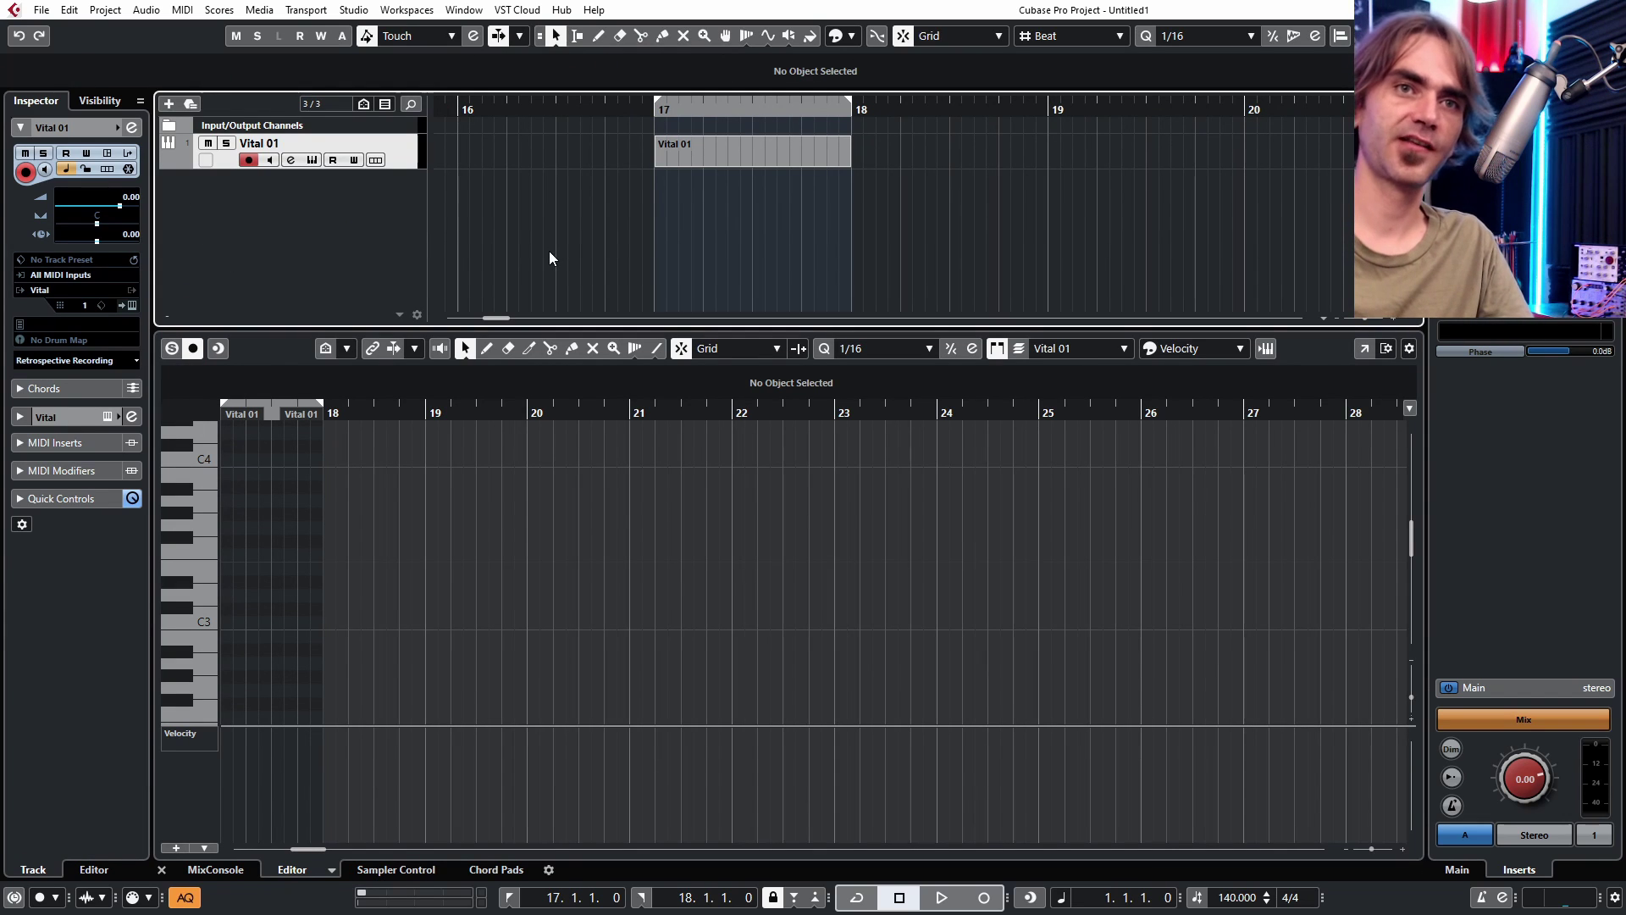
# - Enter four C3 sixteenth notes, one on each beat of bar 17, in the Vital 01 part and play the loop
pyautogui.click(725, 140)
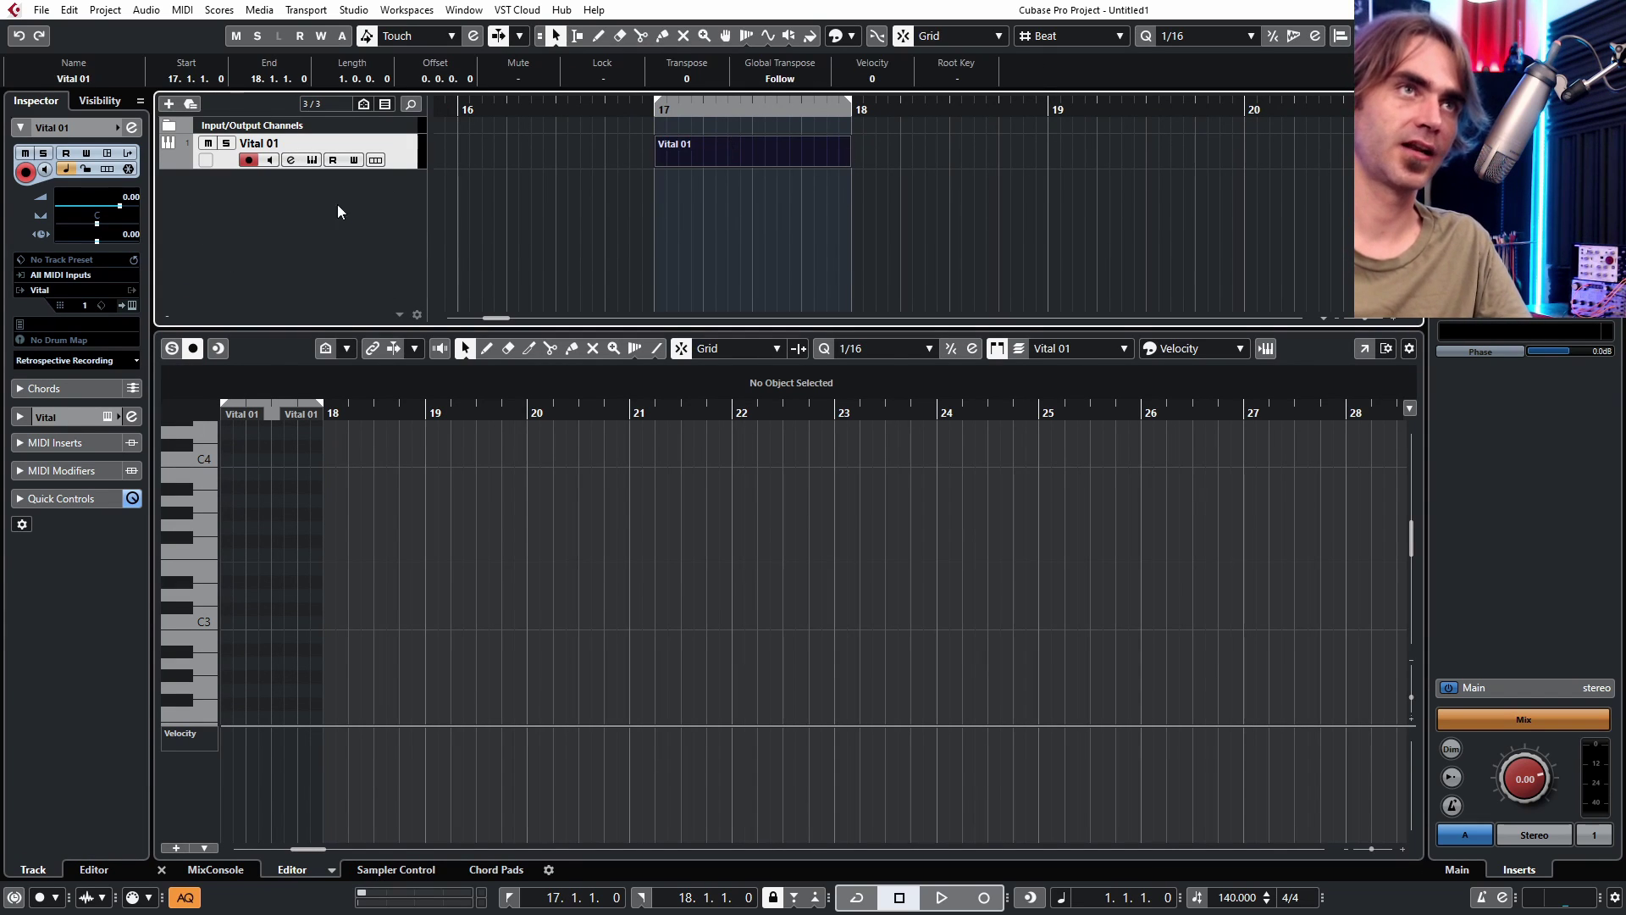
pyautogui.keyDown('ctrl'); pyautogui.scroll(3, 288, 598); pyautogui.keyUp('ctrl')
pyautogui.hscroll(-4, 297, 596)
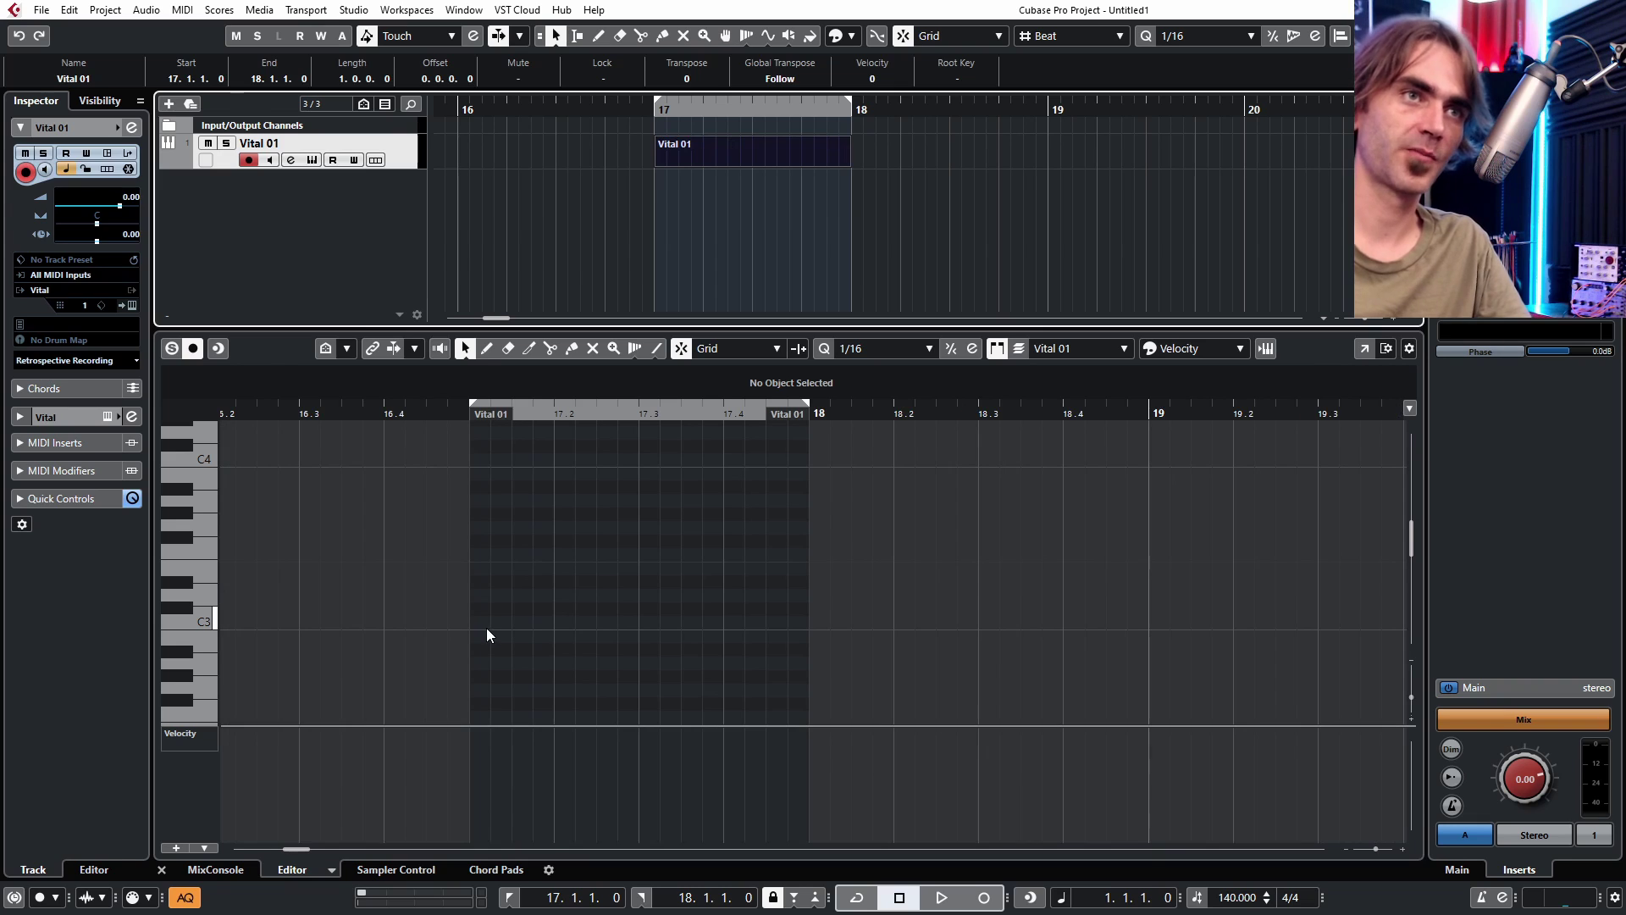
pyautogui.click(479, 624)
pyautogui.click(562, 623)
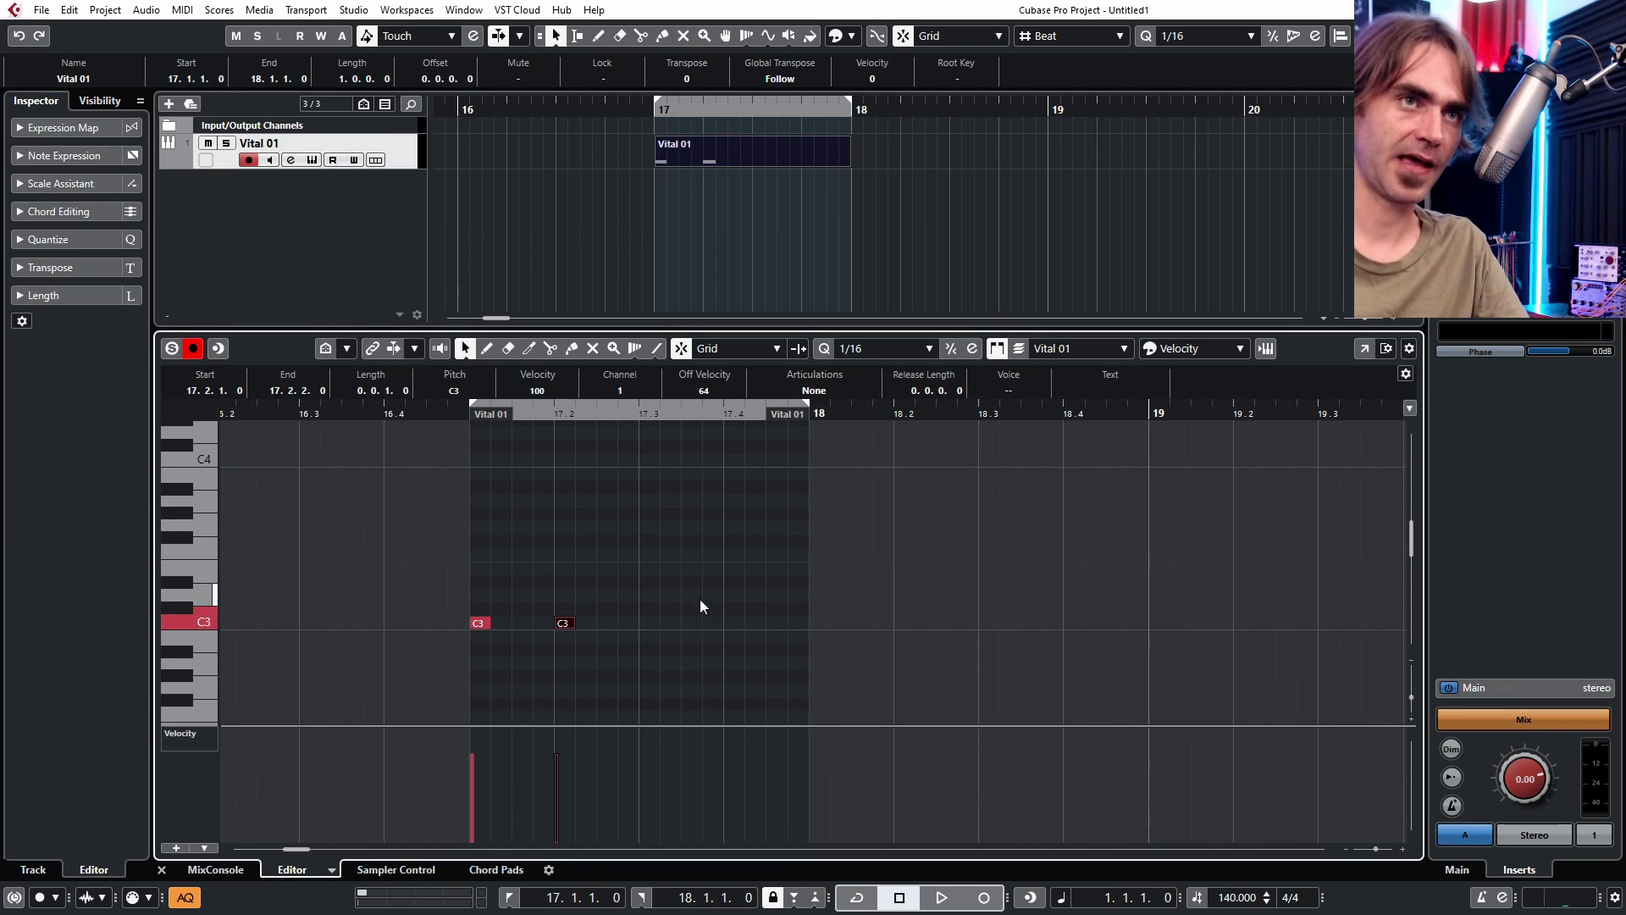
pyautogui.click(671, 623)
pyautogui.moveTo(676, 624); pyautogui.dragTo(655, 624)
pyautogui.doubleClick(727, 623)
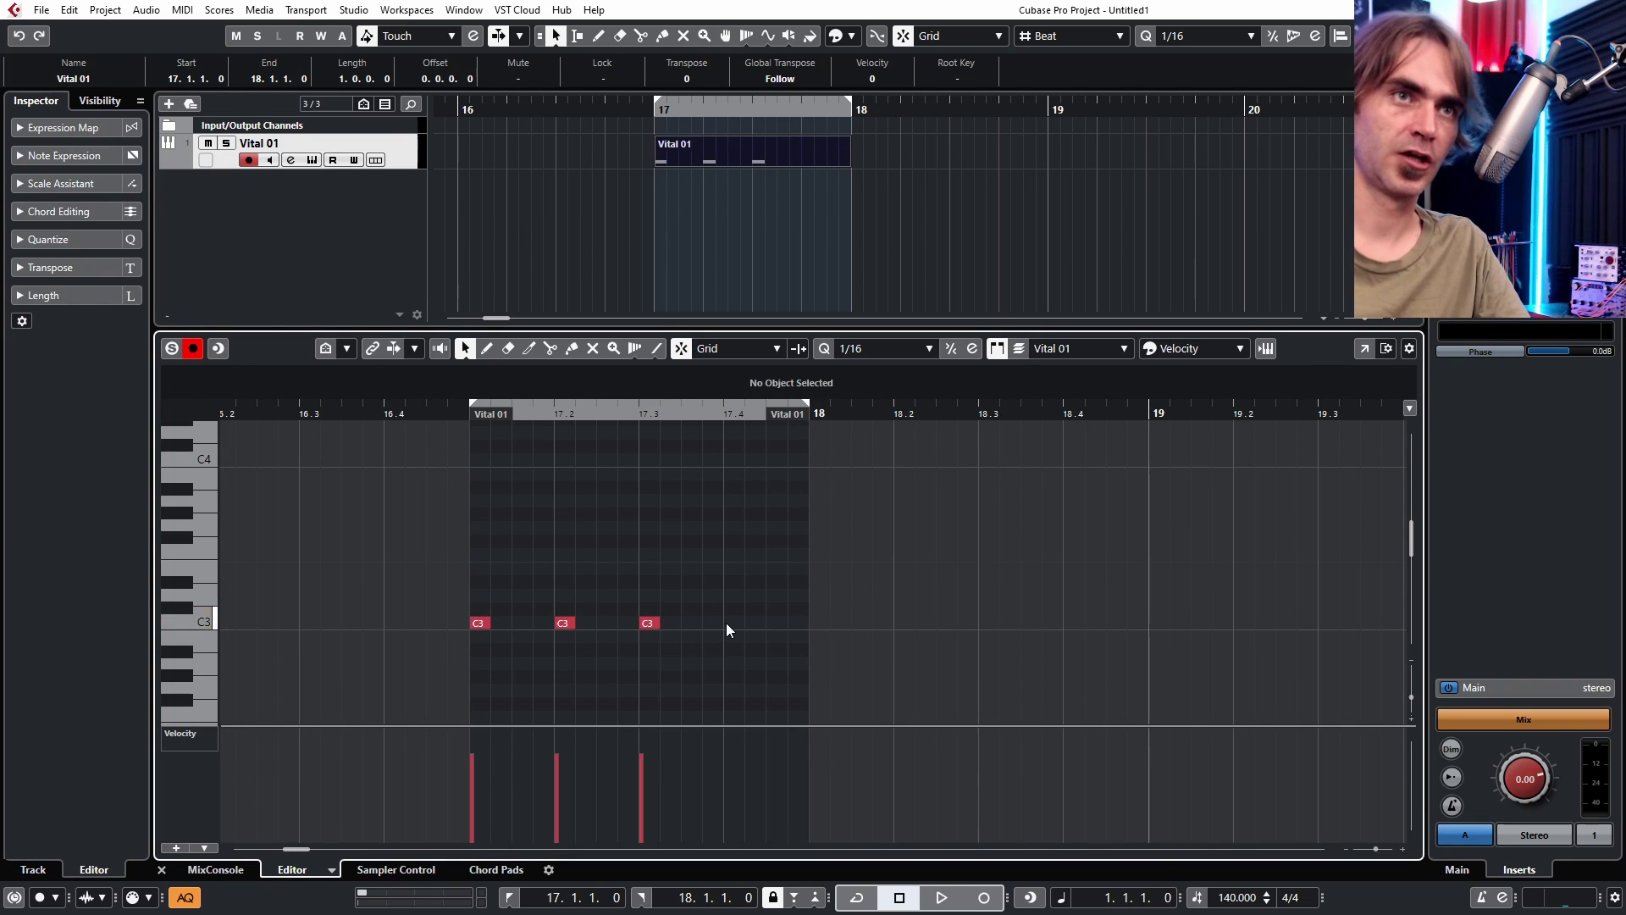
pyautogui.click(898, 236)
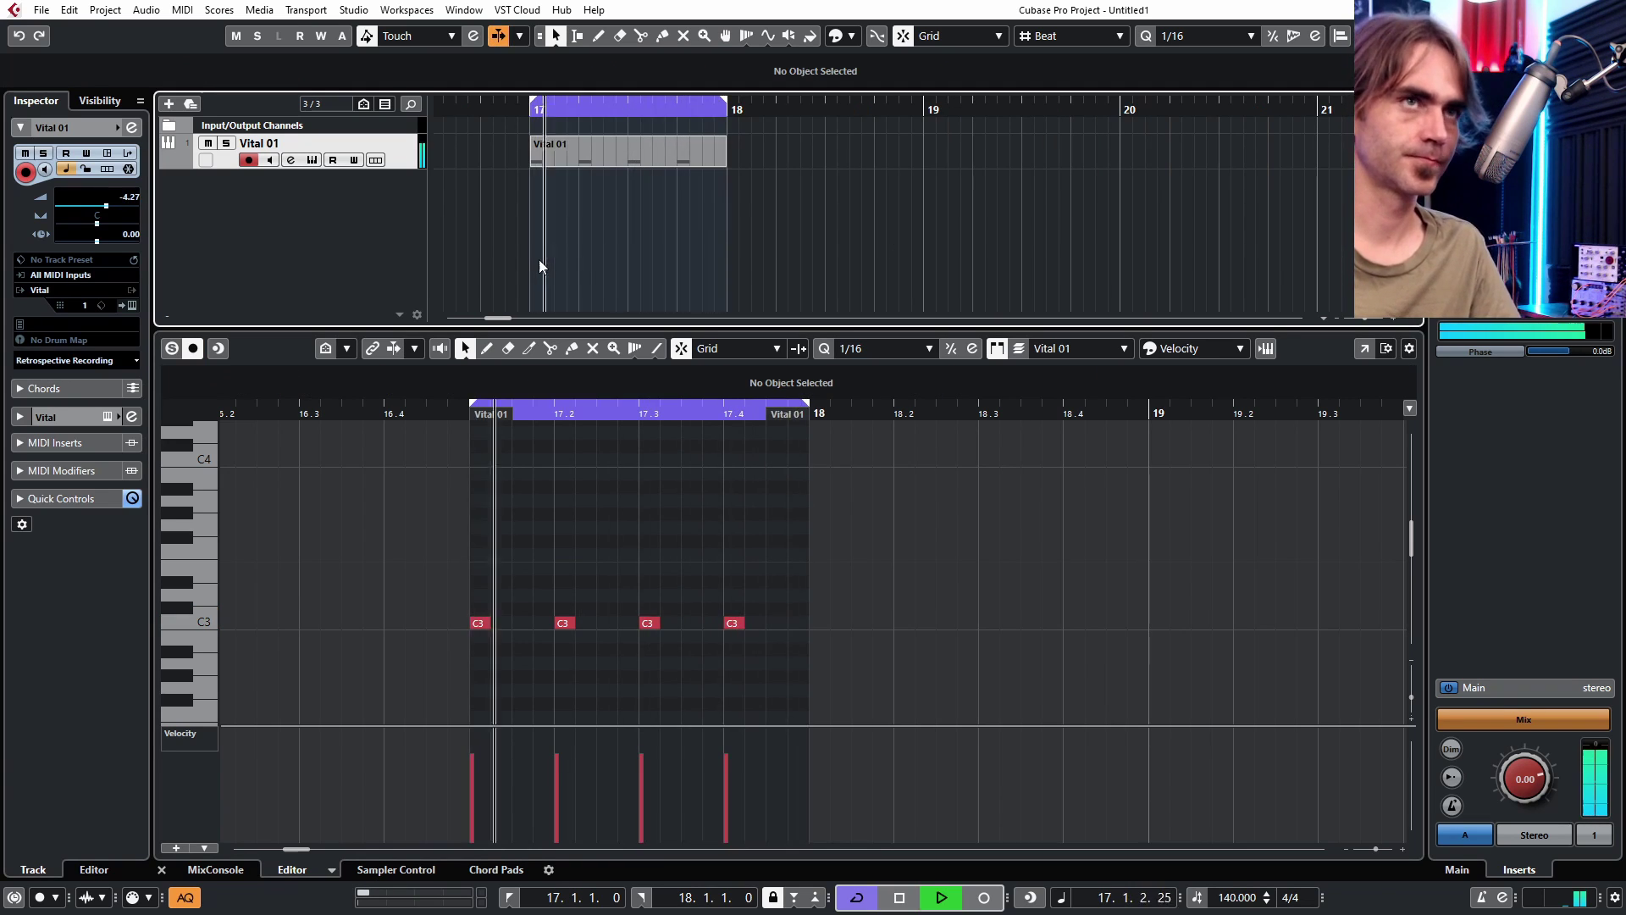
pyautogui.press('space')
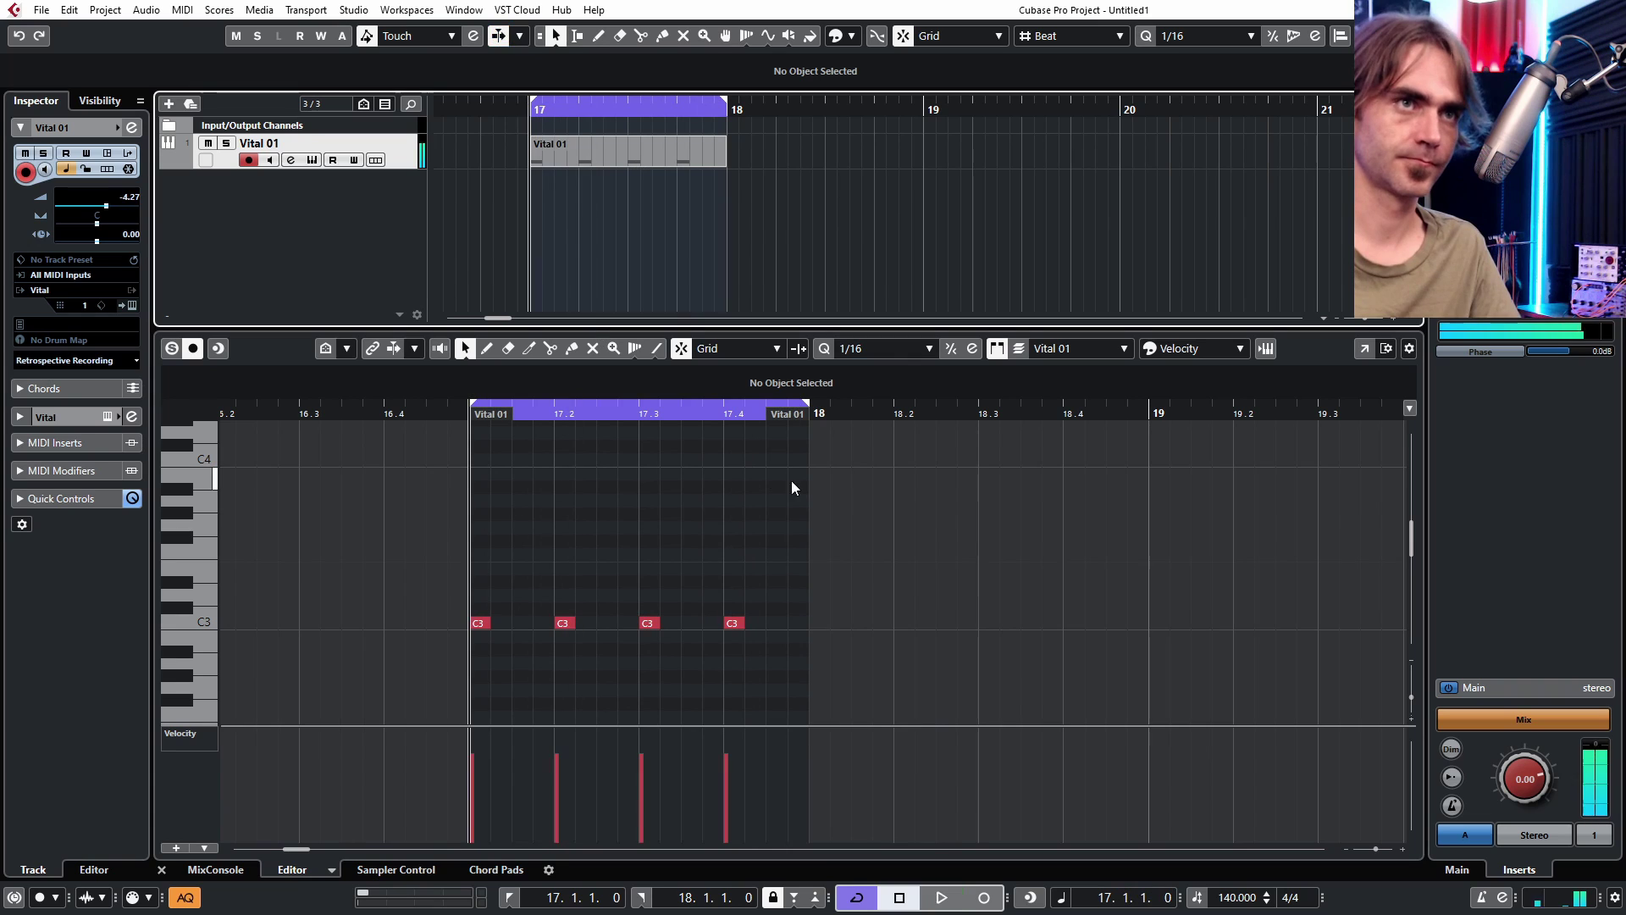
# - Transpose all four kick notes in the Vital 01 part down to G2
pyautogui.moveTo(881, 486); pyautogui.dragTo(459, 711)
pyautogui.scroll(-2, 740, 534)
pyautogui.press('Down')
pyautogui.press('Down')
pyautogui.press('Down')
pyautogui.press('Down')
pyautogui.press('Down')
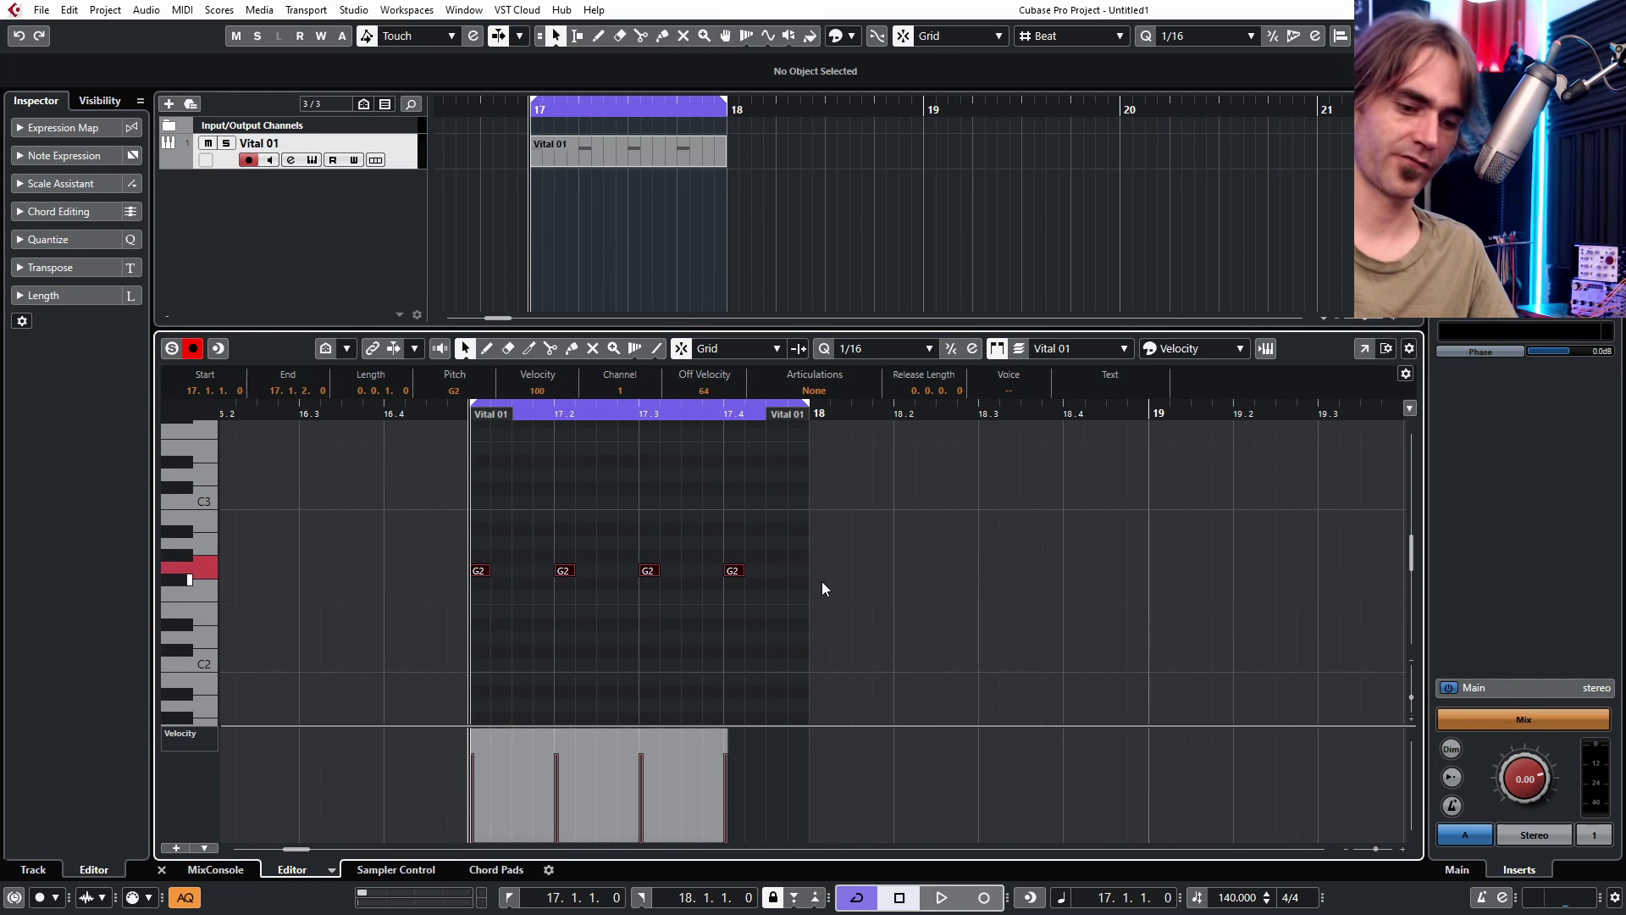
# - Audition the kick notes at C3 against G2 during loop playback, ending on G2, and stop playback
pyautogui.press('space')
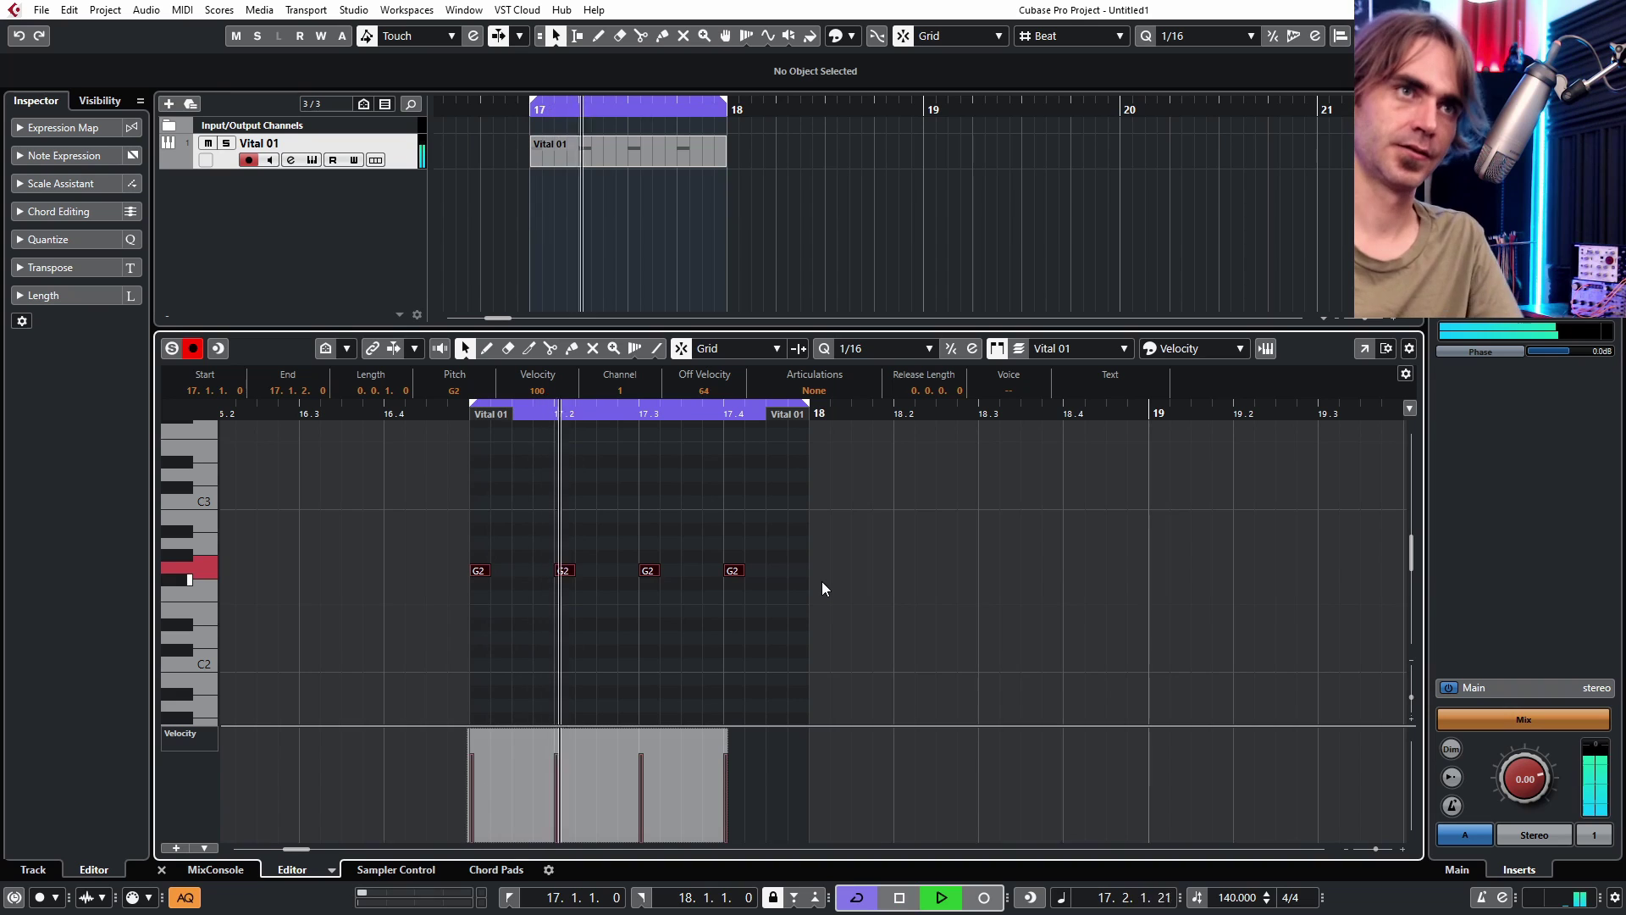
pyautogui.press('Up')
pyautogui.press('Up')
pyautogui.press('Up')
pyautogui.press('Up')
pyautogui.press('Up')
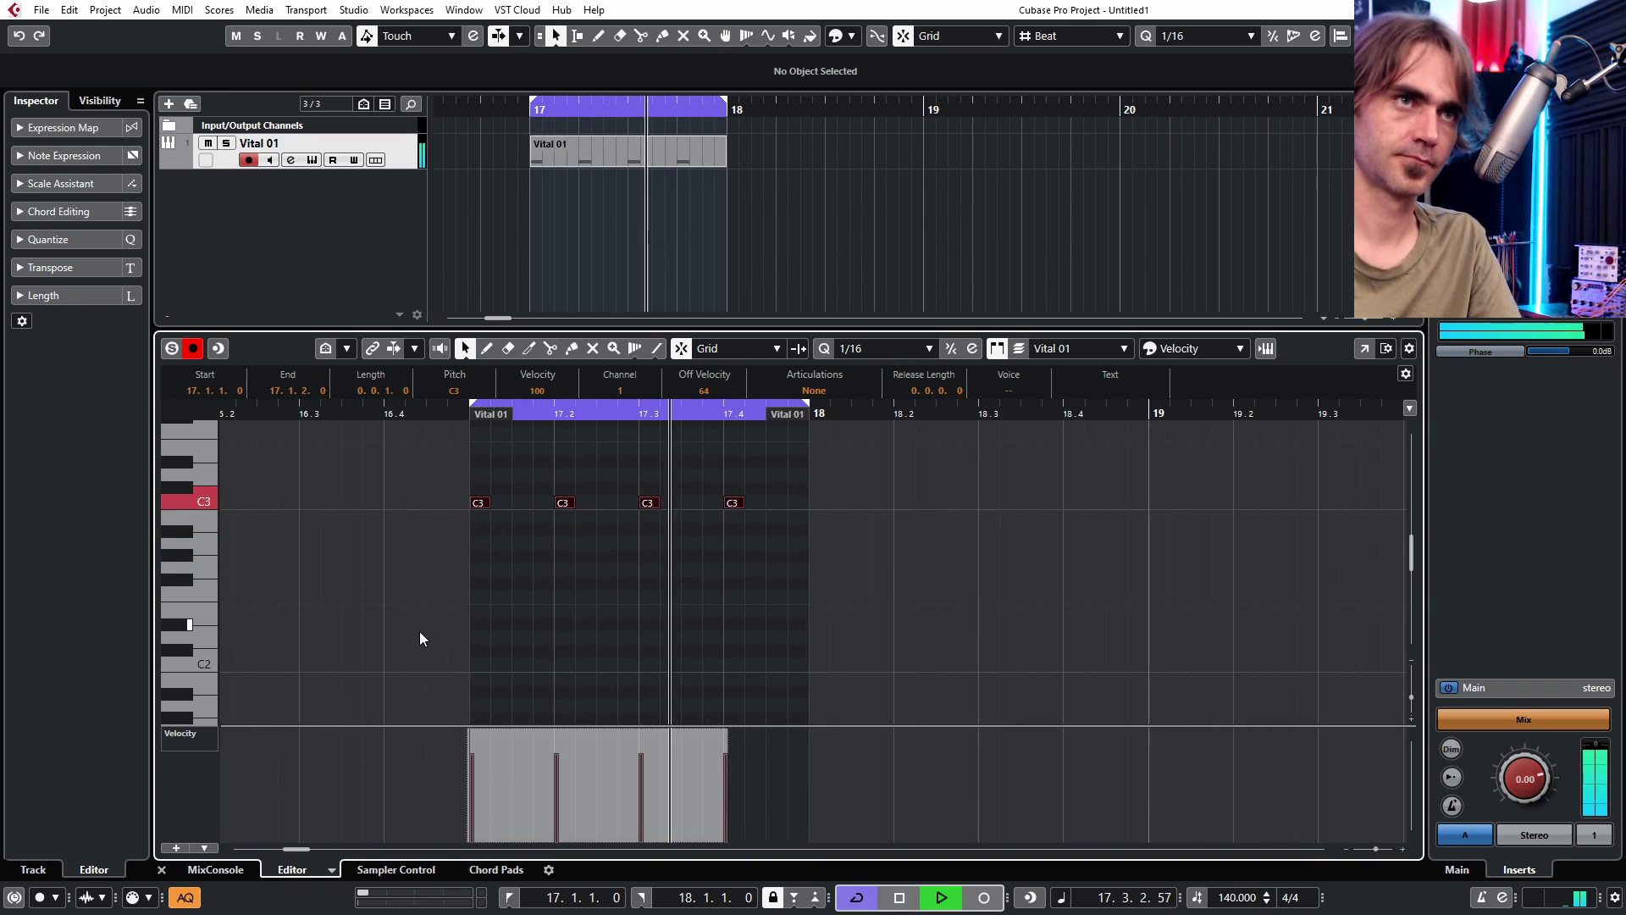
pyautogui.press('Down')
pyautogui.press('Down')
pyautogui.press('Down')
pyautogui.press('Down')
pyautogui.press('Down')
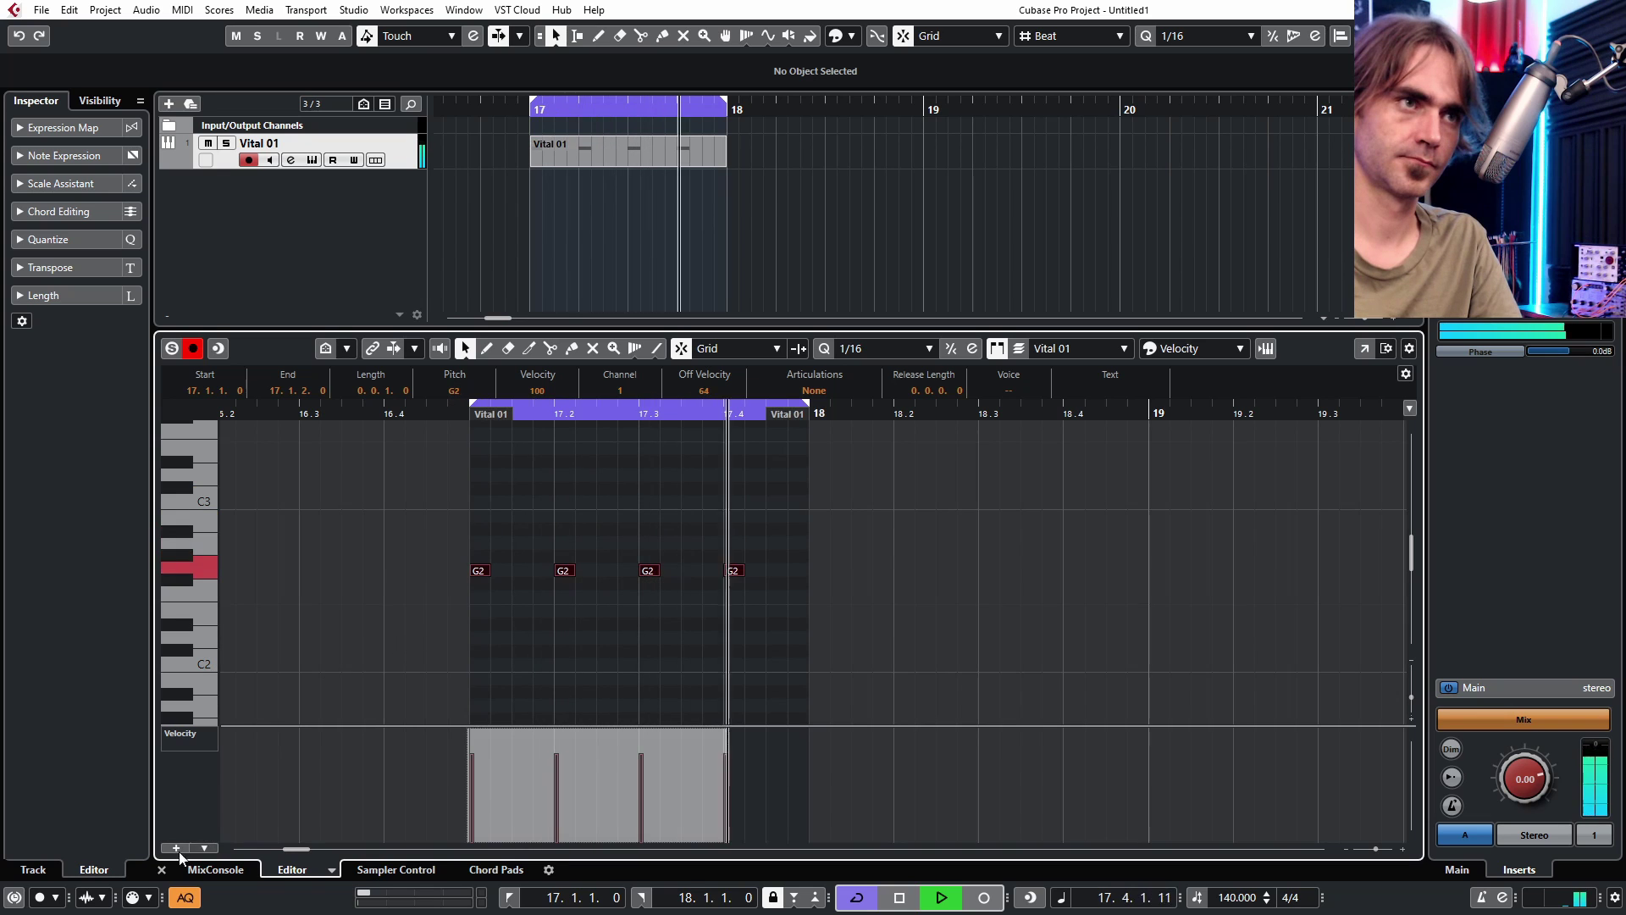
pyautogui.press('space')
# - Open the Vital instrument on Vital 01 and audition its kick, lowering the Compression macro and leaving Transient at about 0.15
pyautogui.press('Return')
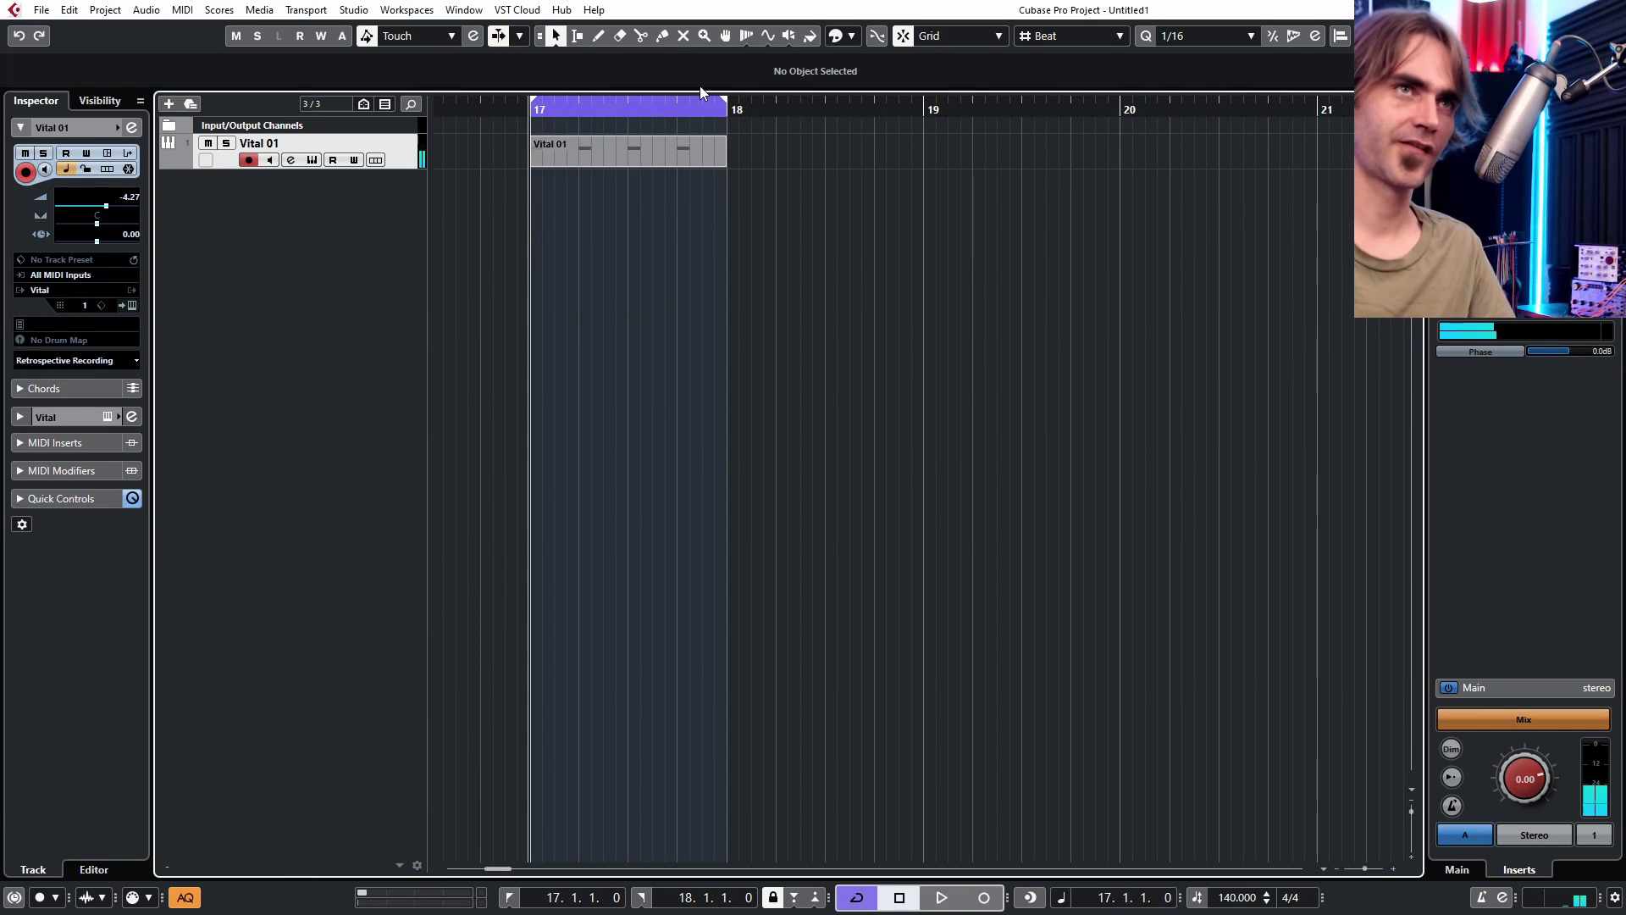
pyautogui.click(131, 304)
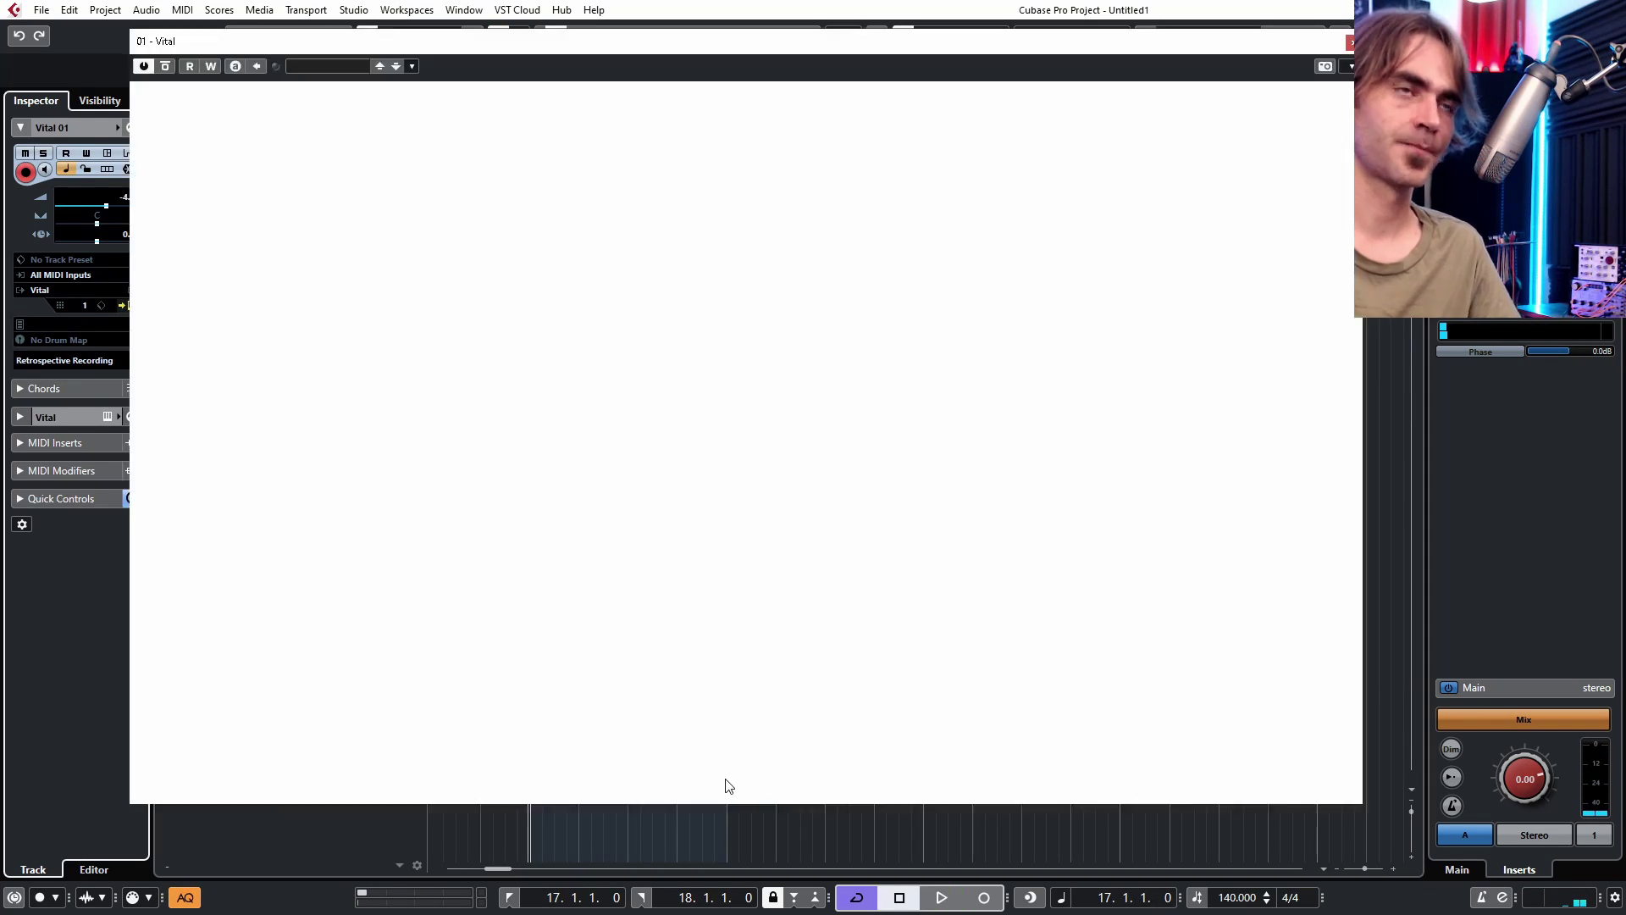
pyautogui.moveTo(178, 280); pyautogui.dragTo(197, 330)
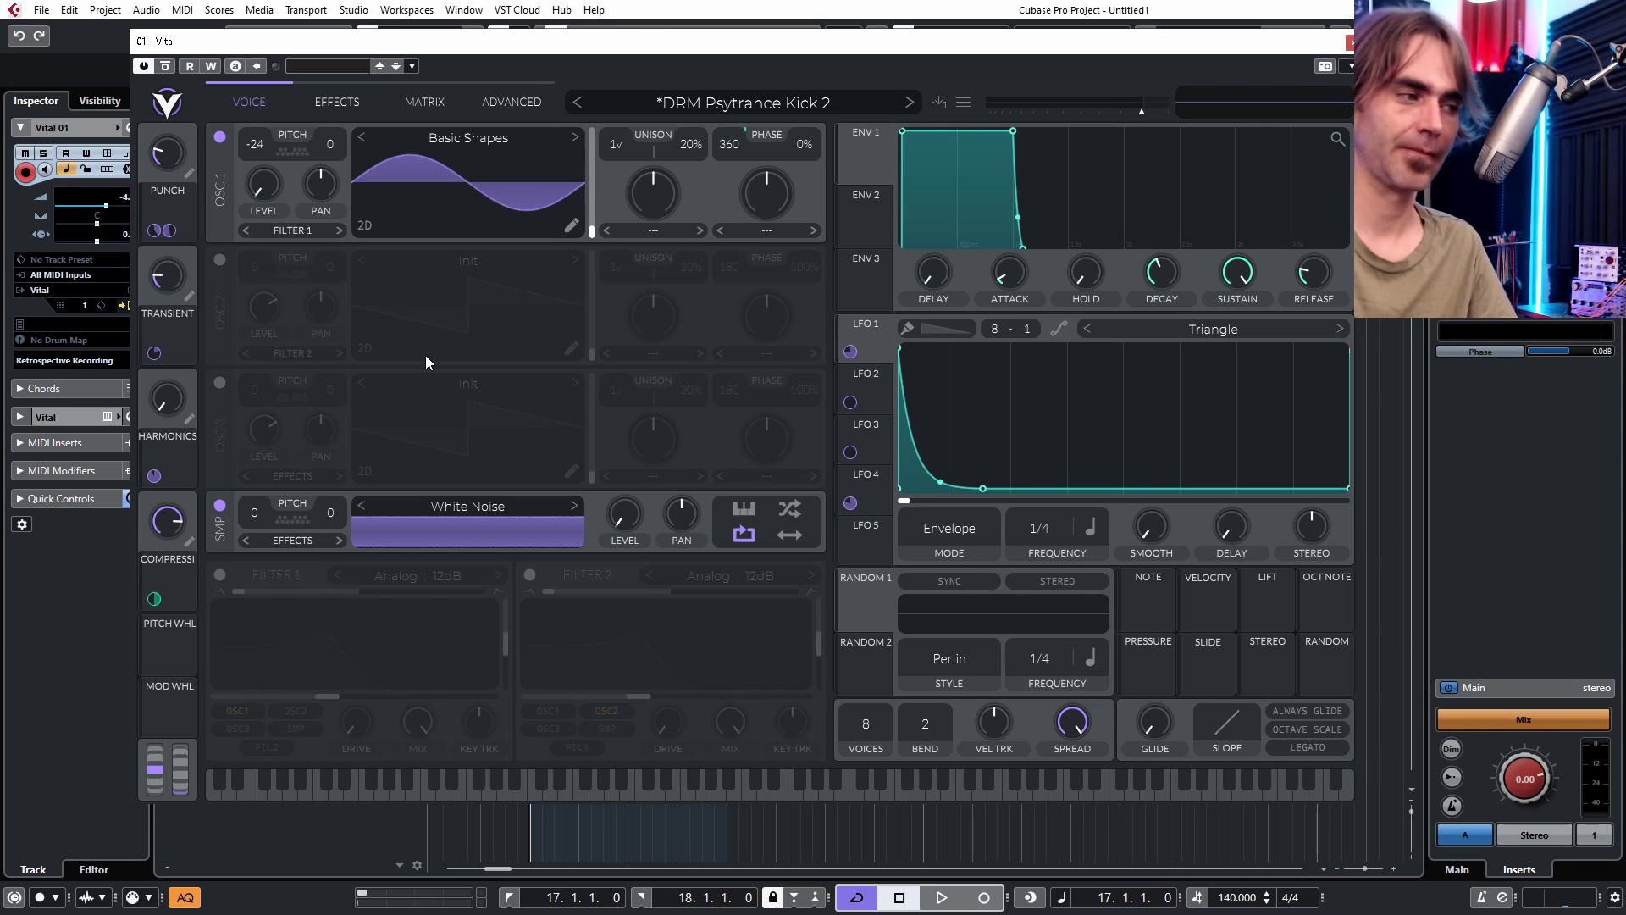
pyautogui.press('space')
pyautogui.moveTo(171, 177)
pyautogui.moveTo(166, 276); pyautogui.dragTo(167, 338)
pyautogui.moveTo(170, 523); pyautogui.dragTo(177, 528)
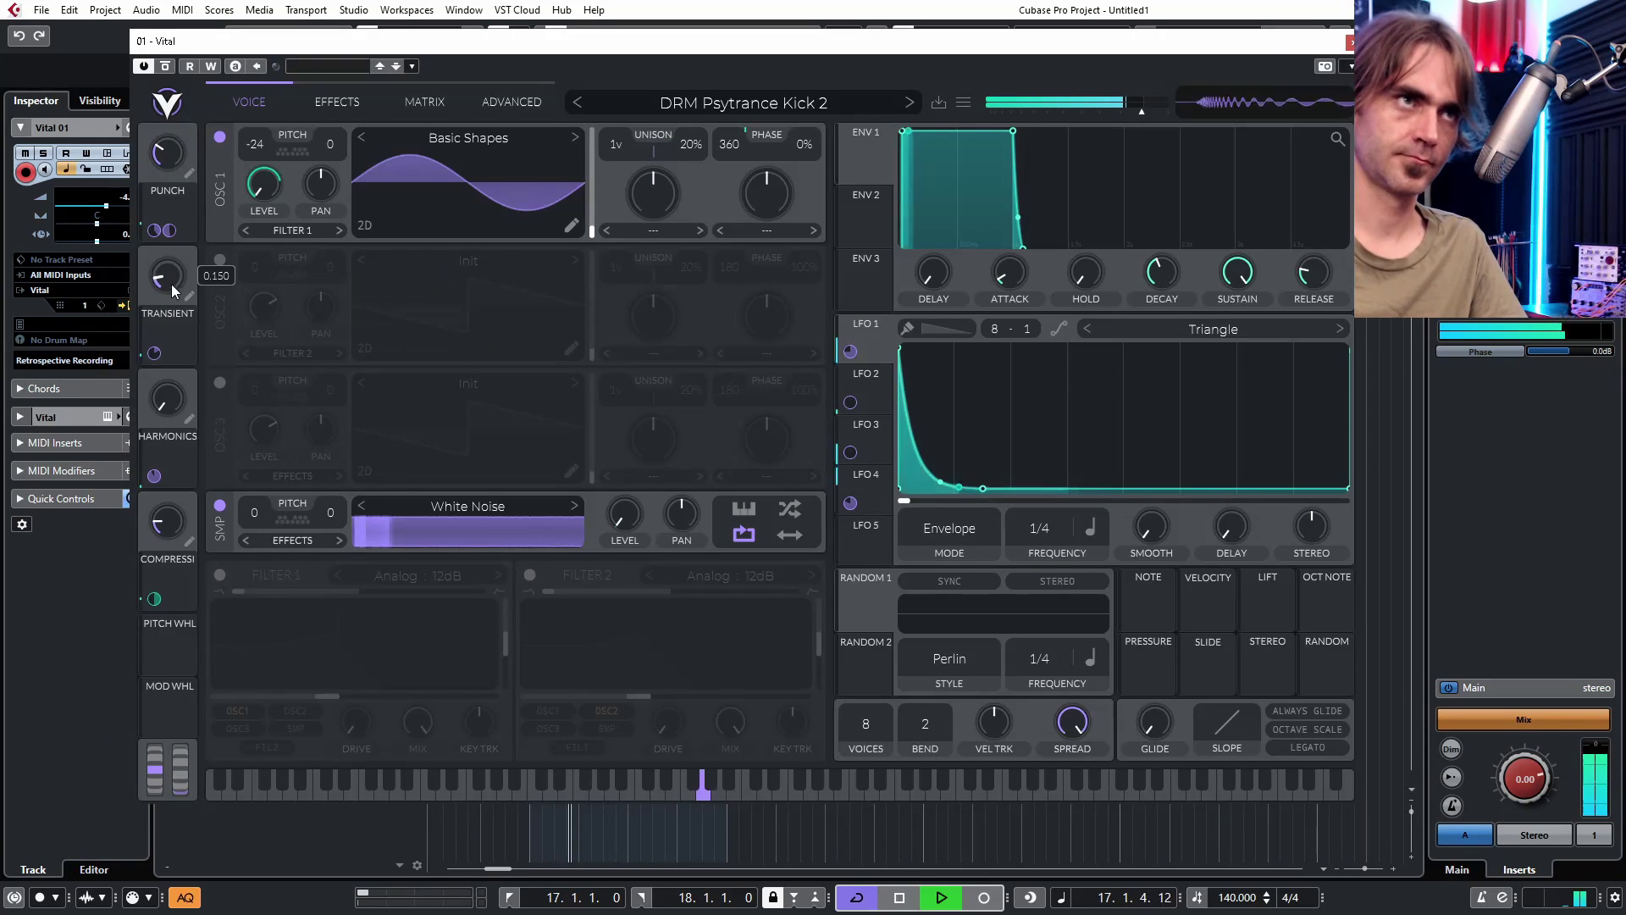
pyautogui.doubleClick(169, 288)
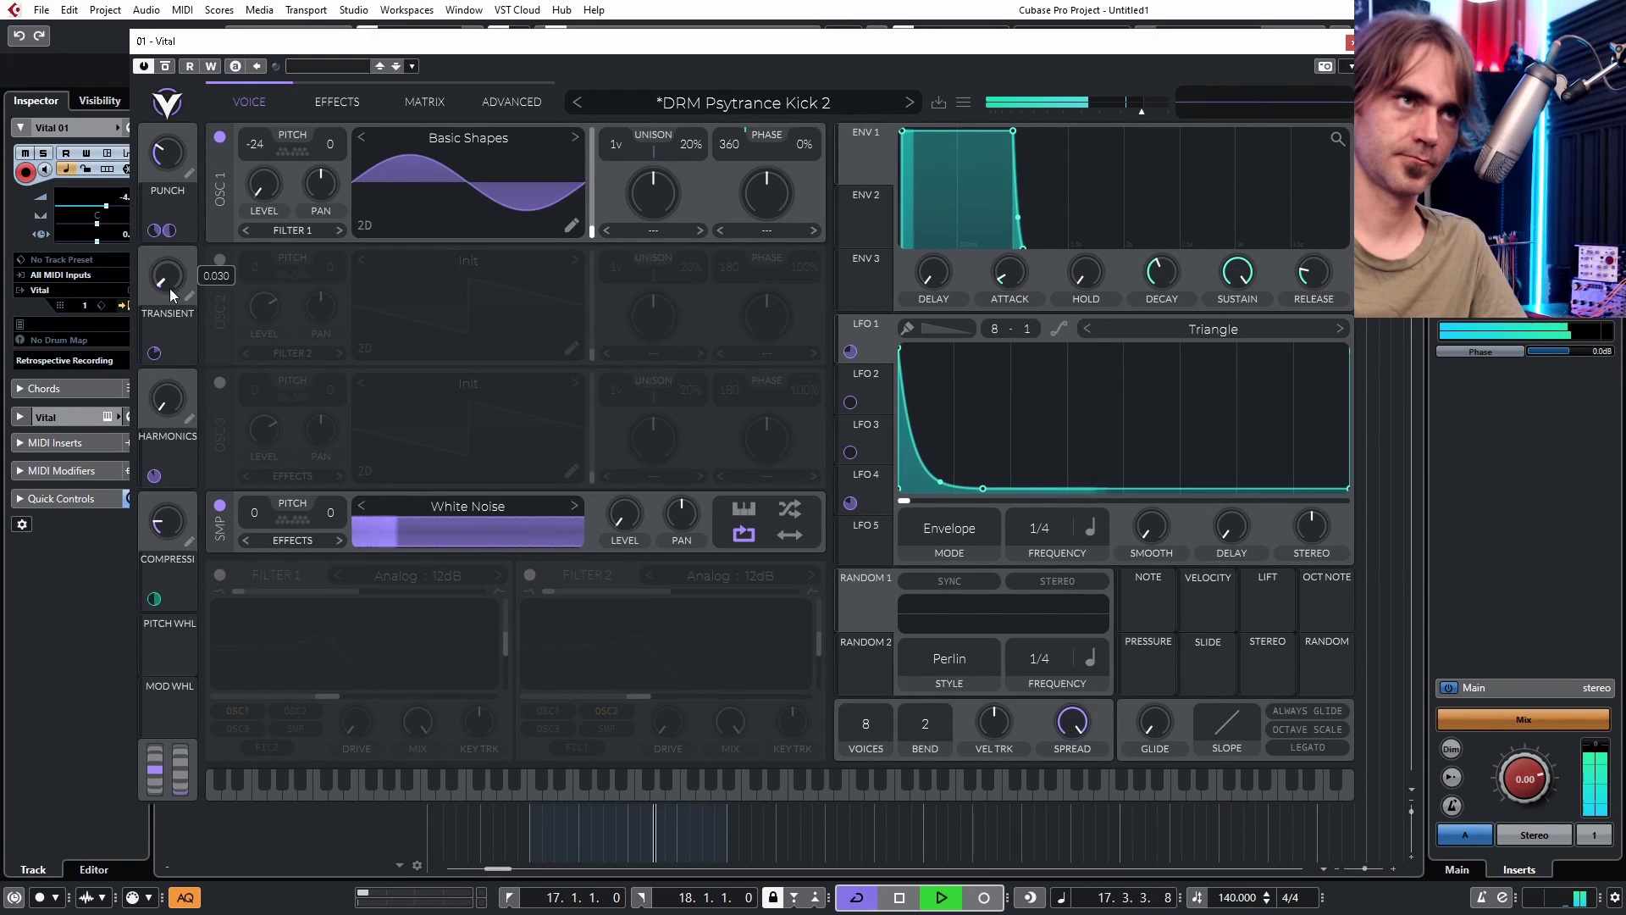
pyautogui.press('space')
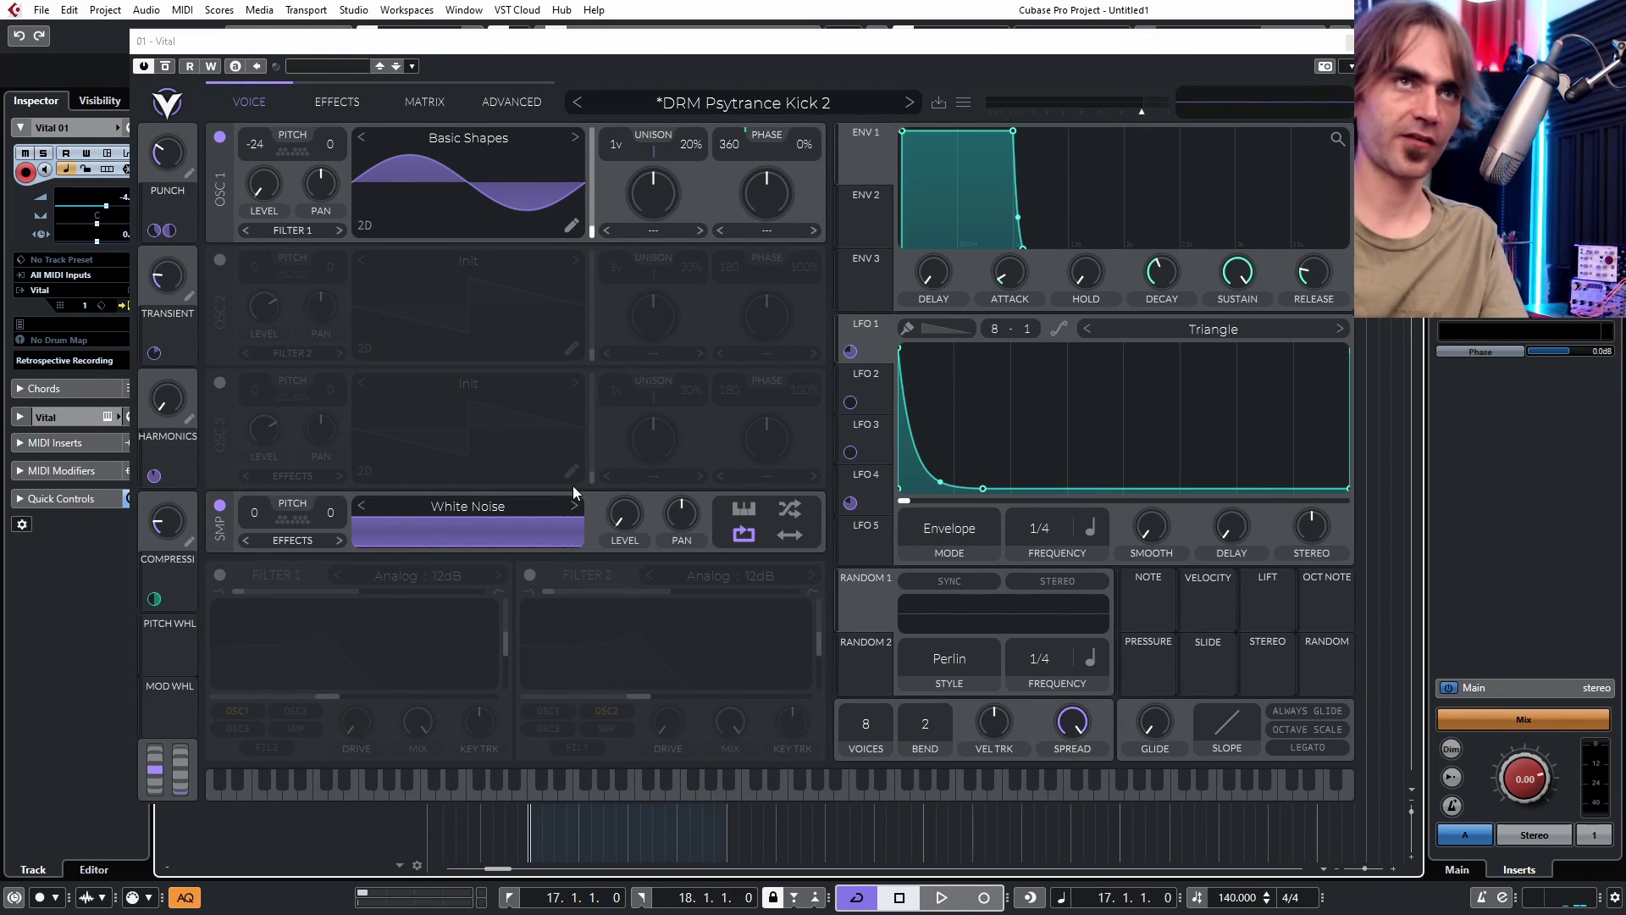
pyautogui.click(1346, 40)
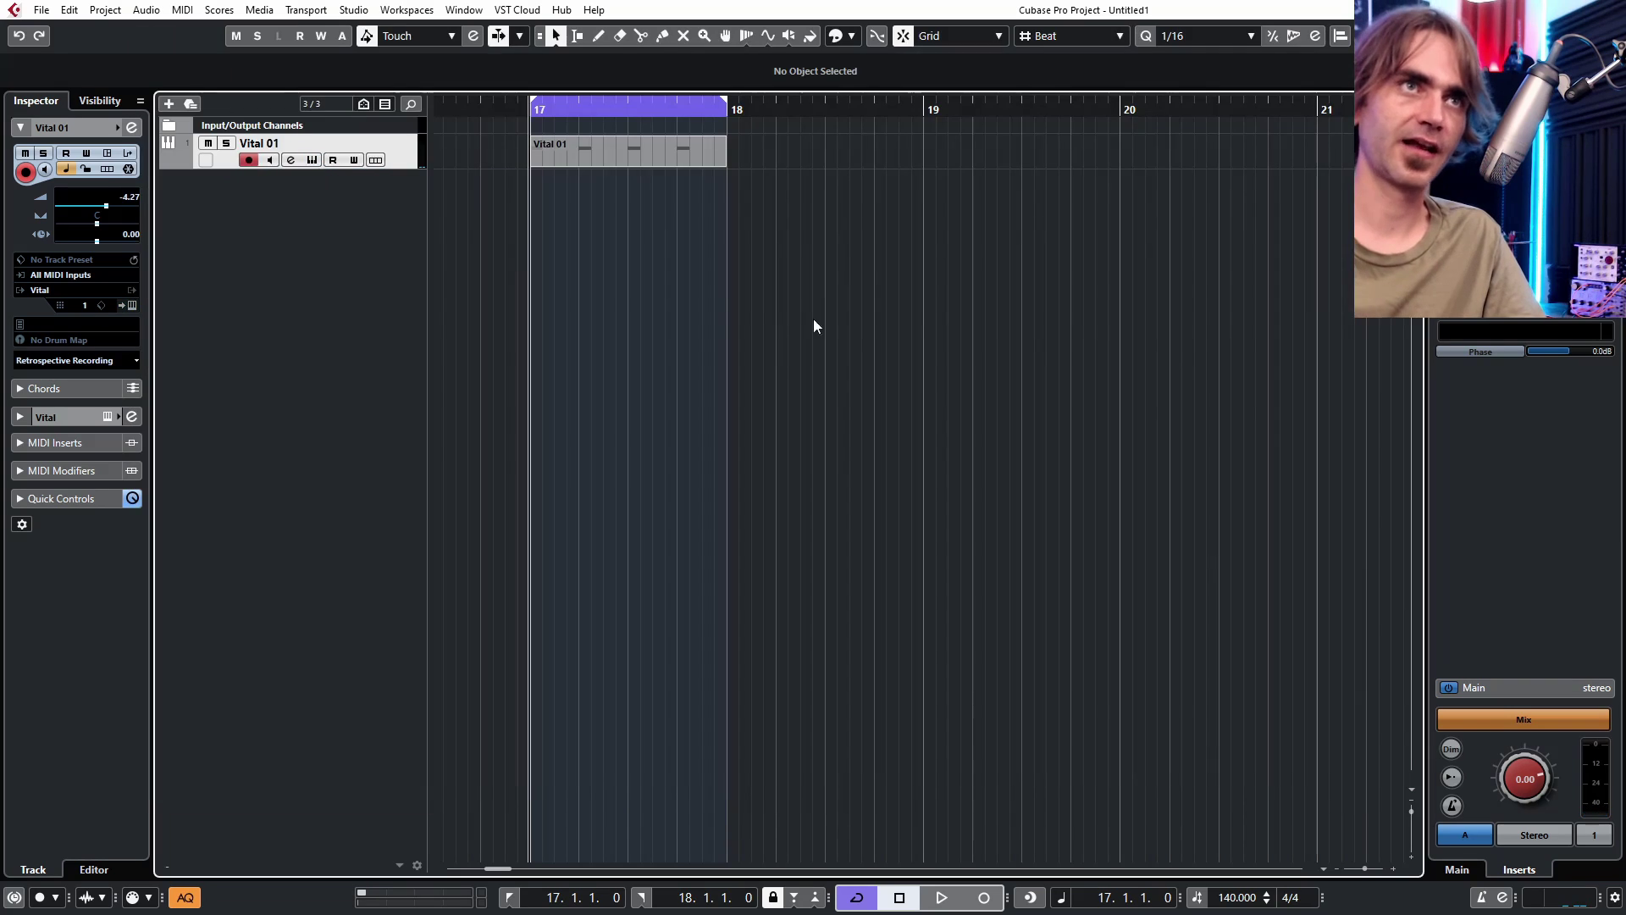
# - Add a second Vital instrument track and load the BS Psytrance Bass 1 preset from Glitch Psytrance Essentials Vol2
pyautogui.rightClick(364, 255)
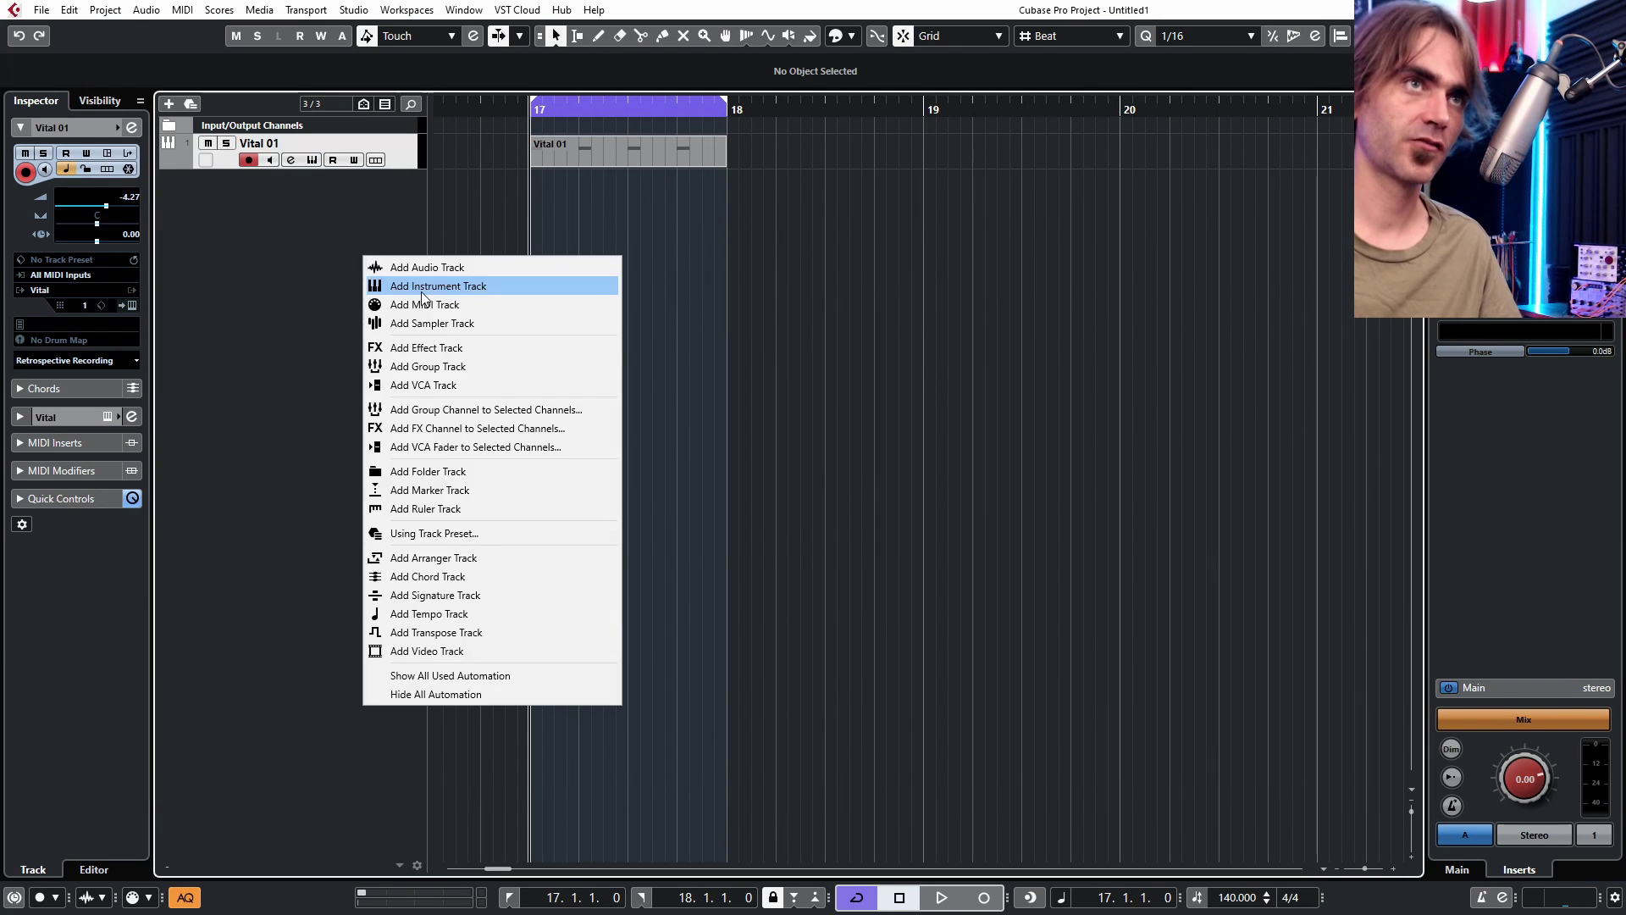
pyautogui.click(420, 284)
pyautogui.click(781, 536)
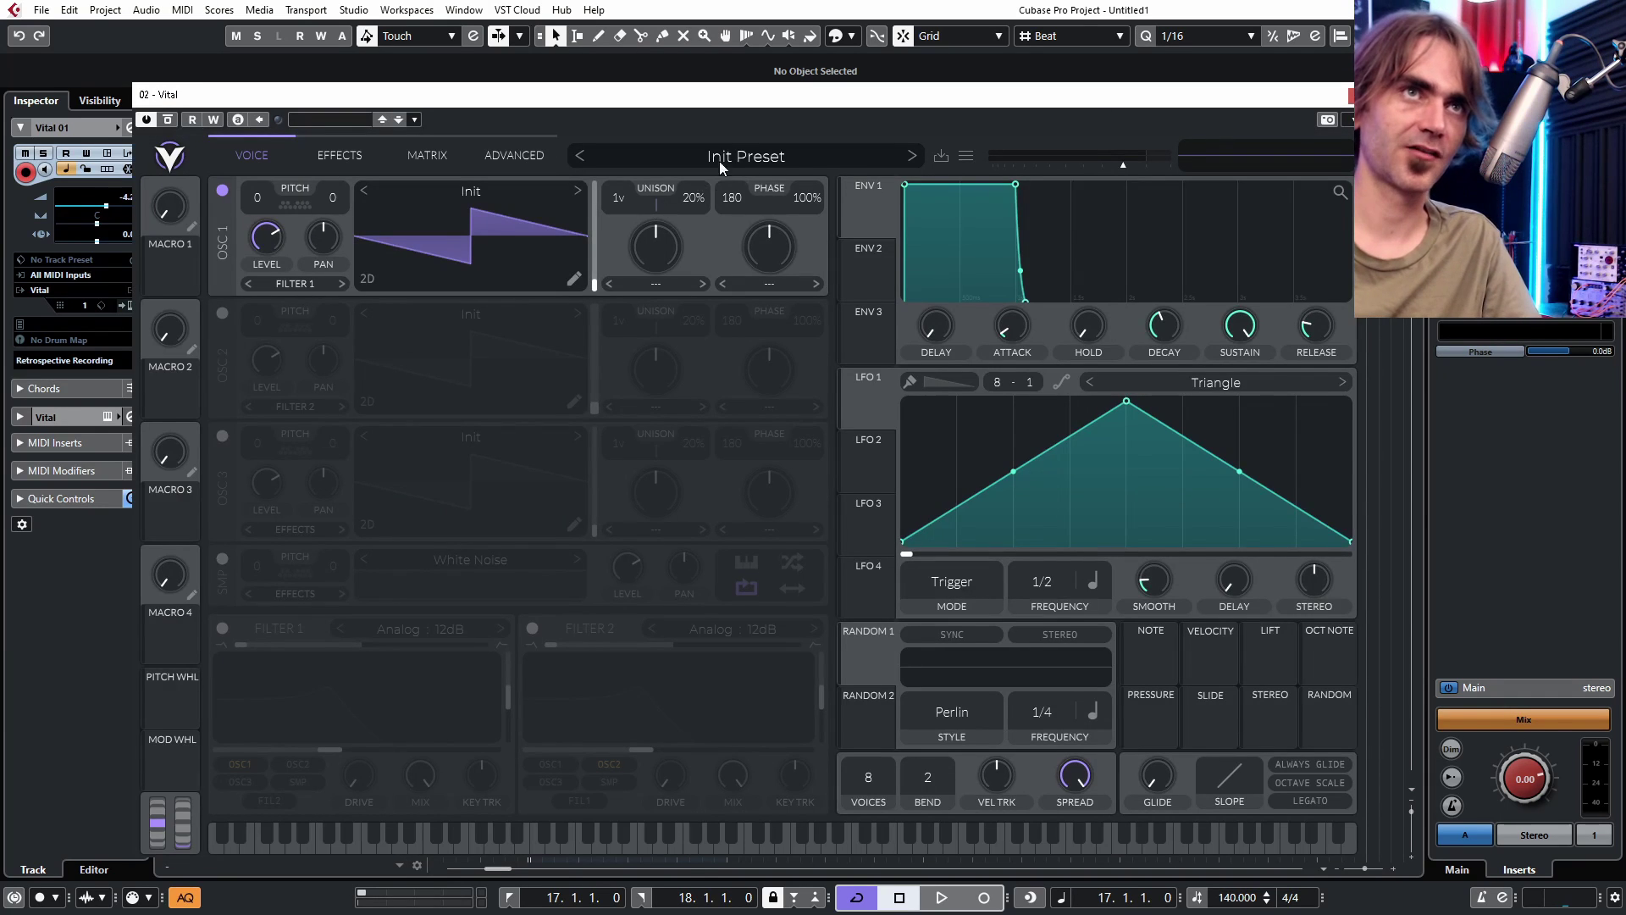
pyautogui.click(725, 163)
pyautogui.click(744, 266)
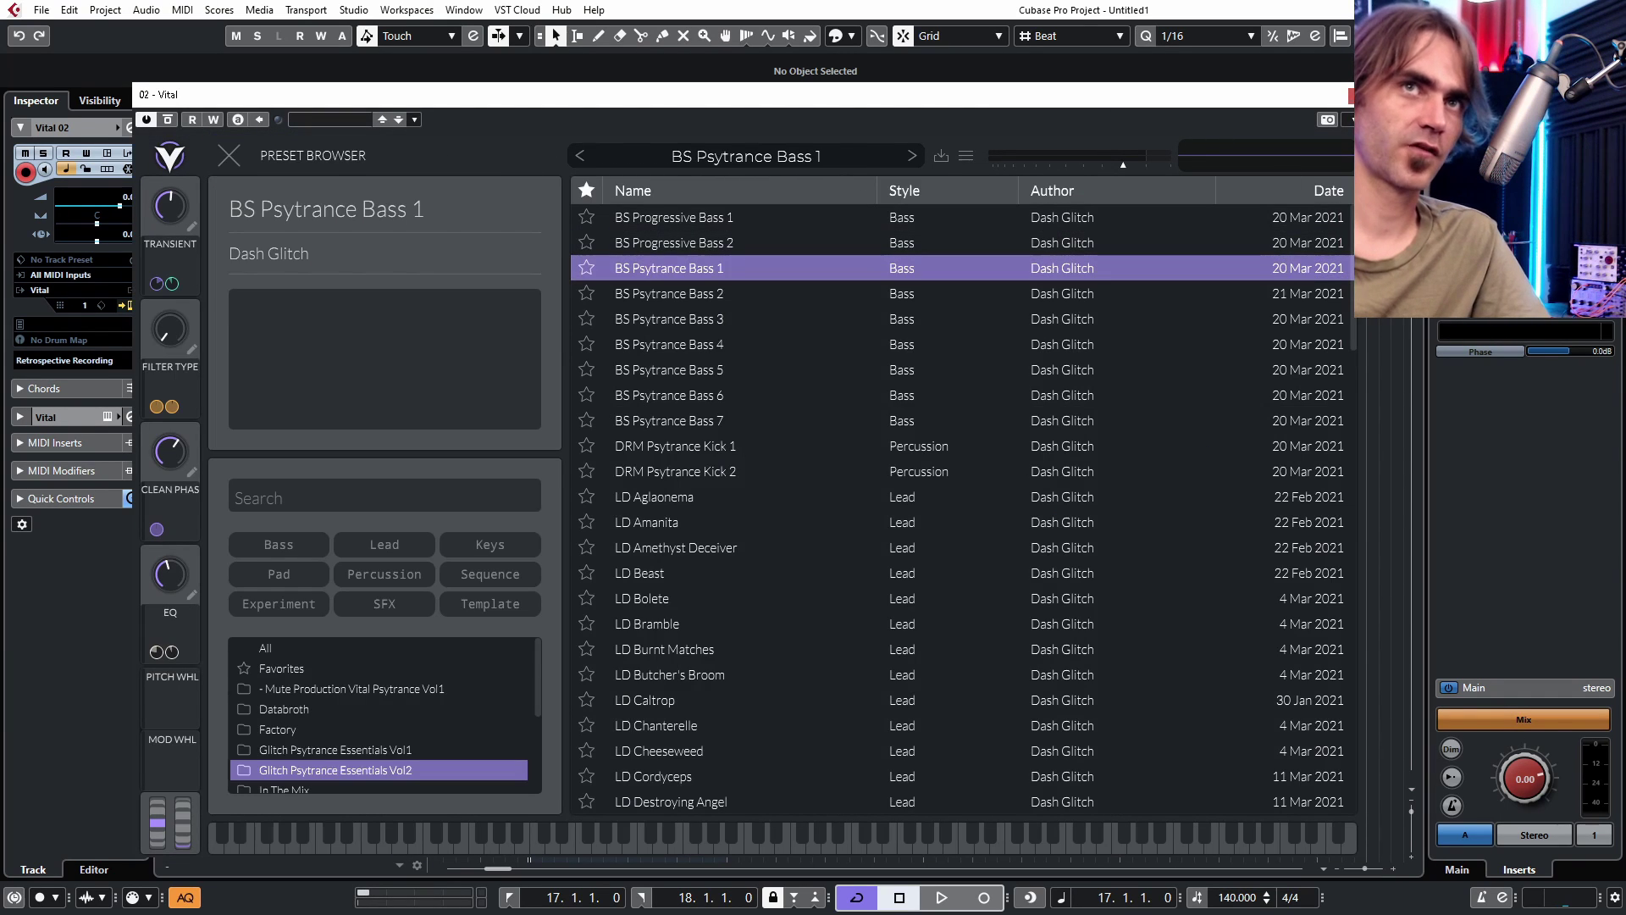
pyautogui.click(1368, 94)
# - Create an empty one-bar part at bar 17 on Vital 02 and open it in the note editor
pyautogui.doubleClick(581, 186)
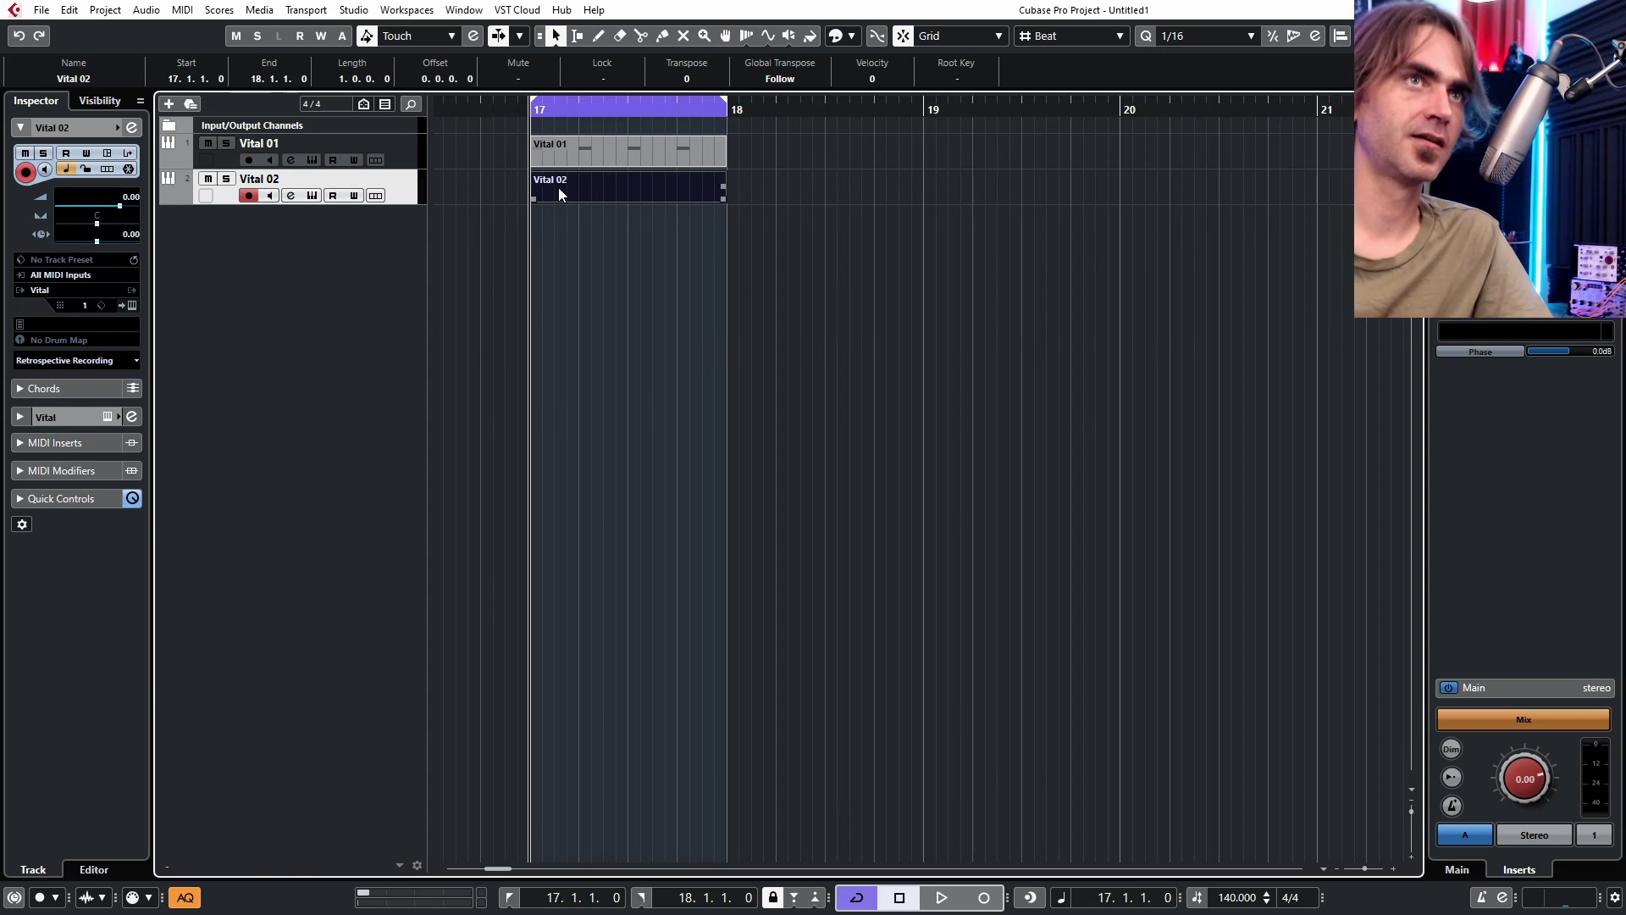
pyautogui.doubleClick(558, 186)
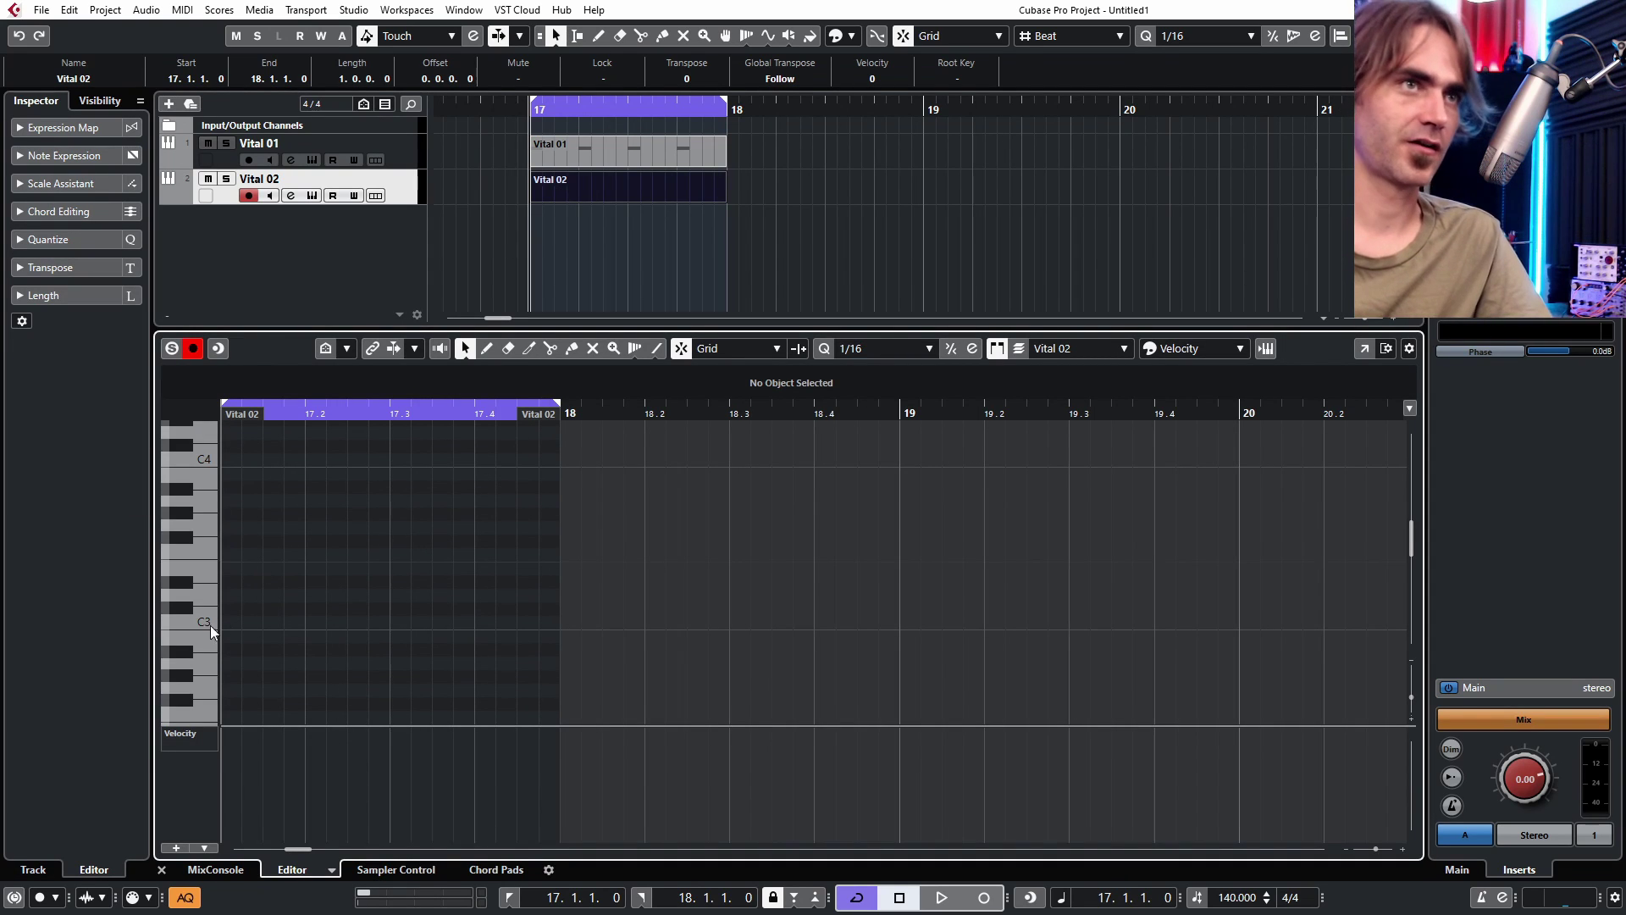
pyautogui.scroll(-4, 211, 627)
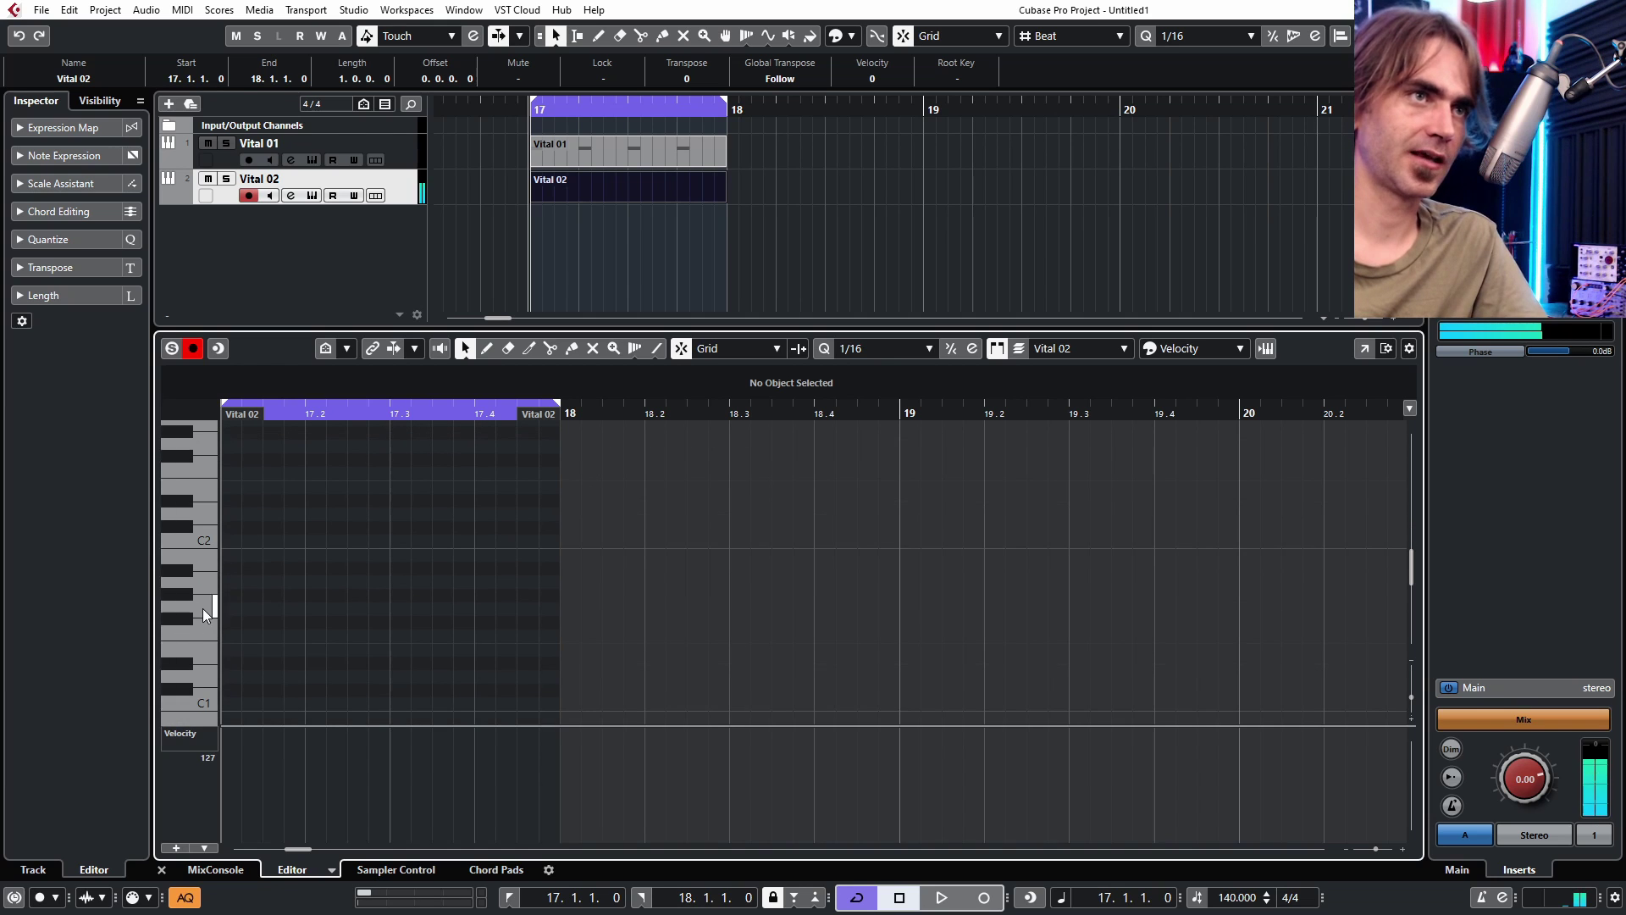
# - Start playback and add a G1 bass note on the offbeat of each of the four beats in bar 17
pyautogui.press('space')
pyautogui.doubleClick(275, 609)
pyautogui.doubleClick(359, 609)
pyautogui.doubleClick(444, 609)
pyautogui.doubleClick(529, 609)
# - Rework the bass notes into three G1 notes on the sixteenths following beat 1, shortening the first to 80 ticks
pyautogui.moveTo(676, 520); pyautogui.dragTo(246, 636)
pyautogui.press('h')
pyautogui.press('h')
pyautogui.moveTo(416, 608); pyautogui.dragTo(462, 608)
pyautogui.hotkey('ctrl', 'a')
pyautogui.scroll(3, 390, 610)
pyautogui.moveTo(580, 610); pyautogui.dragTo(567, 610)
pyautogui.click(349, 618)
pyautogui.doubleClick(343, 611)
pyautogui.scroll(-4, 678, 598)
pyautogui.press('Delete')
pyautogui.scroll(3, 639, 593)
# - Copy the three-note G1 bass pattern to beats 2, 3 and 4 of bar 17 and close the note editor
pyautogui.moveTo(679, 598)
pyautogui.mouseDown()
pyautogui.moveTo(1097, 634)
pyautogui.moveTo(441, 634)
pyautogui.mouseUp()
pyautogui.moveTo(592, 609); pyautogui.dragTo(822, 609)
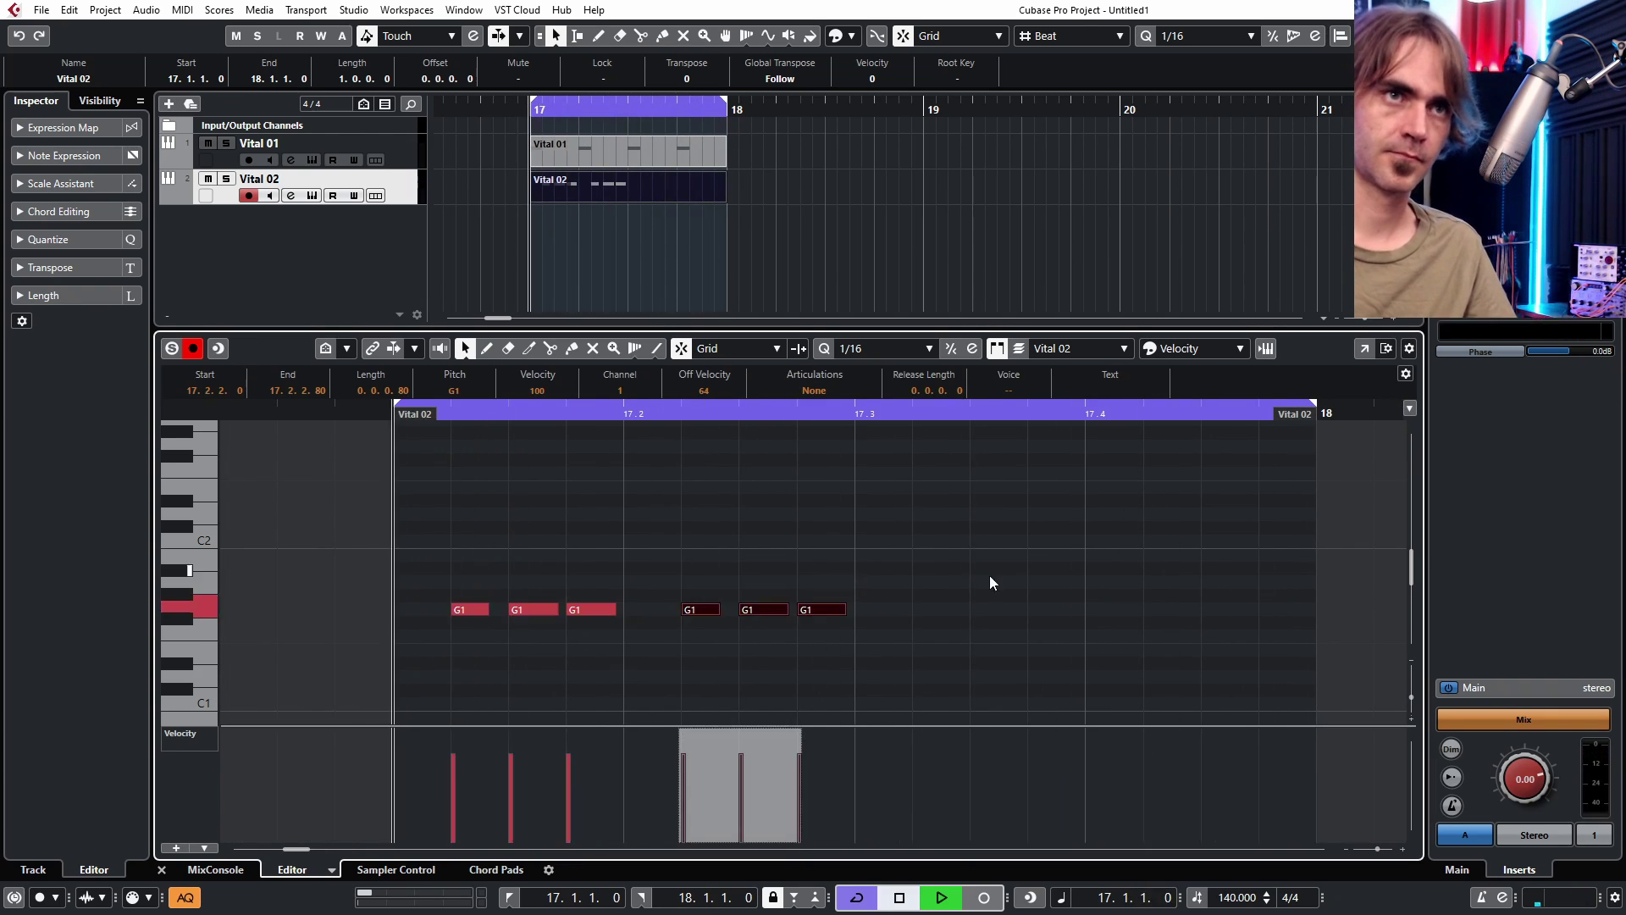
pyautogui.moveTo(951, 593); pyautogui.dragTo(437, 633)
pyautogui.moveTo(474, 609); pyautogui.dragTo(936, 610)
pyautogui.click(951, 593)
pyautogui.click(161, 870)
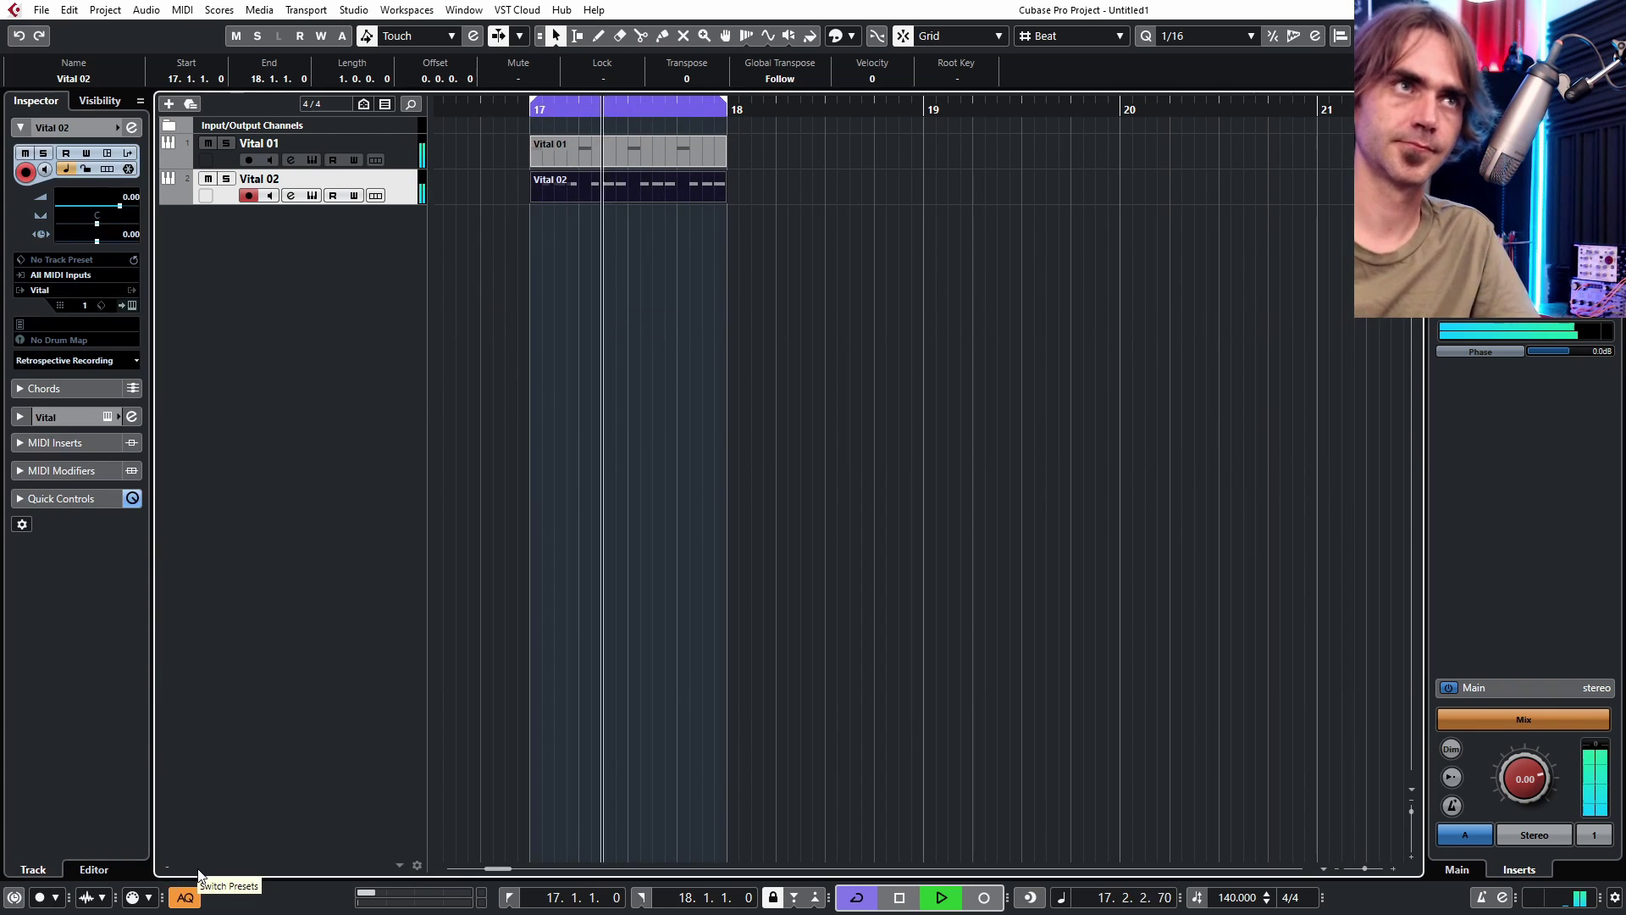
# - Repeat the Vital 01 and Vital 02 parts to fill bars 17 to 20 and extend the loop to bar 21
pyautogui.scroll(-4, 696, 537)
pyautogui.moveTo(686, 141); pyautogui.dragTo(612, 196)
pyautogui.scroll(2, 616, 197)
# - Add a stereo group channel named Kick and Bass for the Vital 01 and Vital 02 channels in the MixConsole
pyautogui.press('F3')
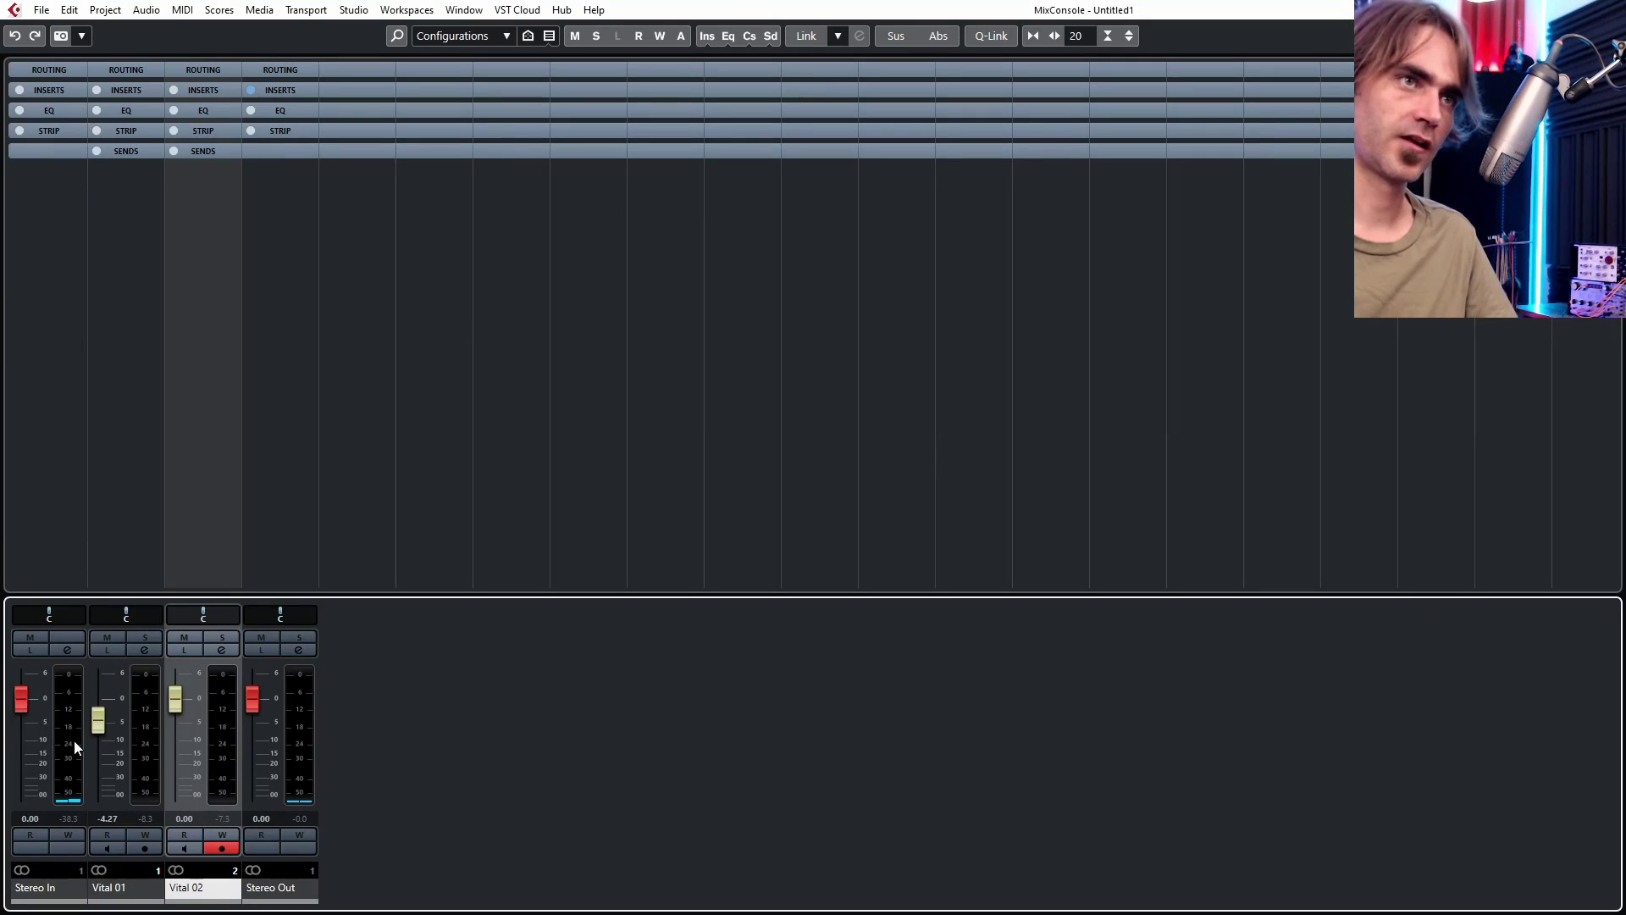
pyautogui.keyDown('ctrl'); pyautogui.click(106, 889); pyautogui.keyUp('ctrl')
pyautogui.write('Kick and Bass')
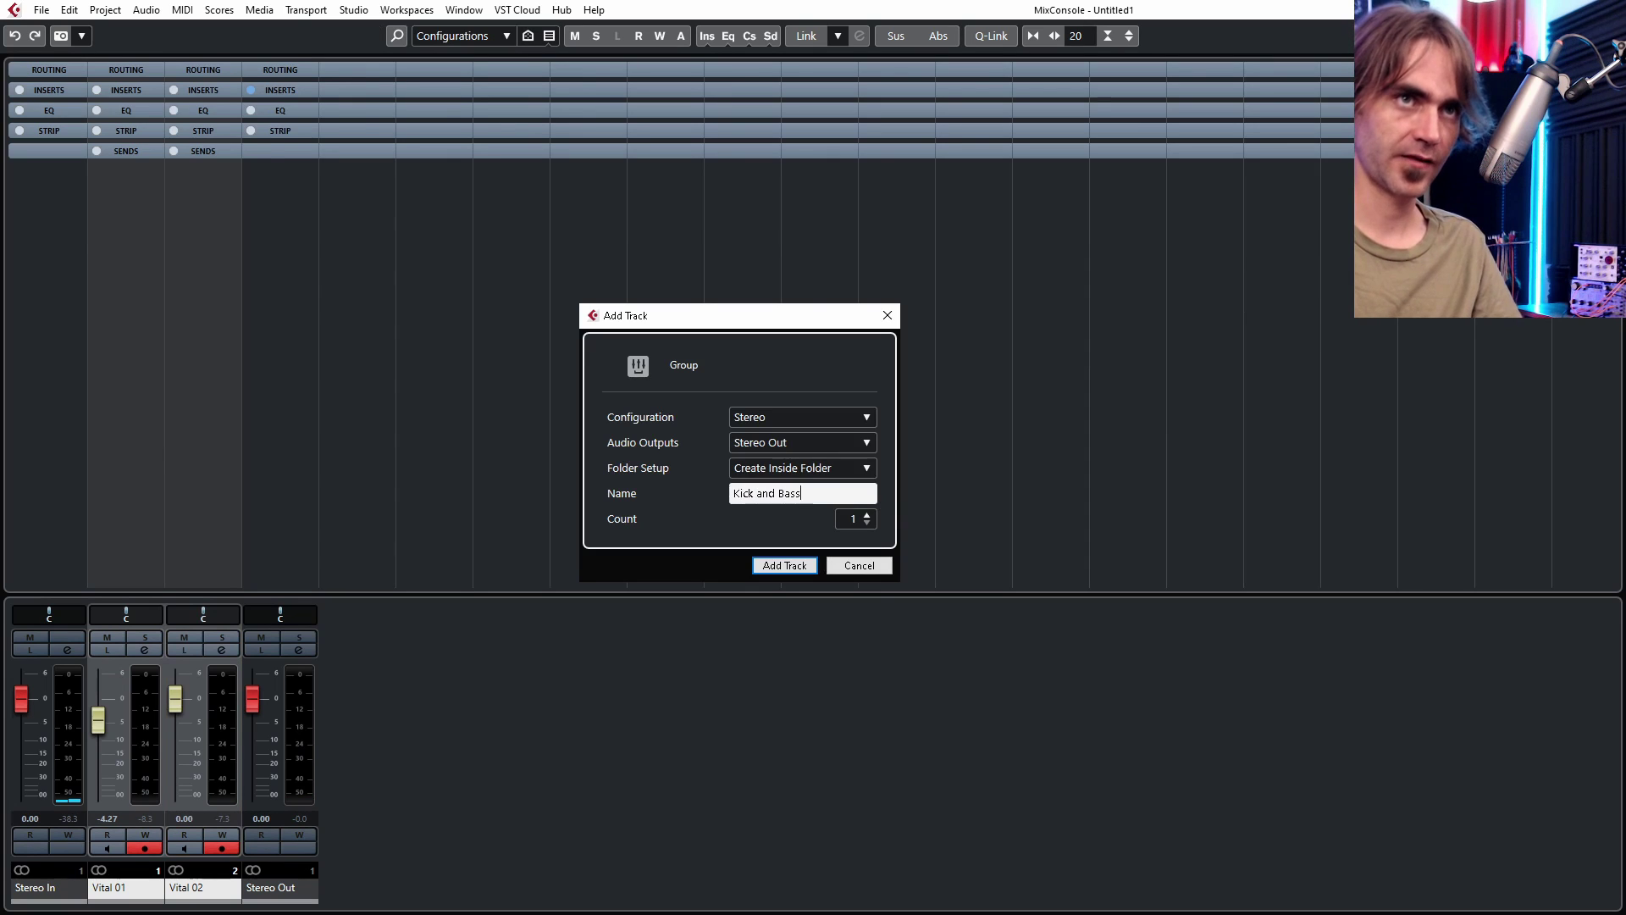
pyautogui.press('Return')
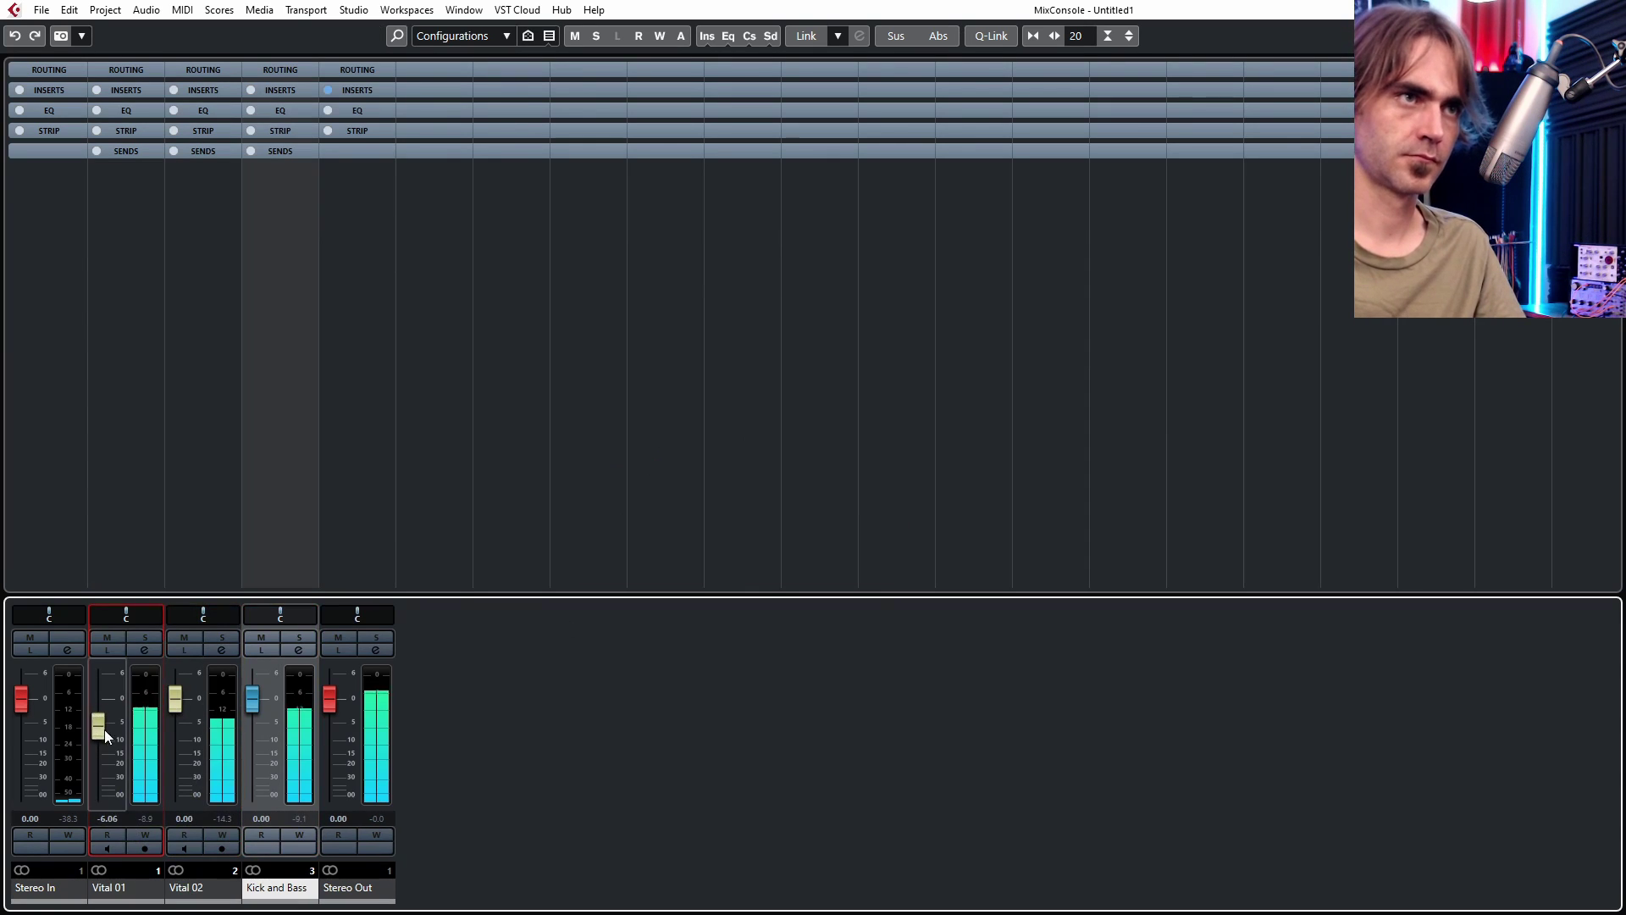
pyautogui.press('F3')
# - Shape the Vital 01 kick during playback by lowering Transient, raising Harmonics and setting Punch to about 0.29, and close the instrument
pyautogui.click(138, 306)
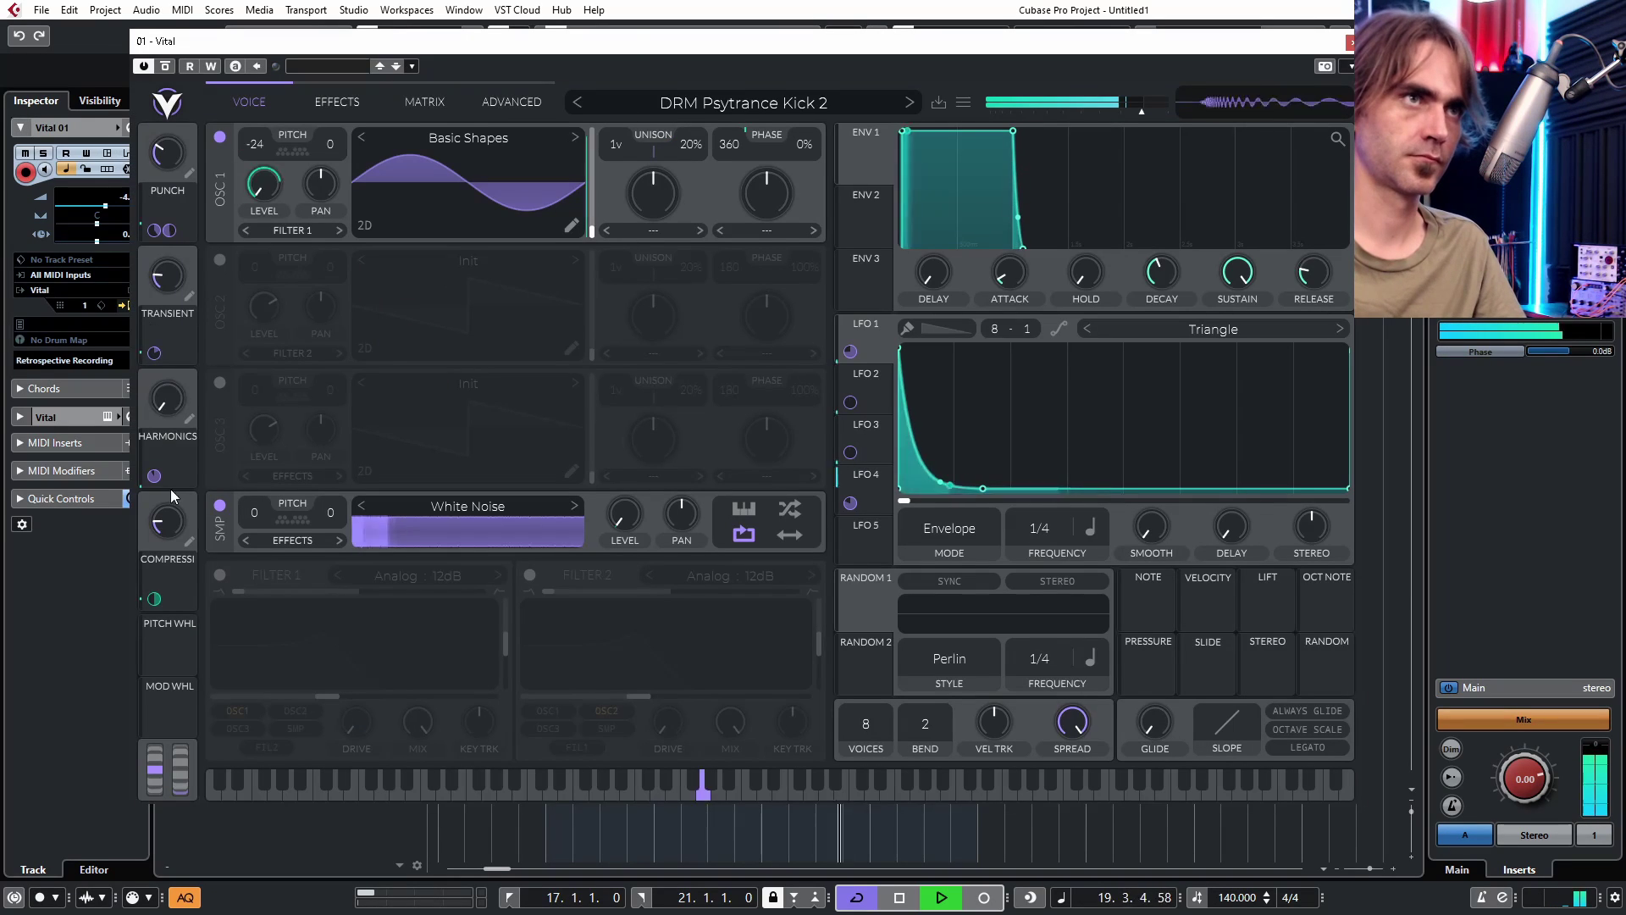
pyautogui.moveTo(190, 296); pyautogui.dragTo(179, 375)
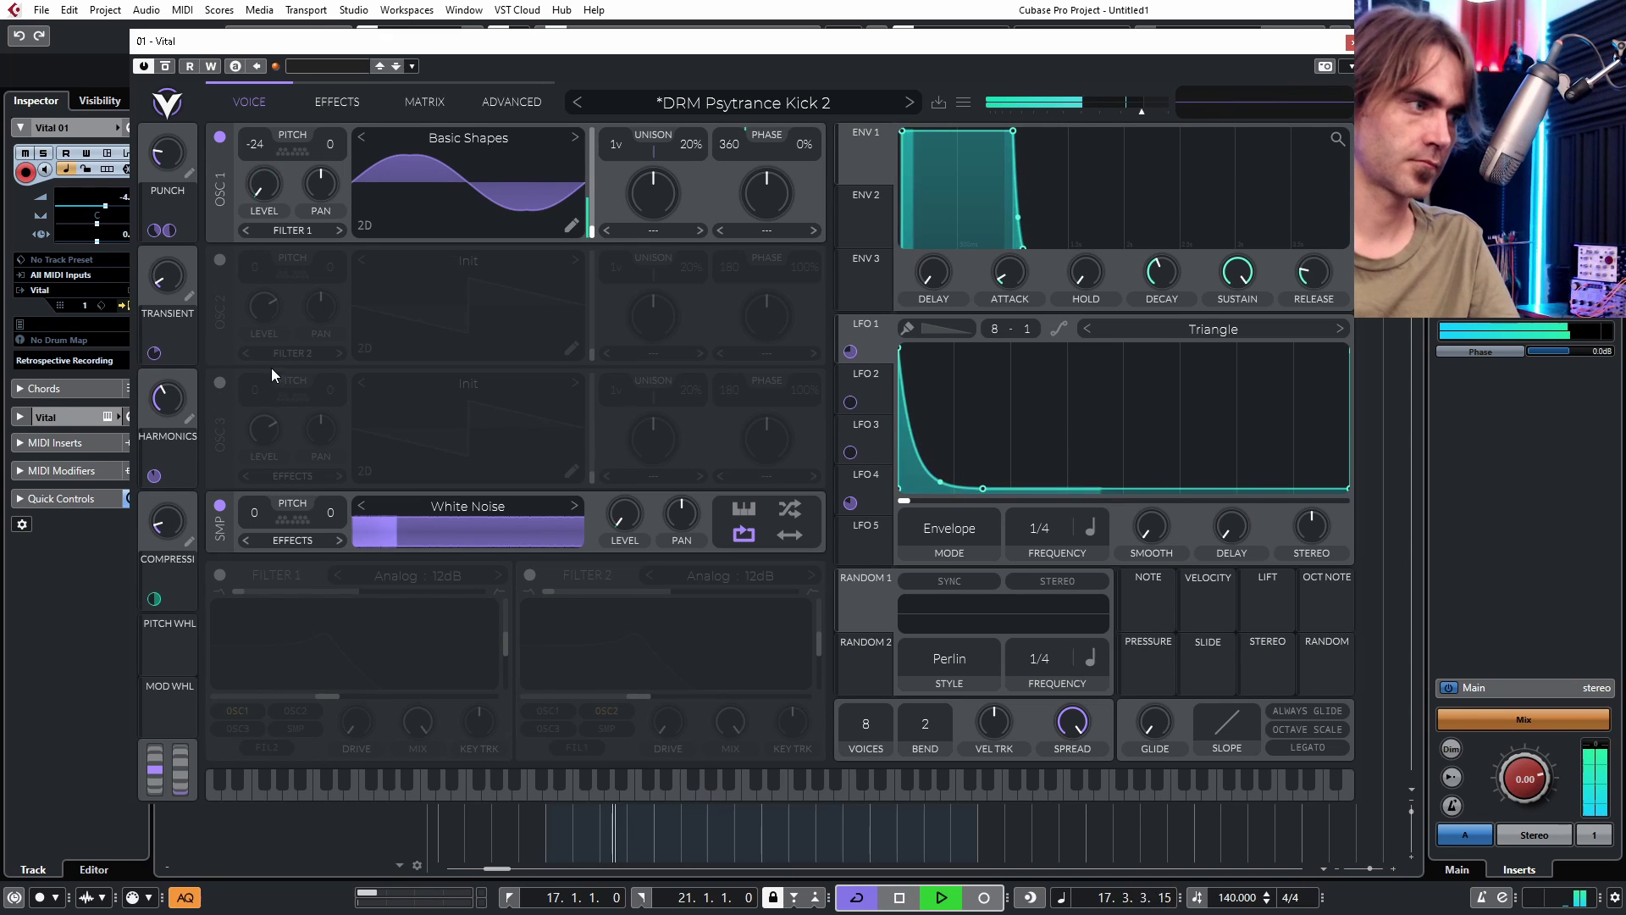
pyautogui.moveTo(175, 156)
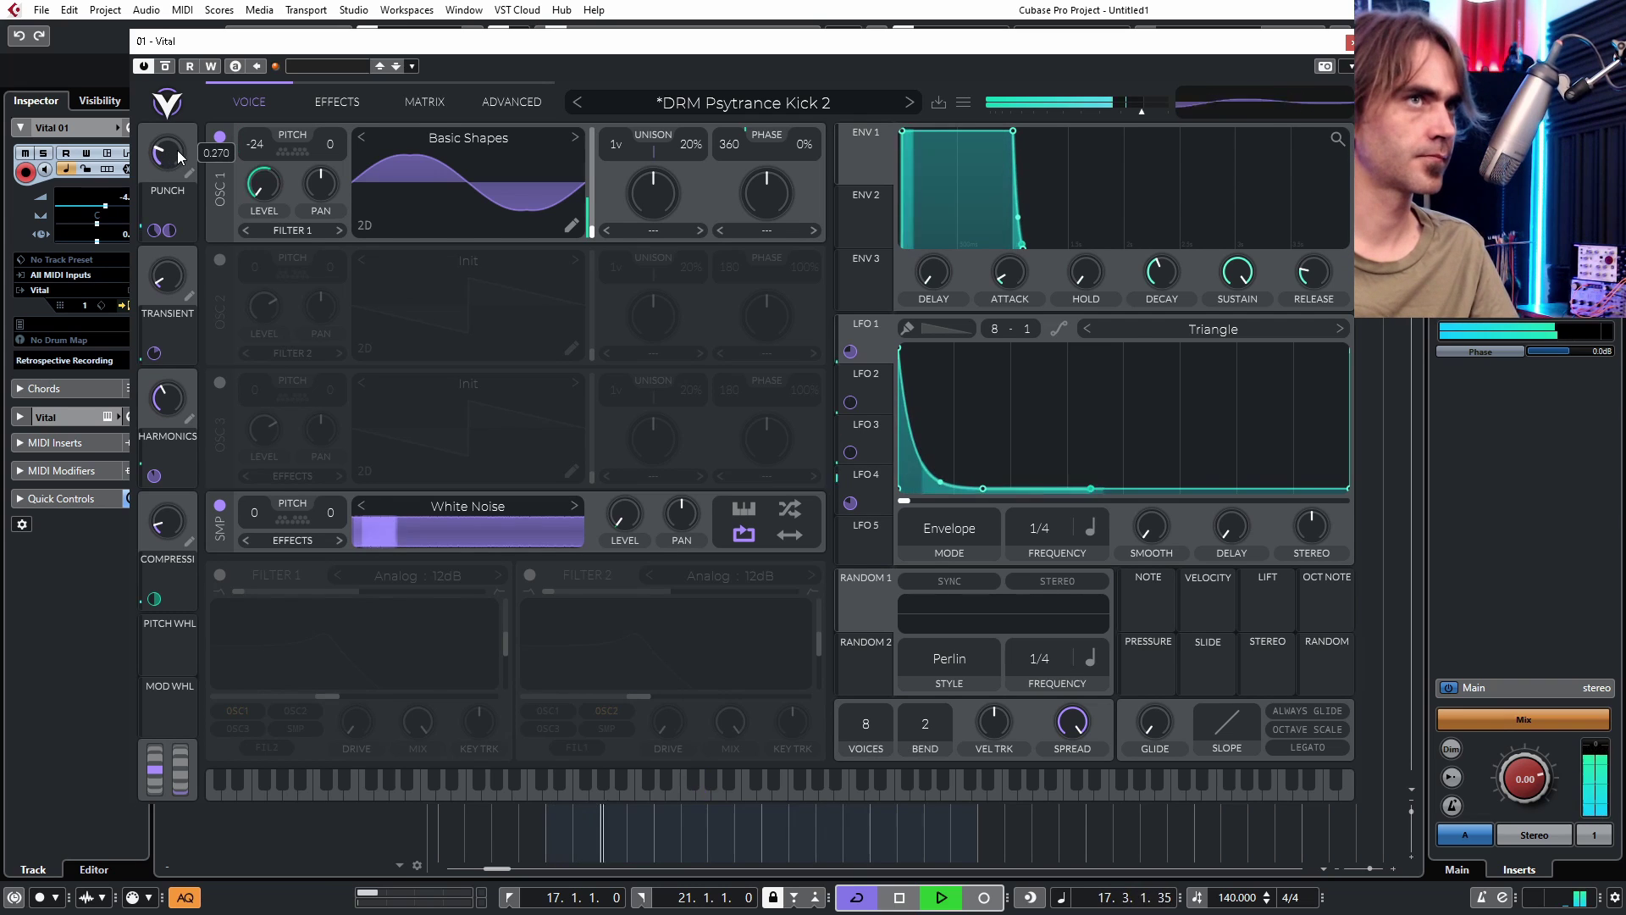
pyautogui.press('space')
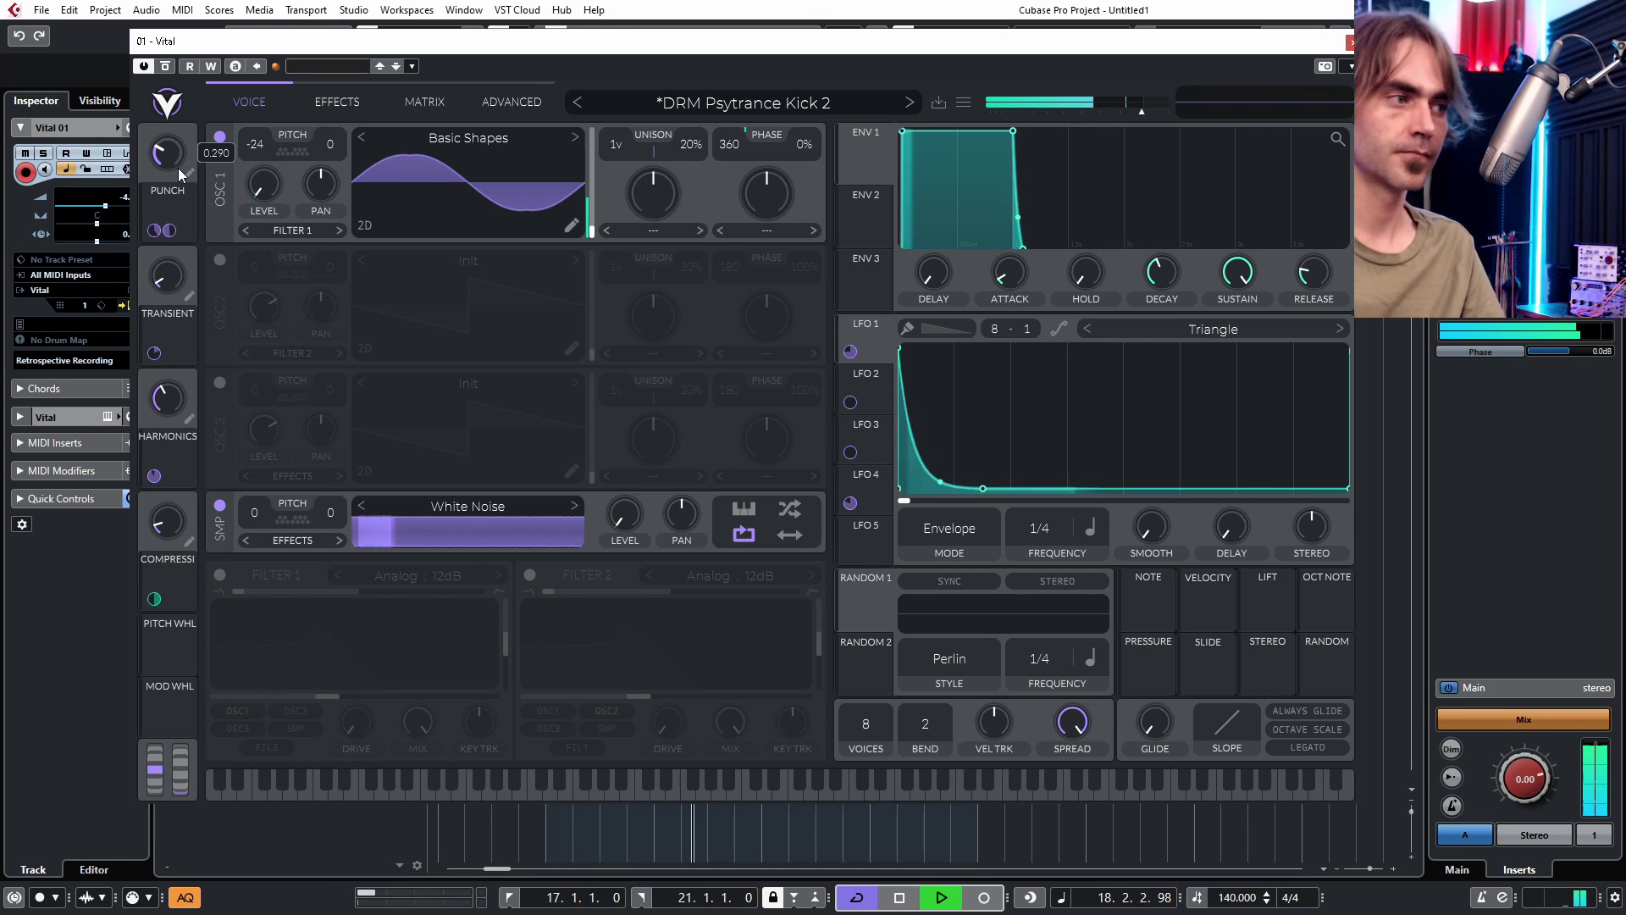
pyautogui.press('space')
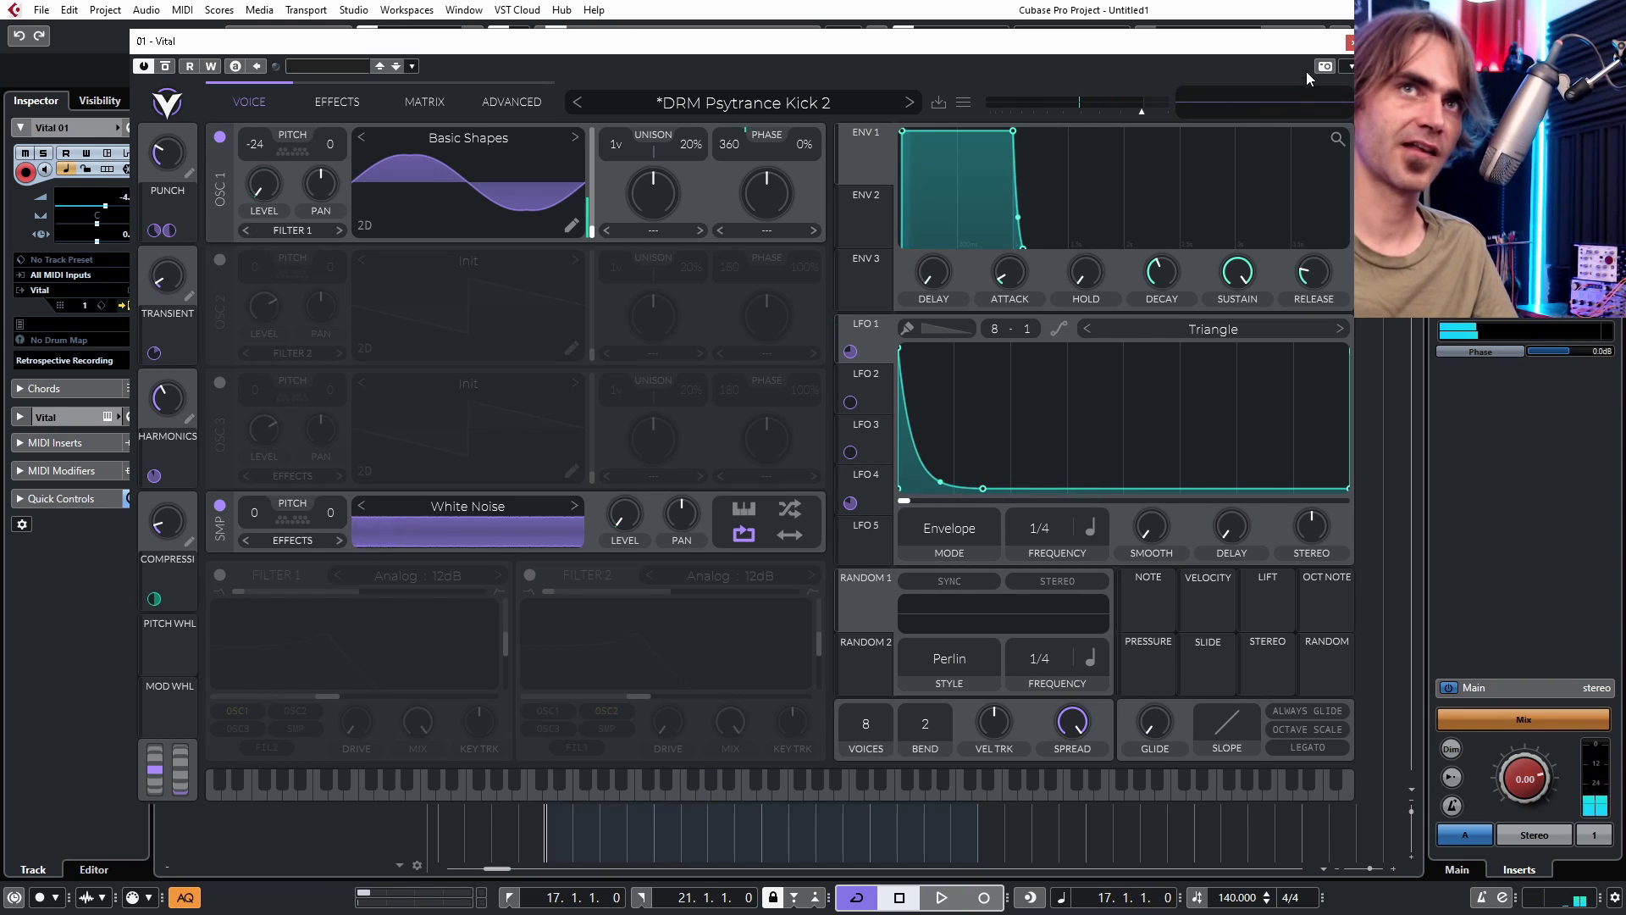
pyautogui.click(1351, 42)
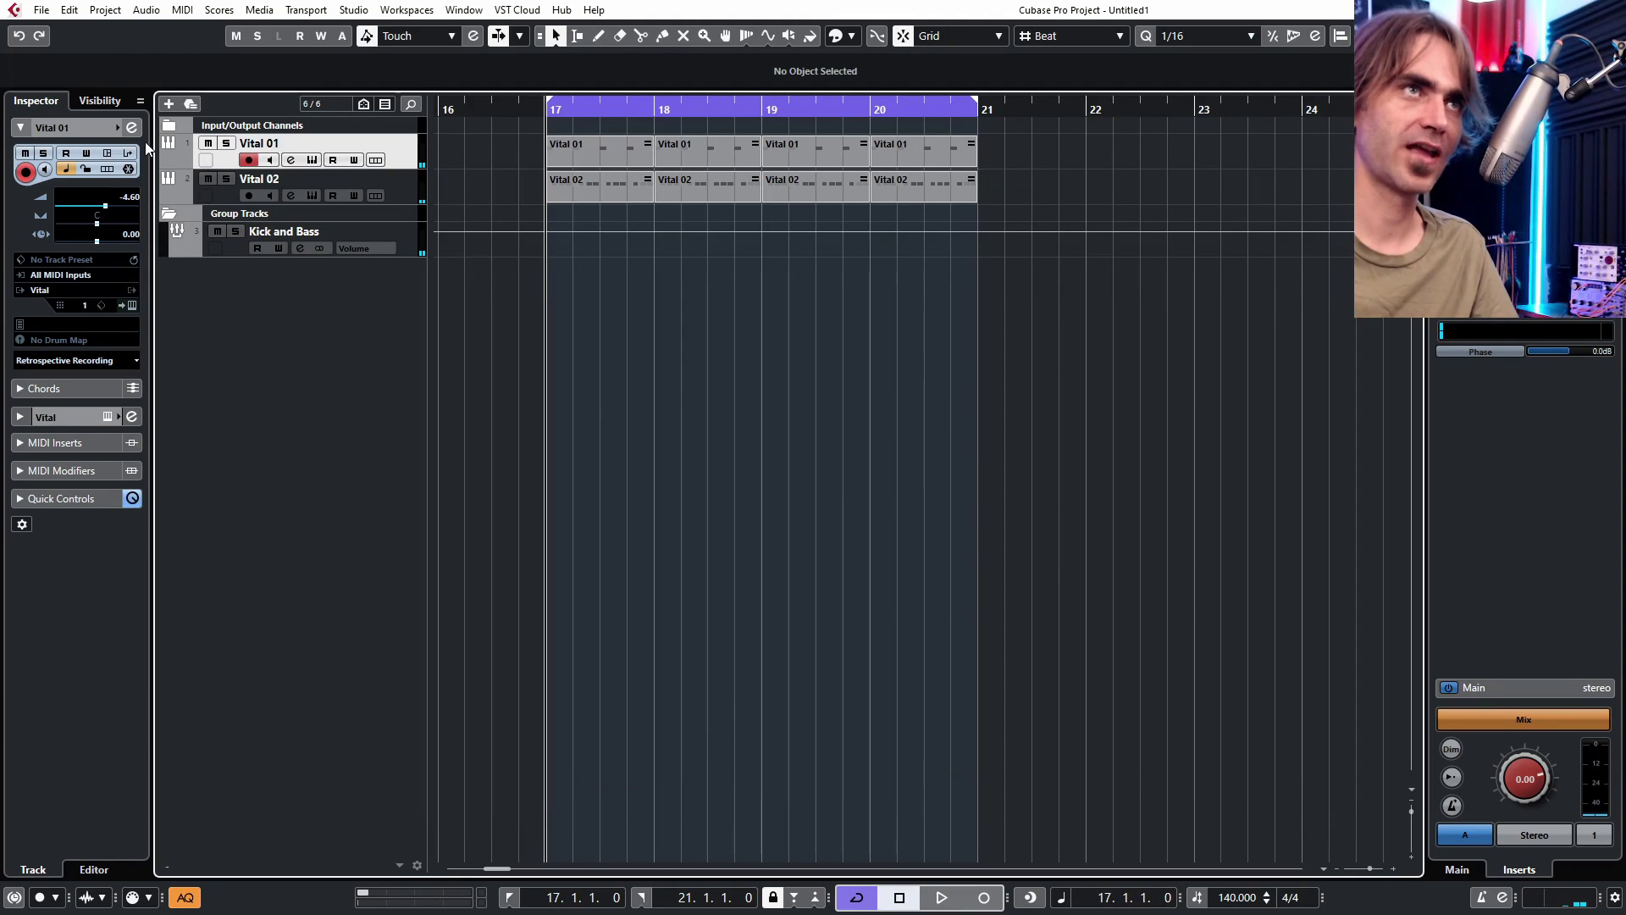
pyautogui.press('space')
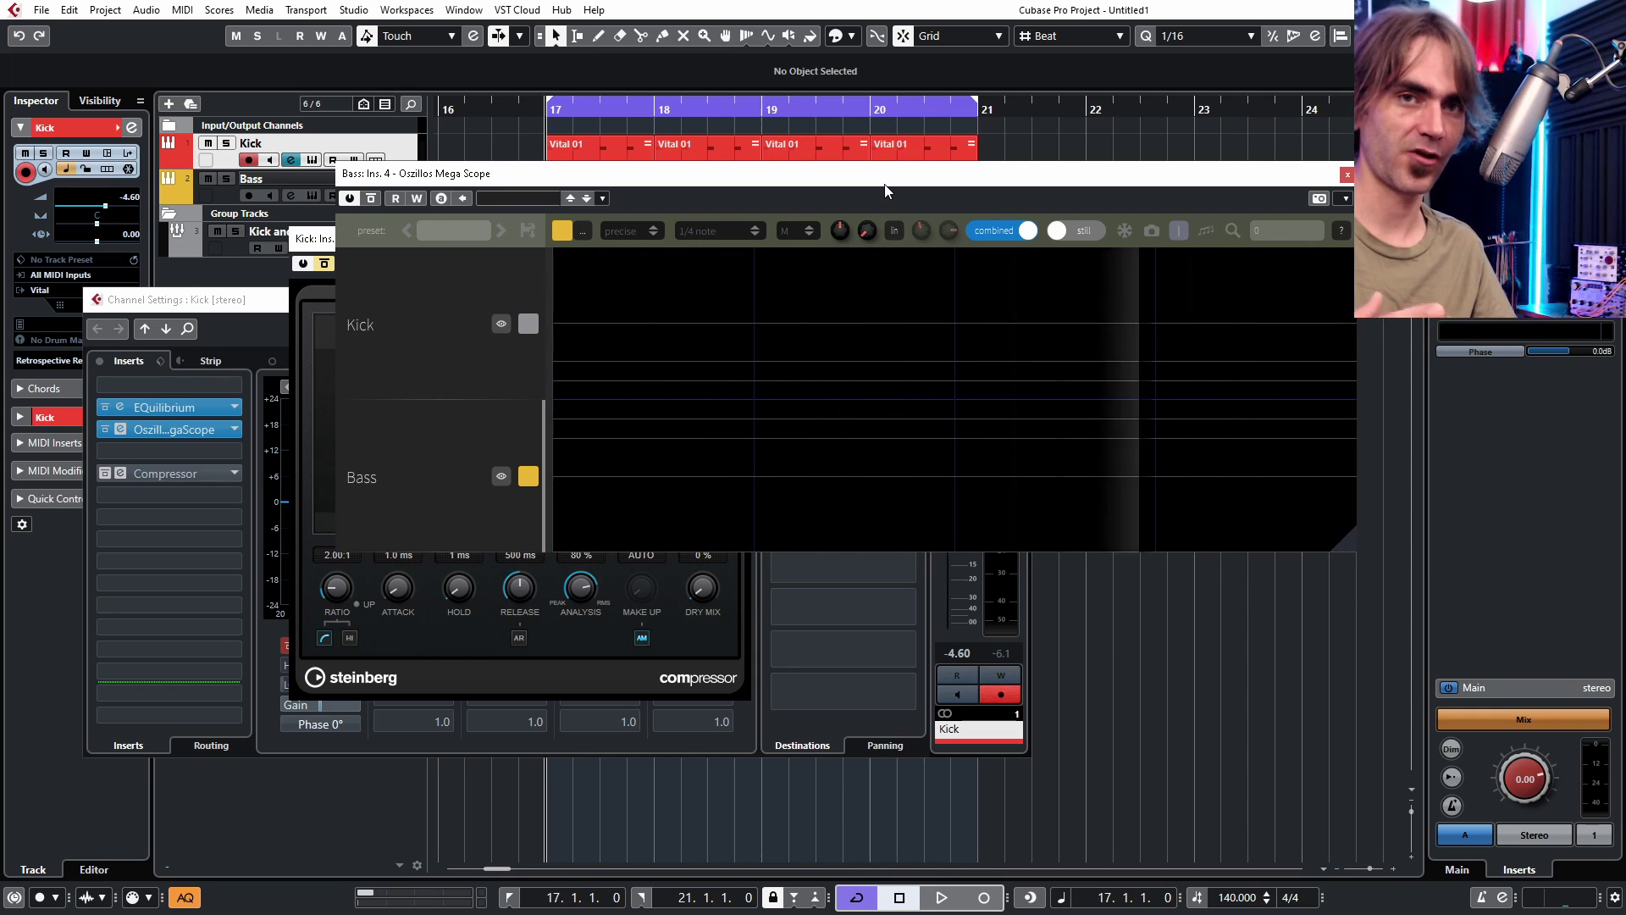
# - Play the loop on the oscilloscope with the Kick compressor bypassed, re-enable and open the compressor, and arrange its window beside the scope
pyautogui.press('space')
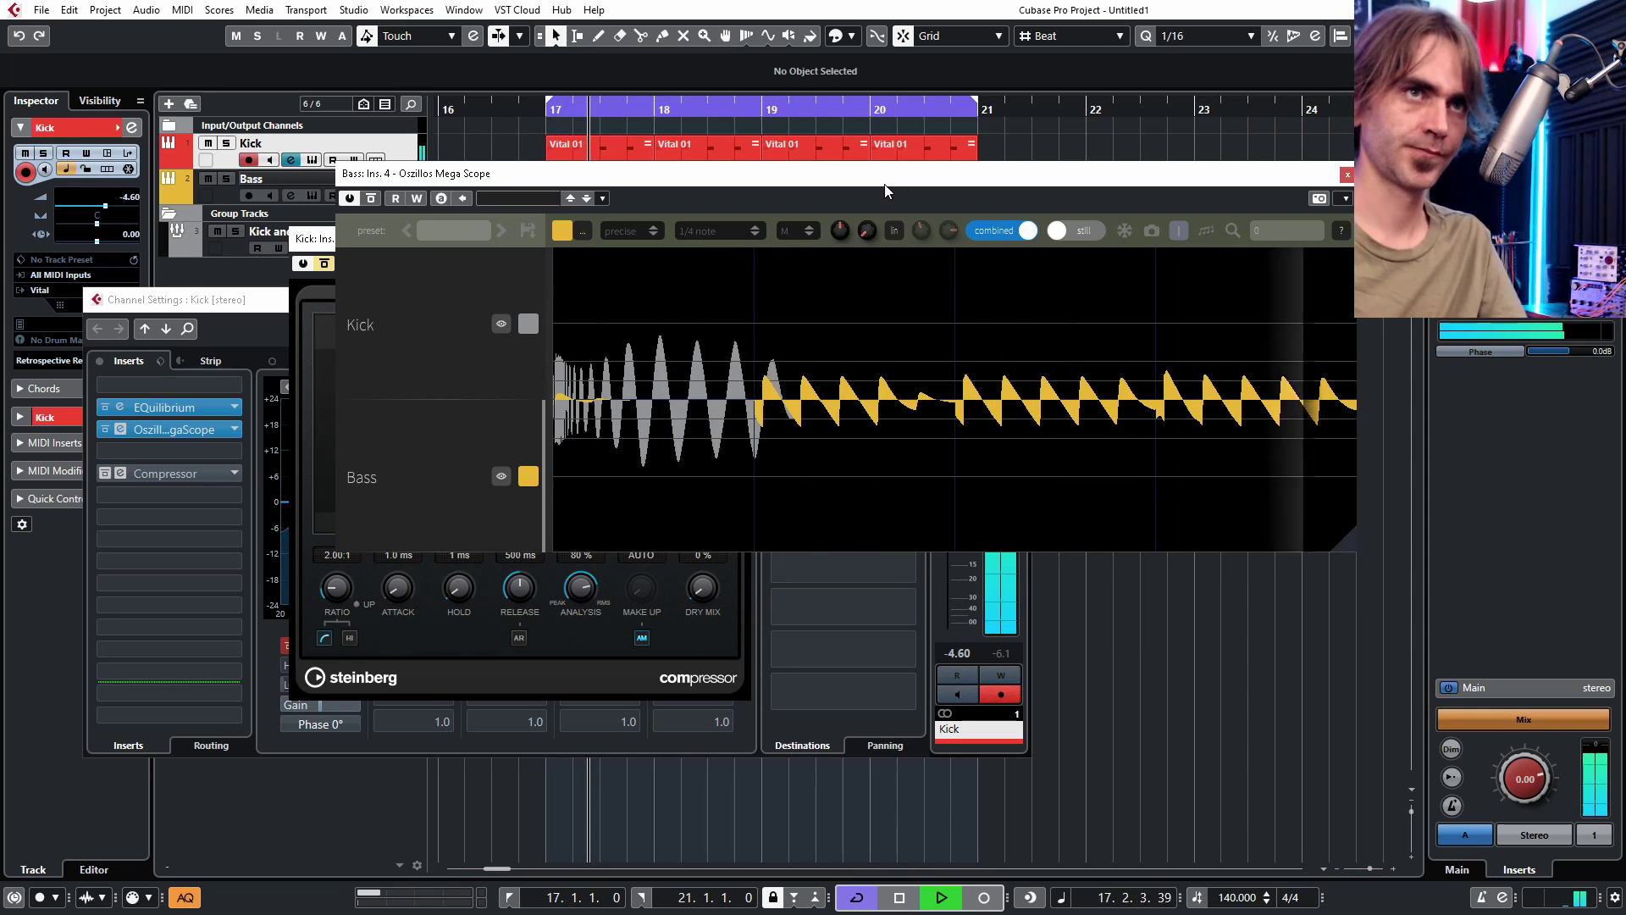
pyautogui.moveTo(947, 230)
pyautogui.press('space')
pyautogui.click(105, 473)
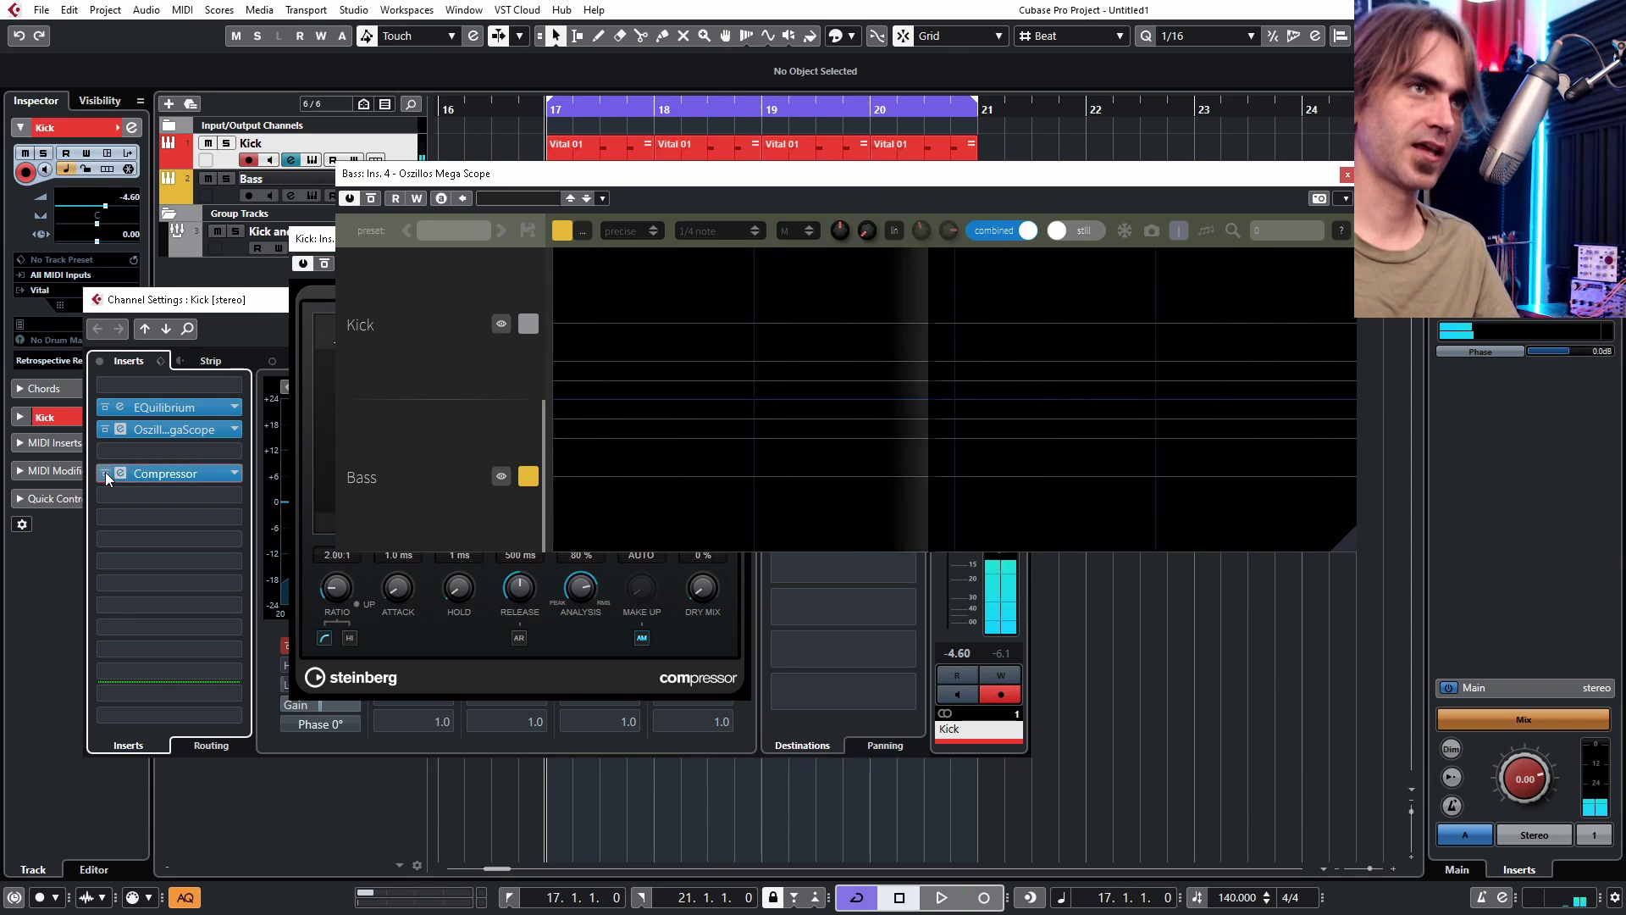
pyautogui.click(123, 475)
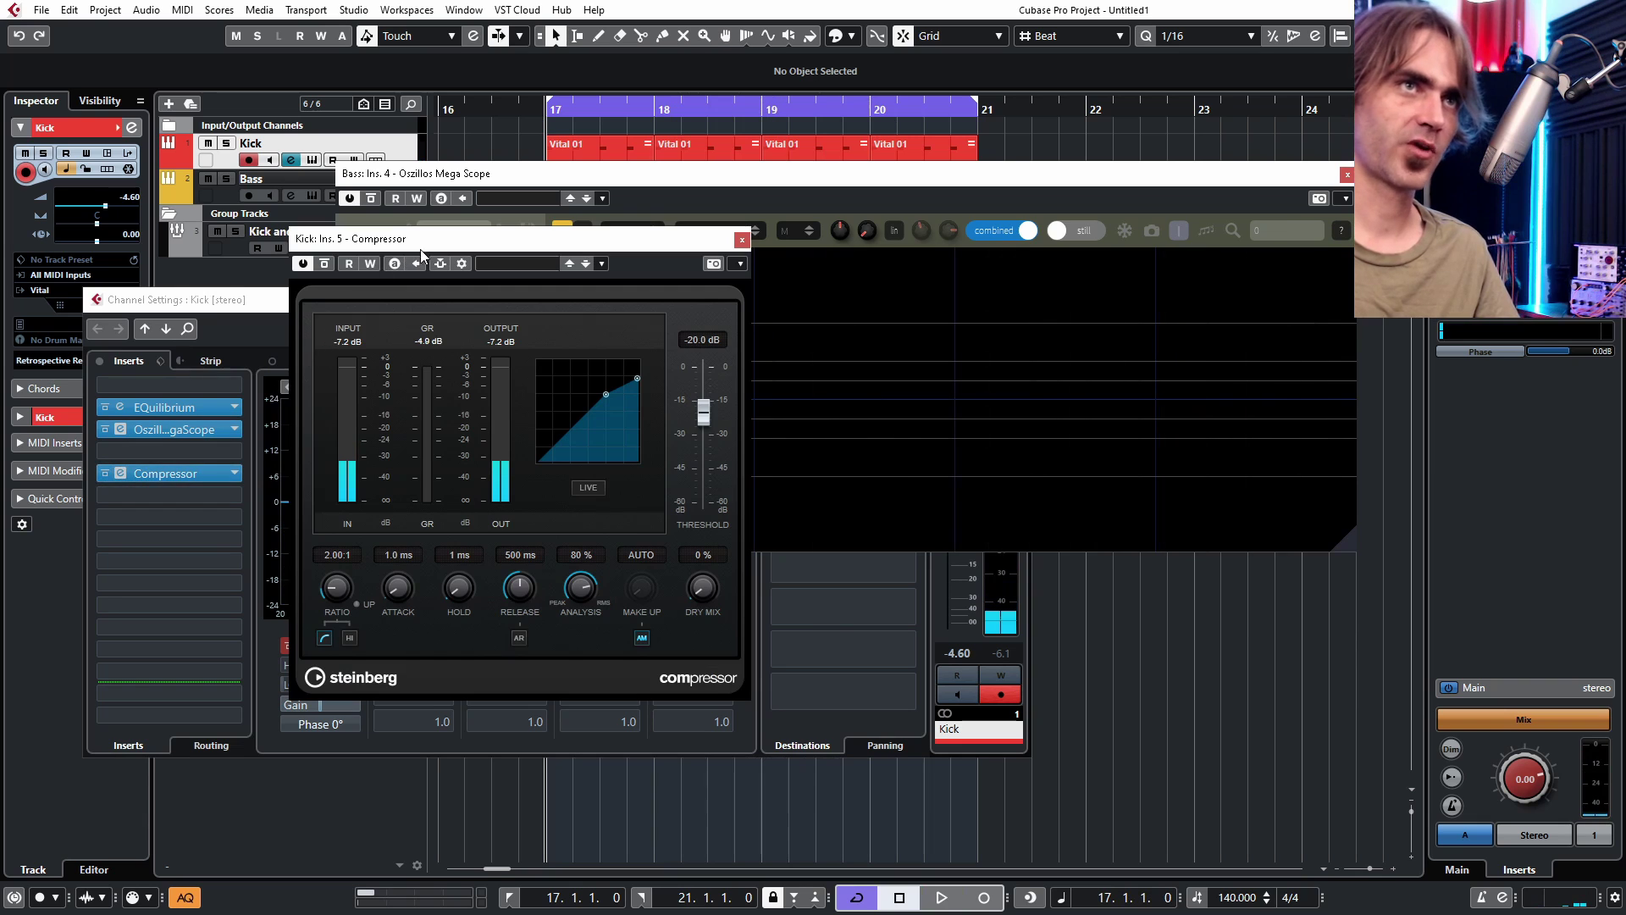
pyautogui.moveTo(283, 305); pyautogui.dragTo(282, 308)
pyautogui.moveTo(679, 174); pyautogui.dragTo(839, 193)
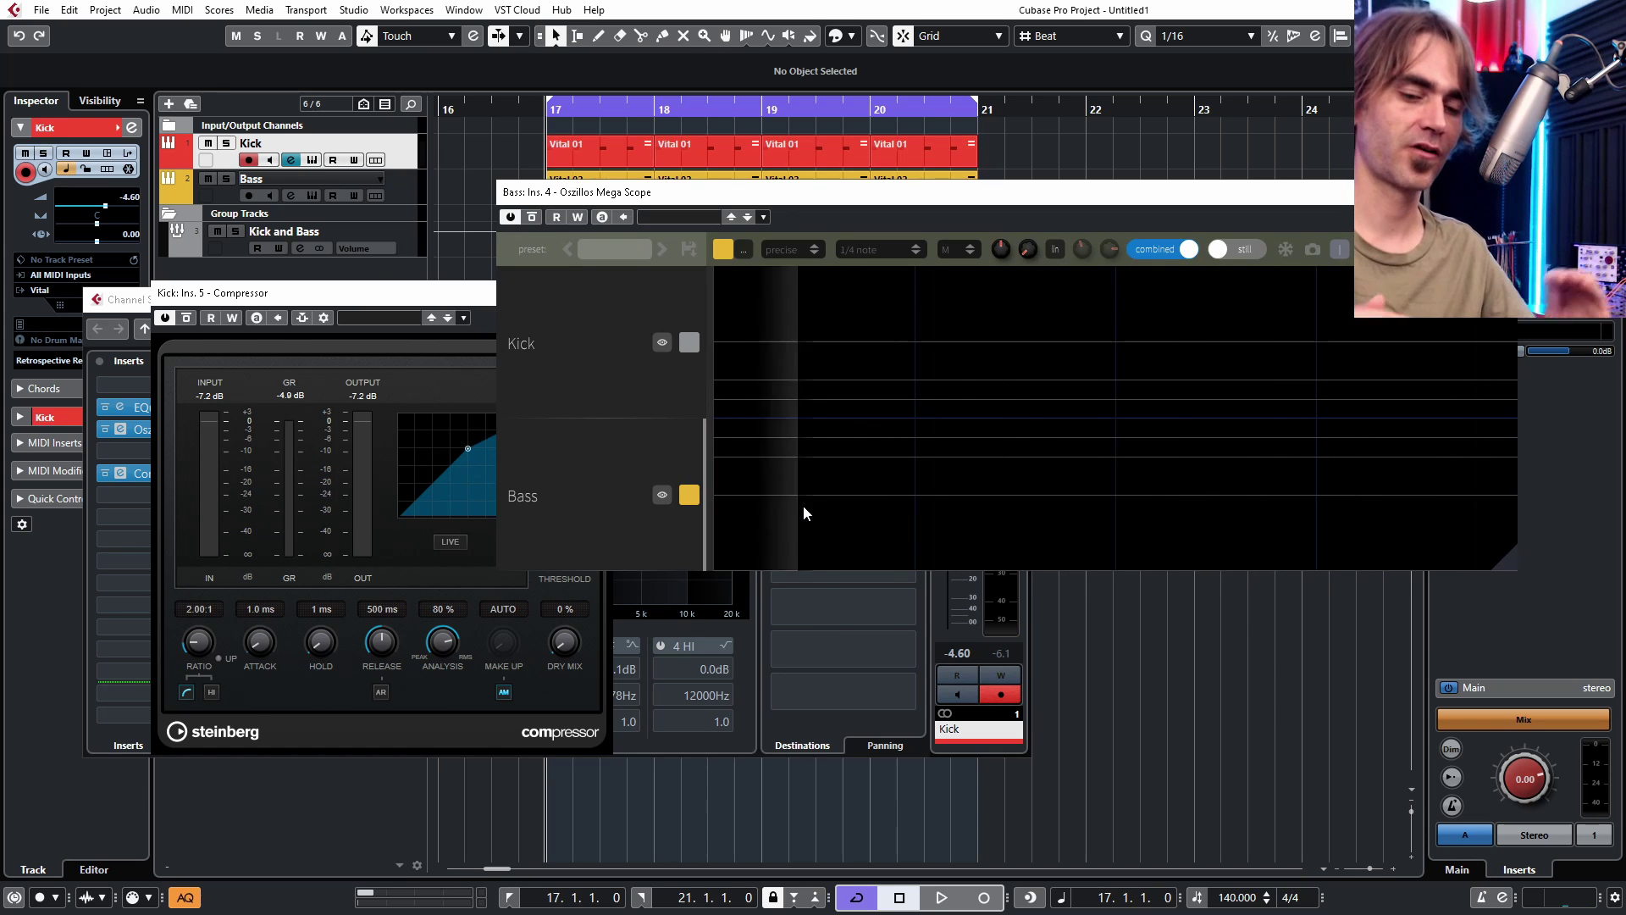
# - Set the Kick compressor to ratio 4.84:1, release 99 ms, make-up 3.2 dB and threshold -12.4 dB during playback, and close the plug-in windows
pyautogui.press('space')
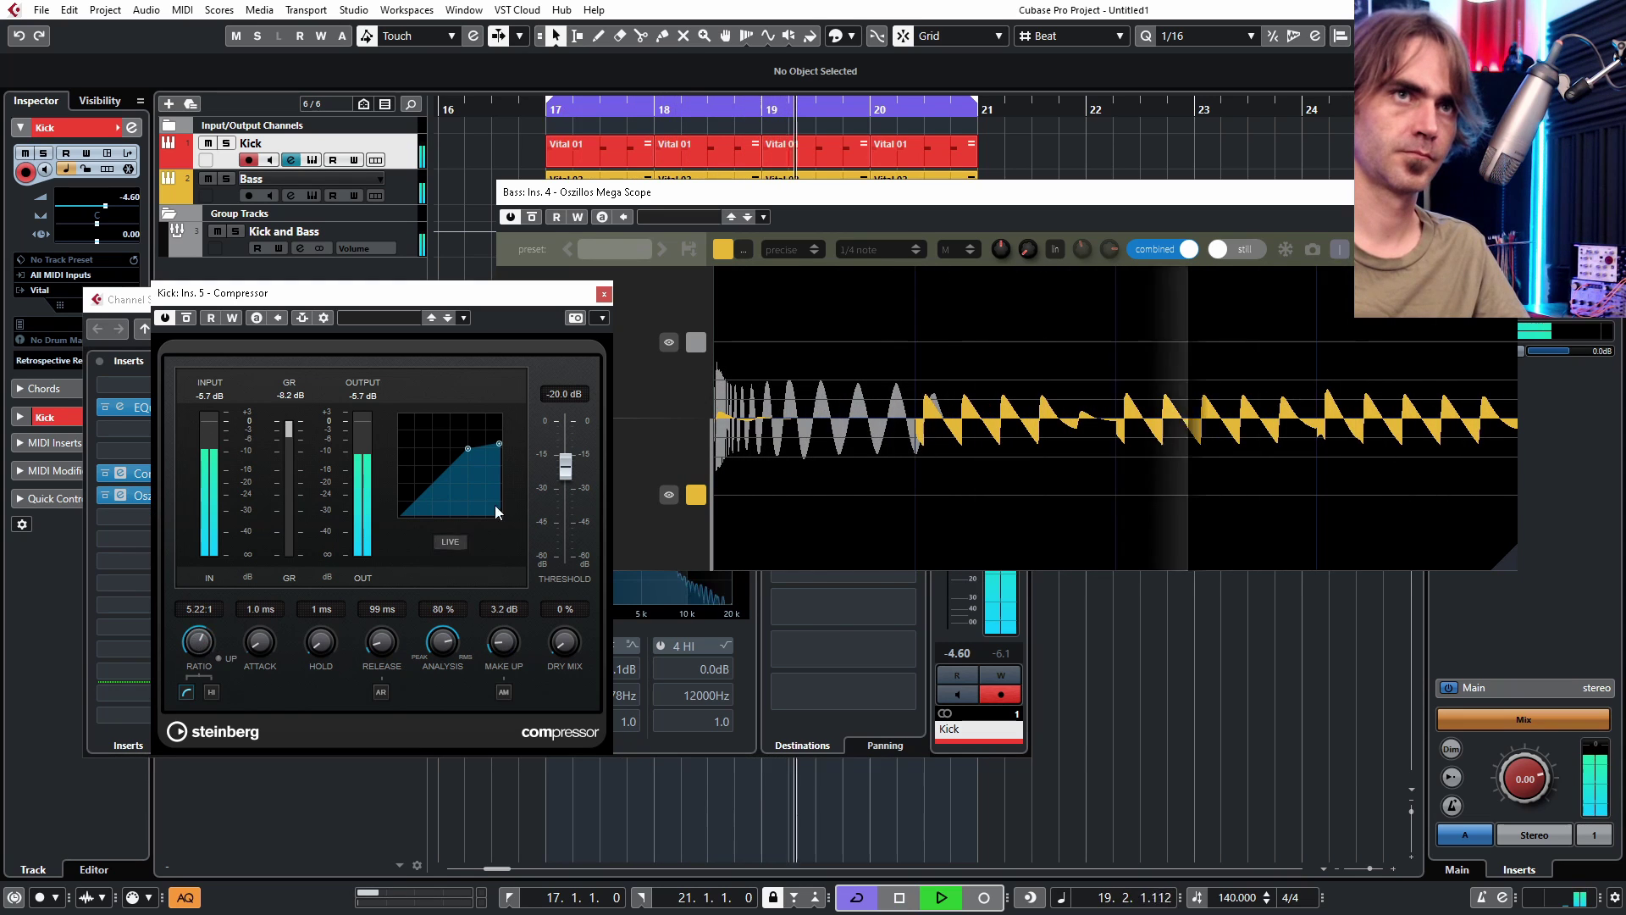
pyautogui.moveTo(571, 474); pyautogui.dragTo(571, 460)
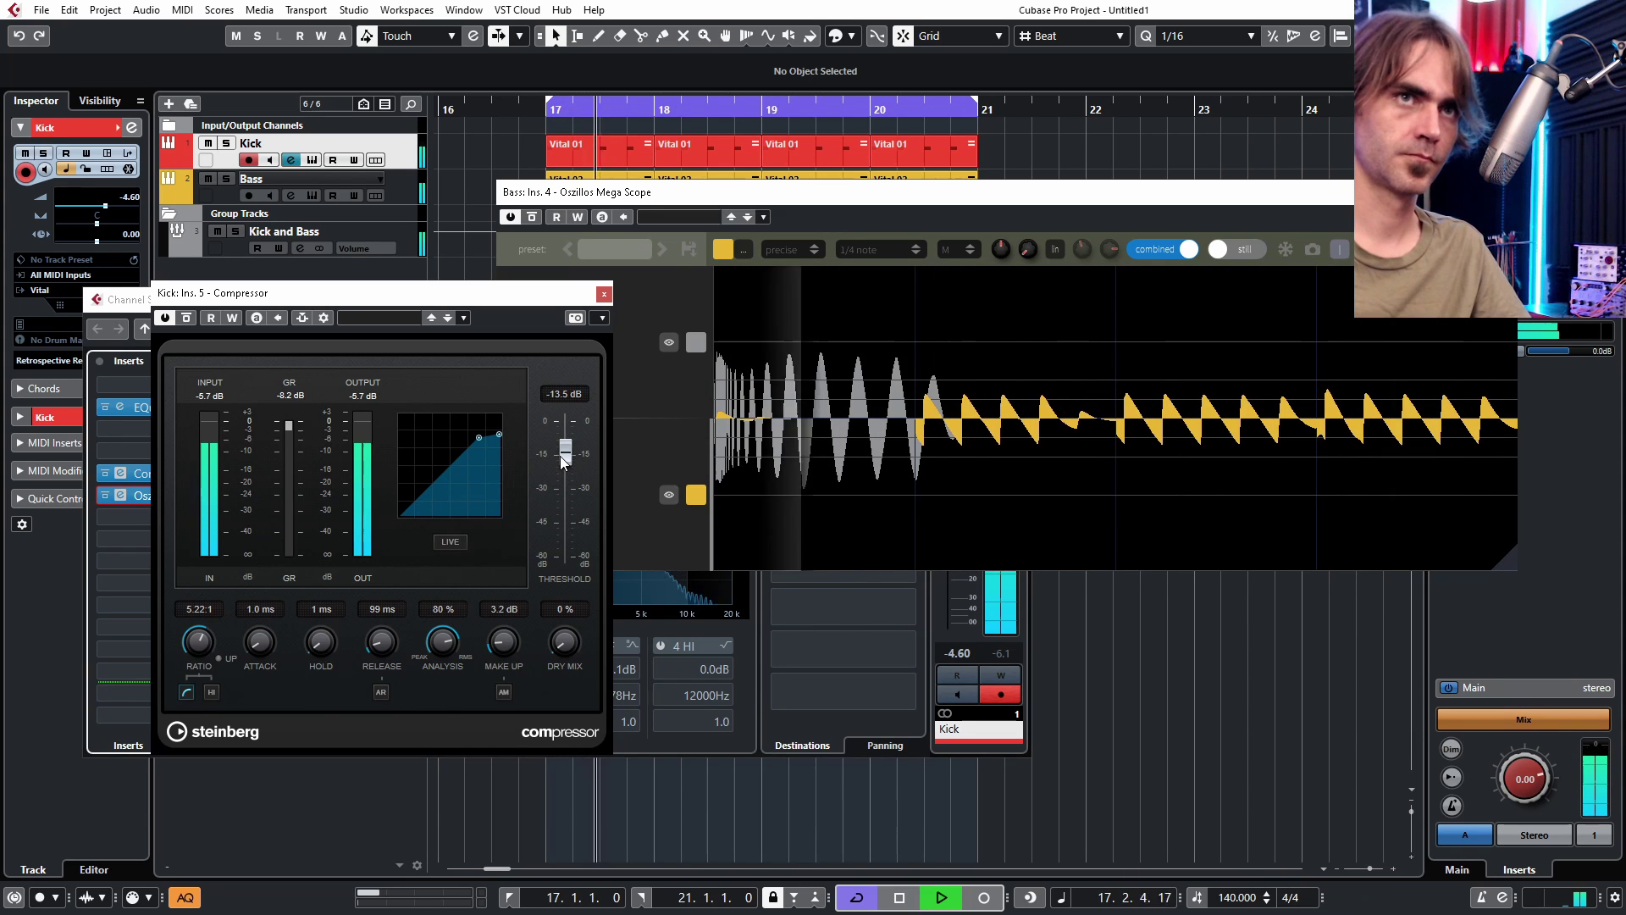
pyautogui.moveTo(202, 640); pyautogui.dragTo(198, 643)
pyautogui.press('space')
pyautogui.press('space')
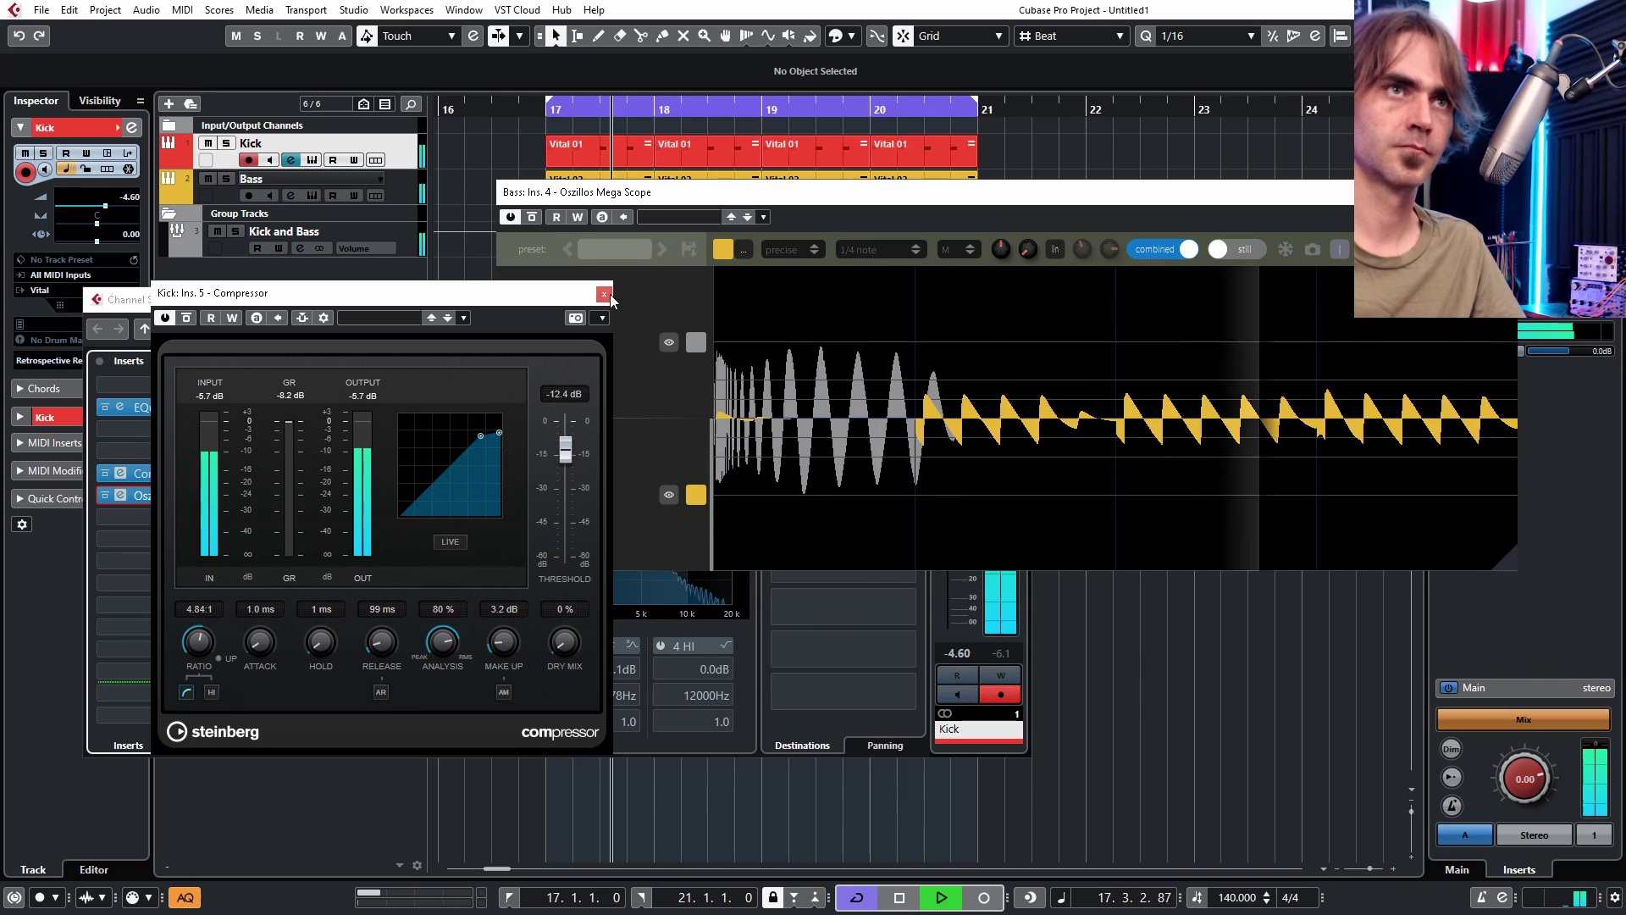
pyautogui.click(604, 293)
pyautogui.click(976, 261)
pyautogui.press('space')
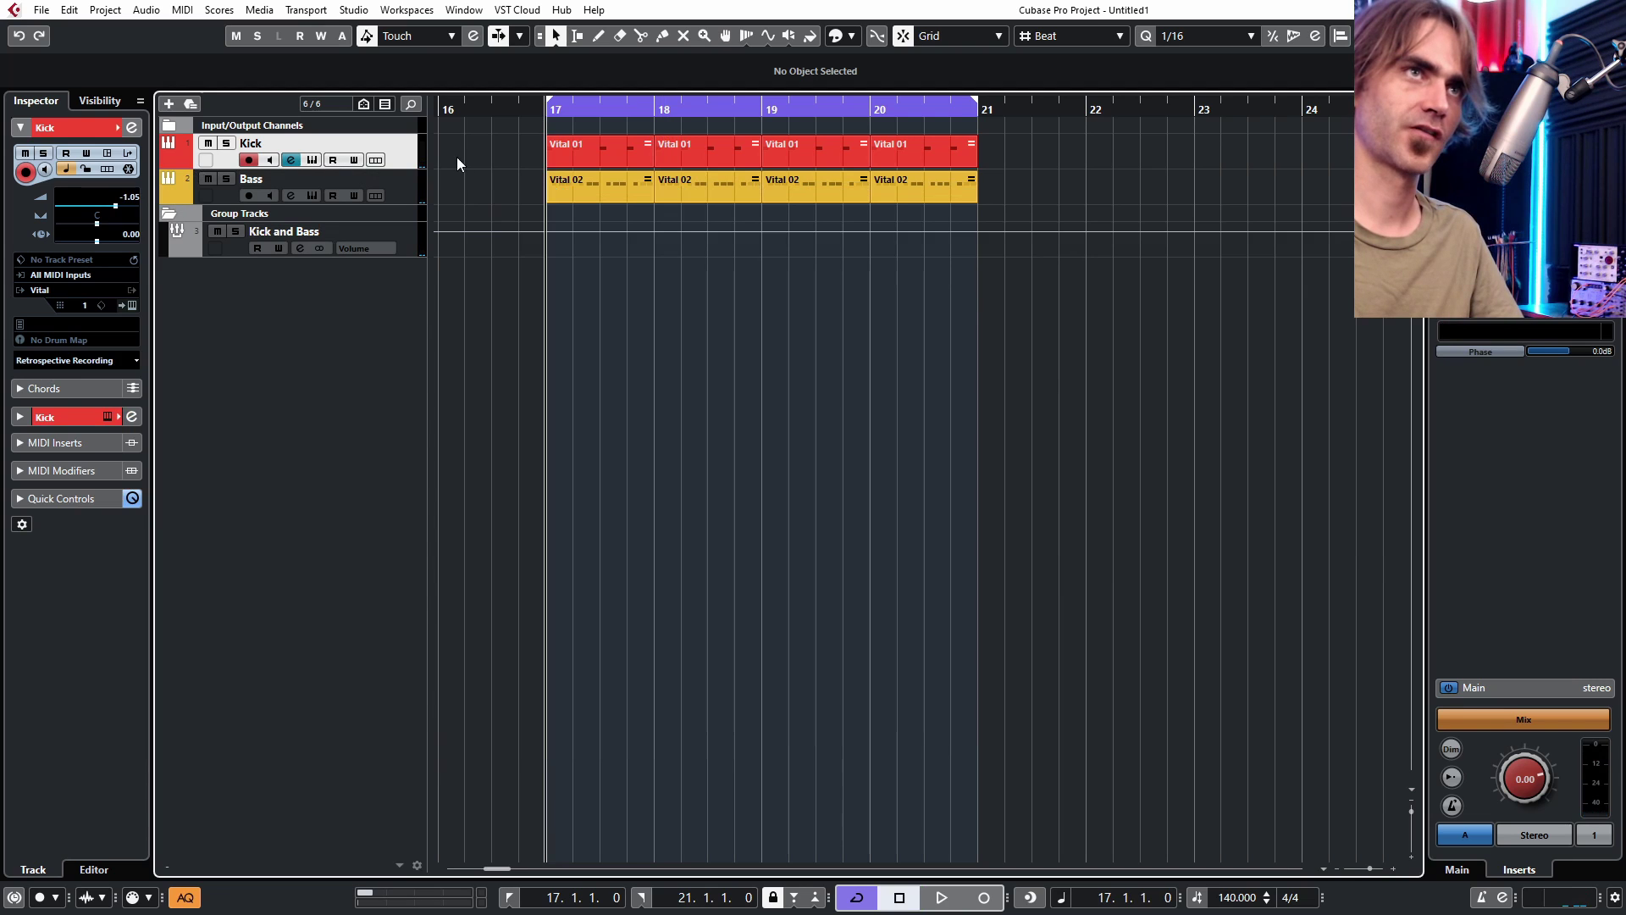
# - Enlarge the Kick track, shorten its first part to the first beat of bar 17 and render that hit to audio
pyautogui.moveTo(399, 167); pyautogui.dragTo(399, 251)
pyautogui.press('h')
pyautogui.click(759, 220)
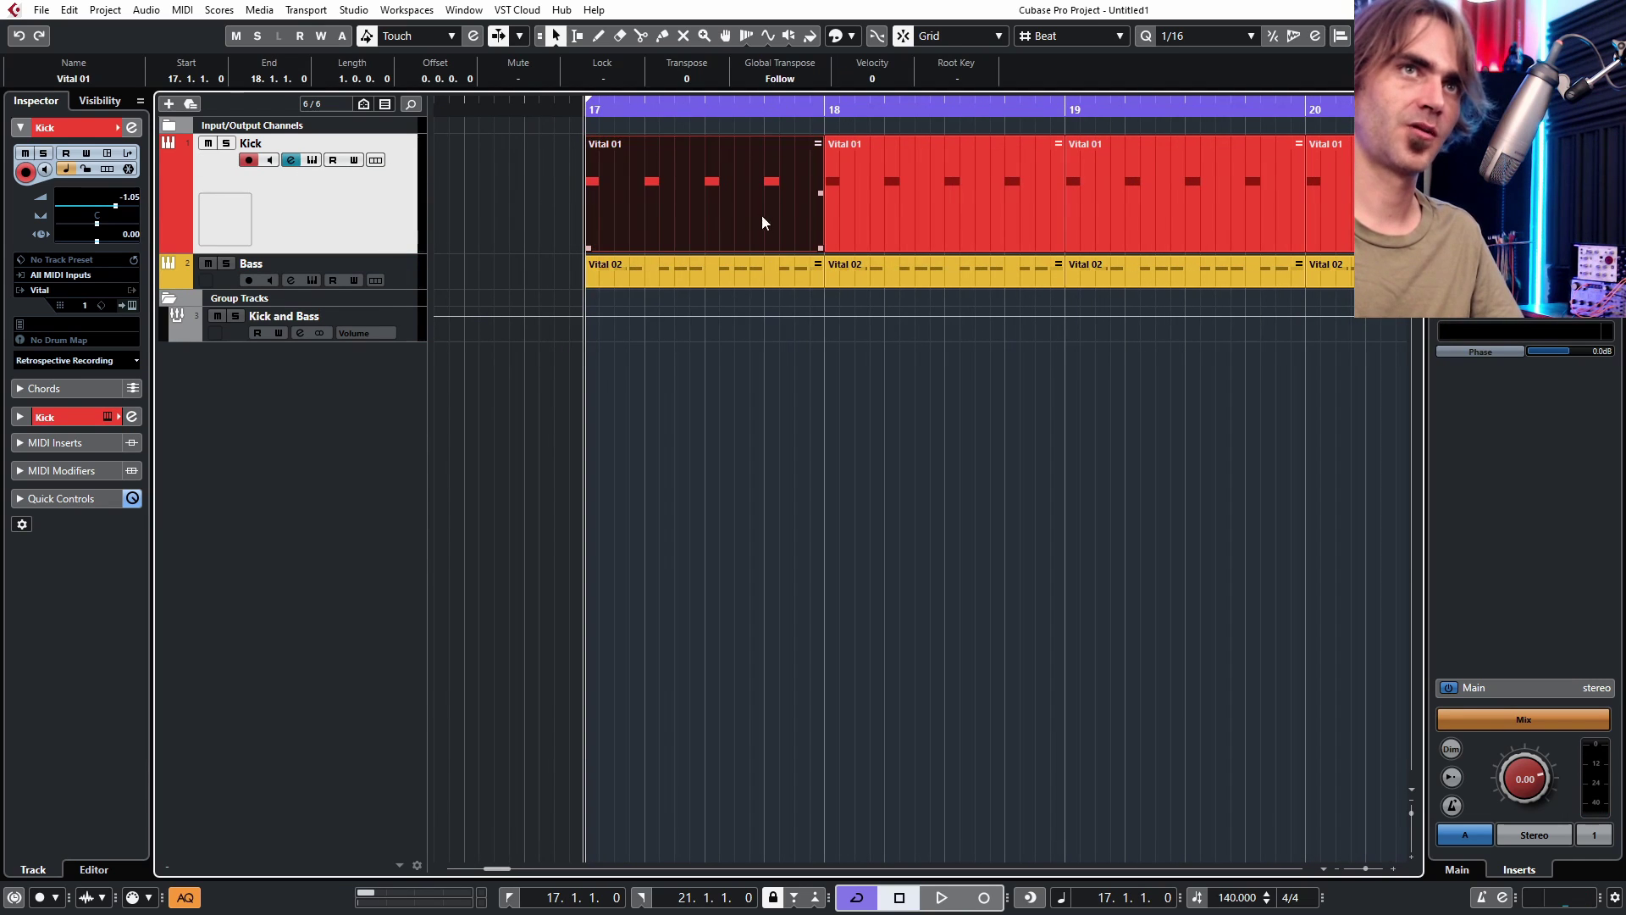
pyautogui.moveTo(819, 244); pyautogui.dragTo(645, 246)
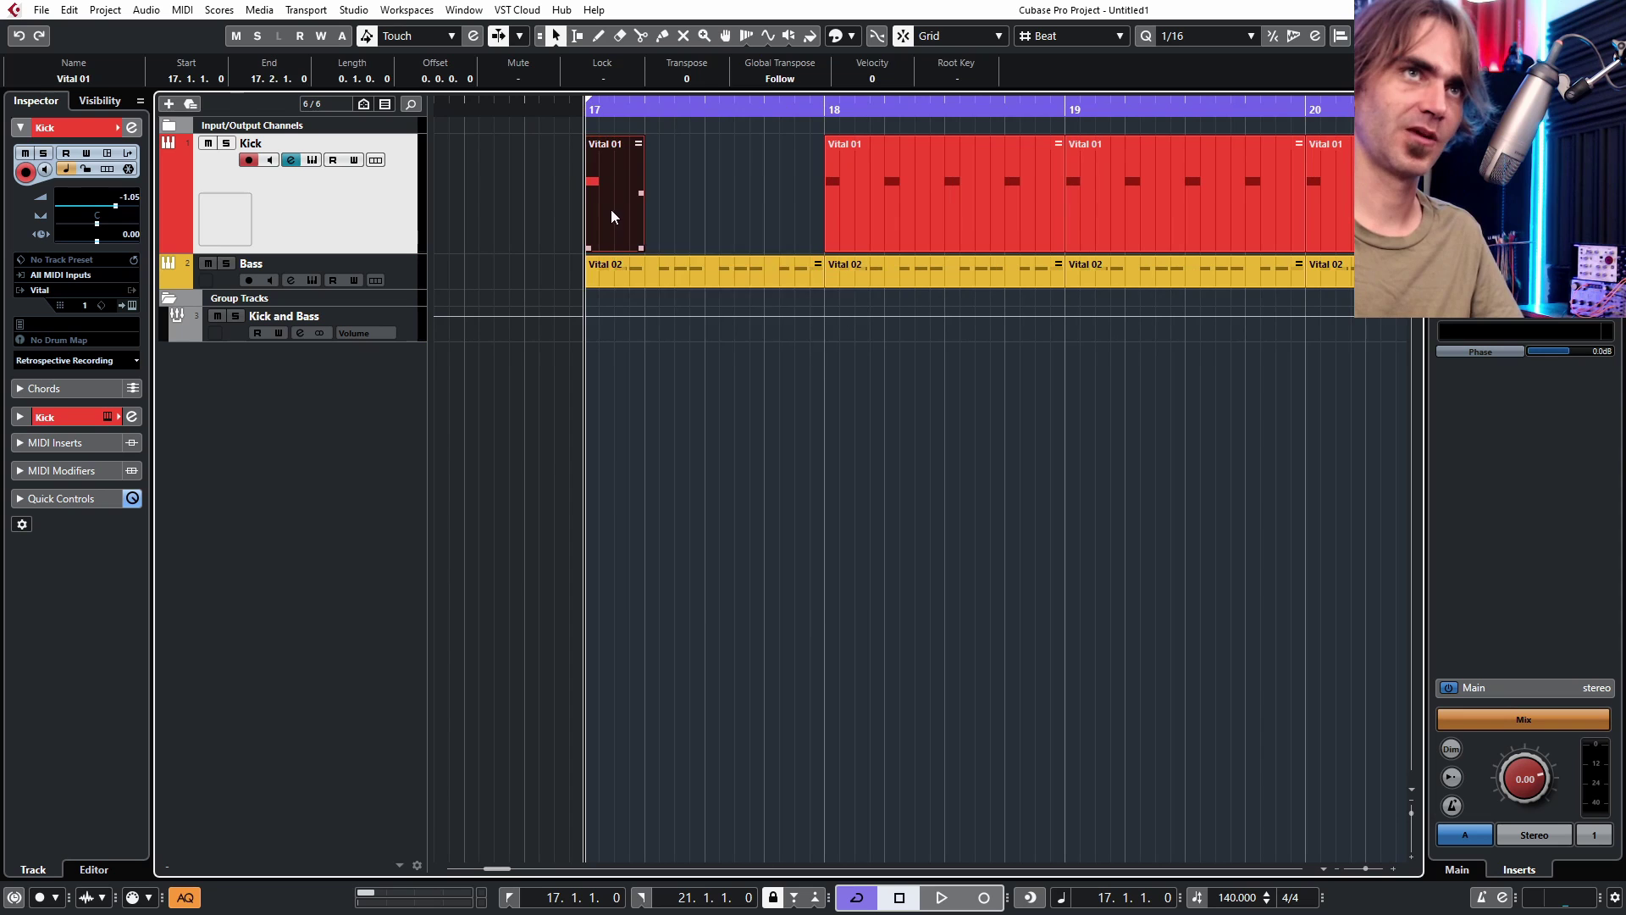
pyautogui.rightClick(611, 210)
pyautogui.moveTo(701, 346)
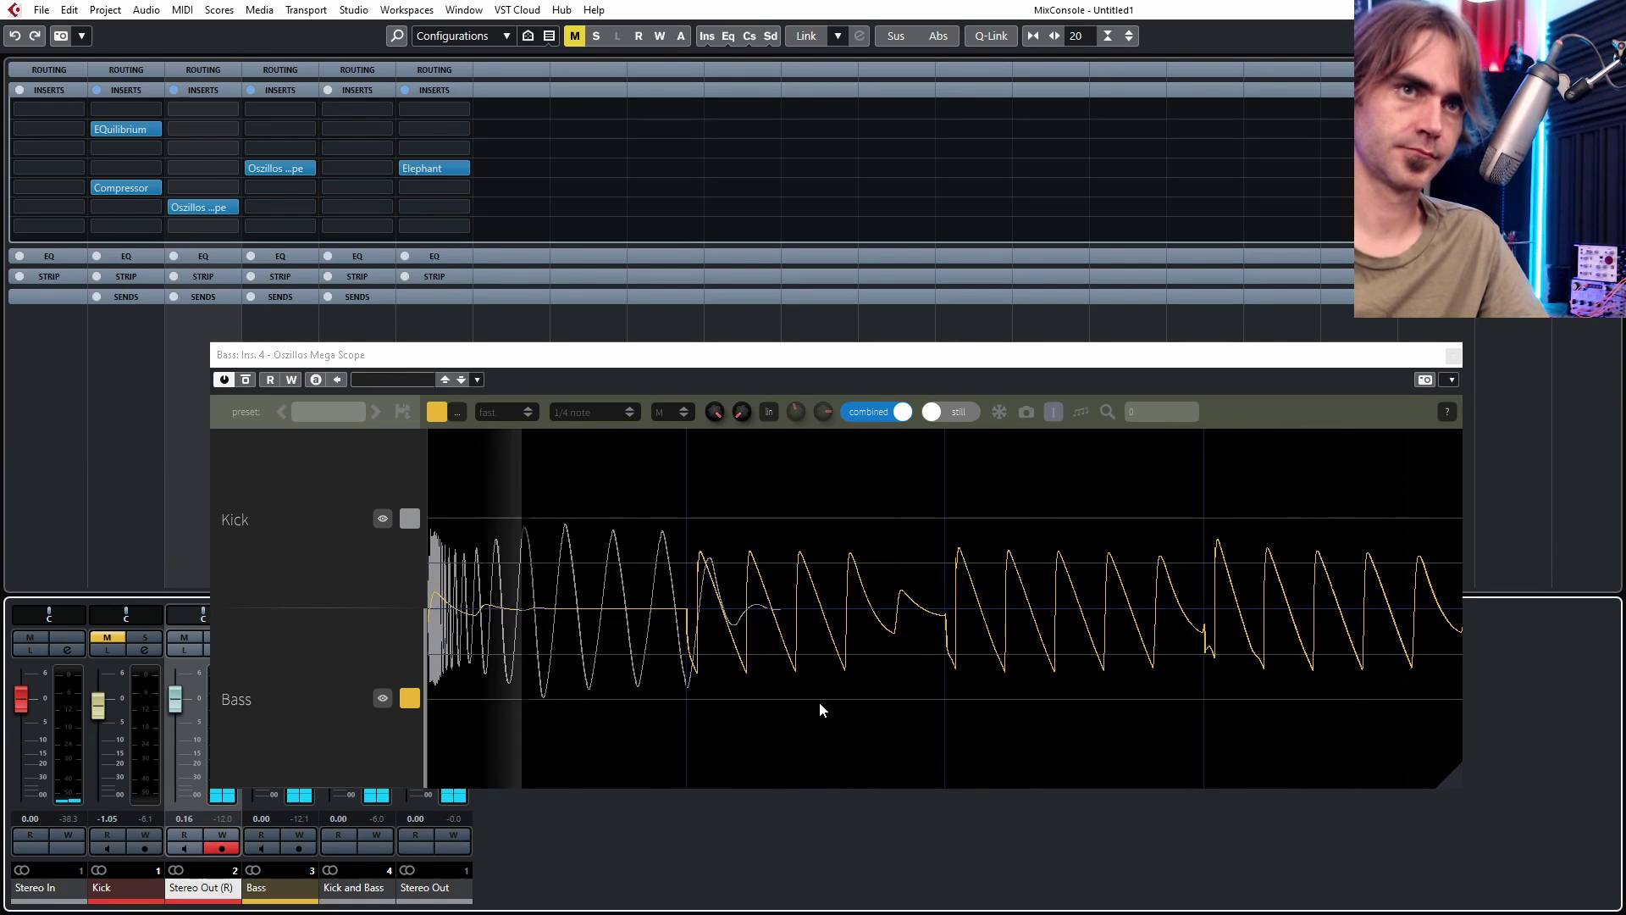
# - Stop playback, close the Bass oscilloscope and return from the MixConsole to the project arrangement
pyautogui.press('space')
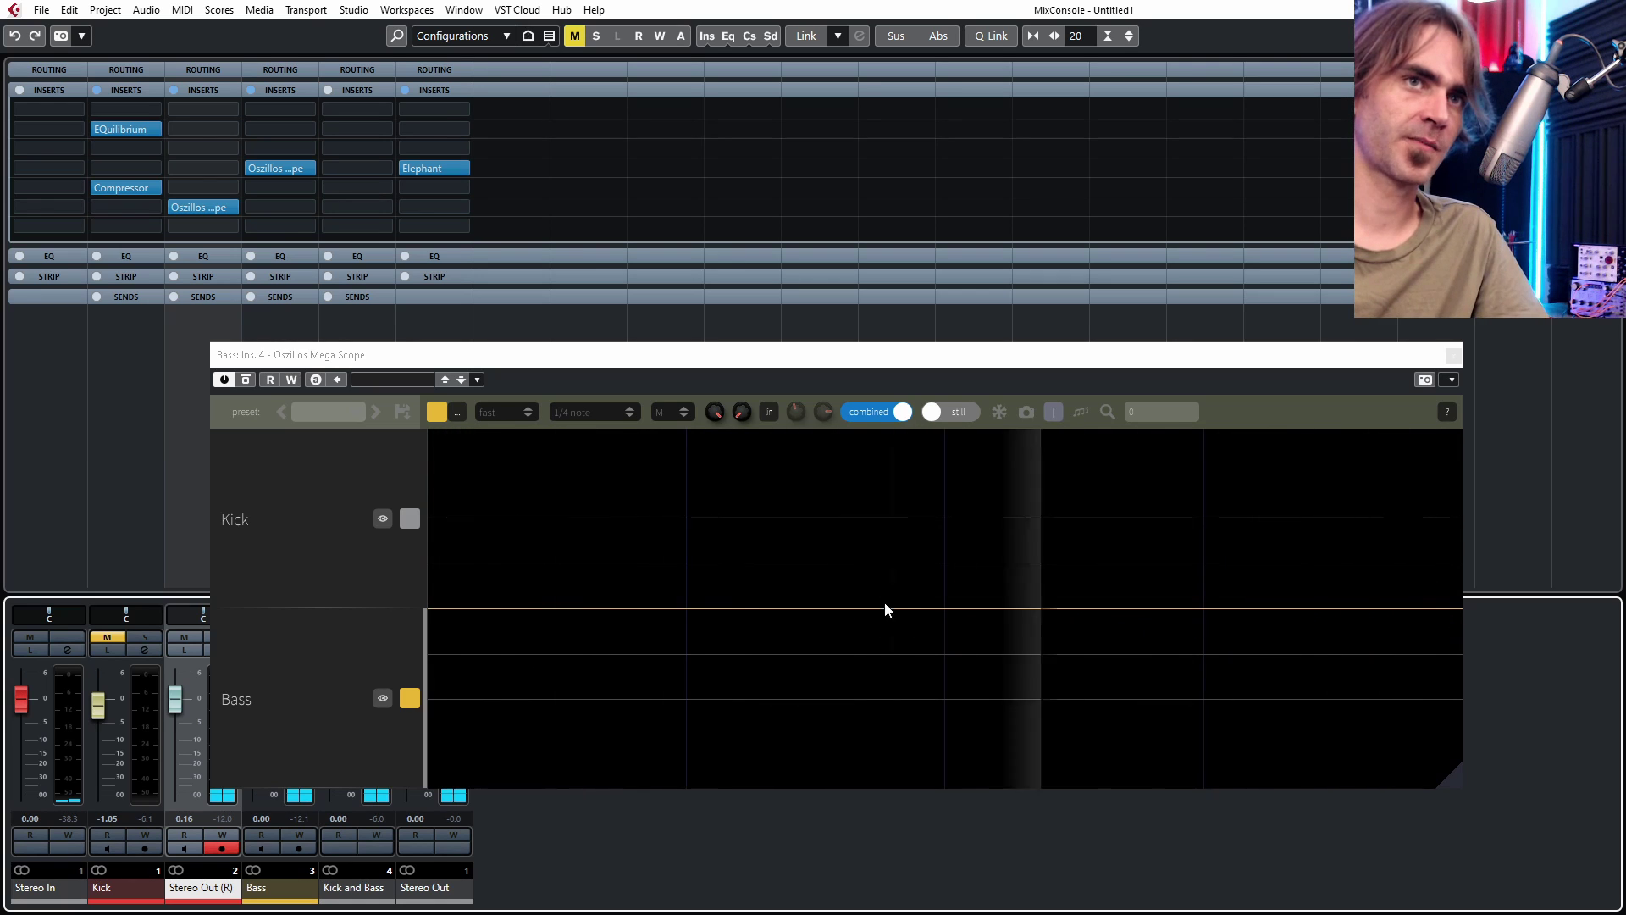
pyautogui.click(1452, 355)
pyautogui.click(1608, 10)
pyautogui.click(992, 633)
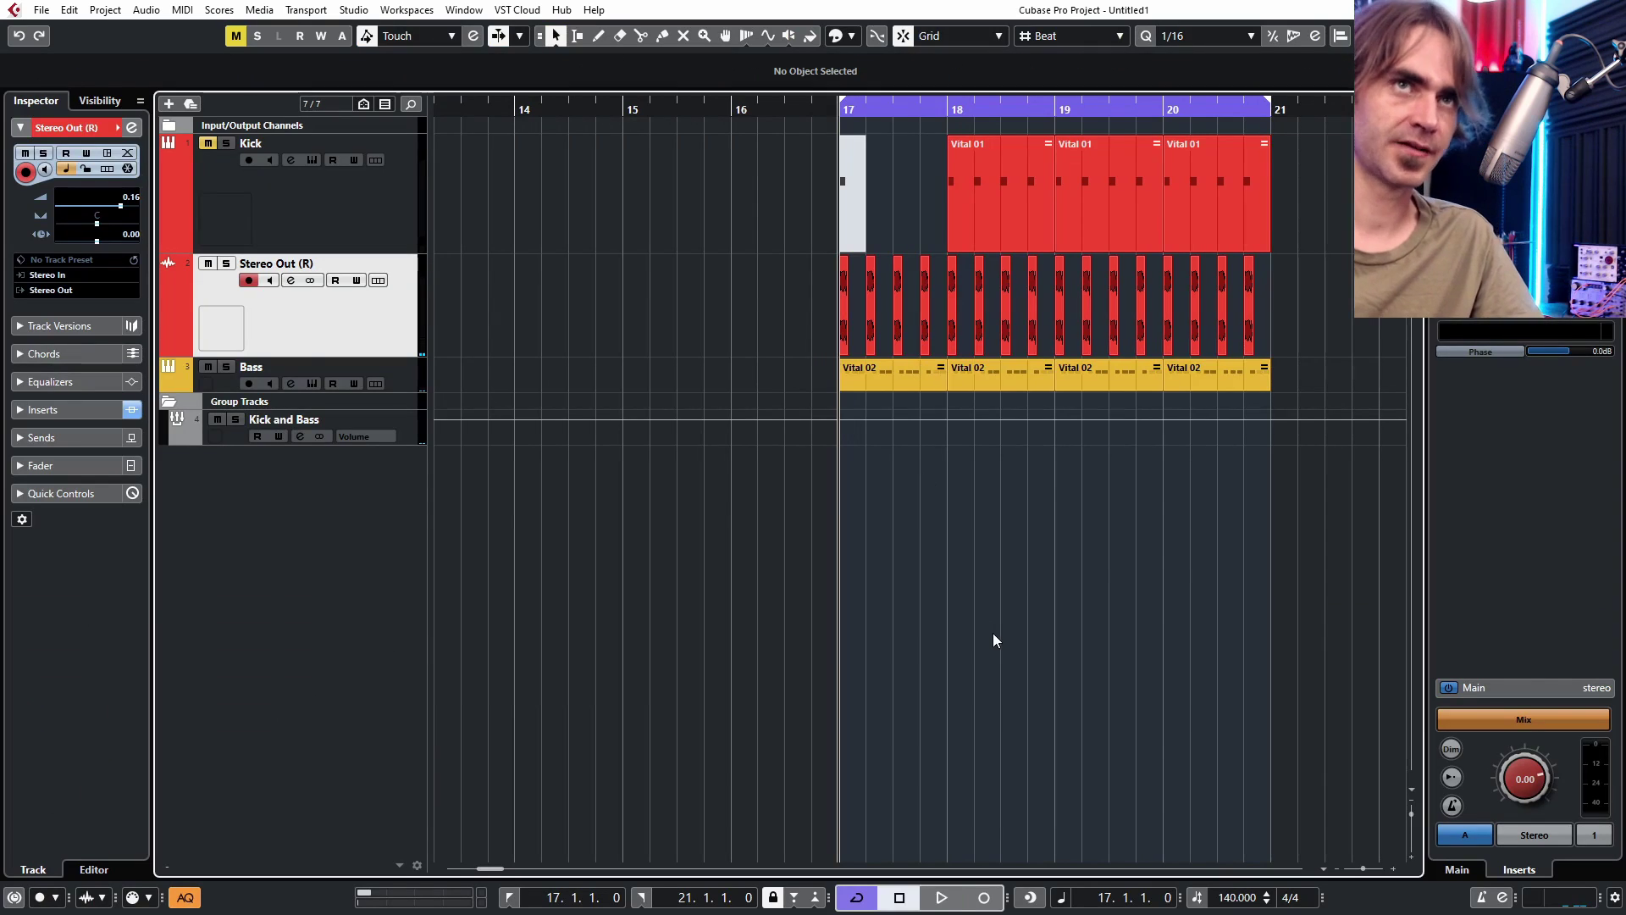
# - Slightly shorten all G1 notes in the Bass part at bar 17 during playback and close the note editor
pyautogui.press('space')
pyautogui.doubleClick(847, 373)
pyautogui.hotkey('ctrl', 'a')
pyautogui.hscroll(-3, 802, 601)
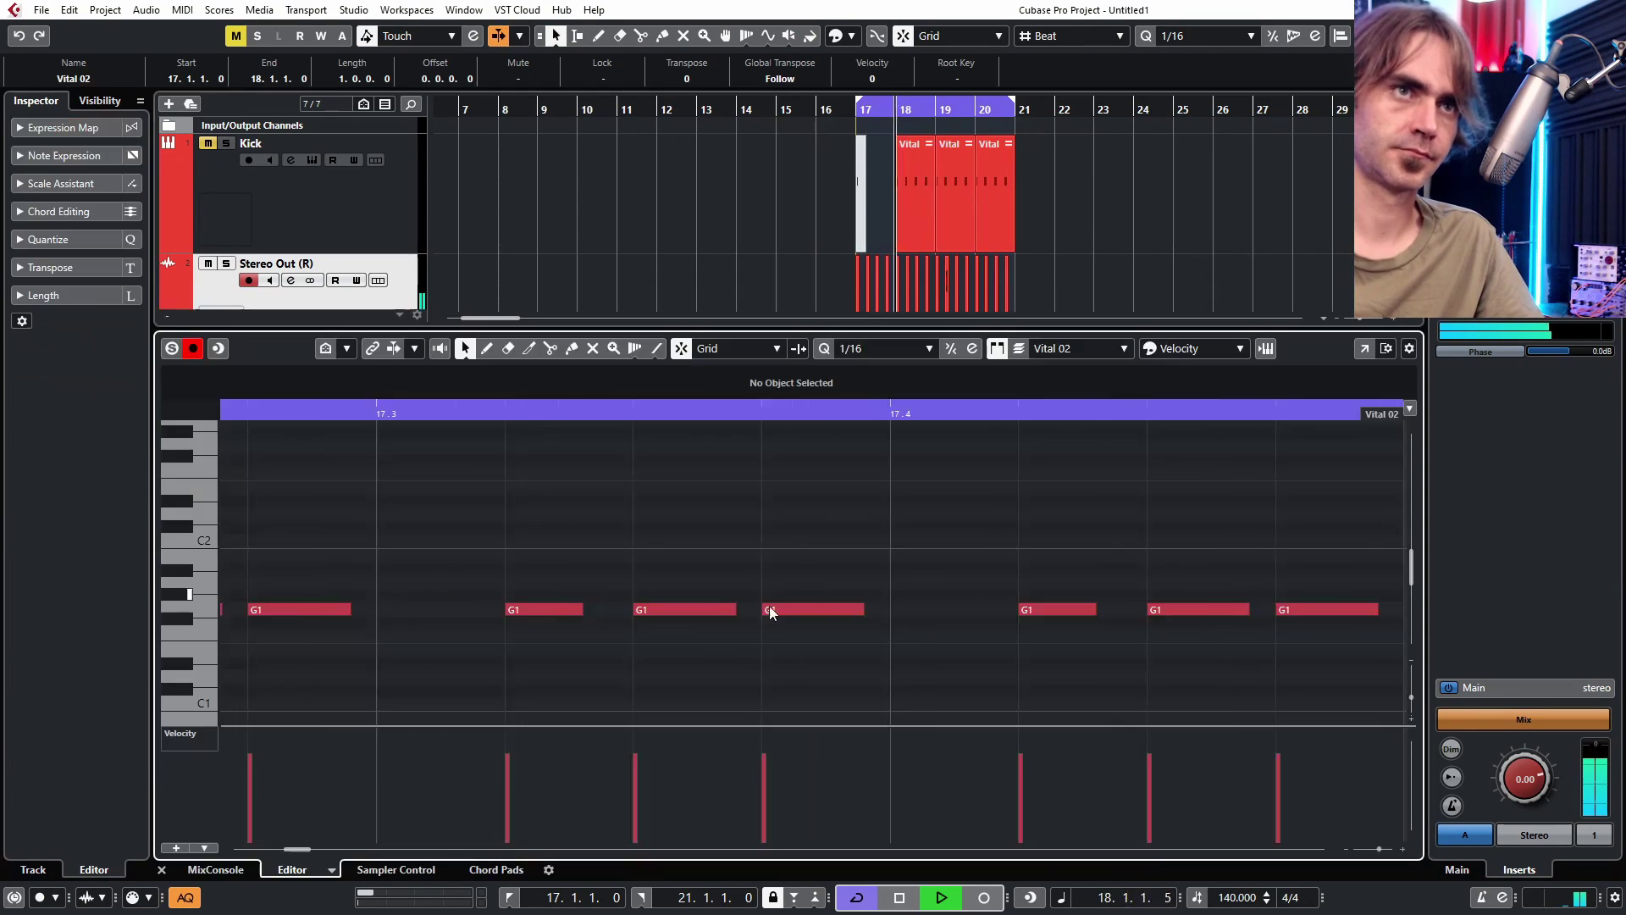
pyautogui.scroll(4, 801, 576)
pyautogui.hotkey('ctrl', 'a')
pyautogui.scroll(2, 1012, 609)
pyautogui.moveTo(1078, 609); pyautogui.dragTo(1067, 610)
pyautogui.scroll(-4, 1177, 576)
pyautogui.click(162, 870)
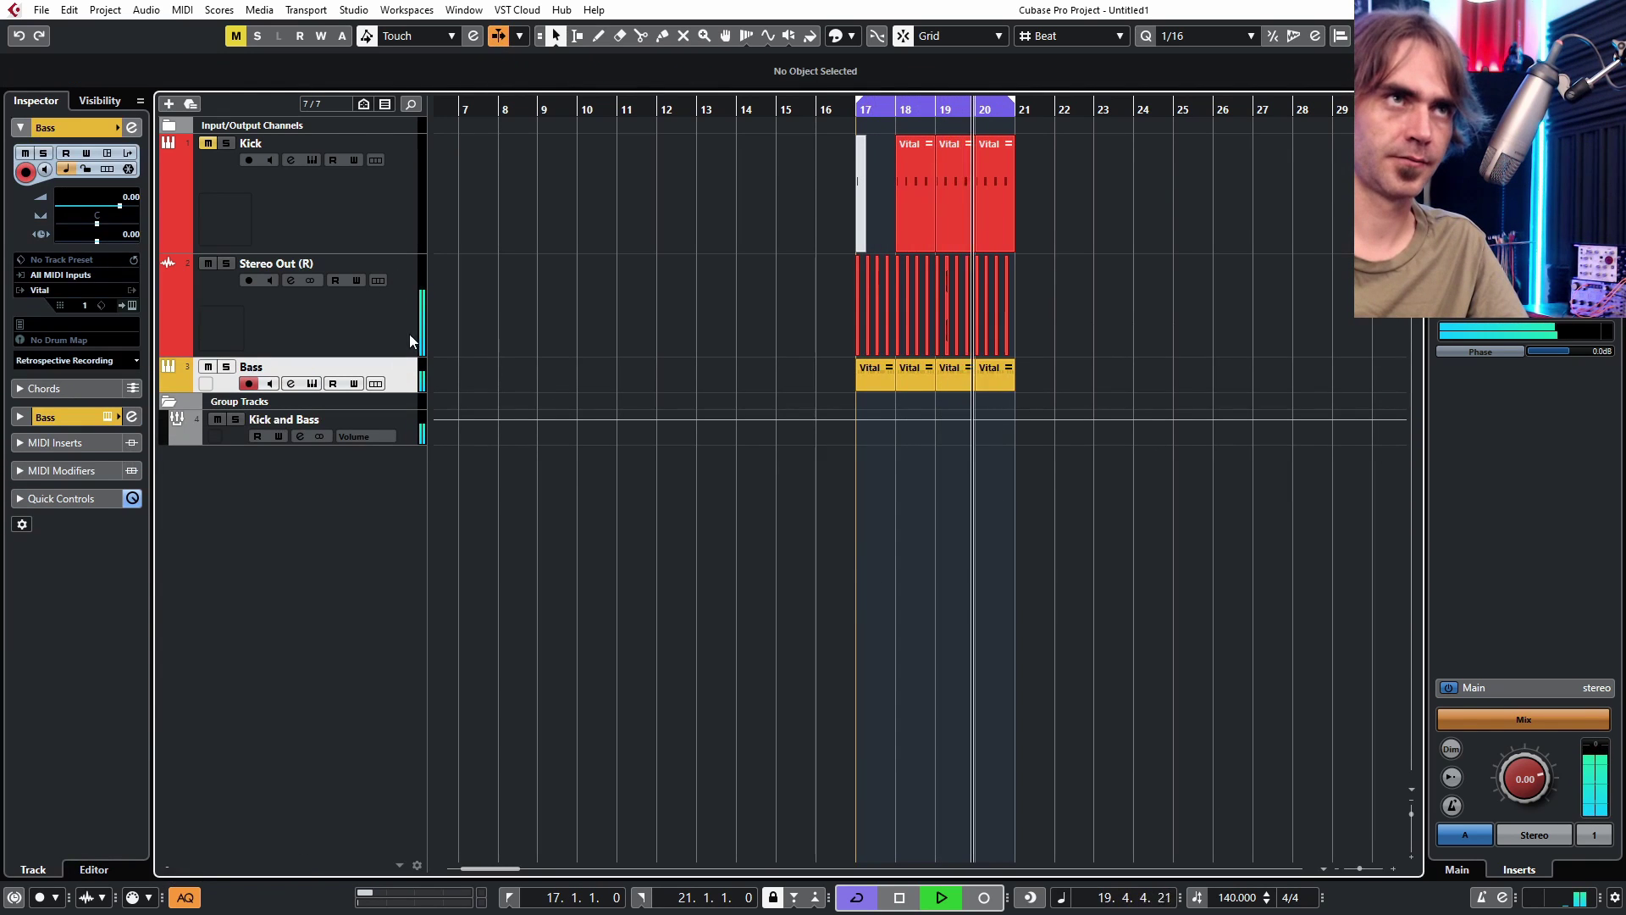
# - Place the Kick and Bass group track first in the track list, delete the muted Kick instrument track and stop playback
pyautogui.moveTo(398, 431); pyautogui.dragTo(406, 200)
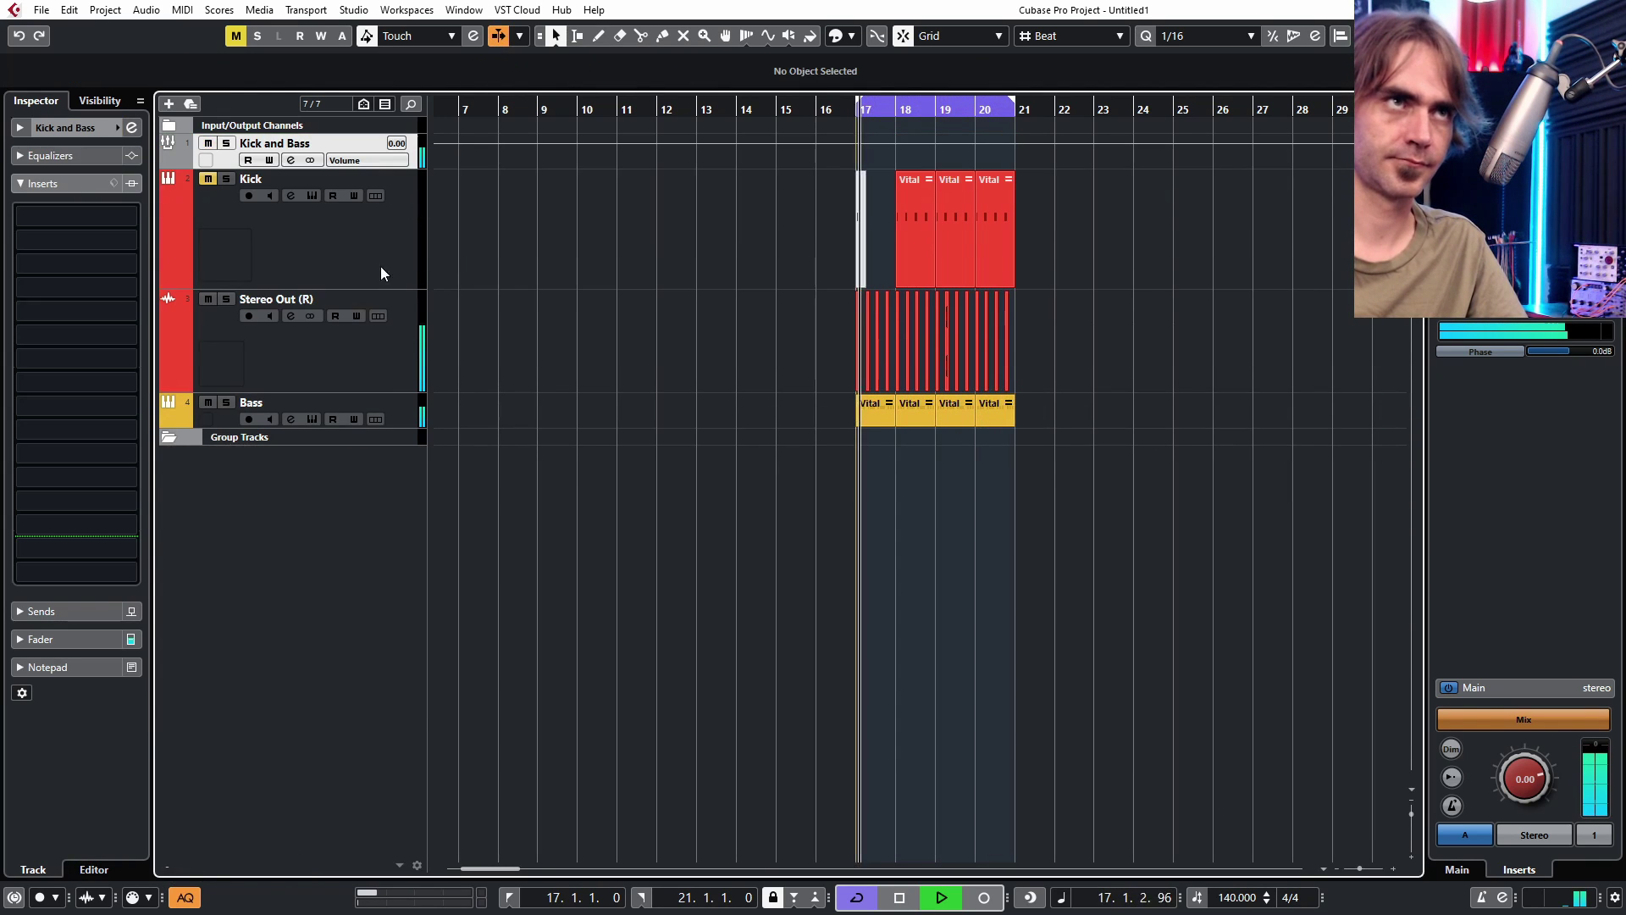
pyautogui.click(348, 252)
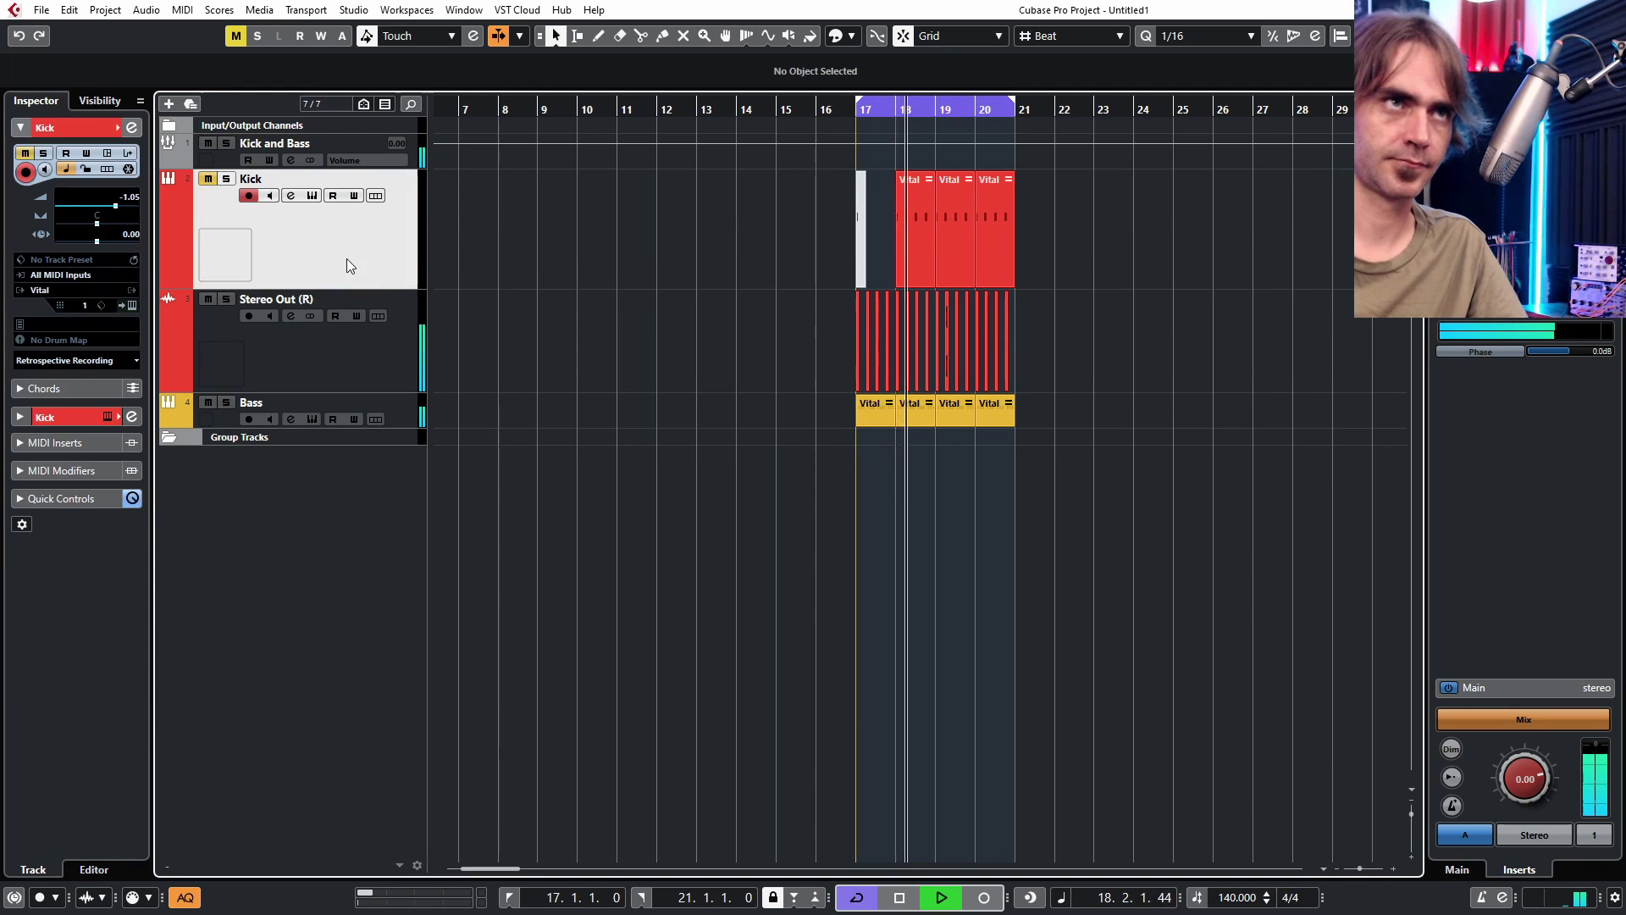
pyautogui.rightClick(390, 266)
pyautogui.press('Escape')
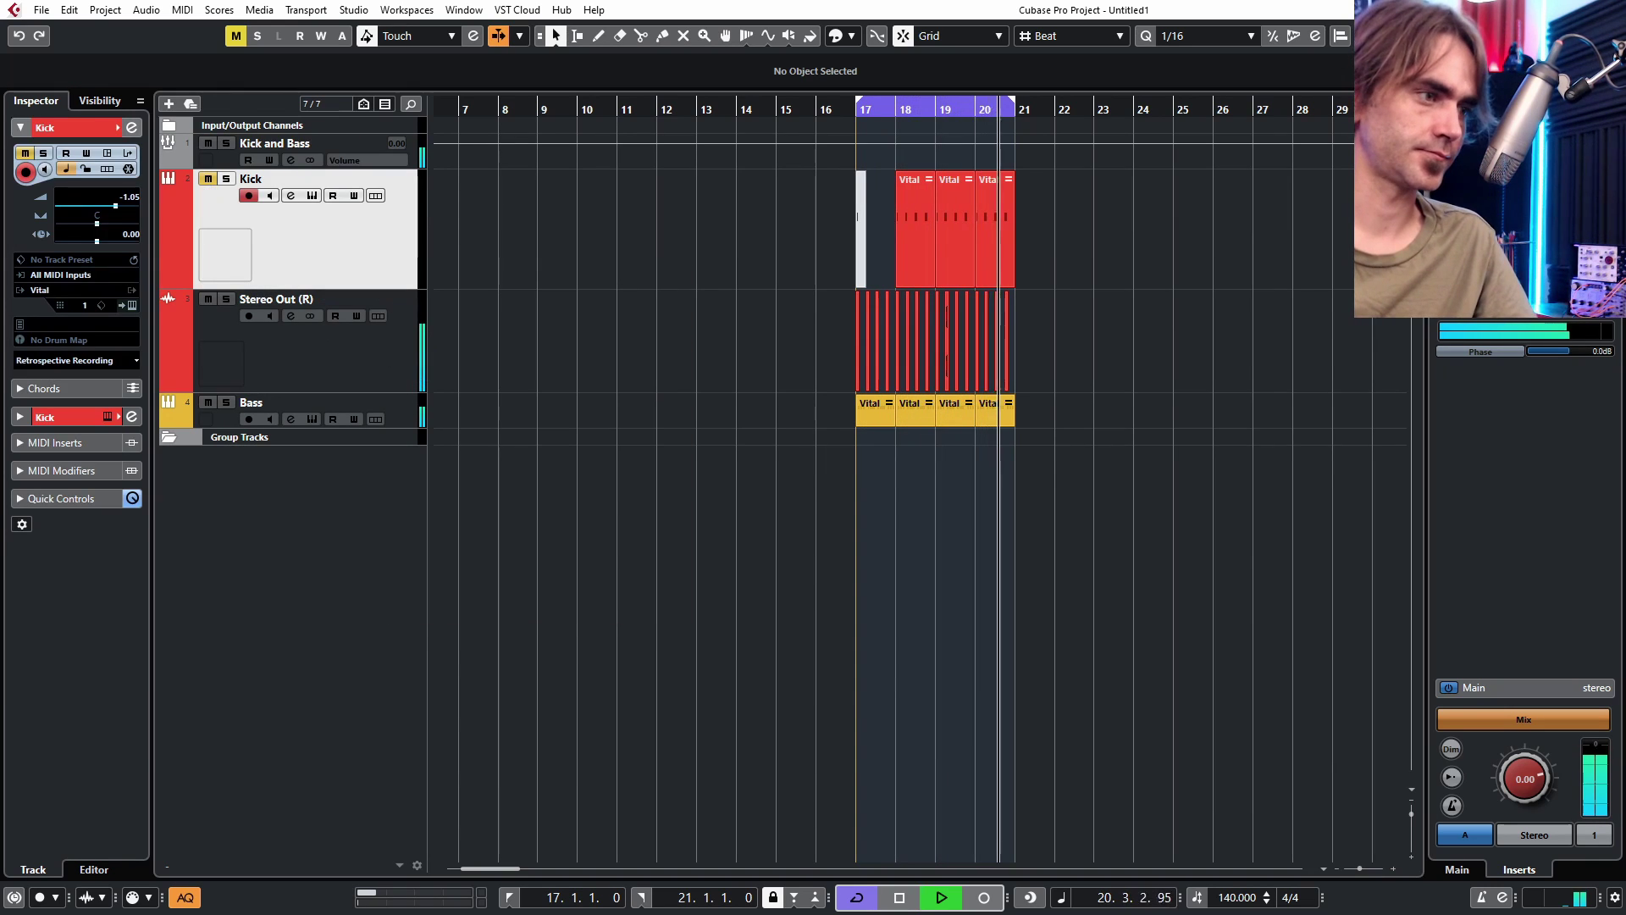
pyautogui.press('Delete')
pyautogui.press('space')
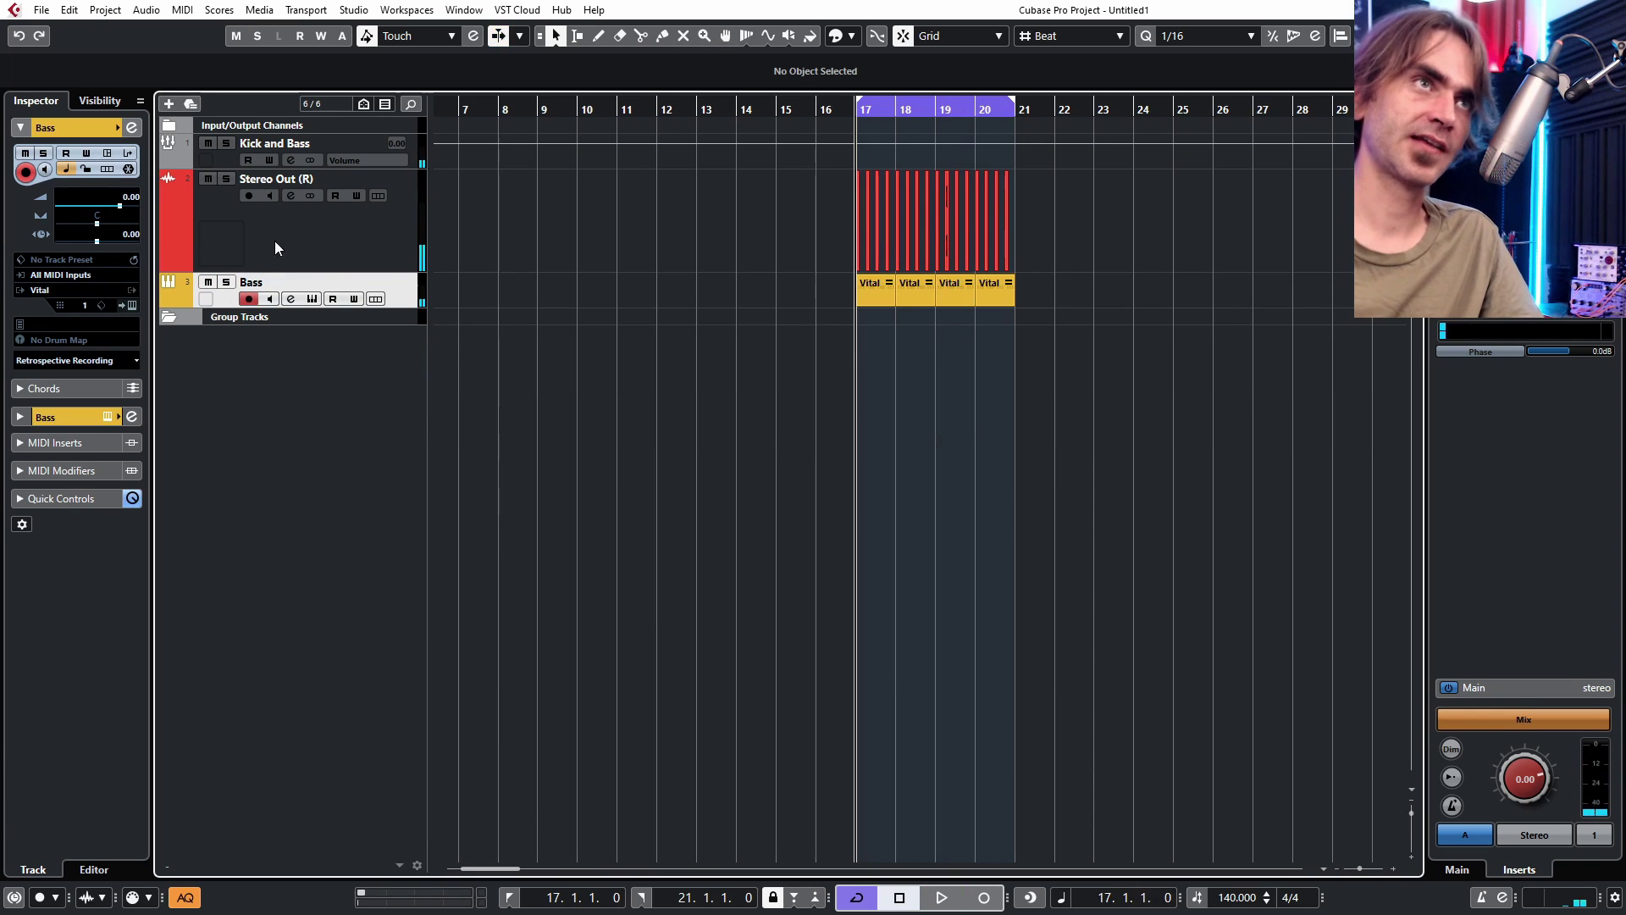
# - Raise the middle step of the Bass channel's LFOTool volume curve and start it slightly earlier, and close the Bass plug-in and channel windows
pyautogui.click(131, 127)
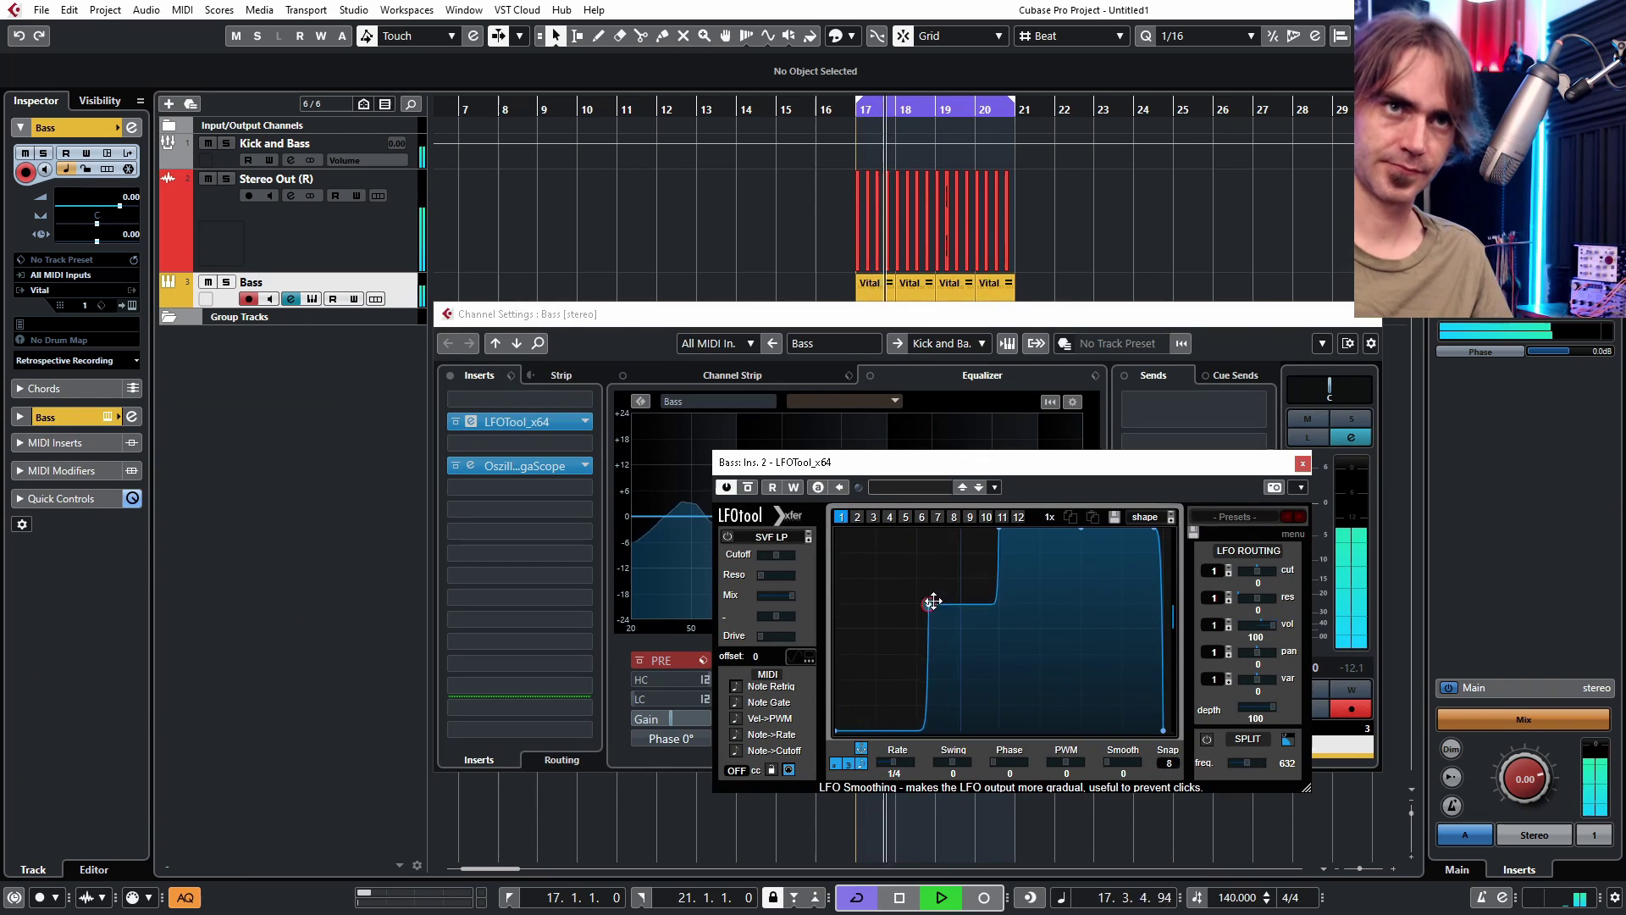
pyautogui.moveTo(933, 599)
pyautogui.mouseDown()
pyautogui.moveTo(911, 581)
pyautogui.moveTo(921, 624)
pyautogui.moveTo(921, 583)
pyautogui.mouseUp()
pyautogui.click(1303, 464)
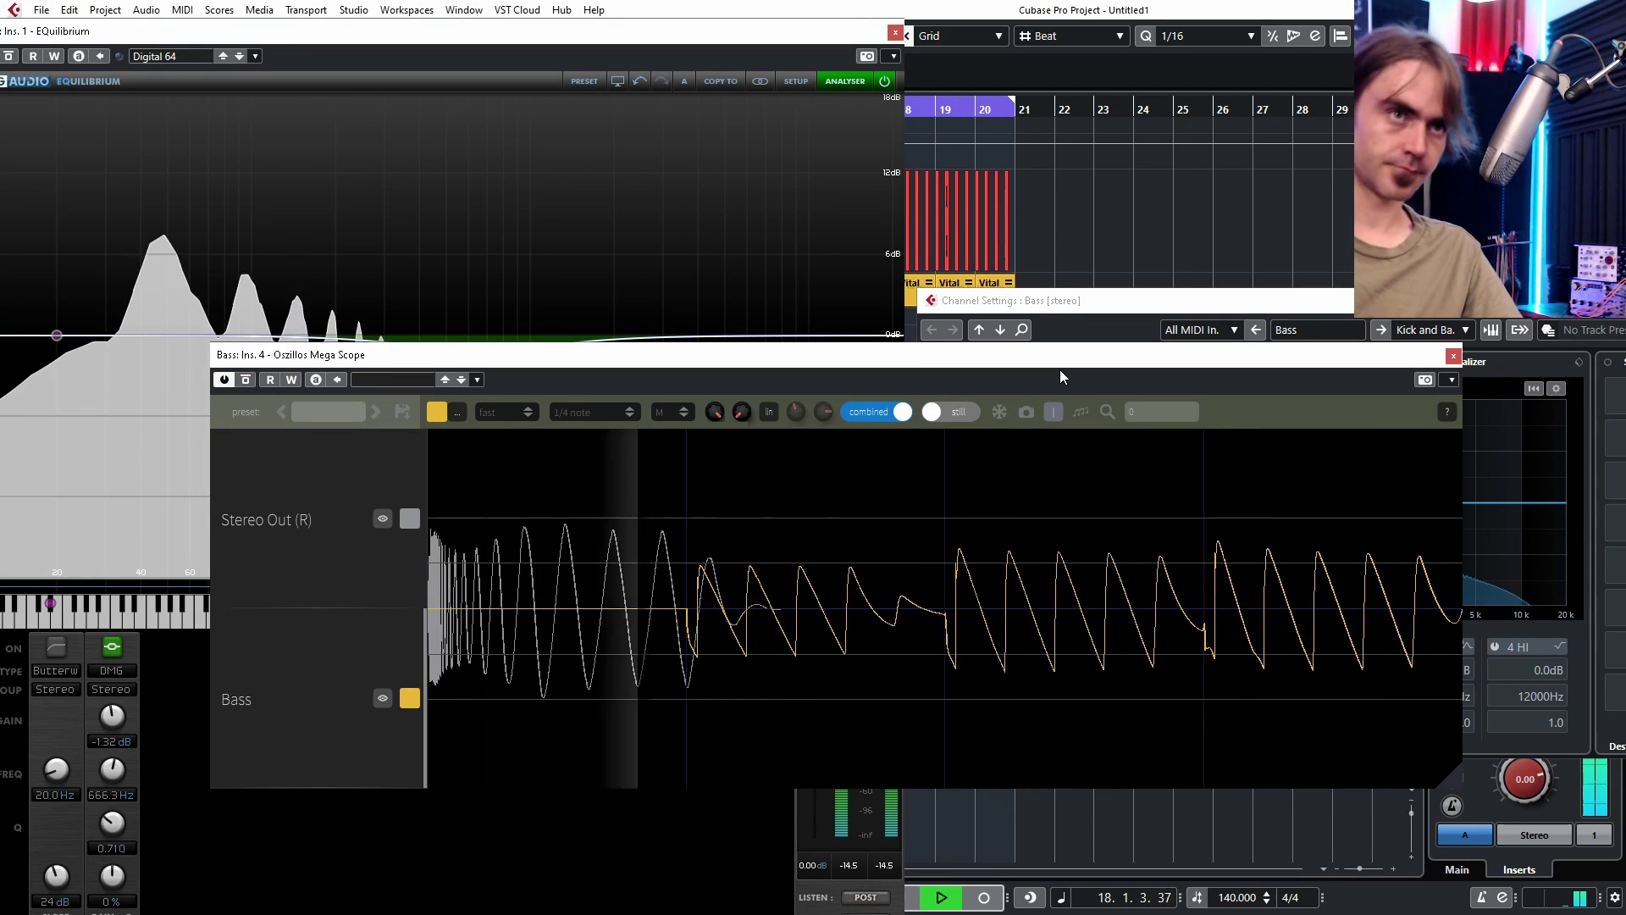
pyautogui.click(895, 33)
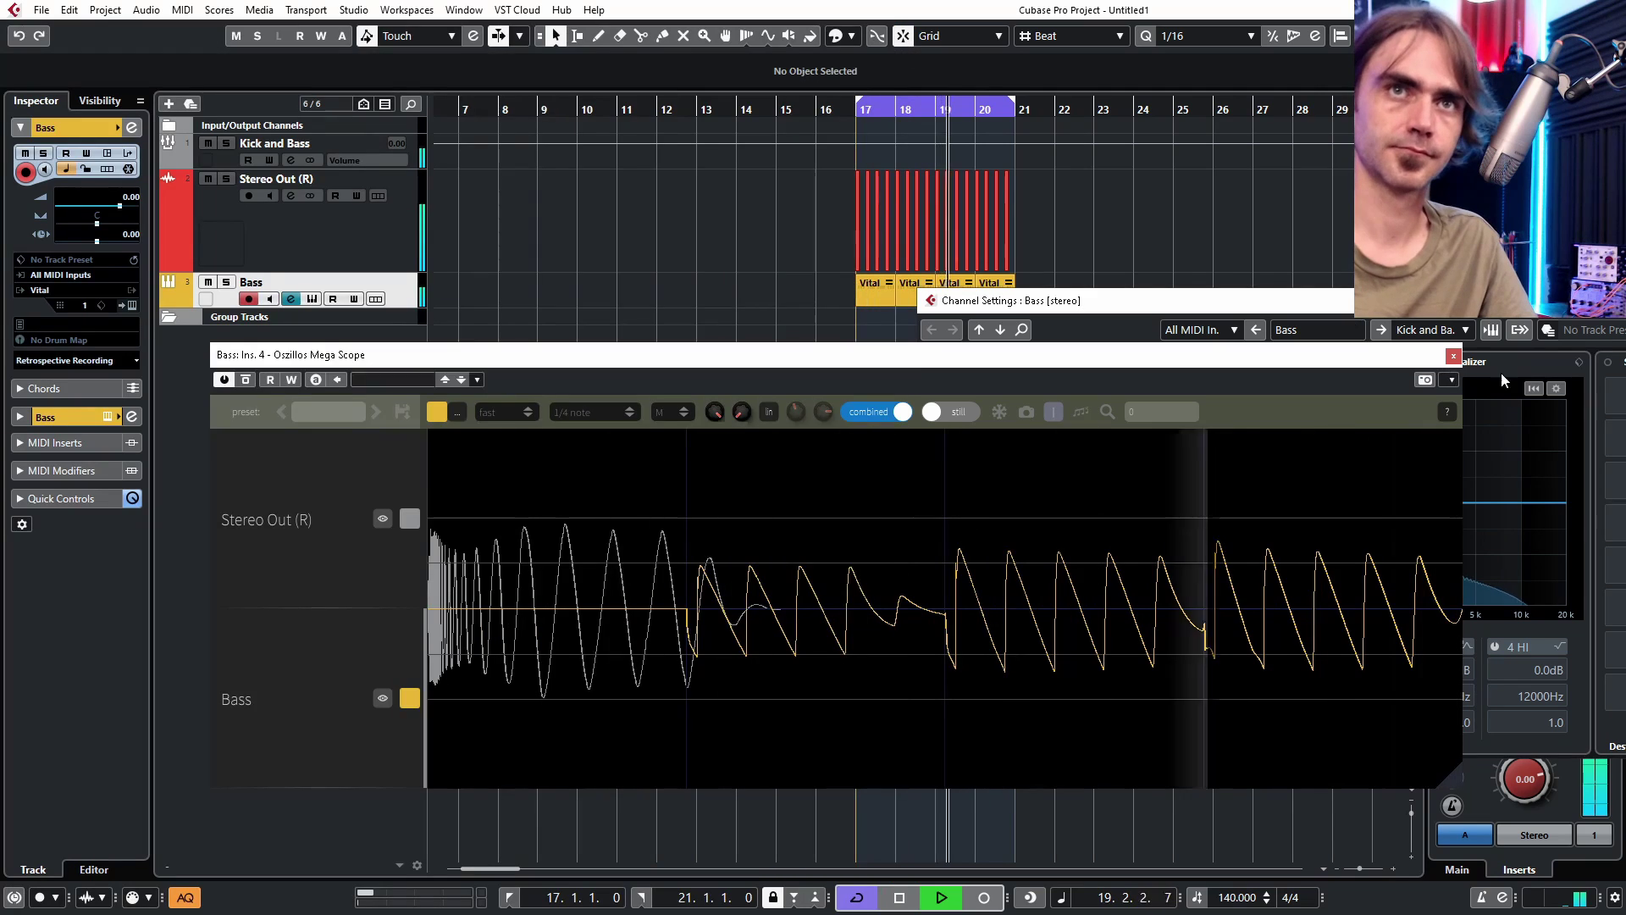
pyautogui.click(1454, 357)
pyautogui.moveTo(1424, 302); pyautogui.dragTo(865, 465)
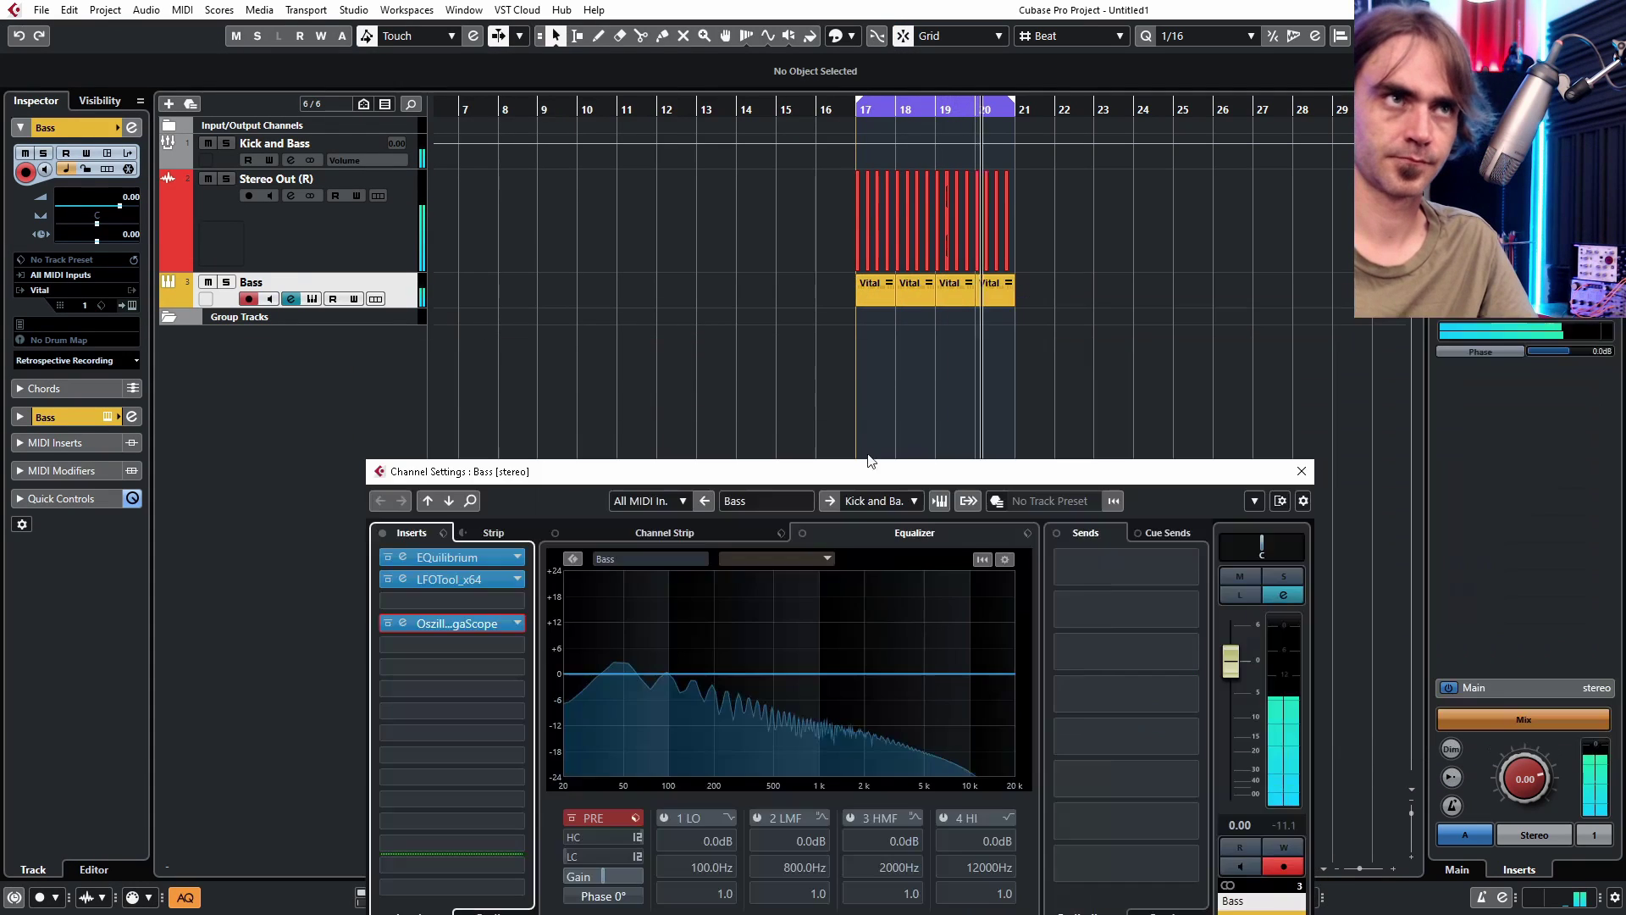
pyautogui.click(1313, 466)
pyautogui.click(470, 227)
# - Rename the Stereo Out (R) audio track Kick and group it with Bass in a folder track named Kick and Bass
pyautogui.click(364, 230)
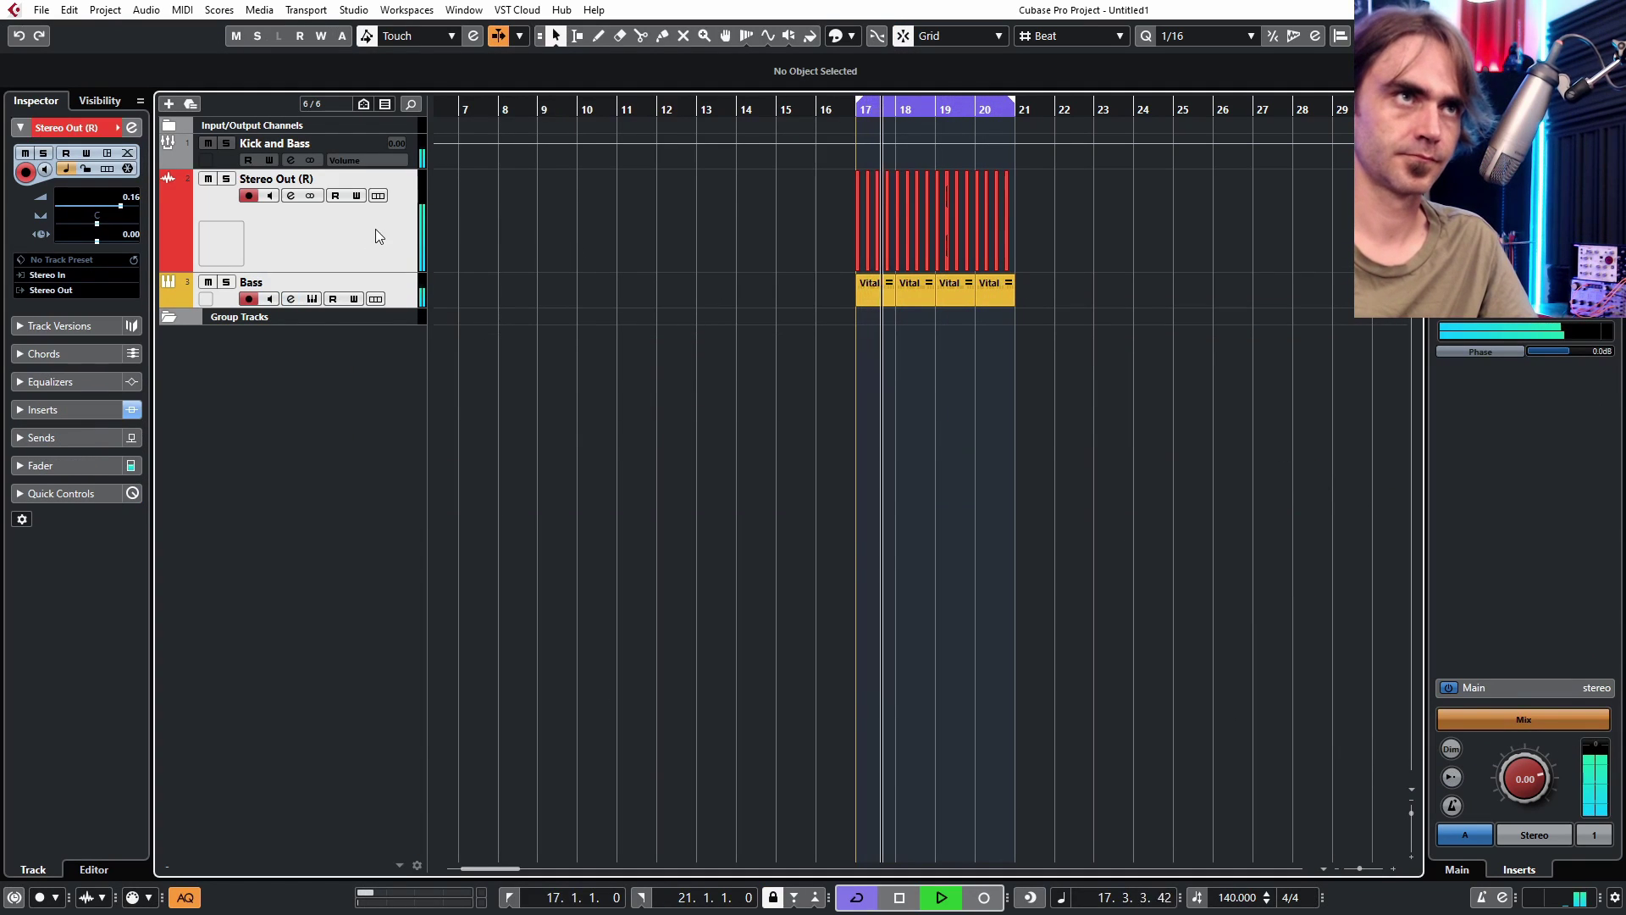
pyautogui.doubleClick(267, 178)
pyautogui.write('Kick')
pyautogui.press('Return')
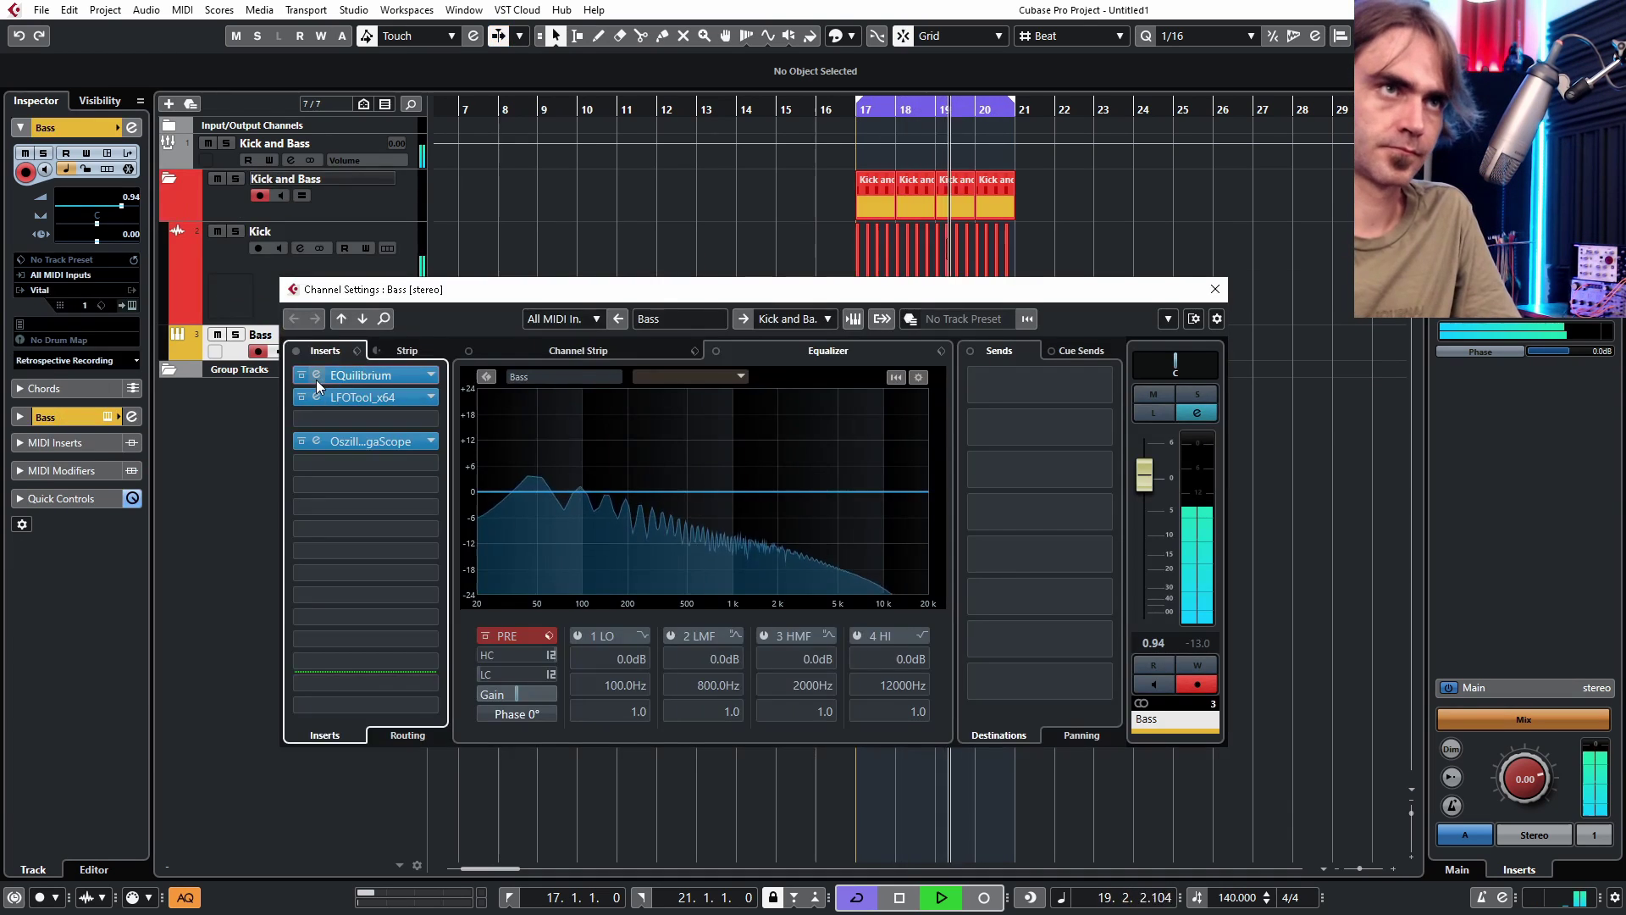
# - Add a high-shelf cut of -1.94 dB at 1014 Hz to the Bass EQuilibrium and raise the Bass fader to about 1.30 dB
pyautogui.click(317, 376)
pyautogui.click(168, 648)
pyautogui.moveTo(212, 726)
pyautogui.click(320, 730)
pyautogui.moveTo(785, 346); pyautogui.dragTo(532, 360)
pyautogui.moveTo(1147, 486); pyautogui.dragTo(1147, 482)
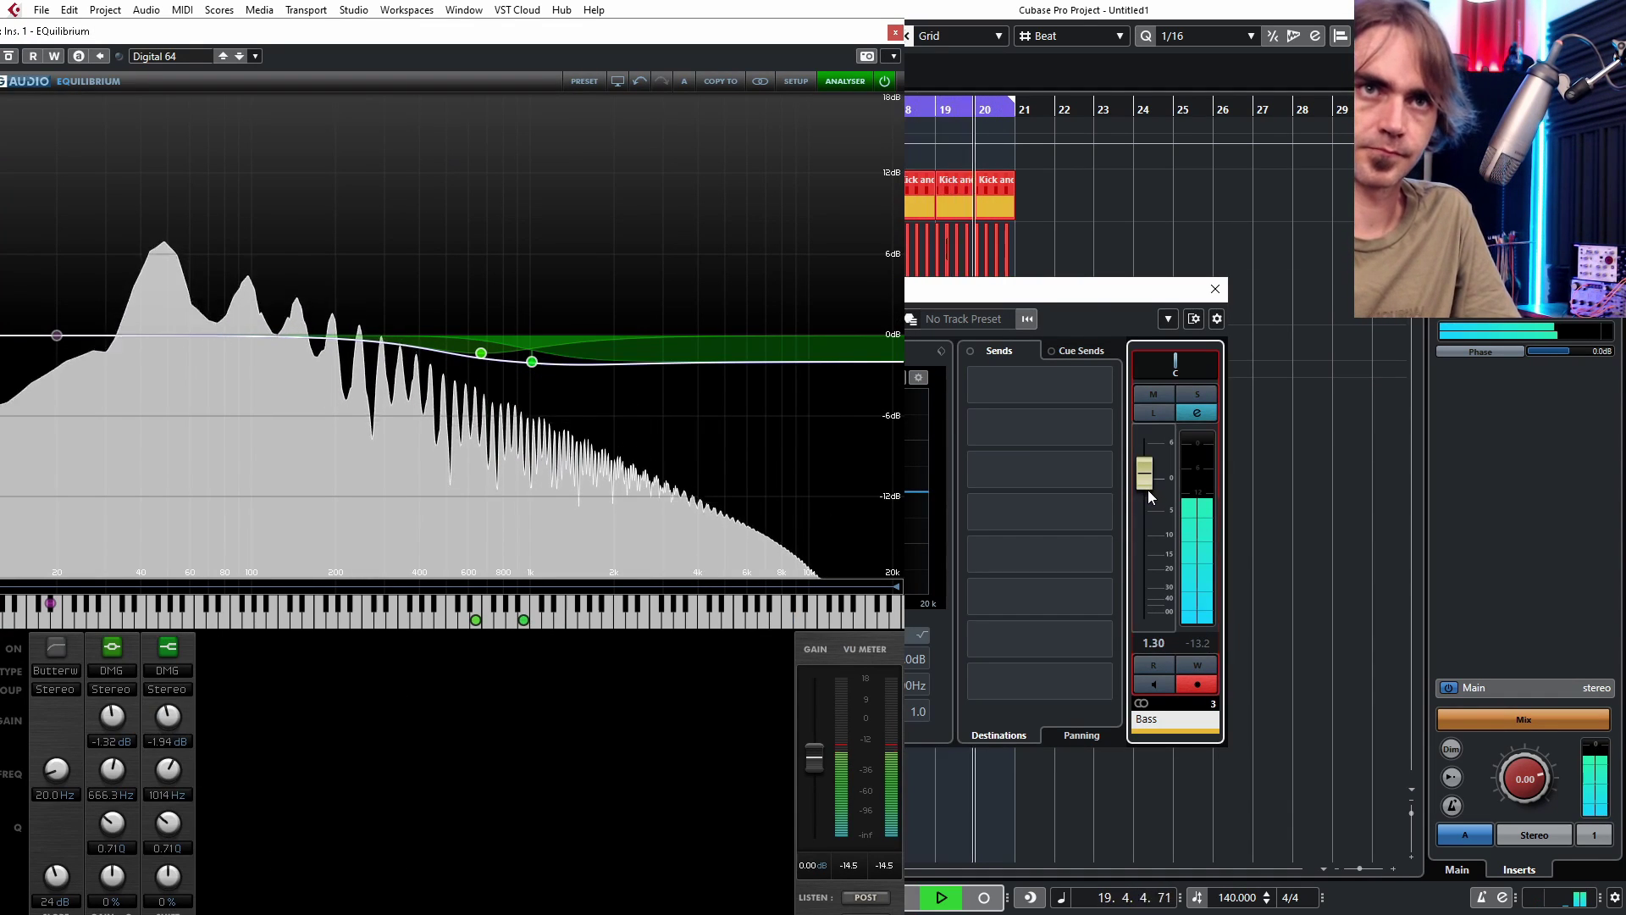
# - Add a -3.45 dB peak cut at about 200 Hz, Q 3.66, to the Bass EQuilibrium and raise the Bass fader to 2.05 dB
pyautogui.click(896, 32)
pyautogui.click(316, 378)
pyautogui.moveTo(299, 345); pyautogui.dragTo(421, 383)
pyautogui.scroll(-10, 421, 382)
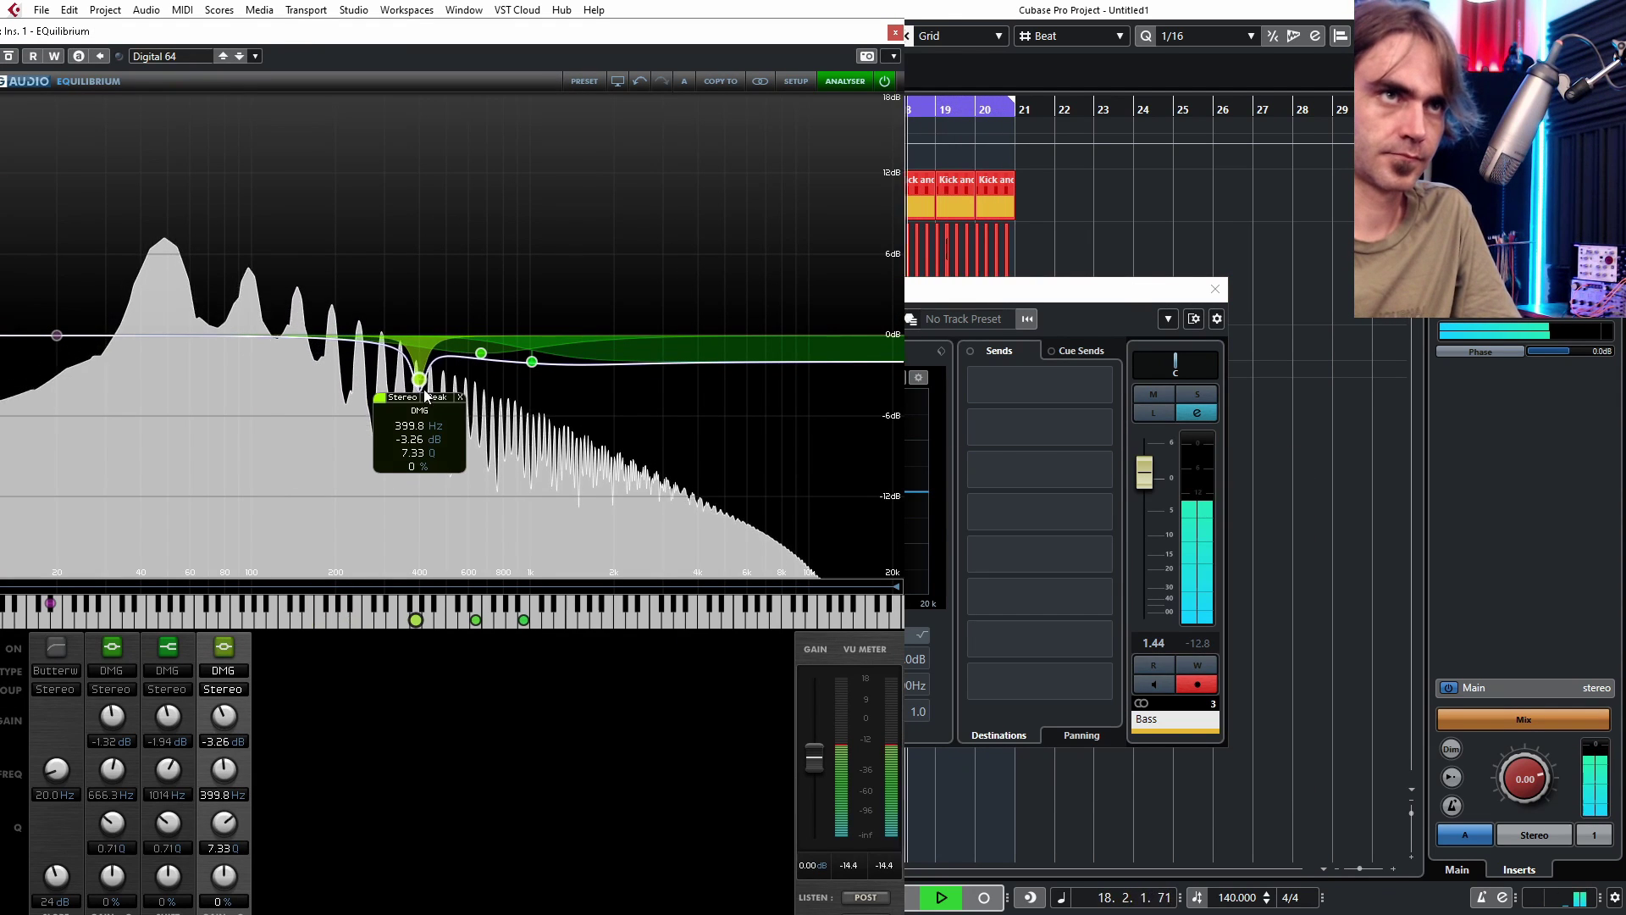
pyautogui.scroll(5, 421, 383)
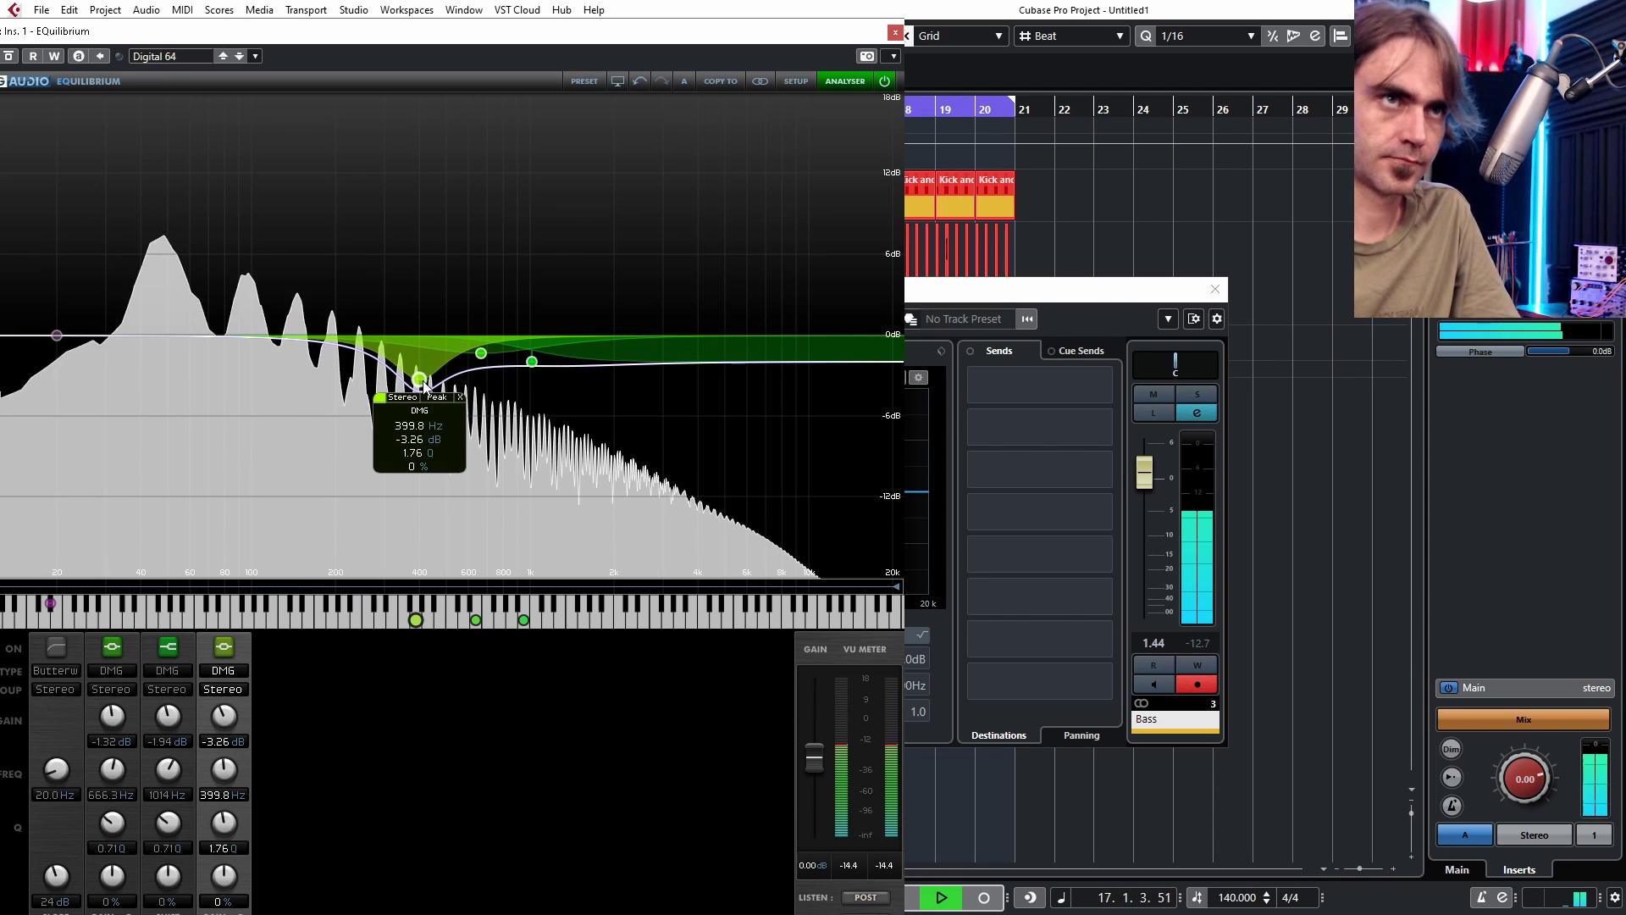
pyautogui.moveTo(421, 383); pyautogui.dragTo(335, 382)
pyautogui.click(1201, 634)
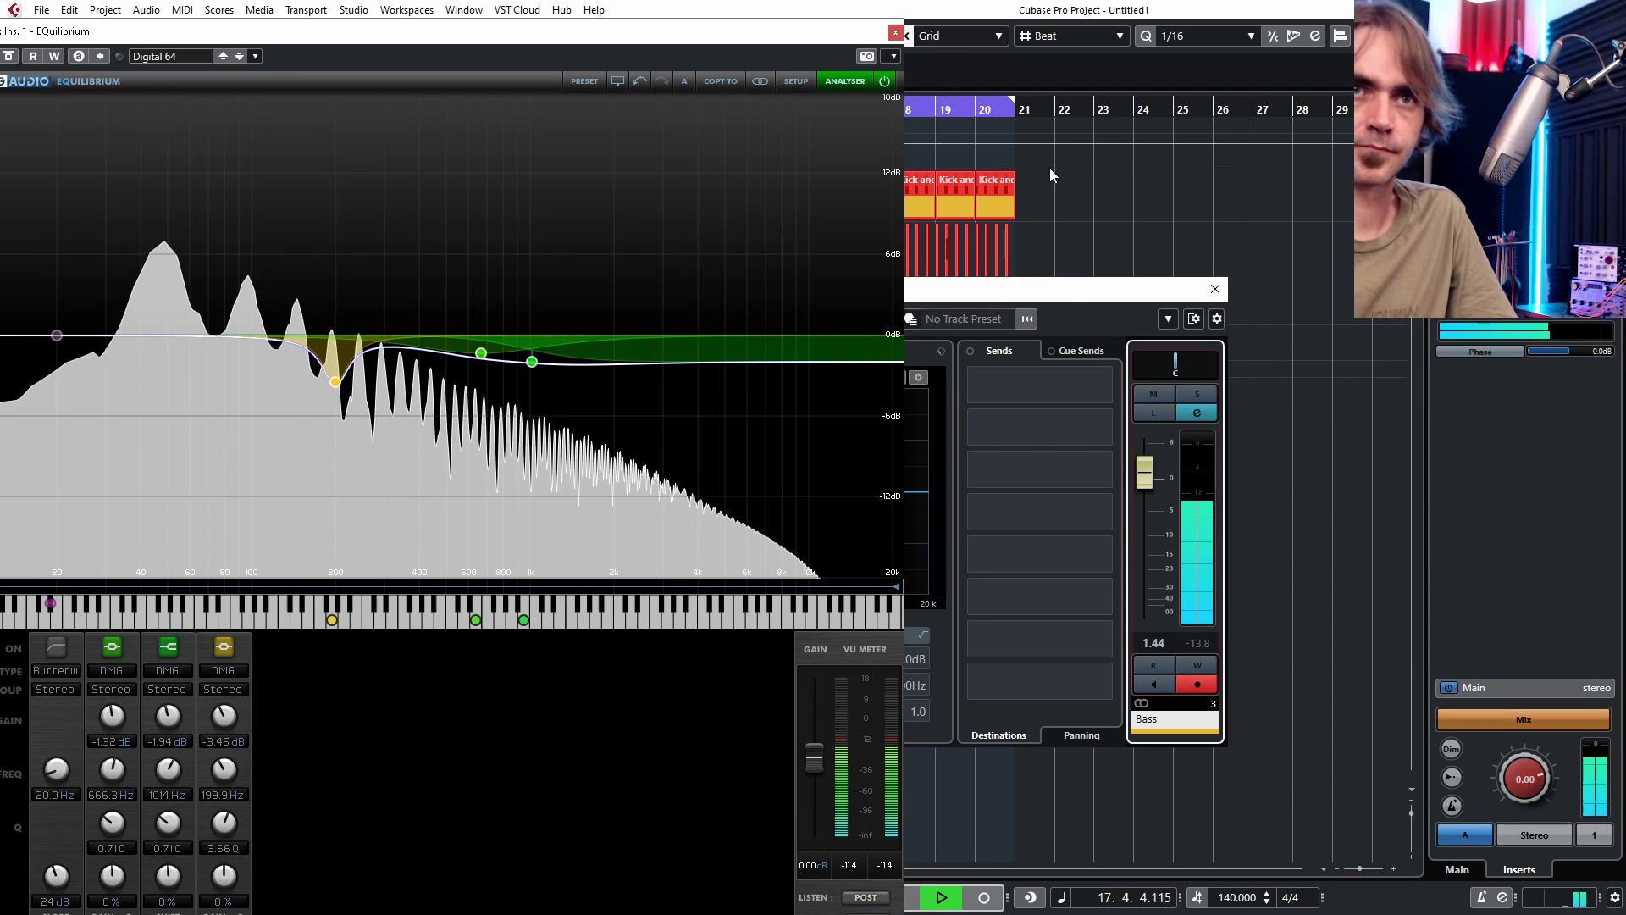
pyautogui.click(895, 34)
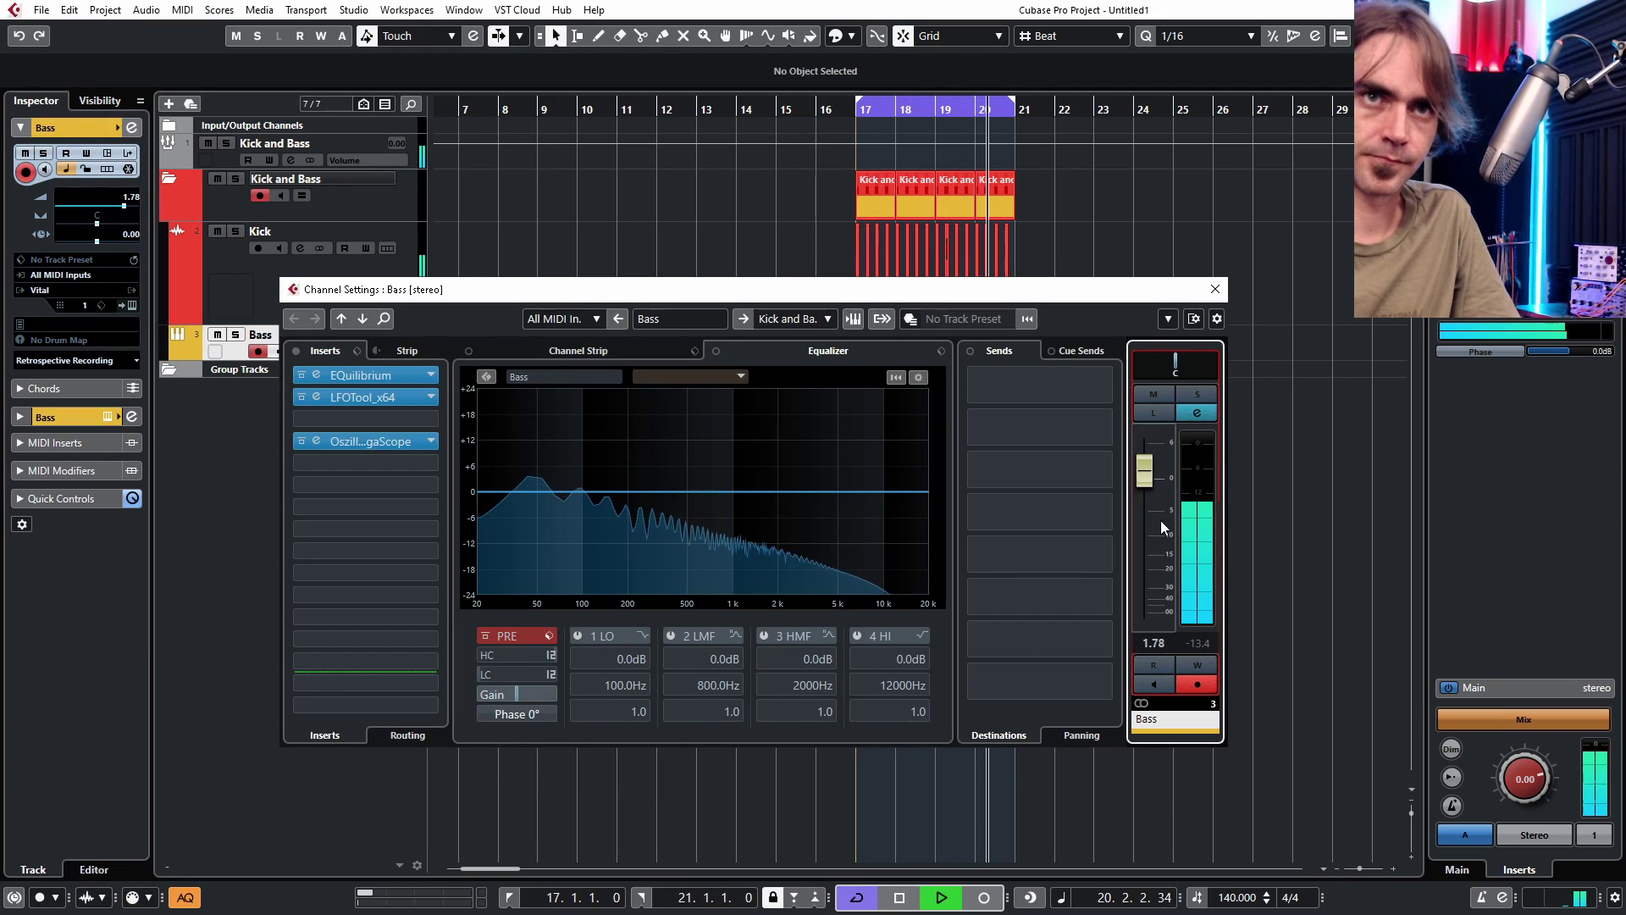
pyautogui.scroll(1, 1152, 478)
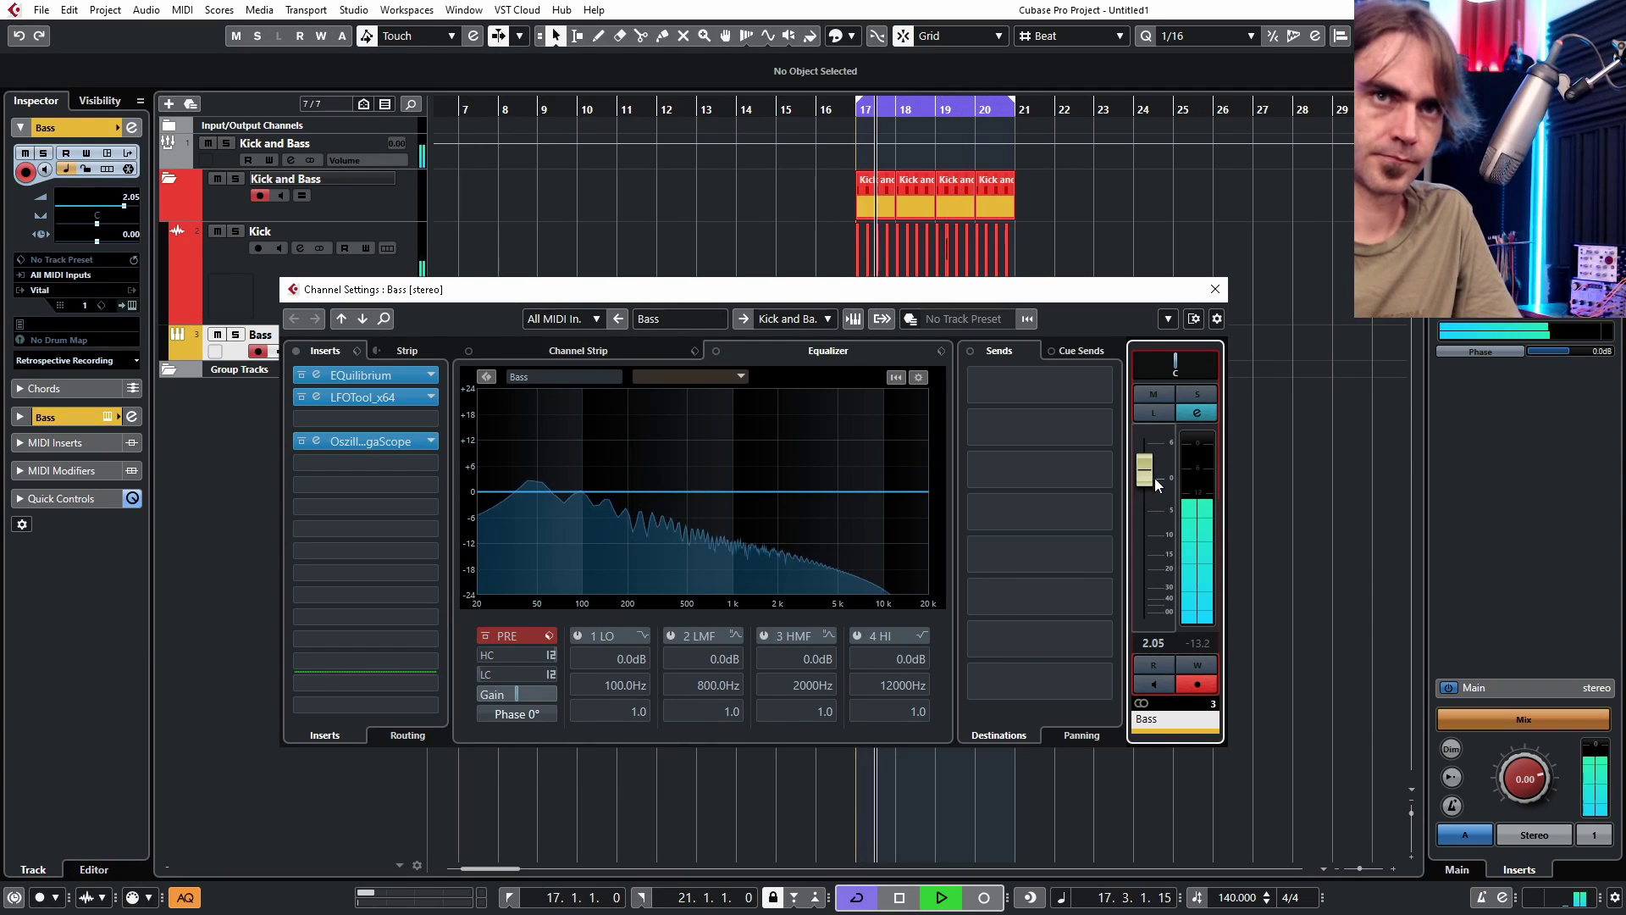
pyautogui.press('space')
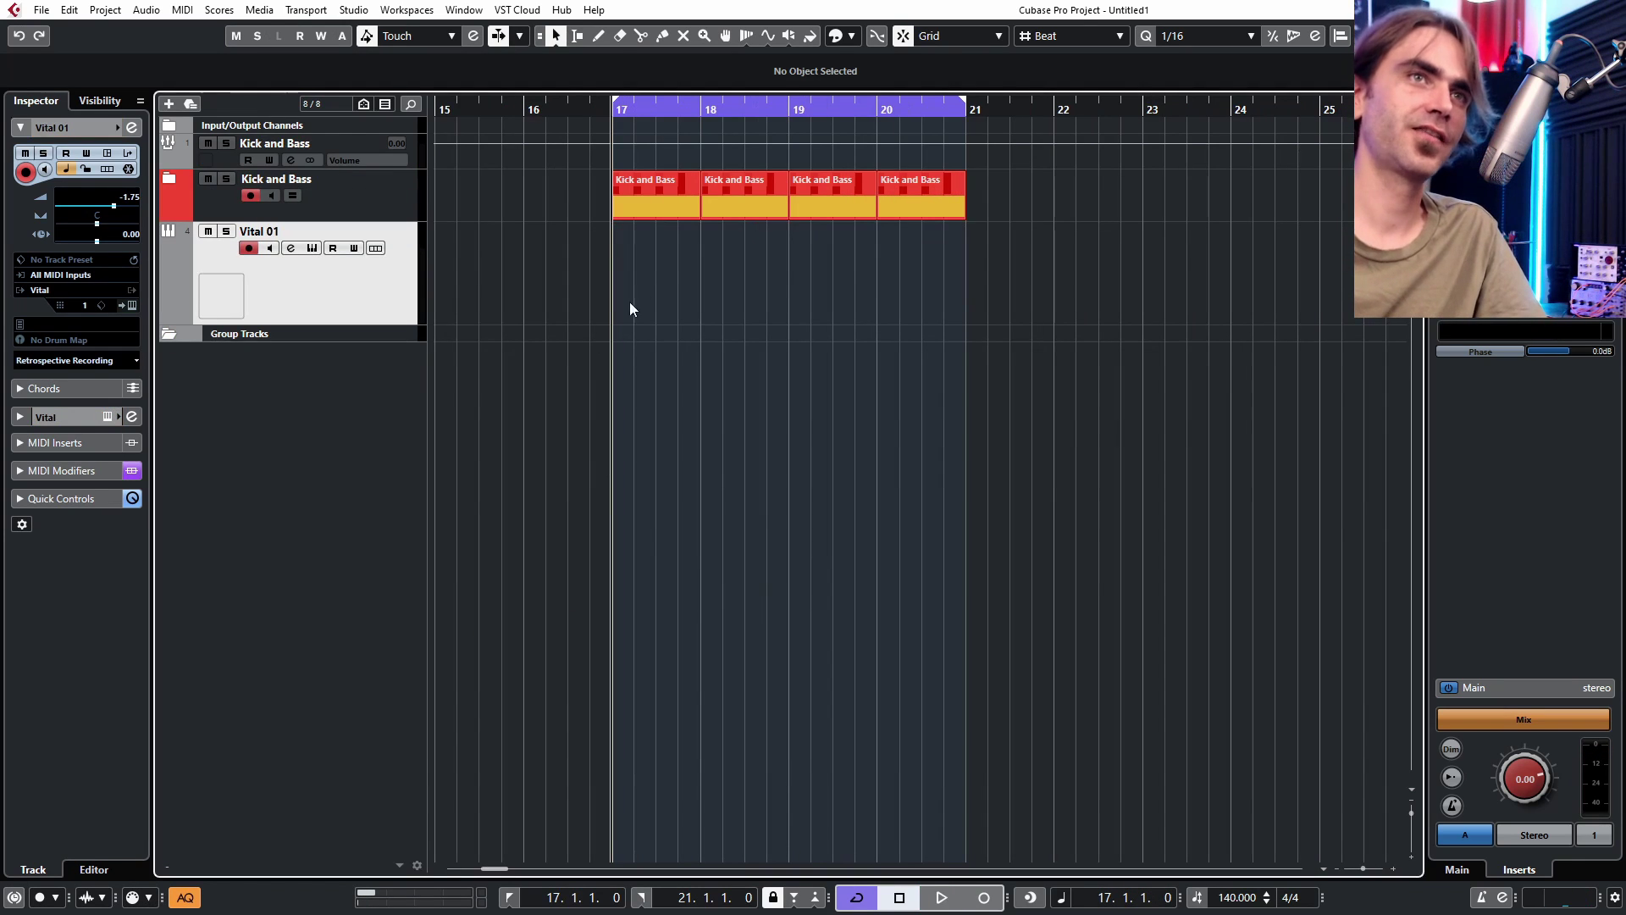
# - Create a part on the Vital 01 track for the SFX Random Perc Hits preset and shorten it to bar 17
pyautogui.doubleClick(630, 307)
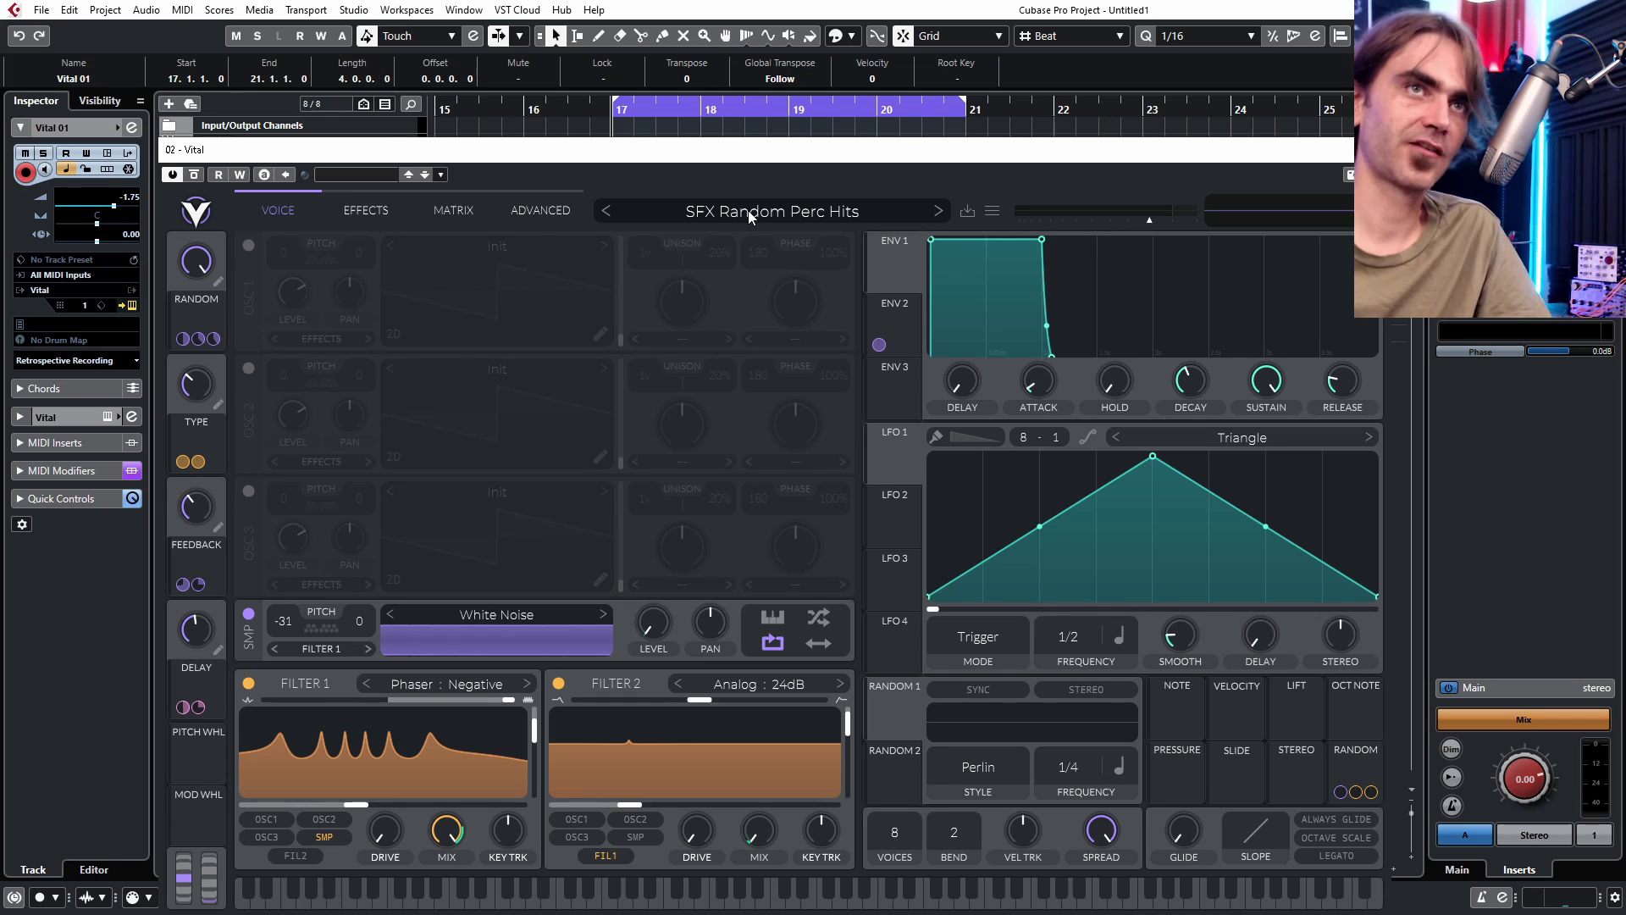
pyautogui.click(1373, 150)
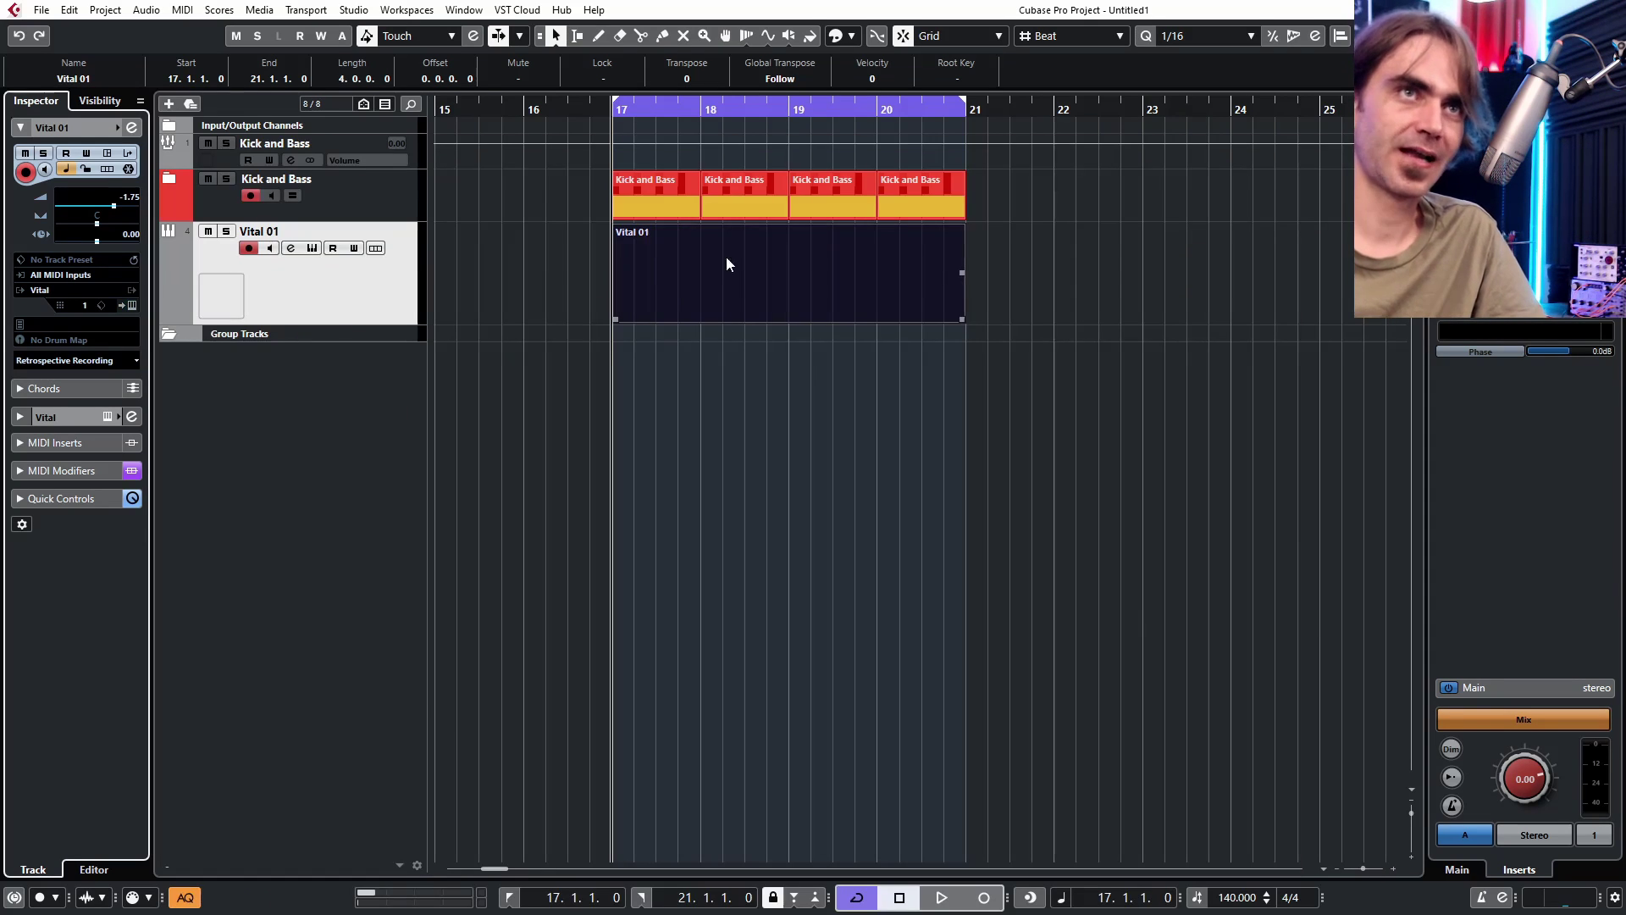
pyautogui.moveTo(955, 324); pyautogui.dragTo(712, 388)
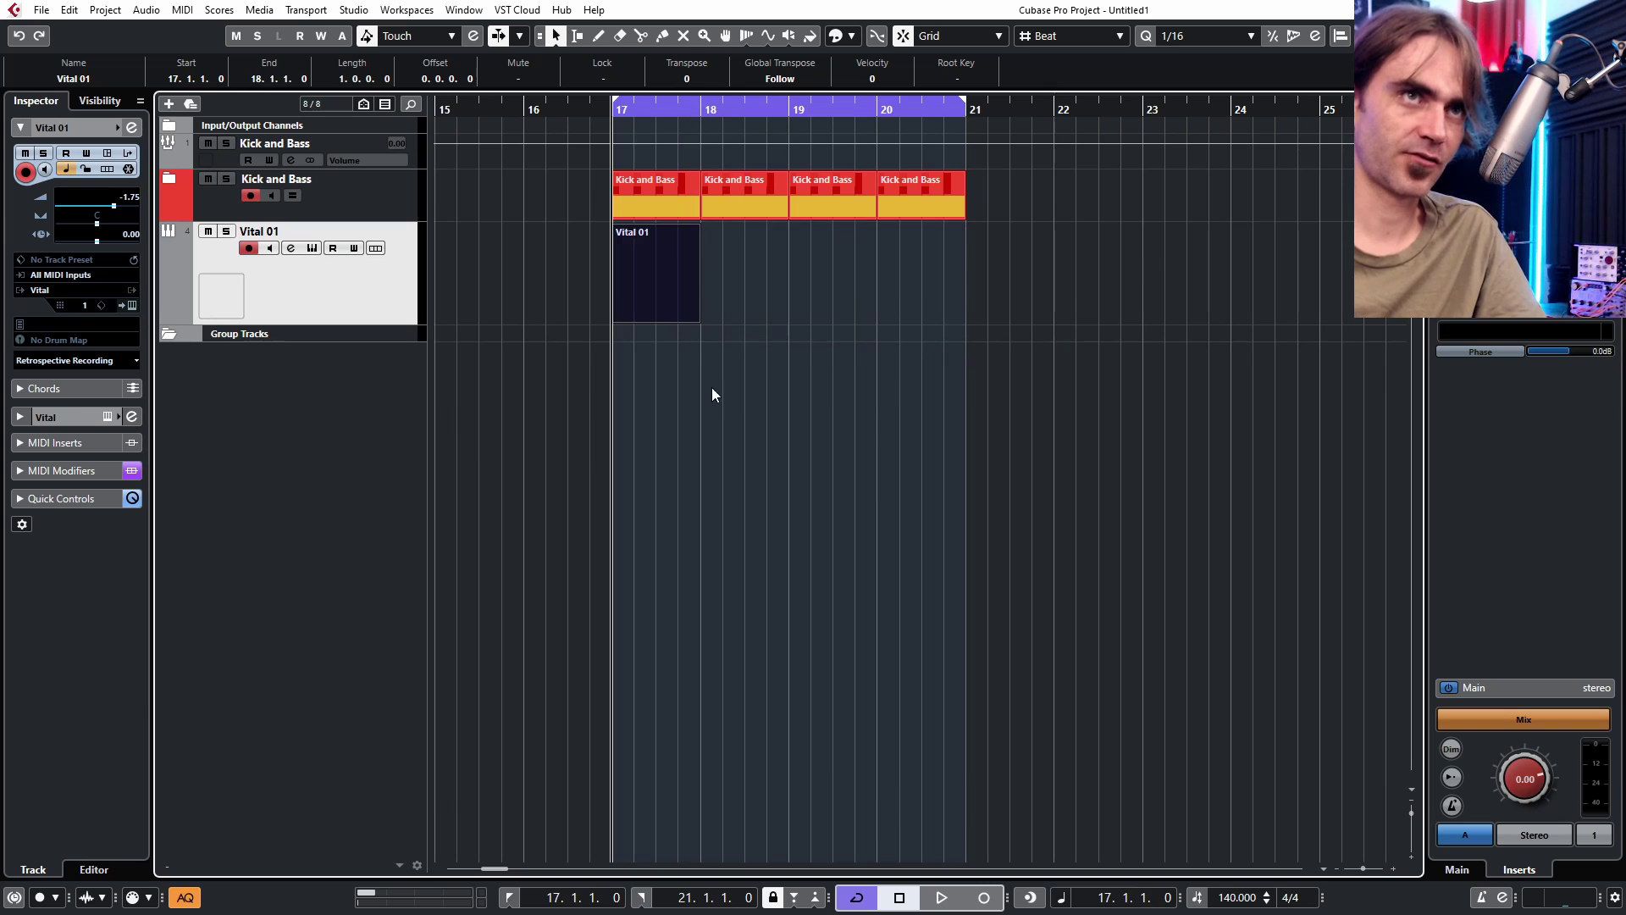
# - Enter five sixteenth-length C3 notes in the bar 17 Vital 01 part, at 17.1.3, 17.2.2, 17.2.4, 17.3.2 and 17.4.3
pyautogui.doubleClick(637, 273)
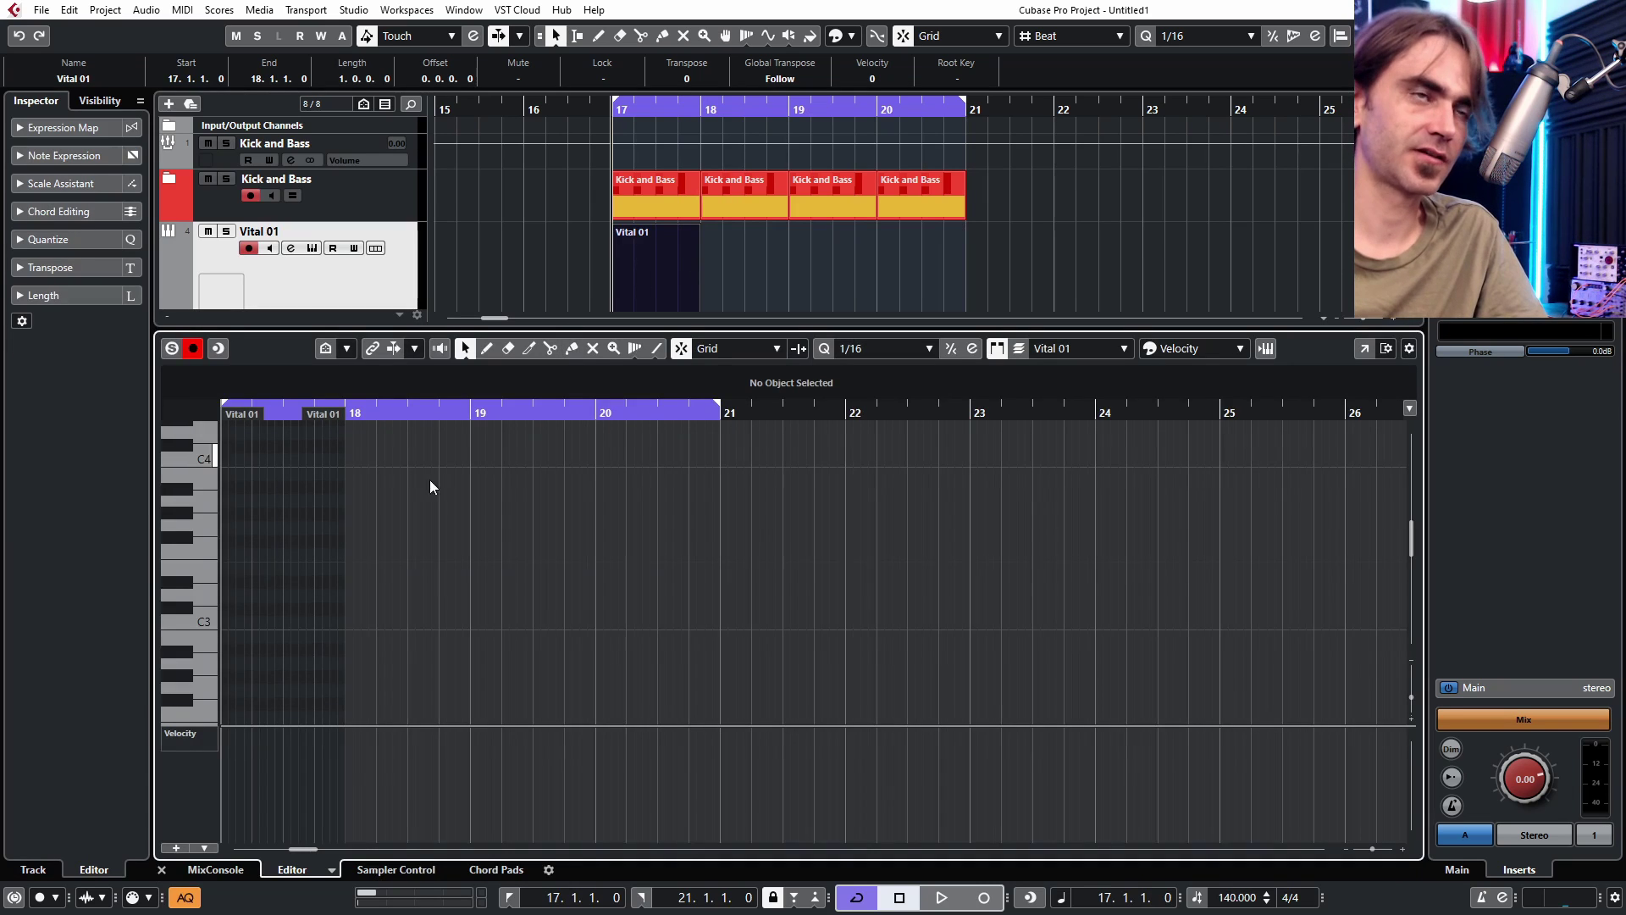
pyautogui.click(208, 623)
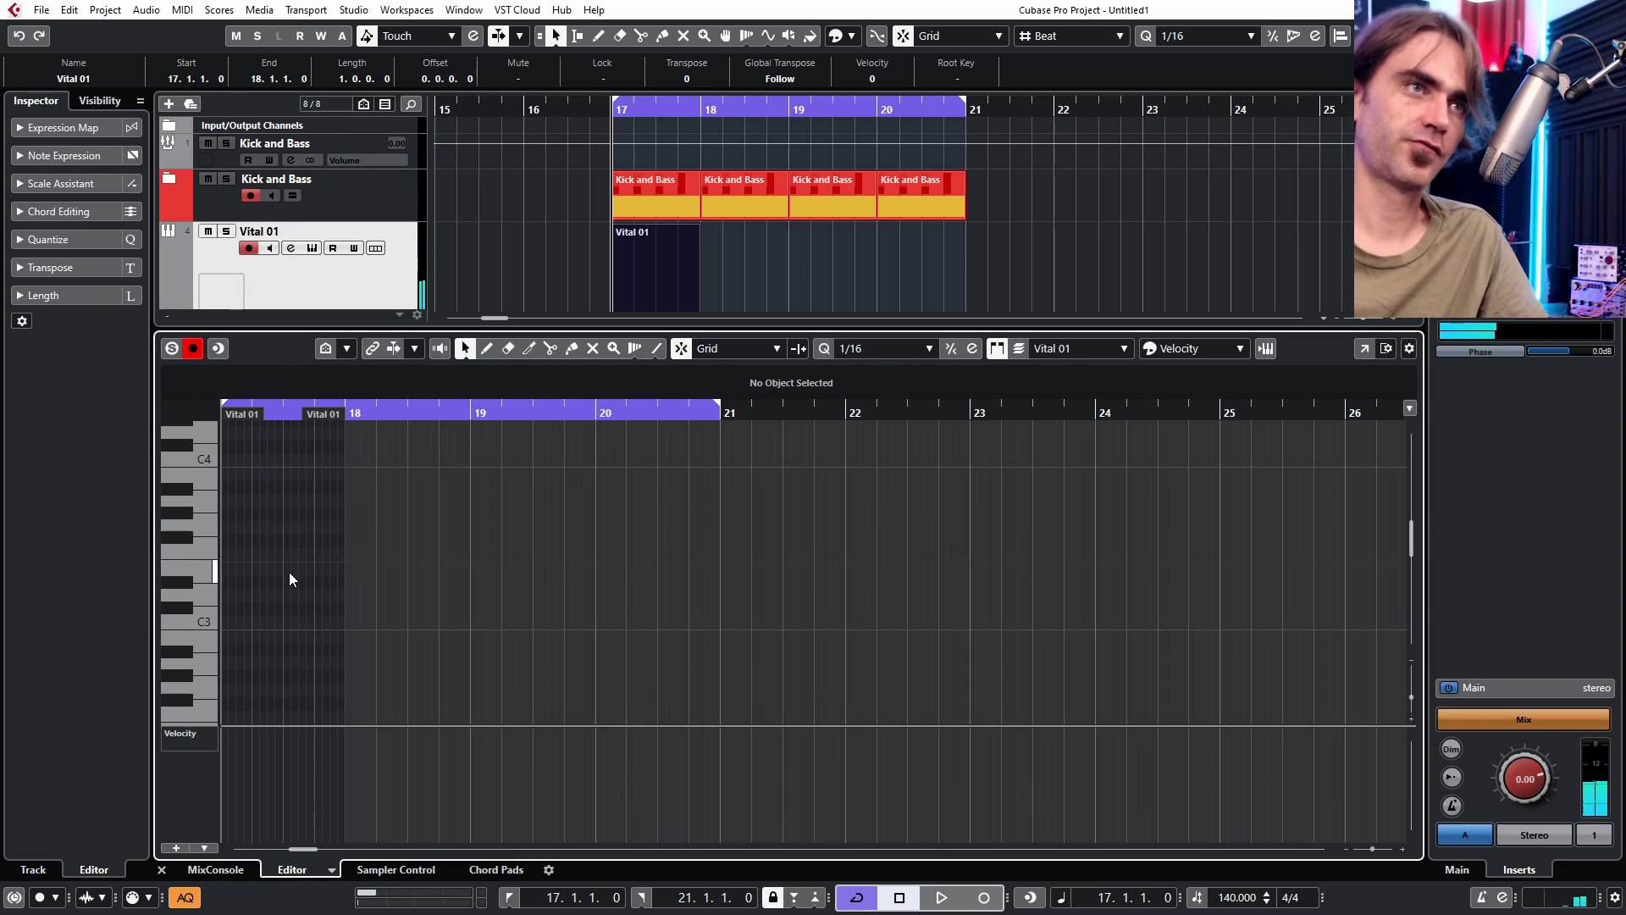
pyautogui.scroll(3, 340, 527)
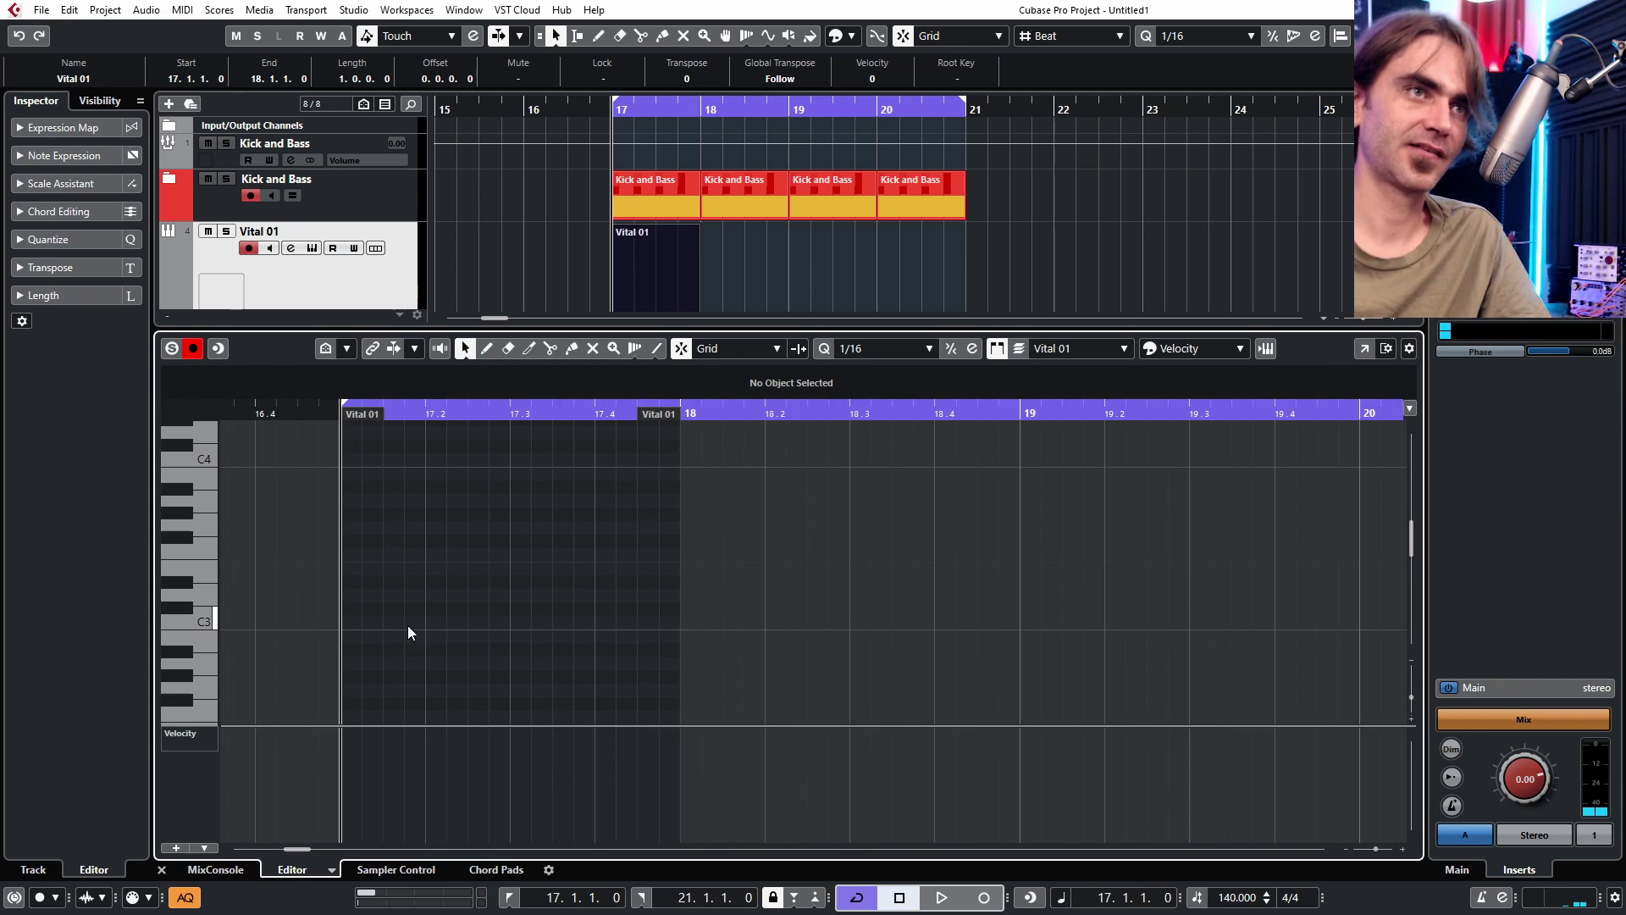
pyautogui.doubleClick(398, 623)
pyautogui.doubleClick(455, 624)
pyautogui.doubleClick(497, 624)
pyautogui.doubleClick(539, 623)
pyautogui.doubleClick(646, 623)
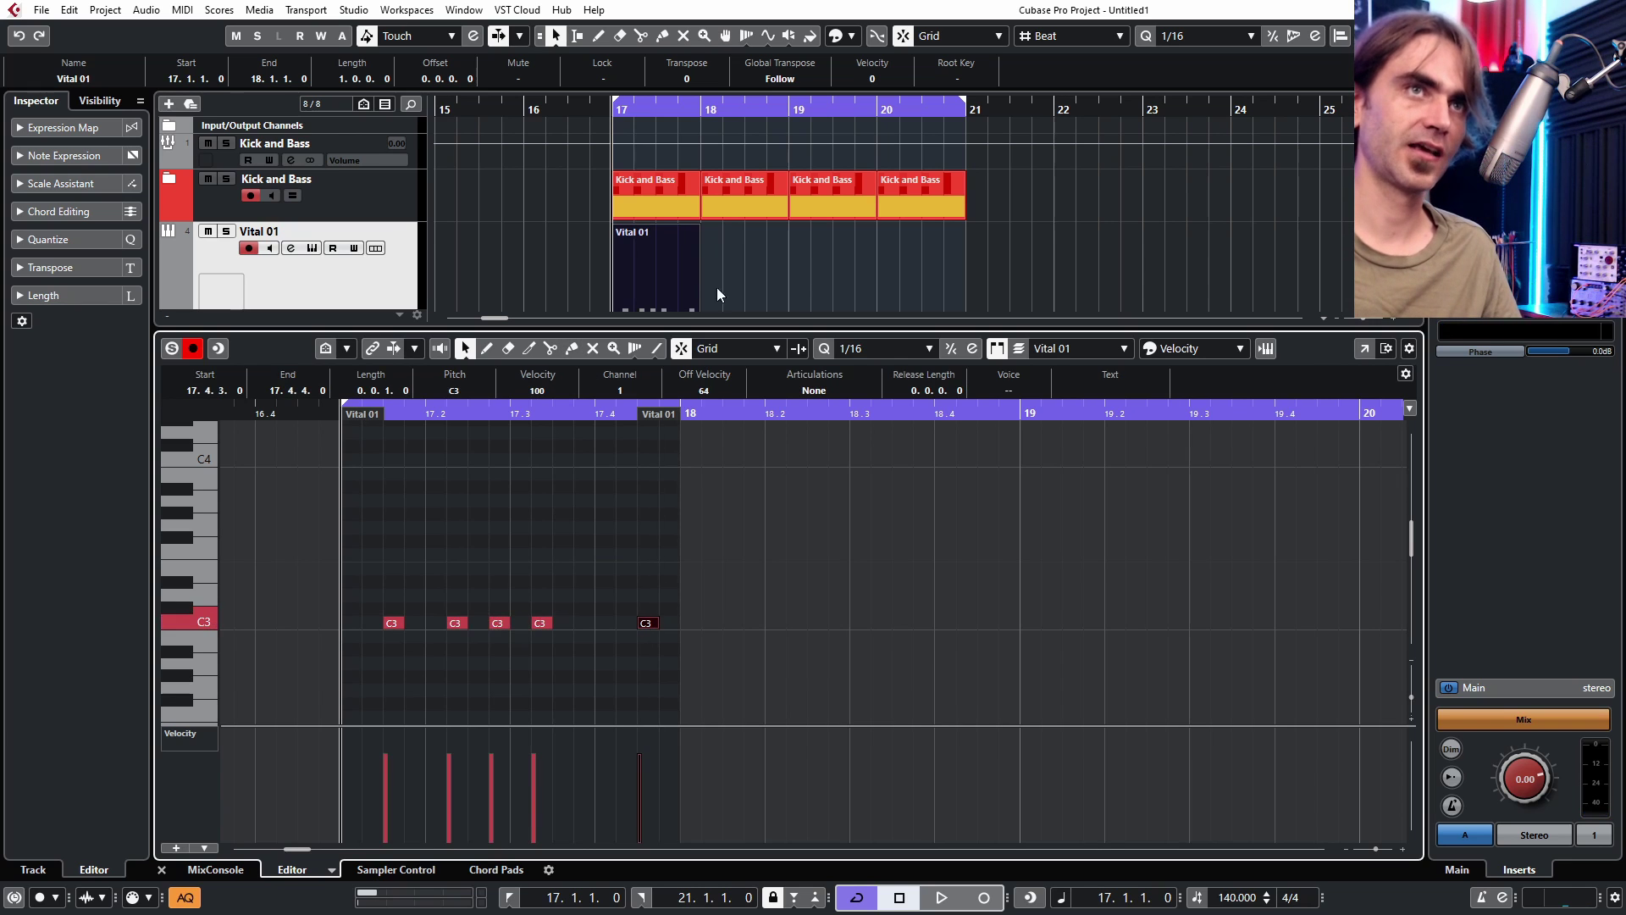
# - Repeat the one-bar Vital 01 part up to bar 21, play the loop and close the note editor
pyautogui.moveTo(697, 273); pyautogui.dragTo(1008, 297)
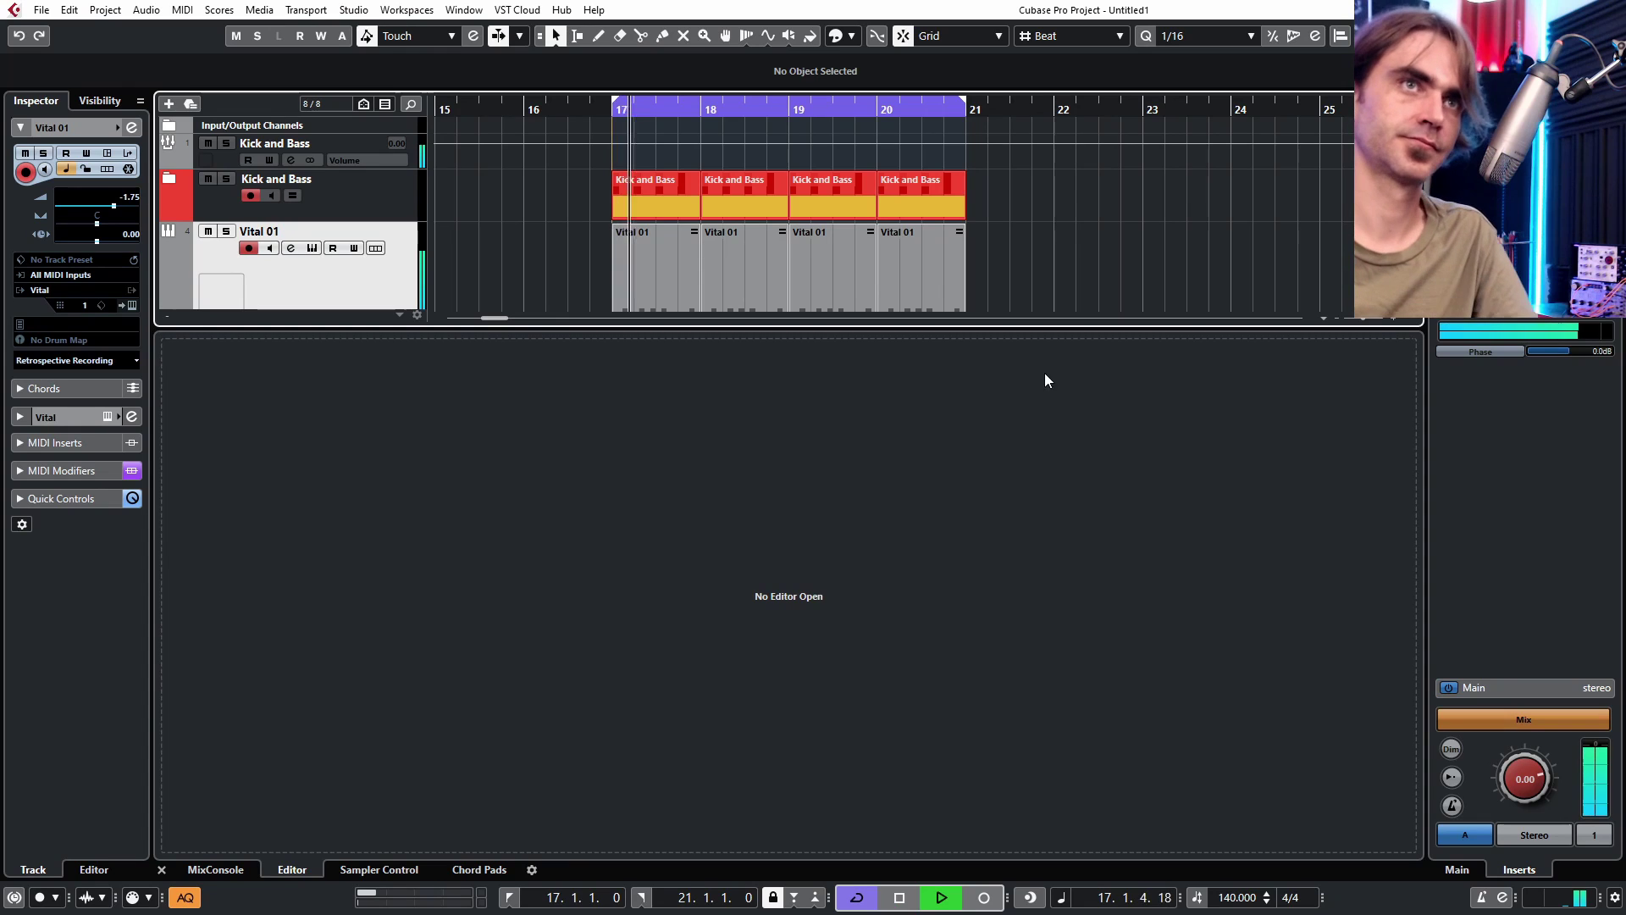
pyautogui.scroll(-2, 604, 253)
pyautogui.doubleClick(679, 216)
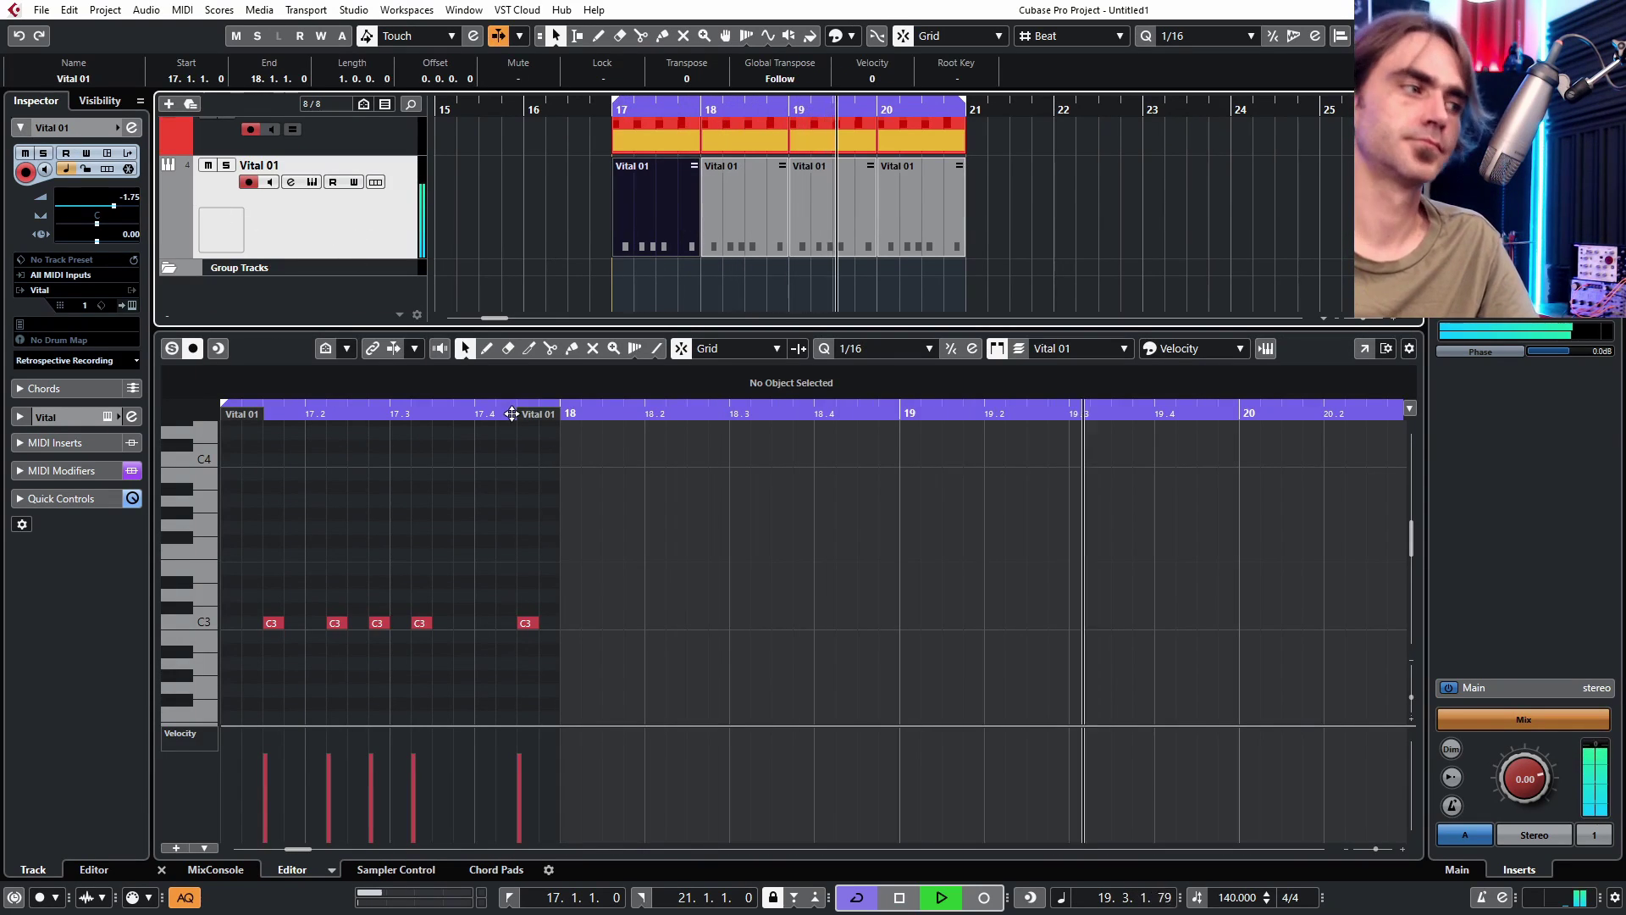
pyautogui.scroll(3, 597, 257)
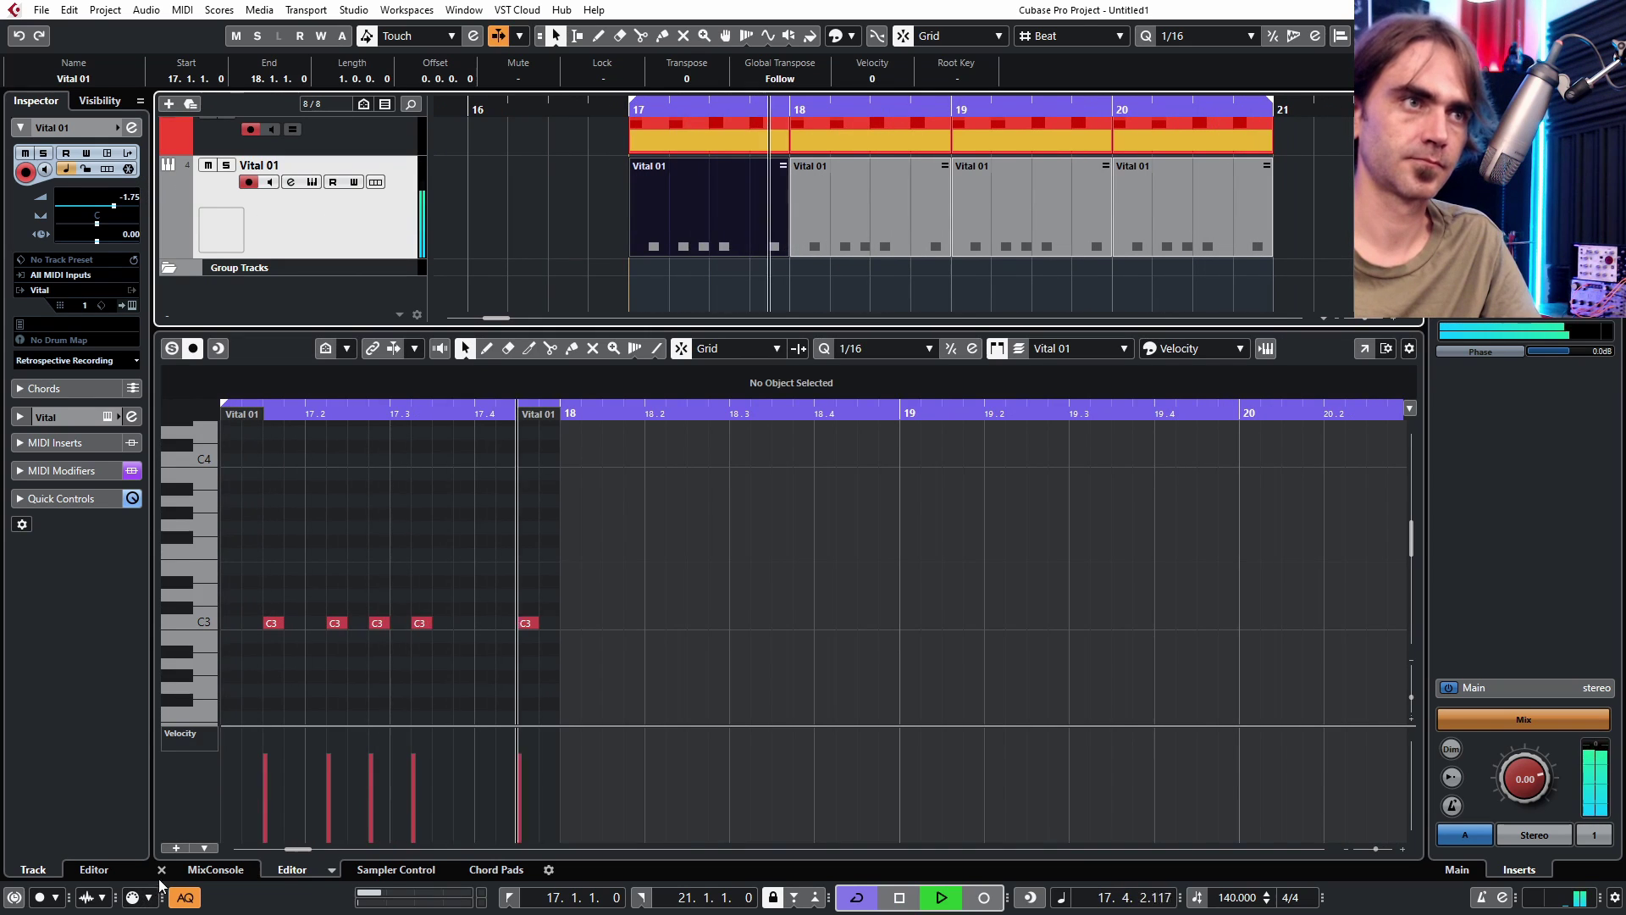
pyautogui.moveTo(166, 327); pyautogui.dragTo(166, 877)
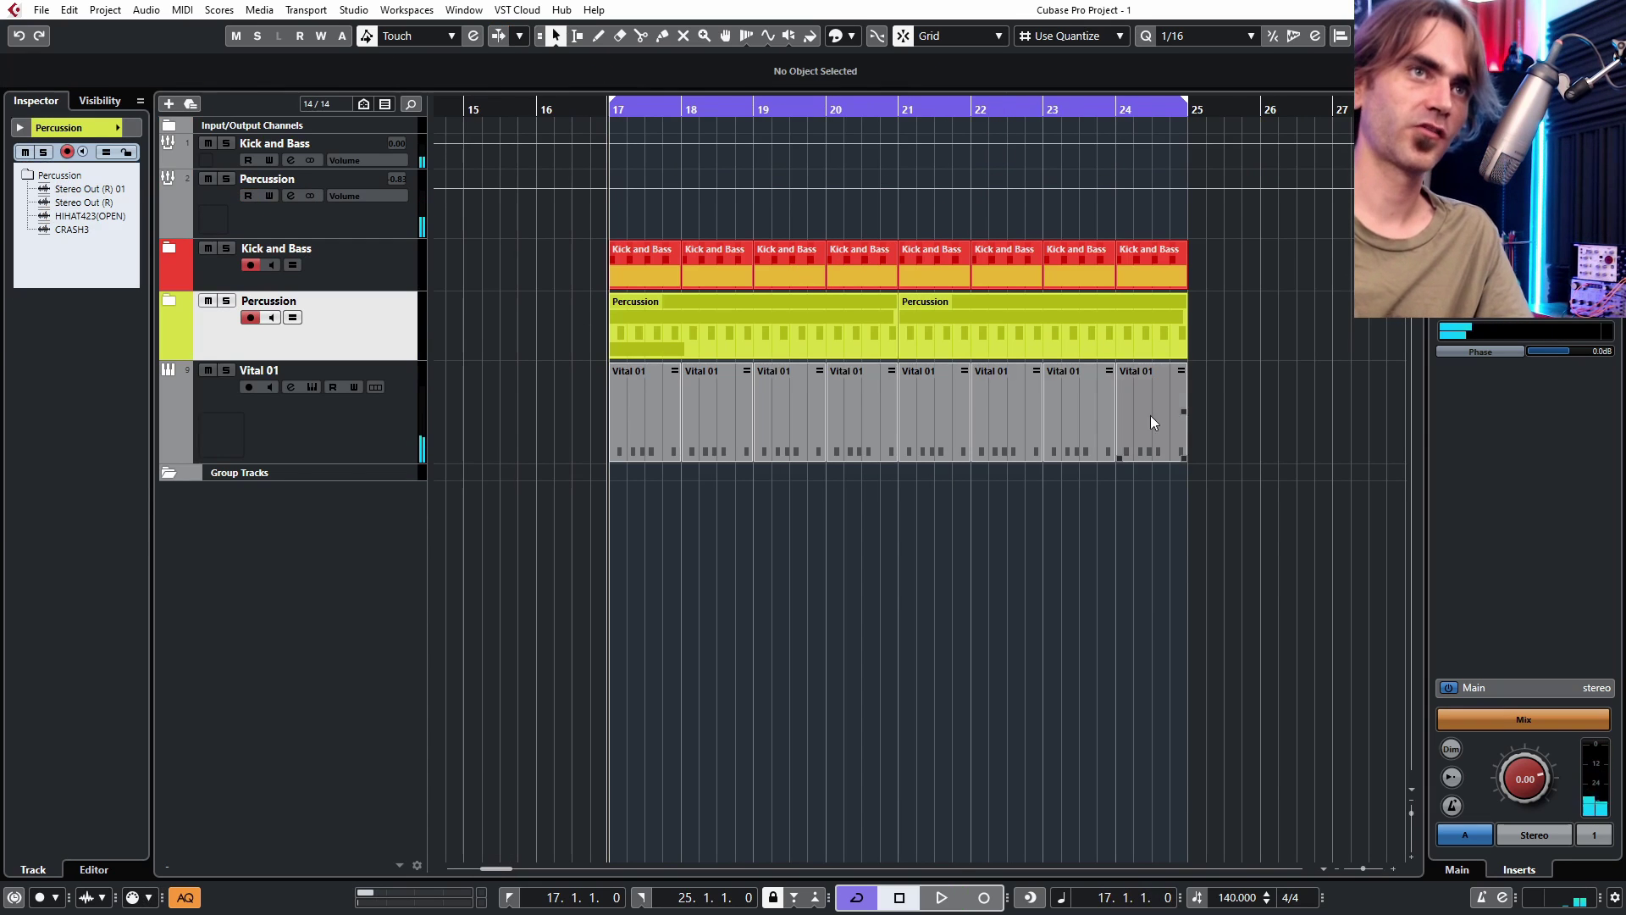
# - Examine the tracks inside the Percussion folder and audition the loop with the SFX Random Perc Hits synth displayed
pyautogui.click(169, 302)
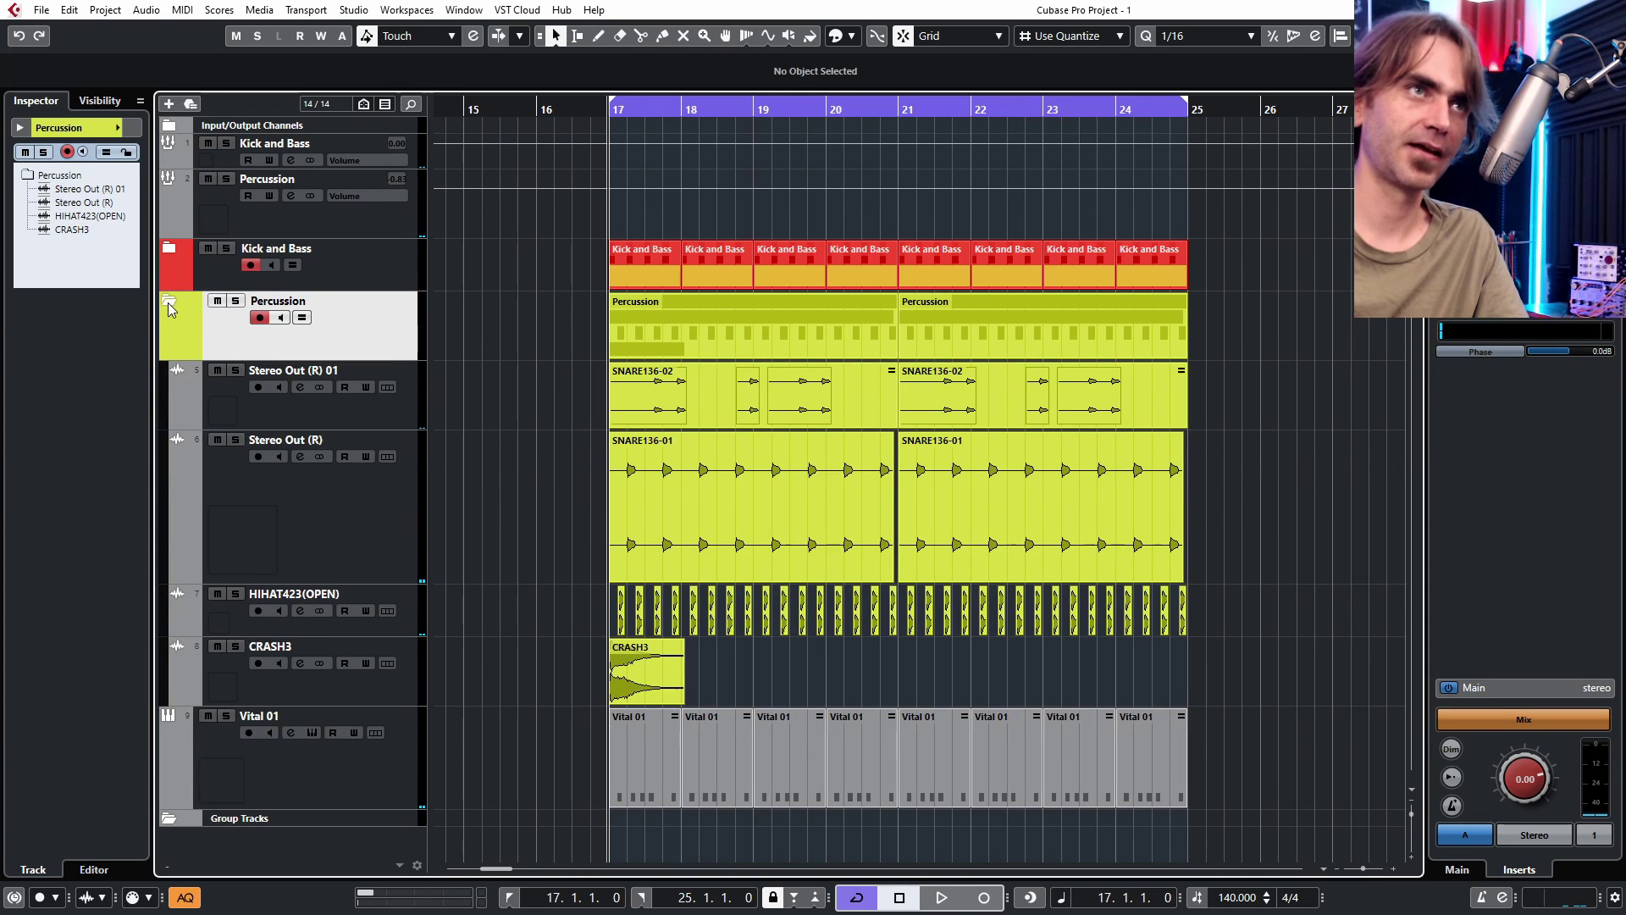
pyautogui.click(169, 302)
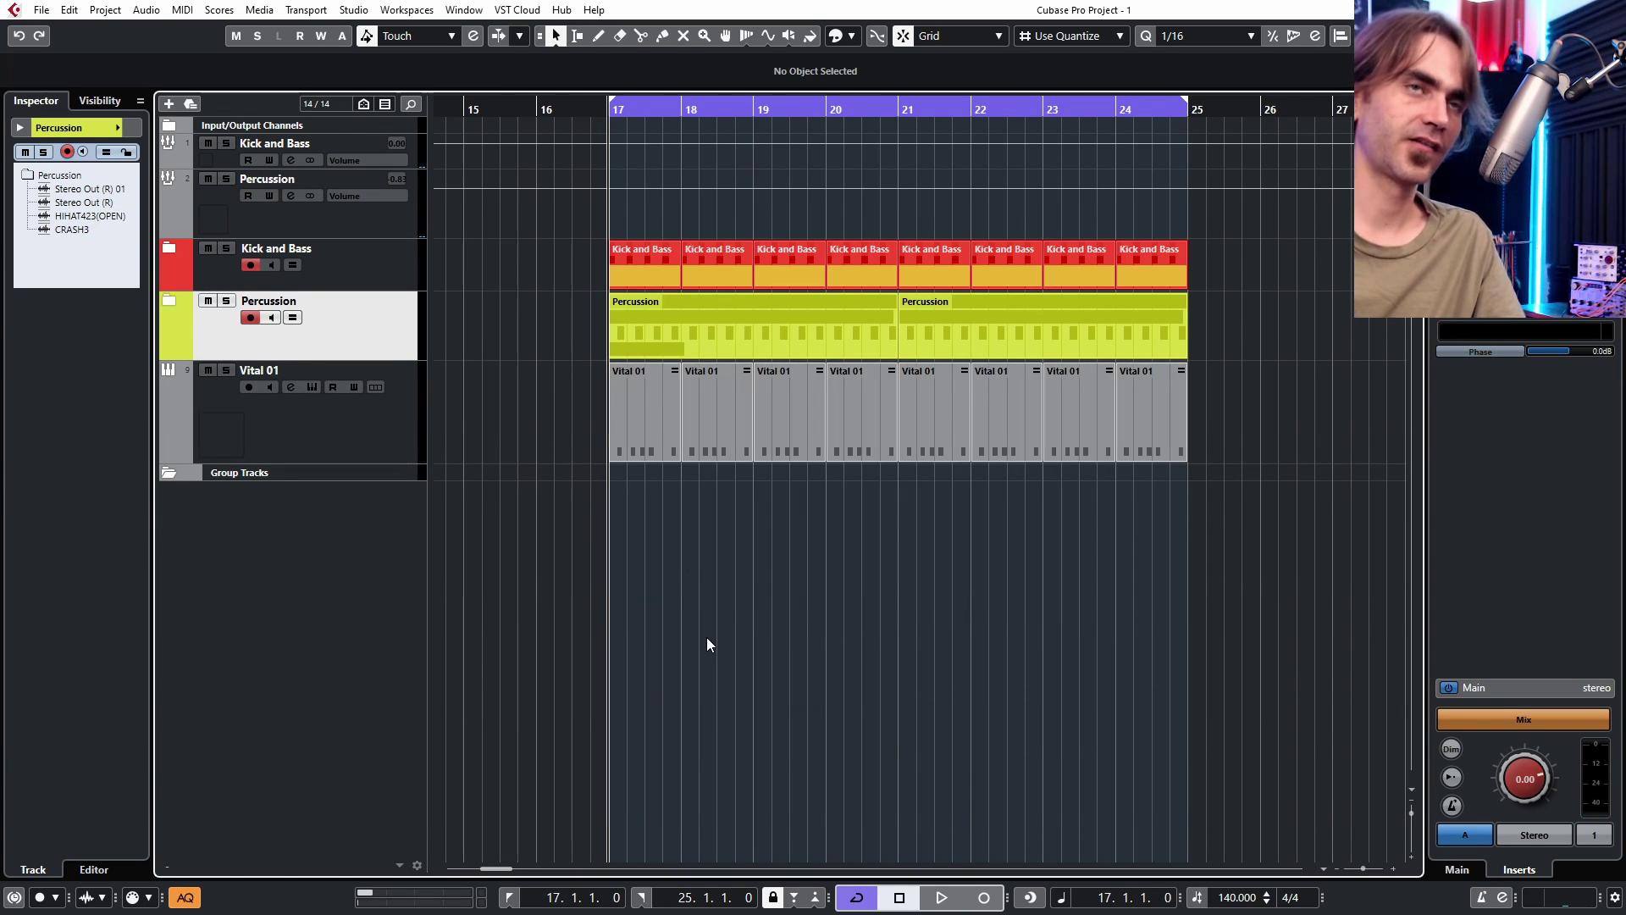
pyautogui.click(346, 421)
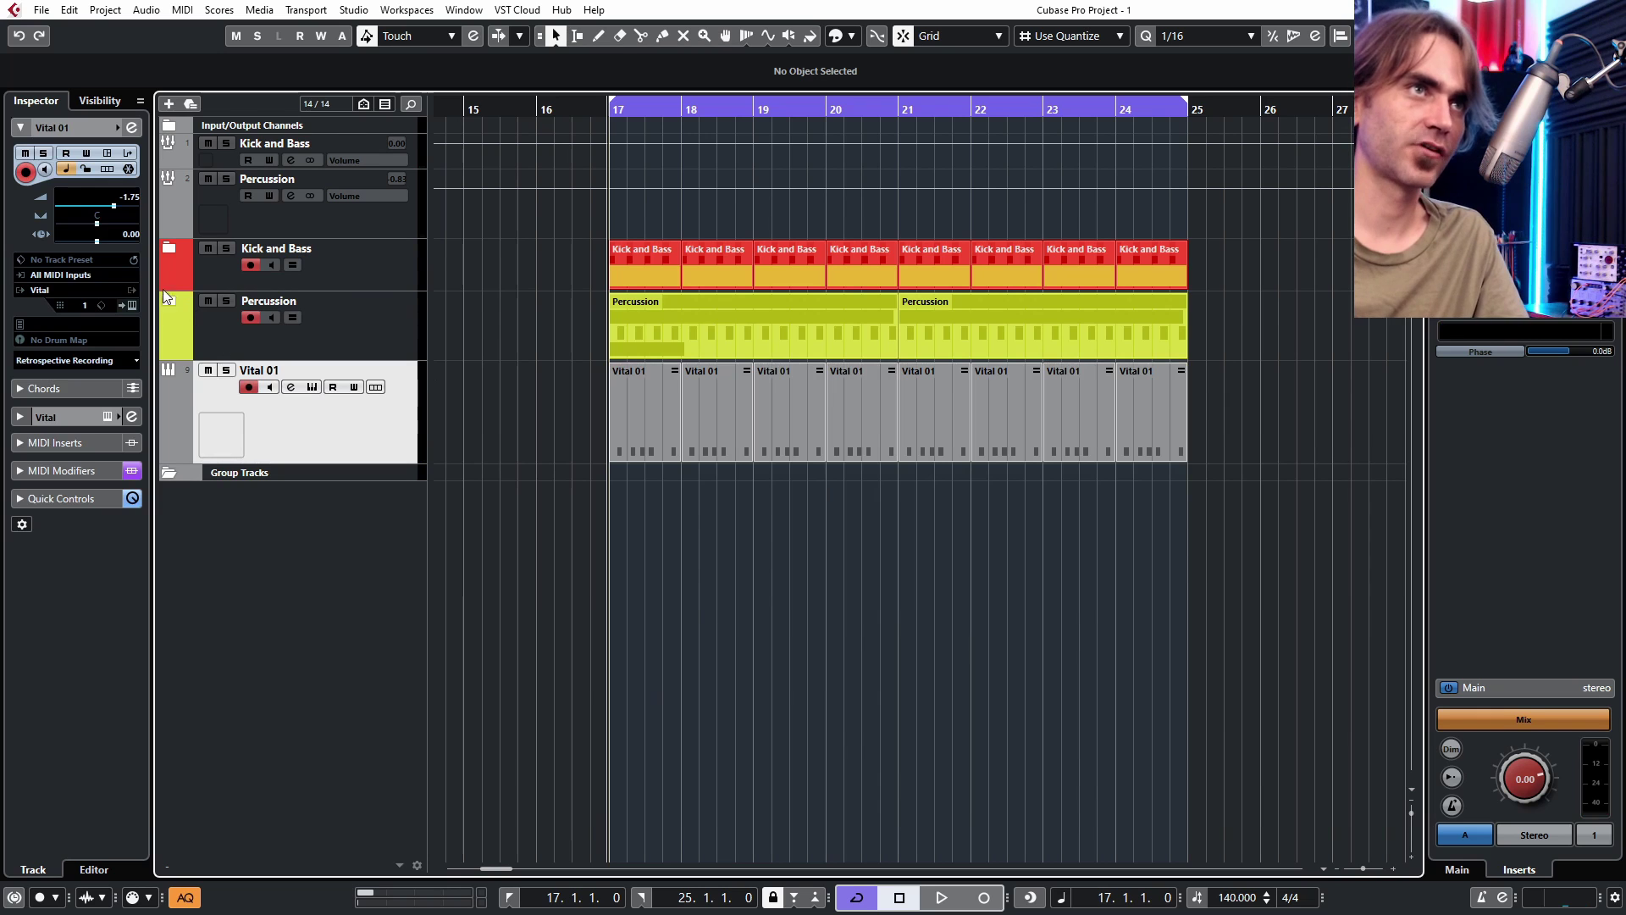
pyautogui.click(131, 307)
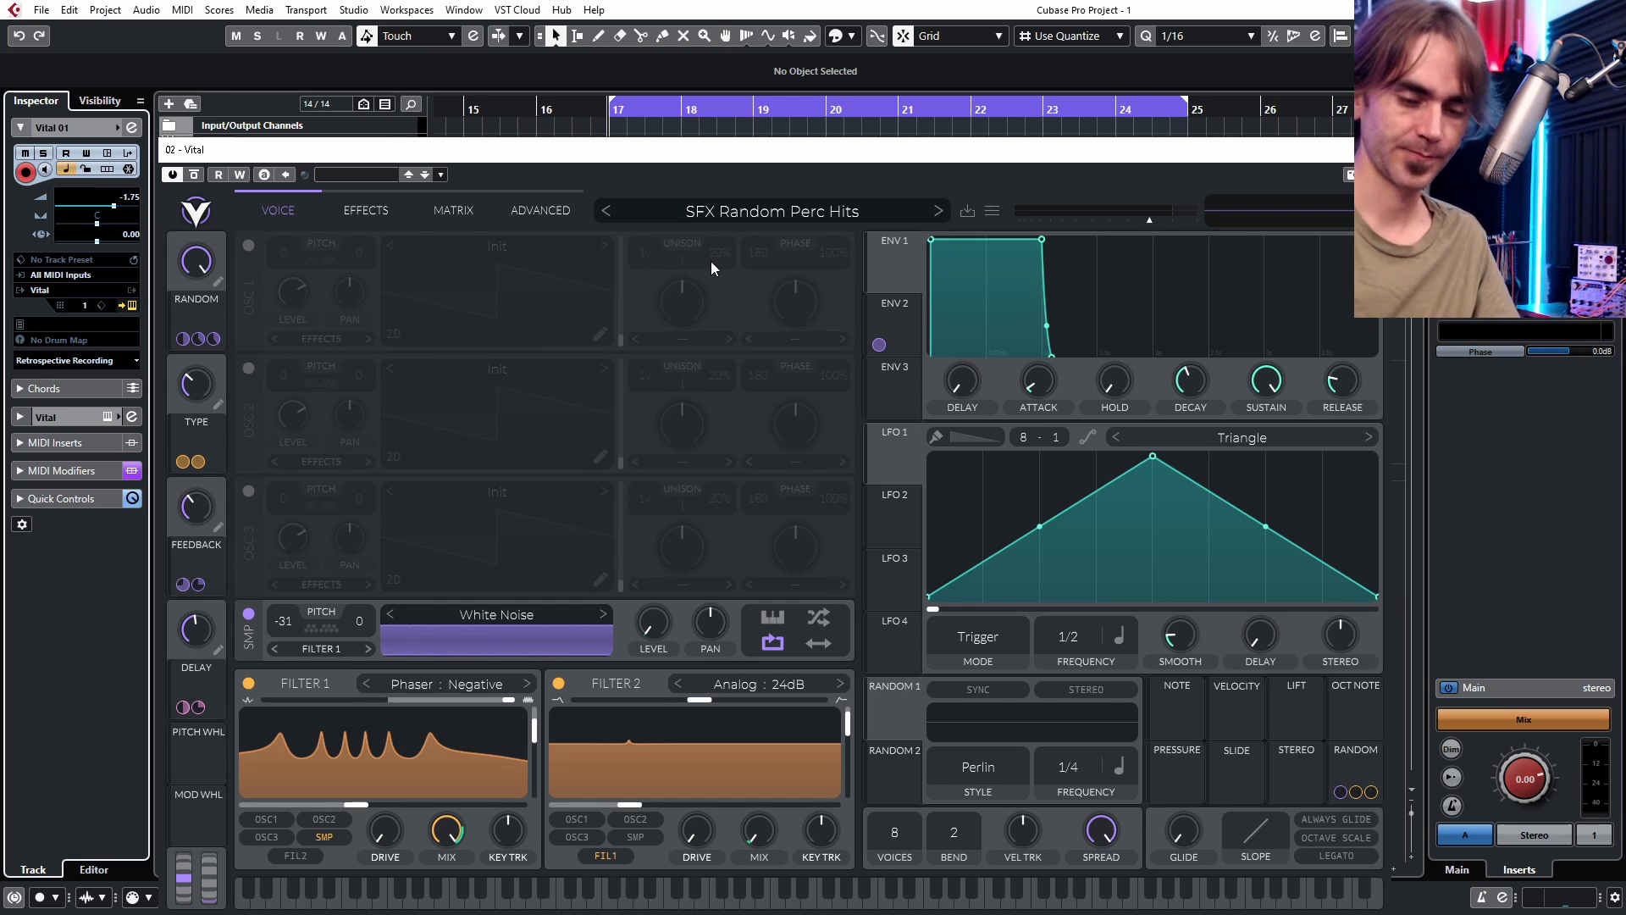
pyautogui.press('space')
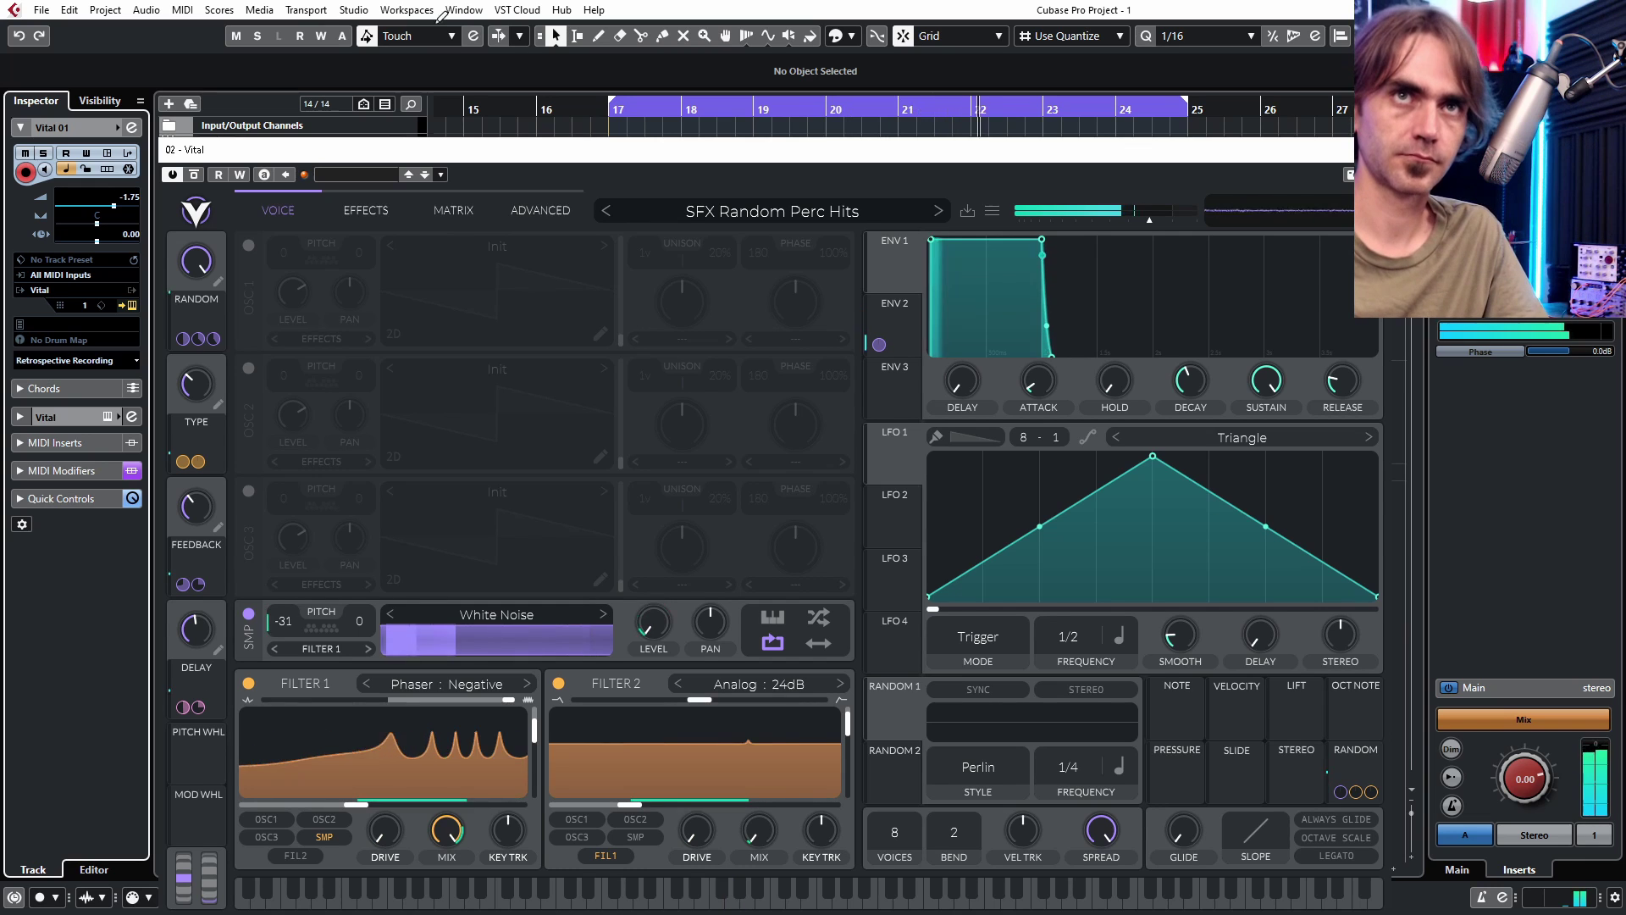
pyautogui.click(1369, 150)
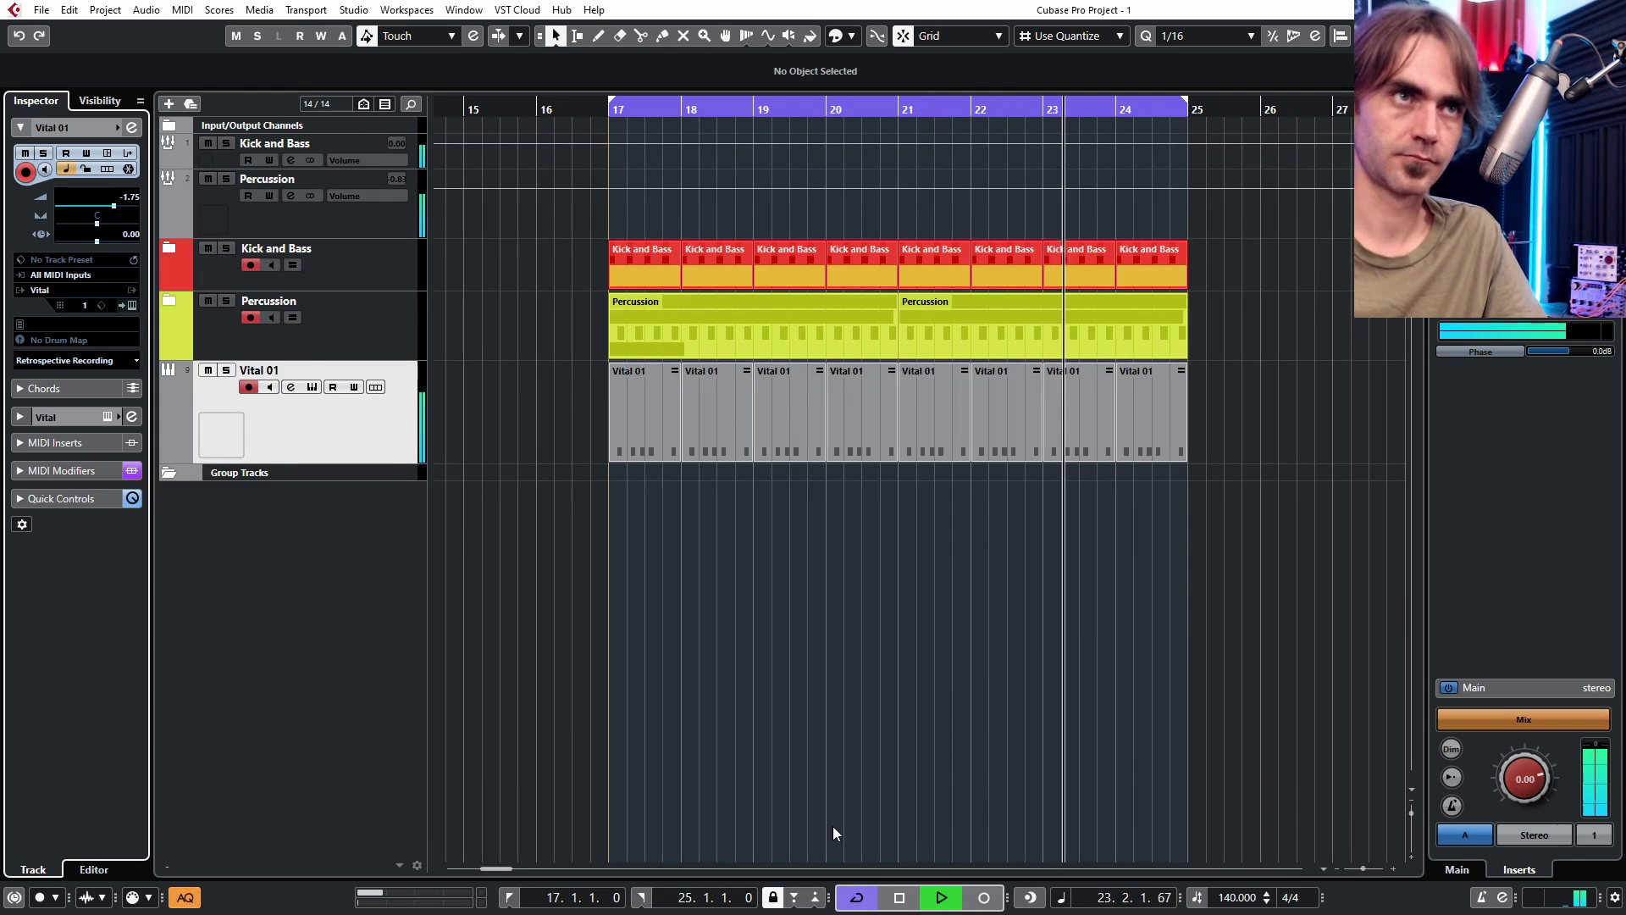
pyautogui.click(131, 128)
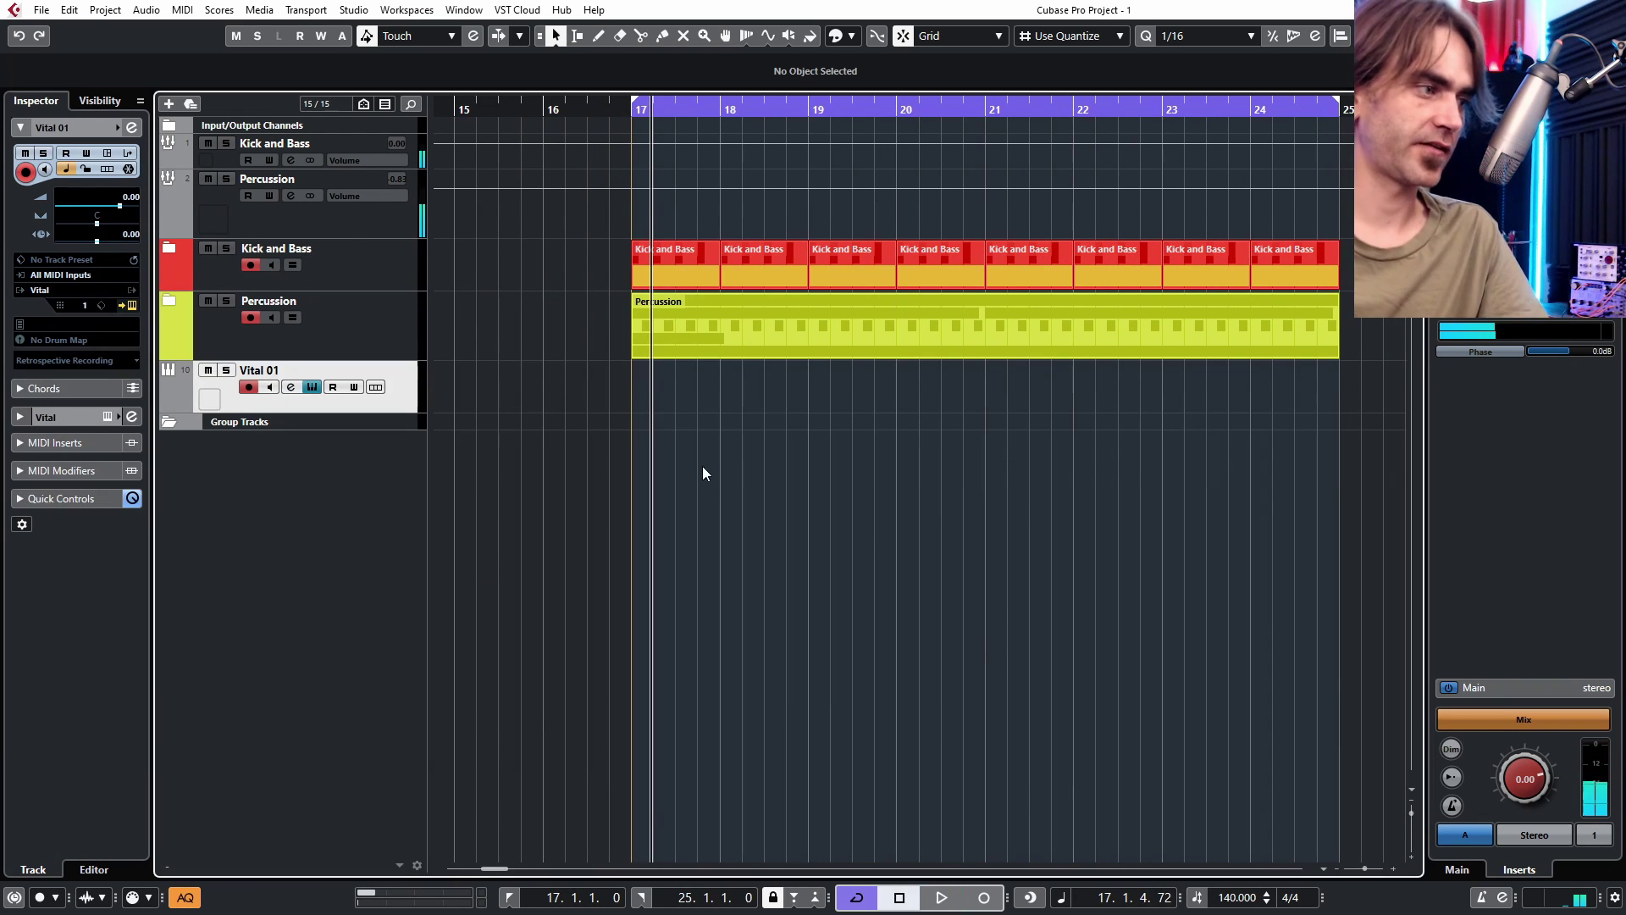
# - Load the SEQ The One preset from Glitch Psytrance Essentials Vol2 into the empty Vital 01 track's synth
pyautogui.click(131, 416)
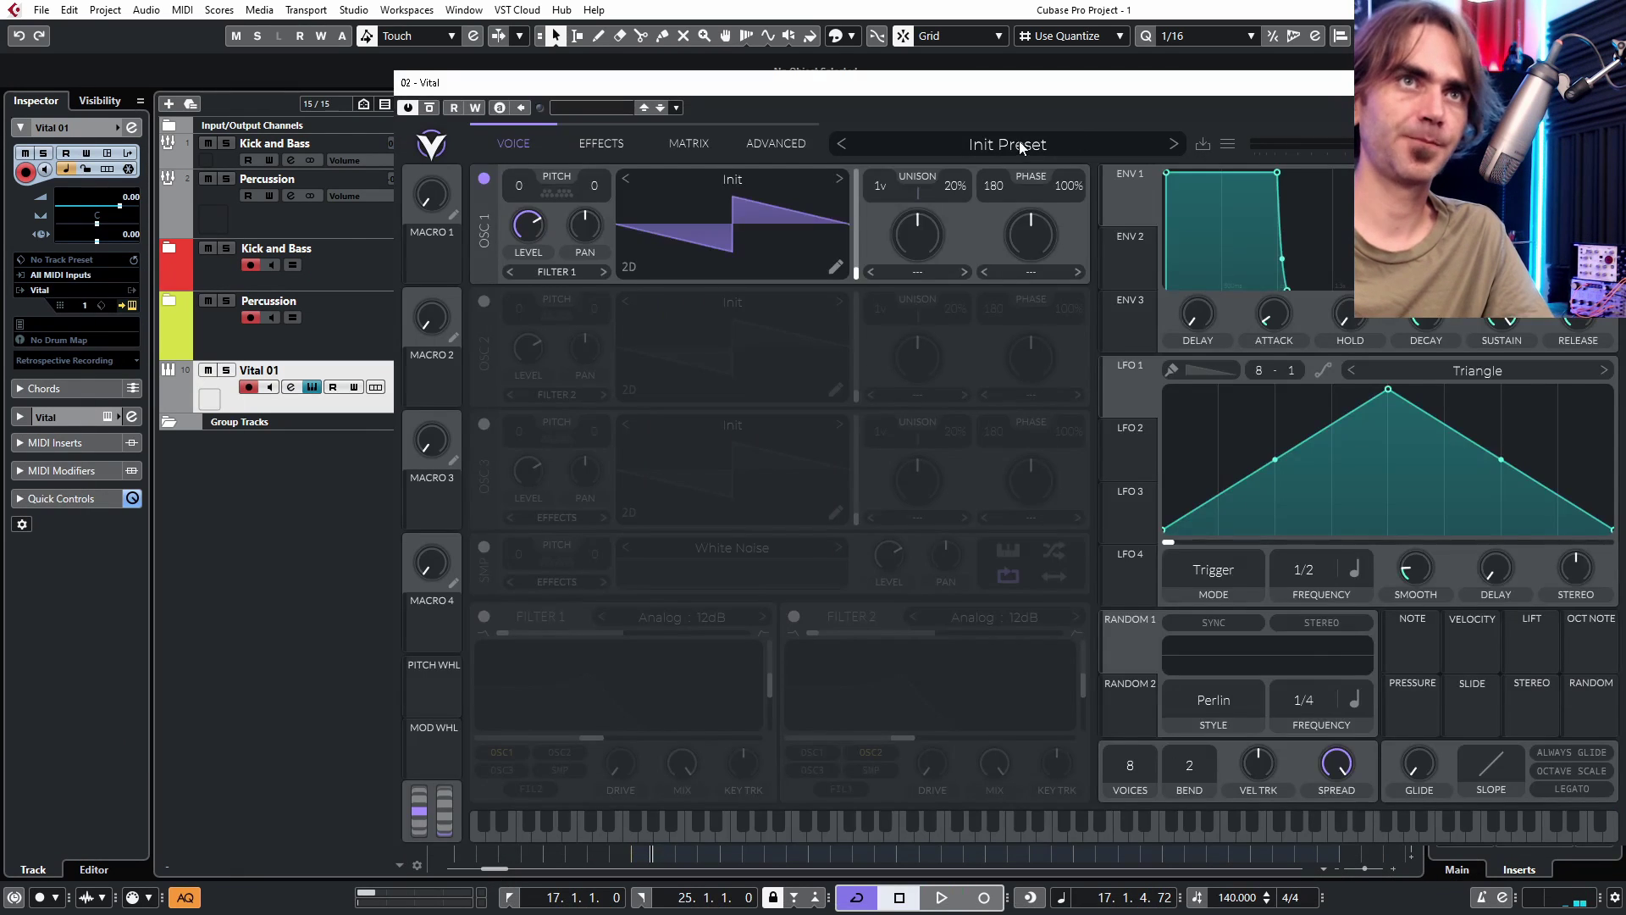
pyautogui.click(1021, 144)
pyautogui.click(686, 762)
pyautogui.scroll(-15, 1064, 627)
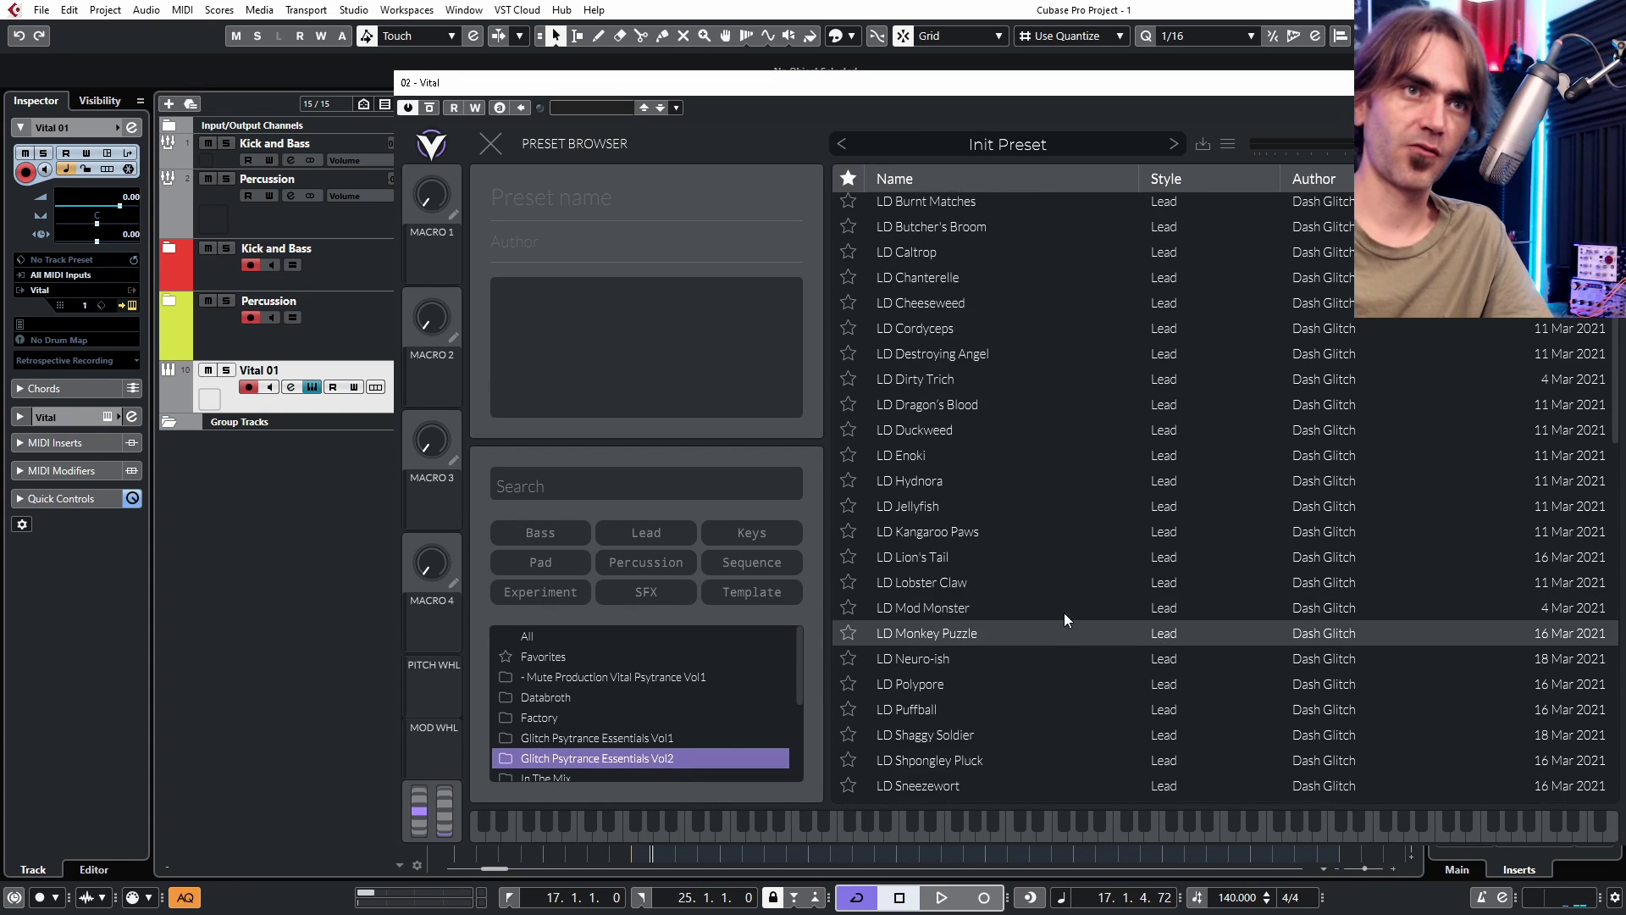
pyautogui.scroll(-10, 1072, 658)
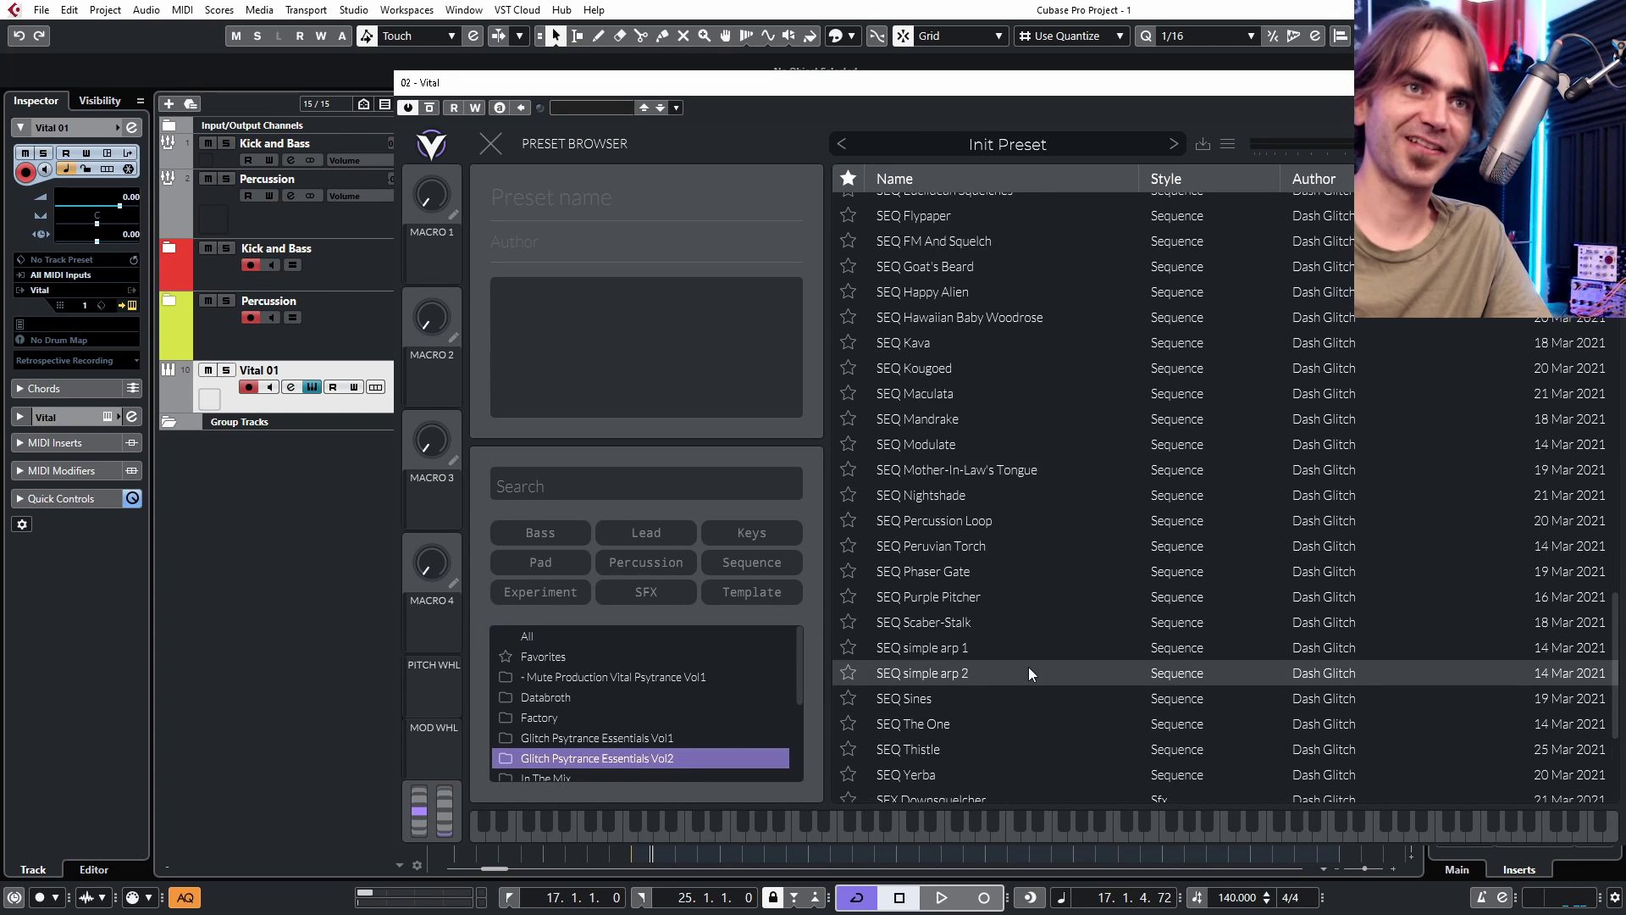
pyautogui.click(962, 524)
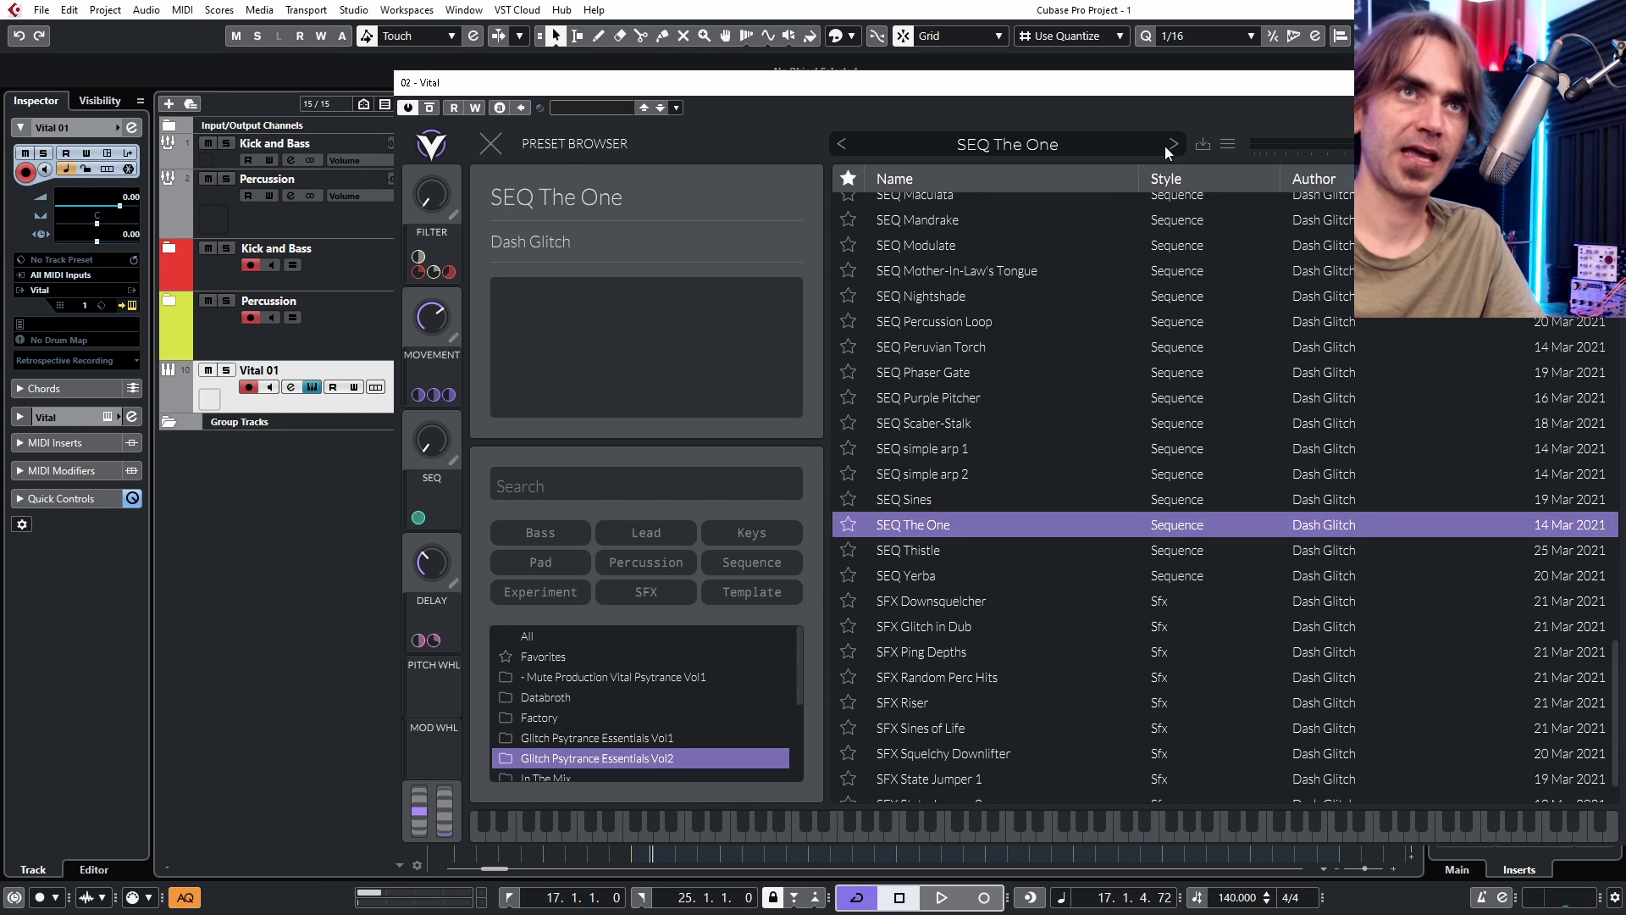
pyautogui.click(1089, 153)
pyautogui.click(1612, 83)
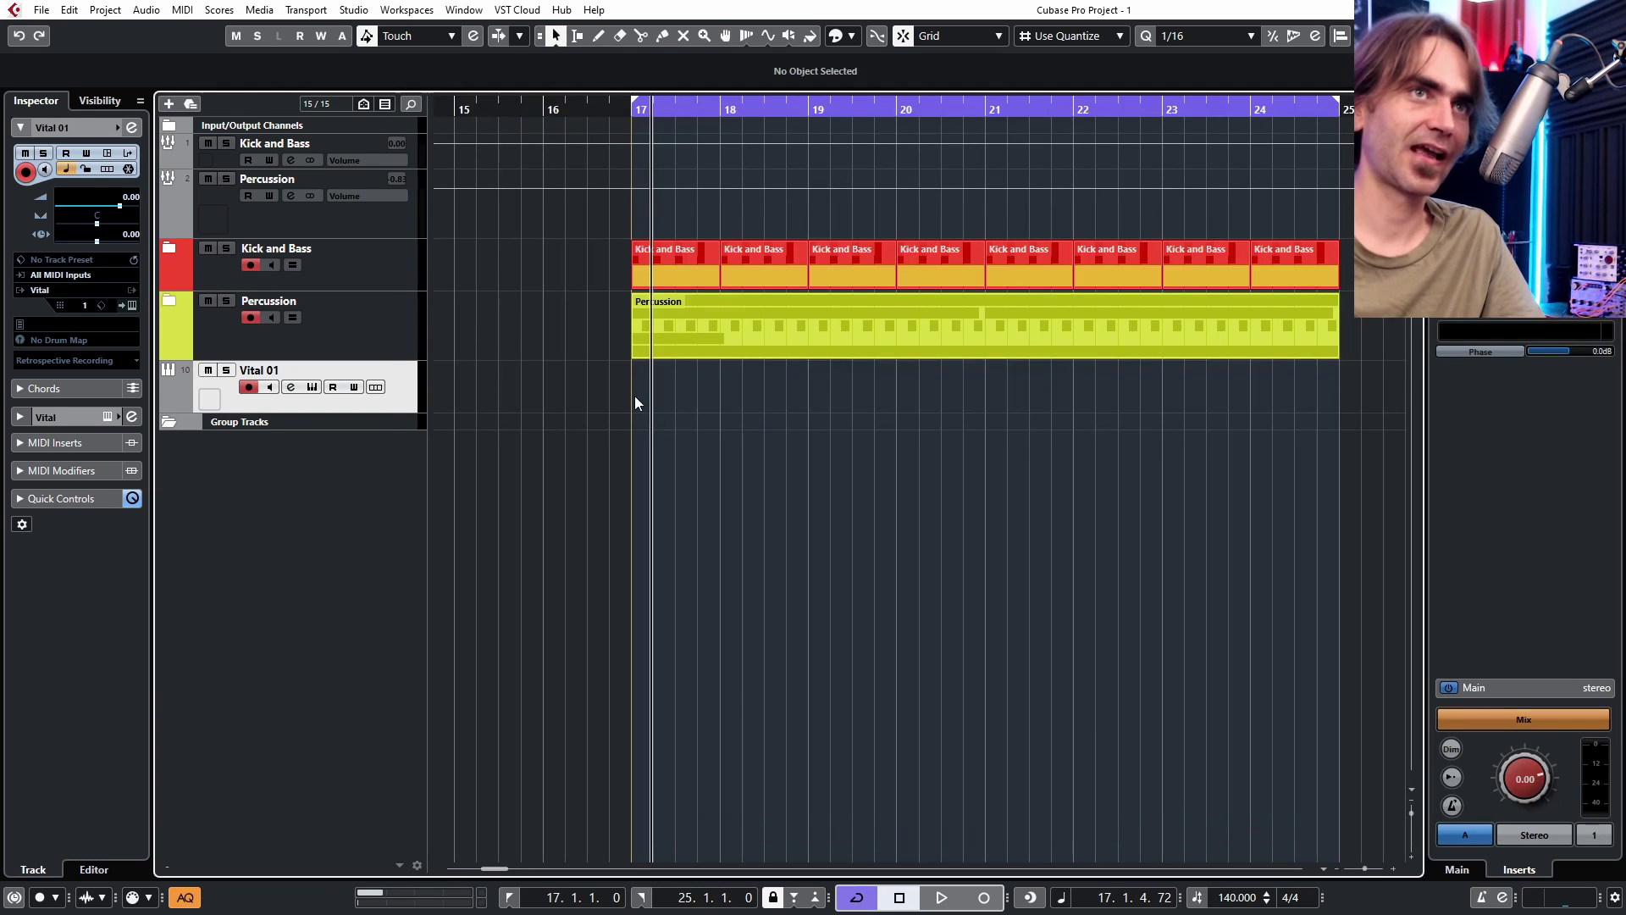
# - Create a one-bar Vital 01 part at bar 17 and enter a C3 note that fills the whole bar
pyautogui.doubleClick(667, 396)
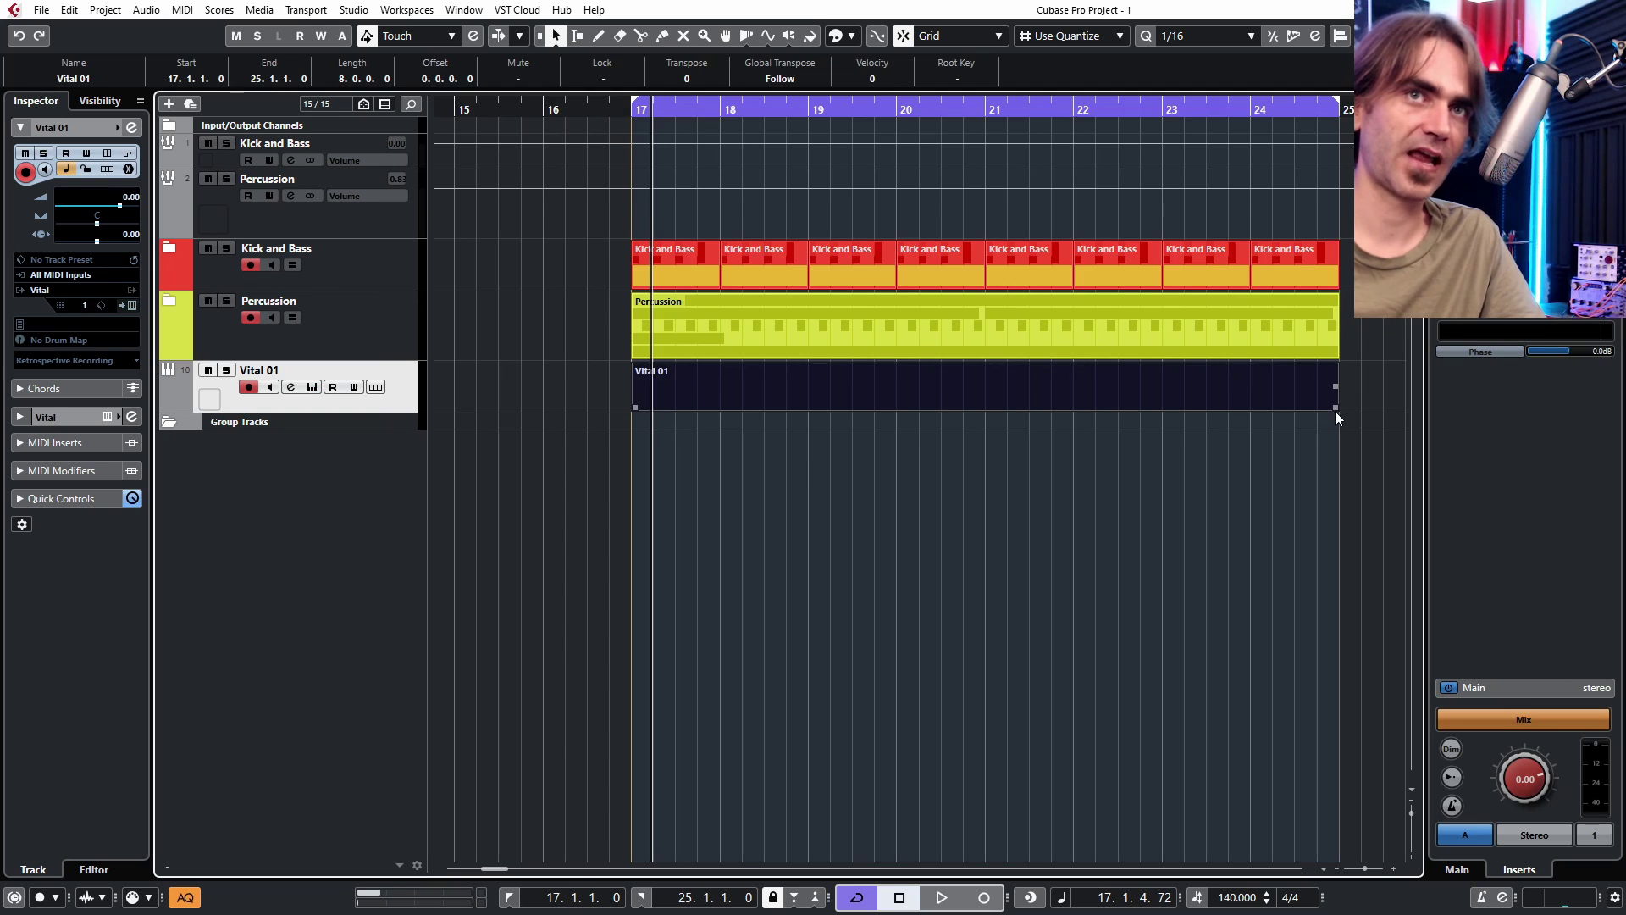
pyautogui.moveTo(1335, 407); pyautogui.dragTo(720, 467)
pyautogui.doubleClick(664, 380)
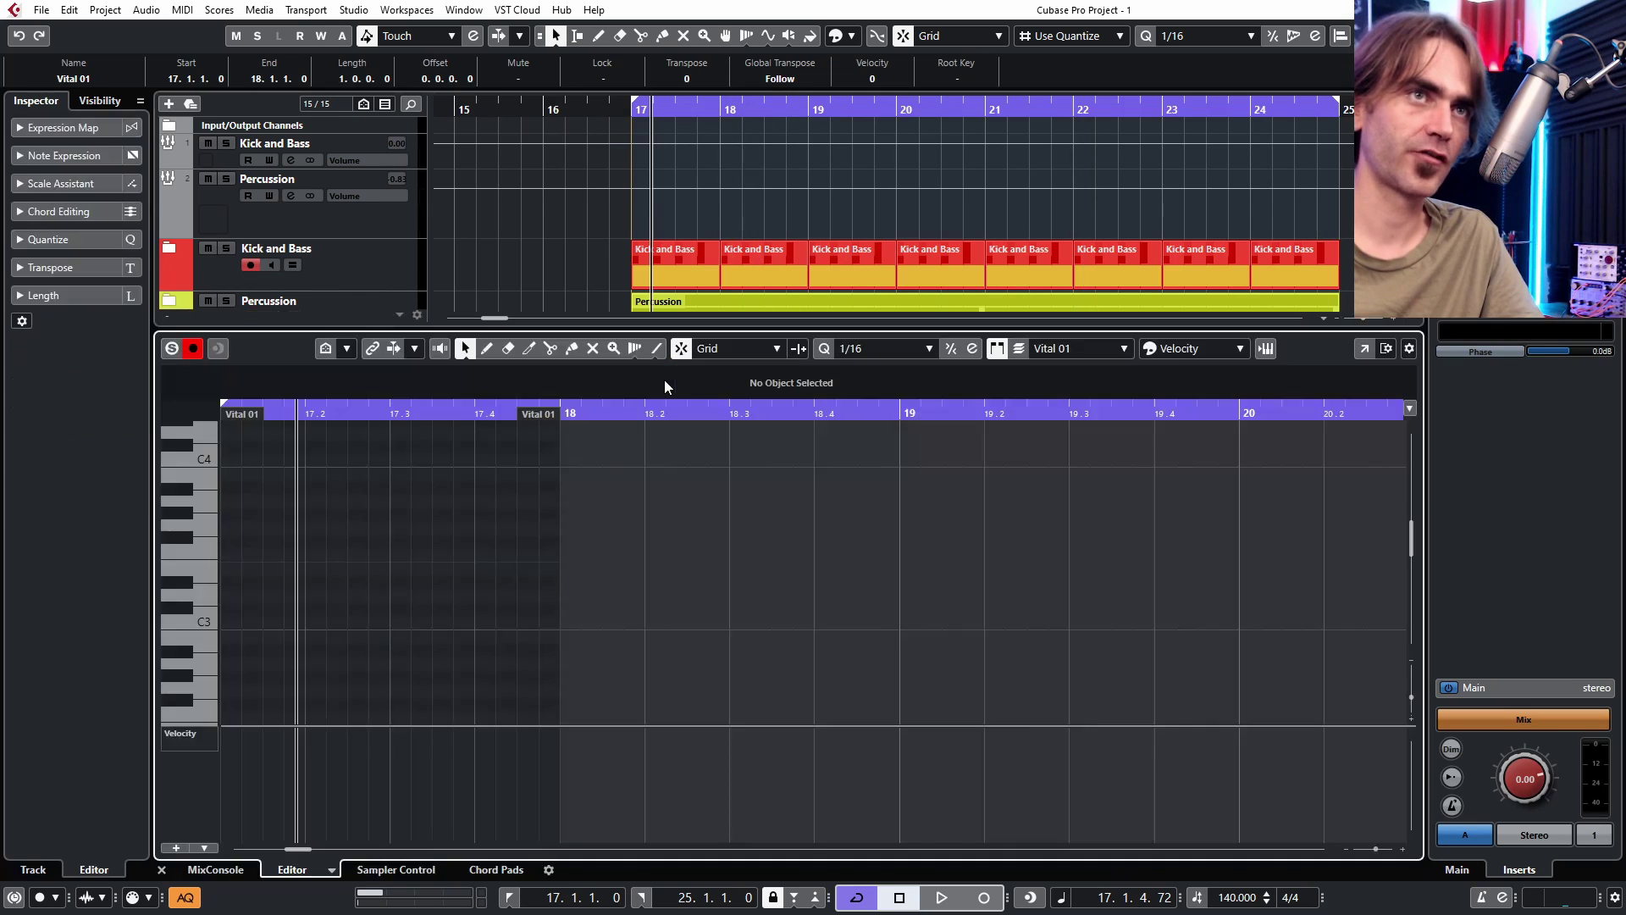
pyautogui.doubleClick(230, 624)
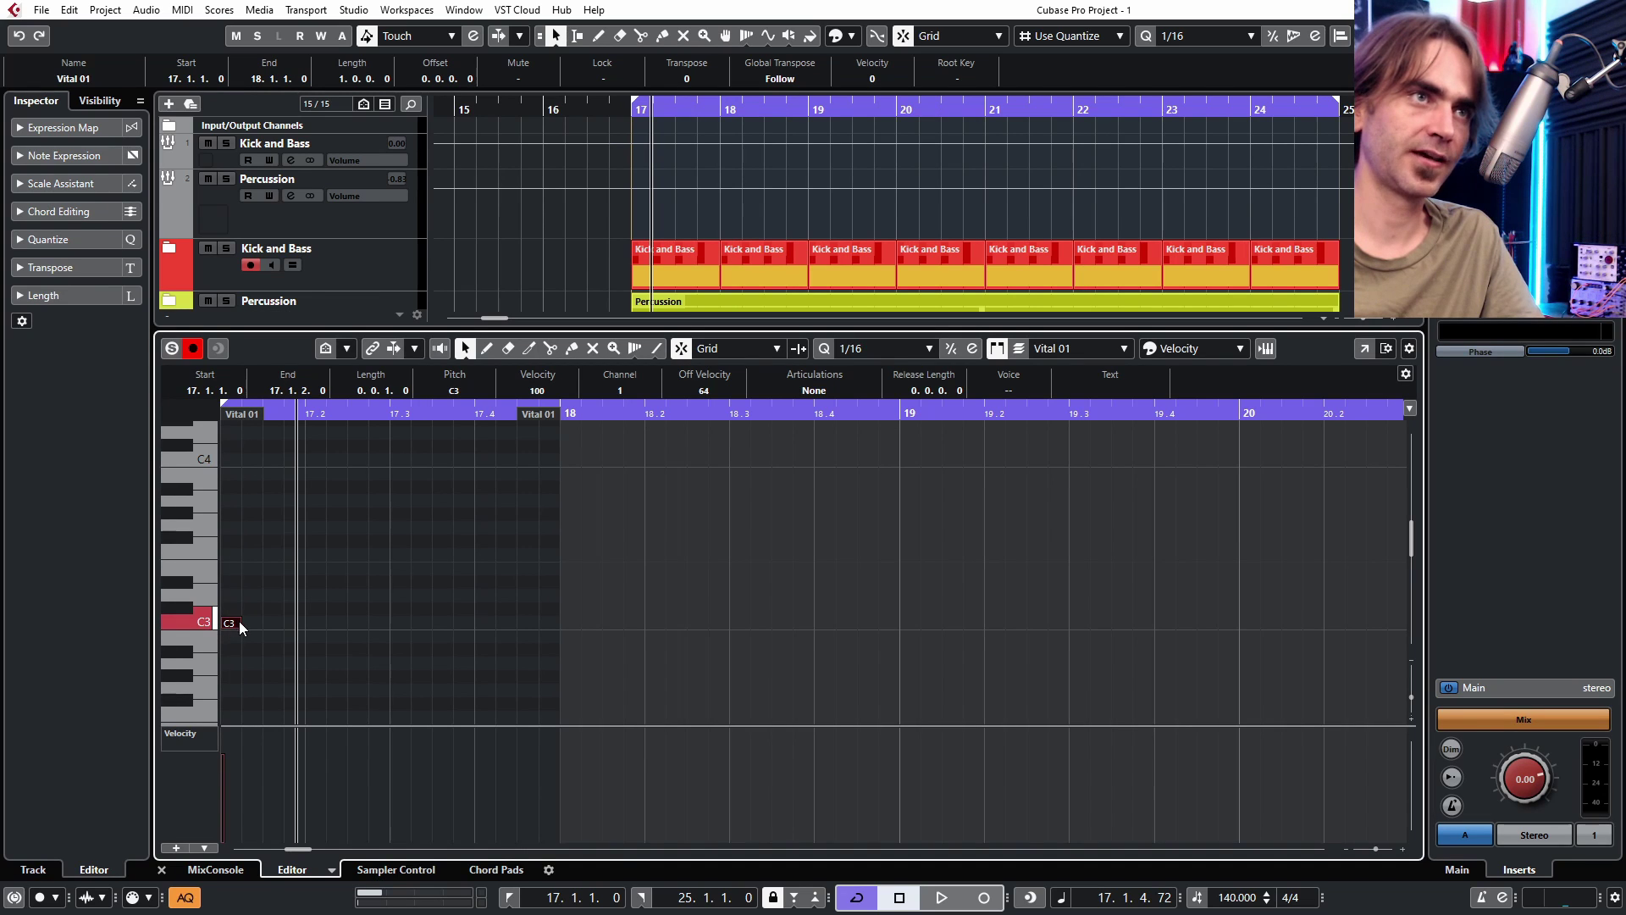
pyautogui.click(242, 597)
pyautogui.press('Down')
pyautogui.press('Down')
pyautogui.press('Down')
pyautogui.press('Down')
pyautogui.press('Down')
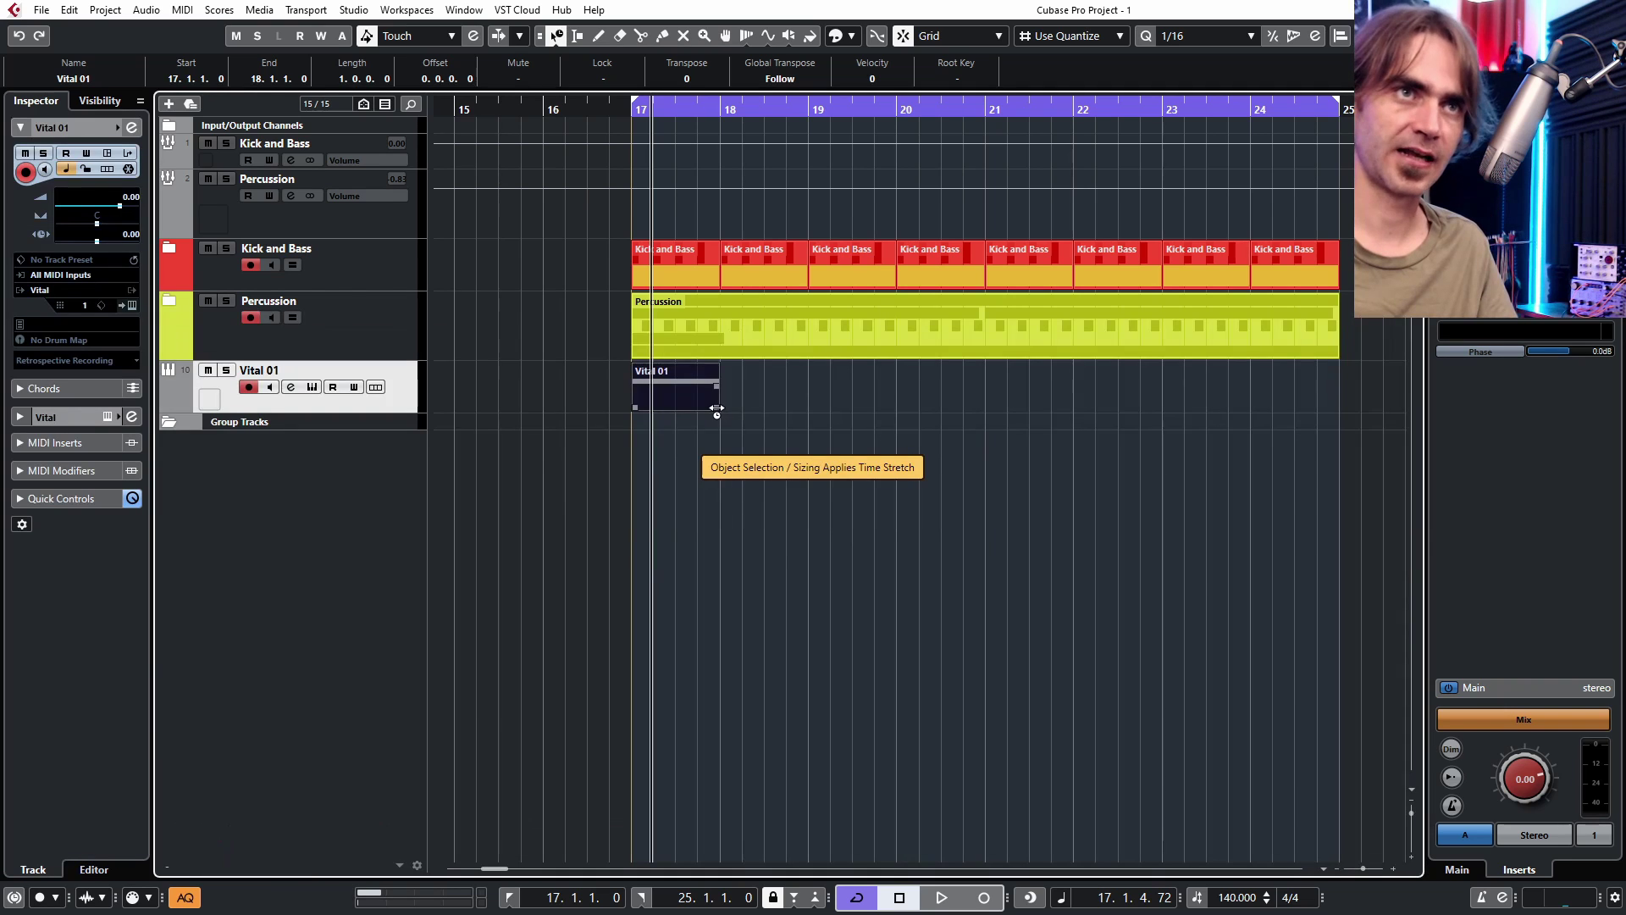
# - Time-stretch the Vital 01 part to two bars and repeat it up to bar 25
pyautogui.moveTo(717, 410); pyautogui.dragTo(1338, 406)
pyautogui.press('1')
pyautogui.click(1274, 531)
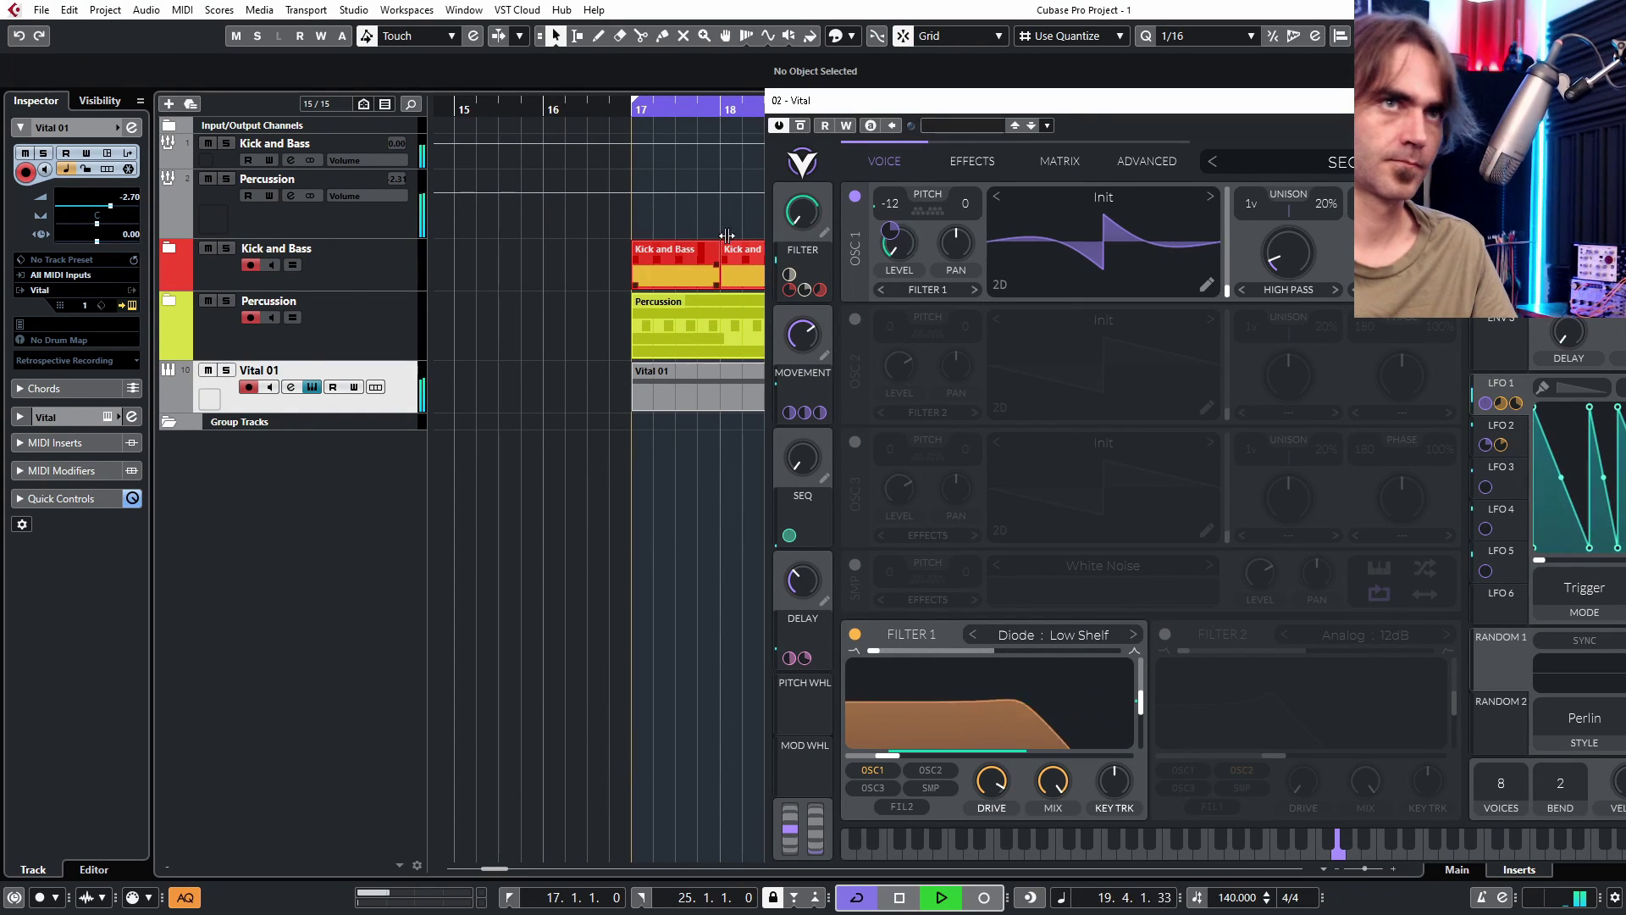
# - Adjust Vital's Filter macro during playback and lower the Movement macro to about 0.205
pyautogui.moveTo(965, 100); pyautogui.dragTo(403, 46)
pyautogui.moveTo(241, 158)
pyautogui.mouseDown()
pyautogui.moveTo(261, 307)
pyautogui.moveTo(254, 170)
pyautogui.moveTo(307, 43)
pyautogui.moveTo(255, 135)
pyautogui.mouseUp()
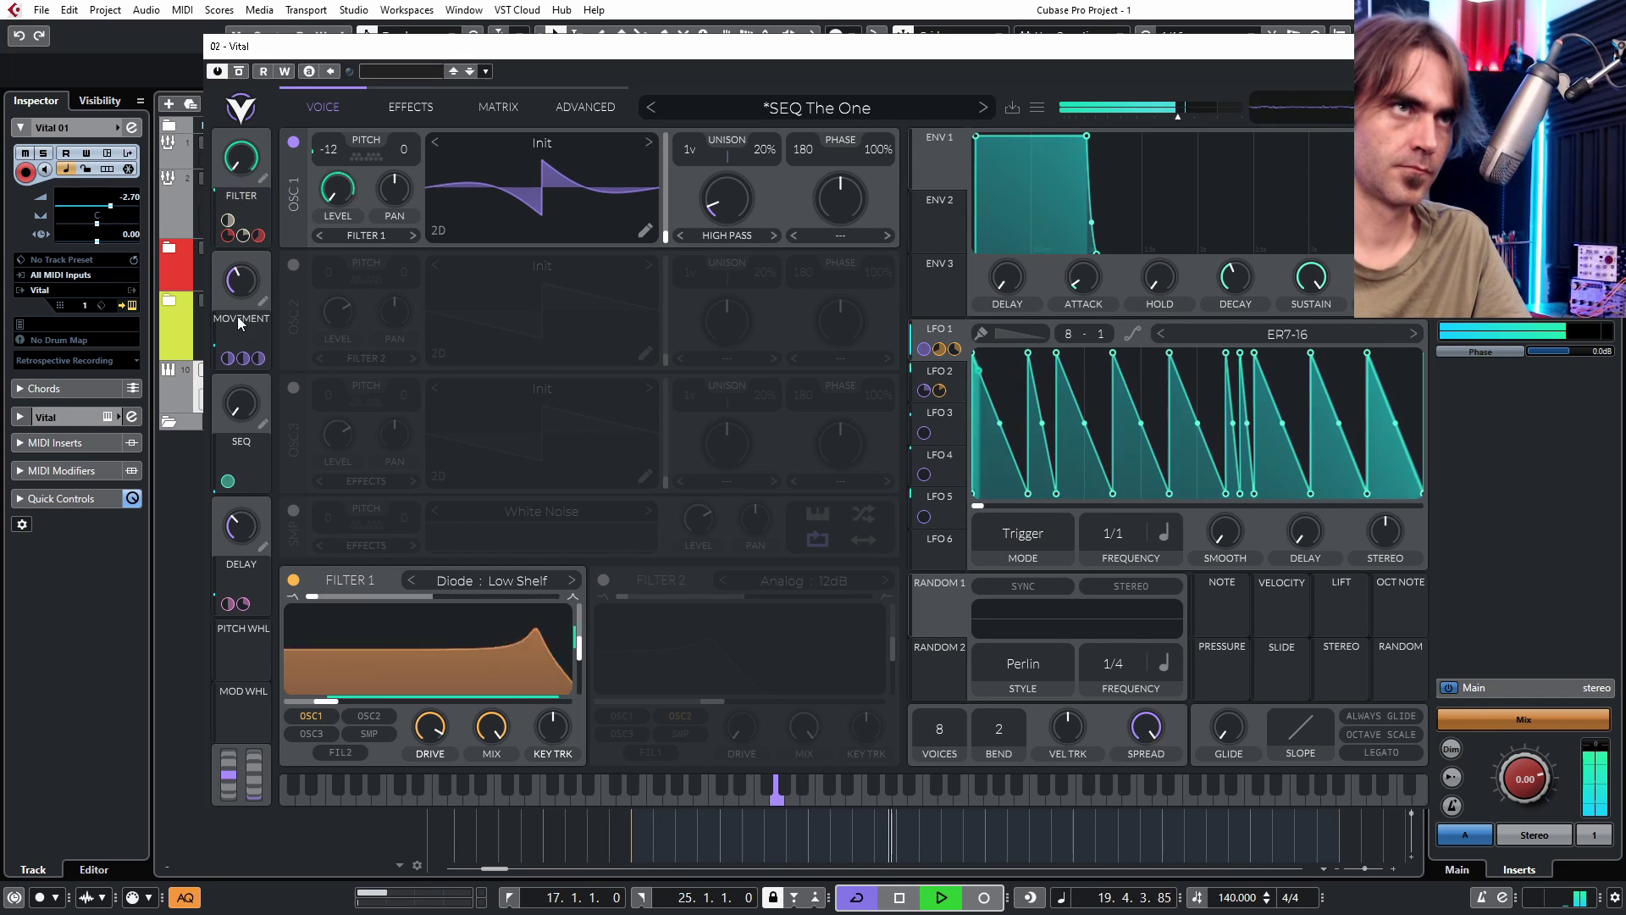
pyautogui.moveTo(251, 281); pyautogui.dragTo(243, 304)
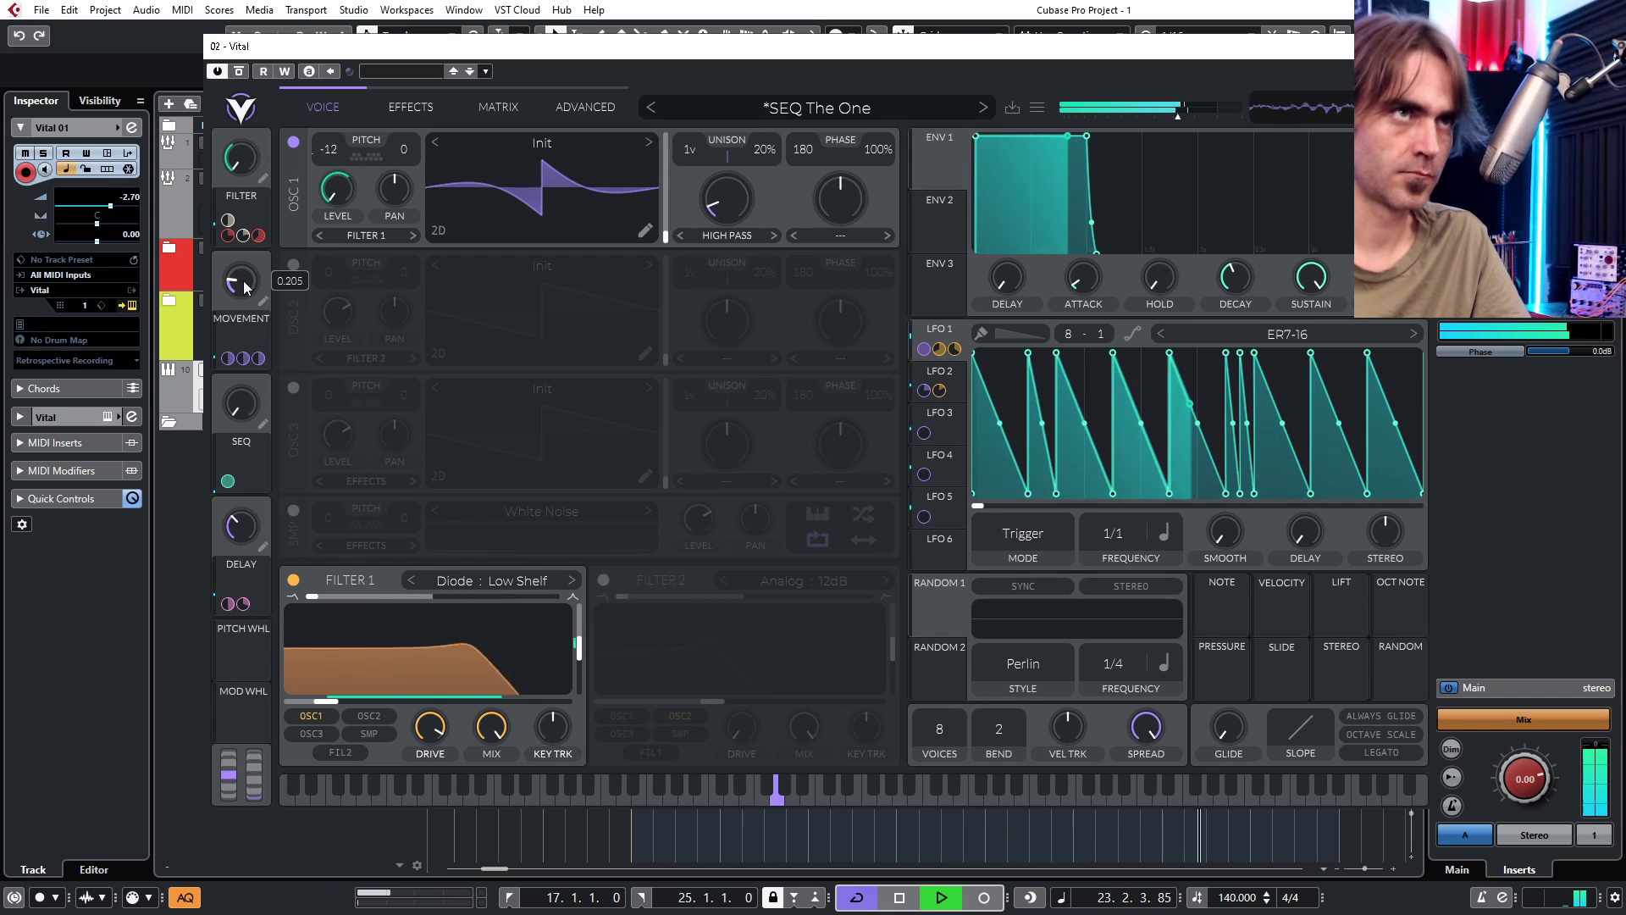
# - Try Vital's SEQ macro at about 0.220 and 0.405 during playback, reset it to its default and stop playback
pyautogui.moveTo(249, 410); pyautogui.dragTo(271, 402)
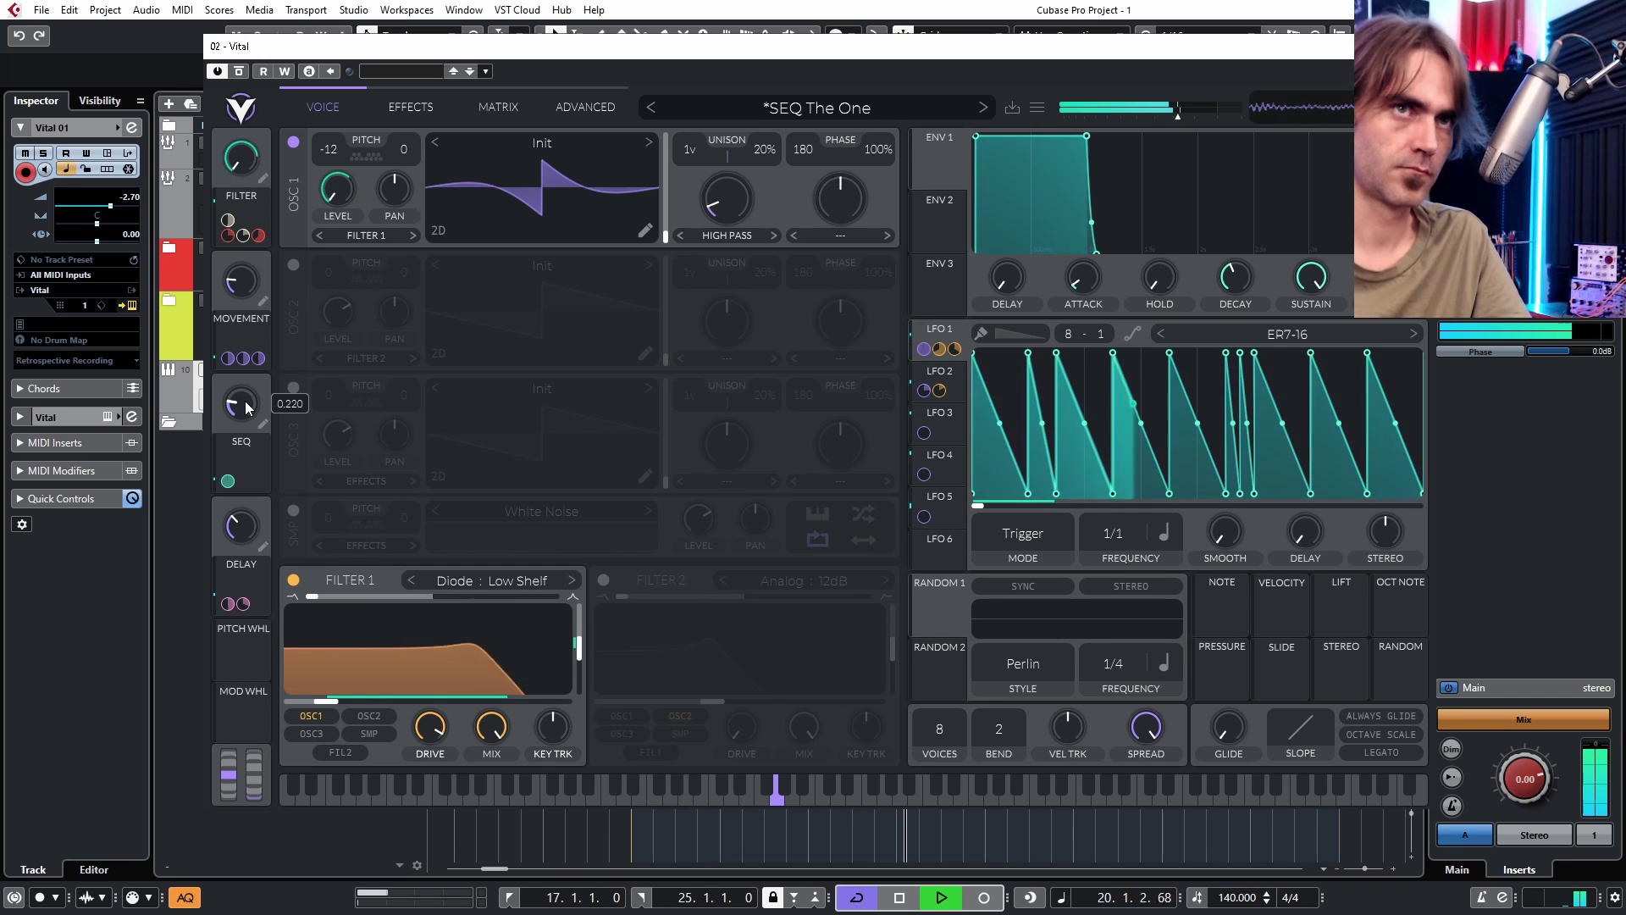
pyautogui.moveTo(246, 408); pyautogui.dragTo(272, 402)
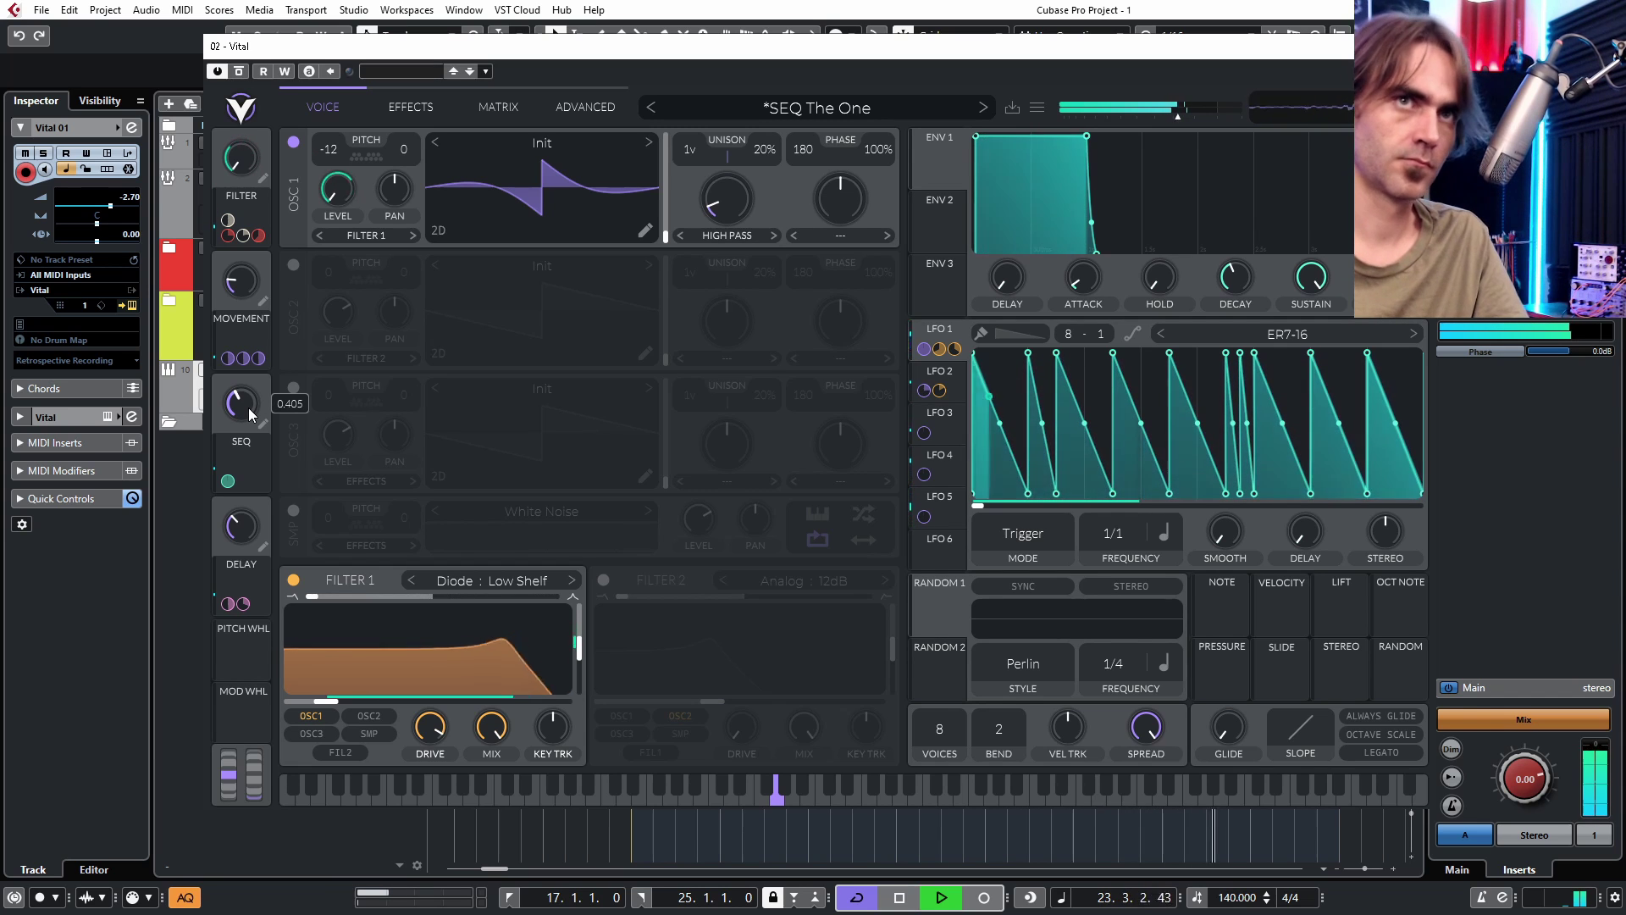
pyautogui.doubleClick(247, 408)
pyautogui.press('space')
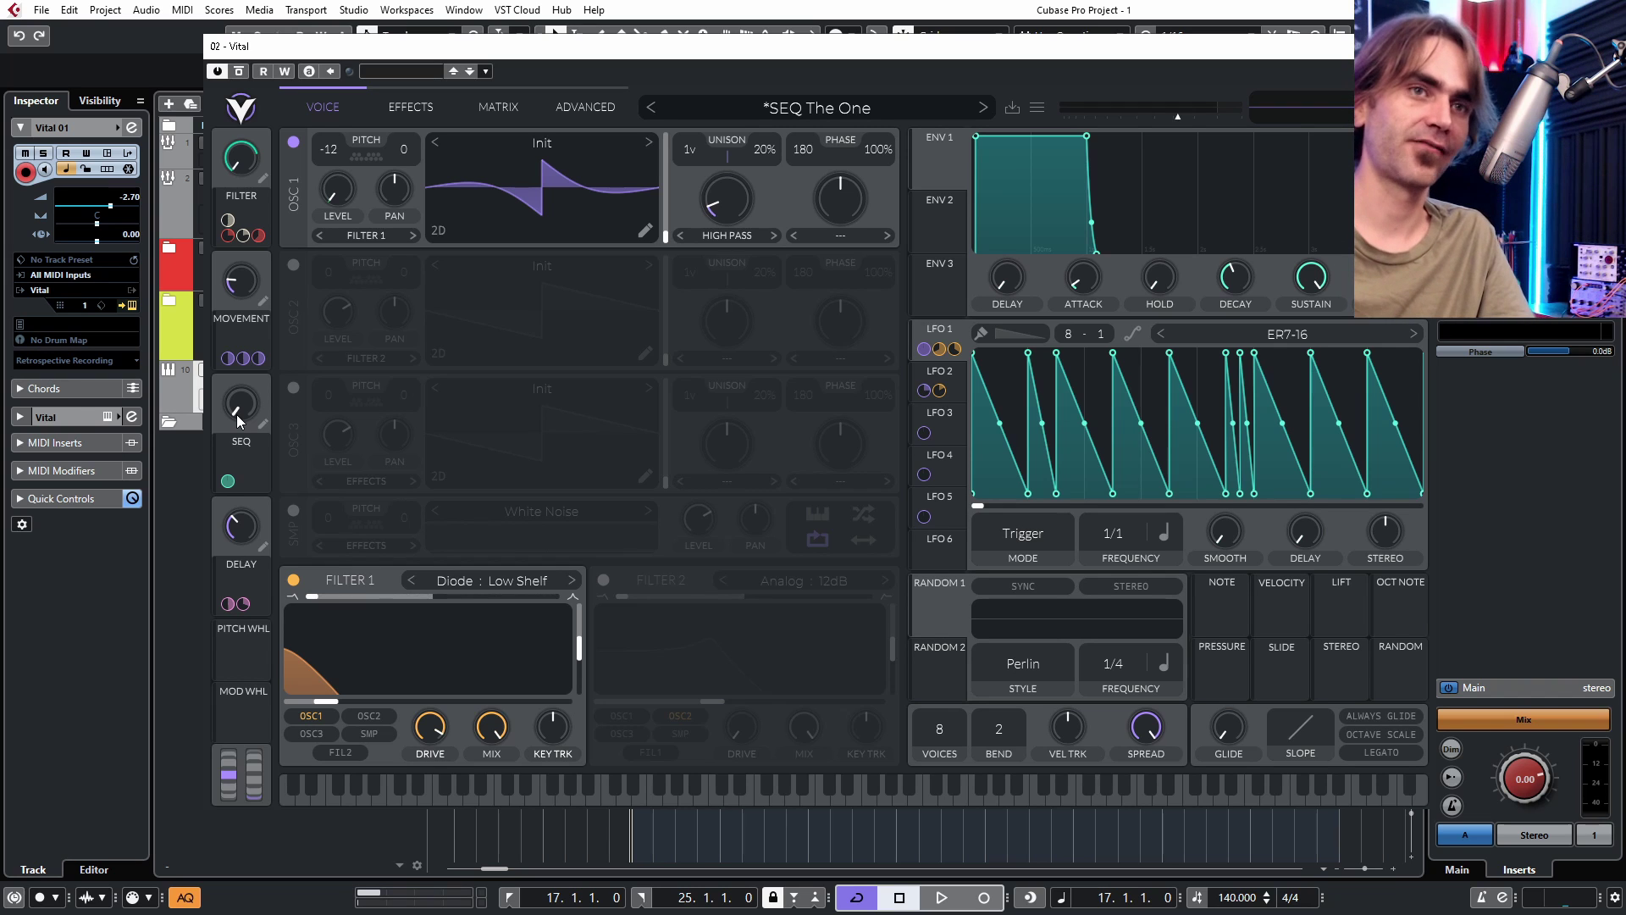
# - Move the Vital window clear of the tracks and expand the Percussion folder
pyautogui.moveTo(1310, 53); pyautogui.dragTo(1221, 534)
pyautogui.hscroll(4, 911, 439)
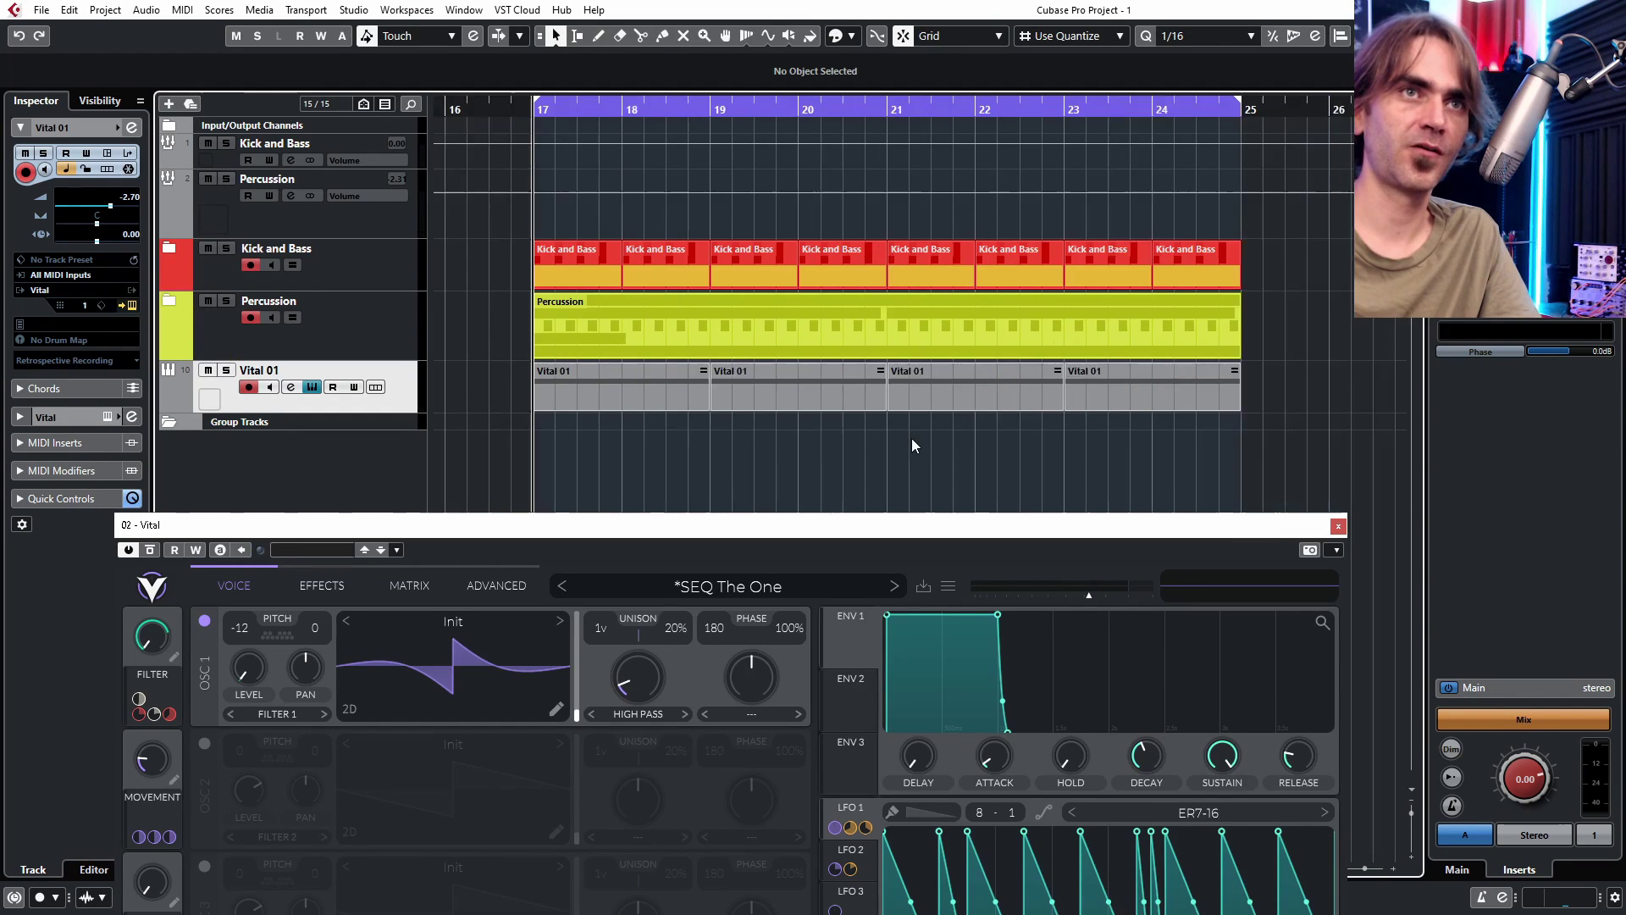
pyautogui.hscroll(-2, 770, 395)
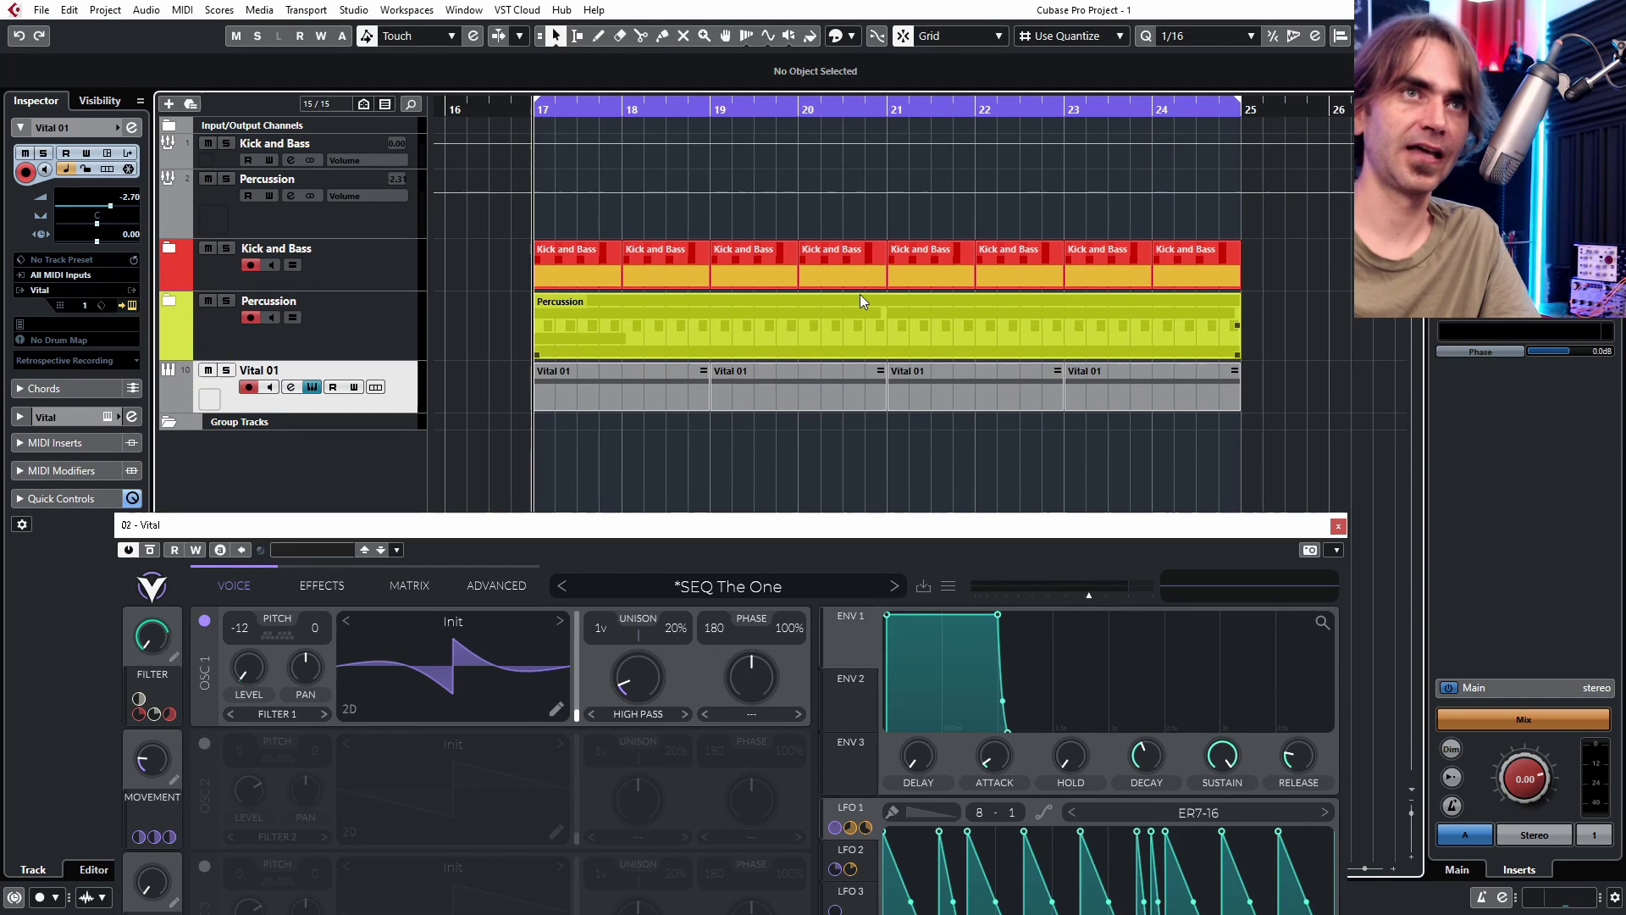
pyautogui.click(1016, 322)
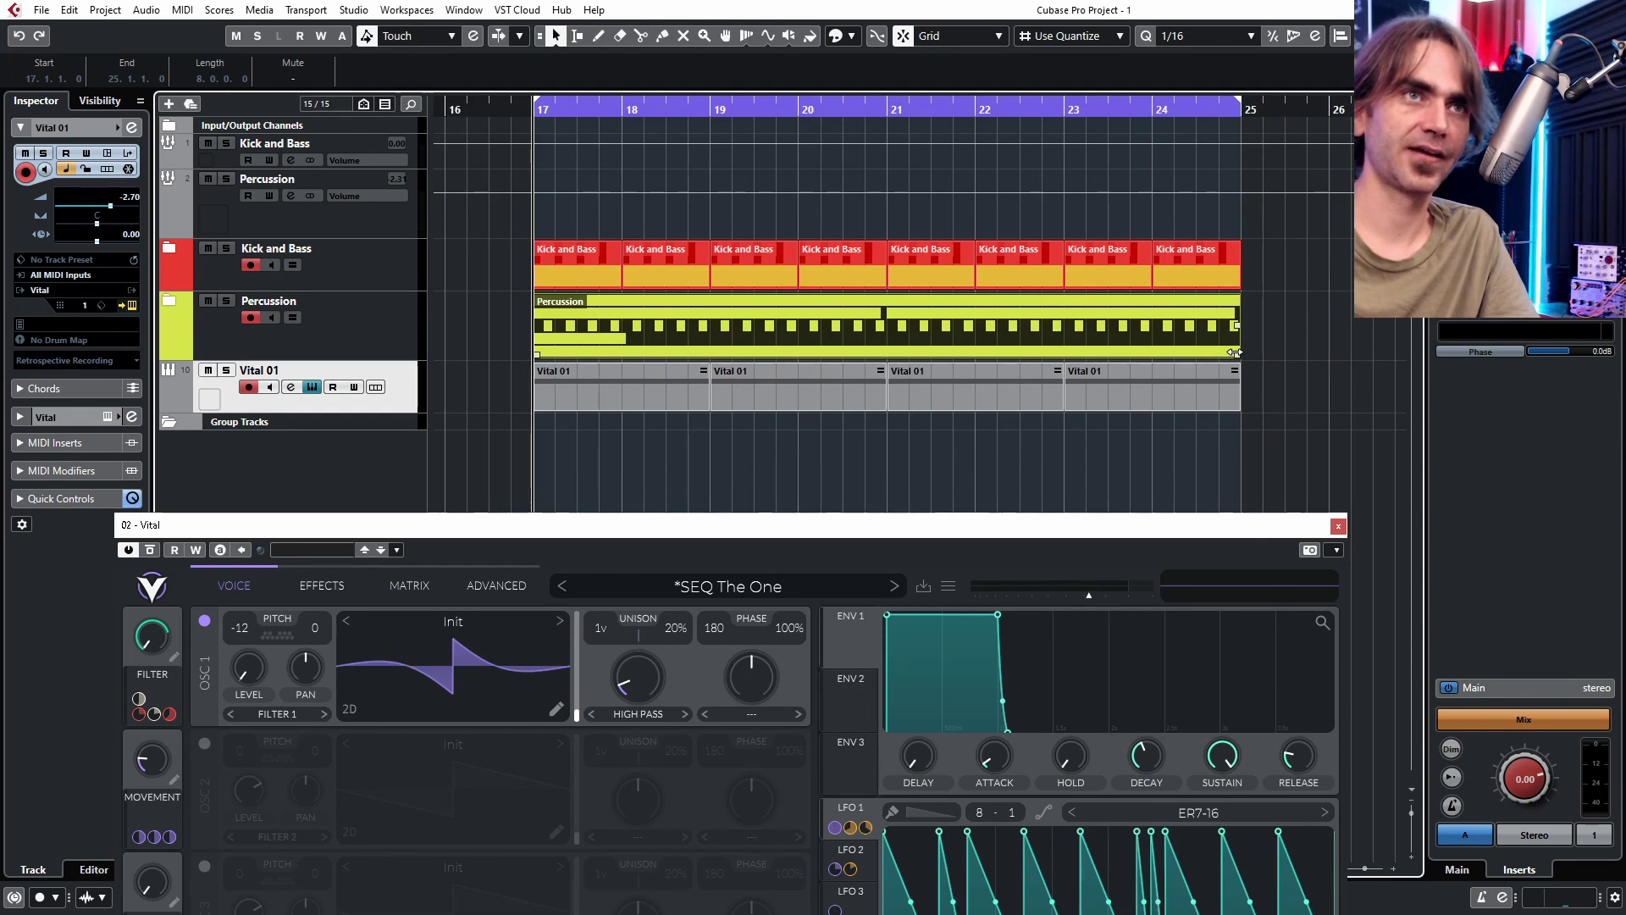
pyautogui.moveTo(1238, 352)
pyautogui.mouseDown()
pyautogui.moveTo(1020, 371)
pyautogui.moveTo(1155, 327)
pyautogui.moveTo(1268, 324)
pyautogui.moveTo(1247, 324)
pyautogui.mouseUp()
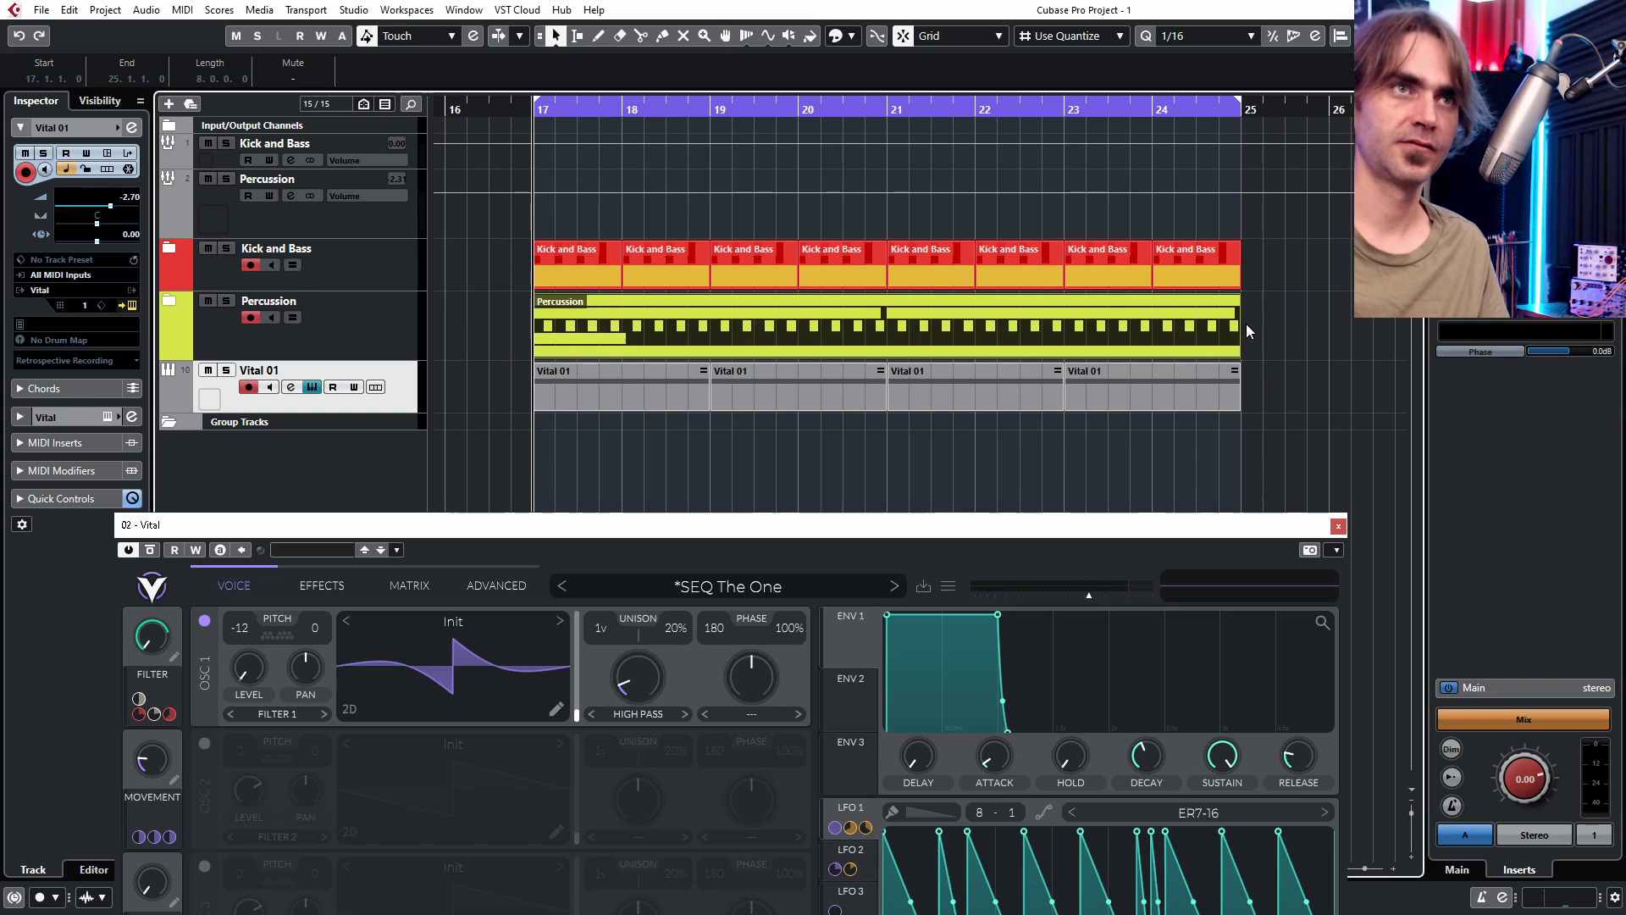
pyautogui.click(166, 300)
# - Expand the Kick and Bass folder and shorten the bass and Stereo Out (R) 01 snare parts before bar 21 to end at 20.4.1
pyautogui.click(860, 271)
pyautogui.scroll(4, 927, 298)
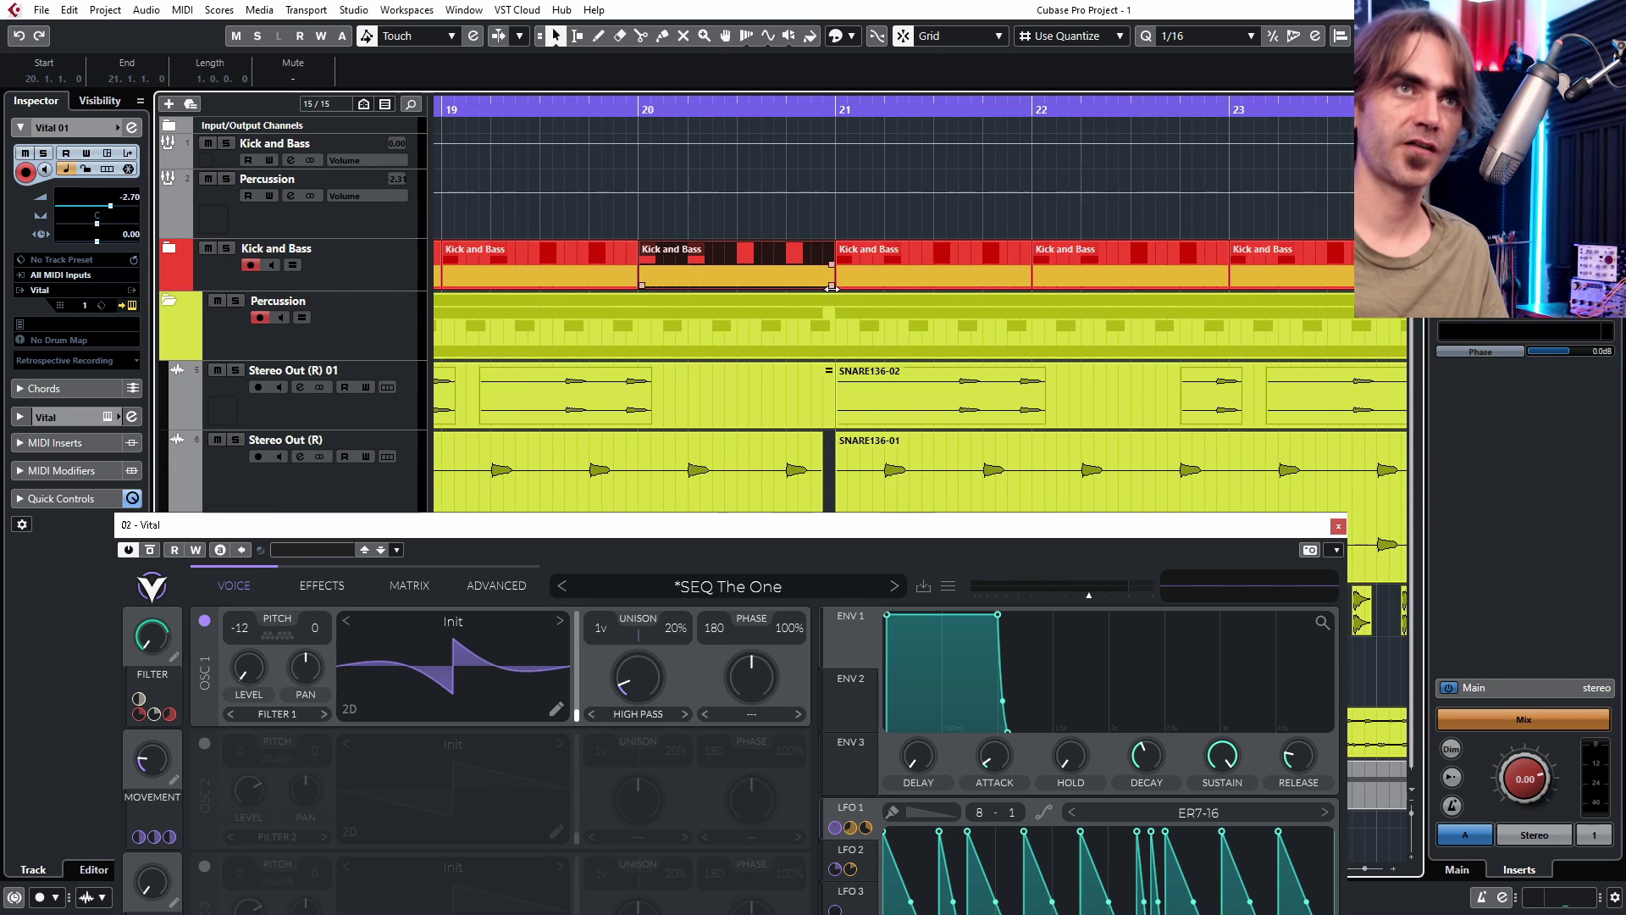
pyautogui.click(193, 271)
pyautogui.click(822, 420)
pyautogui.moveTo(831, 422); pyautogui.dragTo(786, 425)
pyautogui.scroll(-2, 828, 361)
pyautogui.click(807, 415)
pyautogui.scroll(-3, 834, 444)
pyautogui.moveTo(835, 526); pyautogui.dragTo(837, 914)
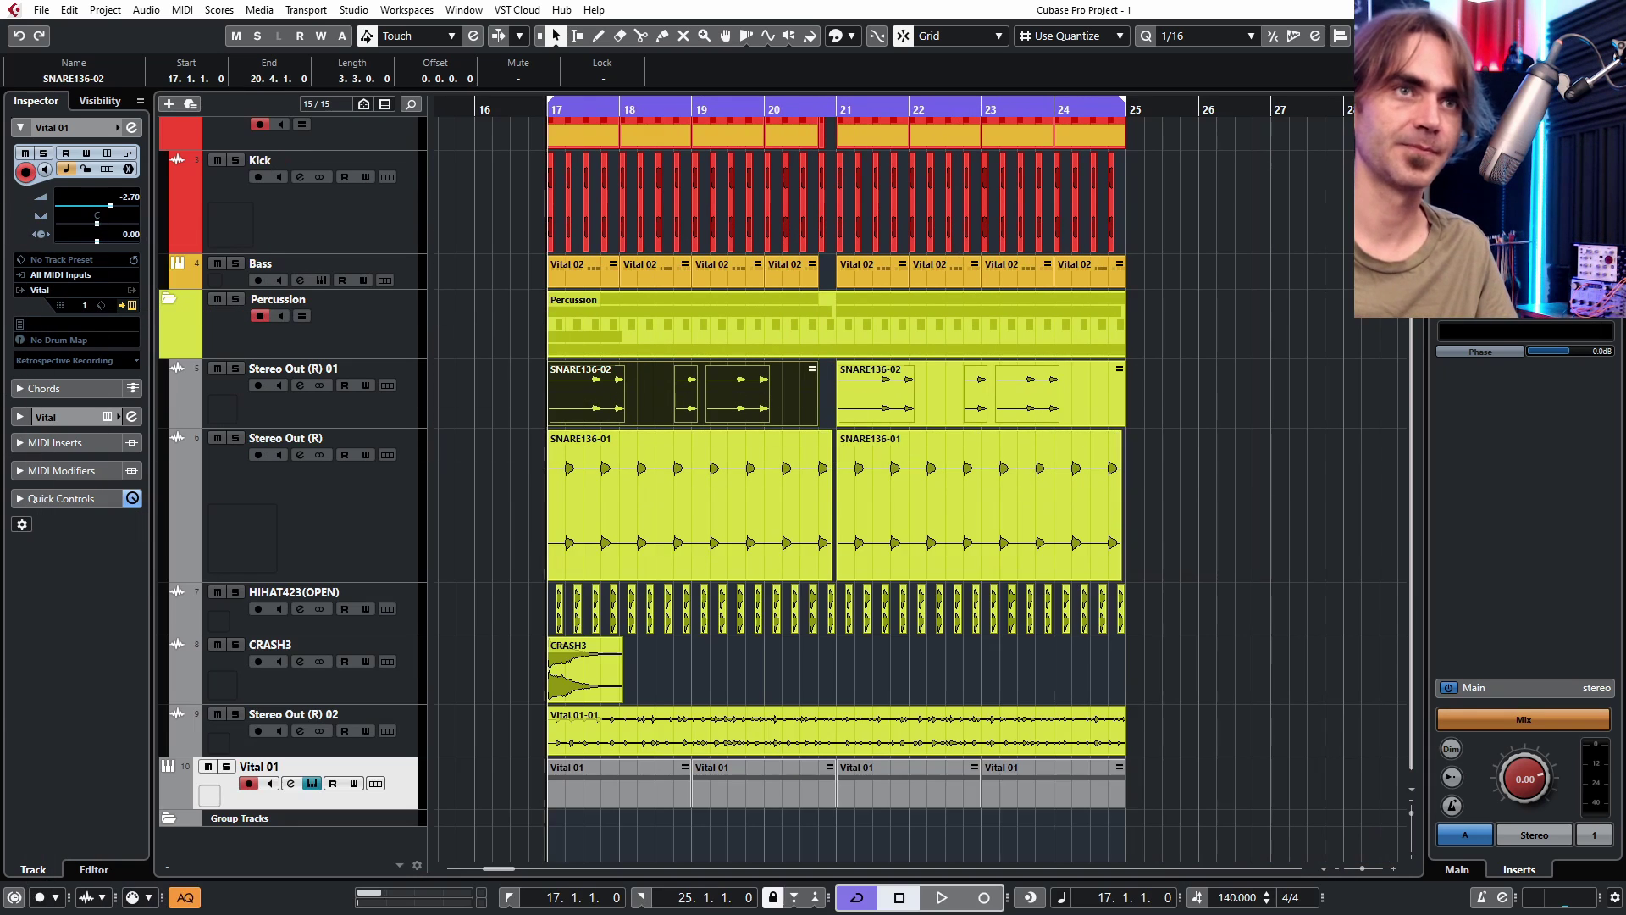
pyautogui.scroll(3, 822, 551)
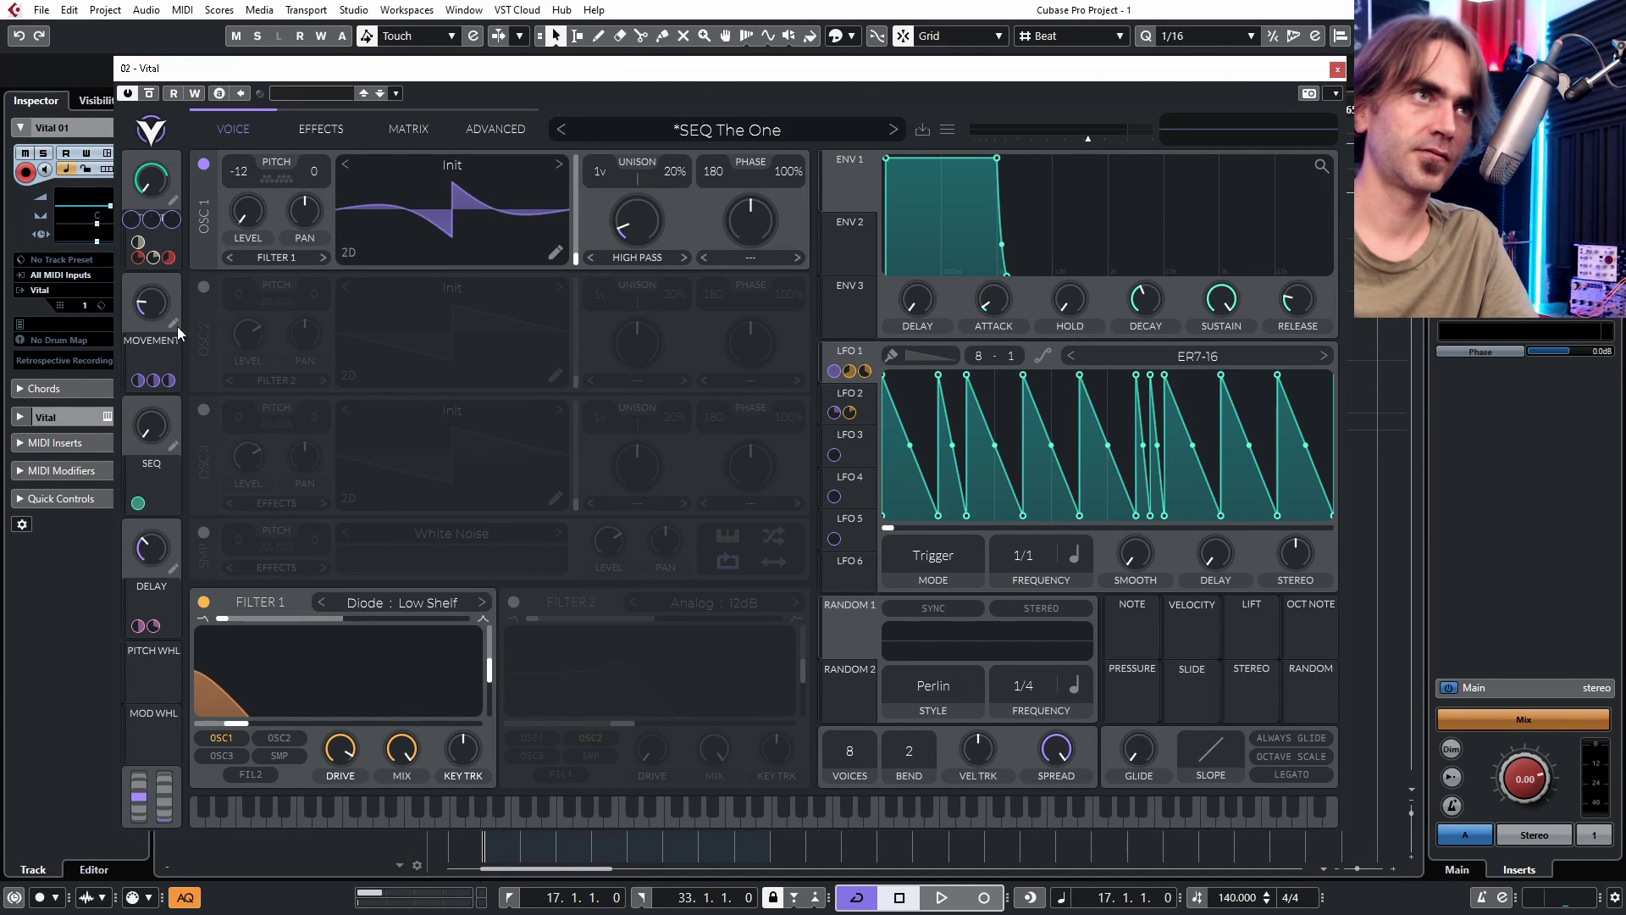
# - Record Vital's SEQ macro automation during playback, stepping it up to 0.31 at bar 21, 0.425 at bar 25 and 0.615 at bar 29
pyautogui.click(195, 93)
pyautogui.press('space')
pyautogui.moveTo(203, 68); pyautogui.dragTo(906, 75)
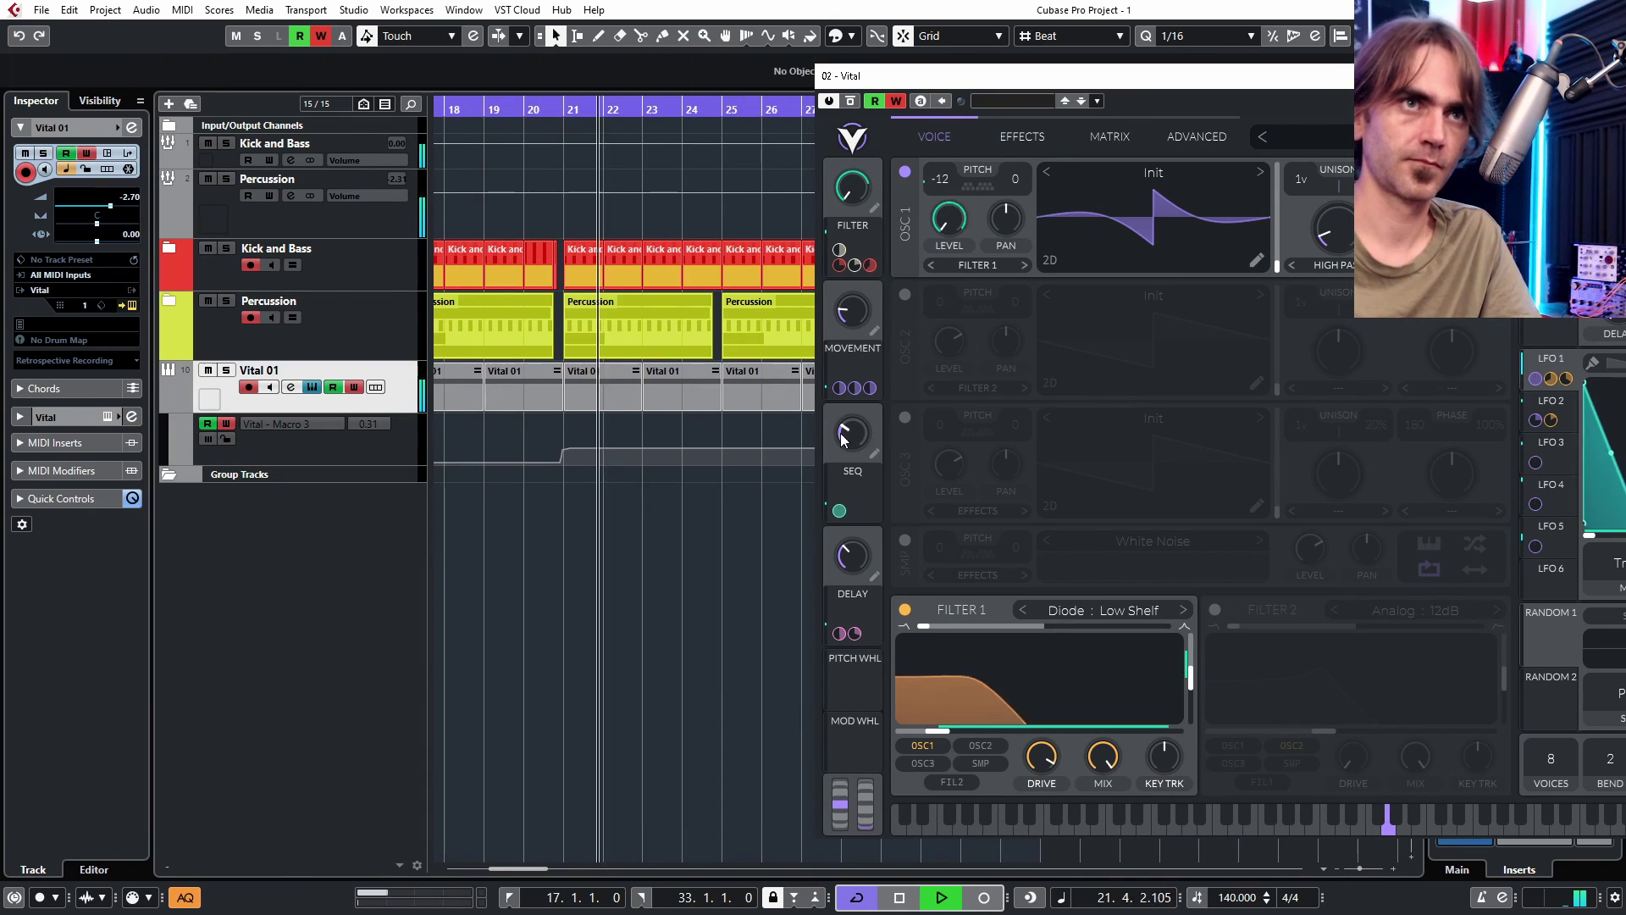
pyautogui.moveTo(843, 440); pyautogui.dragTo(858, 440)
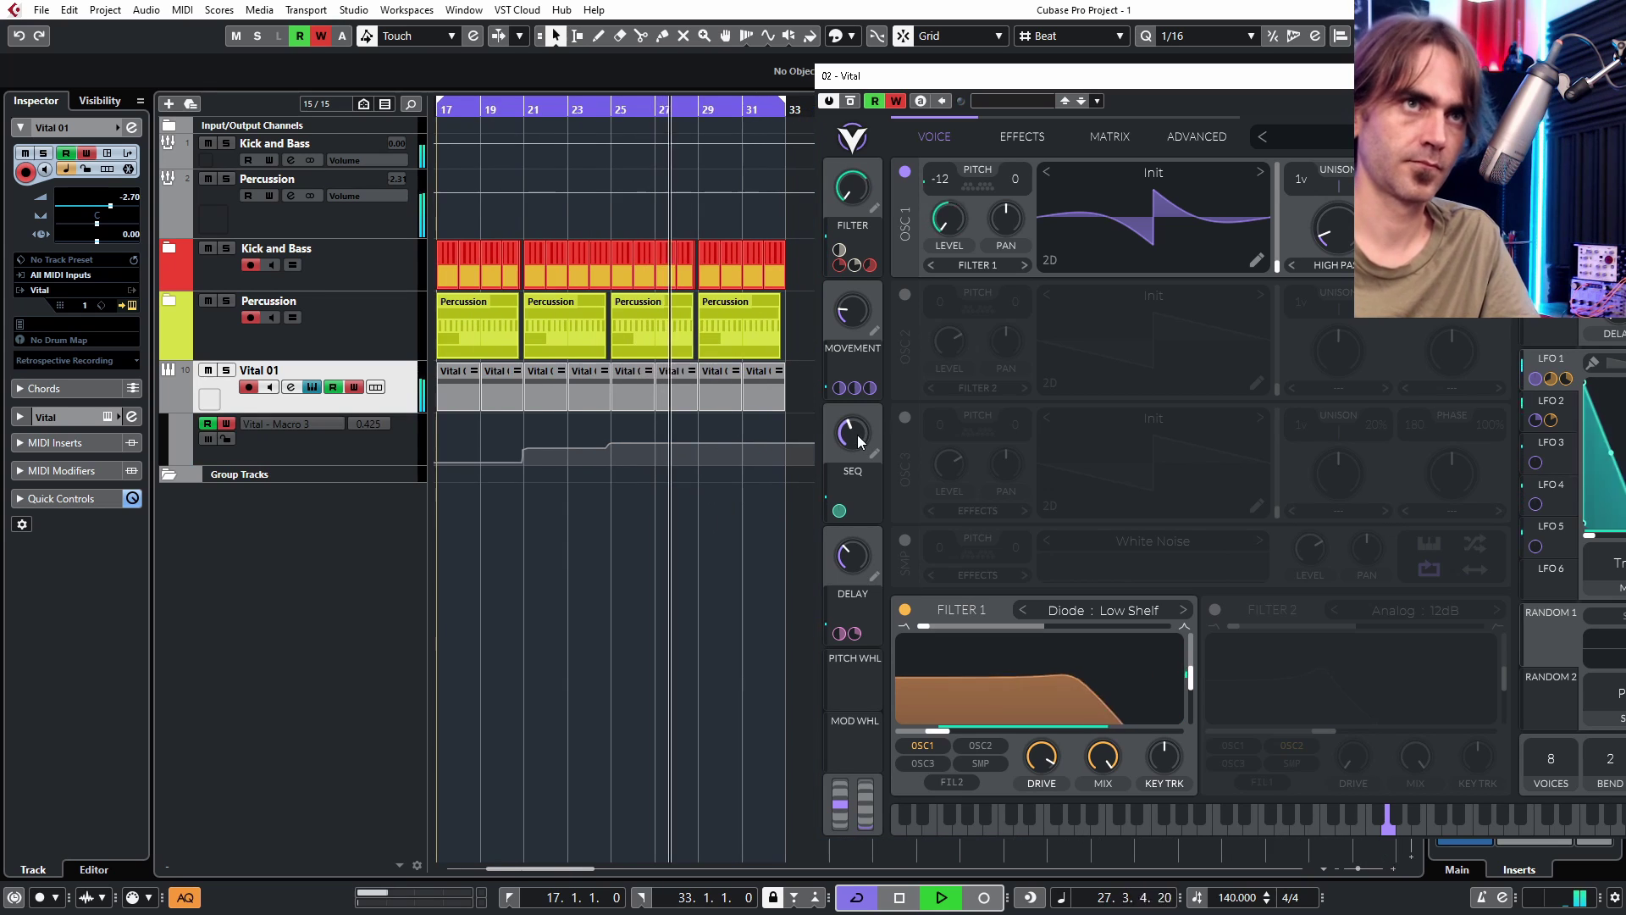
pyautogui.scroll(-2, 794, 575)
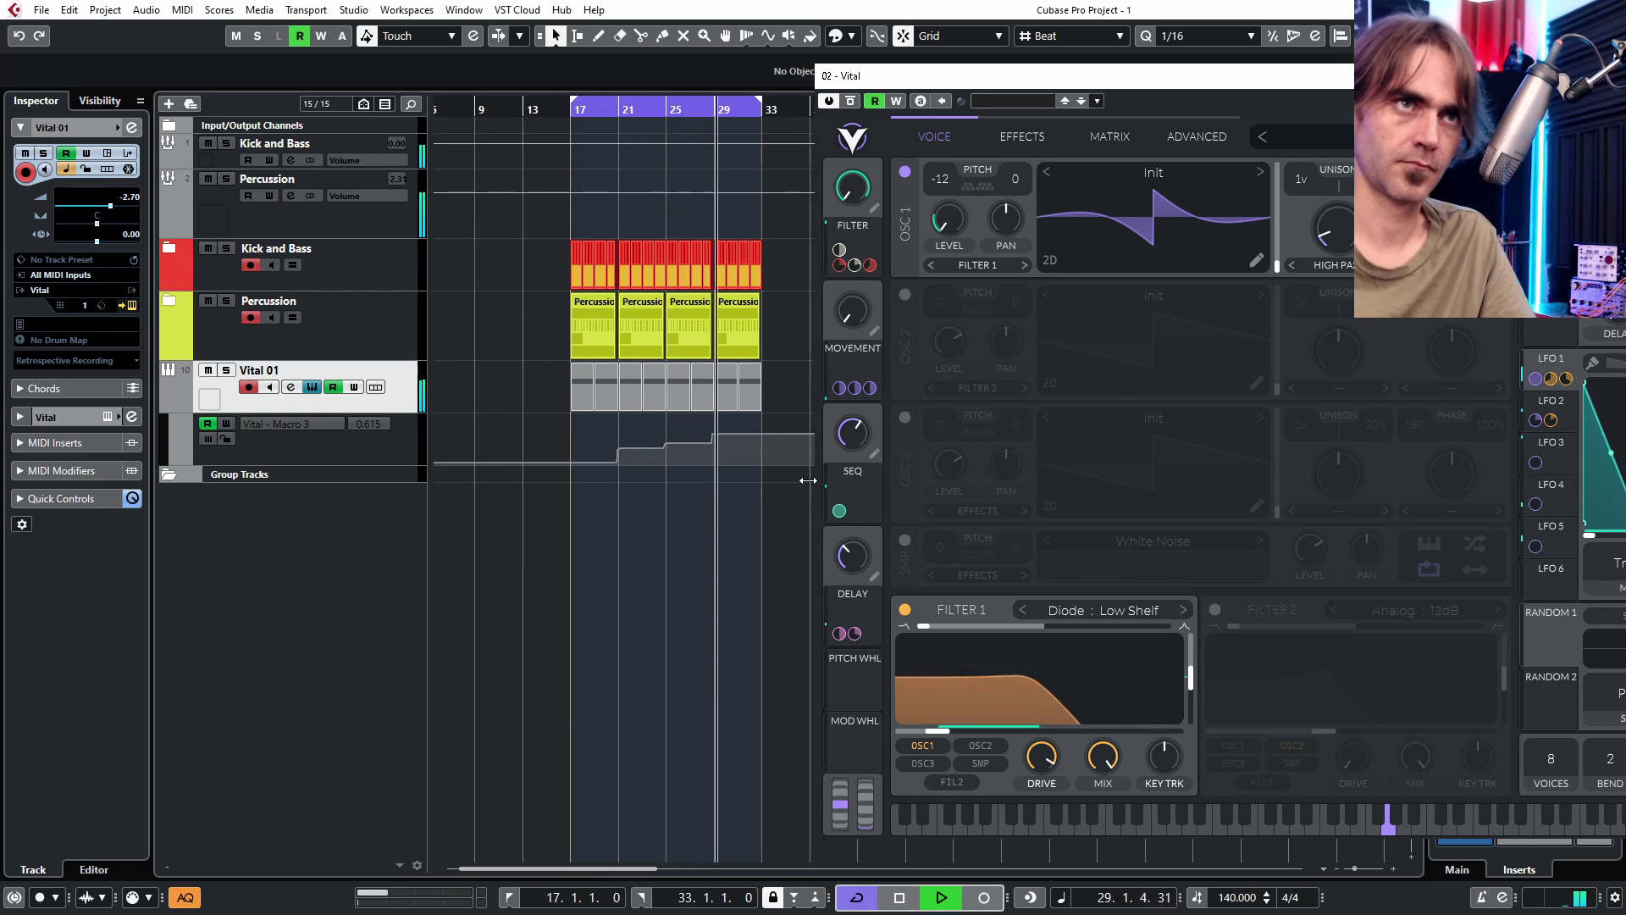
# - Record stepped Movement macro increases and a Filter macro sweep near the loop's end, using Vital's automation writing, and switch writing off
pyautogui.press('w')
pyautogui.click(860, 320)
pyautogui.moveTo(861, 319); pyautogui.dragTo(852, 284)
pyautogui.scroll(-3, 745, 577)
pyautogui.hscroll(3, 744, 577)
pyautogui.moveTo(853, 189); pyautogui.dragTo(857, 186)
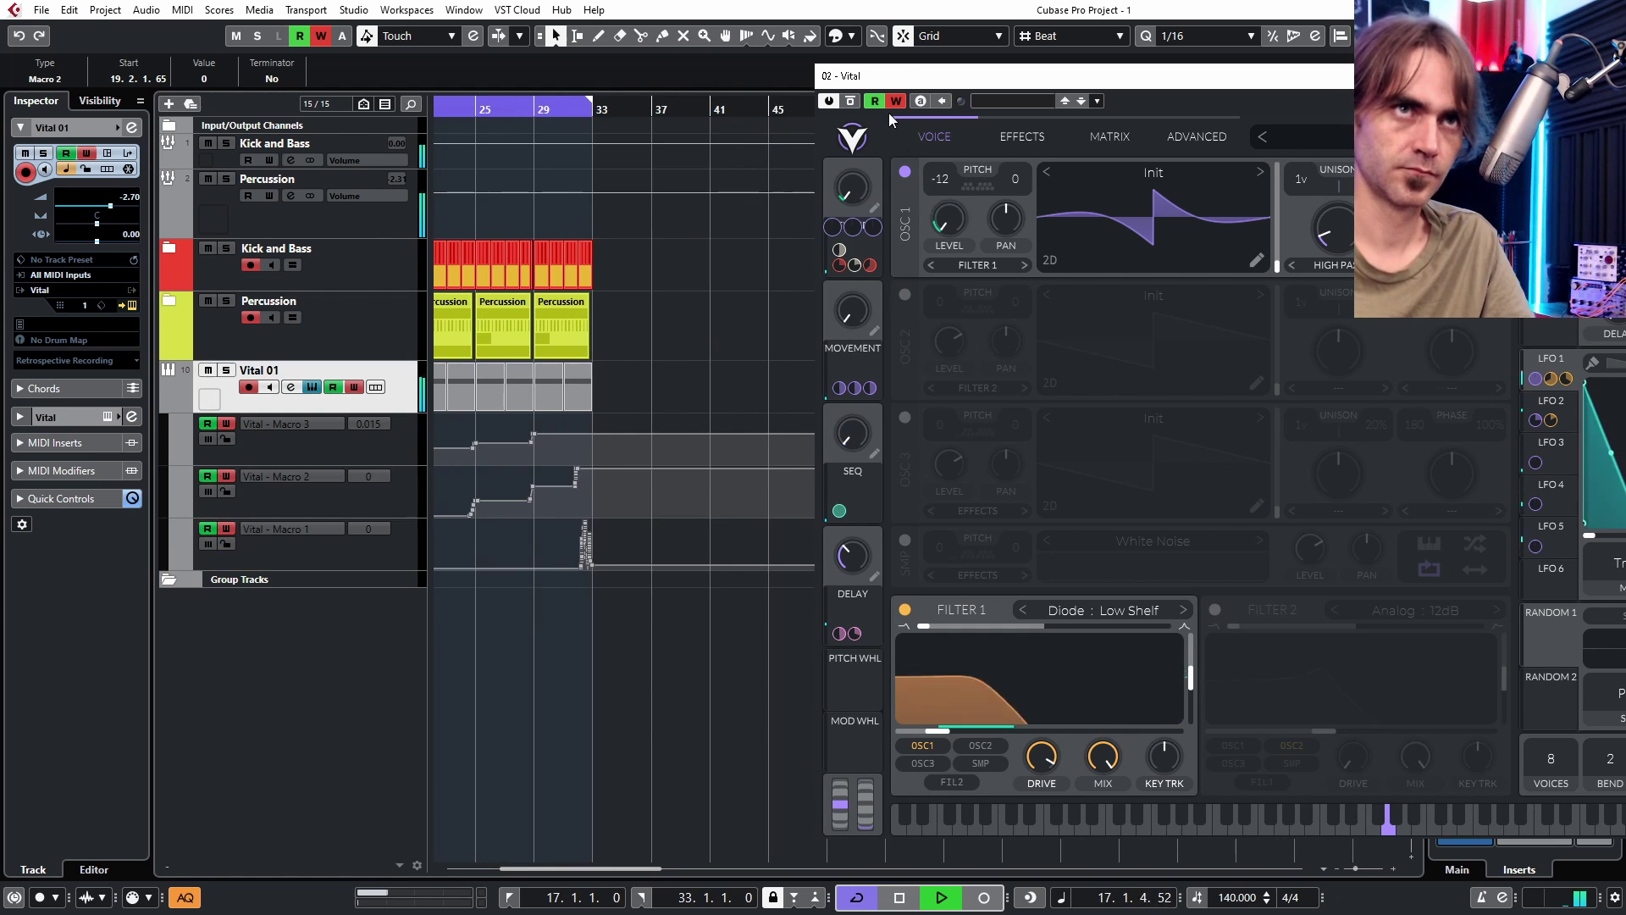
pyautogui.click(896, 101)
# - Examine the recorded Macro 1, Macro 2 and Macro 3 automation curves across the loop during playback
pyautogui.hscroll(-2, 602, 563)
pyautogui.scroll(3, 593, 559)
pyautogui.click(524, 516)
pyautogui.scroll(3, 610, 667)
pyautogui.hscroll(9, 609, 667)
pyautogui.hscroll(-3, 629, 640)
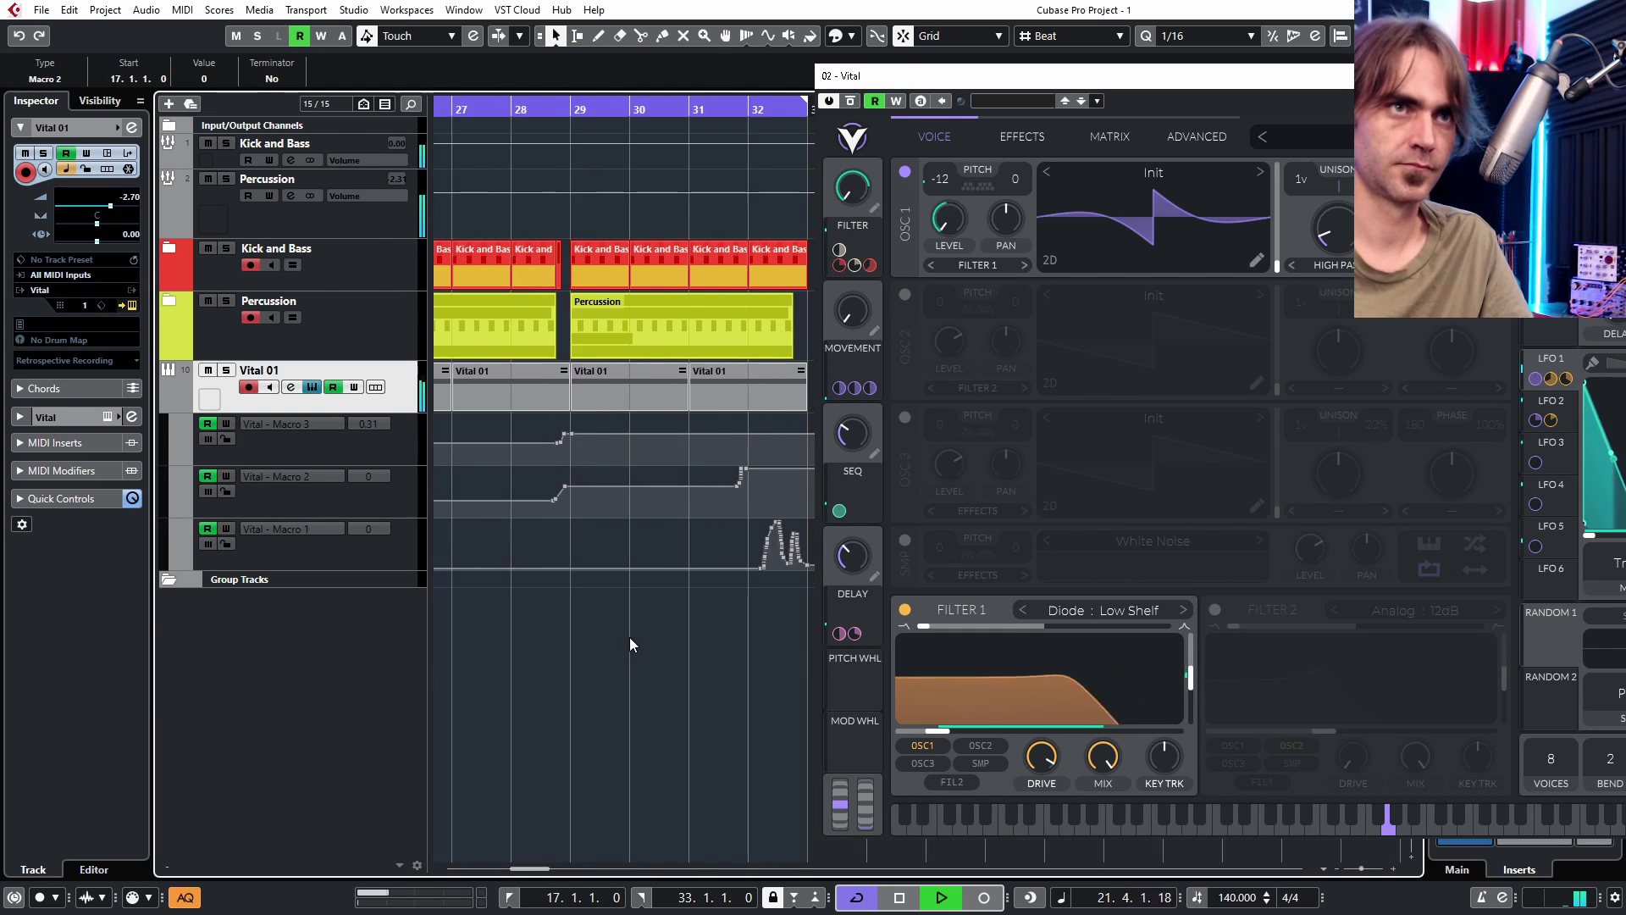
pyautogui.scroll(-5, 636, 652)
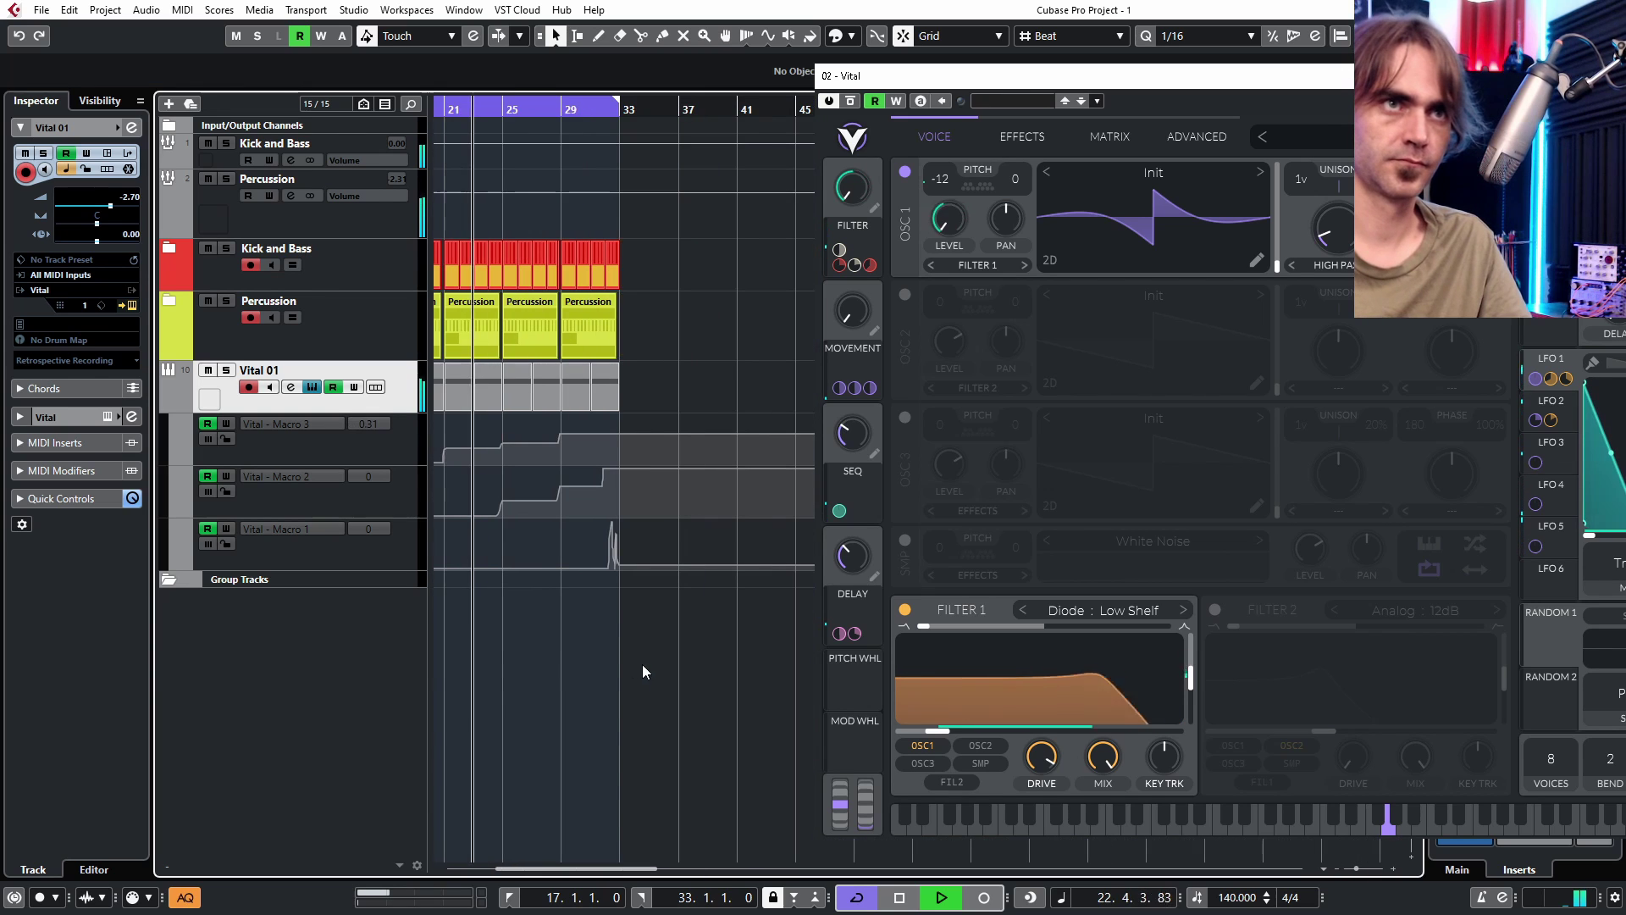
# - Hide Vital 01's automation lanes, clear the Vital window off the arrangement and stop playback
pyautogui.click(166, 405)
pyautogui.moveTo(1075, 75); pyautogui.dragTo(0, 17)
pyautogui.click(742, 562)
pyautogui.scroll(2, 742, 562)
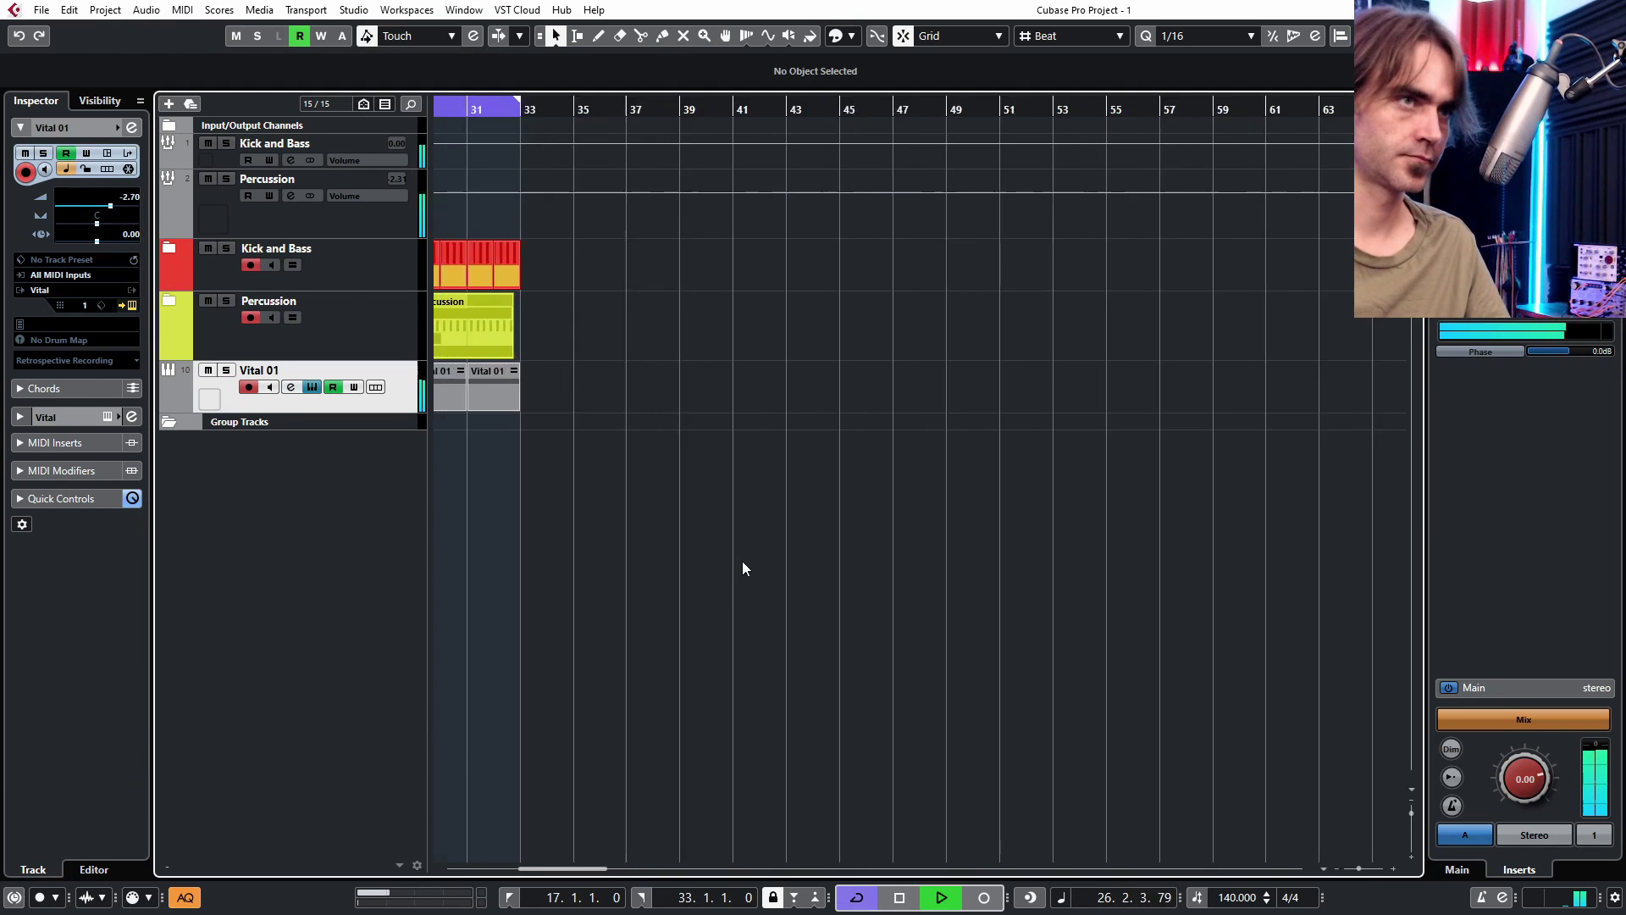
pyautogui.scroll(3, 742, 563)
pyautogui.hscroll(-7, 714, 582)
pyautogui.scroll(-2, 714, 582)
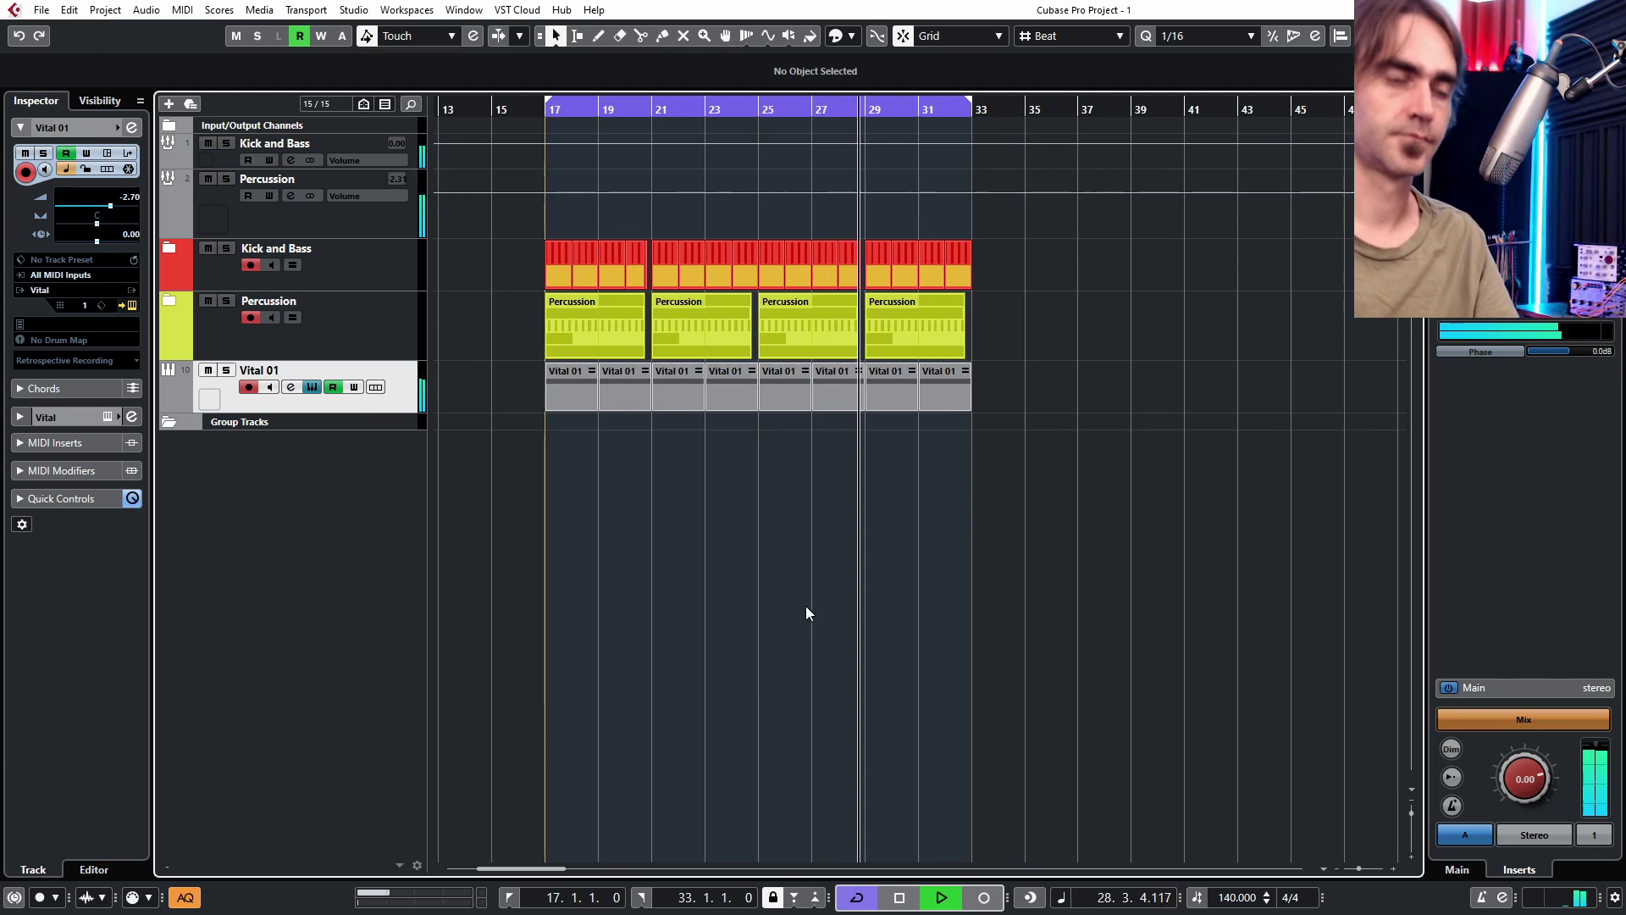
pyautogui.rightClick(302, 504)
pyautogui.click(615, 619)
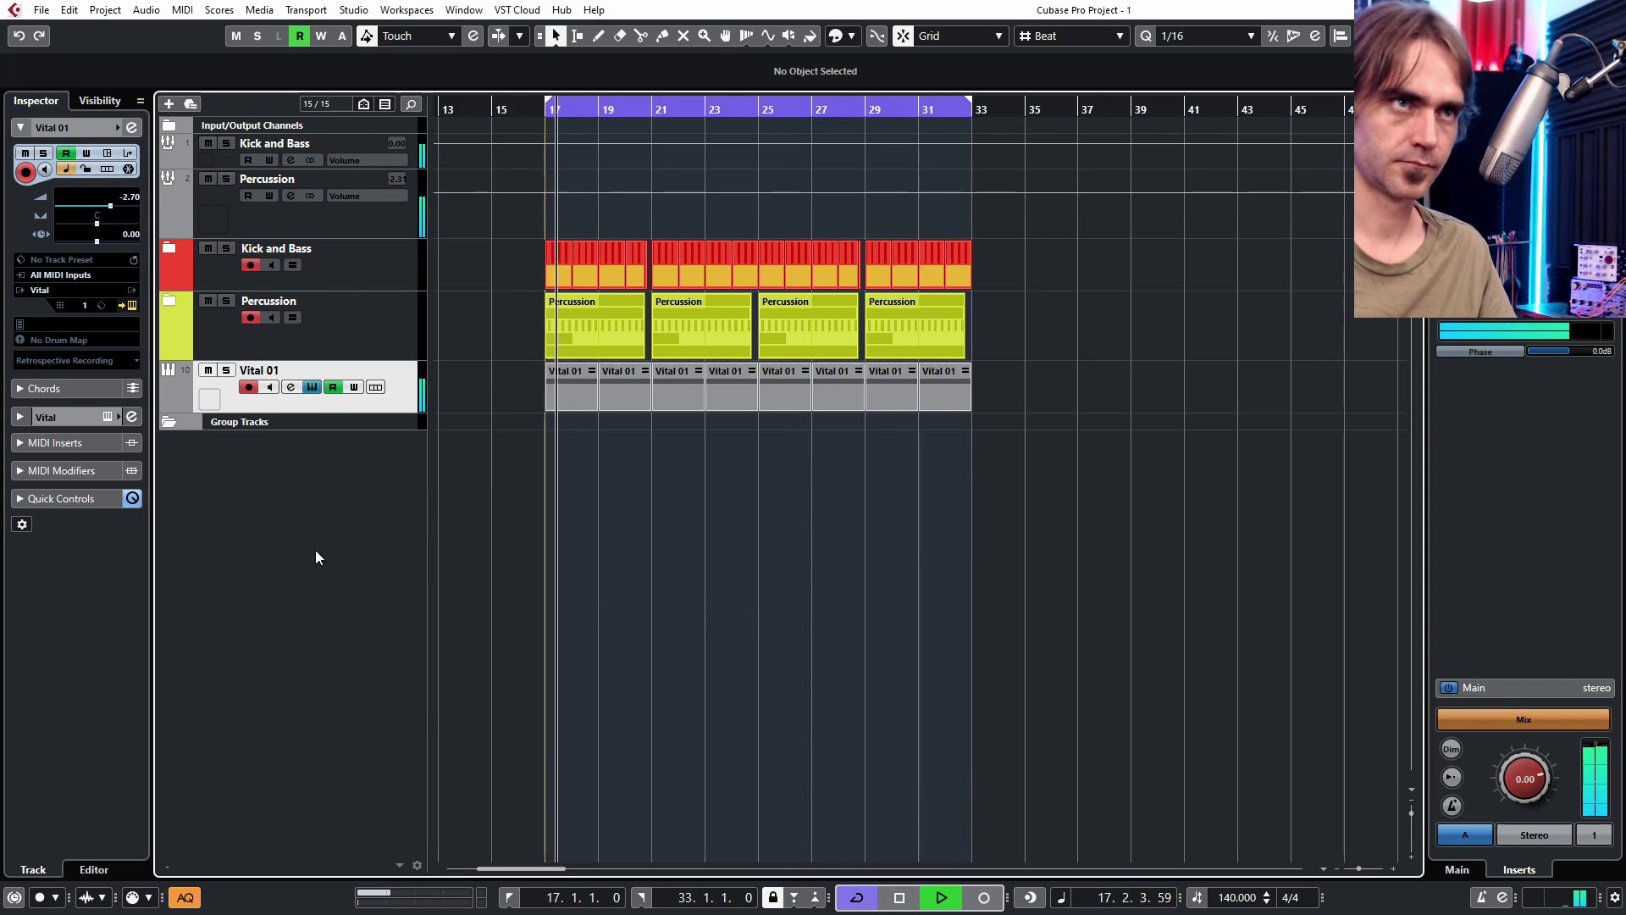
pyautogui.press('space')
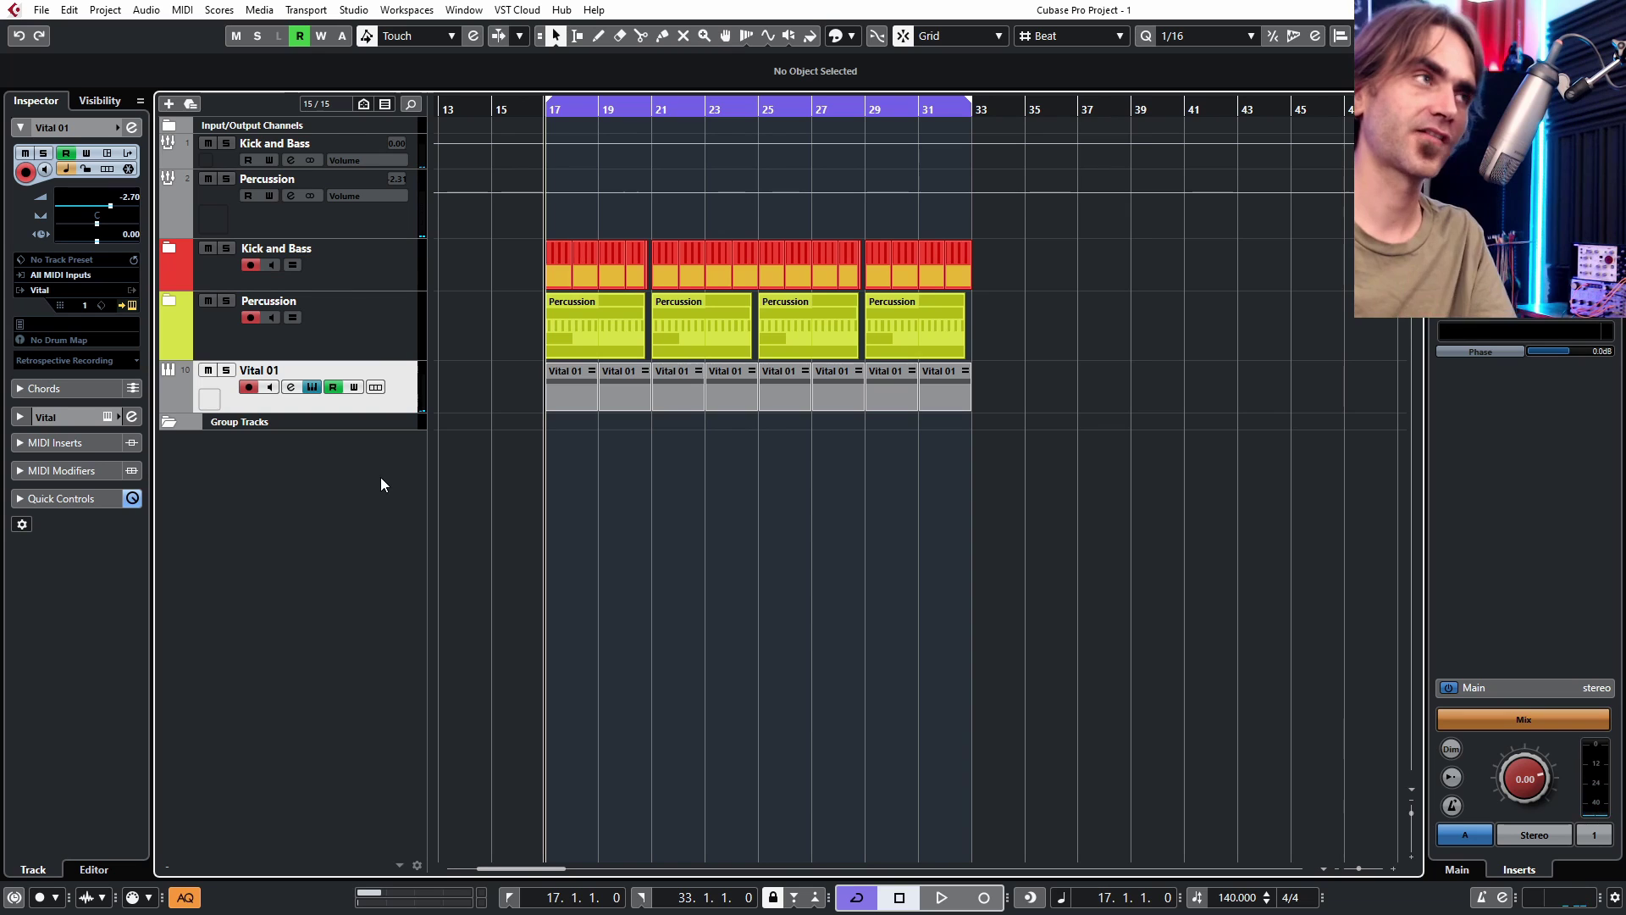
# - Add a Vital instrument track below Vital 01 and create an empty part on it from bar 17 to bar 33
pyautogui.rightClick(398, 395)
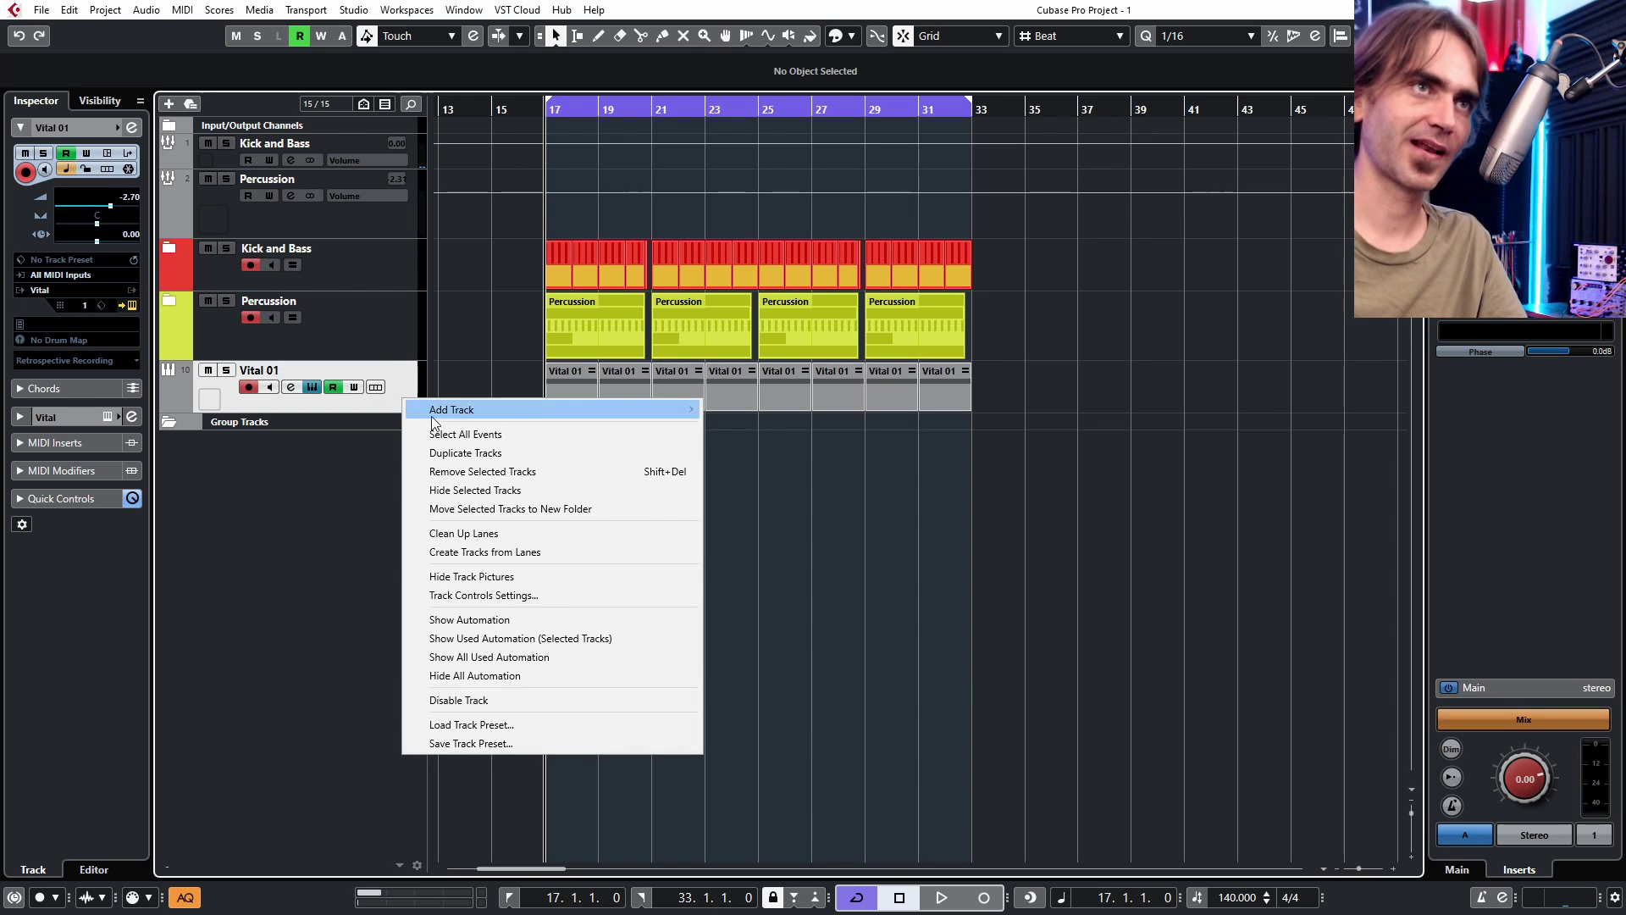
pyautogui.moveTo(471, 412)
pyautogui.click(752, 428)
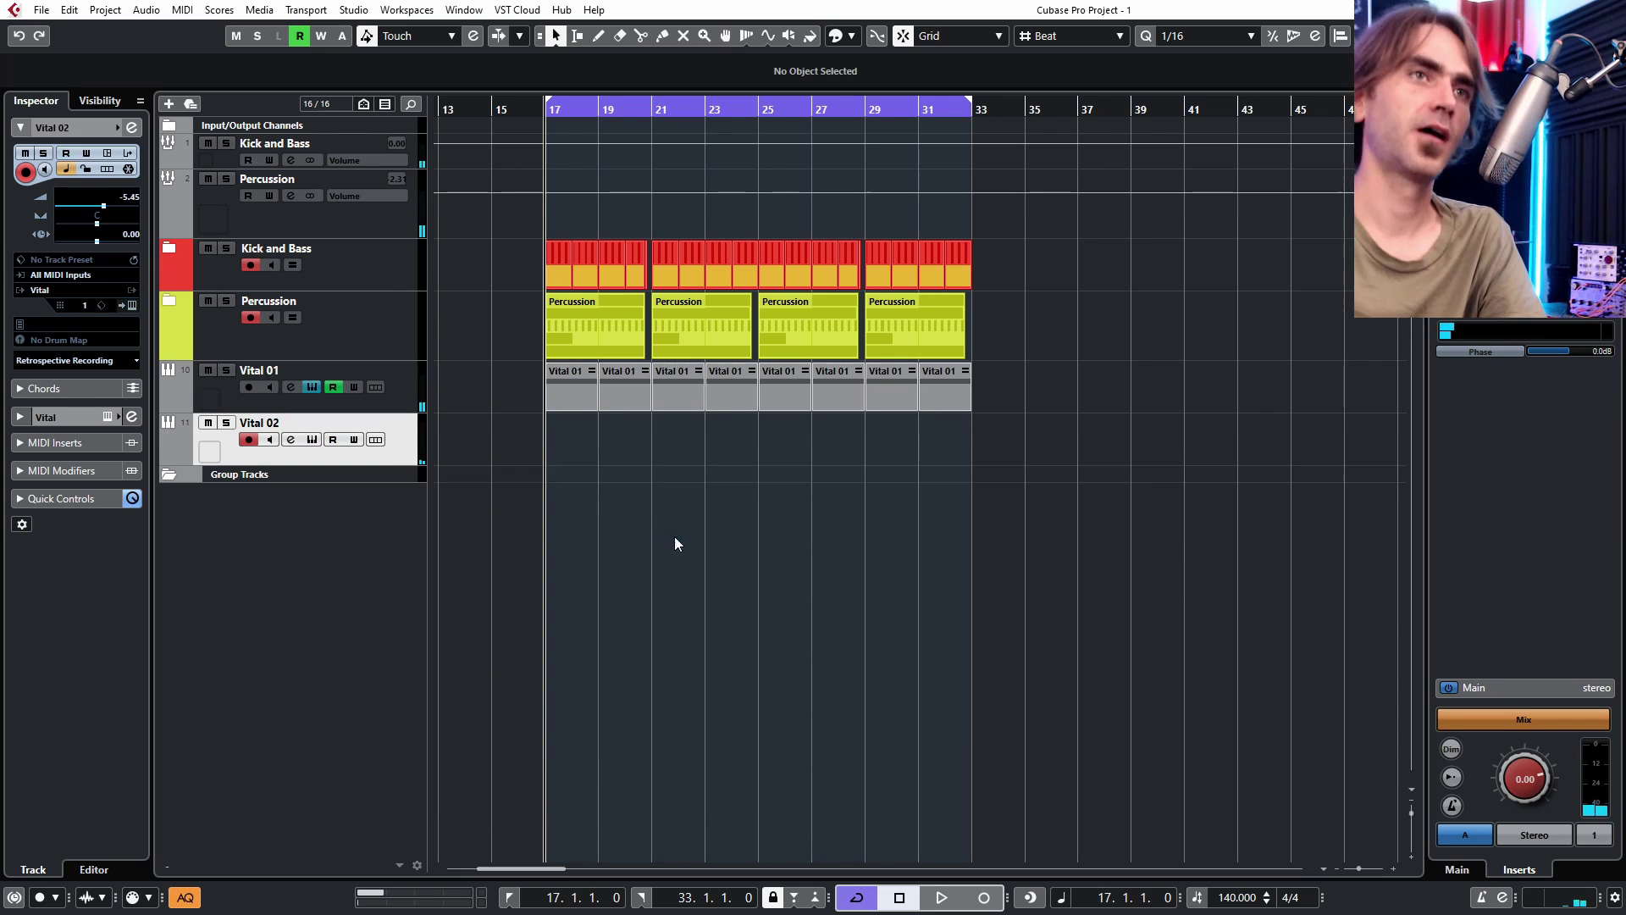
pyautogui.doubleClick(558, 455)
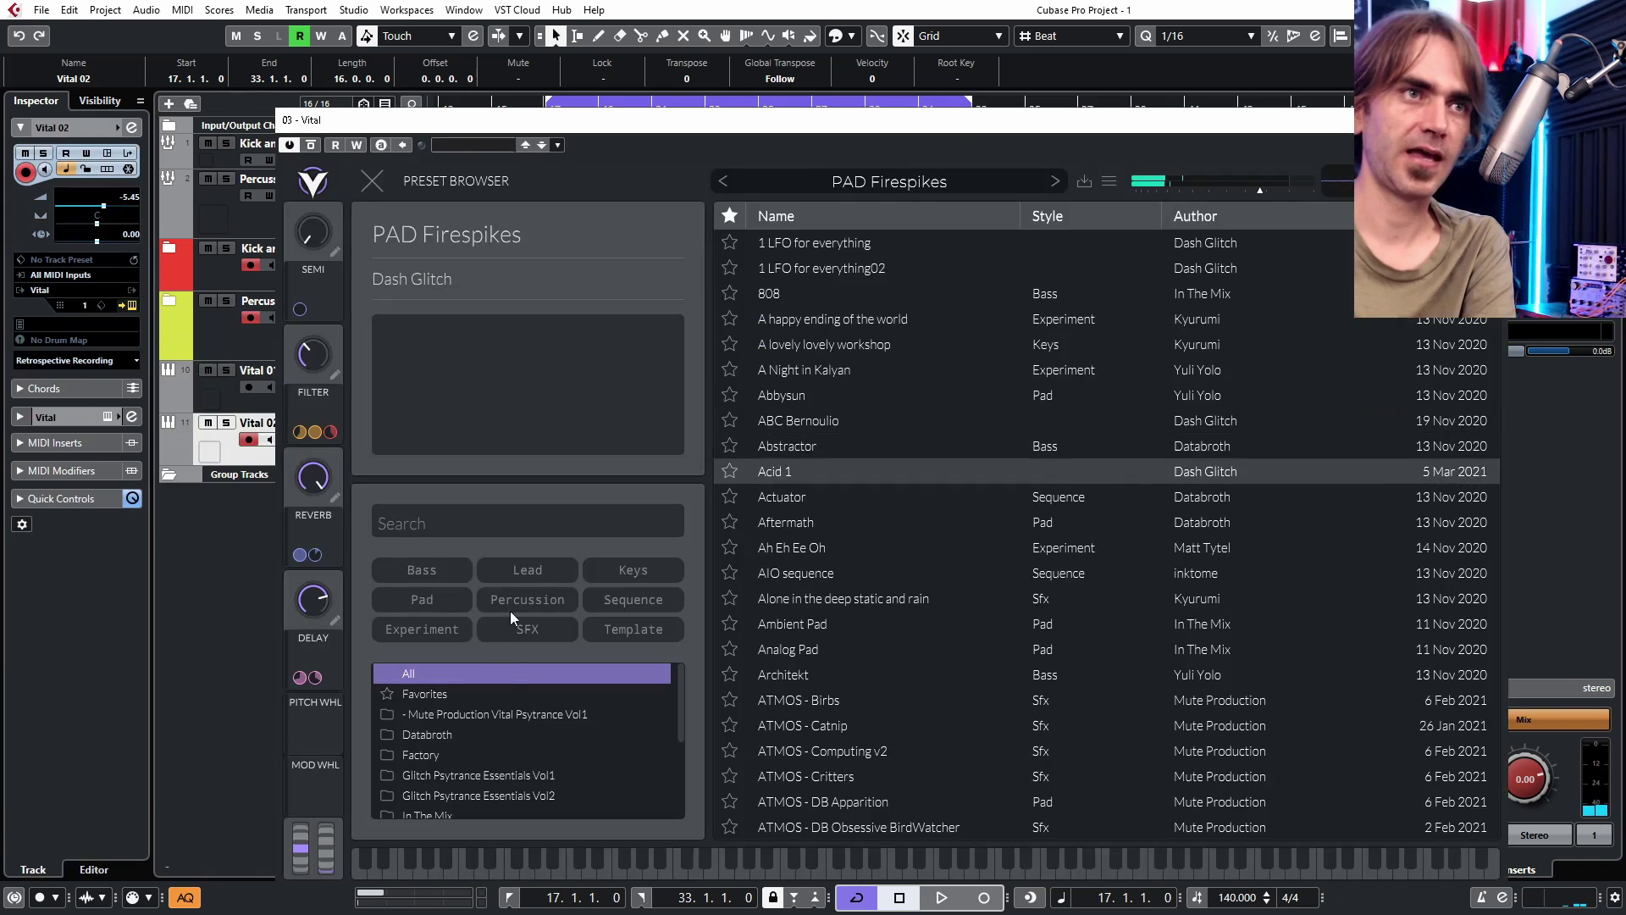
# - Audition PAD Reishi from Glitch Psytrance Essentials Vol2, load PAD Firespikes on Vital 02 and close the plug-in window
pyautogui.click(478, 795)
pyautogui.scroll(-5, 800, 535)
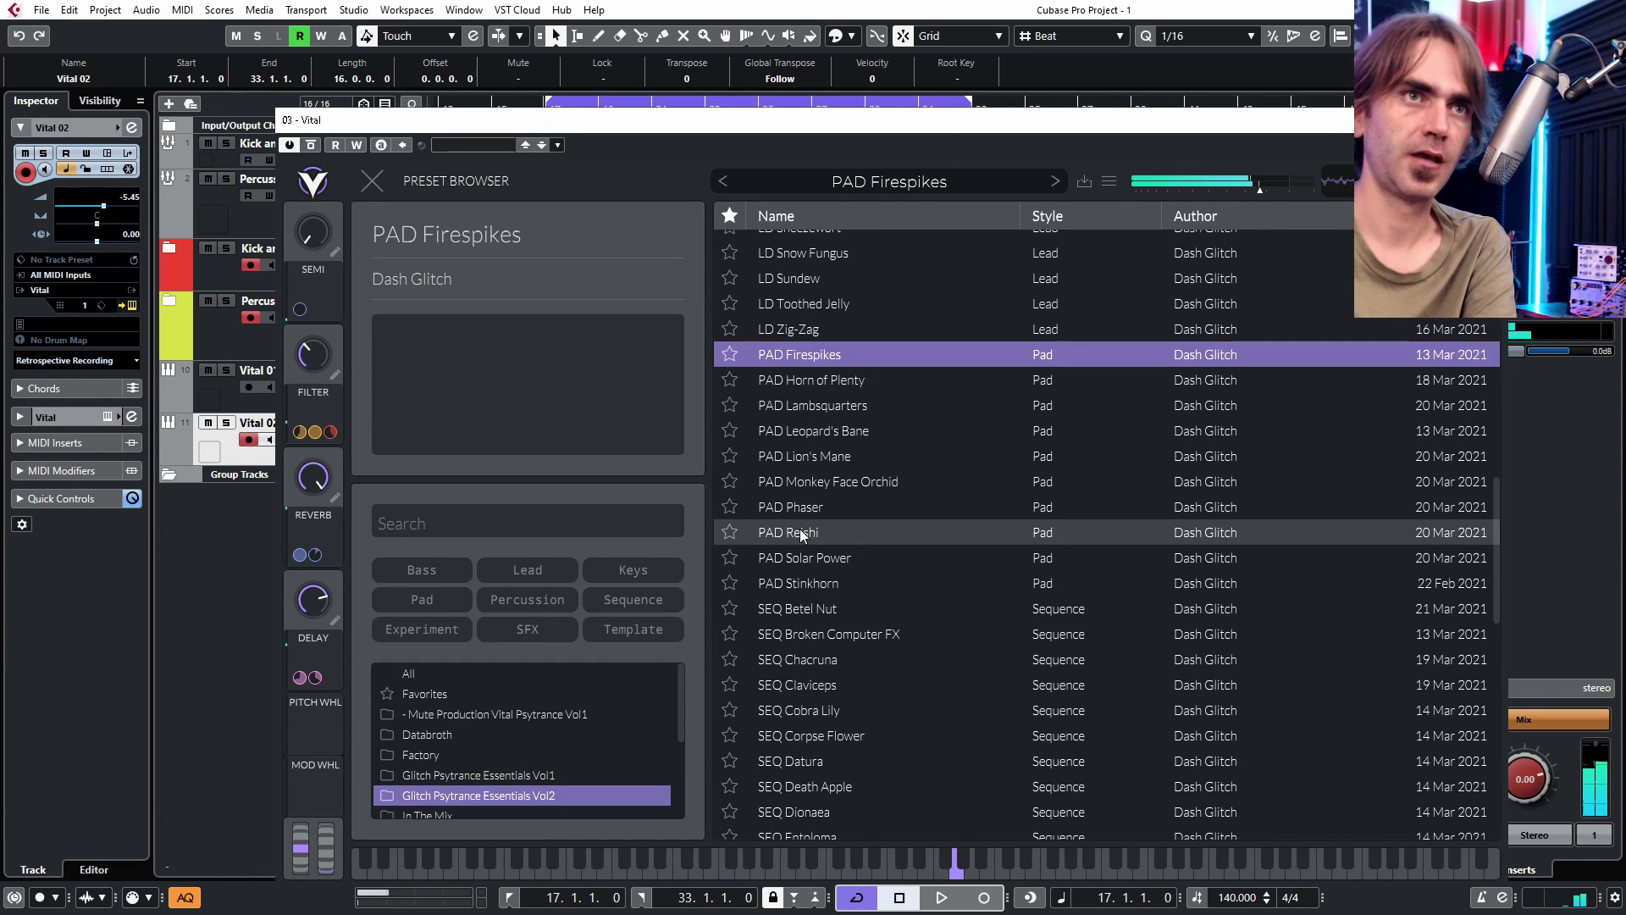
pyautogui.click(816, 536)
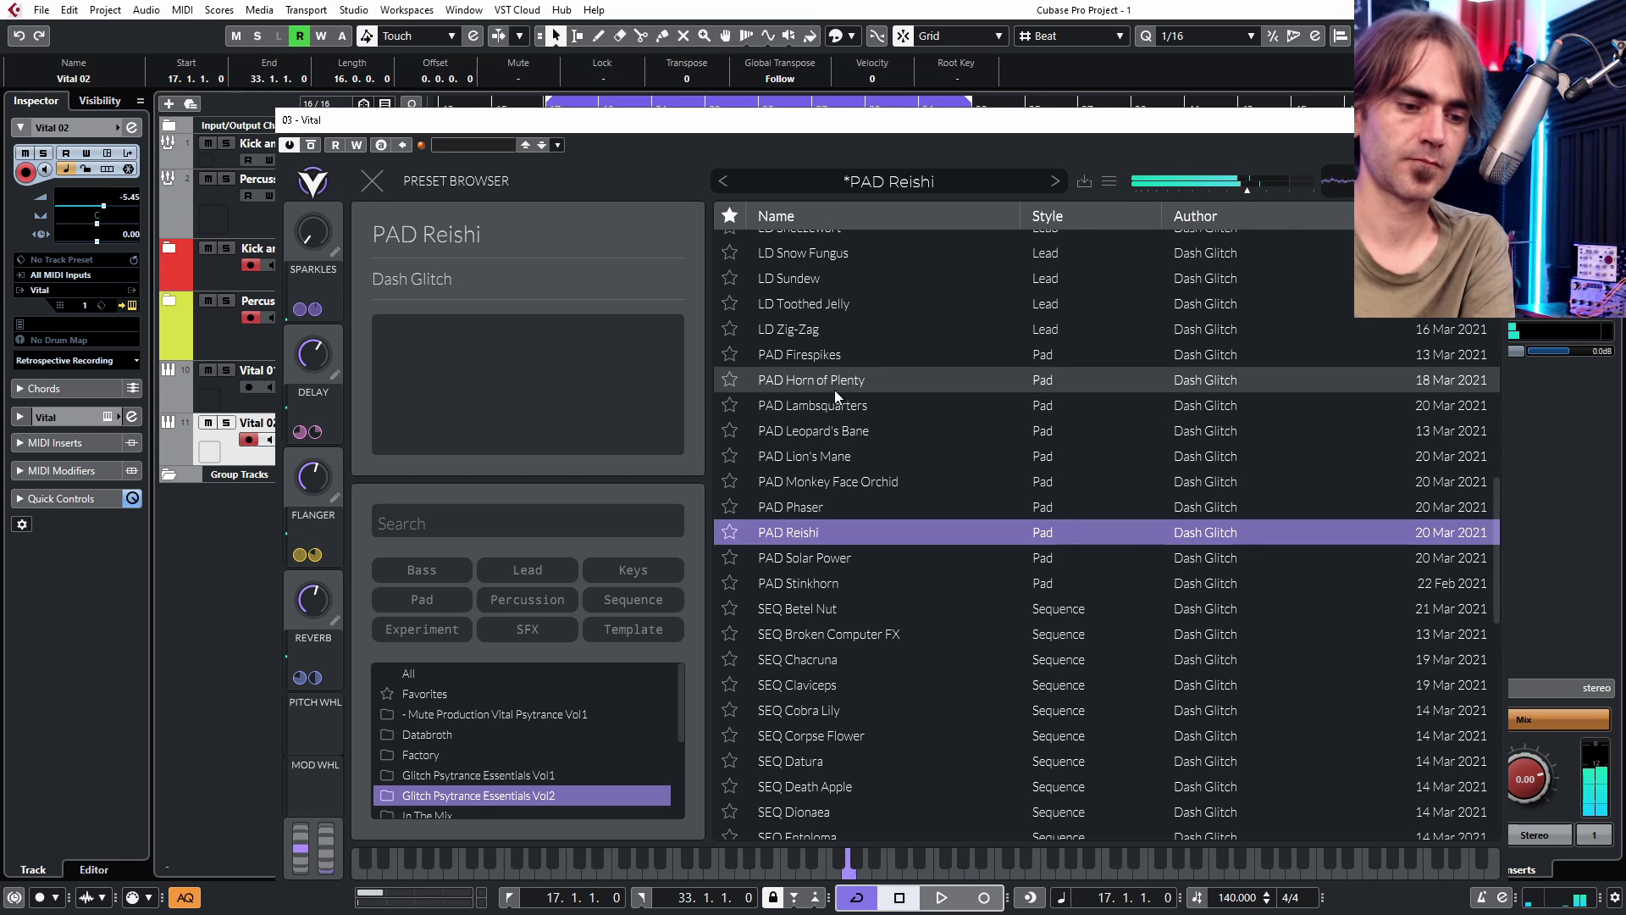
pyautogui.click(799, 360)
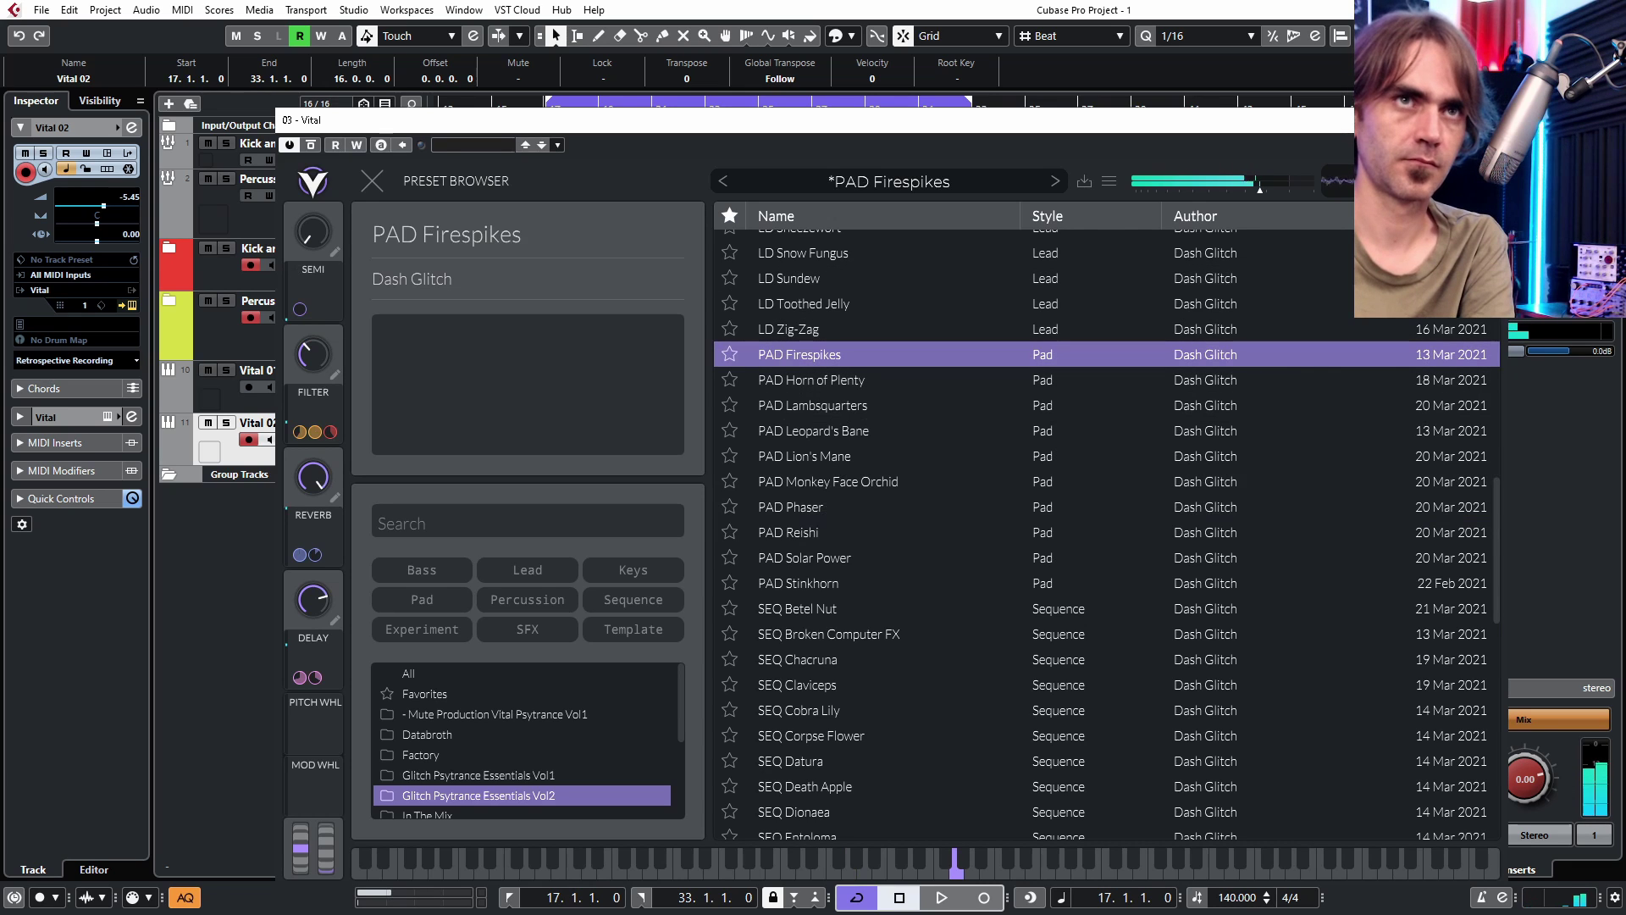
pyautogui.click(1489, 120)
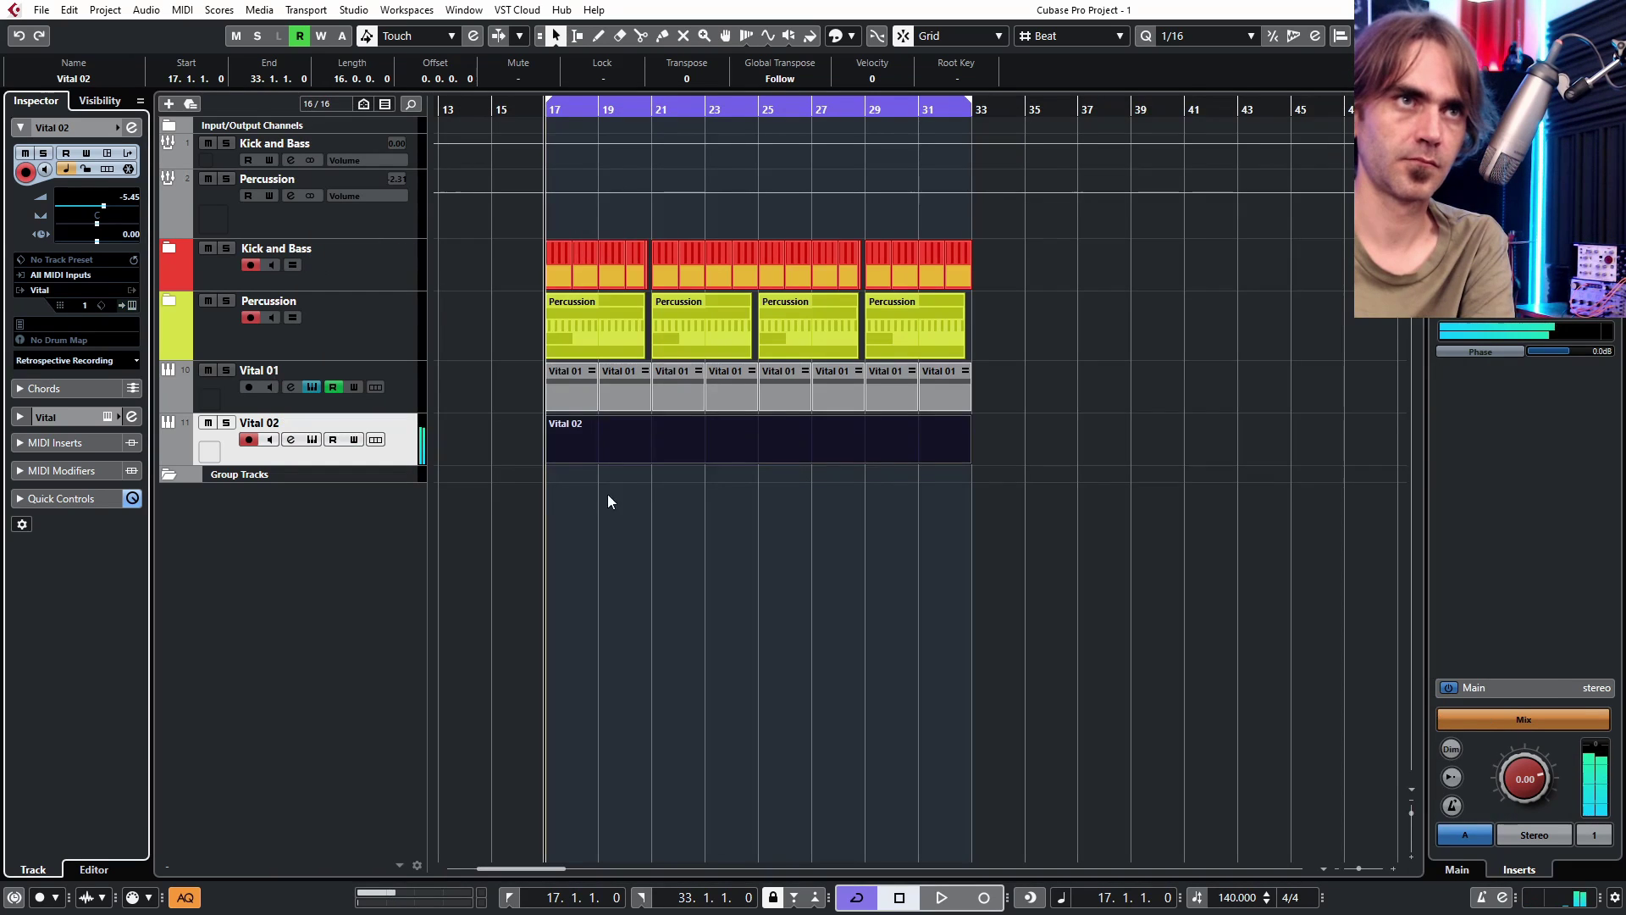
# - Duplicate the Vital 02 track with its part, load PAD Reishi in the copy and close its plug-in window
pyautogui.moveTo(855, 507); pyautogui.dragTo(789, 428)
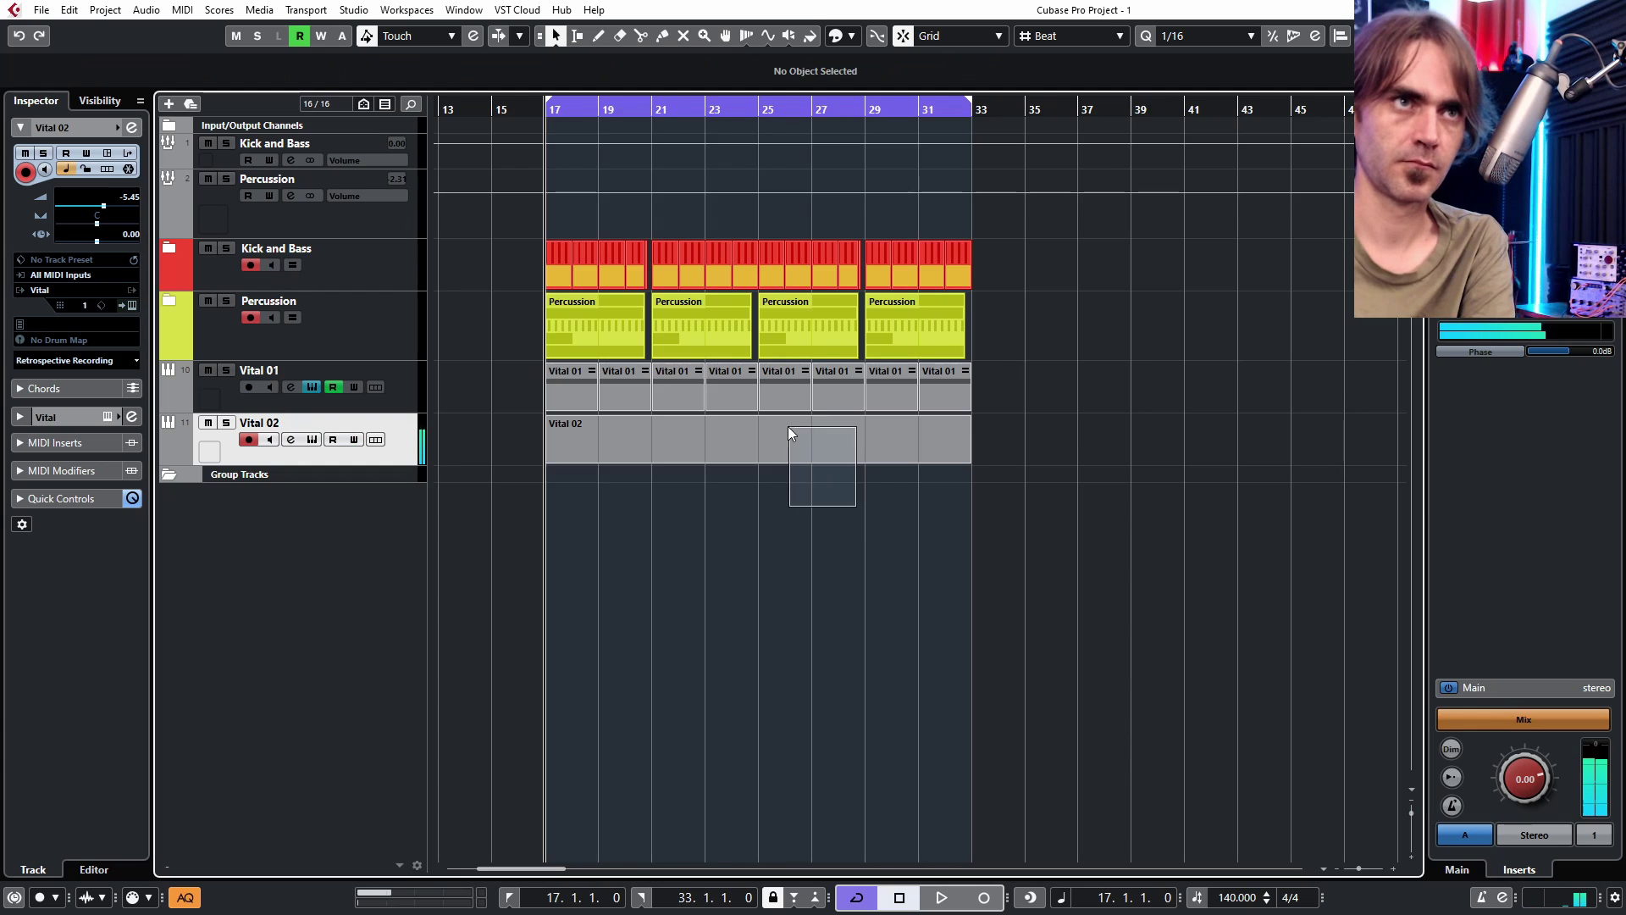
pyautogui.rightClick(369, 453)
pyautogui.press('Escape')
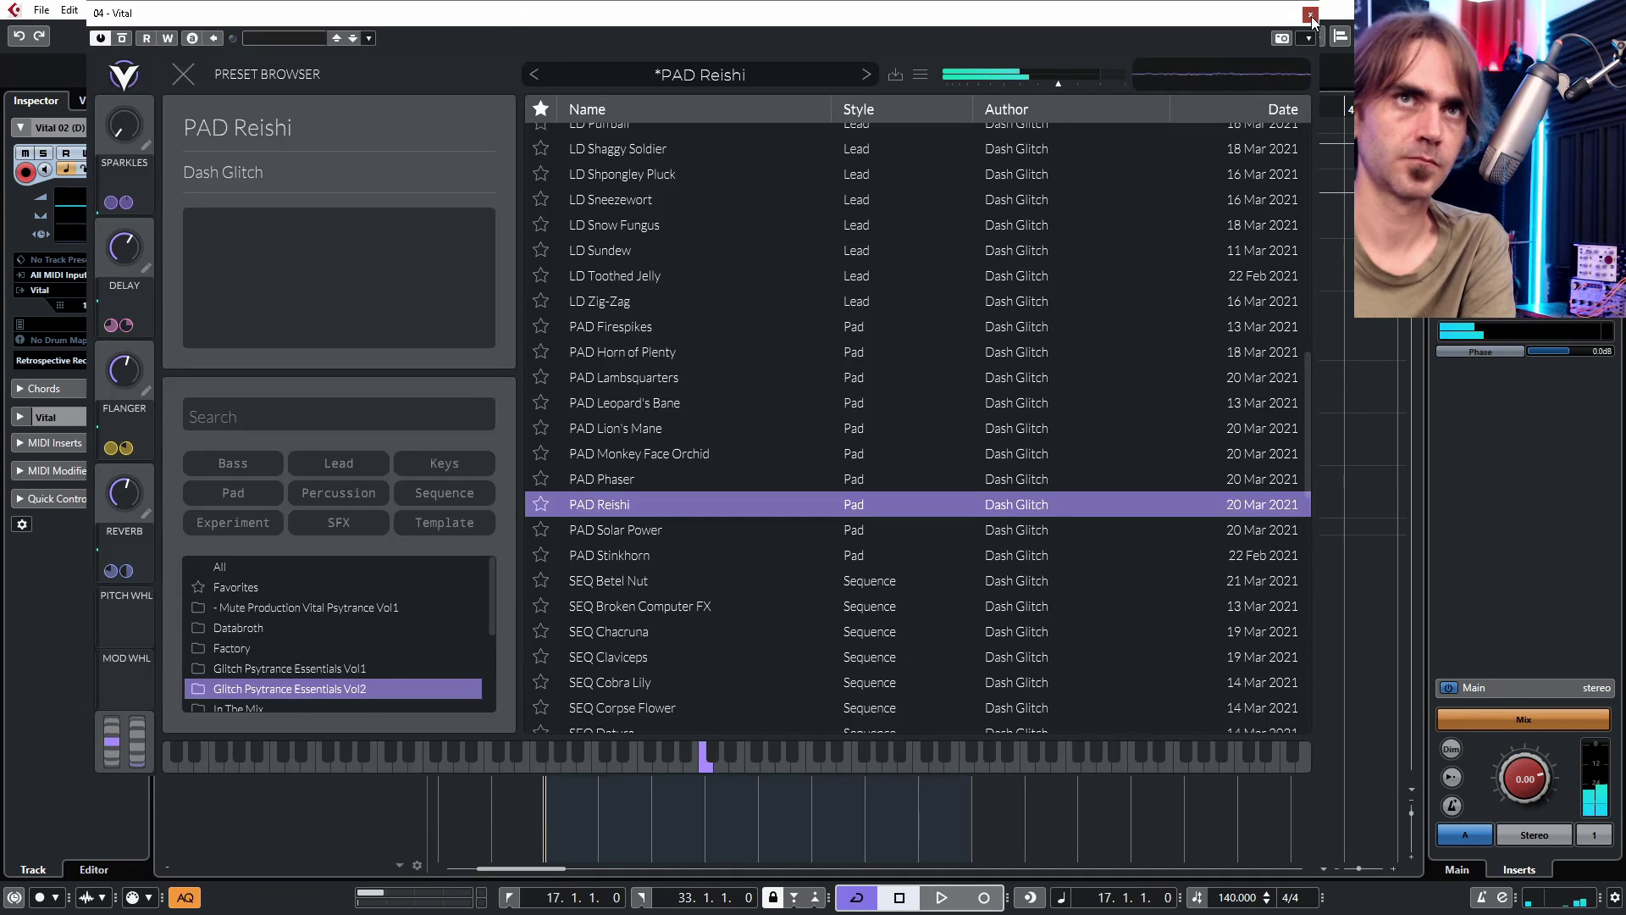
pyautogui.click(1313, 20)
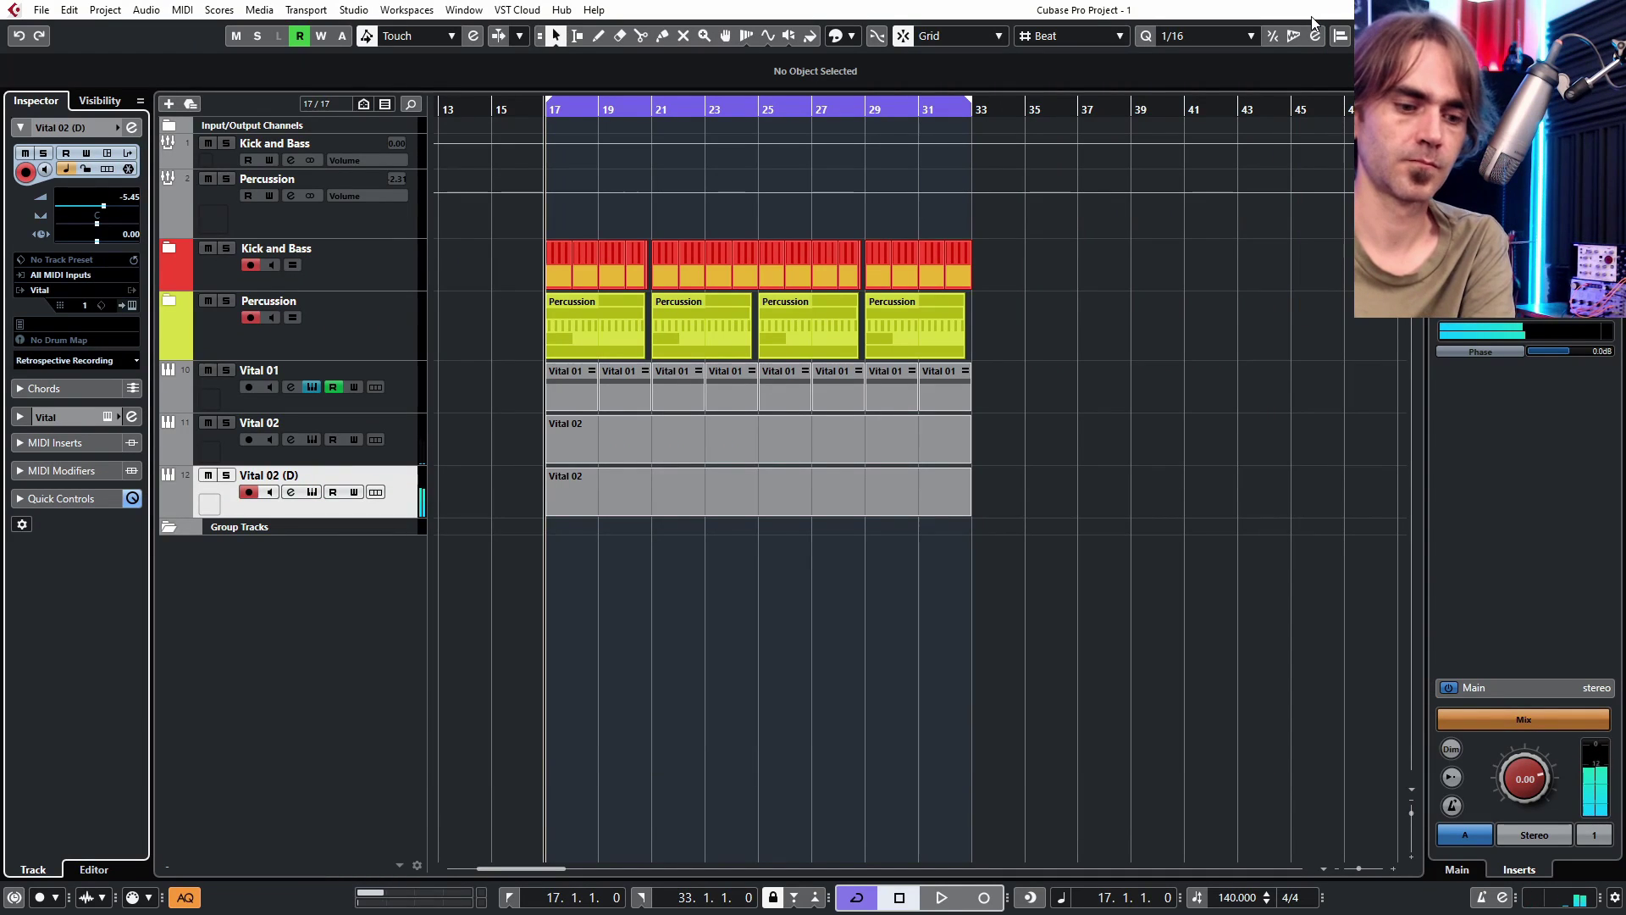
# - In the Vital 02 (D) part, enter a G2 note at bar 17 and extend it to 18.2.1 while checking it in playback
pyautogui.doubleClick(578, 488)
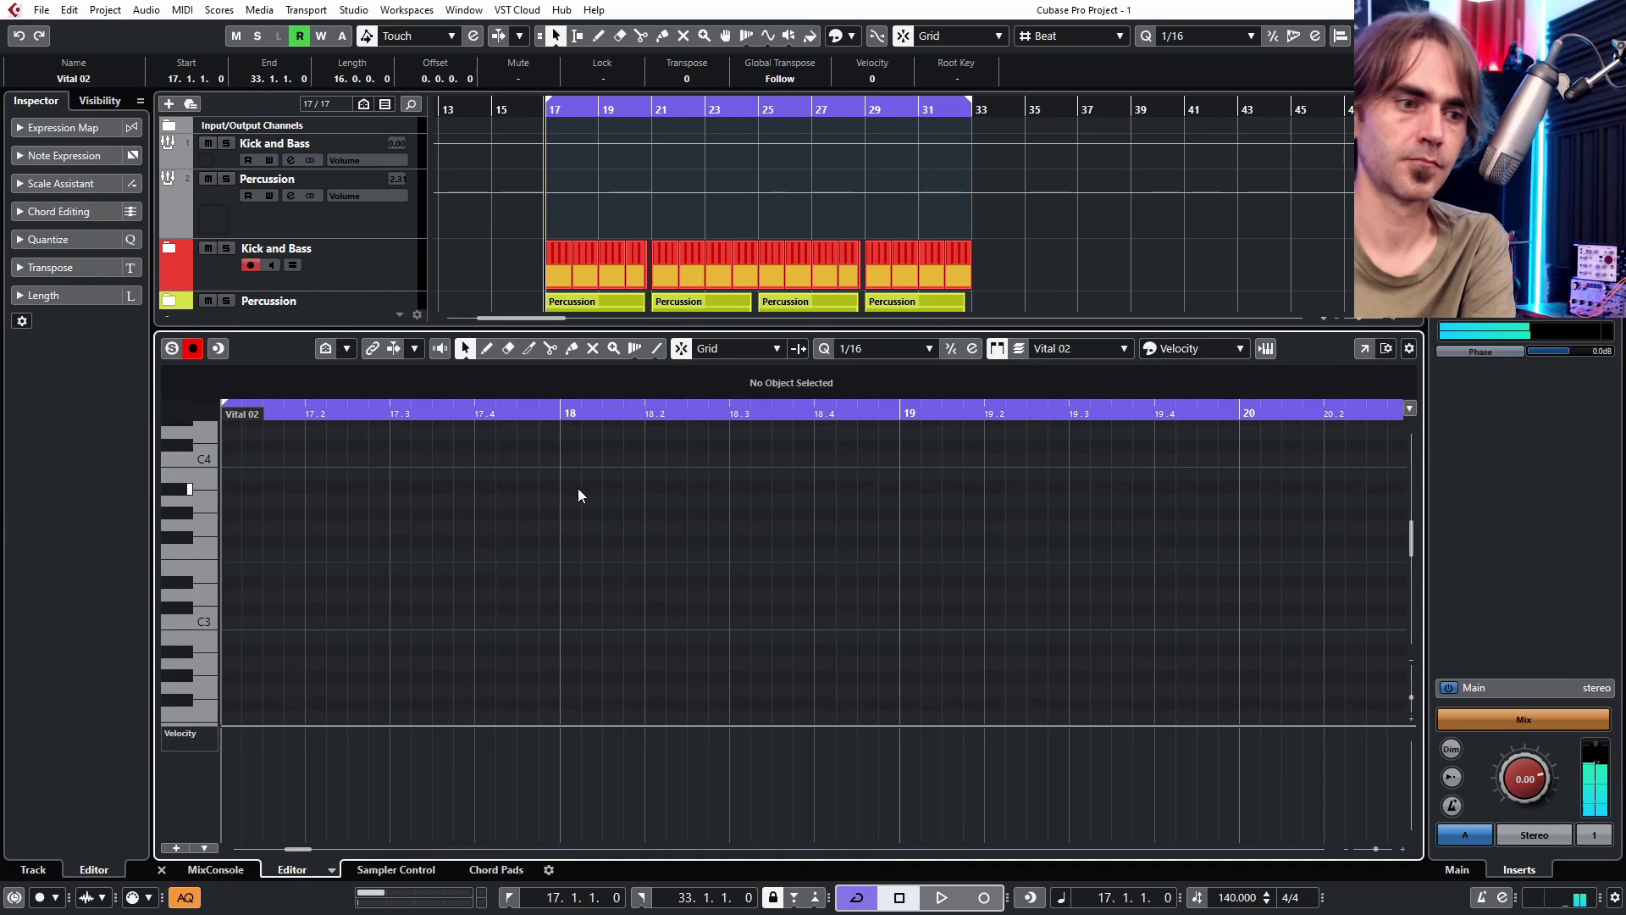
pyautogui.scroll(-3, 255, 584)
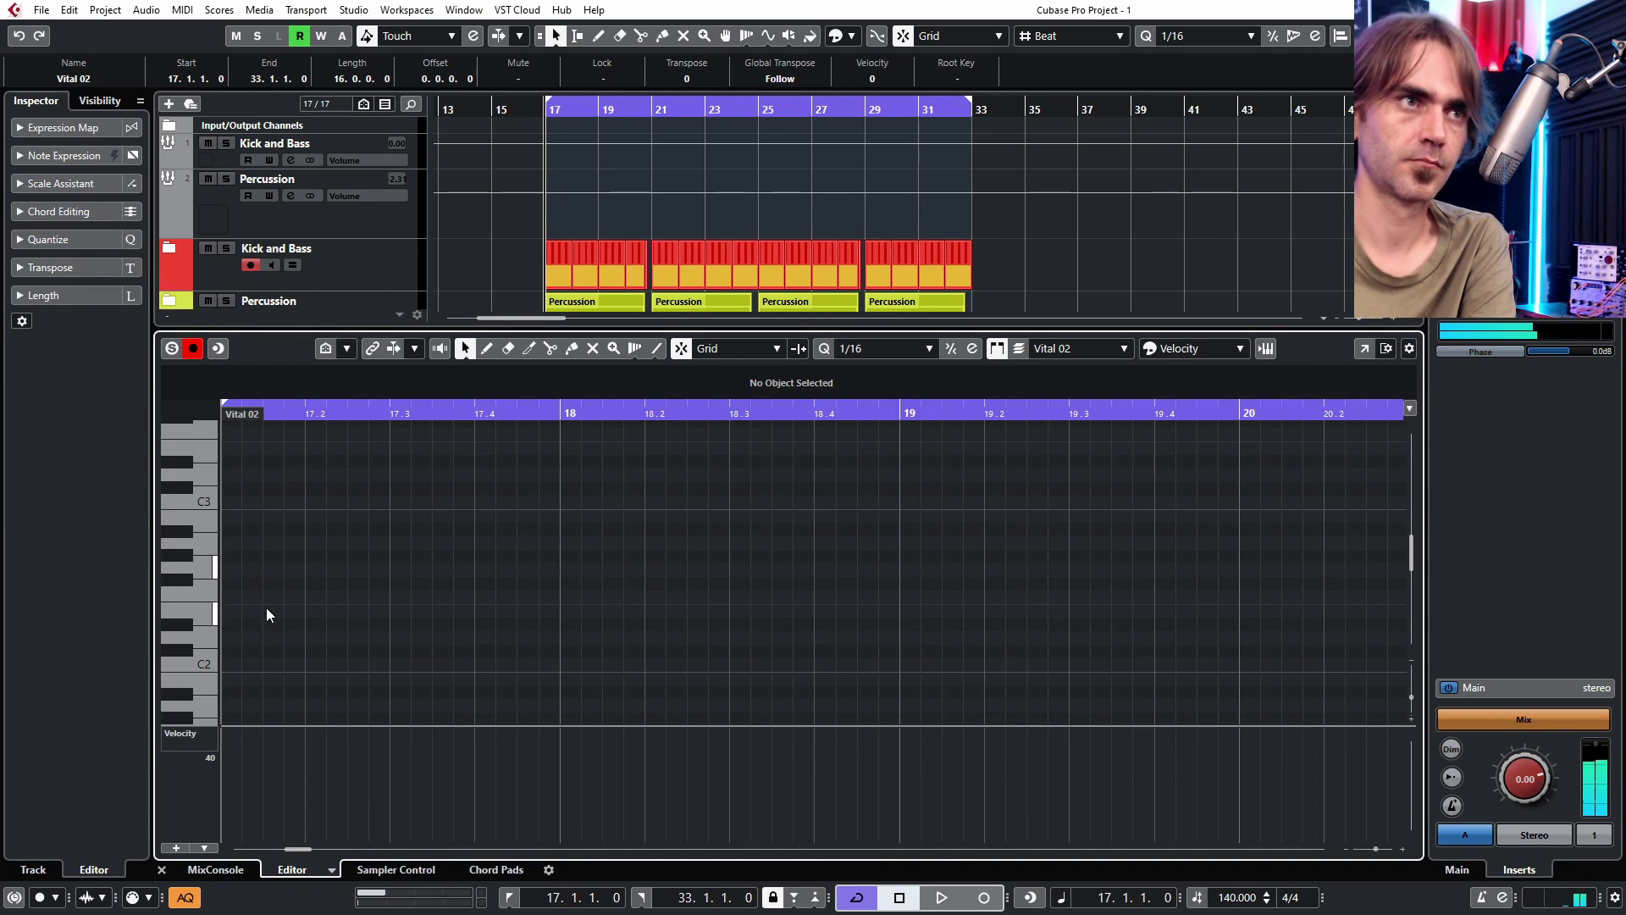
pyautogui.click(232, 566)
pyautogui.moveTo(246, 571); pyautogui.dragTo(582, 572)
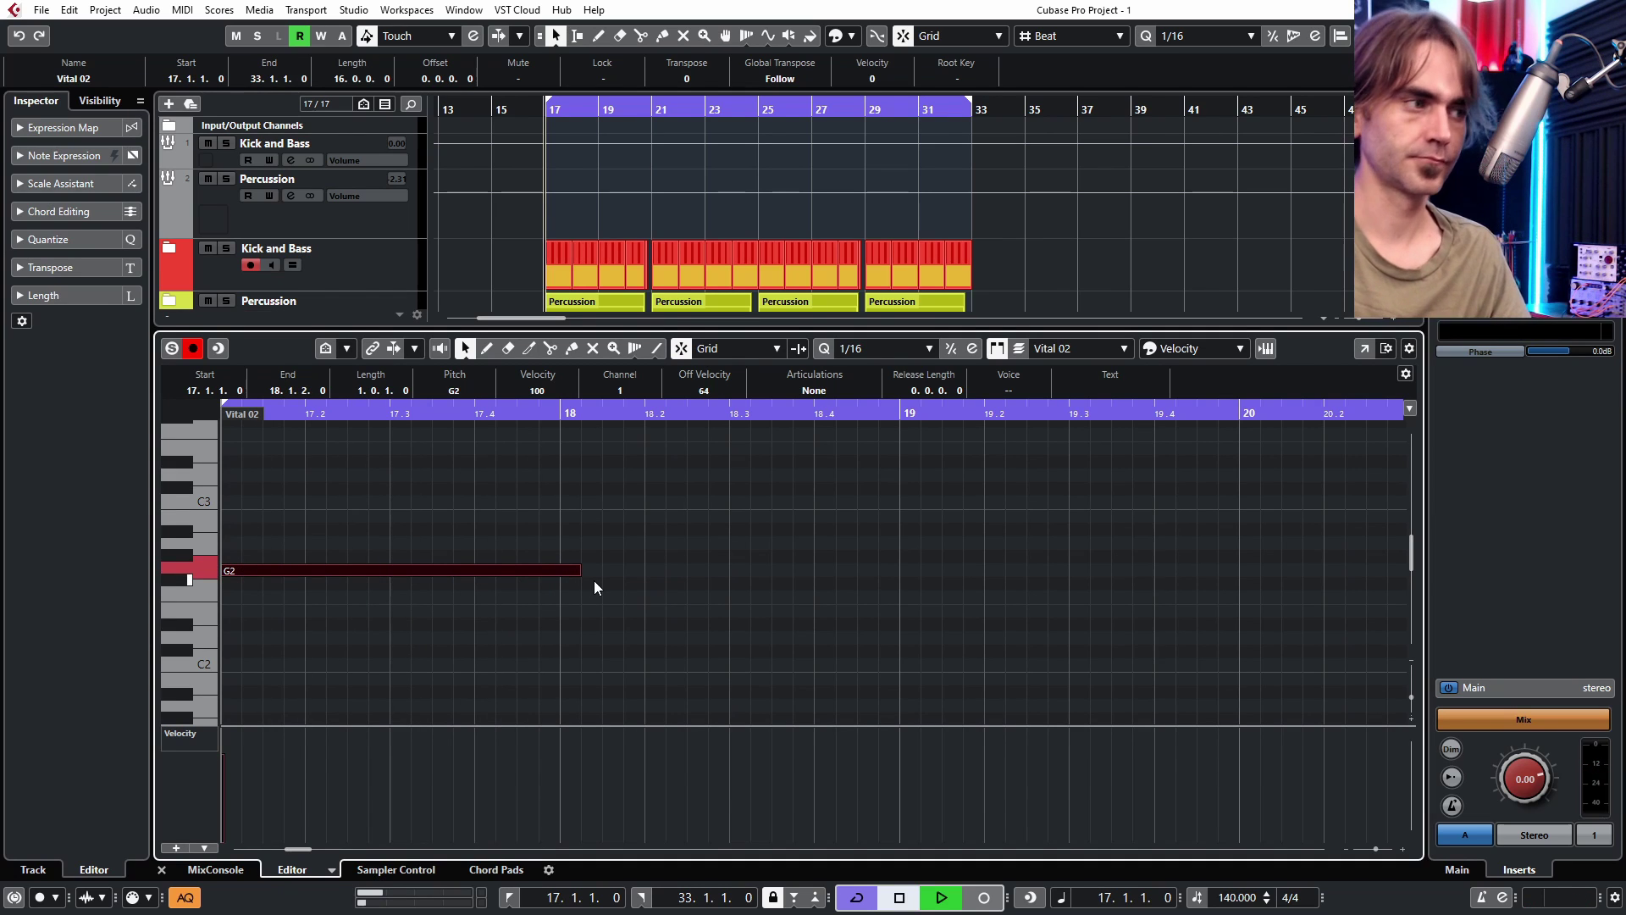
pyautogui.press('space')
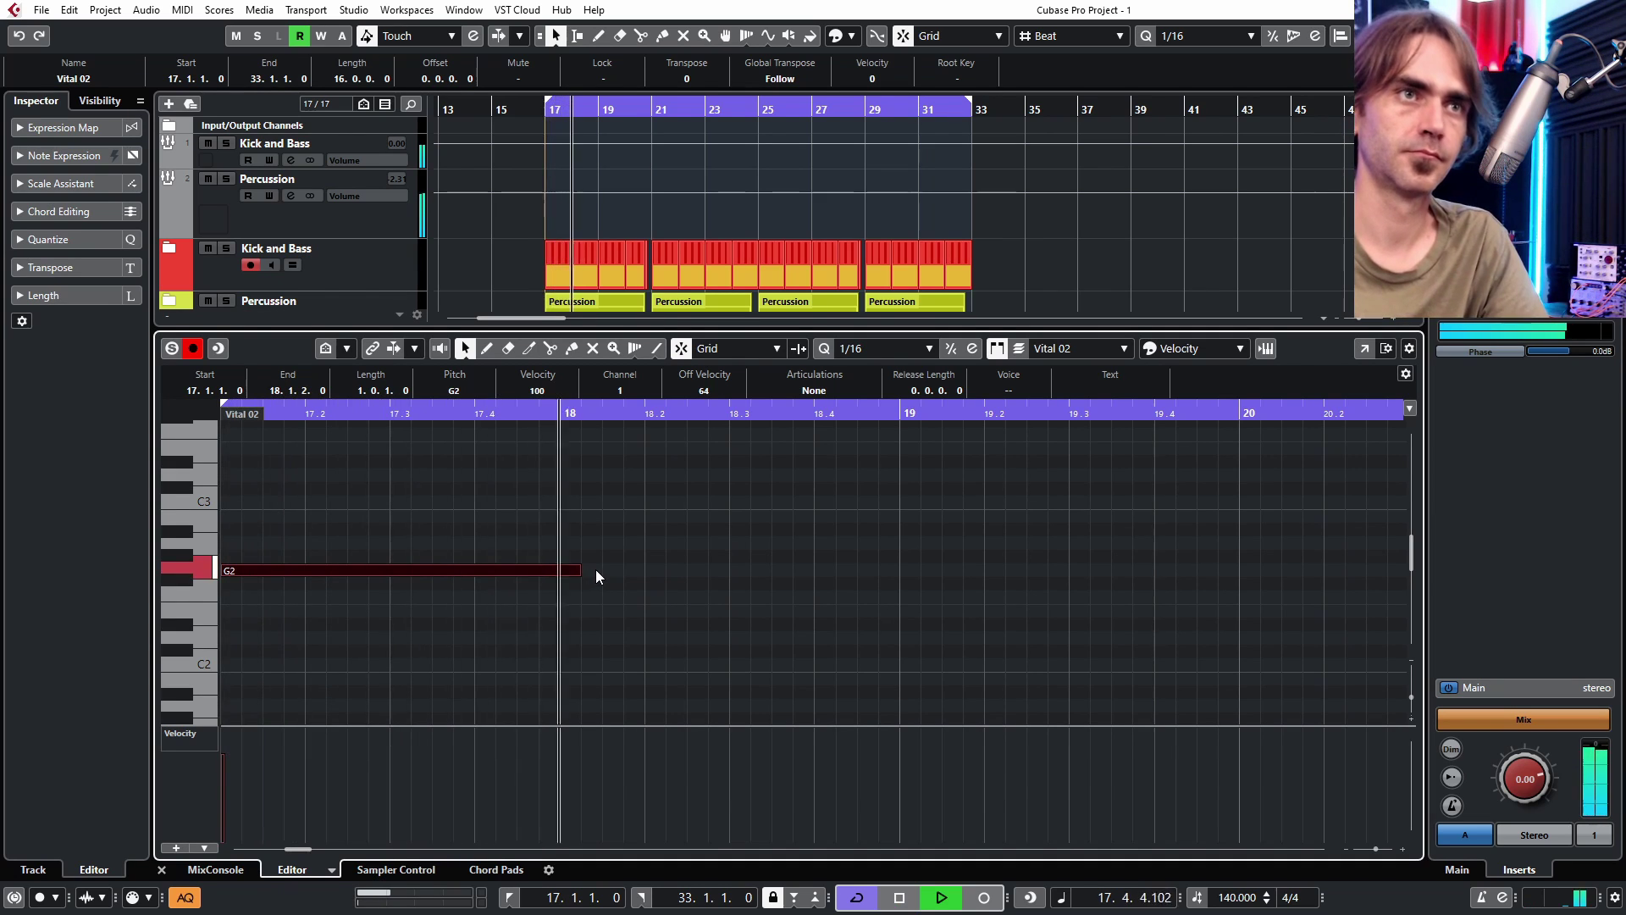
pyautogui.moveTo(571, 574); pyautogui.dragTo(646, 573)
pyautogui.keyDown('ctrl'); pyautogui.scroll(-4, 547, 657); pyautogui.keyUp('ctrl')
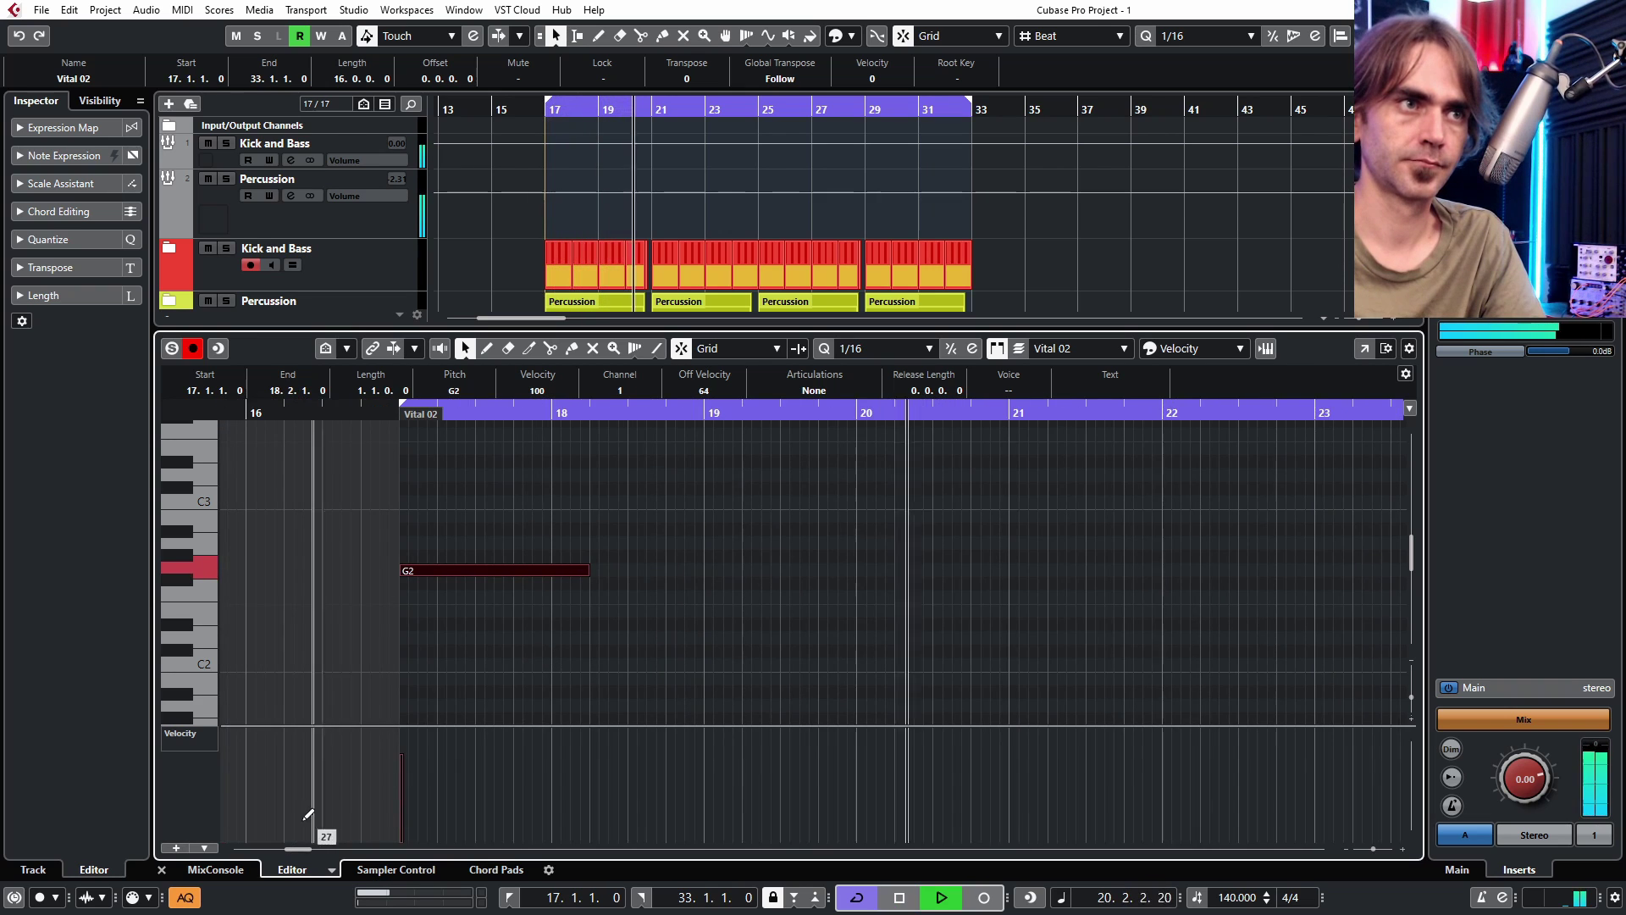
# - Close the note editor and play the arrangement from bar 17 to listen to the new pad with the groove
pyautogui.press('space')
pyautogui.click(162, 871)
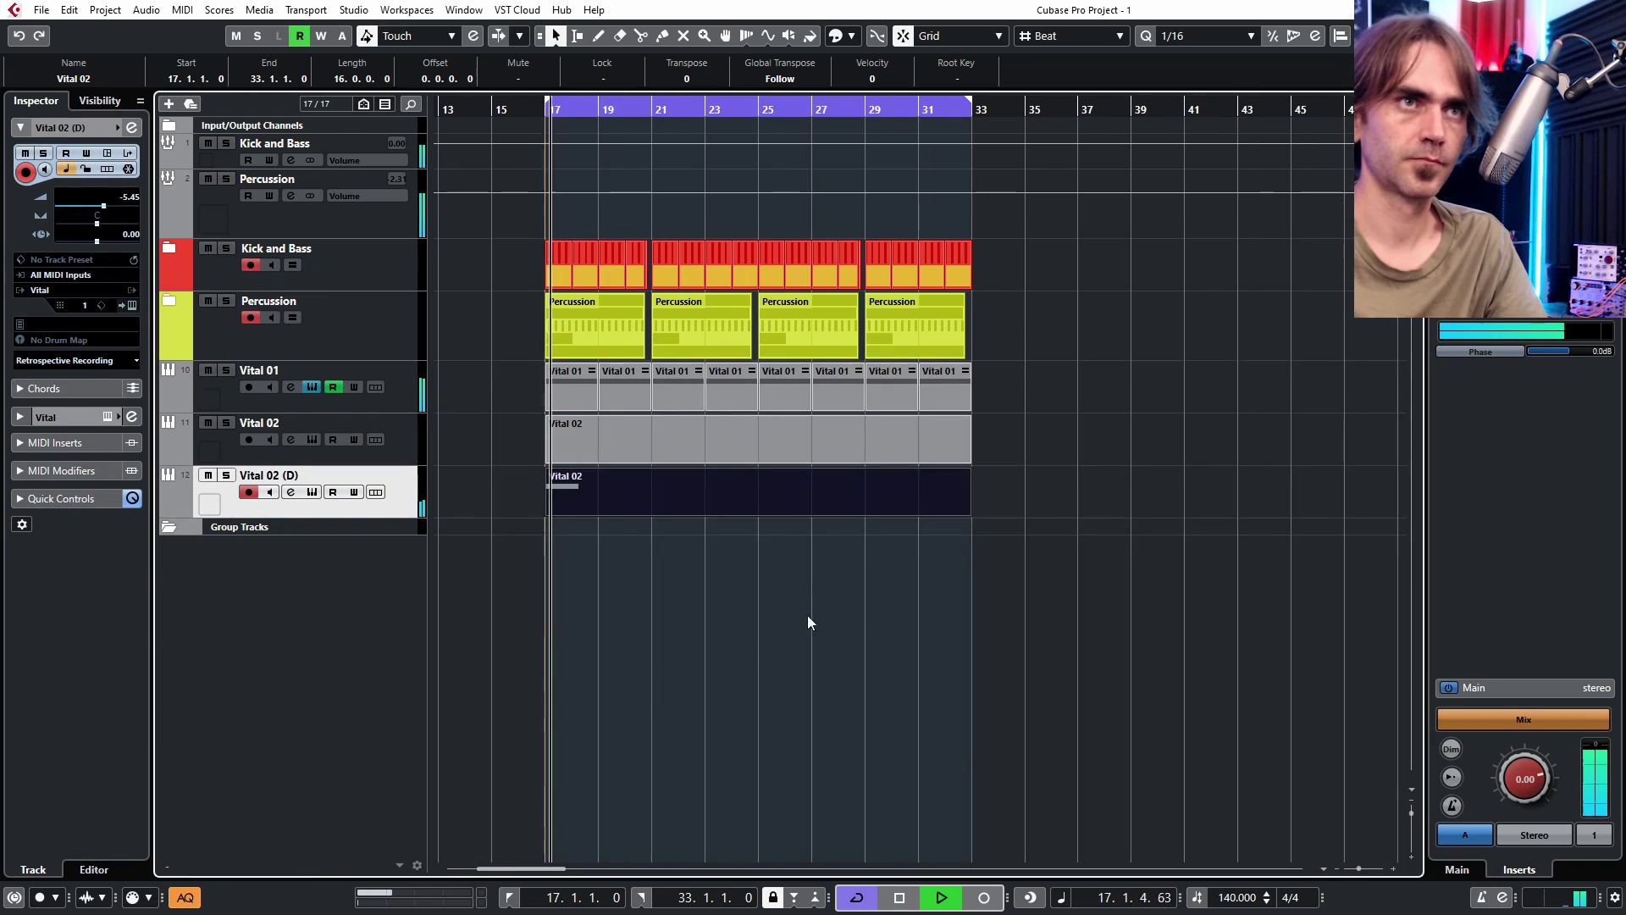
pyautogui.hscroll(2, 762, 593)
pyautogui.click(749, 573)
pyautogui.keyDown('ctrl'); pyautogui.scroll(2, 644, 533); pyautogui.keyUp('ctrl')
pyautogui.hscroll(-5, 634, 523)
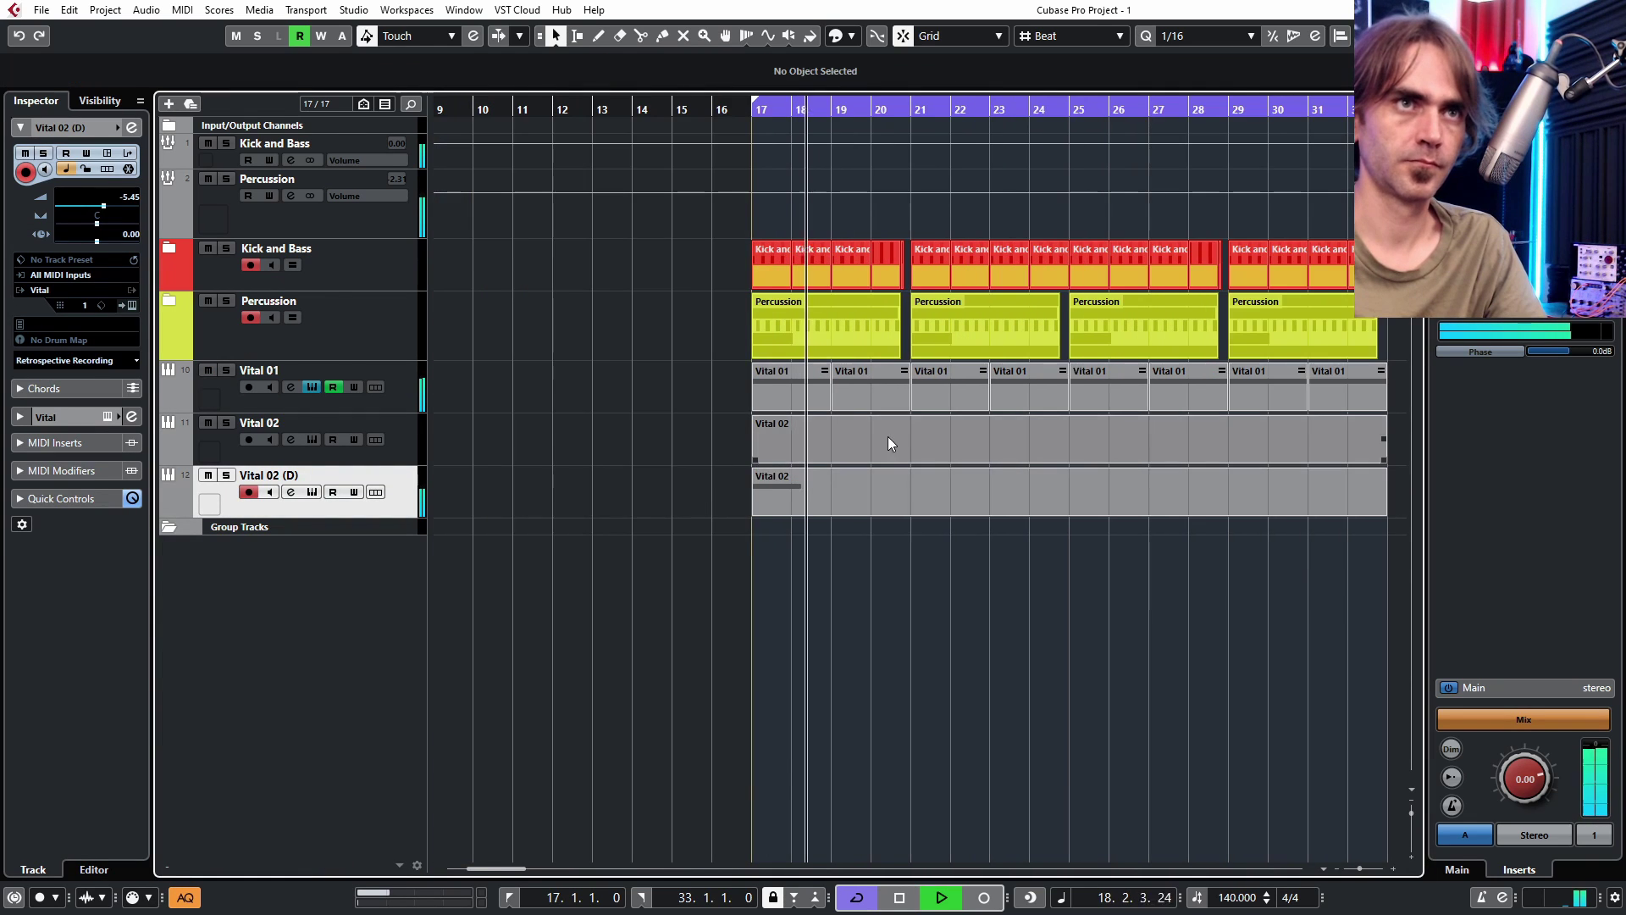
pyautogui.hscroll(2, 831, 449)
pyautogui.keyDown('ctrl'); pyautogui.scroll(2, 804, 470); pyautogui.keyUp('ctrl')
pyautogui.keyDown('ctrl'); pyautogui.scroll(-2, 994, 512); pyautogui.keyUp('ctrl')
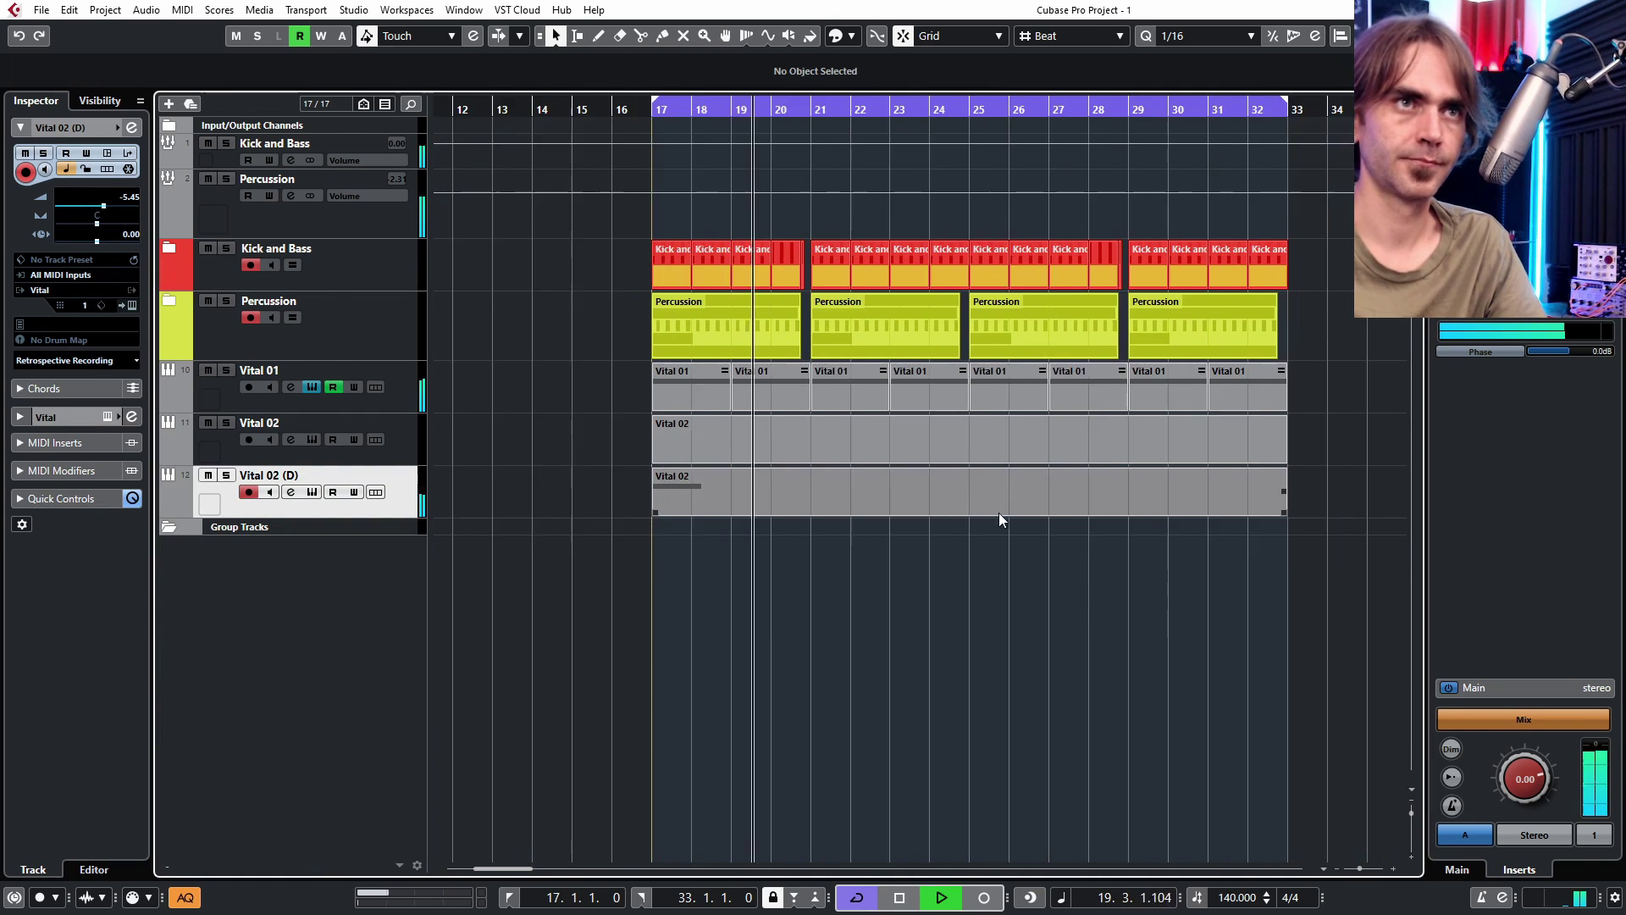
# - Shorten the Vital 02 (D) part to end at bar 21 and repeat it up to bar 33
pyautogui.hscroll(2, 1131, 510)
pyautogui.moveTo(1188, 508); pyautogui.dragTo(711, 508)
pyautogui.press('space')
pyautogui.press('space')
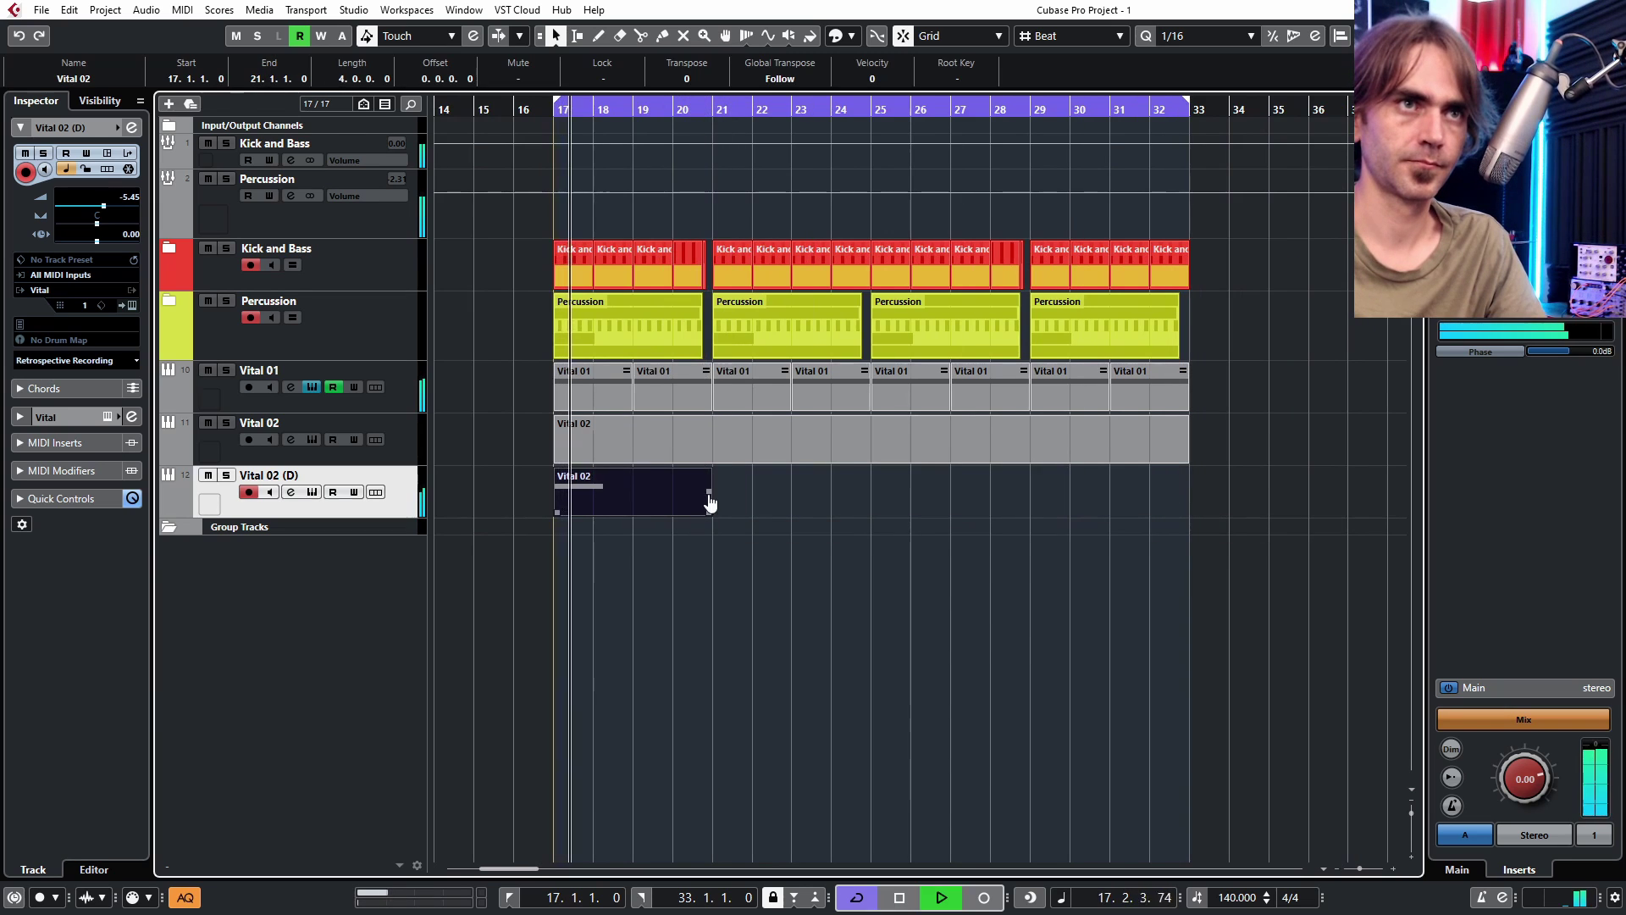
pyautogui.moveTo(707, 497); pyautogui.dragTo(1009, 504)
# - In the Vital 02 part, enter a long G3 note at bar 17 and adjust its length during playback
pyautogui.doubleClick(679, 444)
pyautogui.press('space')
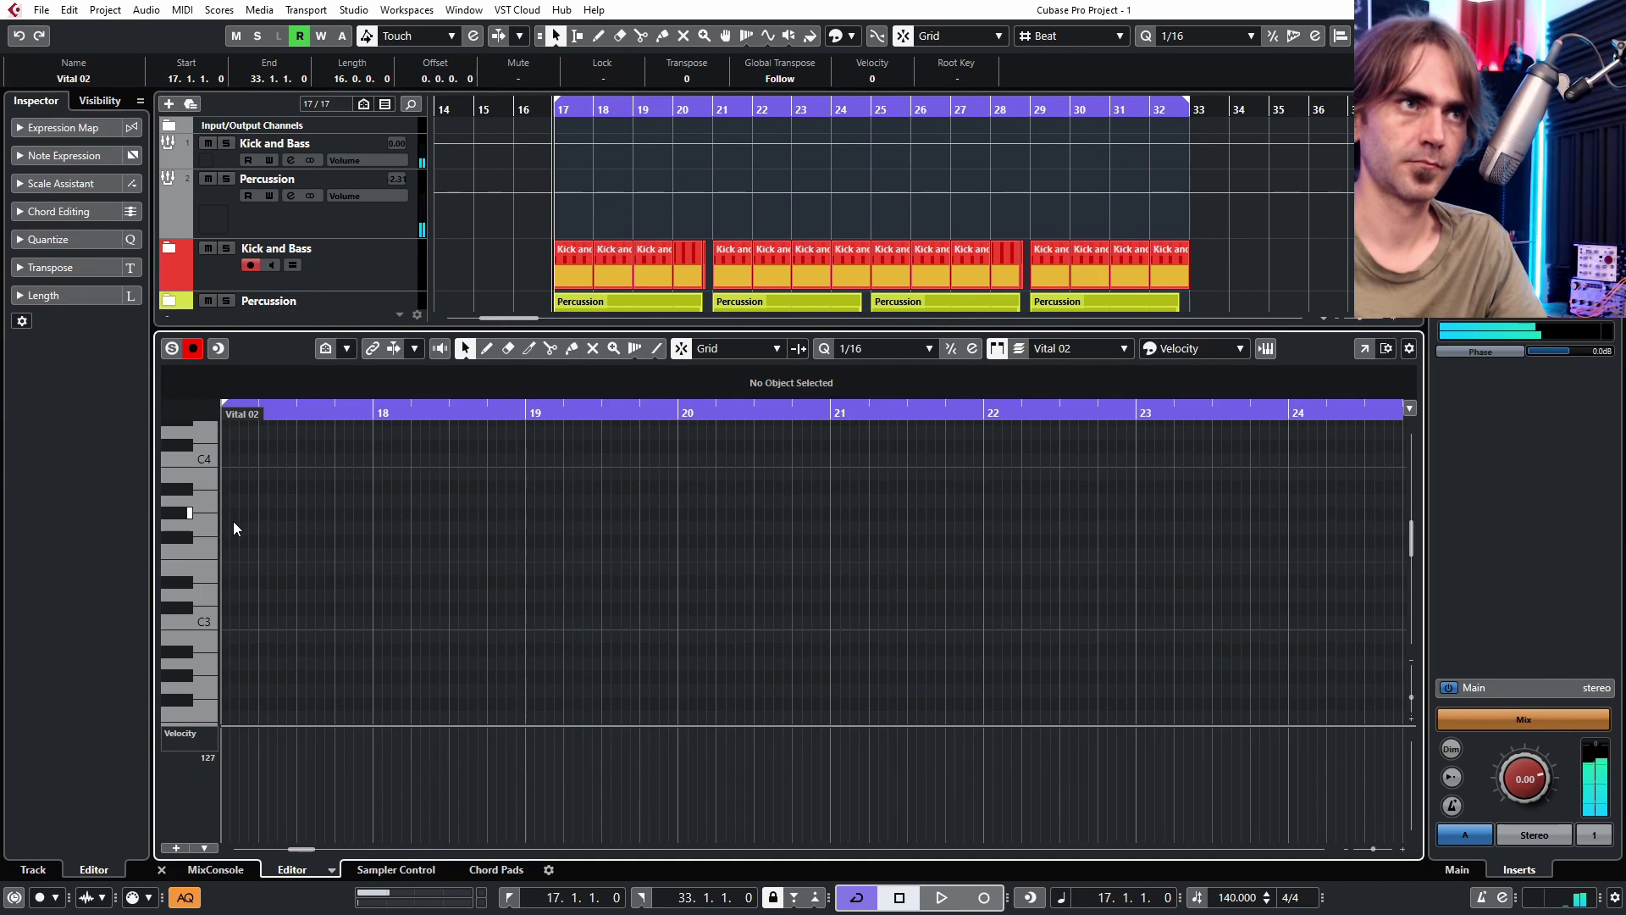
pyautogui.click(226, 526)
pyautogui.moveTo(227, 530); pyautogui.dragTo(754, 531)
pyautogui.press('space')
pyautogui.scroll(-3, 536, 527)
pyautogui.moveTo(639, 527); pyautogui.dragTo(523, 527)
# - Add a G#4 note at bar 19 and a G4 note at bar 20, extending G3 past 19.2 and G#4 to 20.2.4
pyautogui.scroll(4, 585, 509)
pyautogui.scroll(2, 428, 494)
pyautogui.moveTo(474, 473); pyautogui.dragTo(654, 474)
pyautogui.hotkey('ctrl', 'd')
pyautogui.press('Down')
pyautogui.scroll(-3, 618, 610)
pyautogui.moveTo(533, 648); pyautogui.dragTo(576, 648)
pyautogui.moveTo(635, 473); pyautogui.dragTo(680, 474)
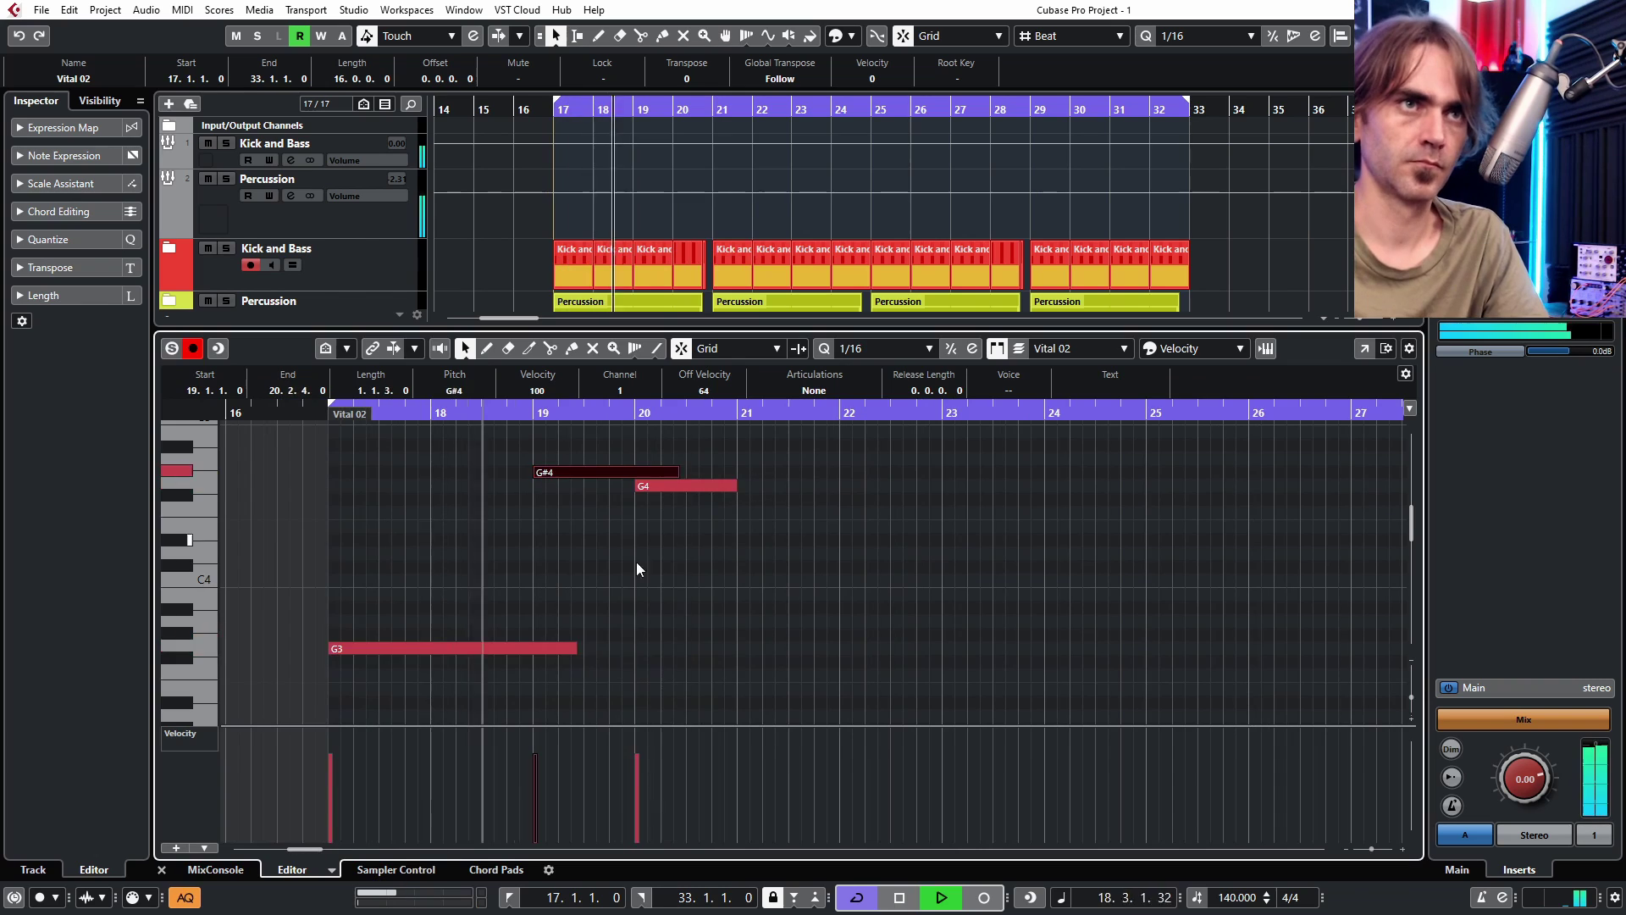
# - Close the note editor, shorten the Vital 02 part to end at bar 21 and repeat it up to bar 33
pyautogui.click(162, 870)
pyautogui.moveTo(1187, 460); pyautogui.dragTo(713, 460)
pyautogui.moveTo(710, 440); pyautogui.dragTo(1188, 443)
# - Apply a low cut and a low-mid dip in the Vital 02 channel's equalizer, then close its settings
pyautogui.click(291, 440)
pyautogui.moveTo(339, 329); pyautogui.dragTo(930, 318)
pyautogui.click(495, 704)
pyautogui.moveTo(442, 703); pyautogui.dragTo(464, 704)
pyautogui.moveTo(599, 519); pyautogui.dragTo(598, 560)
pyautogui.click(1160, 318)
# - On the Vital 02 (D) channel EQ, add a low cut, a -4.5 dB dip at 530.9 Hz and a -7.5 dB high band at 1991 Hz
pyautogui.click(290, 492)
pyautogui.click(495, 703)
pyautogui.moveTo(442, 703); pyautogui.dragTo(466, 703)
pyautogui.moveTo(635, 520); pyautogui.dragTo(635, 541)
pyautogui.moveTo(763, 519); pyautogui.dragTo(723, 552)
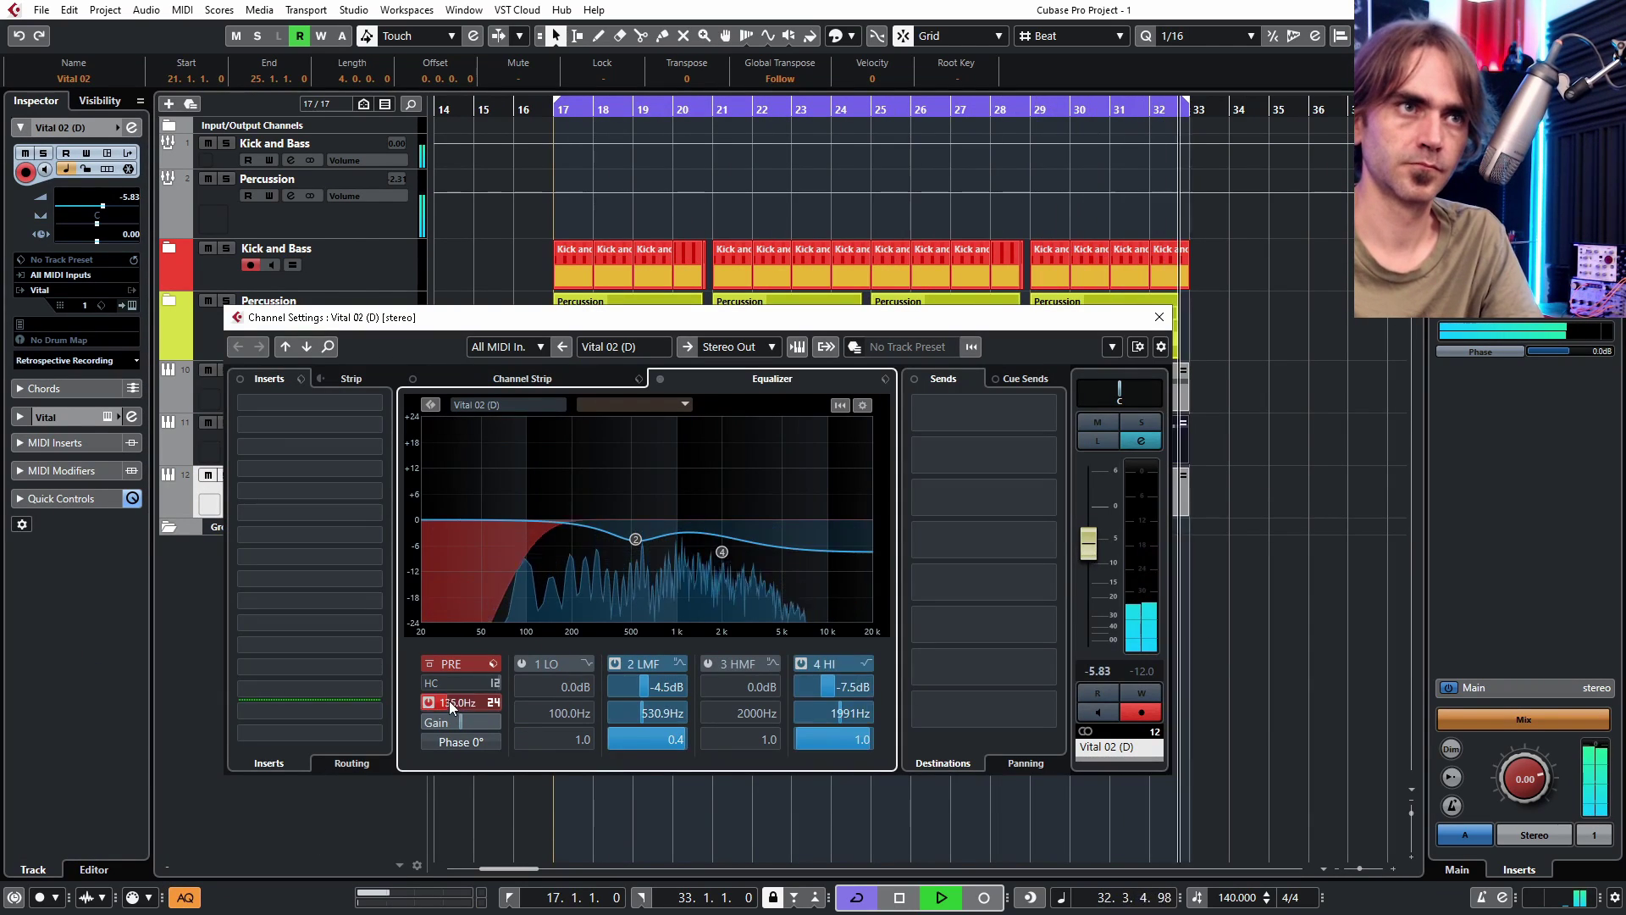
pyautogui.click(1160, 318)
# - Lower the mixer levels of Vital 02 to -13.1 dB and Vital 02 (D) to -15.6 dB
pyautogui.doubleClick(627, 440)
pyautogui.hotkey('ctrl', 'e')
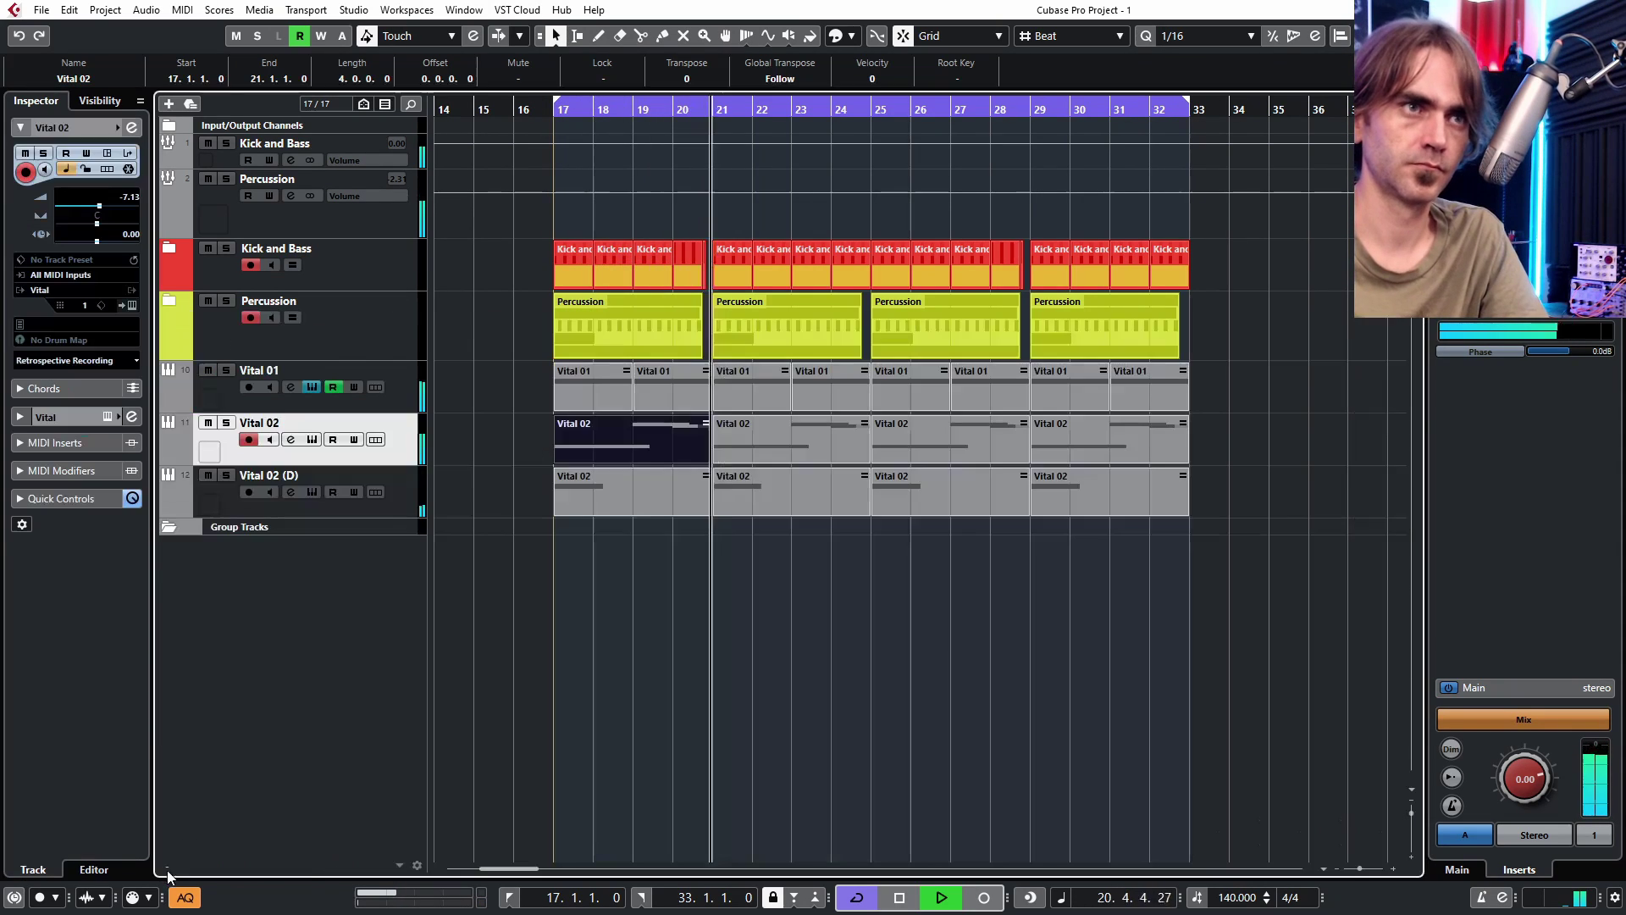
pyautogui.hotkey('alt', 'F3')
pyautogui.moveTo(1057, 559); pyautogui.dragTo(1040, 576)
pyautogui.click(969, 583)
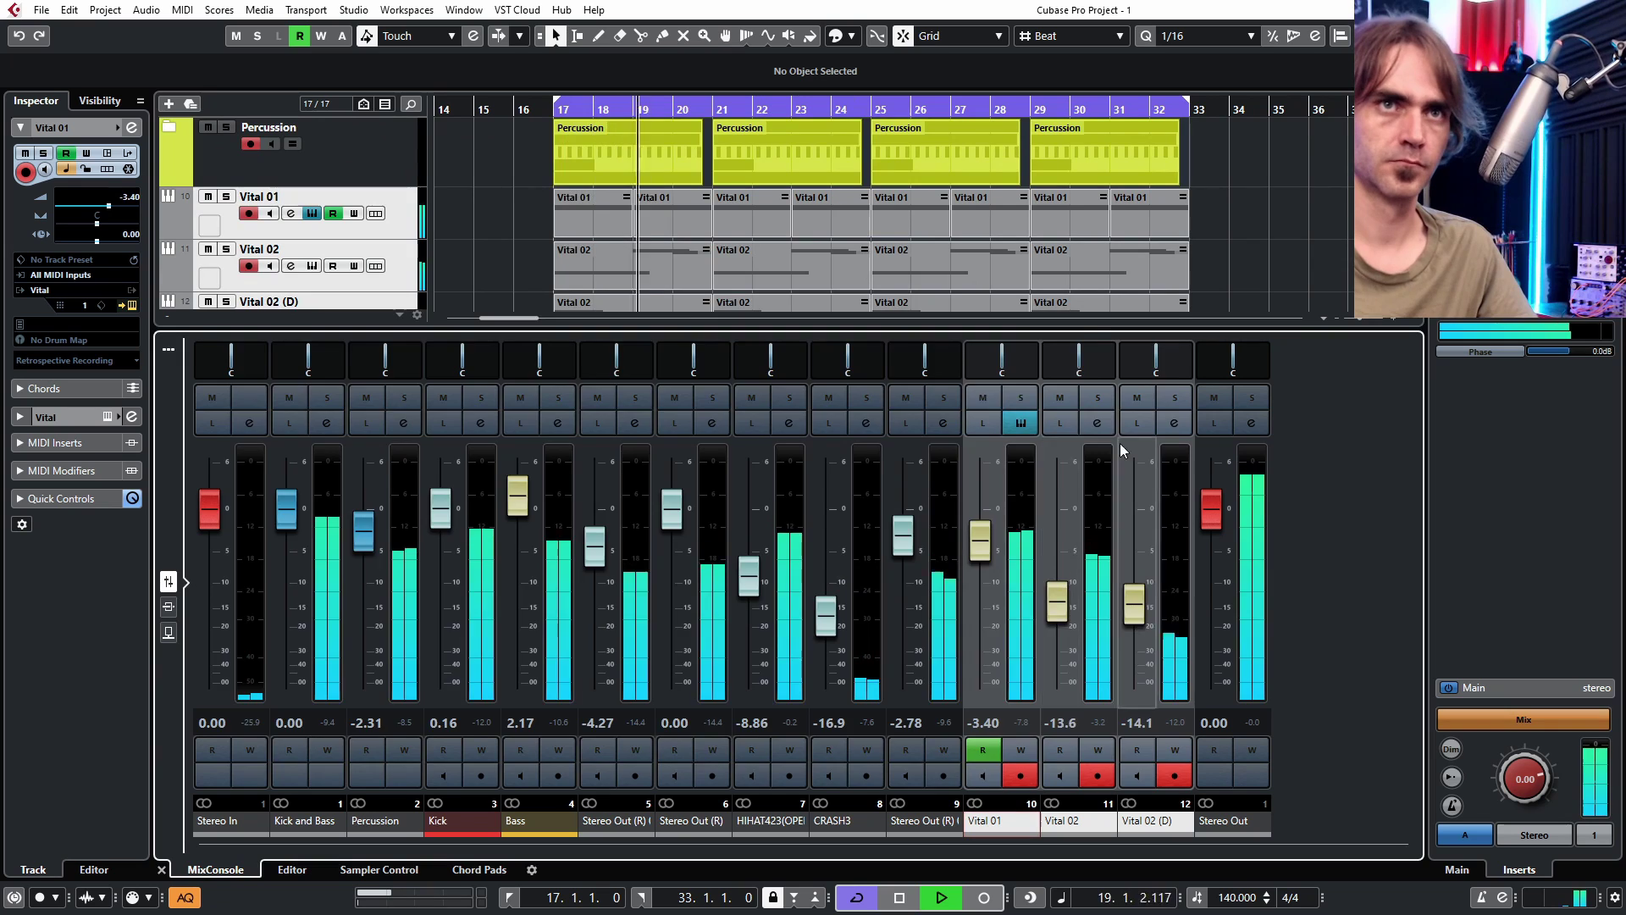
pyautogui.hotkey('alt', 'F3')
# - Rename the Vital 02 track as Pad 1 and the Vital 02 (D) track as Pad 2
pyautogui.doubleClick(275, 423)
pyautogui.write('Pad 1')
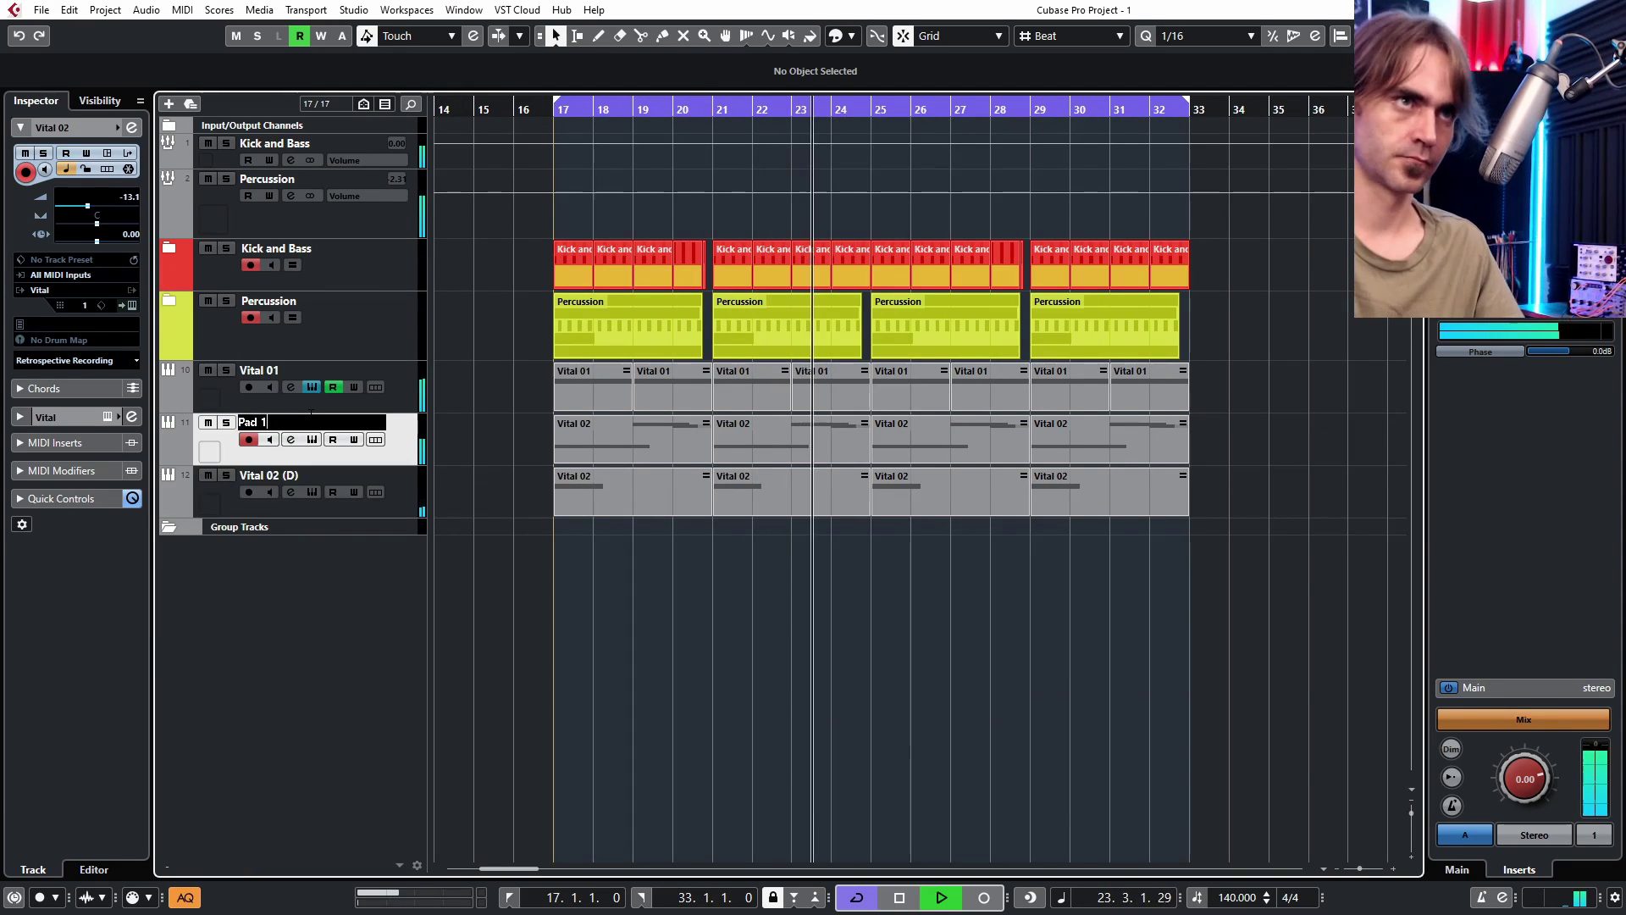
pyautogui.press('Return')
pyautogui.doubleClick(296, 474)
pyautogui.write('Pad 2')
pyautogui.press('Return')
# - Trim the Kick and Bass part before bar 25 and copy the short end slice from before bar 29 into its gap
pyautogui.scroll(-6, 678, 566)
pyautogui.scroll(5, 828, 424)
pyautogui.moveTo(914, 244); pyautogui.dragTo(682, 327)
pyautogui.scroll(6, 752, 286)
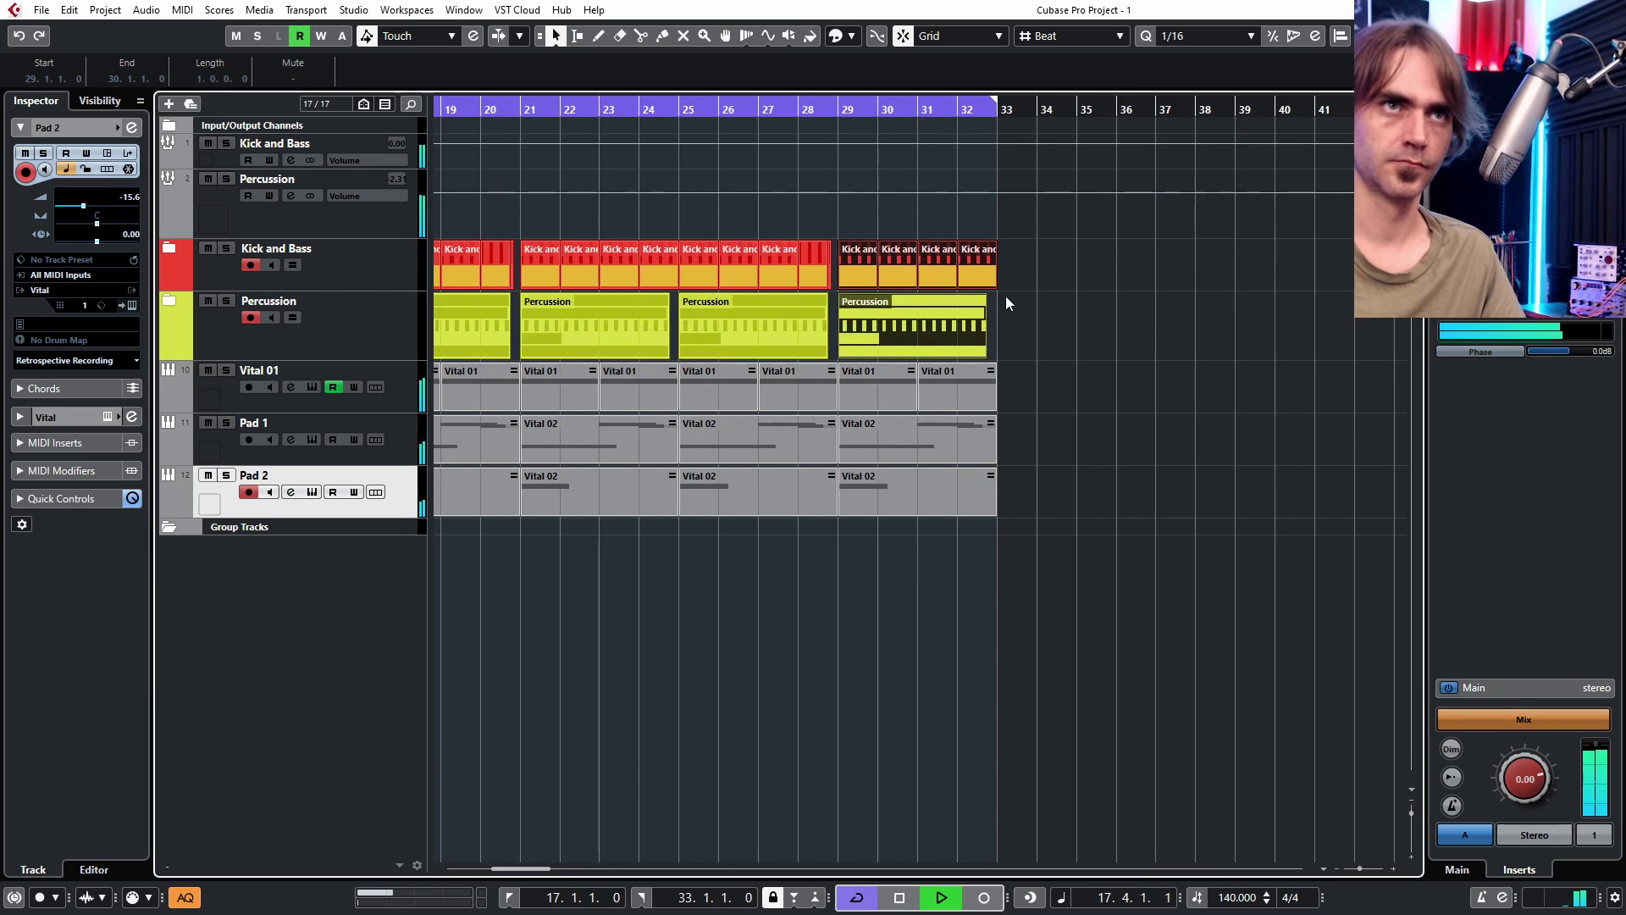
pyautogui.click(1155, 283)
pyautogui.hscroll(-4, 852, 259)
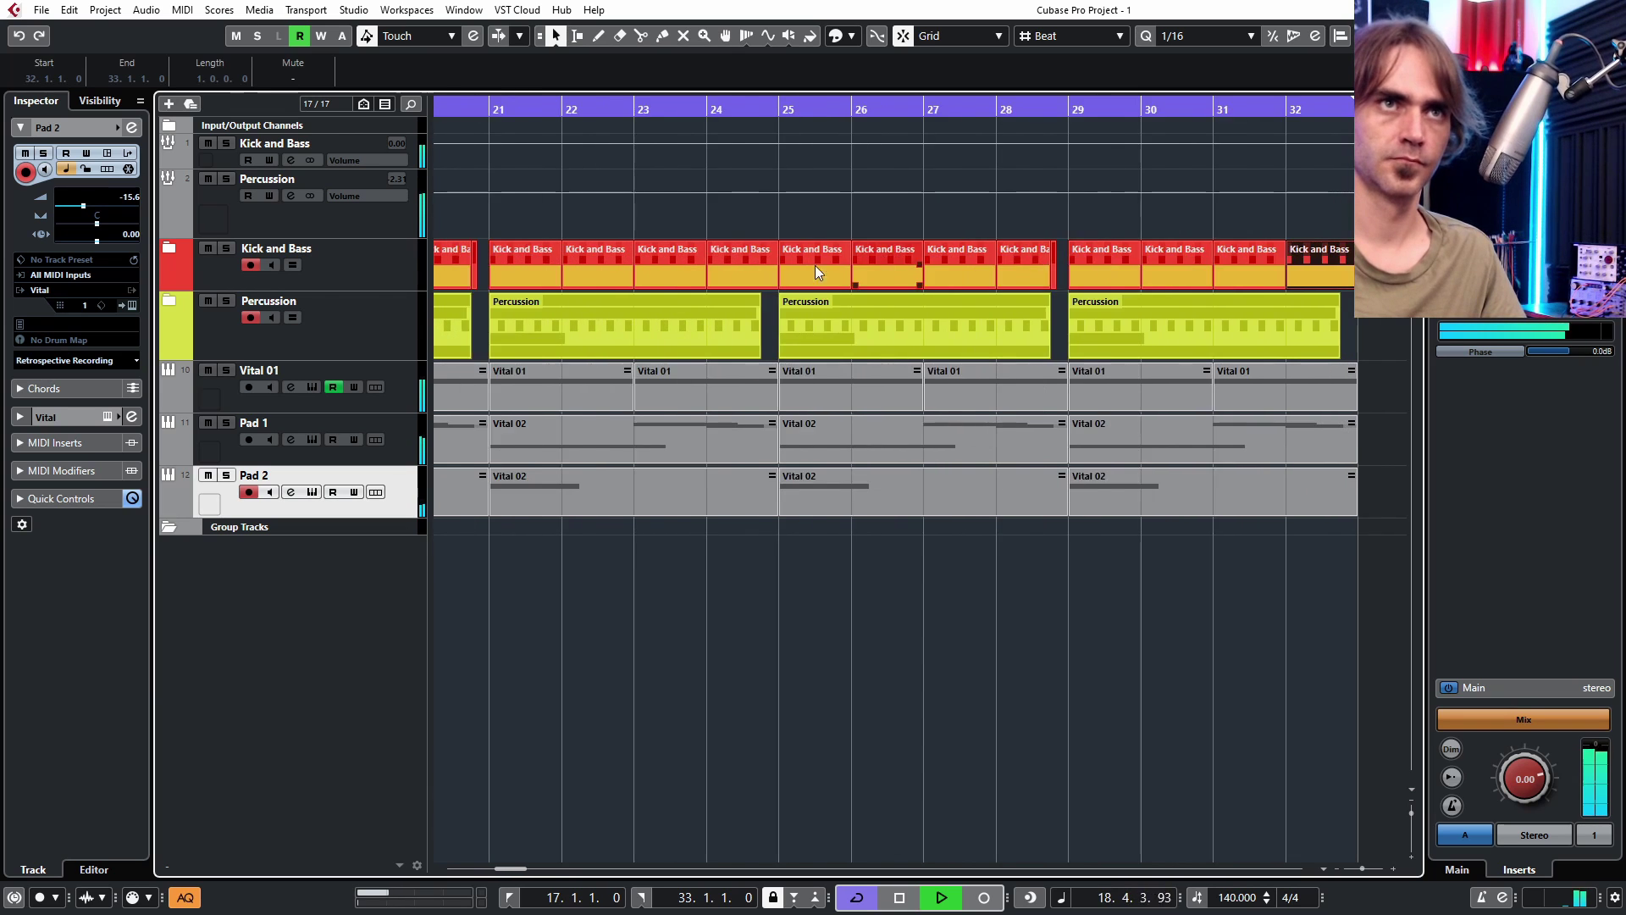
pyautogui.scroll(4, 761, 268)
pyautogui.click(761, 276)
pyautogui.moveTo(781, 283); pyautogui.dragTo(760, 287)
pyautogui.click(769, 290)
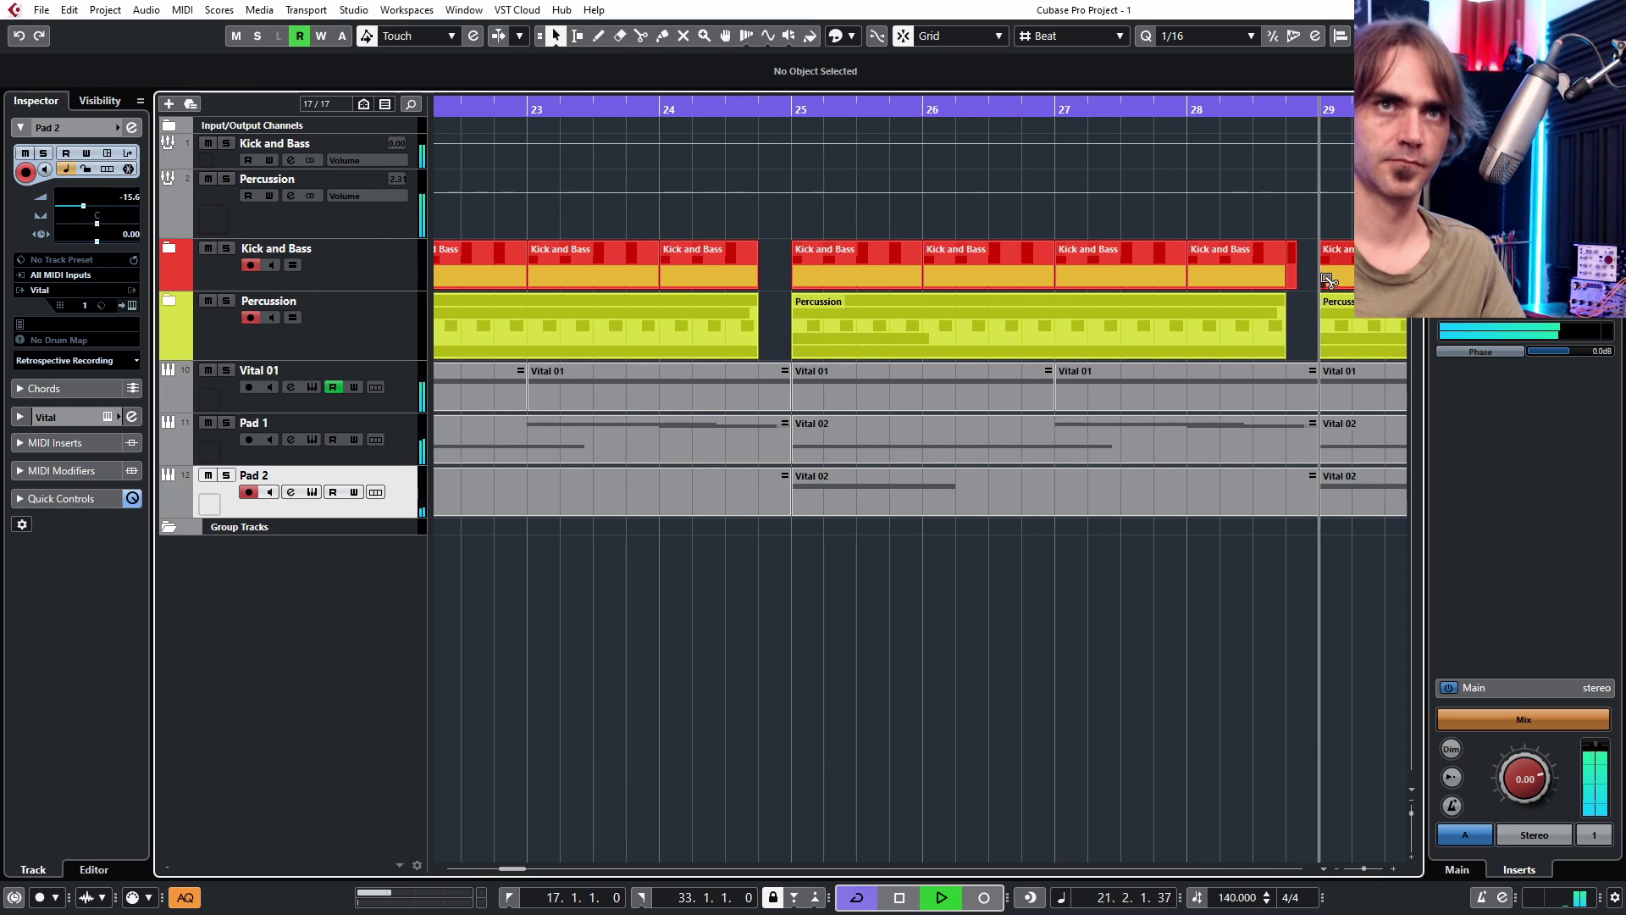
pyautogui.moveTo(1292, 280); pyautogui.dragTo(765, 284)
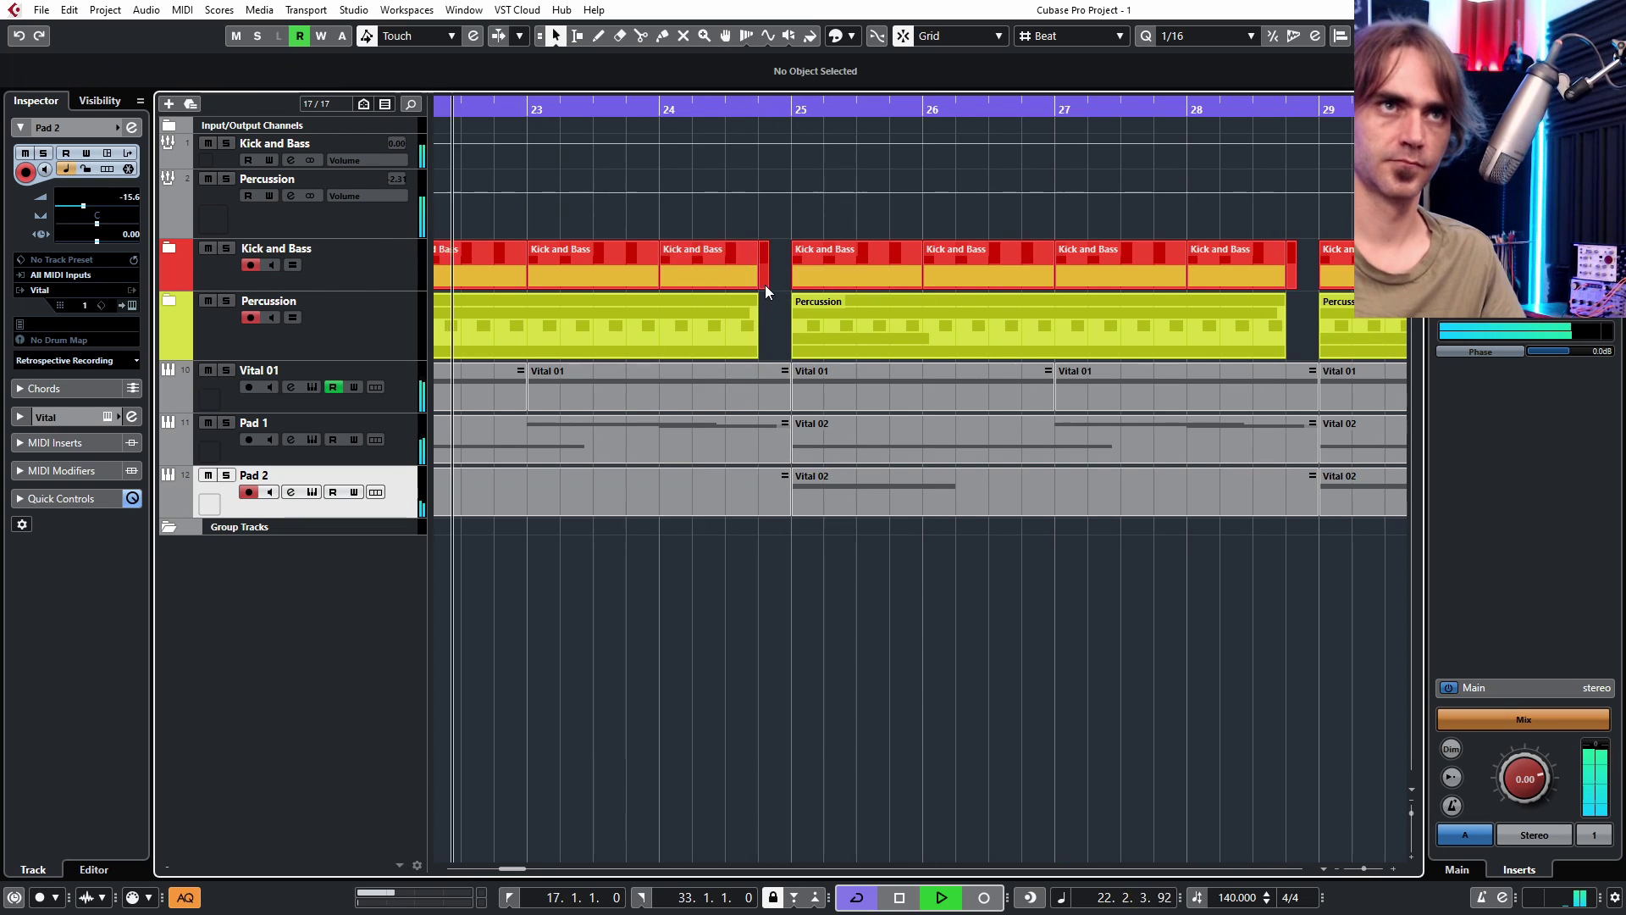
pyautogui.press('g')
pyautogui.press('g')
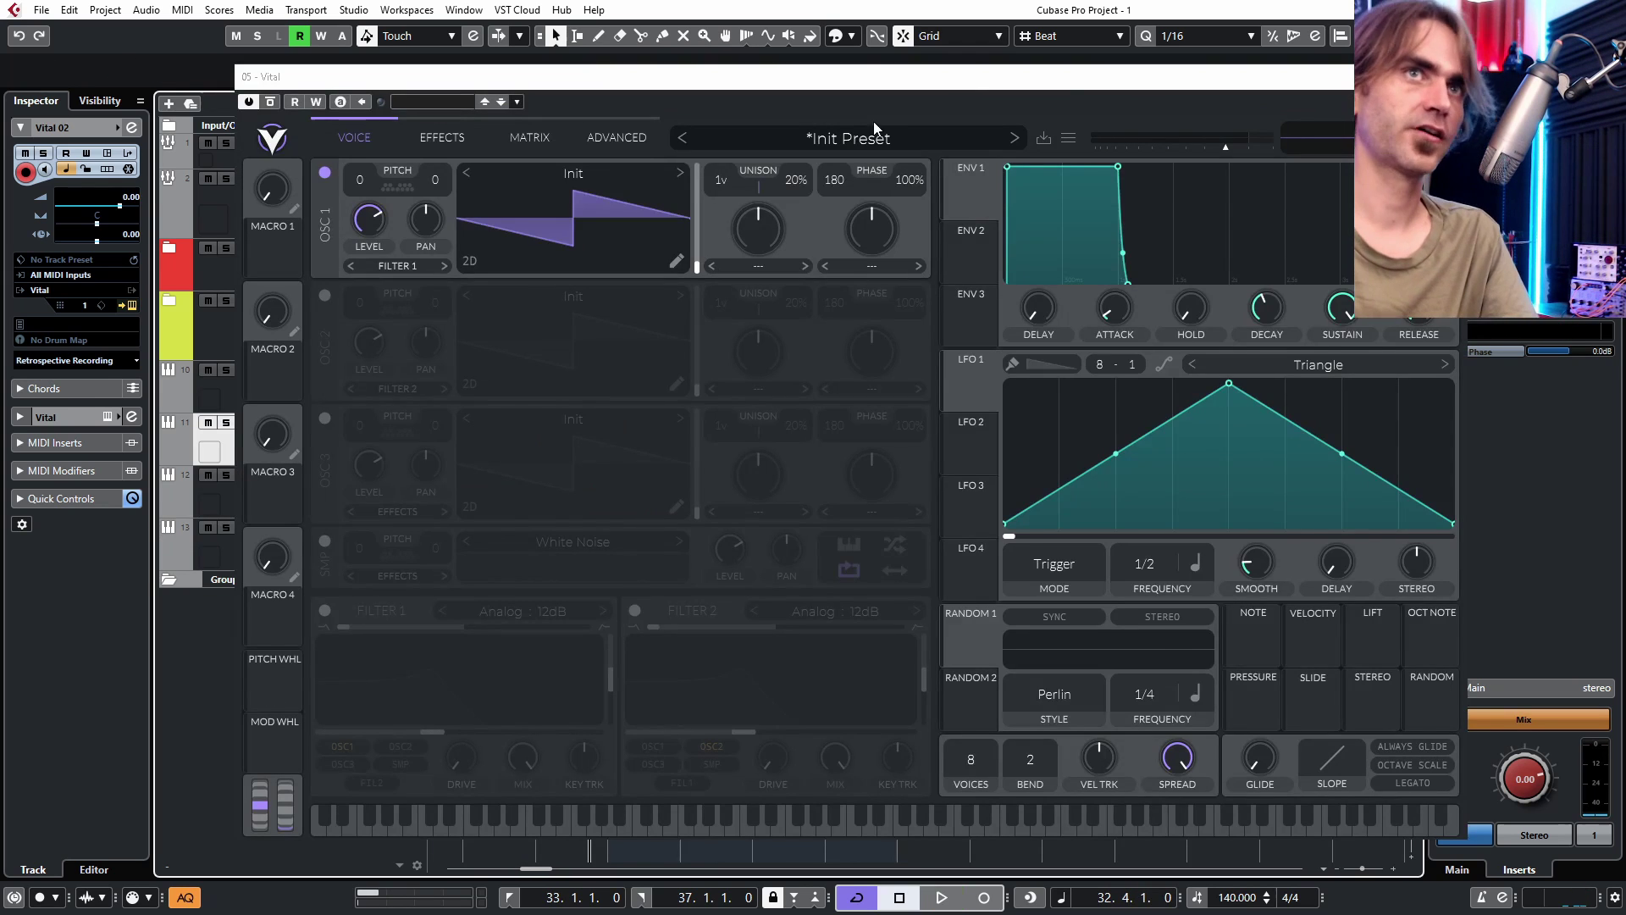
# - Load the SEQ Cobra Lily preset from Glitch Psytrance Essentials Vol2 on the new Vital 02 track and close the plug-in window
pyautogui.click(873, 131)
pyautogui.scroll(-3, 506, 708)
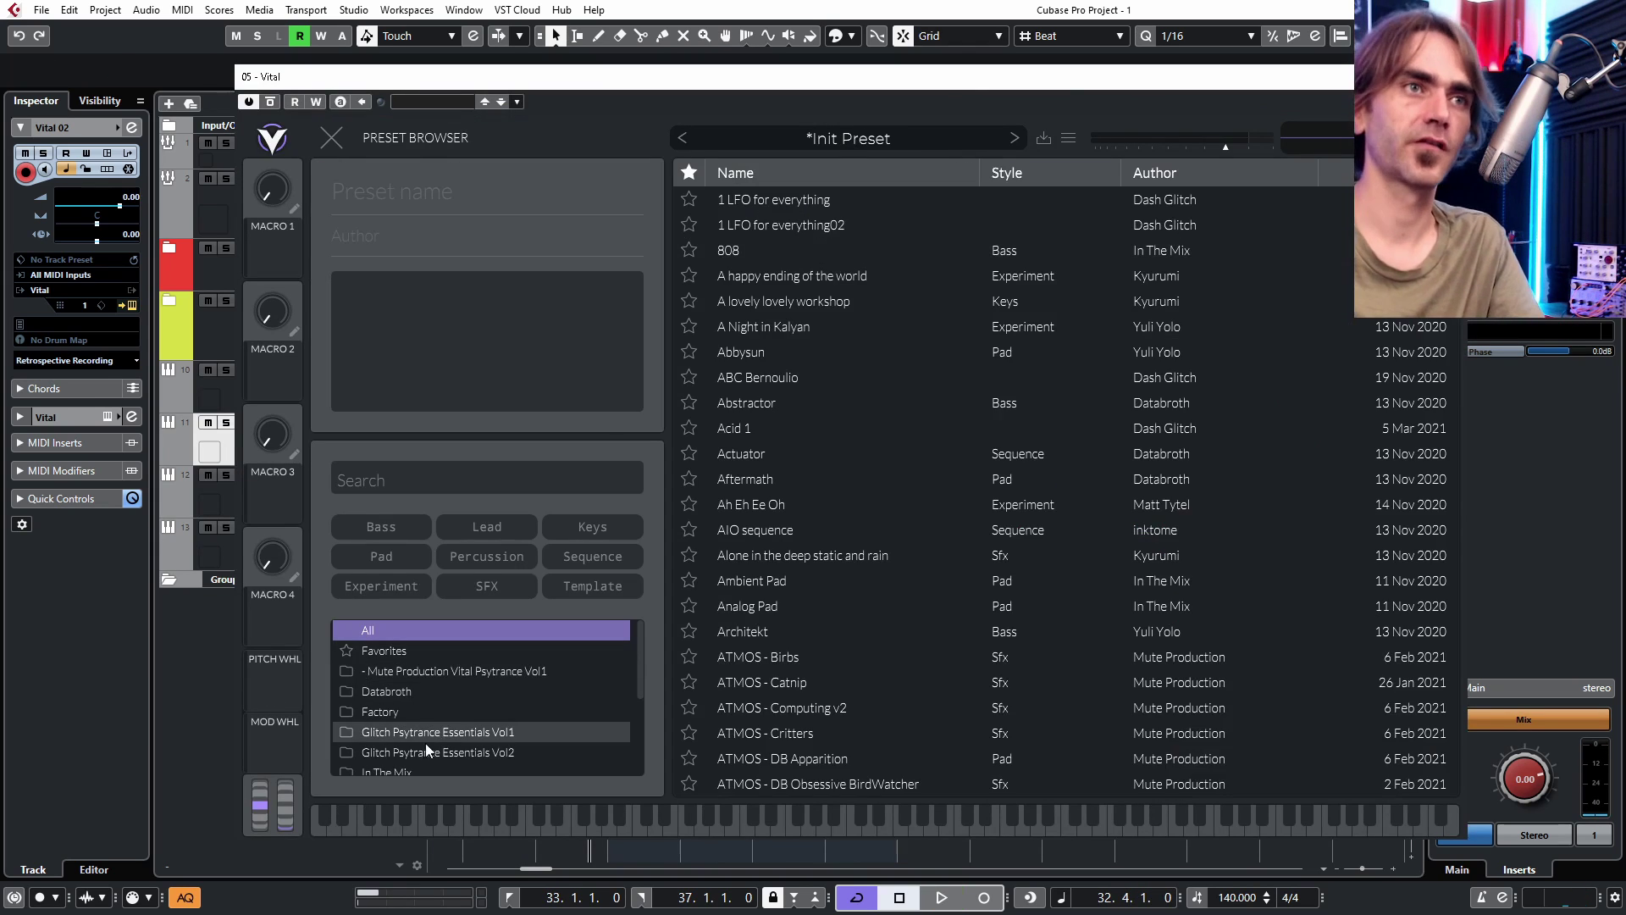
pyautogui.click(505, 685)
pyautogui.scroll(-15, 902, 551)
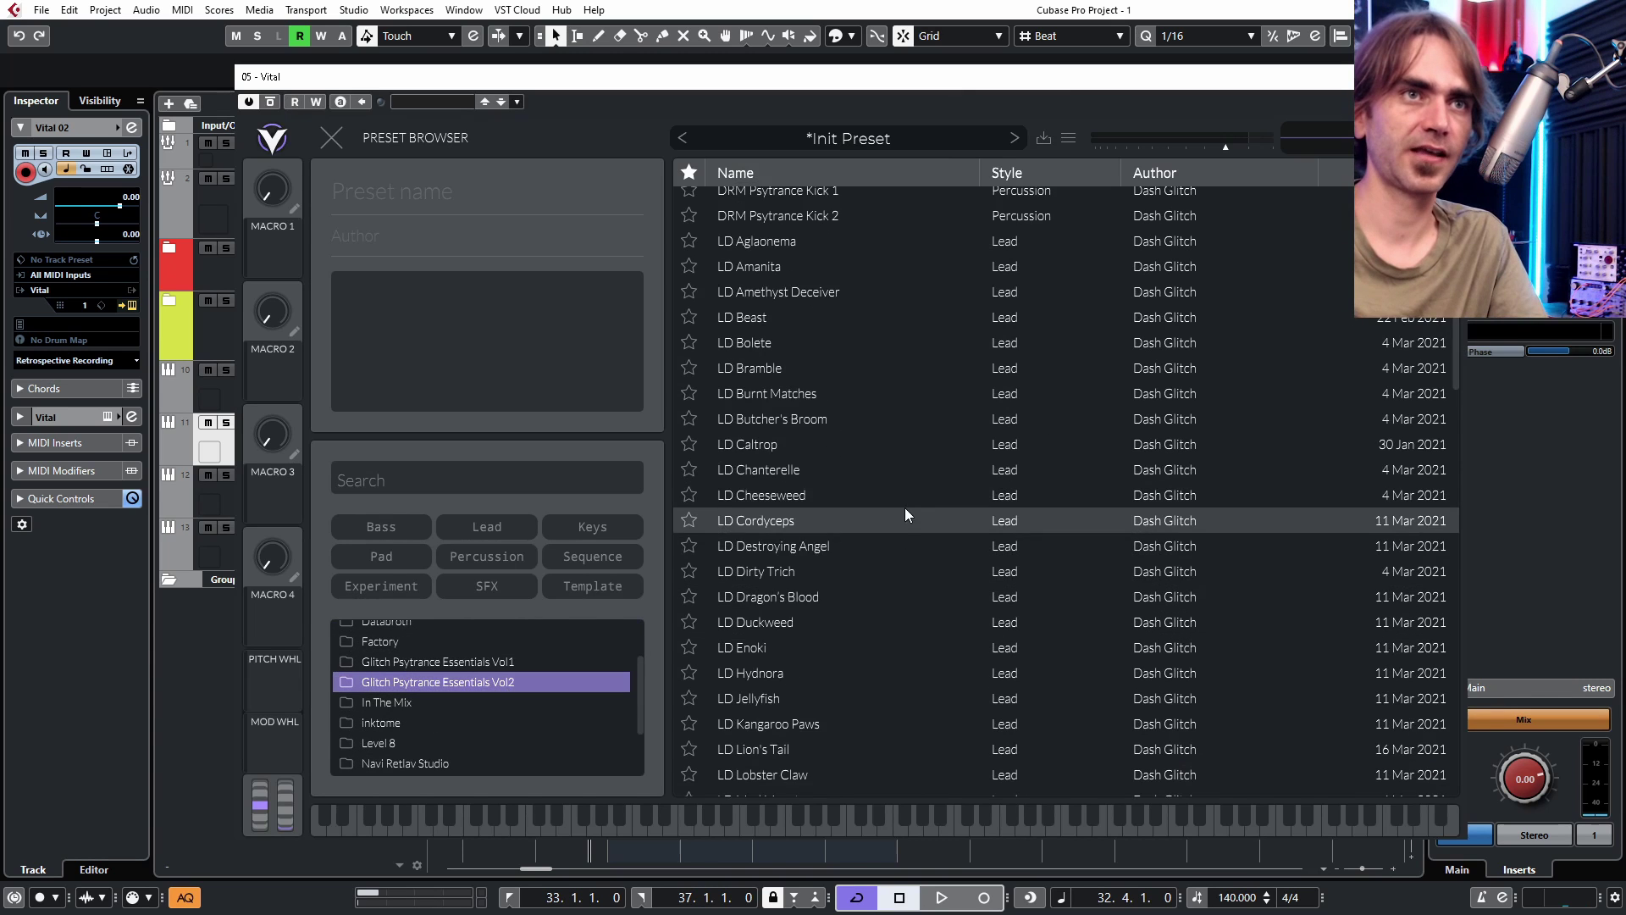
pyautogui.scroll(-3, 890, 551)
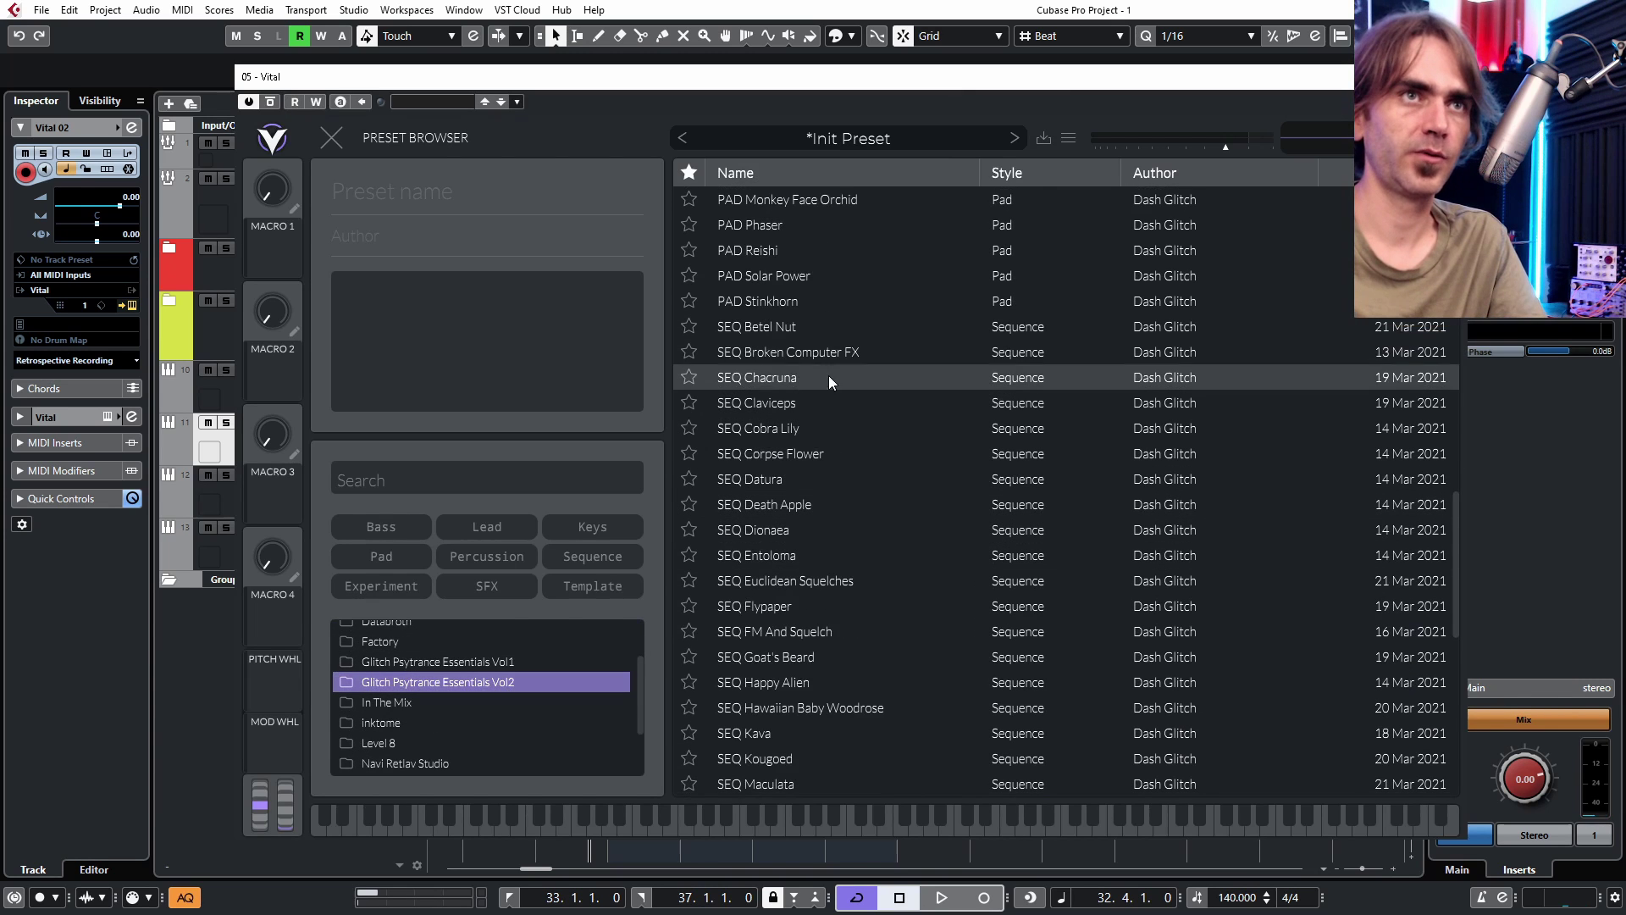
pyautogui.click(804, 430)
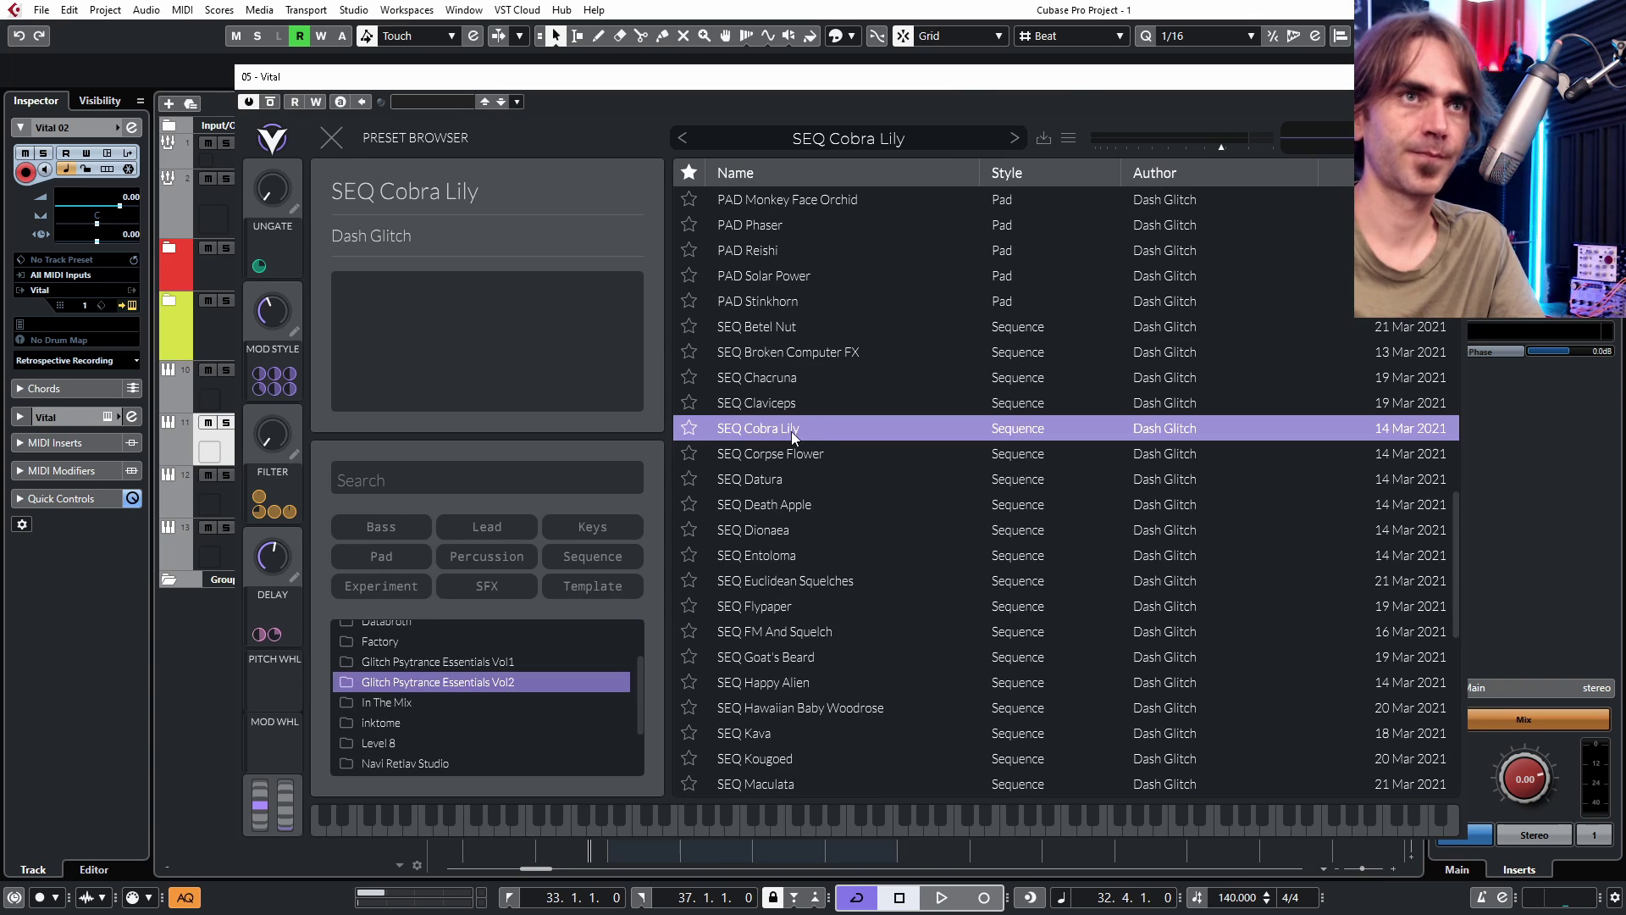
pyautogui.click(815, 140)
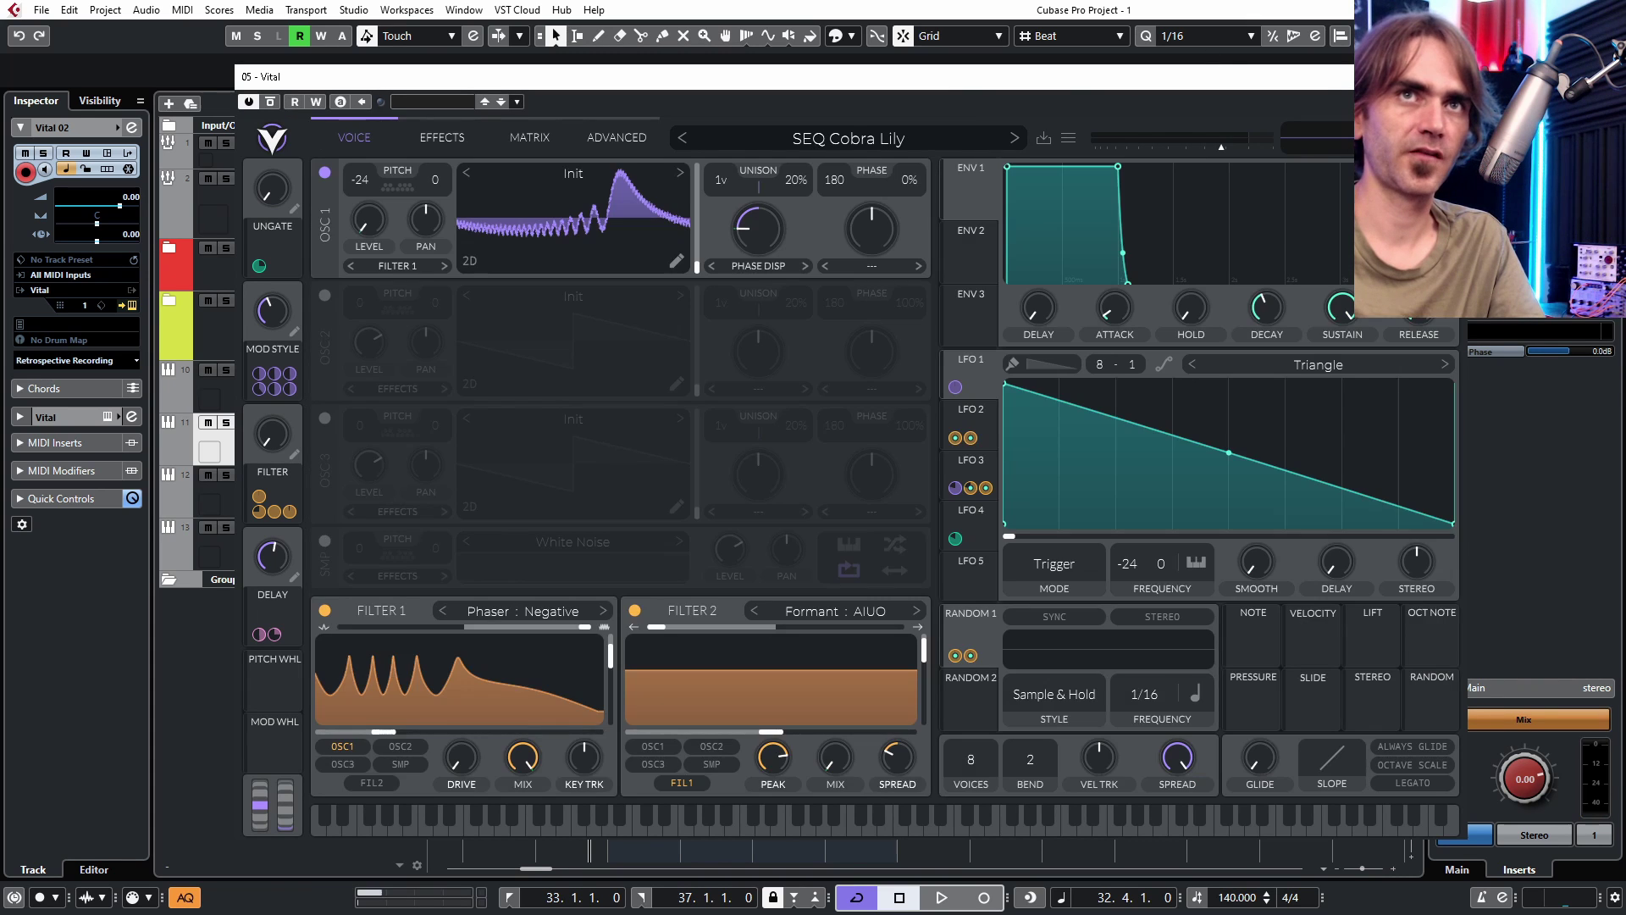
pyautogui.click(1450, 77)
# - Copy the Vital 01 part from bar 31 to bar 33 on the Vital 02 track and duplicate it to bar 35
pyautogui.moveTo(551, 390); pyautogui.dragTo(694, 445)
pyautogui.hotkey('ctrl', 'd')
pyautogui.click(646, 191)
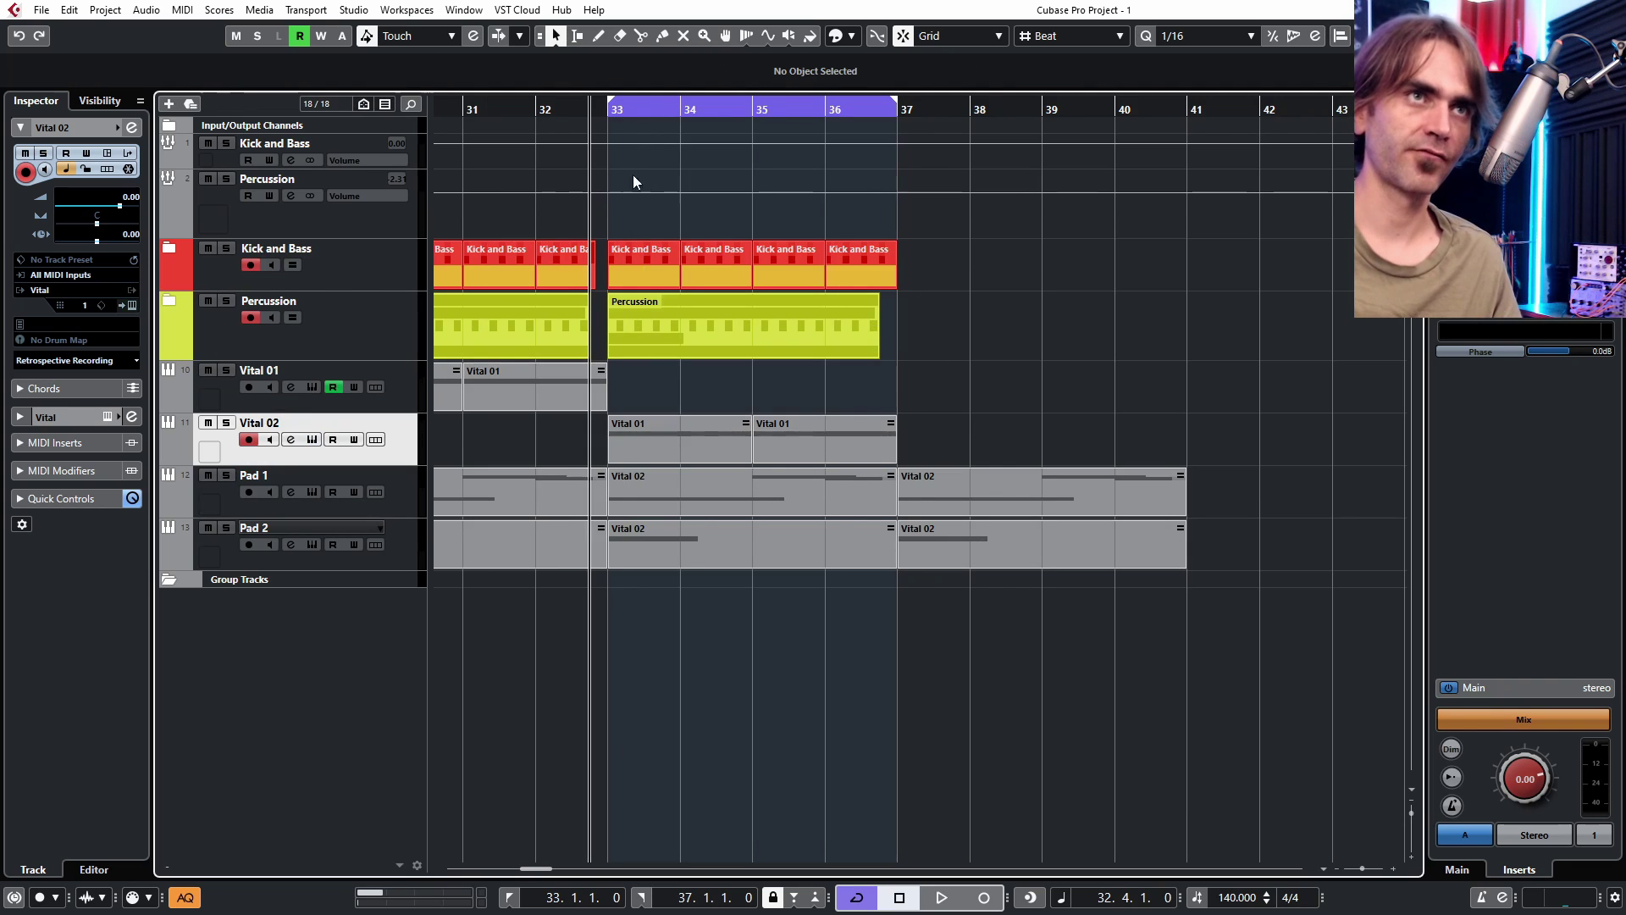
# - Play from bar 31 and lower the Vital 02 track volume to -3.35 dB while checking the Vital plug-in
pyautogui.click(460, 111)
pyautogui.press('space')
pyautogui.scroll(-3, 131, 200)
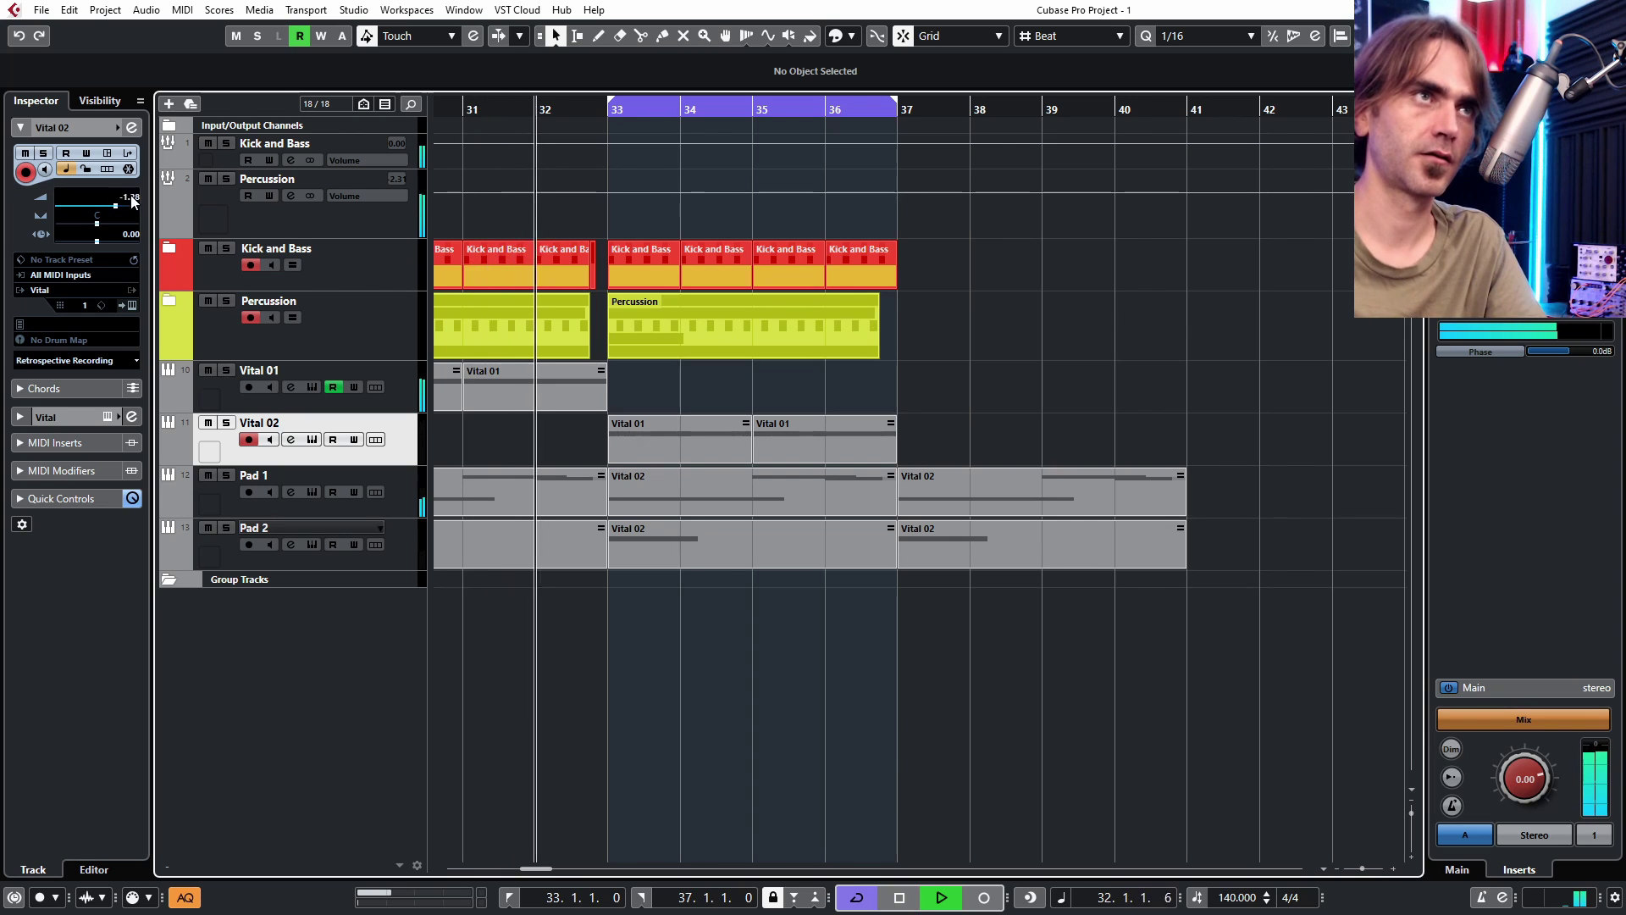
pyautogui.click(132, 305)
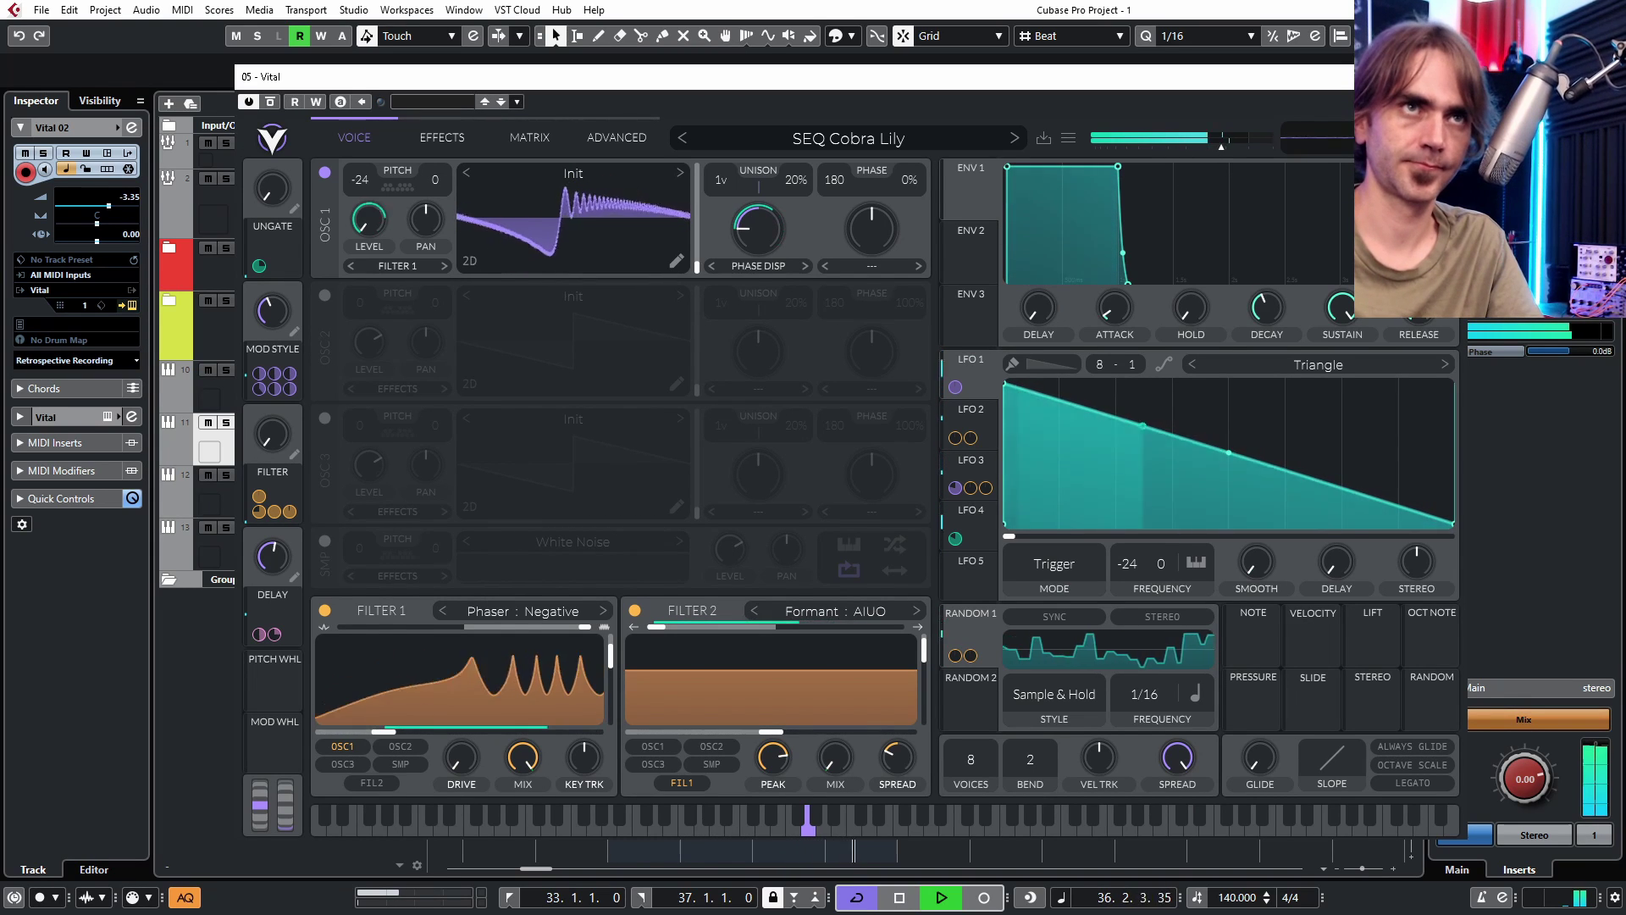
pyautogui.click(1449, 77)
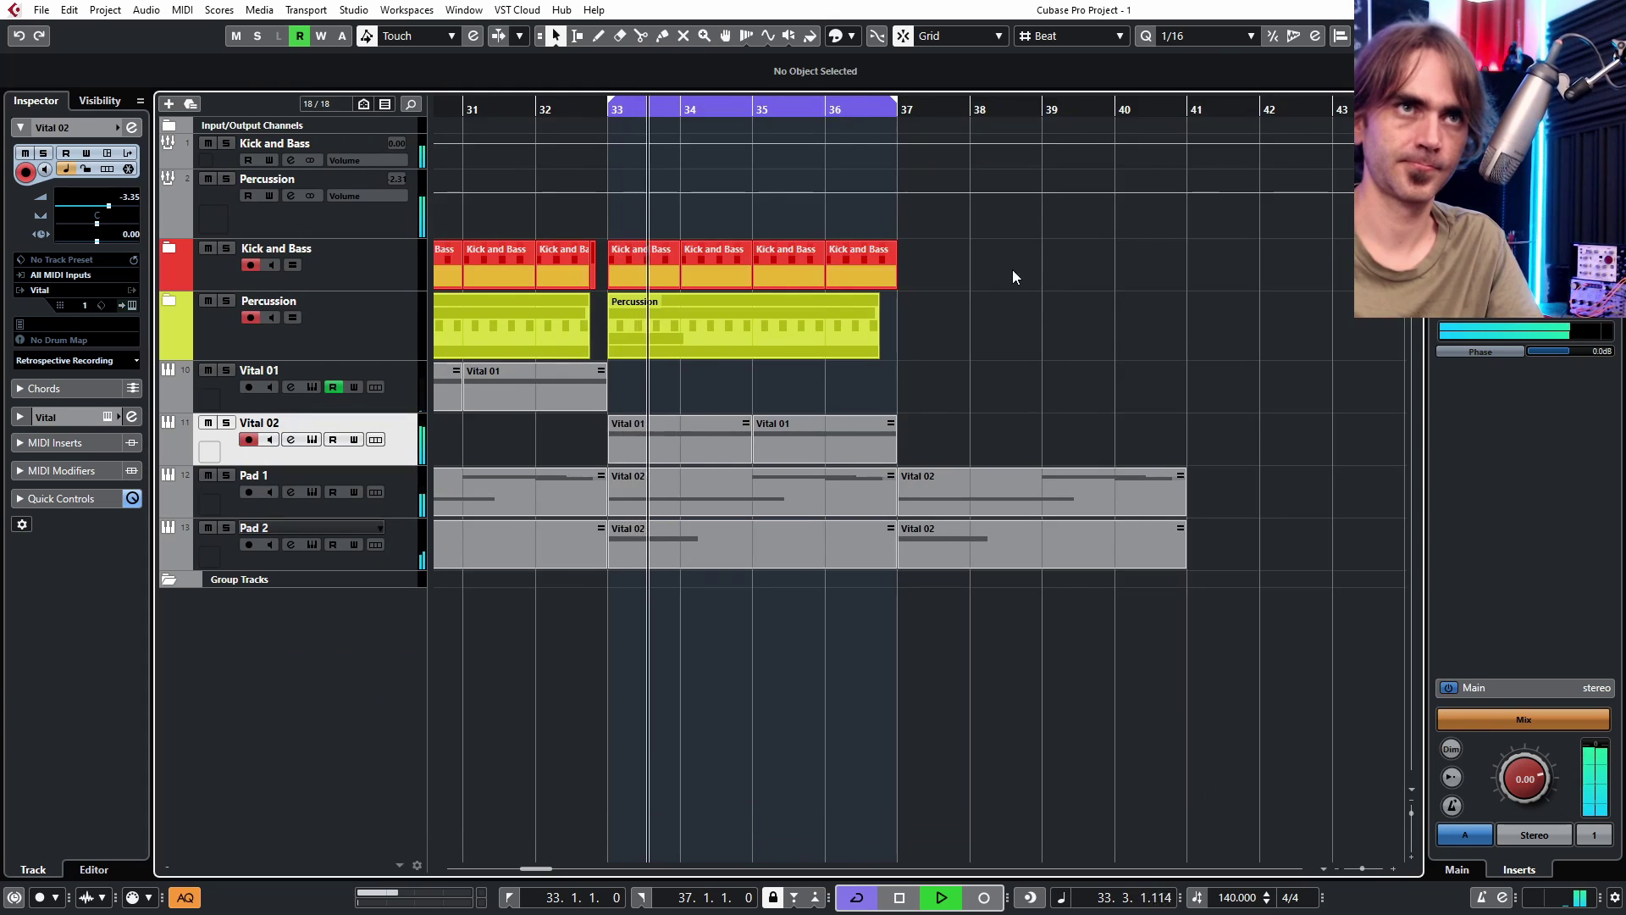
# - Duplicate the Kick and Bass, Percussion and Vital 02 parts of bars 33–37 up to bar 41 and extend the loop range to match
pyautogui.hscroll(-3, 1016, 271)
pyautogui.scroll(-4, 1060, 342)
pyautogui.moveTo(937, 252); pyautogui.dragTo(833, 326)
pyautogui.click(996, 297)
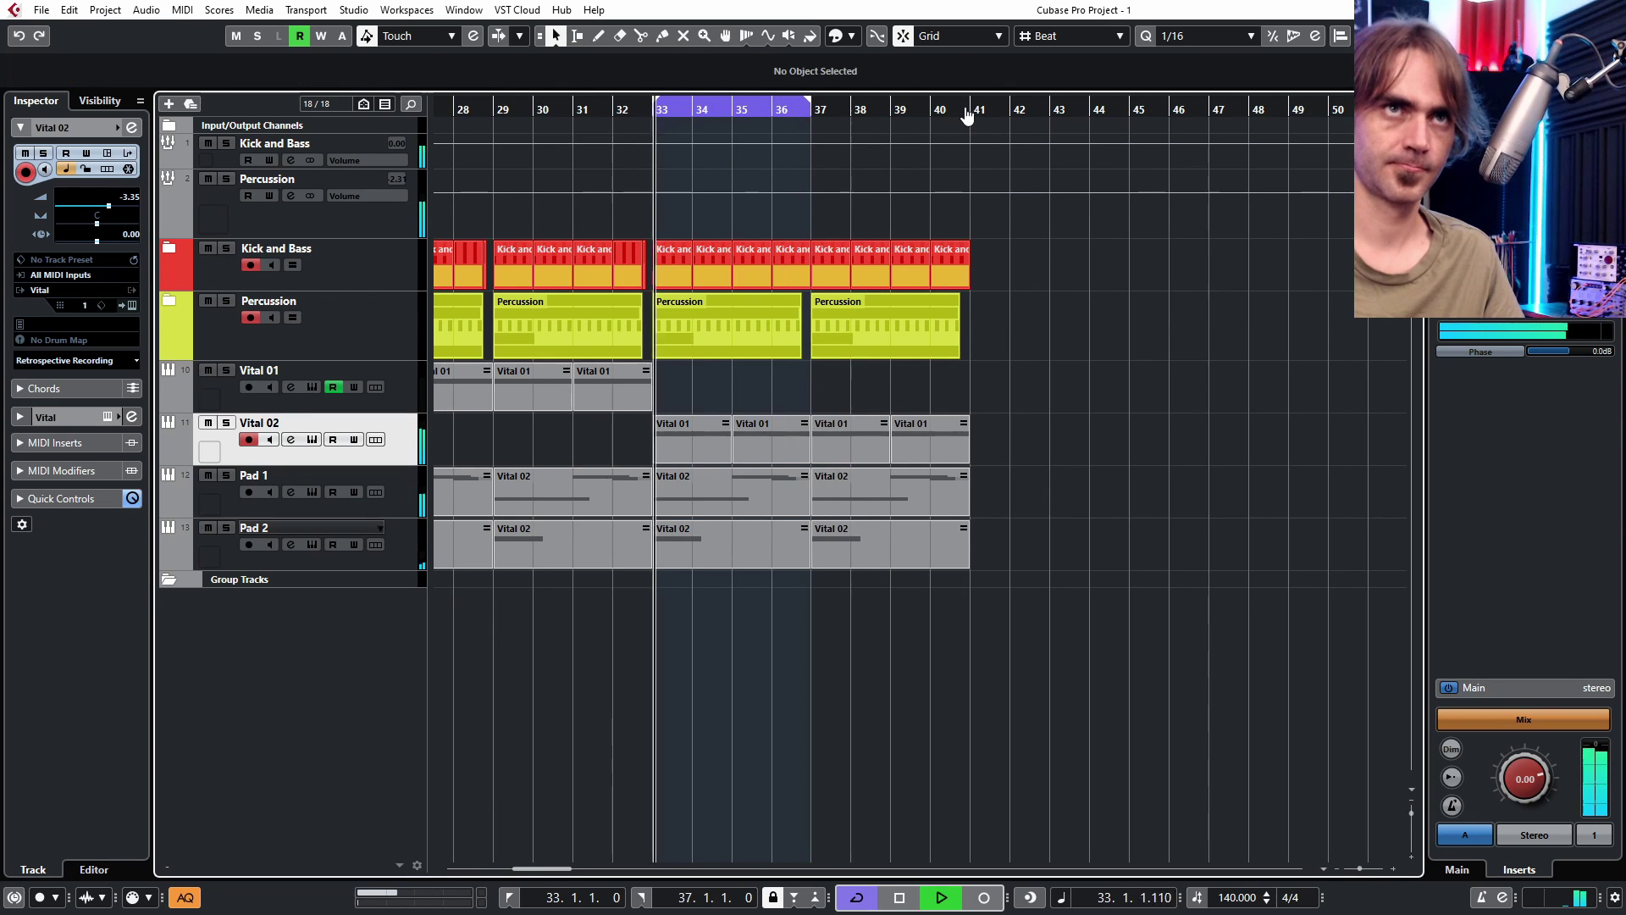
pyautogui.hscroll(2, 746, 372)
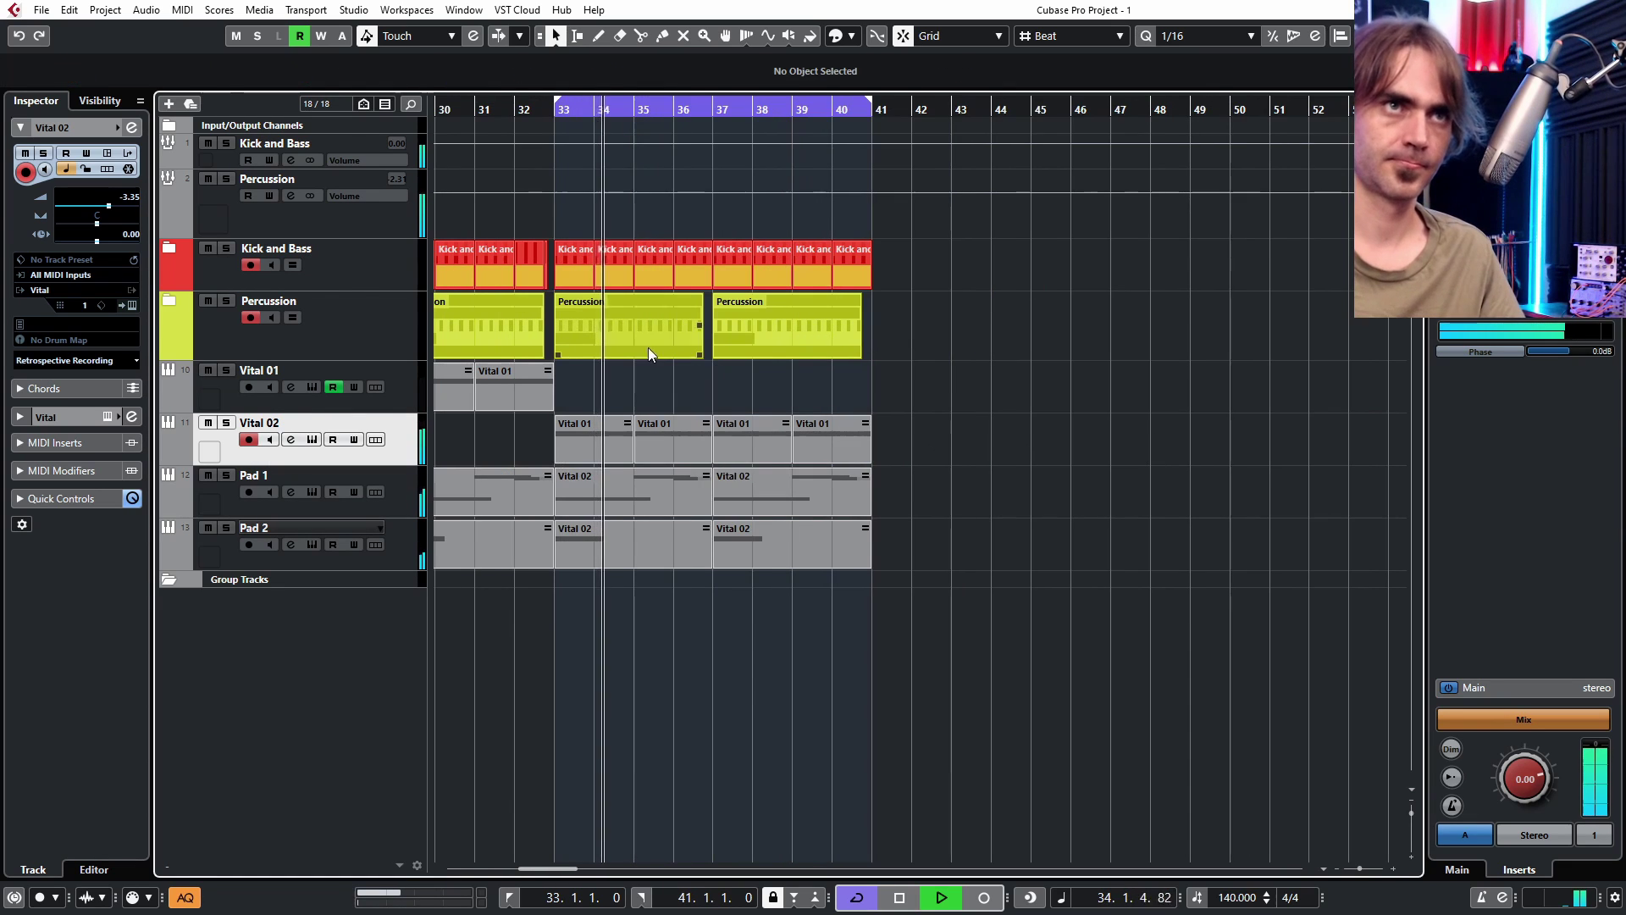
# - In the Percussion folder, extend the SNARE136-01 event to bar 37 and place an open hi-hat at 36.4.3 with the grid set to Use Quantize
pyautogui.click(169, 301)
pyautogui.scroll(3, 510, 473)
pyautogui.click(900, 417)
pyautogui.moveTo(908, 579); pyautogui.dragTo(889, 610)
pyautogui.scroll(2, 925, 622)
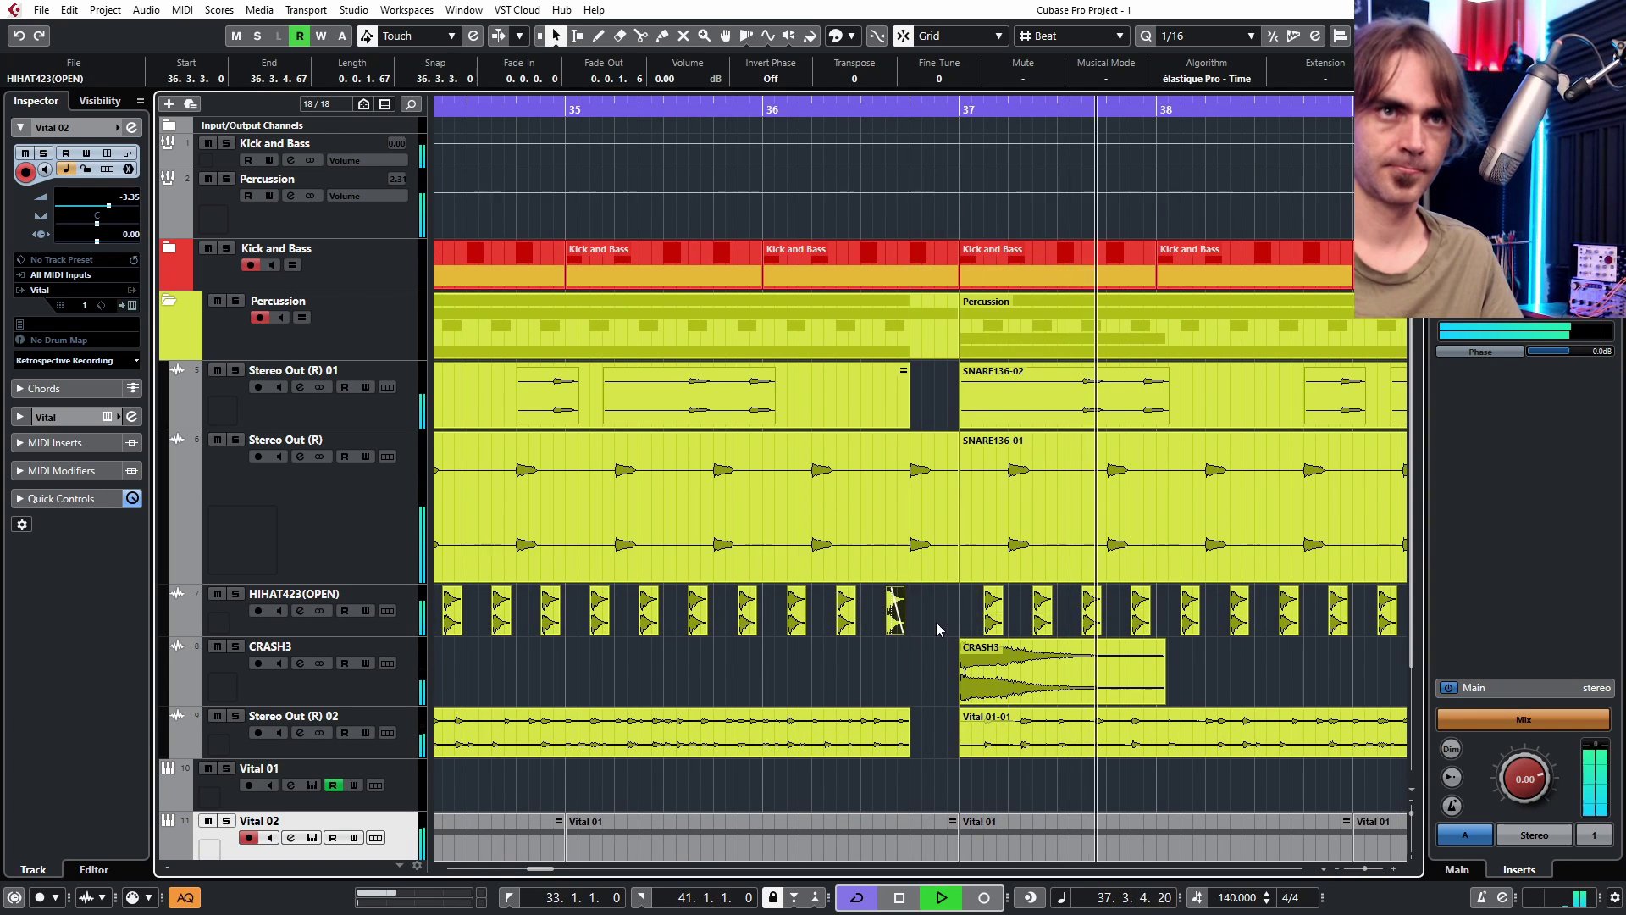
pyautogui.scroll(2, 915, 551)
pyautogui.click(1078, 38)
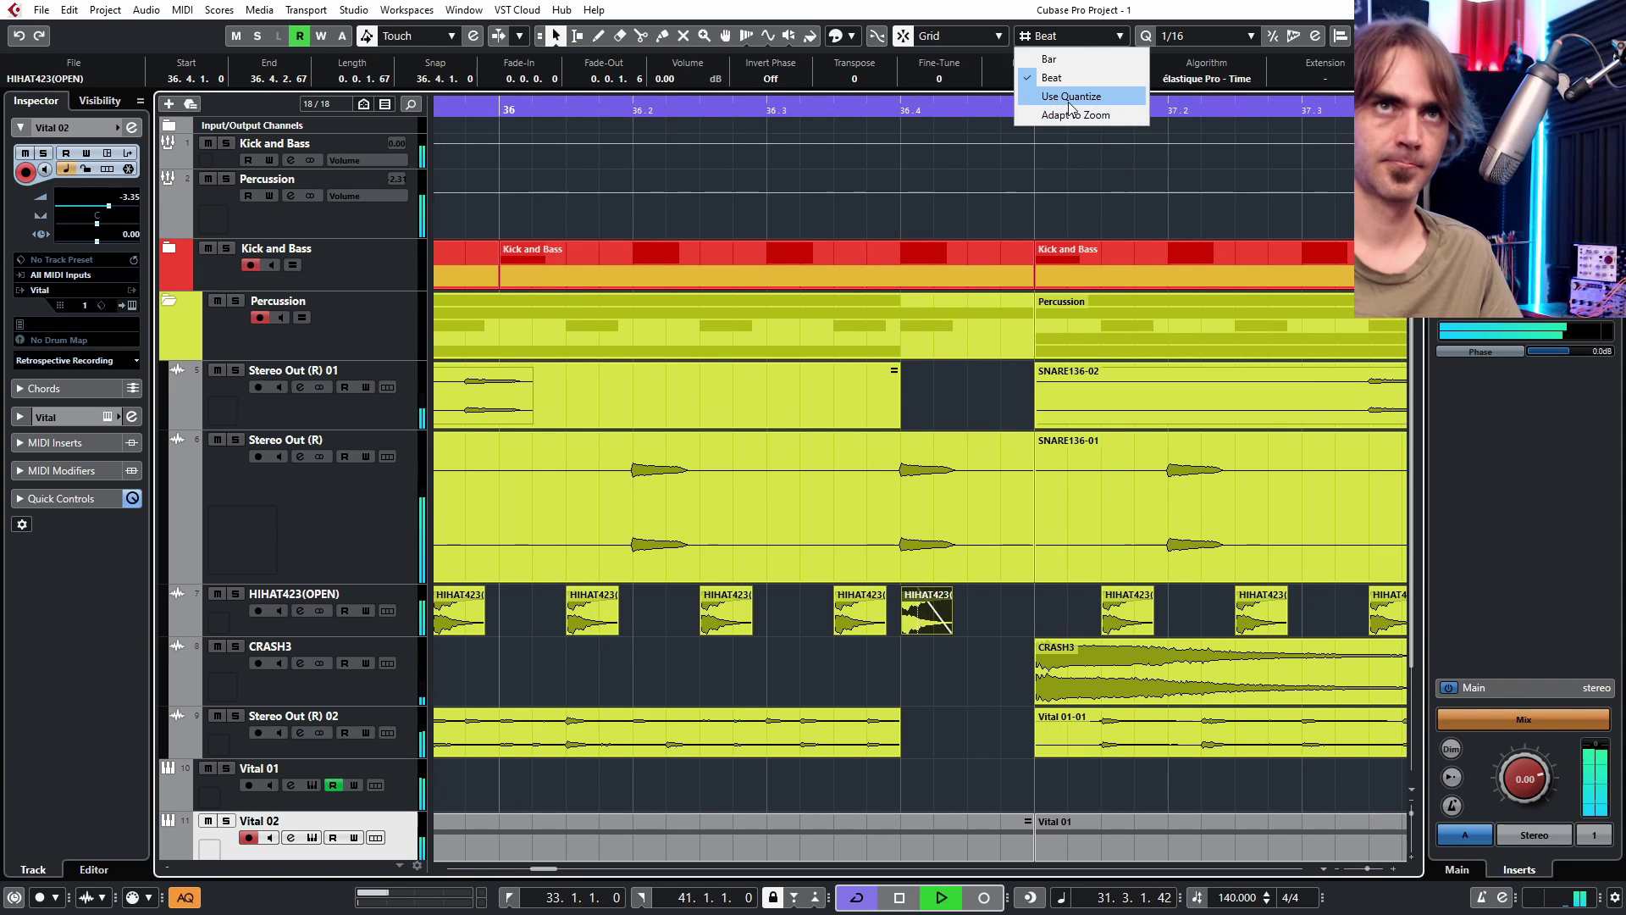
pyautogui.moveTo(939, 623); pyautogui.dragTo(991, 612)
# - Extend the Stereo Out (R) 02 event to bar 37 and delete the CRASH3 event at bar 37
pyautogui.scroll(-4, 974, 719)
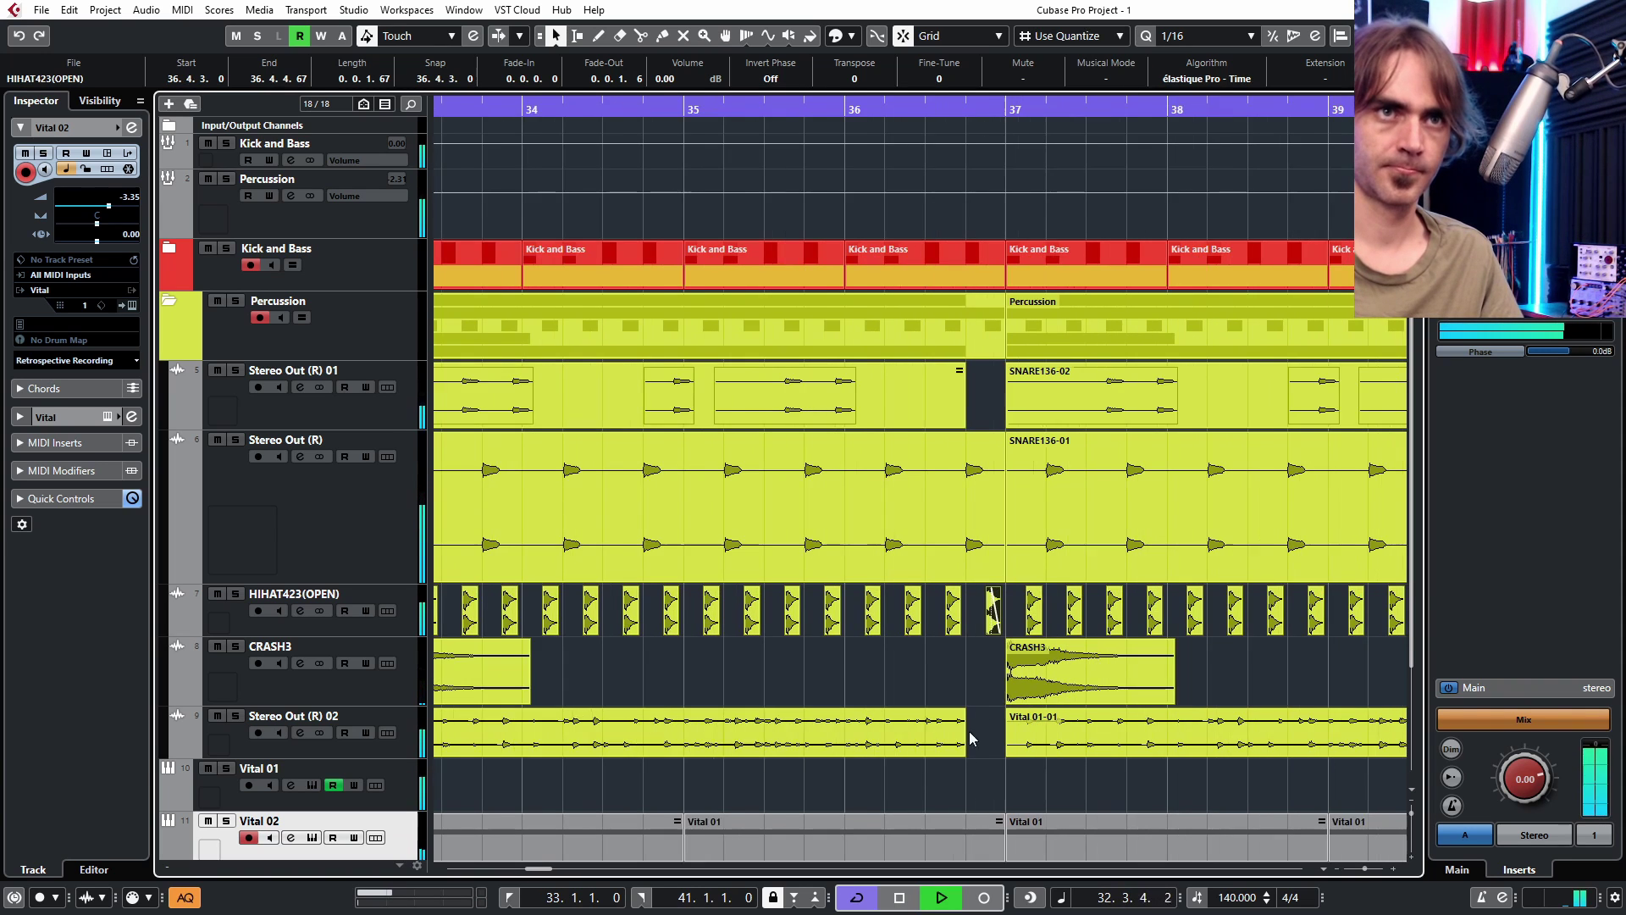
pyautogui.moveTo(964, 753); pyautogui.dragTo(997, 751)
pyautogui.scroll(-3, 996, 751)
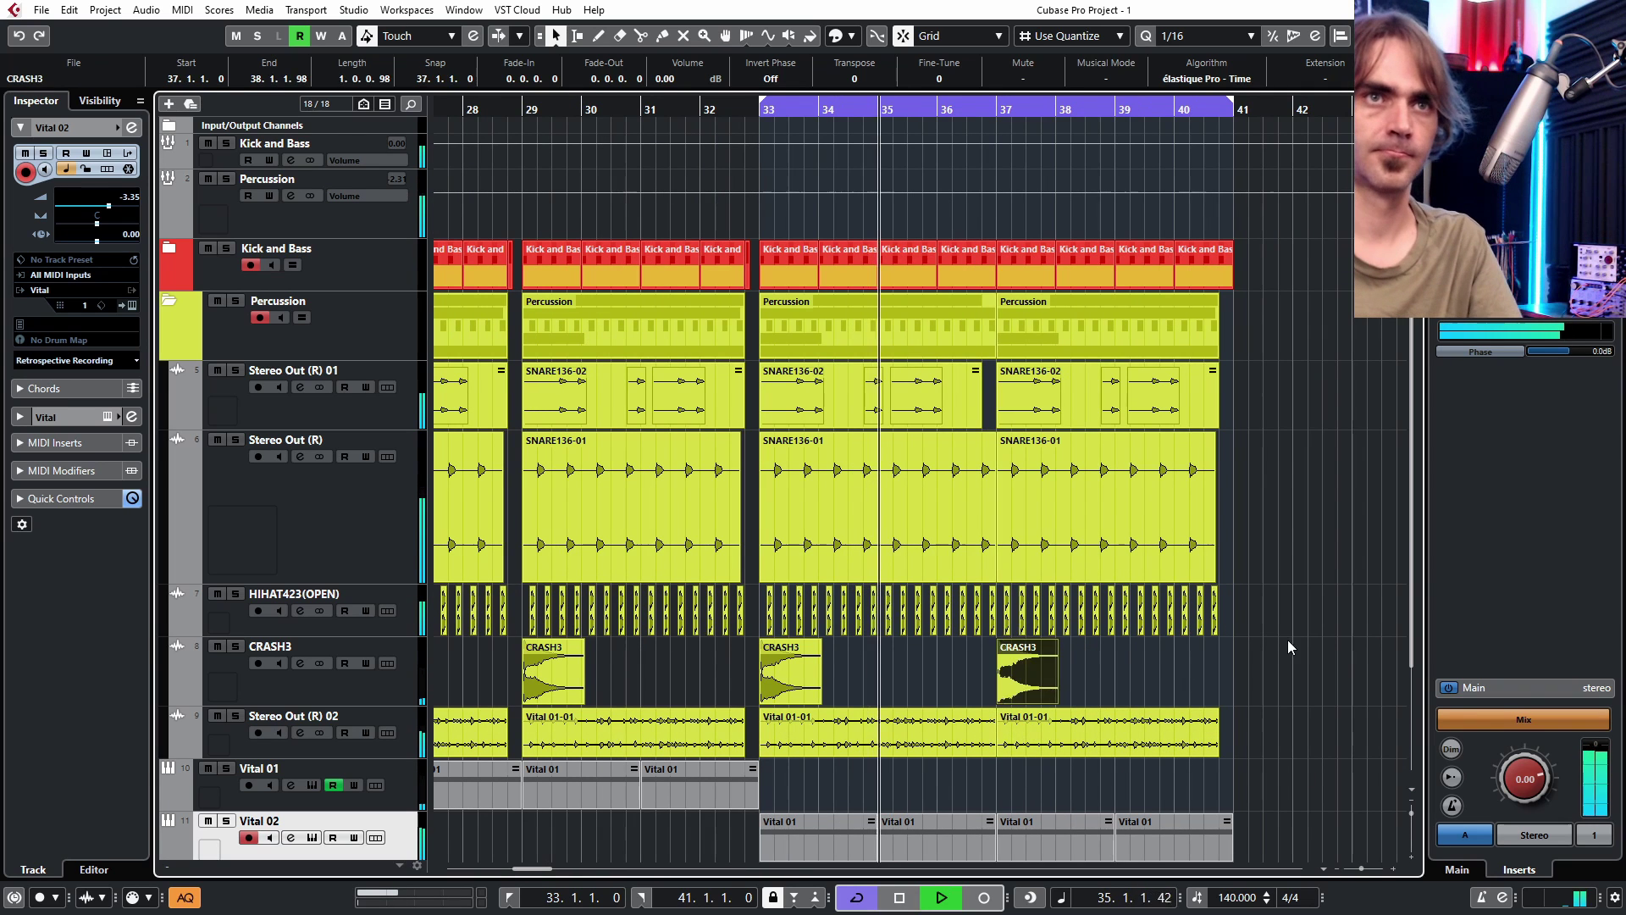
pyautogui.click(1253, 610)
# - Trim the last Kick and Bass part to end at beat 40.4 and collapse the Percussion folder
pyautogui.hscroll(5, 1162, 434)
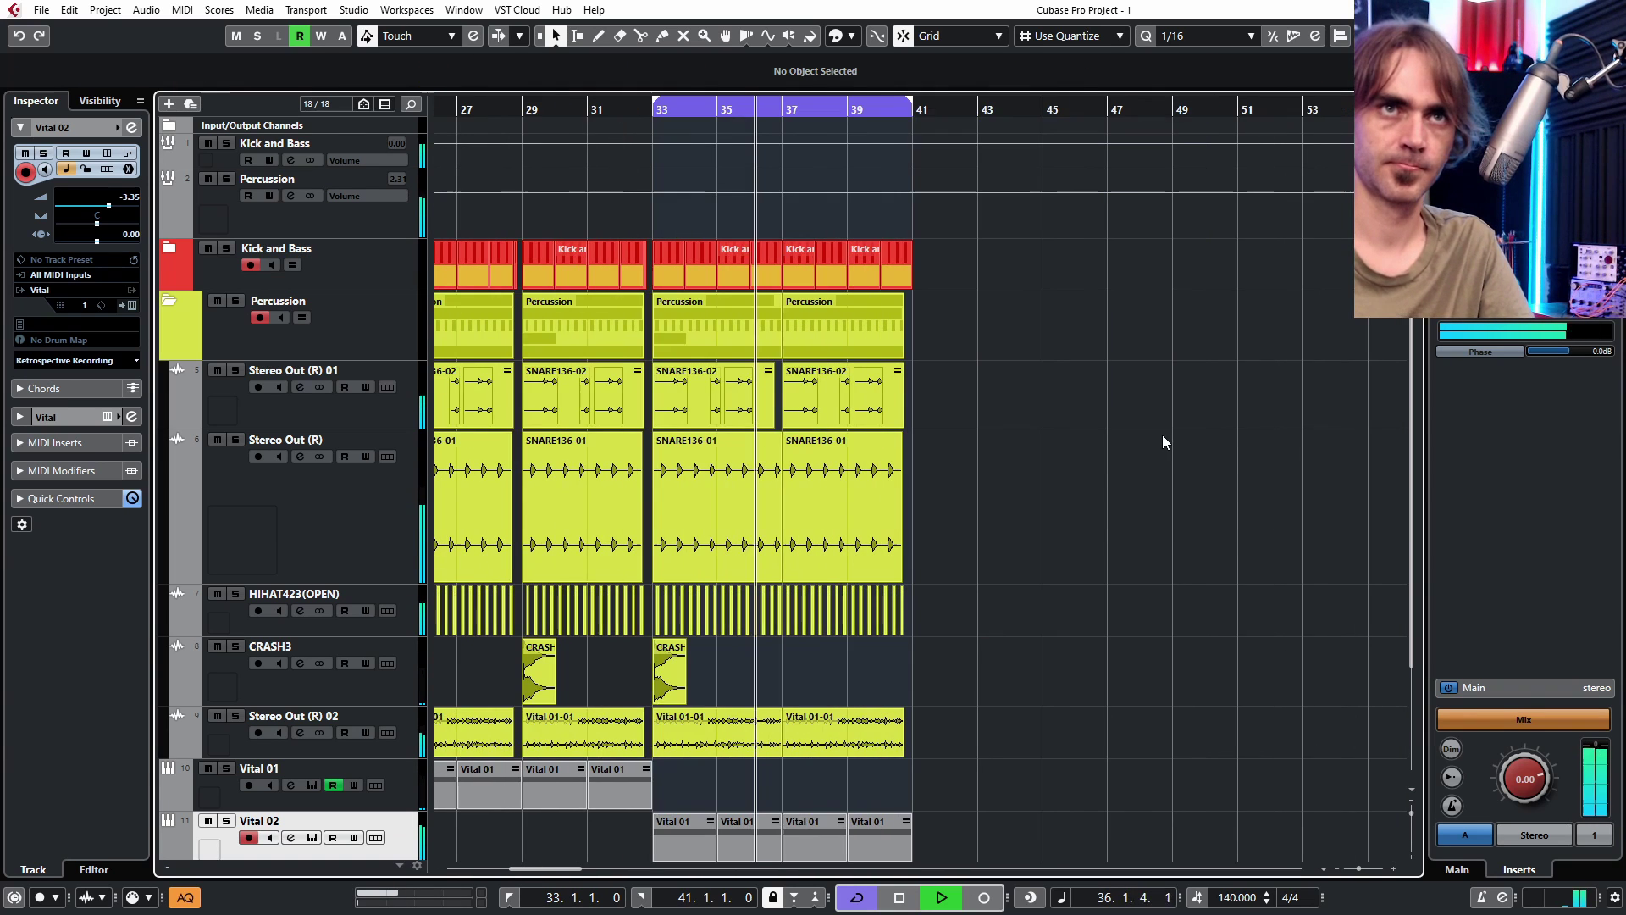
pyautogui.scroll(3, 937, 408)
pyautogui.moveTo(783, 288); pyautogui.dragTo(744, 296)
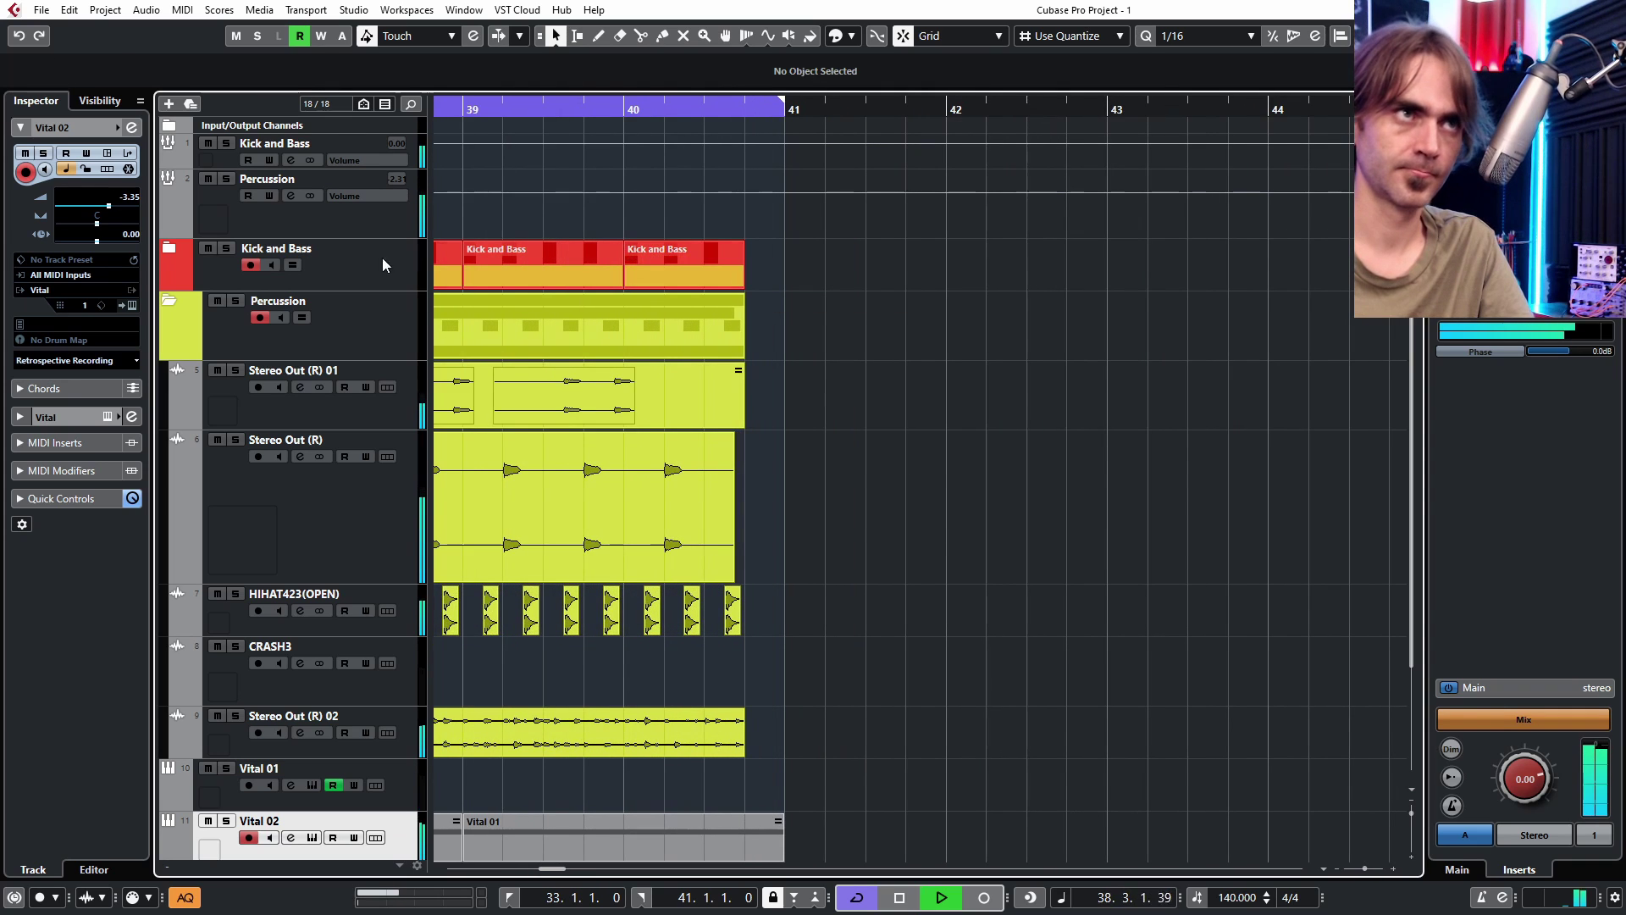
pyautogui.click(167, 302)
pyautogui.click(161, 227)
pyautogui.click(160, 226)
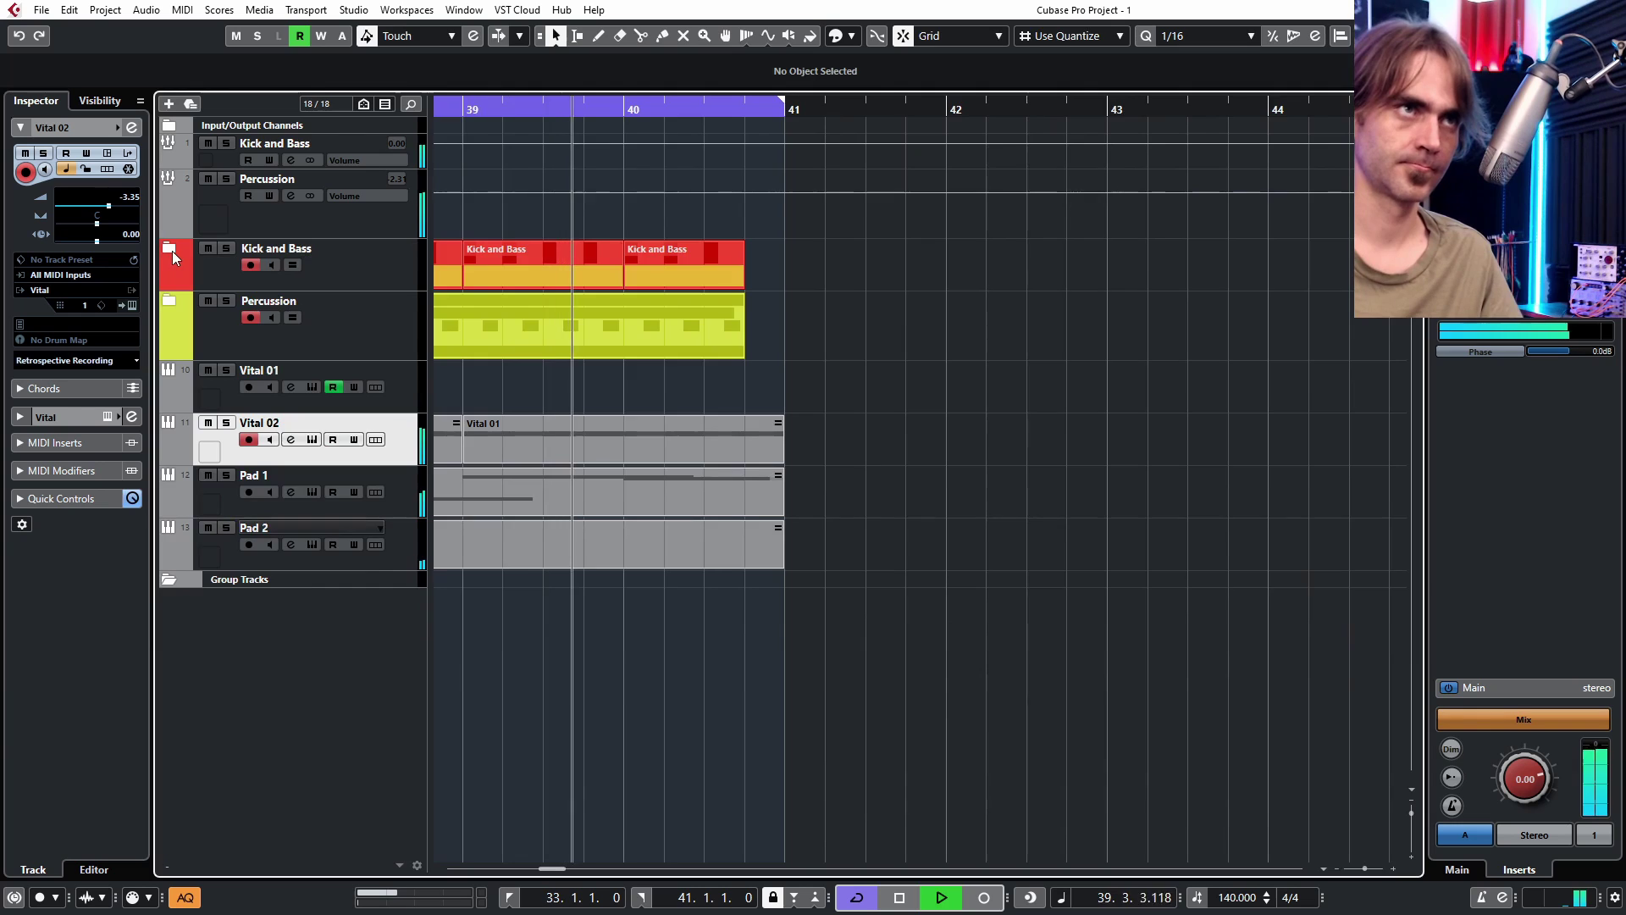
# - Load the SEQ Nightshade preset from Glitch Psytrance Essentials Vol2 in Vital on the Vital 02 (D) track and close the preset browser
pyautogui.click(132, 307)
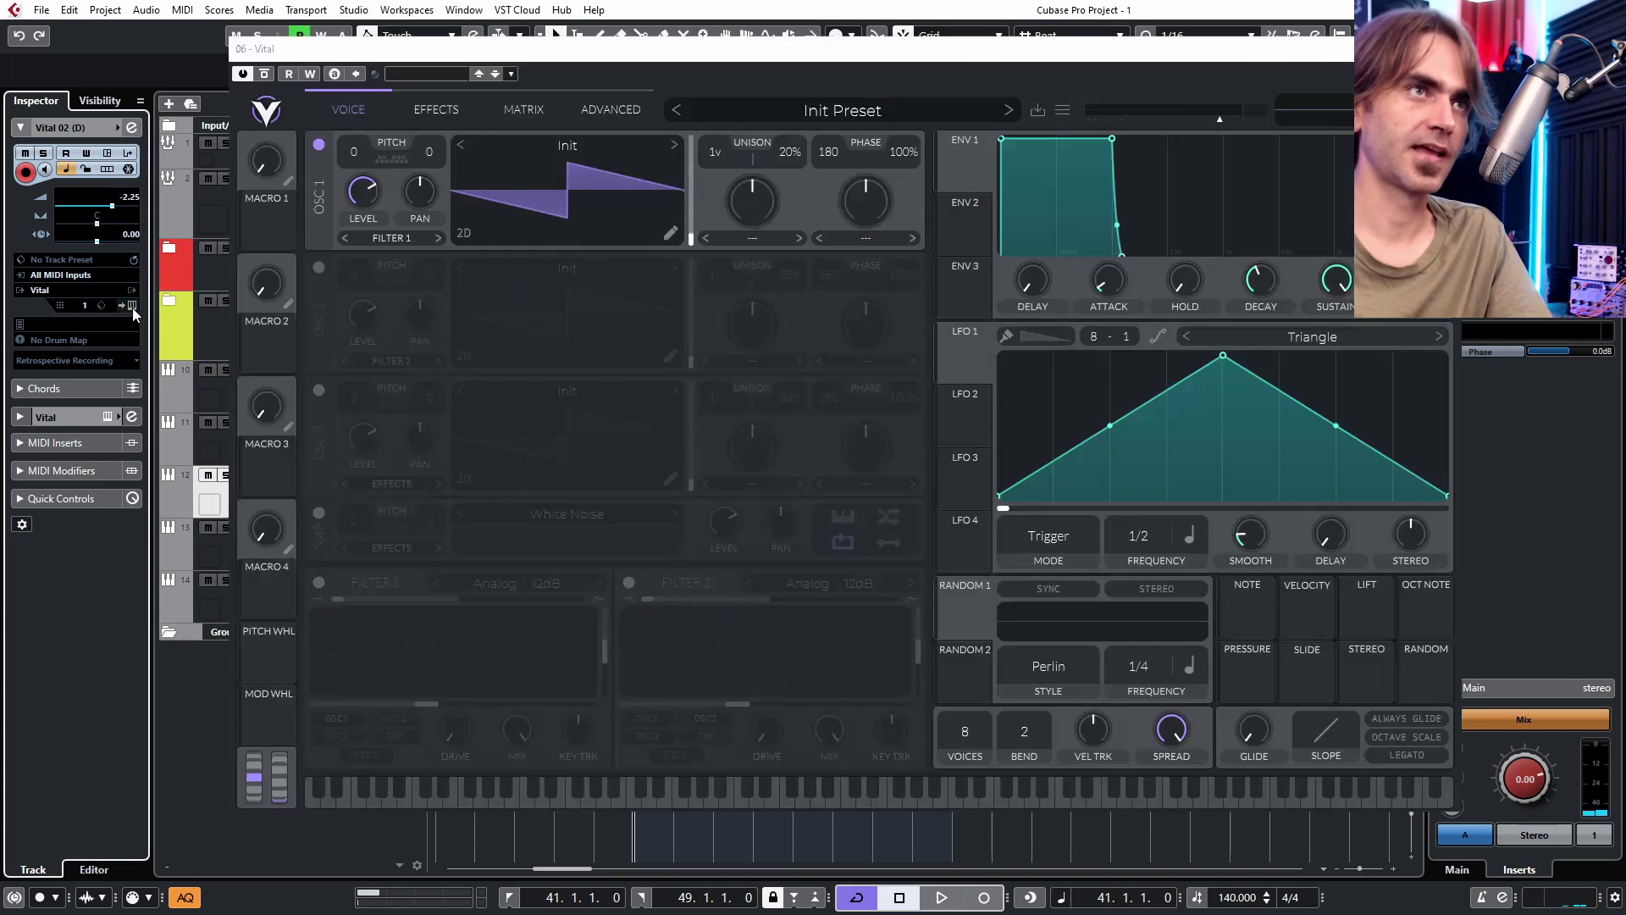
pyautogui.click(132, 307)
pyautogui.click(133, 308)
pyautogui.click(839, 112)
pyautogui.click(478, 726)
pyautogui.scroll(-20, 1102, 525)
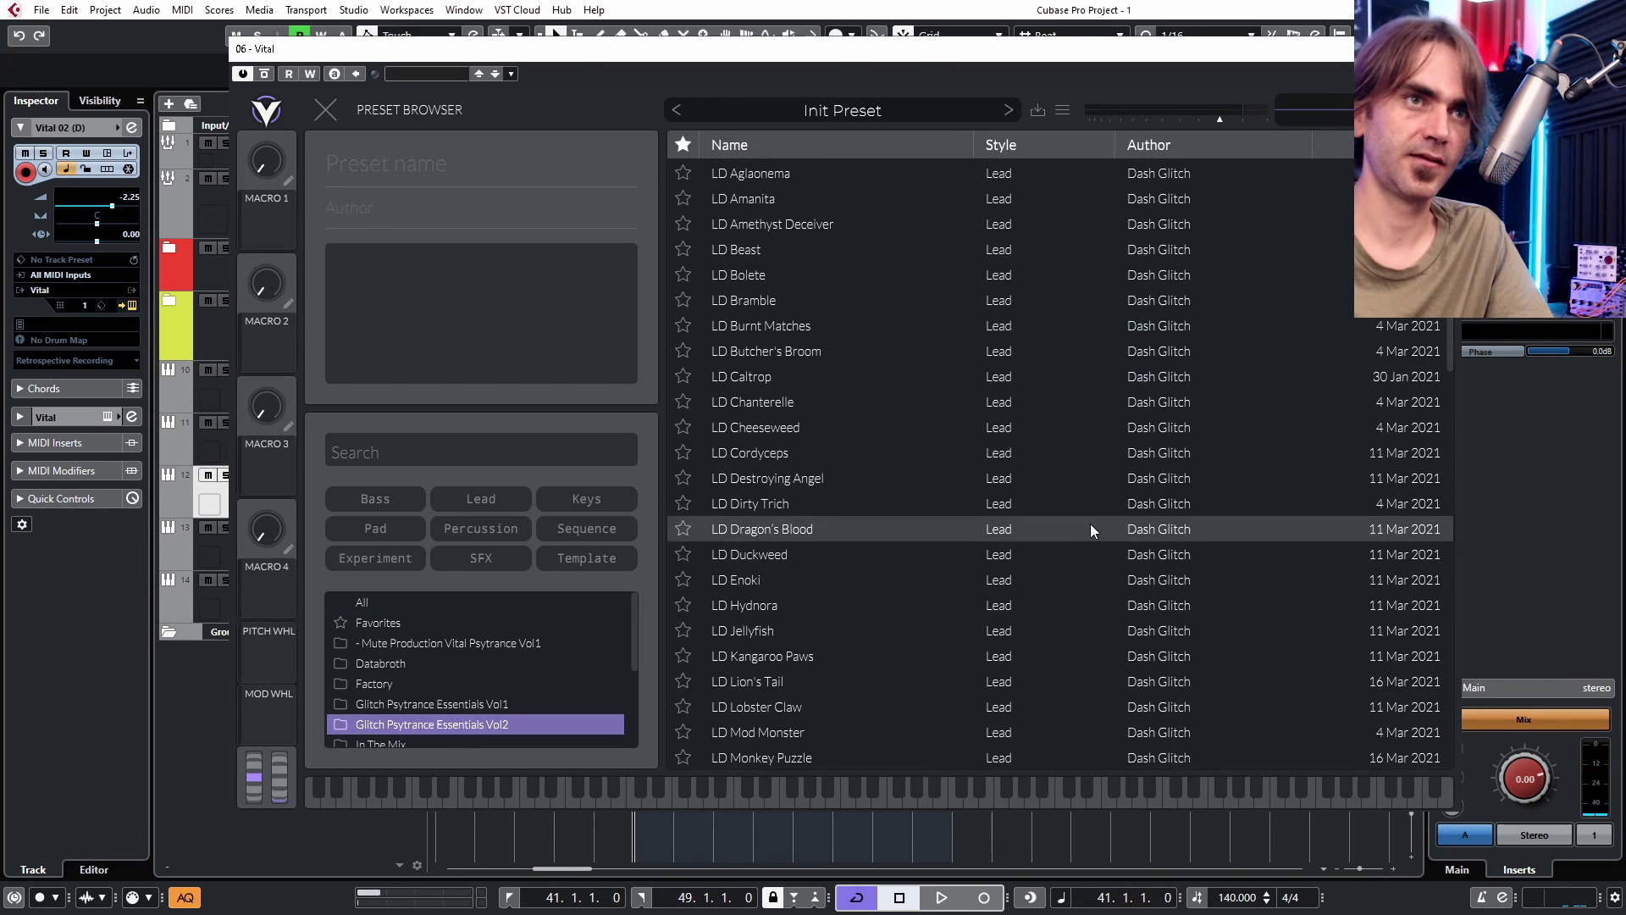
pyautogui.scroll(-5, 1102, 533)
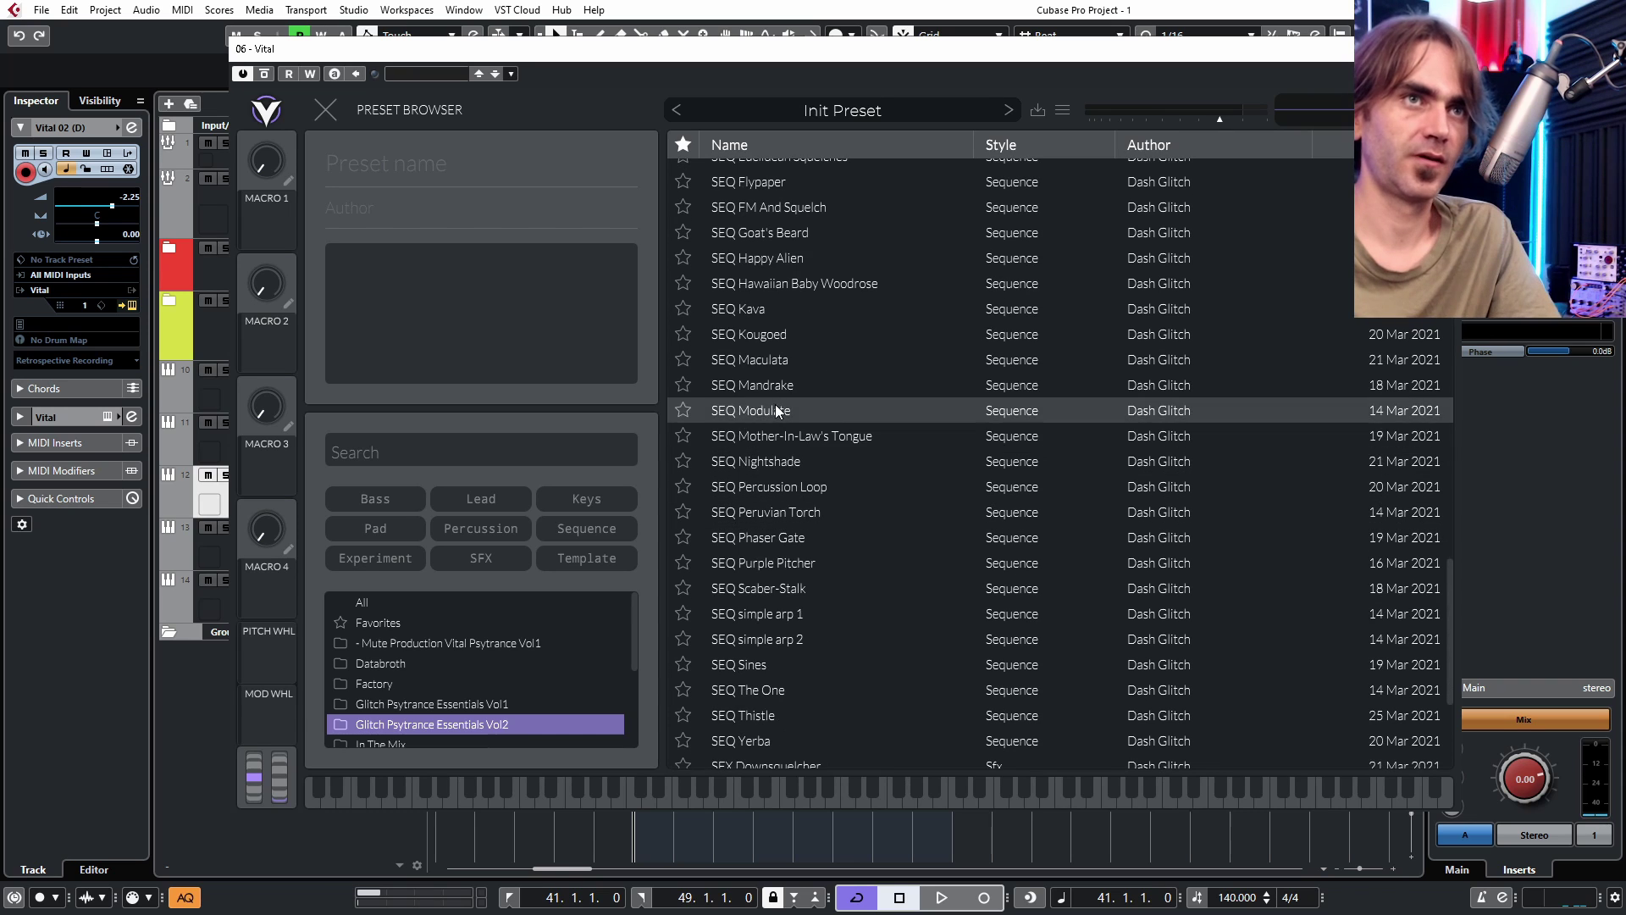
pyautogui.click(774, 463)
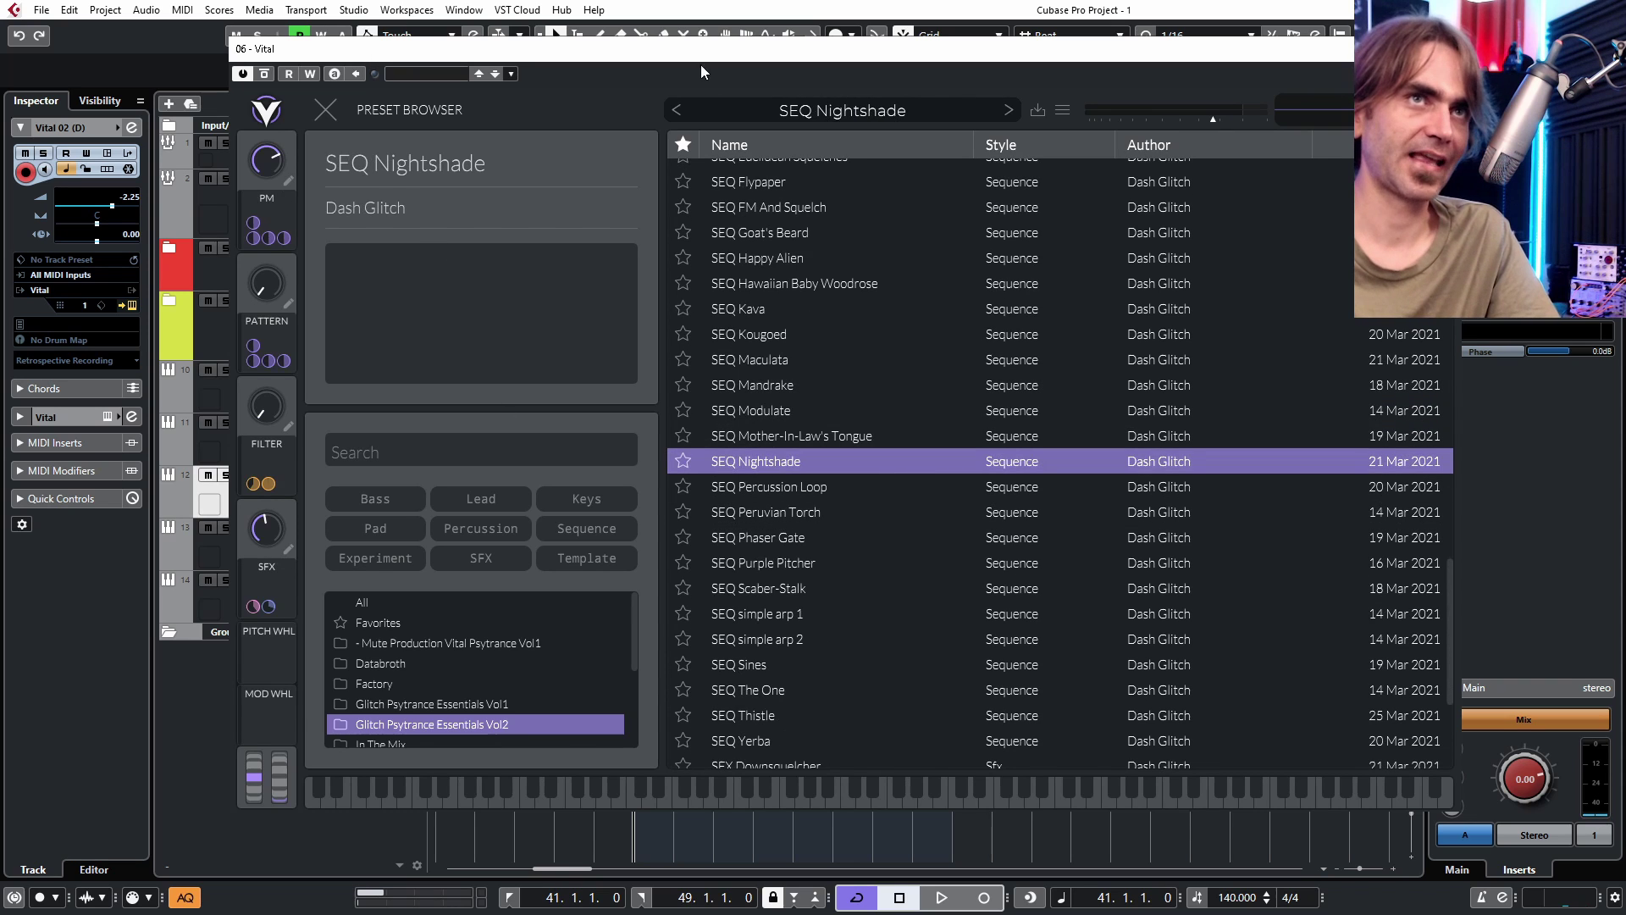
pyautogui.click(765, 109)
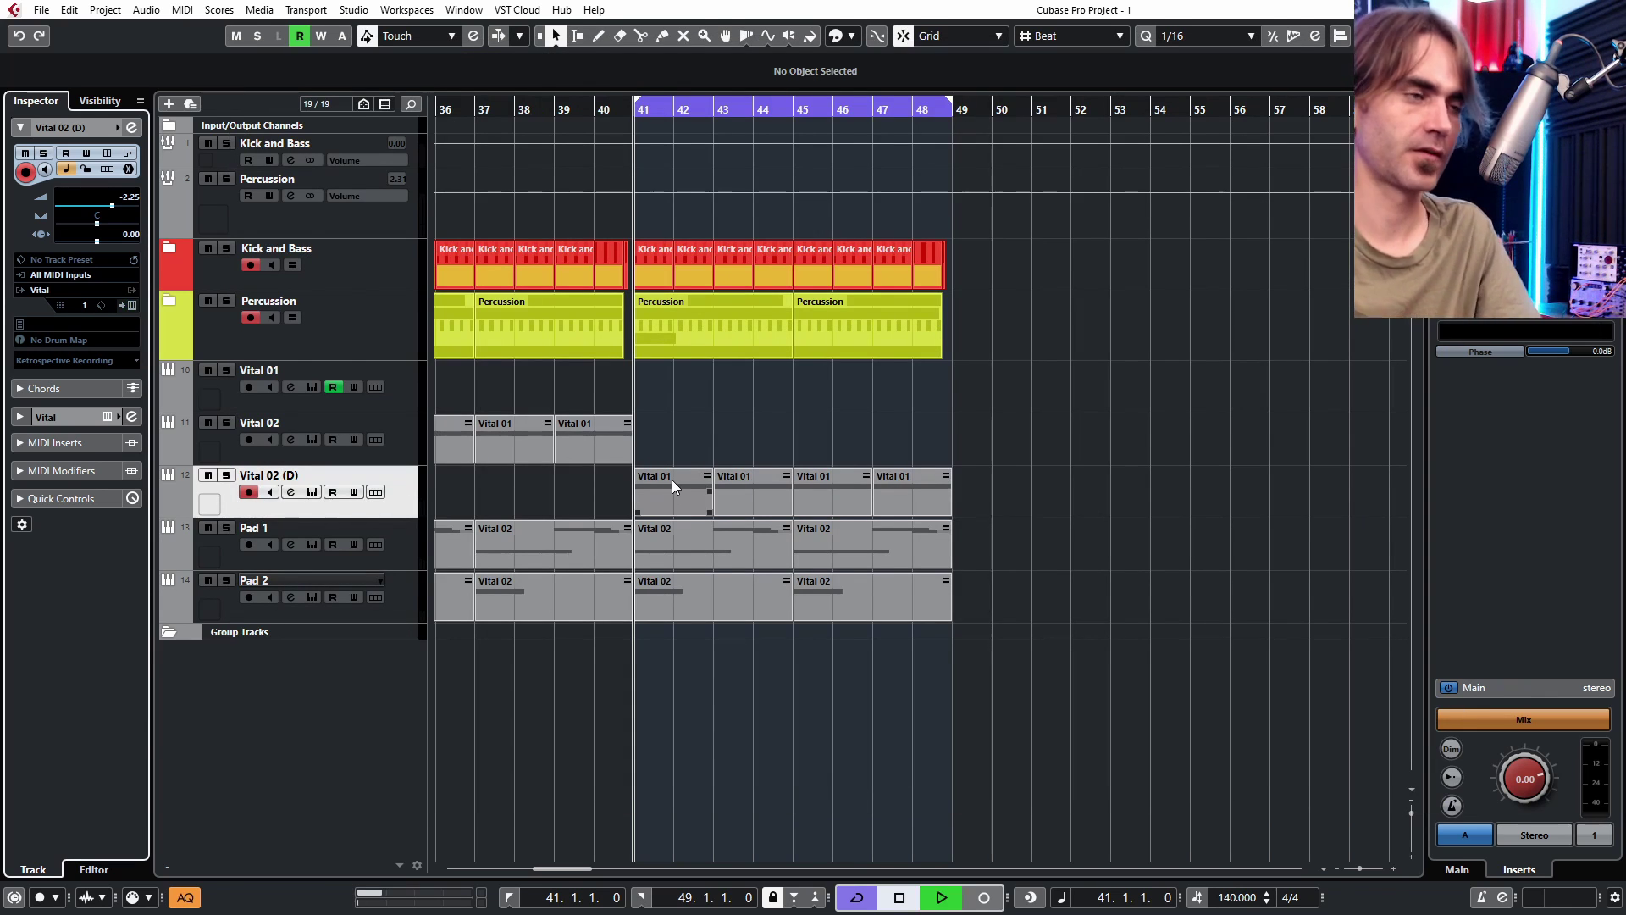
# - Play the bar 41 section and adjust the Pattern macro in Vital on the Vital 02 (D) track
pyautogui.press('space')
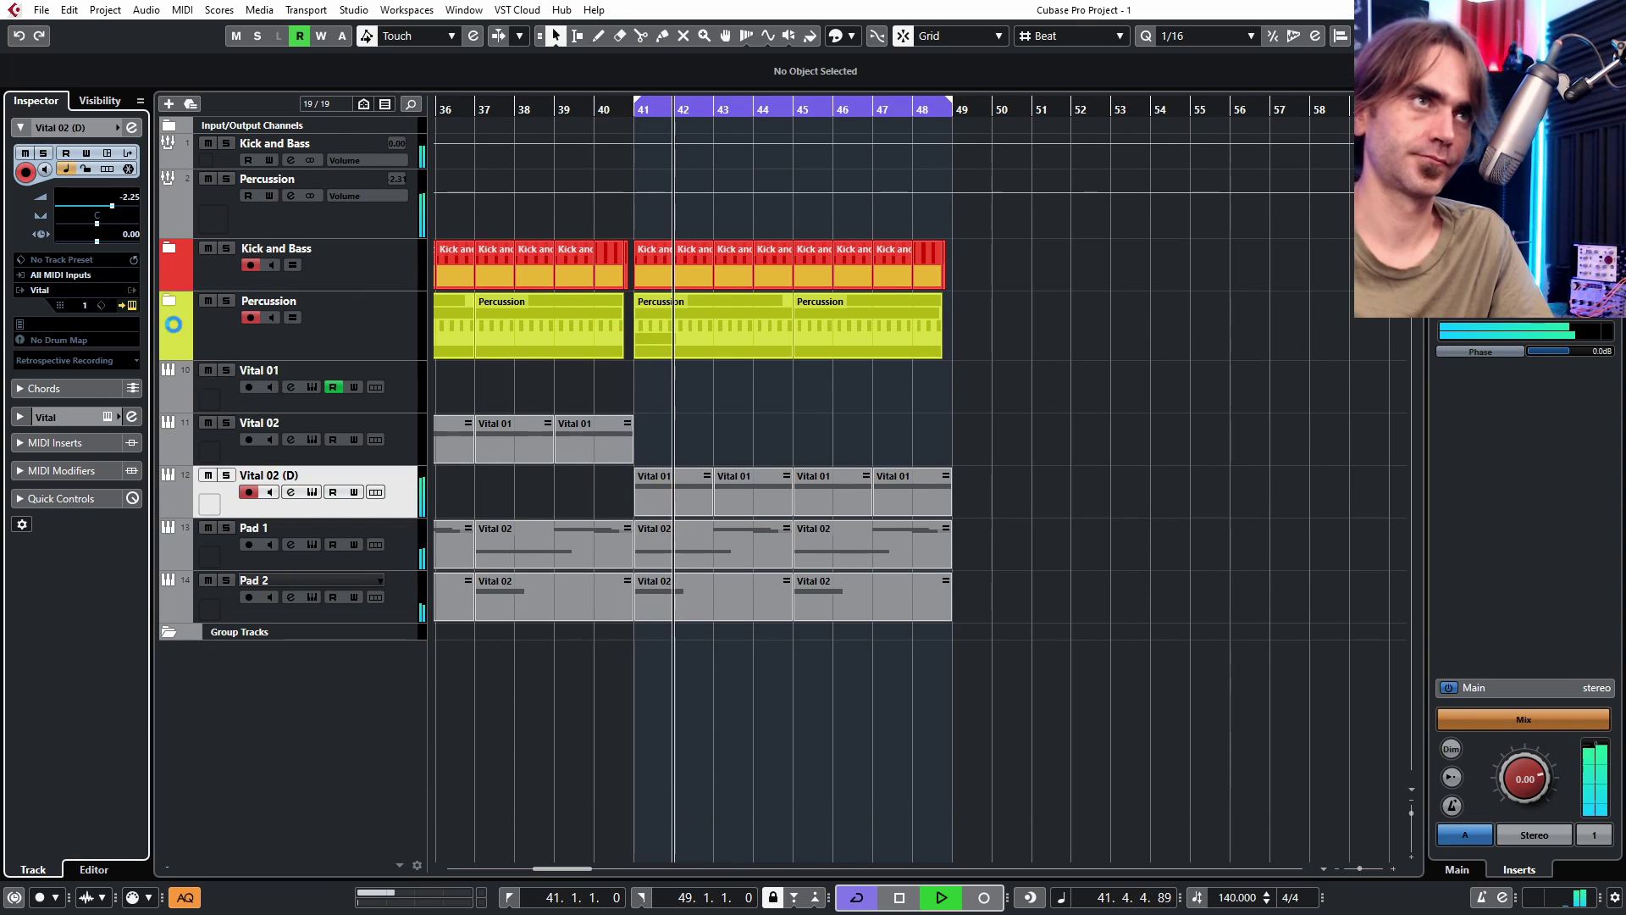
pyautogui.click(131, 305)
pyautogui.moveTo(269, 288); pyautogui.dragTo(271, 277)
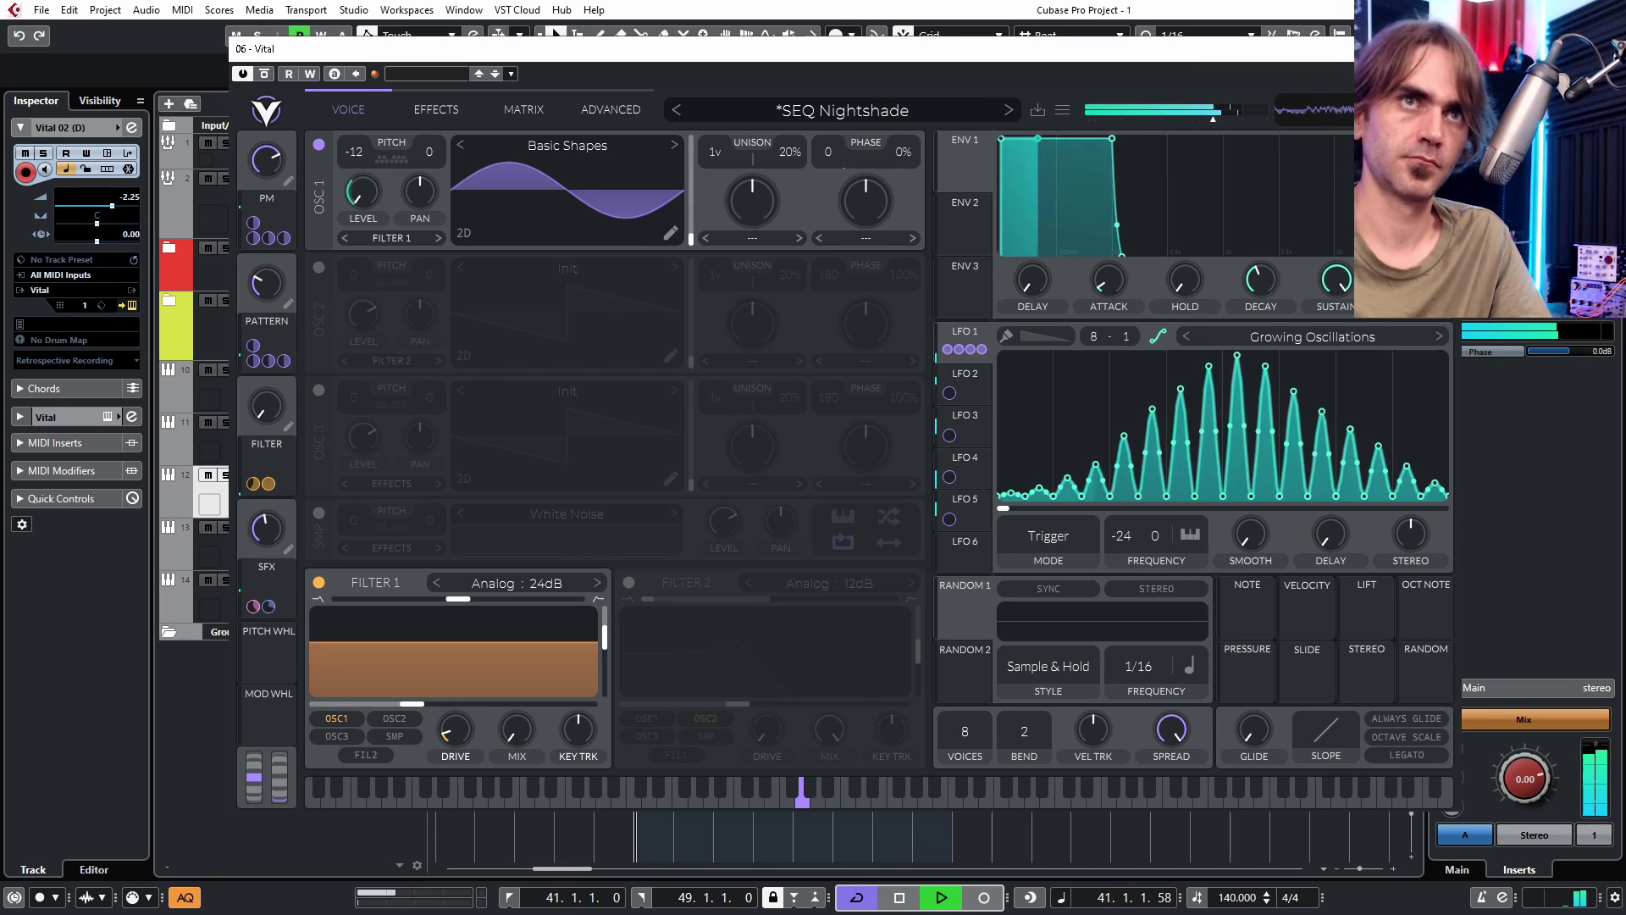
pyautogui.hotkey('ctrl', 'w')
# - Break the sustained G2 note in the bar 41 part of Vital 02 (D) into shorter, separated notes and close the note editor
pyautogui.doubleClick(678, 486)
pyautogui.press('space')
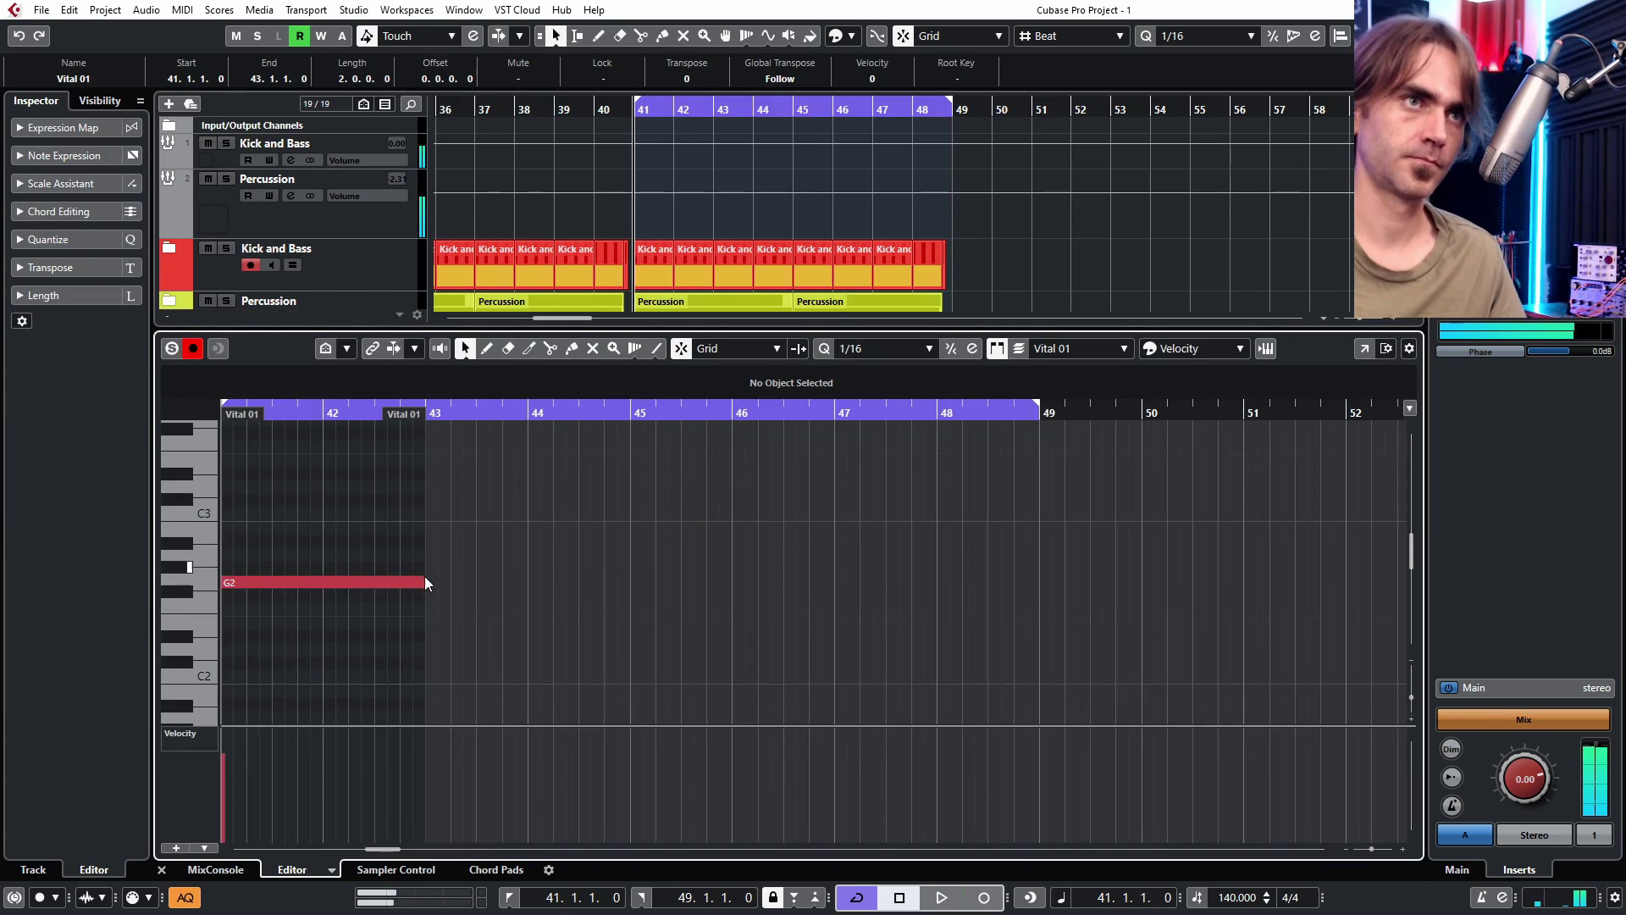
pyautogui.scroll(3, 420, 583)
pyautogui.hscroll(-3, 420, 584)
pyautogui.moveTo(906, 598)
pyautogui.mouseDown()
pyautogui.moveTo(484, 614)
pyautogui.moveTo(511, 584)
pyautogui.moveTo(742, 584)
pyautogui.mouseUp()
pyautogui.press('space')
pyautogui.moveTo(858, 583); pyautogui.dragTo(909, 583)
pyautogui.click(162, 870)
# - Adjust the Filter and Pattern macros in Vital on the Vital 02 (D) track during playback
pyautogui.click(131, 416)
pyautogui.moveTo(259, 398)
pyautogui.mouseDown()
pyautogui.moveTo(251, 298)
pyautogui.moveTo(256, 406)
pyautogui.mouseUp()
pyautogui.moveTo(261, 286)
pyautogui.mouseDown()
pyautogui.moveTo(257, 182)
pyautogui.moveTo(260, 276)
pyautogui.mouseUp()
pyautogui.moveTo(264, 405)
pyautogui.mouseDown()
pyautogui.moveTo(300, 268)
pyautogui.moveTo(247, 381)
pyautogui.moveTo(286, 312)
pyautogui.moveTo(260, 361)
pyautogui.moveTo(273, 408)
pyautogui.moveTo(295, 375)
pyautogui.moveTo(293, 393)
pyautogui.mouseUp()
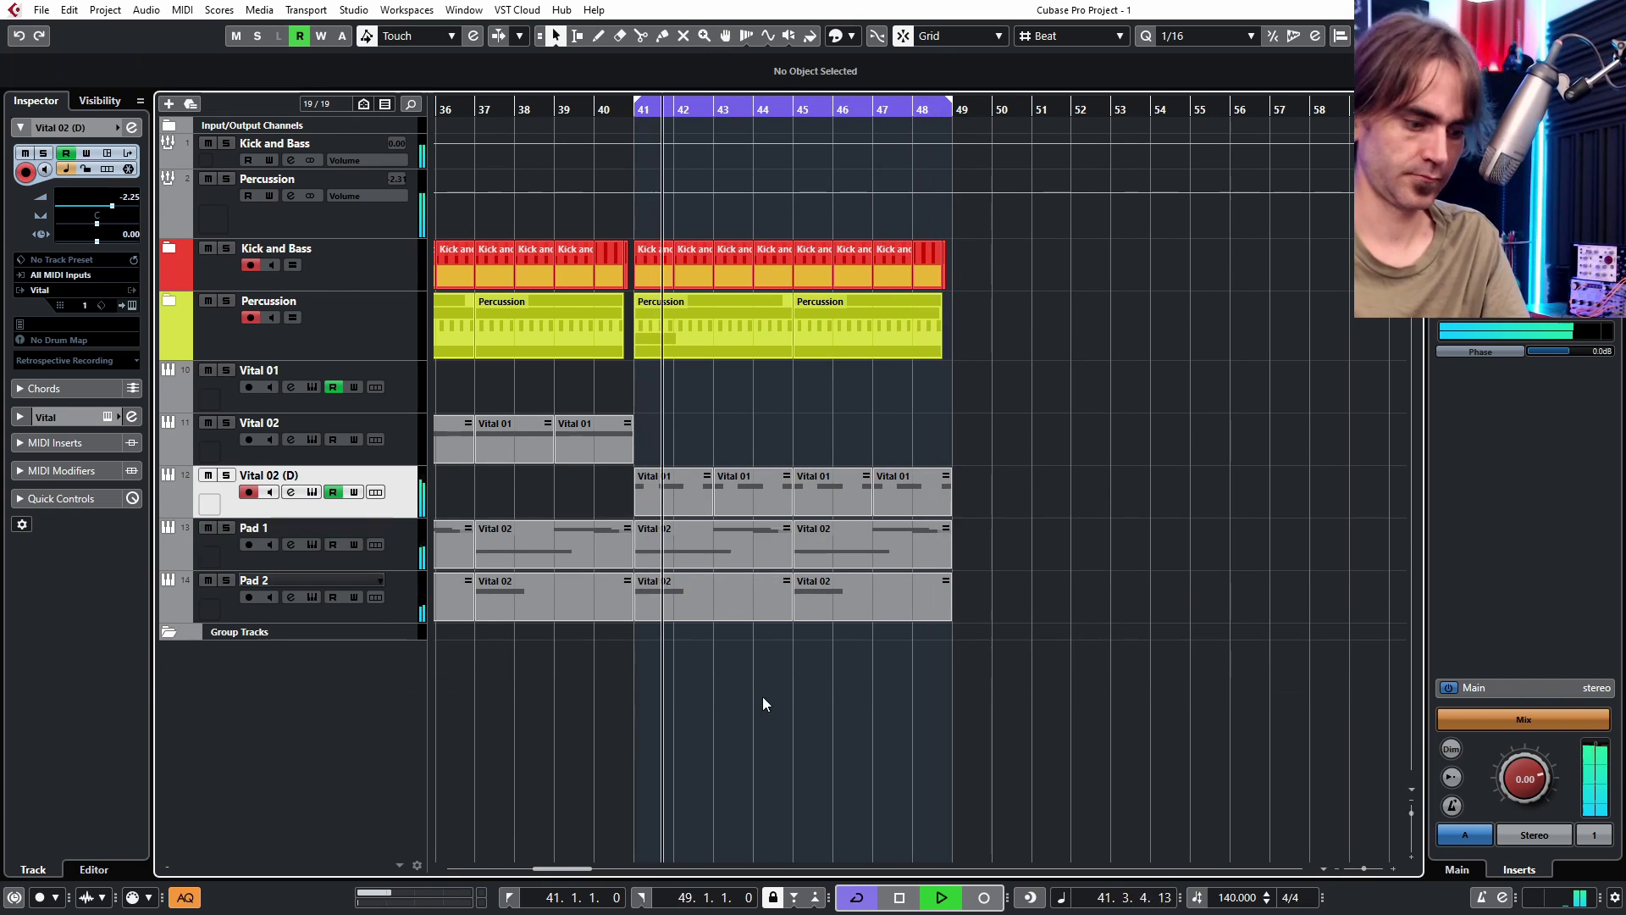
# - Mute the Pad 1 and Pad 2 events from bar 41 to bar 49 and return to the selection tool
pyautogui.click(873, 546)
pyautogui.click(573, 114)
pyautogui.click(746, 669)
pyautogui.press('7')
pyautogui.moveTo(766, 695); pyautogui.dragTo(892, 664)
pyautogui.press('1')
# - Duplicate the Kick and Bass and Percussion parts of bars 41 to 49 to bar 49 and set the cycle range to bars 49–57
pyautogui.scroll(-2, 1014, 465)
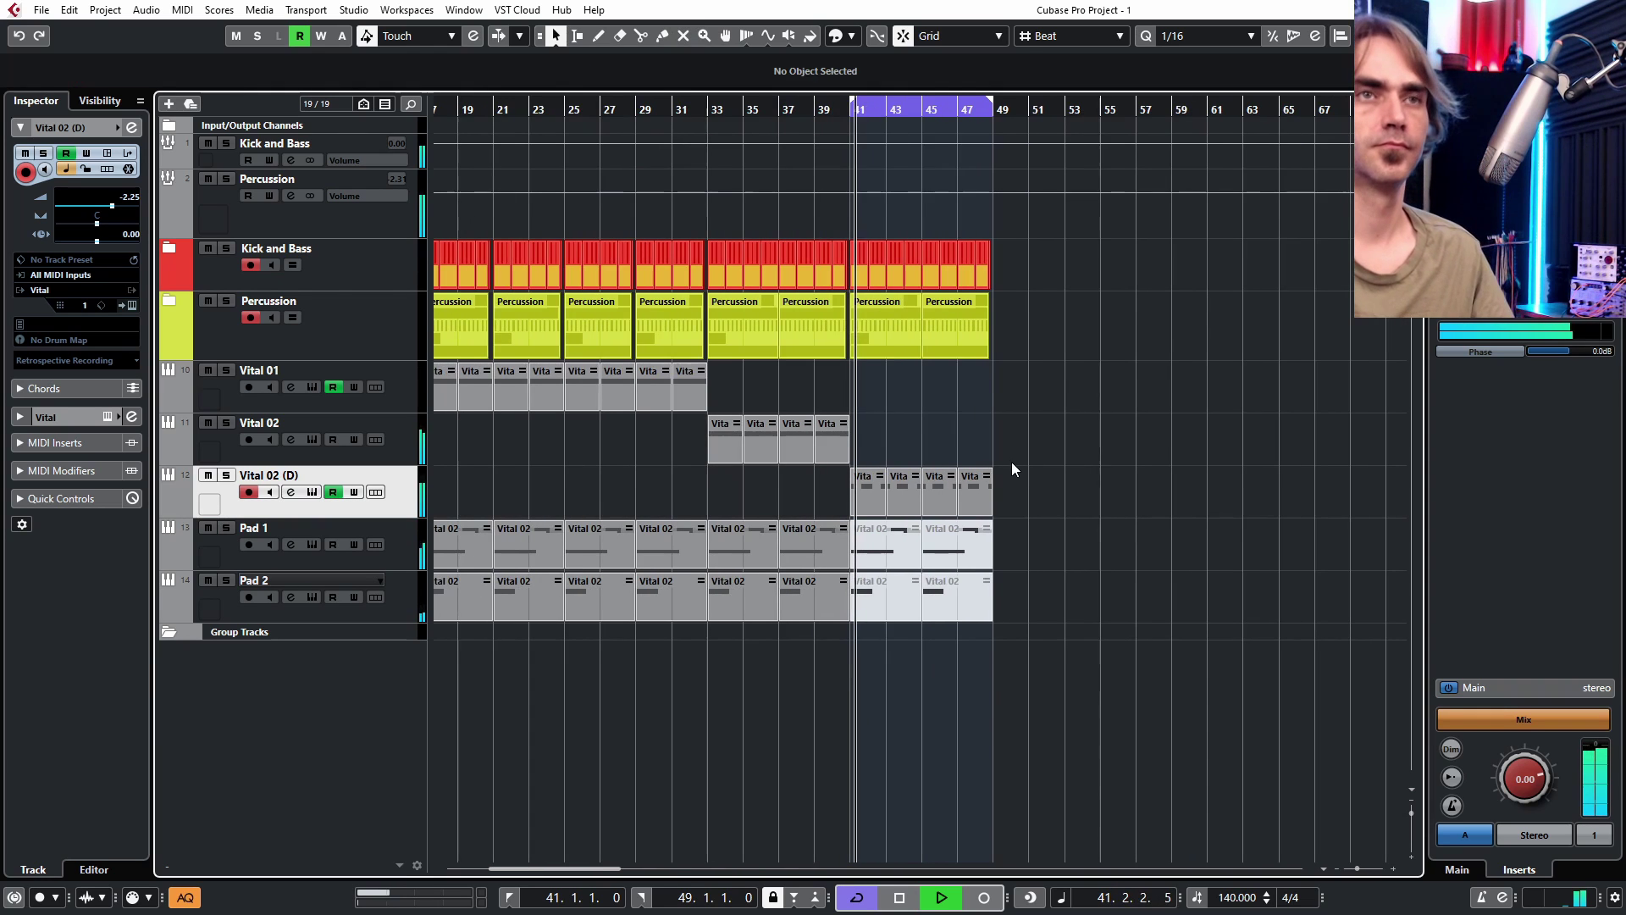
pyautogui.hscroll(2, 745, 427)
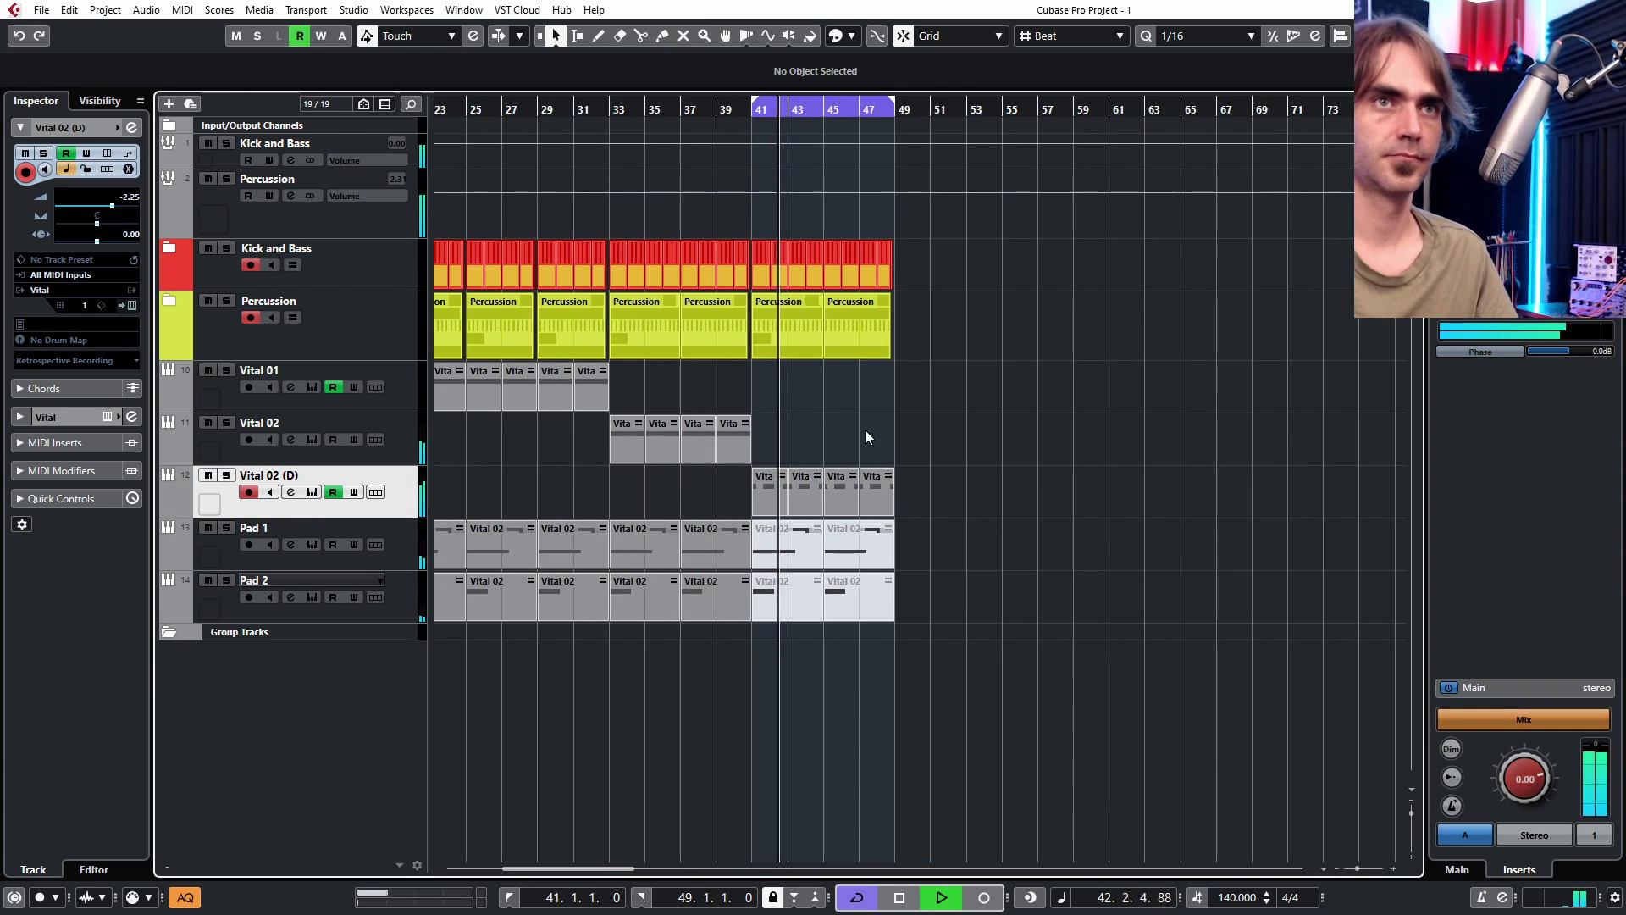
pyautogui.scroll(2, 751, 457)
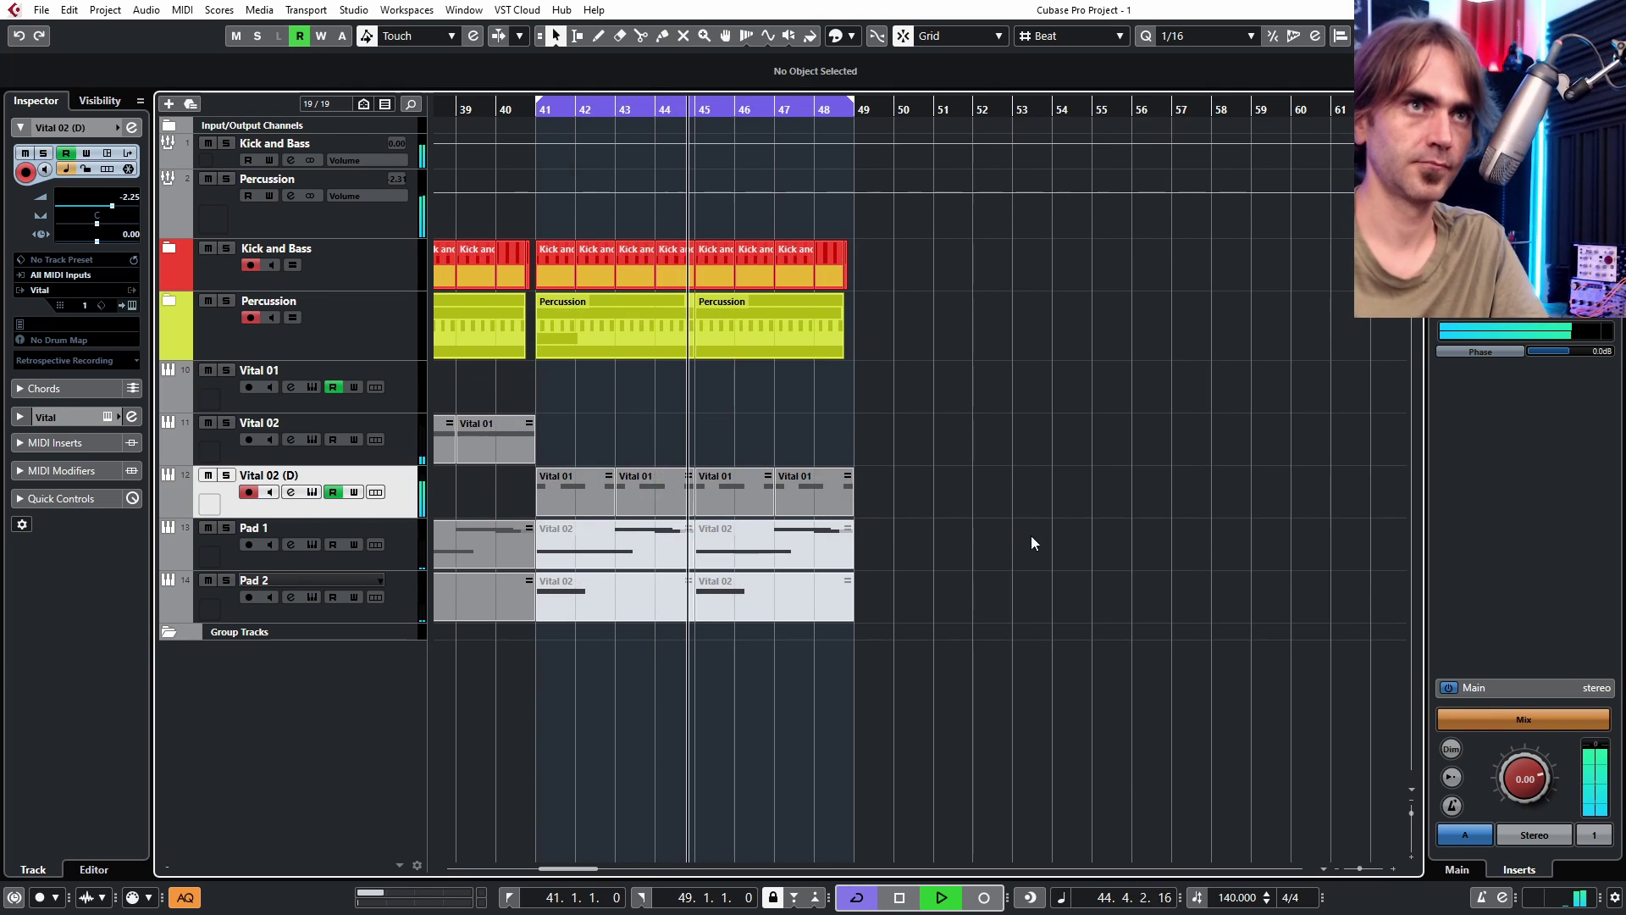
pyautogui.scroll(-2, 1008, 510)
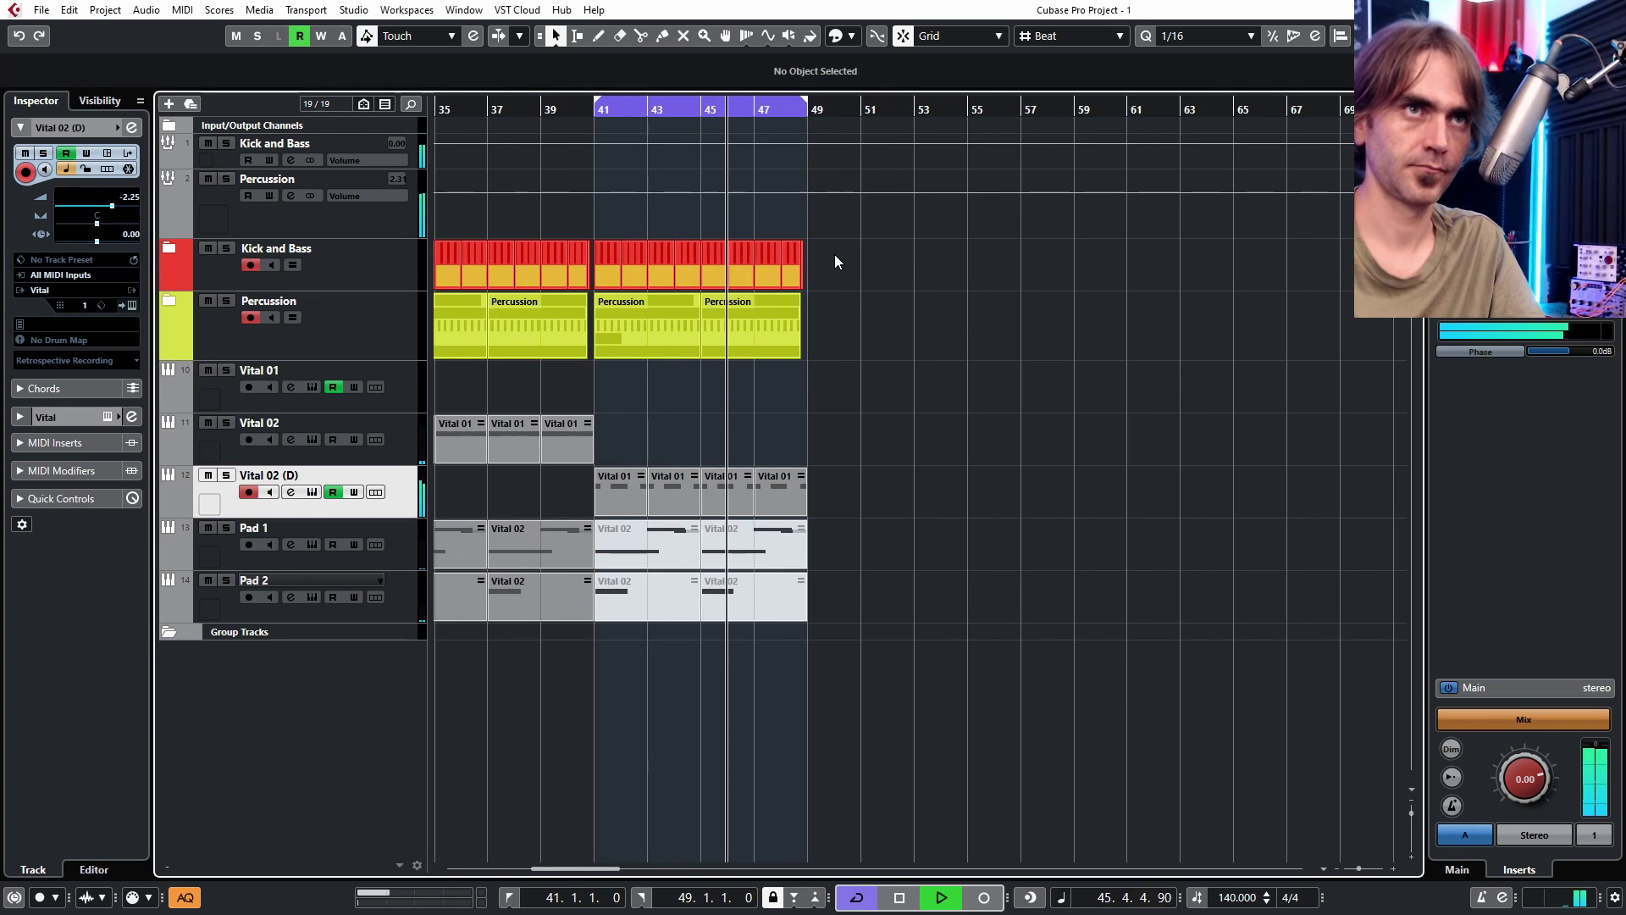
pyautogui.moveTo(857, 236); pyautogui.dragTo(832, 332)
pyautogui.click(851, 369)
pyautogui.scroll(3, 840, 392)
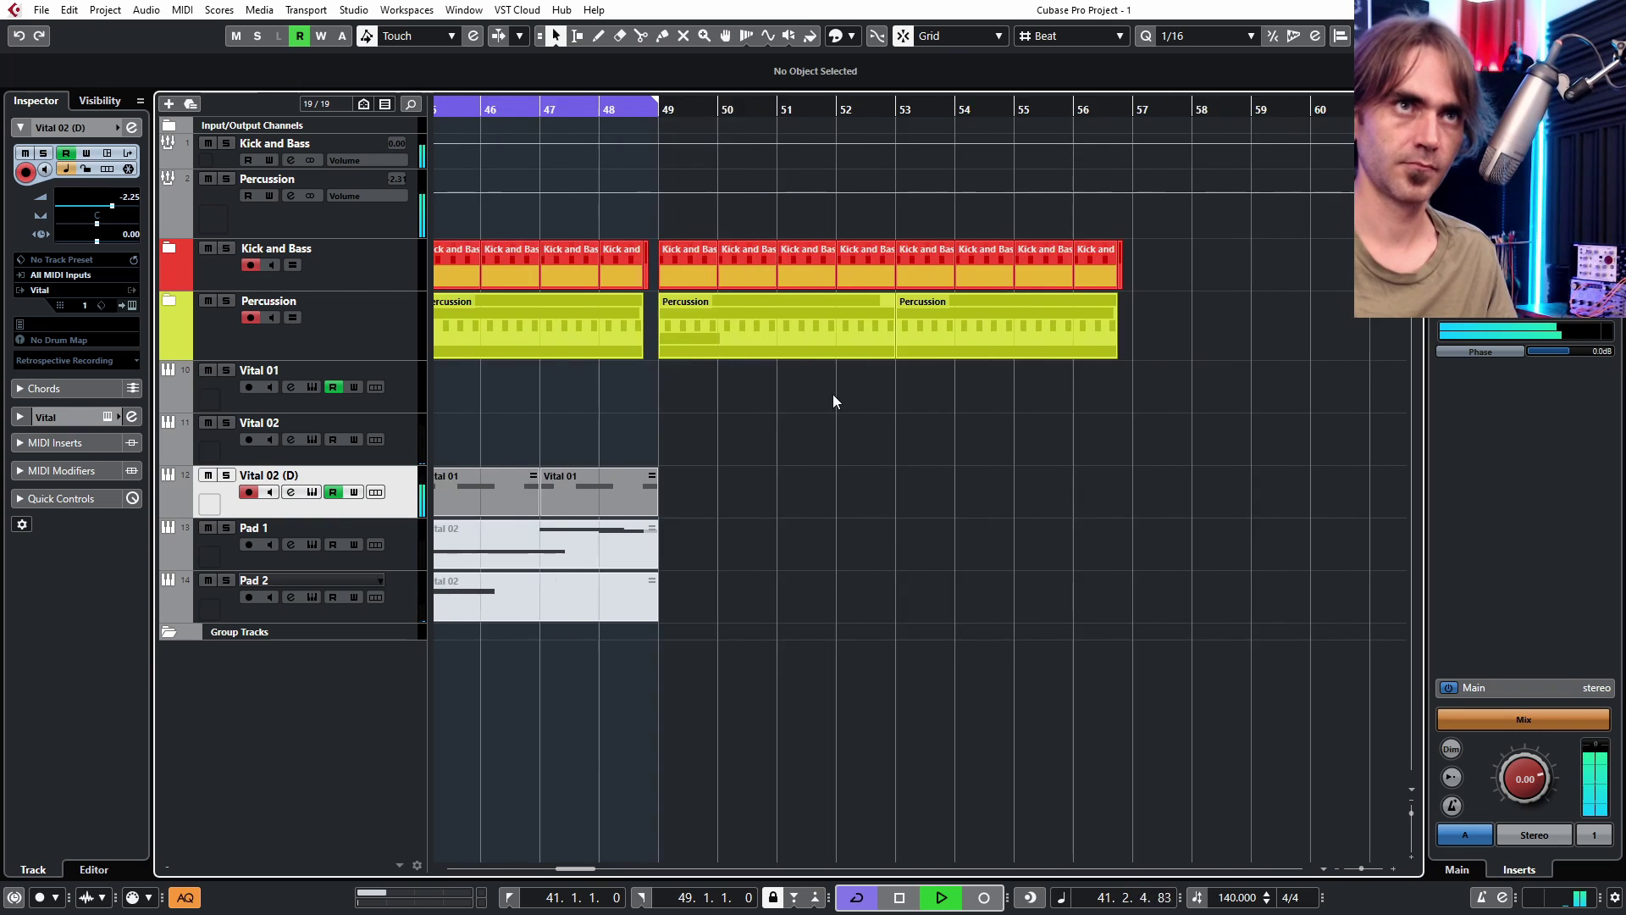
pyautogui.scroll(-2, 839, 385)
pyautogui.moveTo(496, 105); pyautogui.dragTo(809, 109)
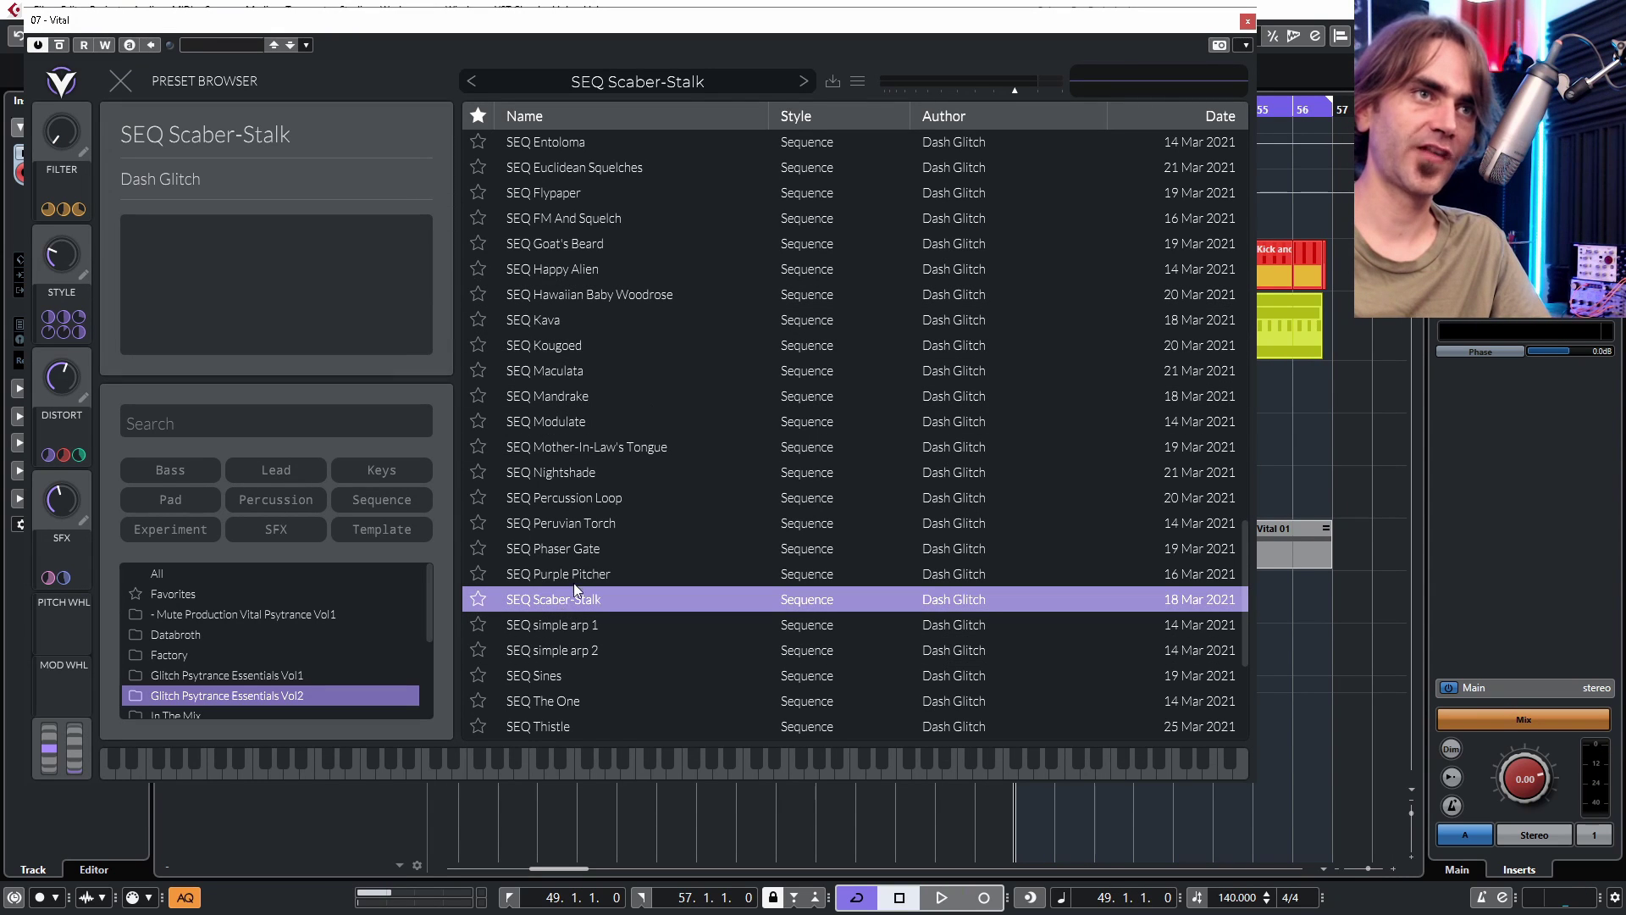
# - Close the preset browser with SEQ Scaber-Stalk loaded and adjust the Filter macro in Vital on the Vital 03 track during playback
pyautogui.click(674, 83)
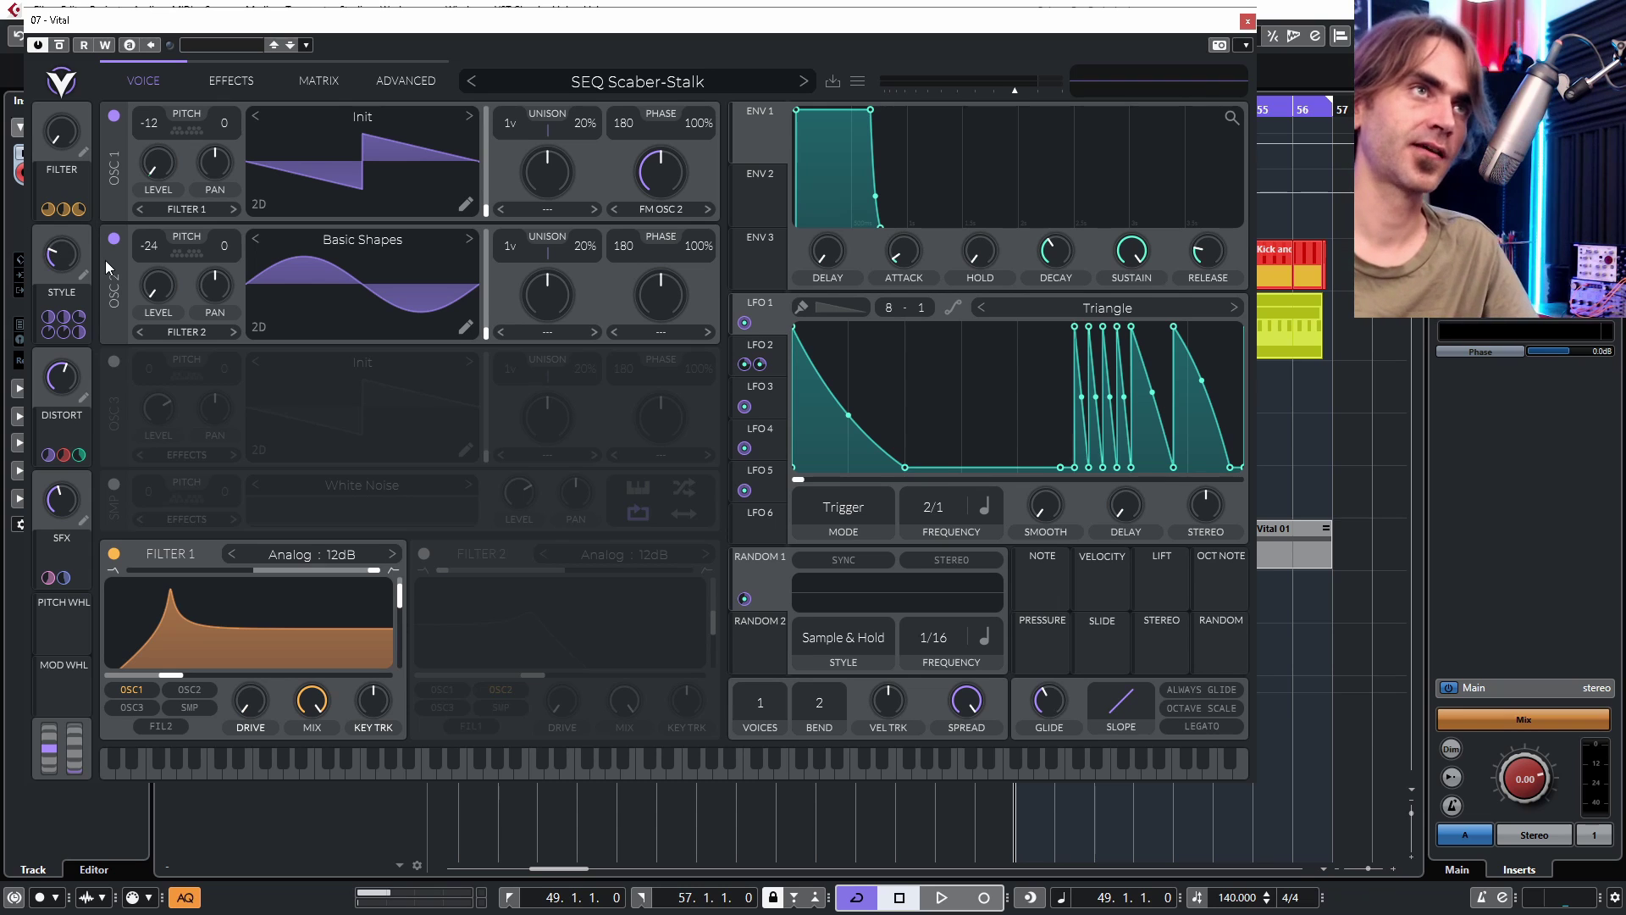
pyautogui.moveTo(58, 137); pyautogui.dragTo(56, 155)
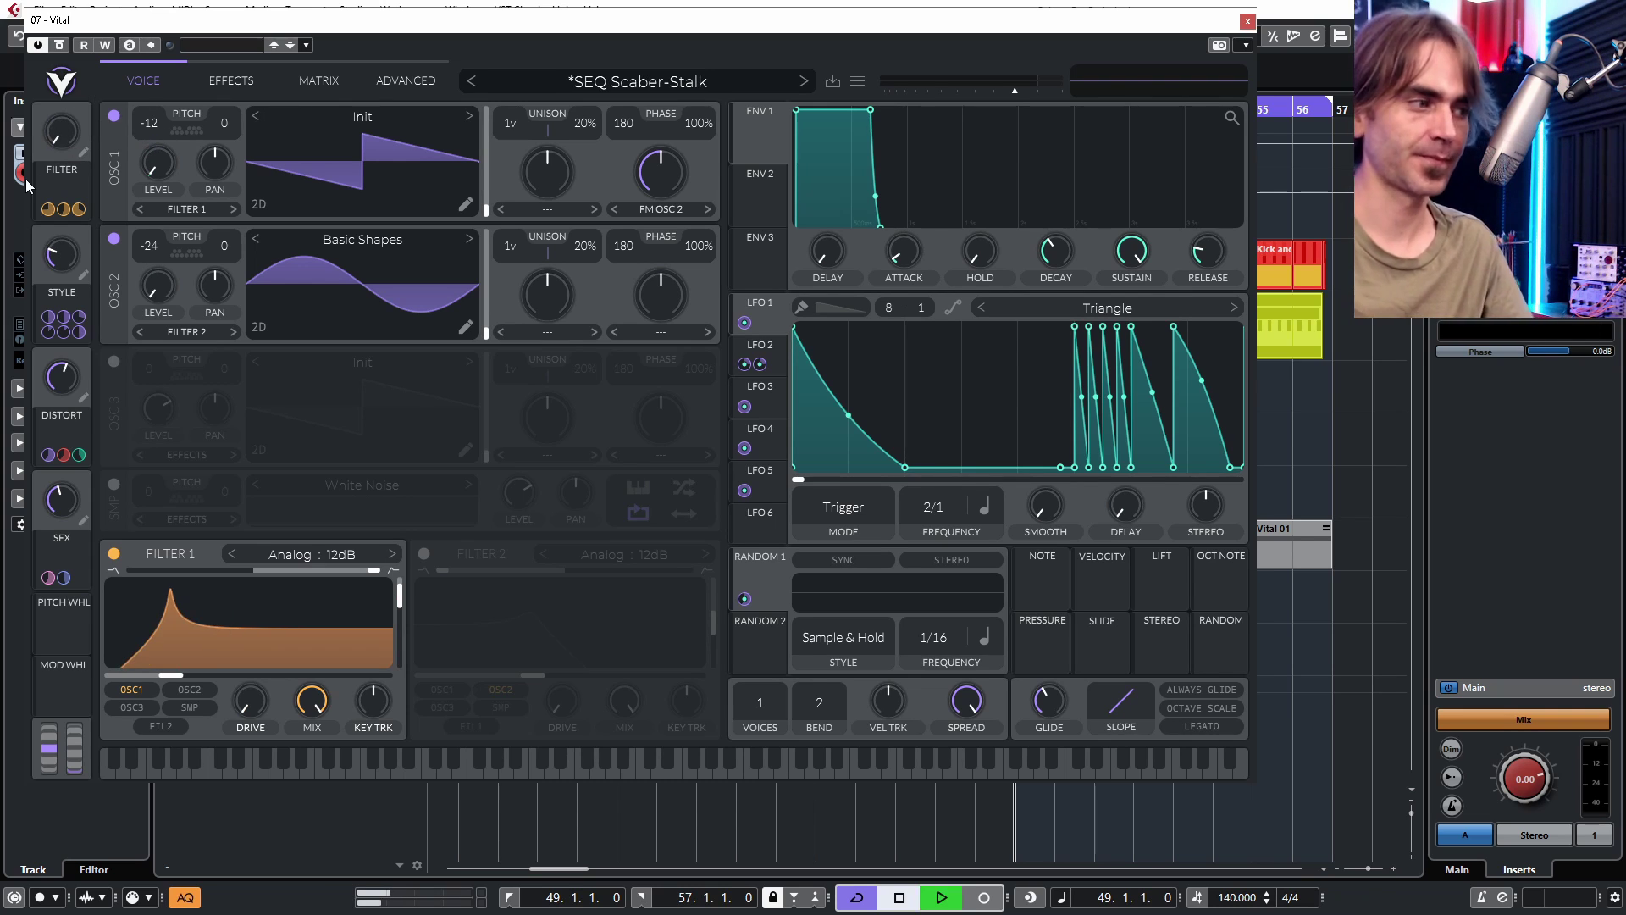
pyautogui.press('space')
pyautogui.moveTo(60, 150)
pyautogui.mouseDown()
pyautogui.moveTo(50, 129)
pyautogui.moveTo(86, 114)
pyautogui.moveTo(51, 149)
pyautogui.mouseUp()
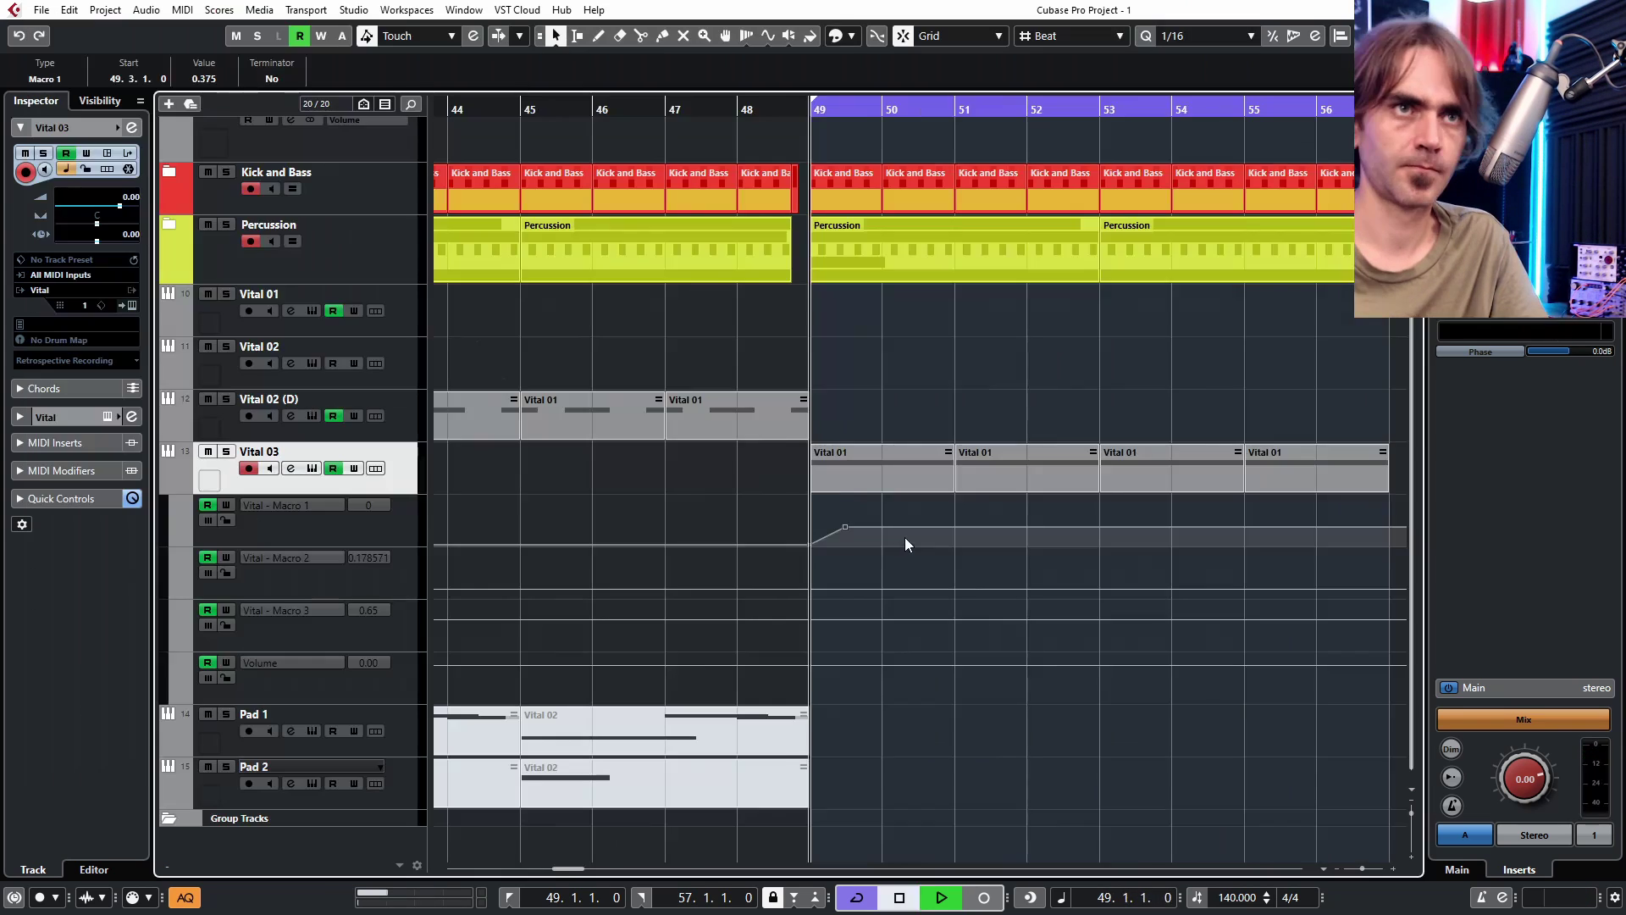
# - Draw Macro 1 automation on Vital 03 that rises to 1 at bar 50 and falls to 0 at bar 51
pyautogui.scroll(2, 850, 538)
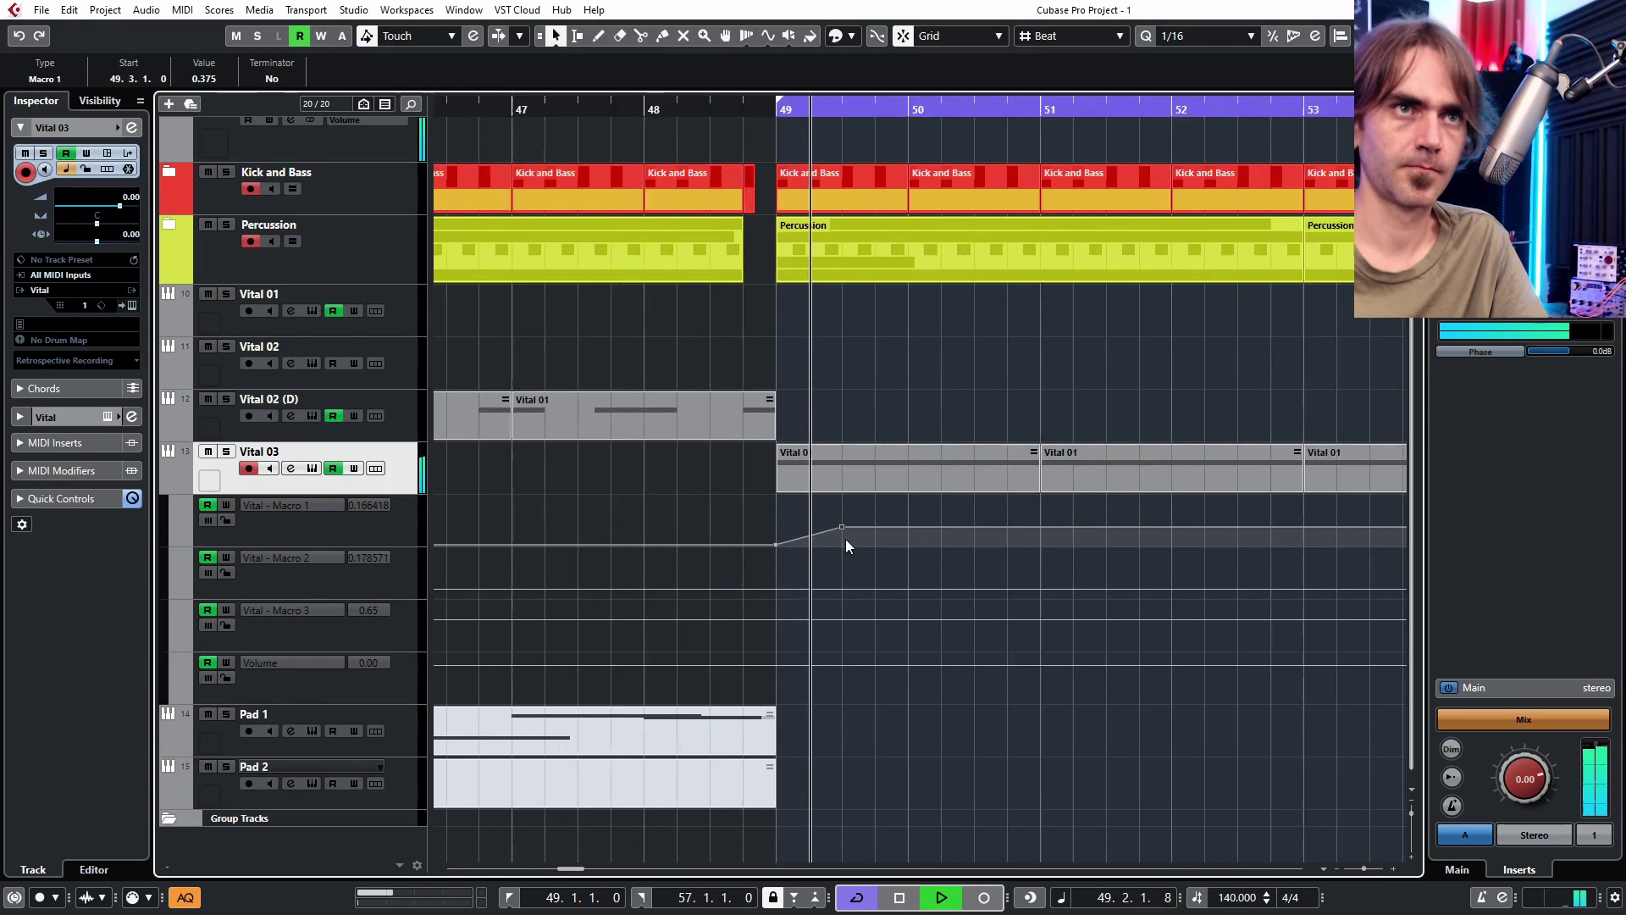
pyautogui.moveTo(919, 527); pyautogui.dragTo(929, 493)
pyautogui.press('space')
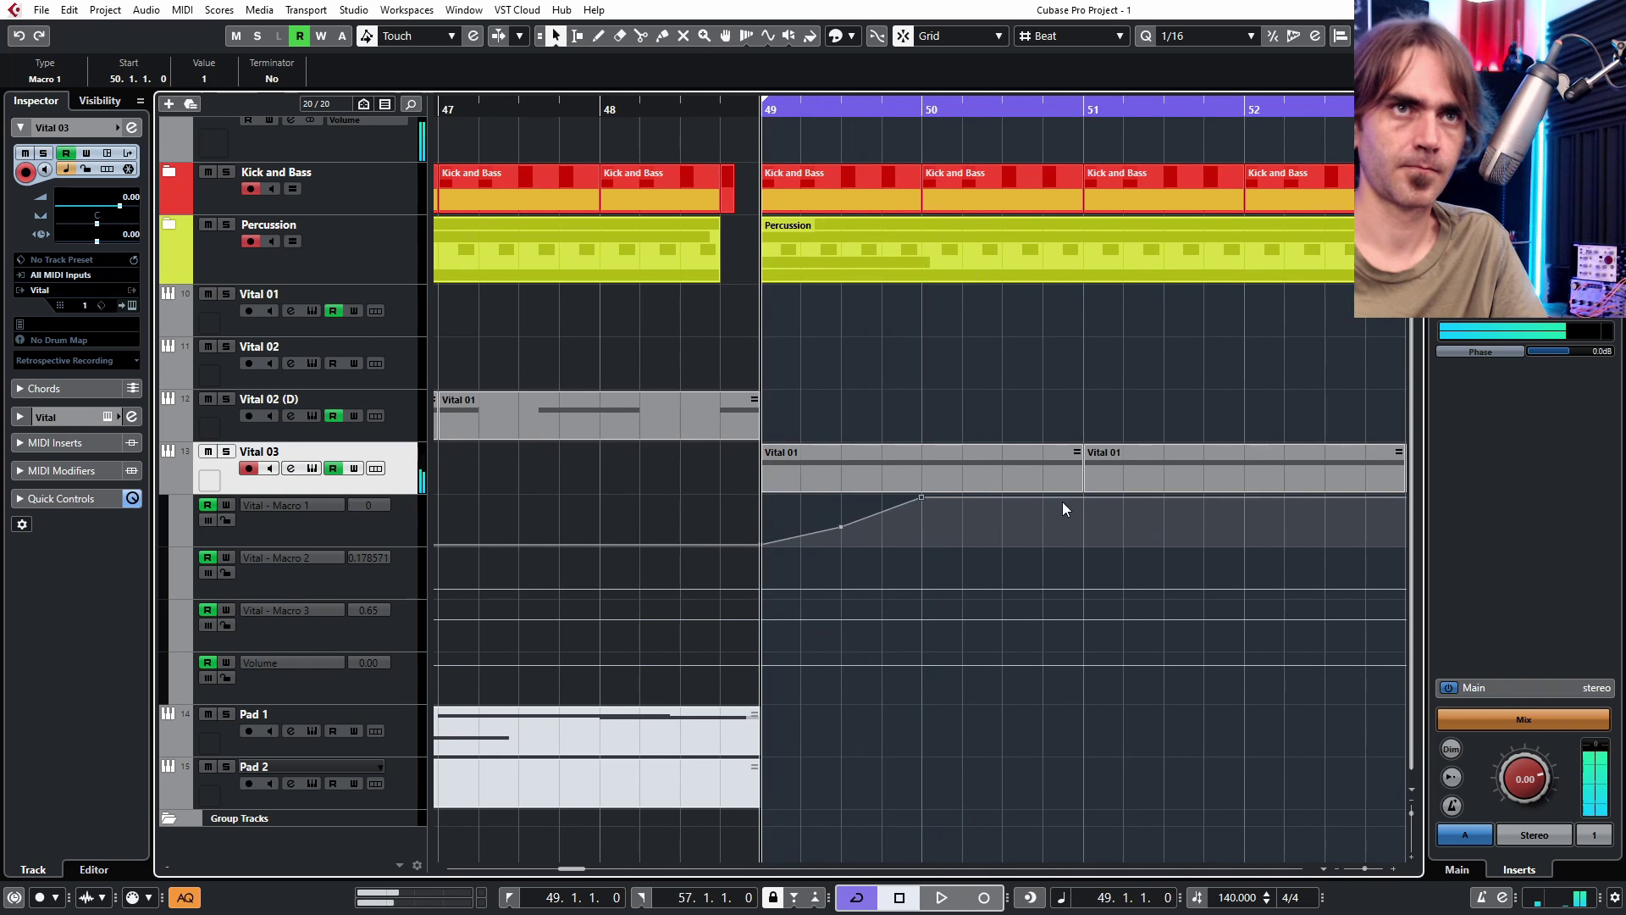
pyautogui.moveTo(1086, 497); pyautogui.dragTo(1078, 584)
pyautogui.press('space')
pyautogui.scroll(-4, 1080, 527)
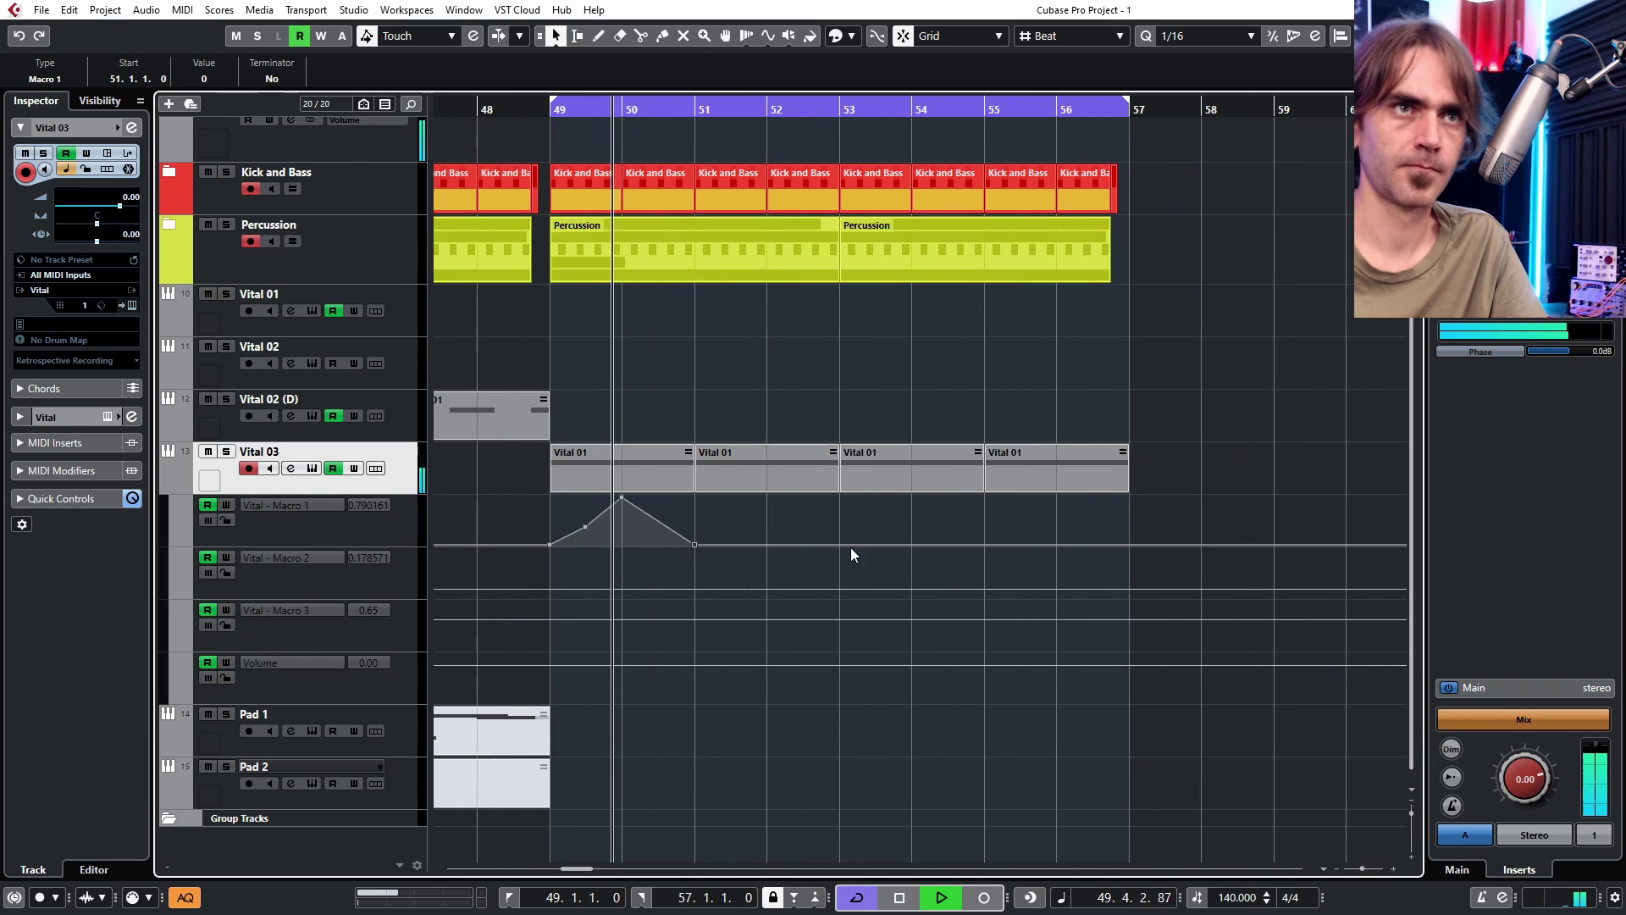
# - Delete the Vital 03 events from bar 51 onward and repeat the first event with its Macro 1 automation up to bar 57
pyautogui.moveTo(759, 382); pyautogui.dragTo(1252, 506)
pyautogui.press('Delete')
pyautogui.moveTo(689, 471); pyautogui.dragTo(1128, 475)
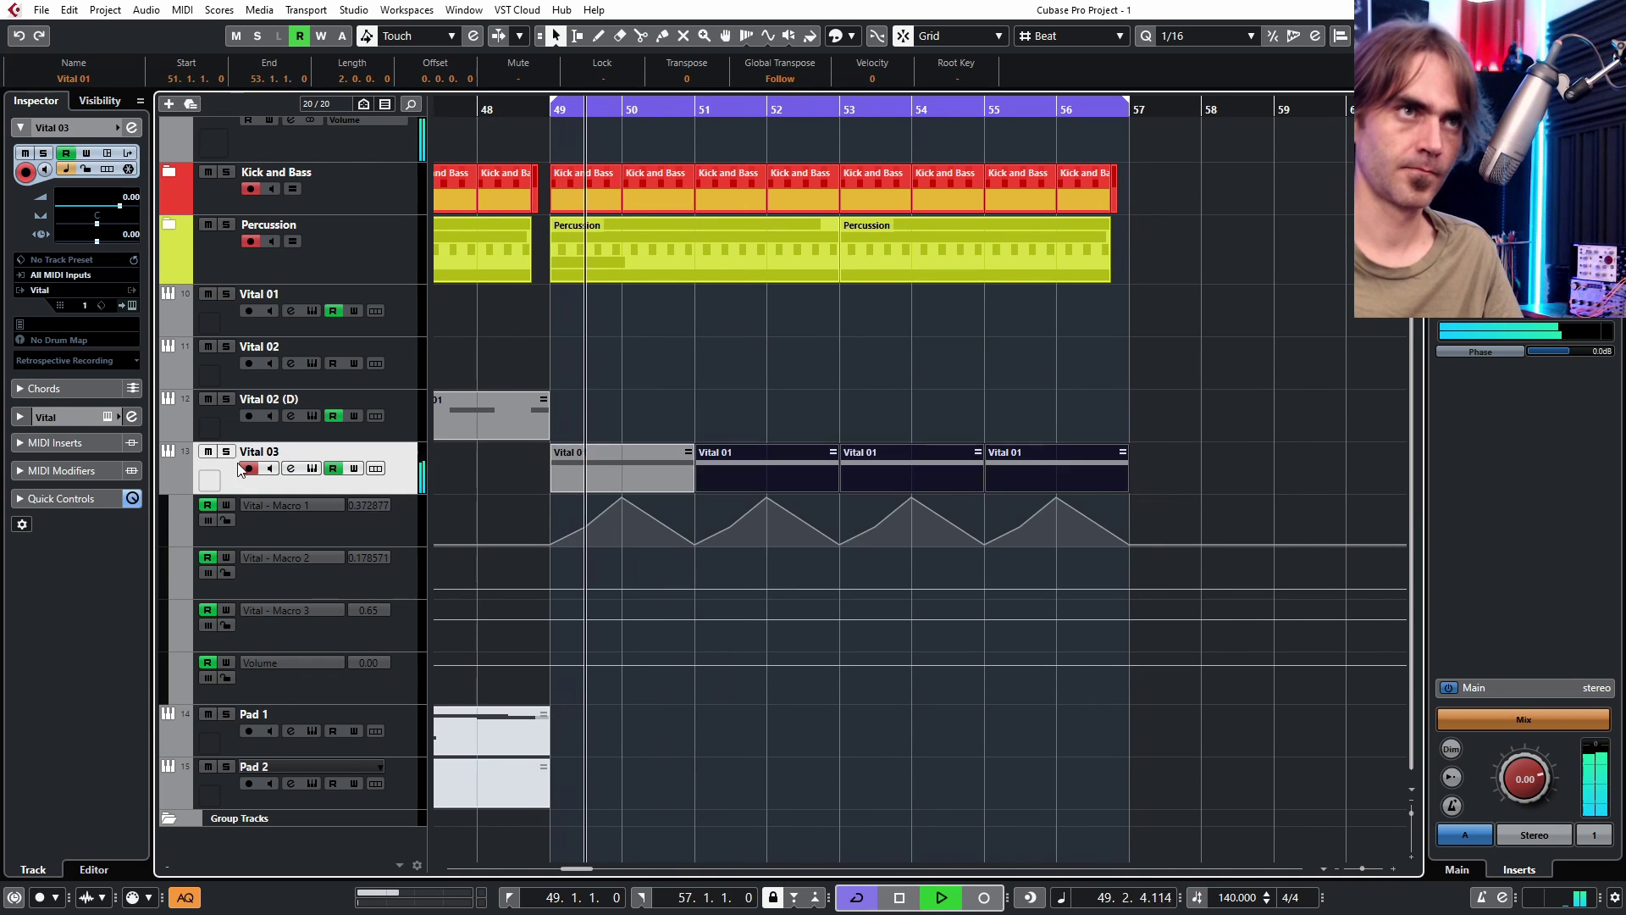
# - Set the Macro 1 point at 49.3 to 0 and replace the later Vital 03 events with copies of the first up to bar 57
pyautogui.click(585, 528)
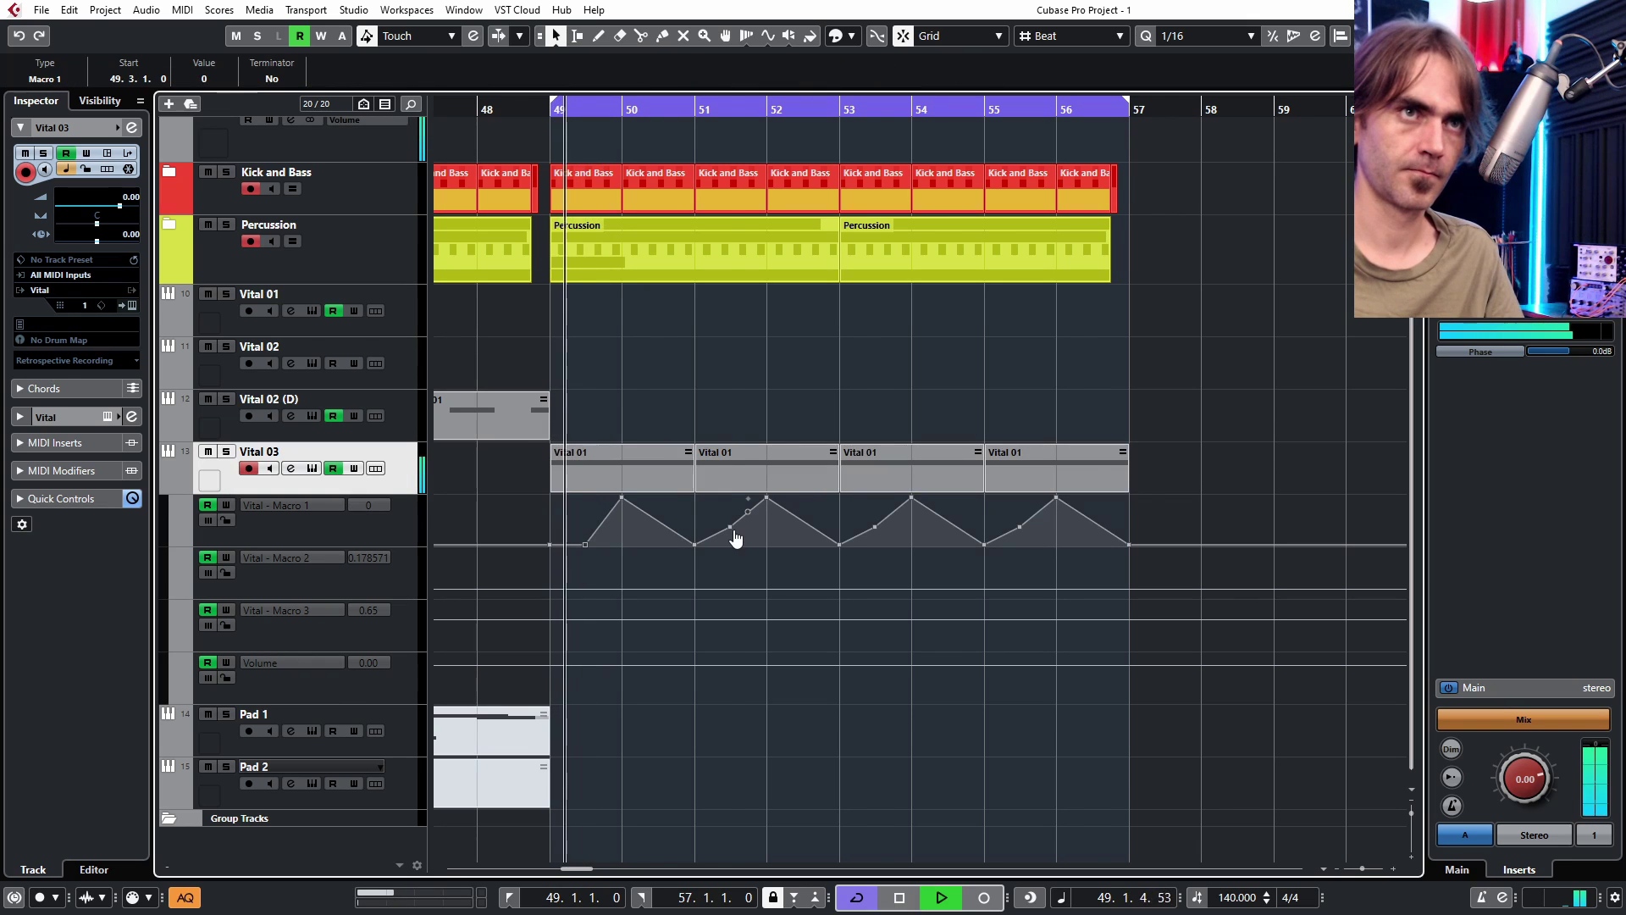
pyautogui.moveTo(1344, 392); pyautogui.dragTo(1104, 517)
pyautogui.press('Delete')
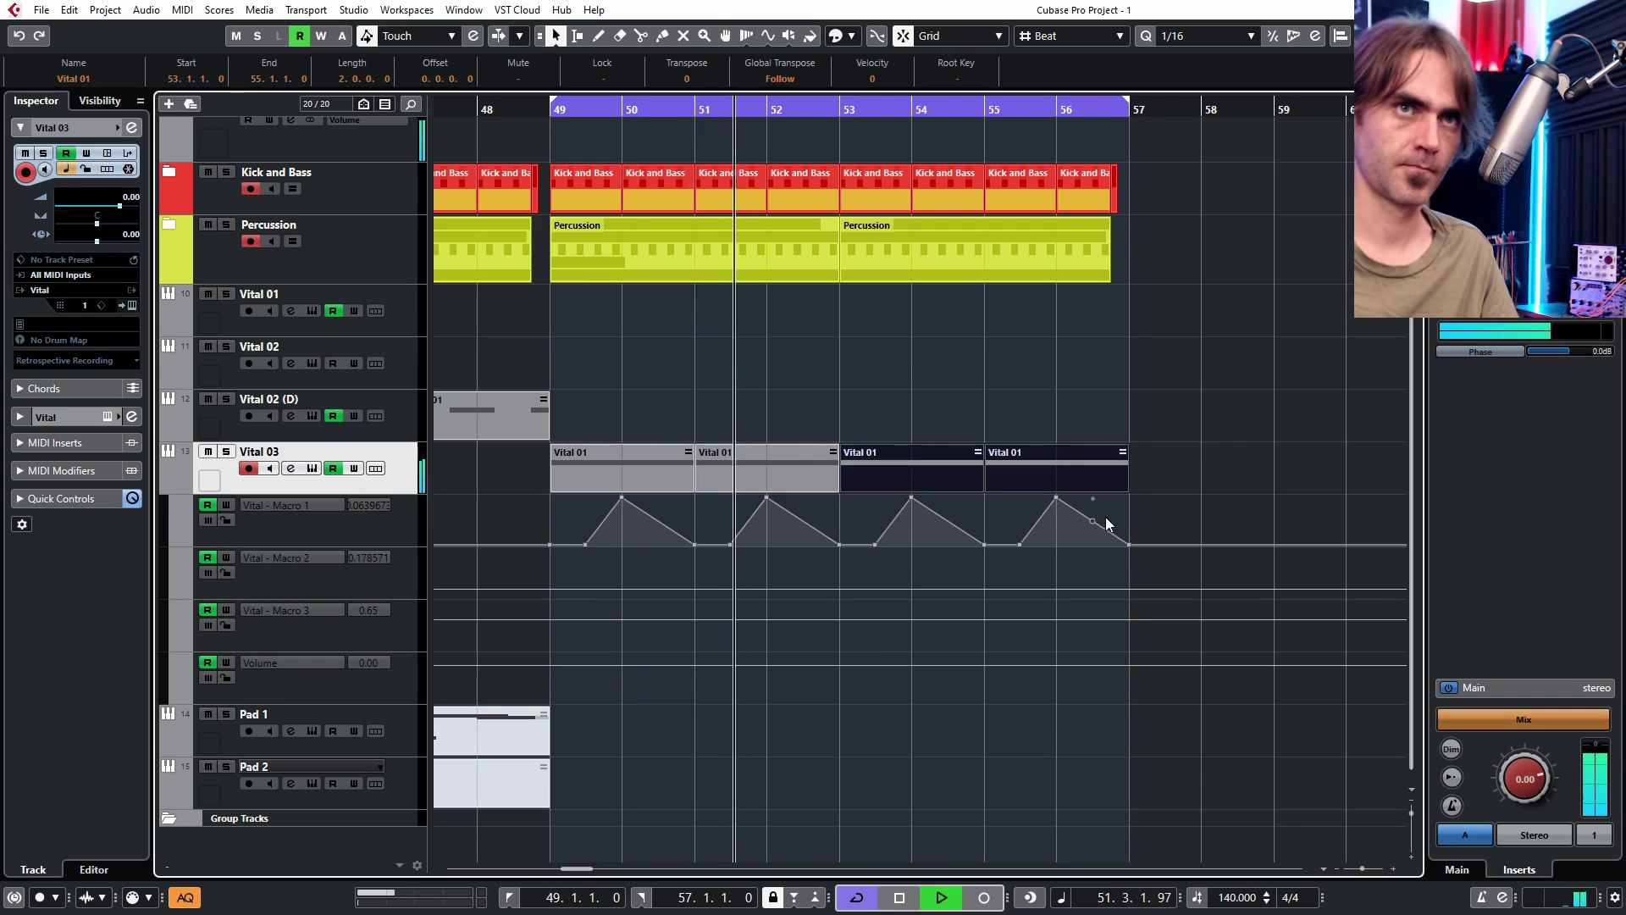
pyautogui.press('g')
# - Set the Vital 03 track volume to -1.05 and cut its 3 HMF equalizer band to -6.1 dB at 1201 Hz with a Q of 0.5
pyautogui.click(170, 490)
pyautogui.scroll(-2, 132, 196)
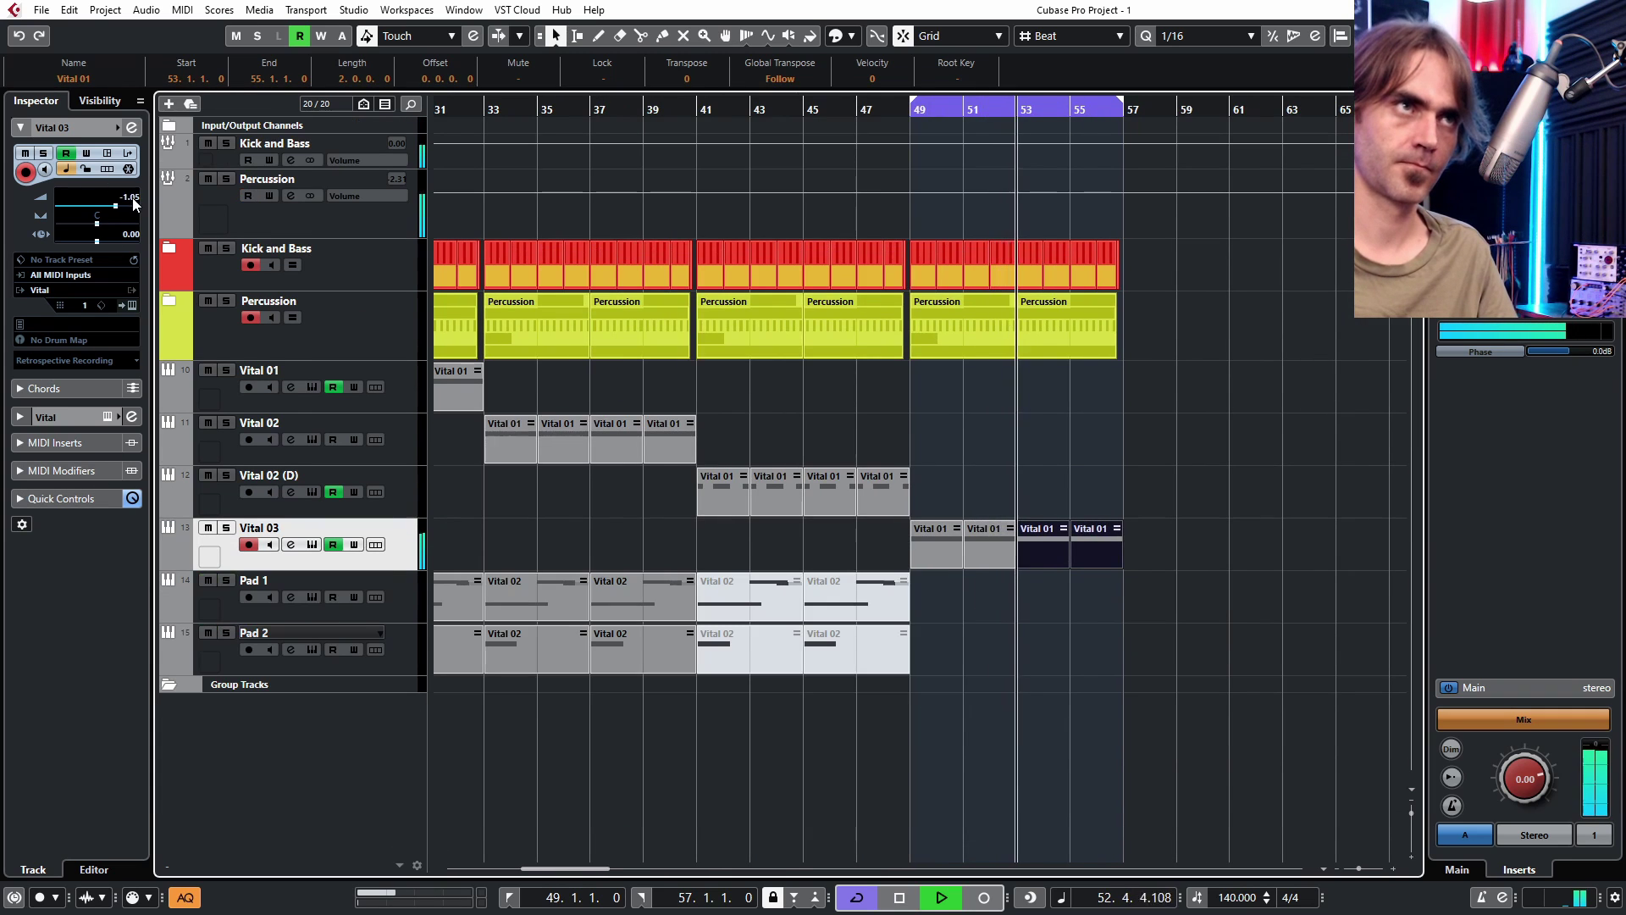
pyautogui.click(136, 126)
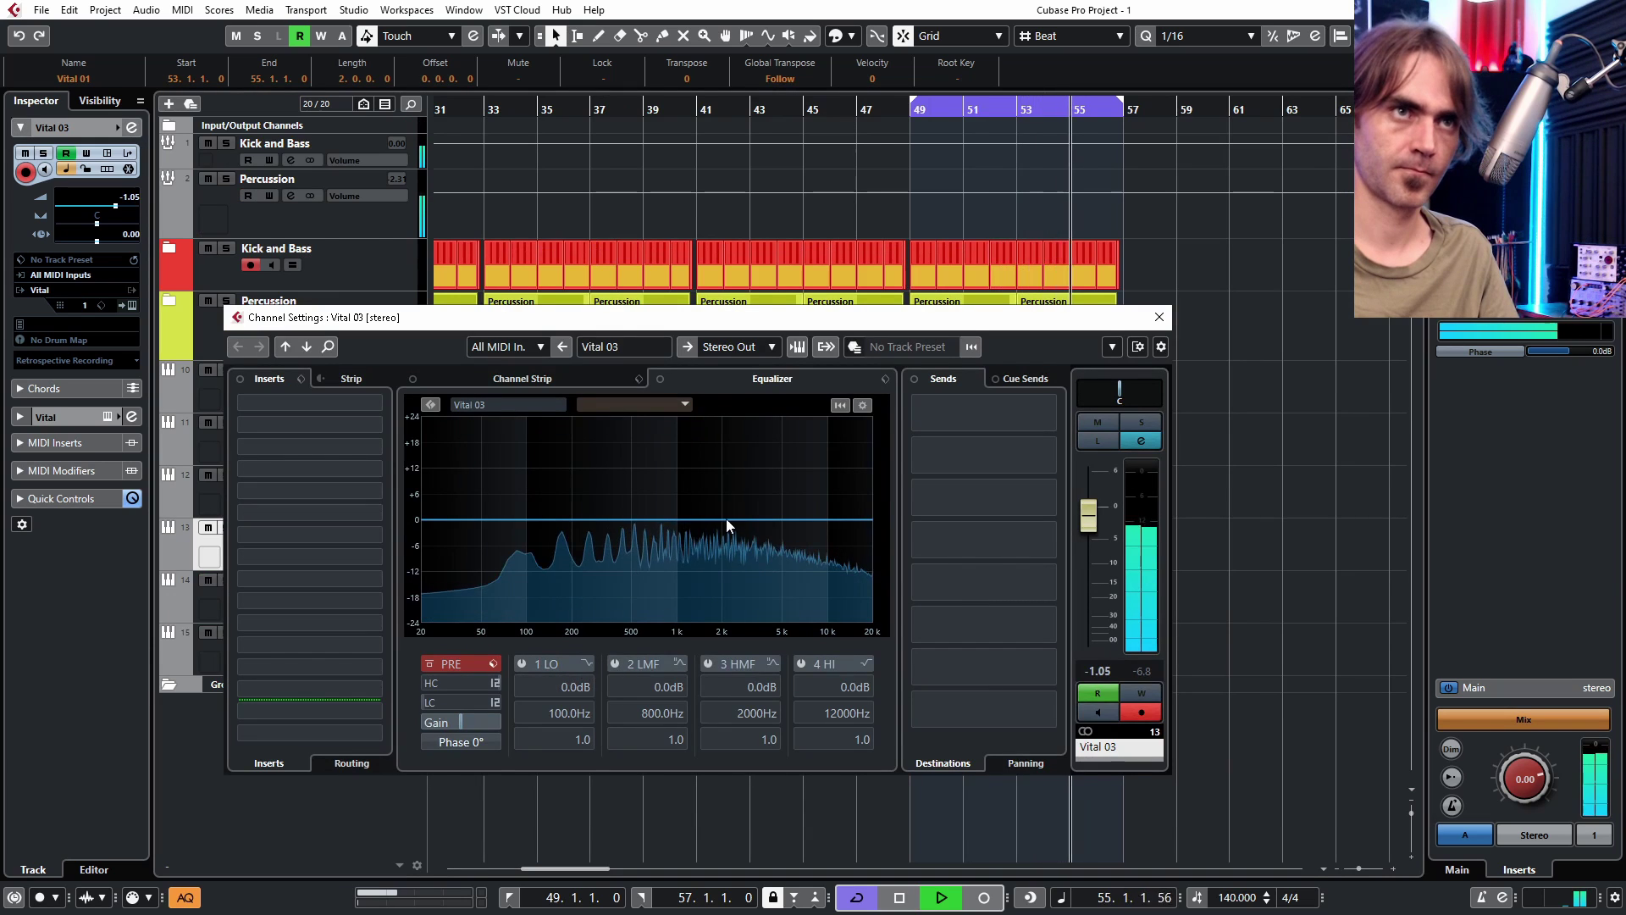
pyautogui.moveTo(715, 524); pyautogui.dragTo(667, 547)
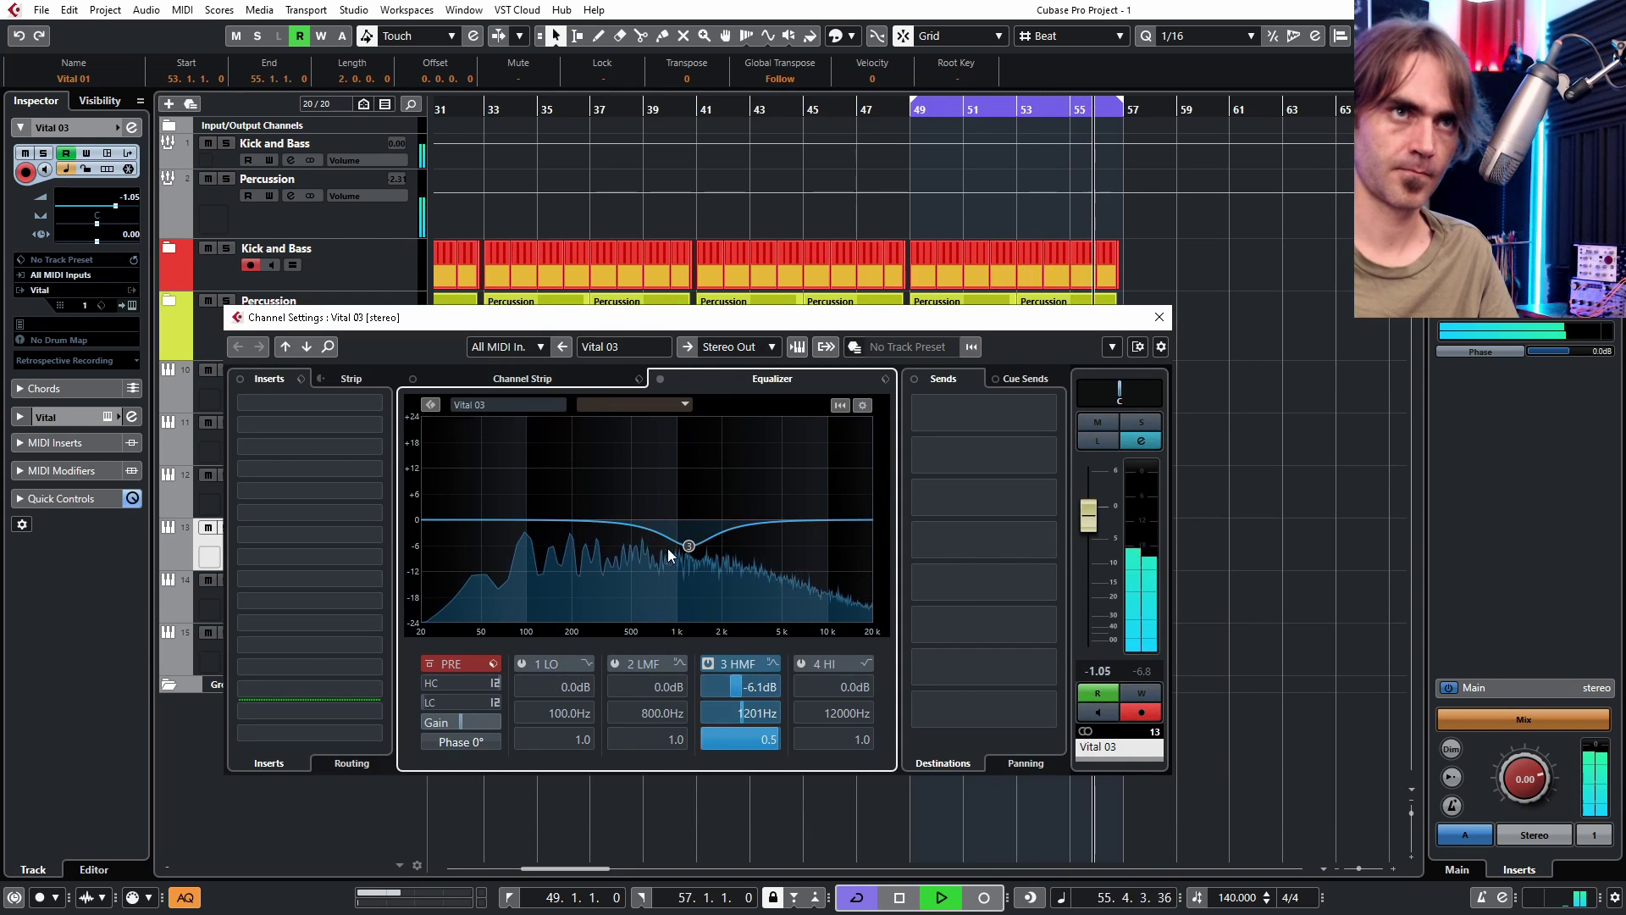
pyautogui.click(586, 663)
pyautogui.click(636, 688)
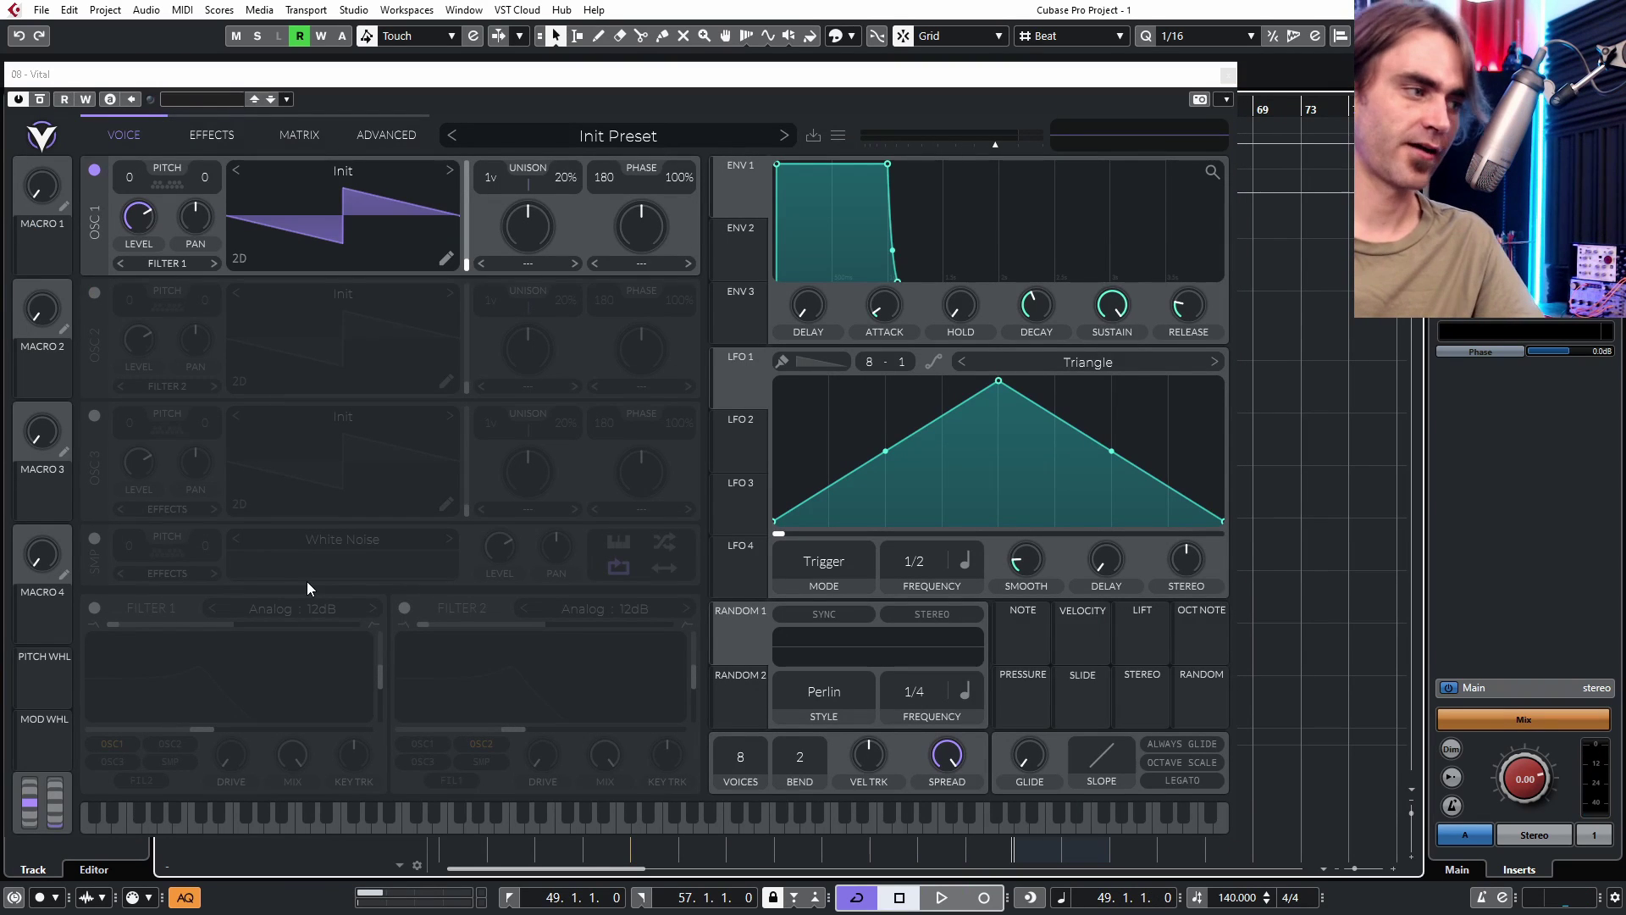
# - Load the SEQ simple arp 1 preset from Glitch Psytrance Essentials Vol2 in Vital on the Vital 04 track and close the plug-in window
pyautogui.click(625, 135)
pyautogui.click(230, 750)
pyautogui.scroll(-18, 784, 563)
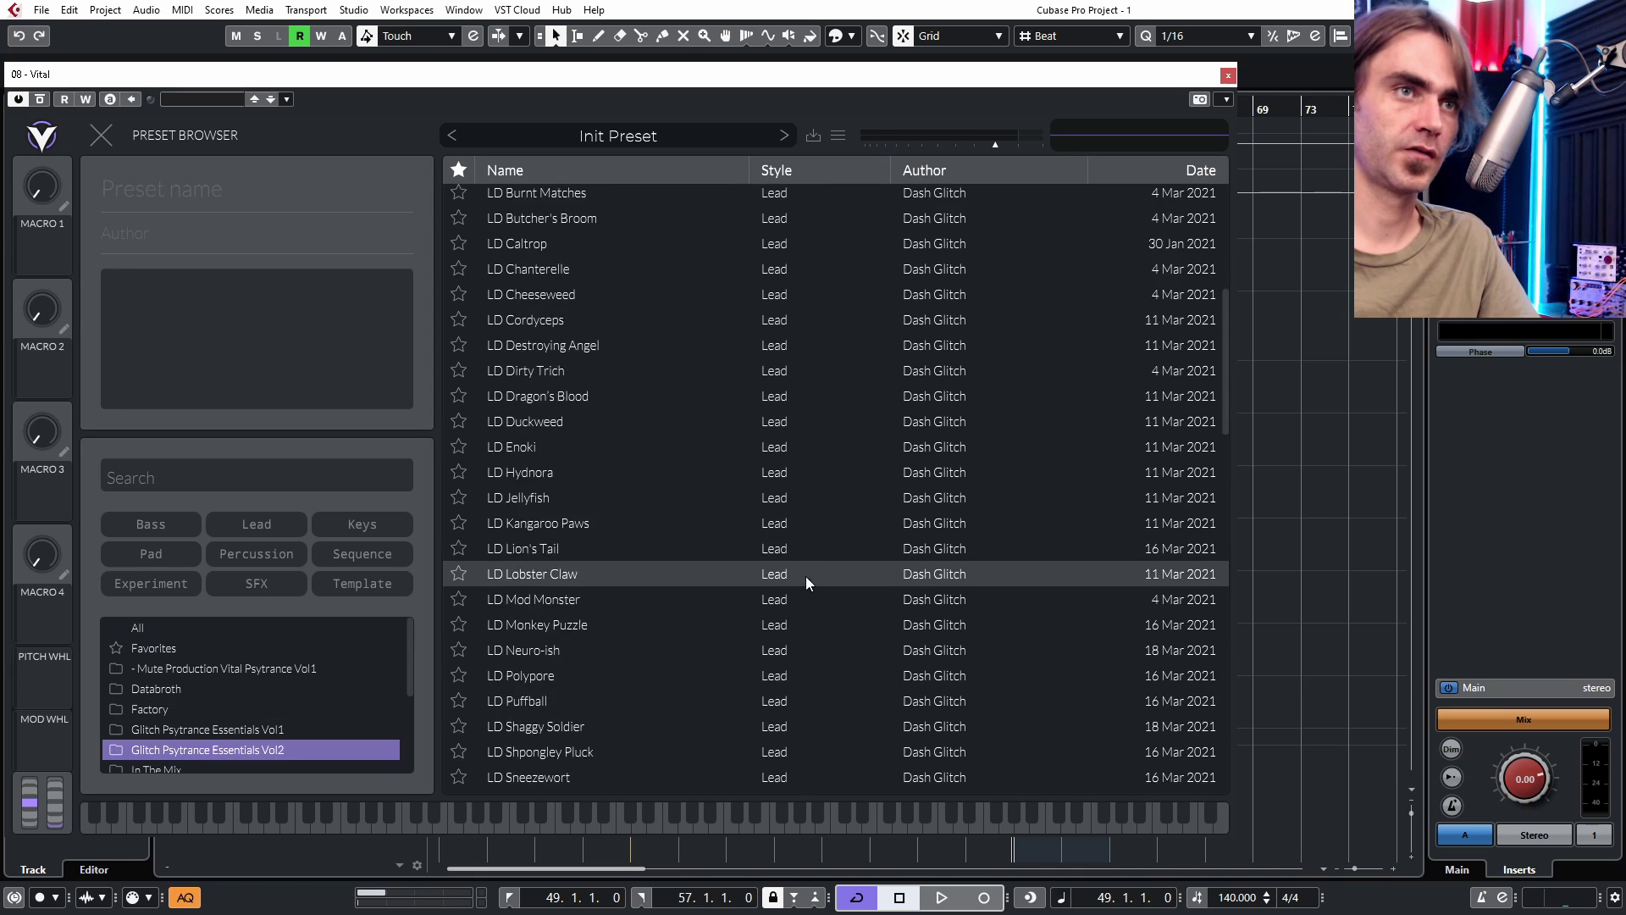
pyautogui.scroll(-5, 715, 593)
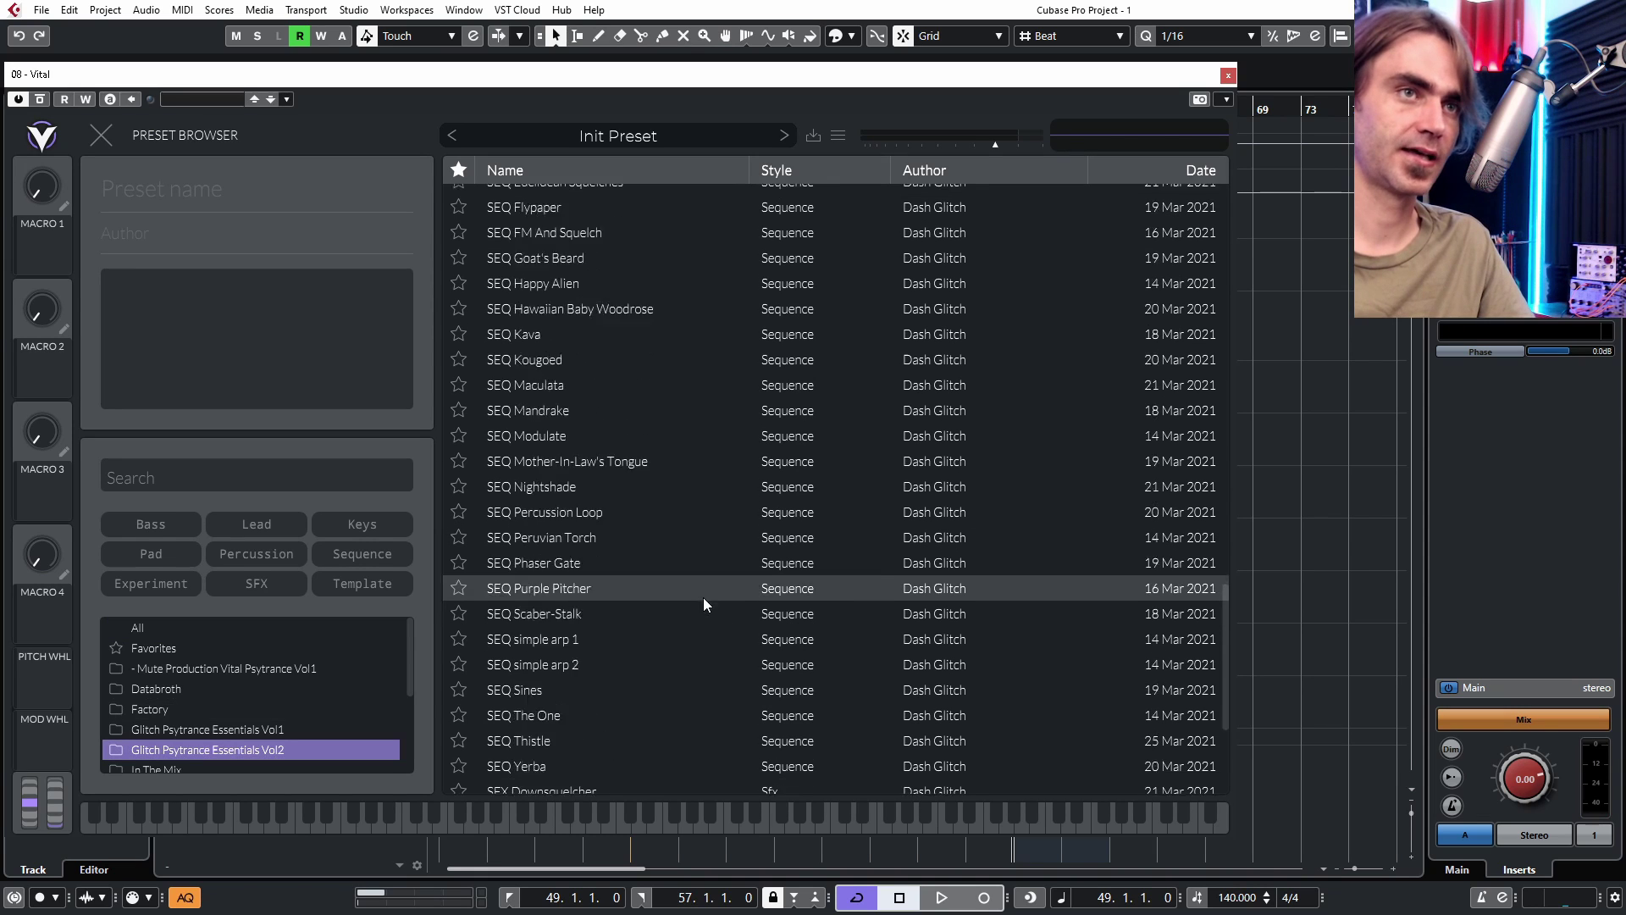
pyautogui.scroll(1, 649, 588)
pyautogui.click(562, 599)
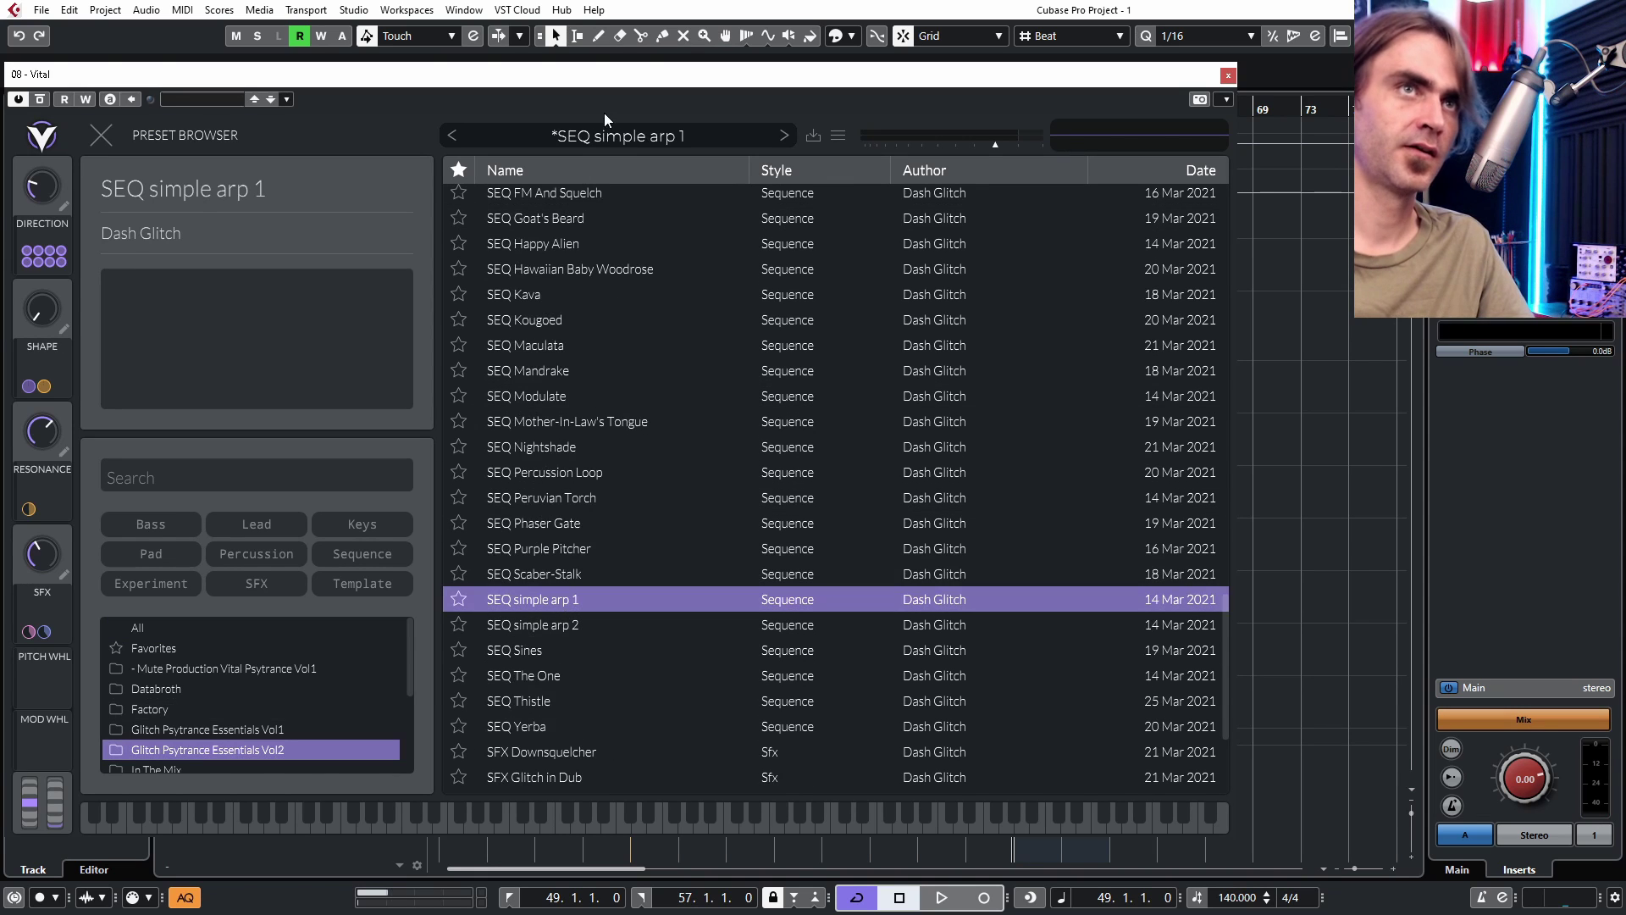
pyautogui.click(615, 139)
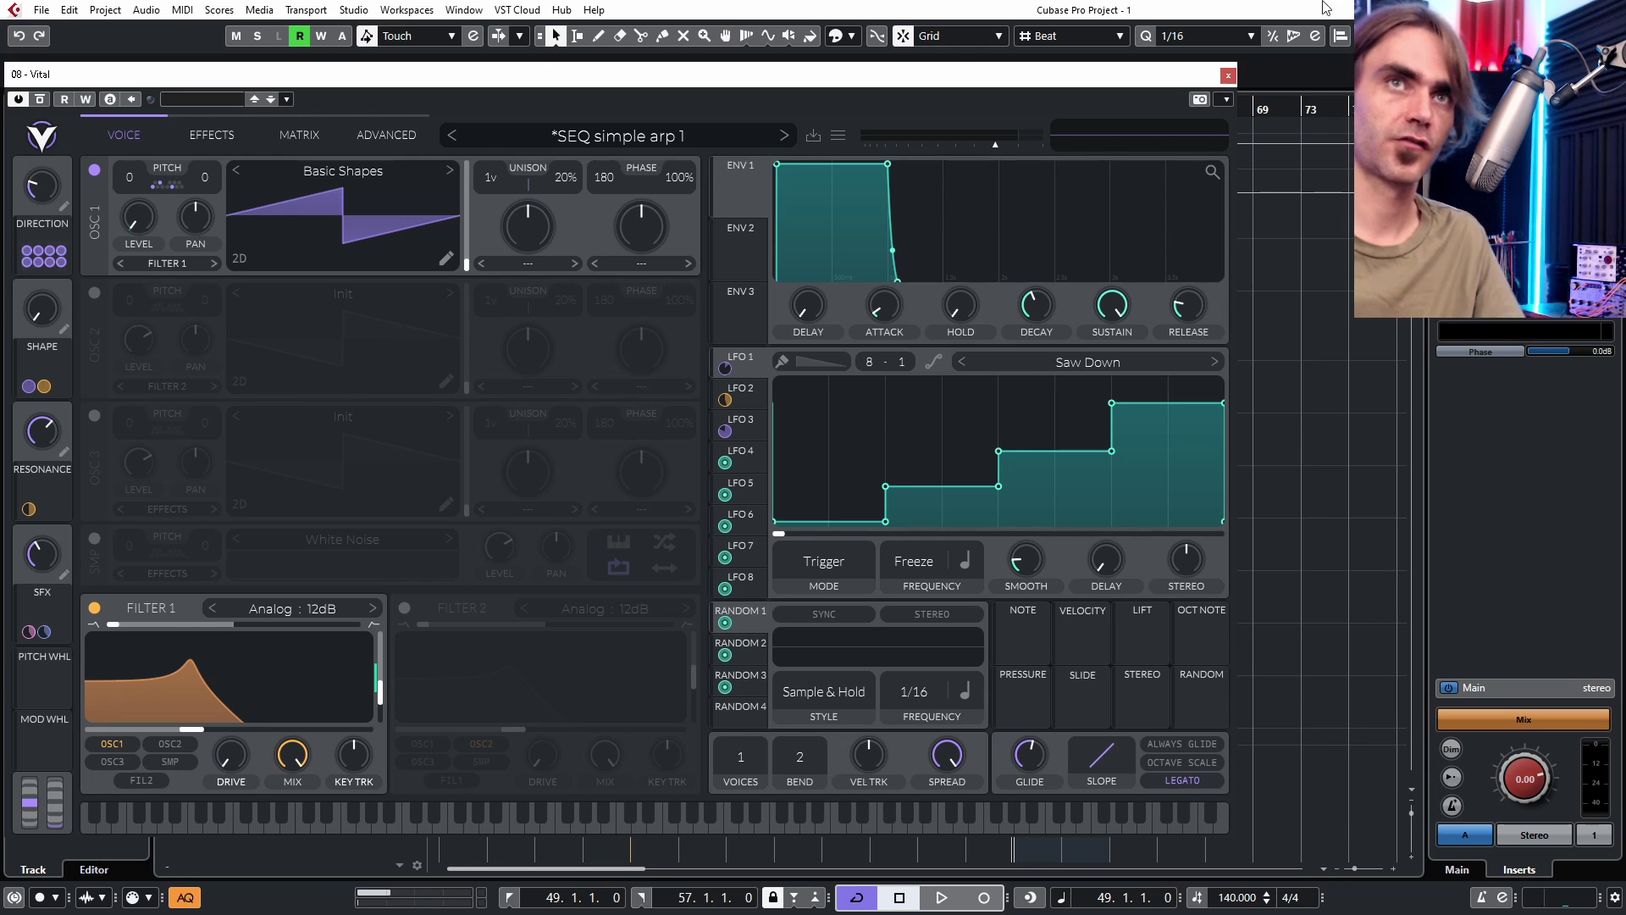
pyautogui.hotkey('ctrl', 'w')
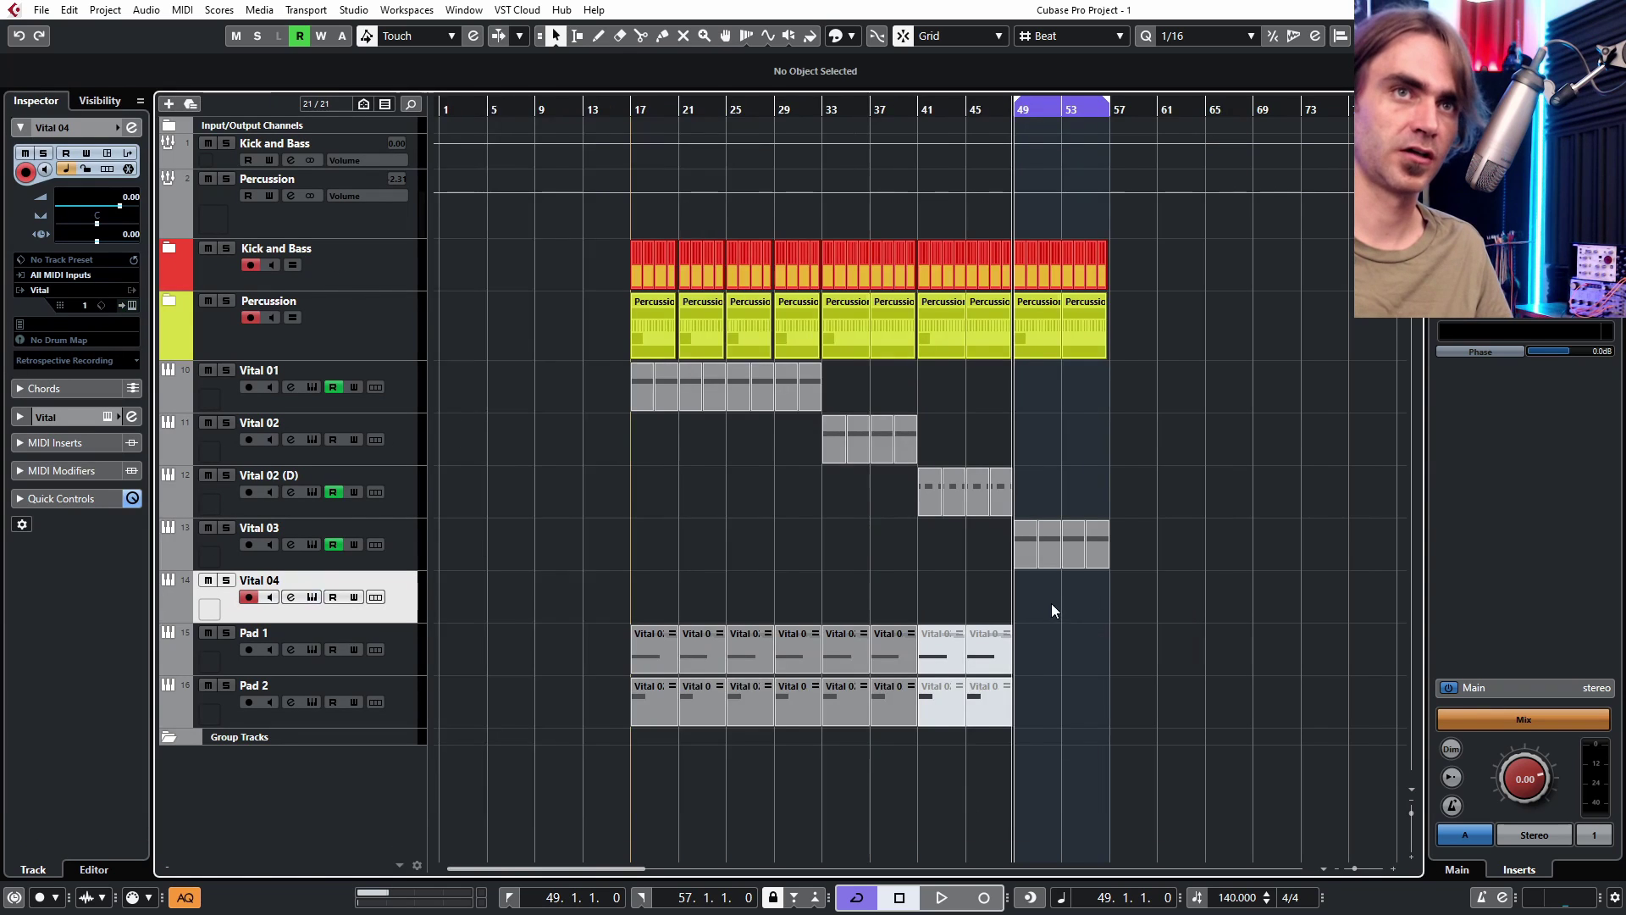
# - Copy the bar 49 event from Vital 03 to Vital 04, repeat it up to bar 57, and play the track soloed
pyautogui.scroll(4, 1052, 603)
pyautogui.moveTo(983, 564); pyautogui.dragTo(983, 617)
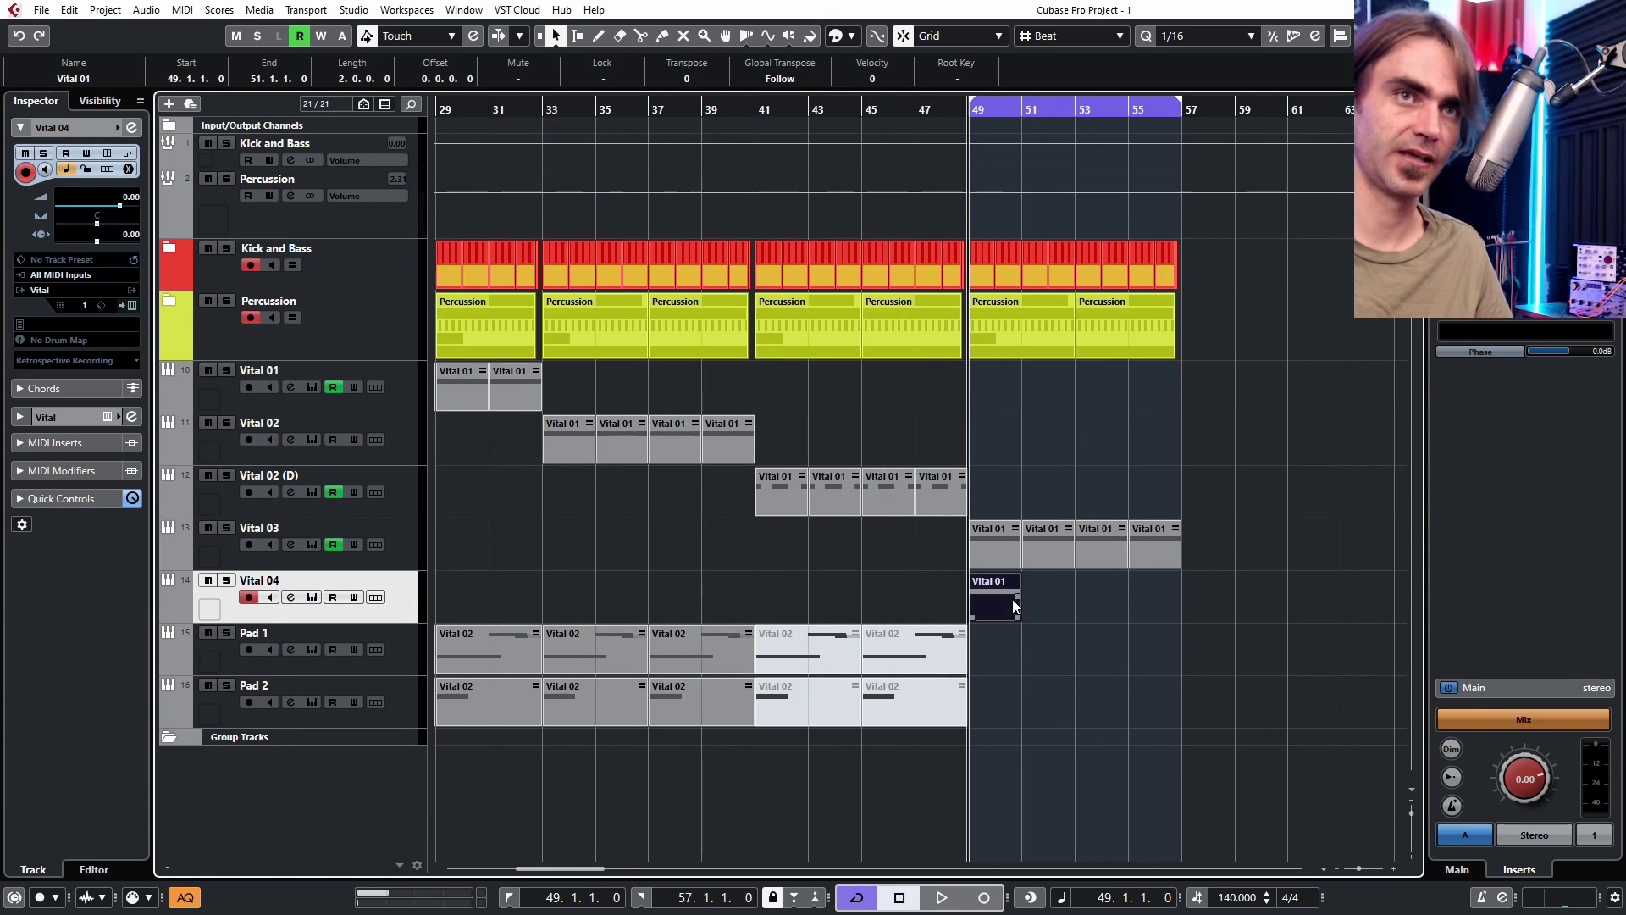
pyautogui.press('space')
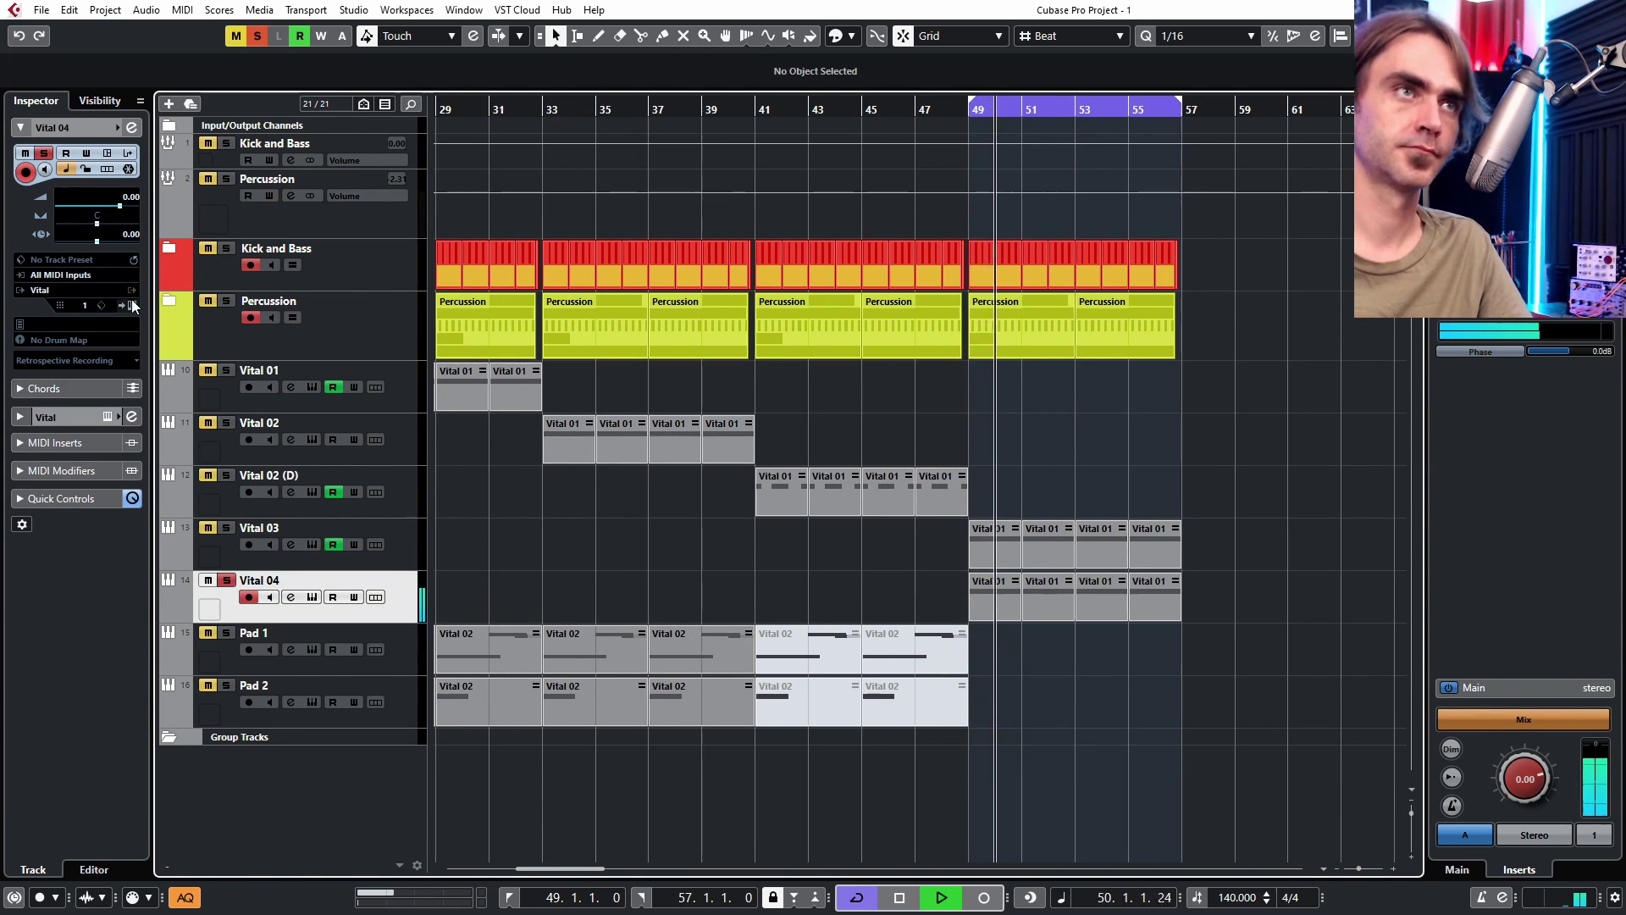
# - Adjust the Direction macro and raise the Shape macro in Vital on the Vital 04 track during playback
pyautogui.click(131, 290)
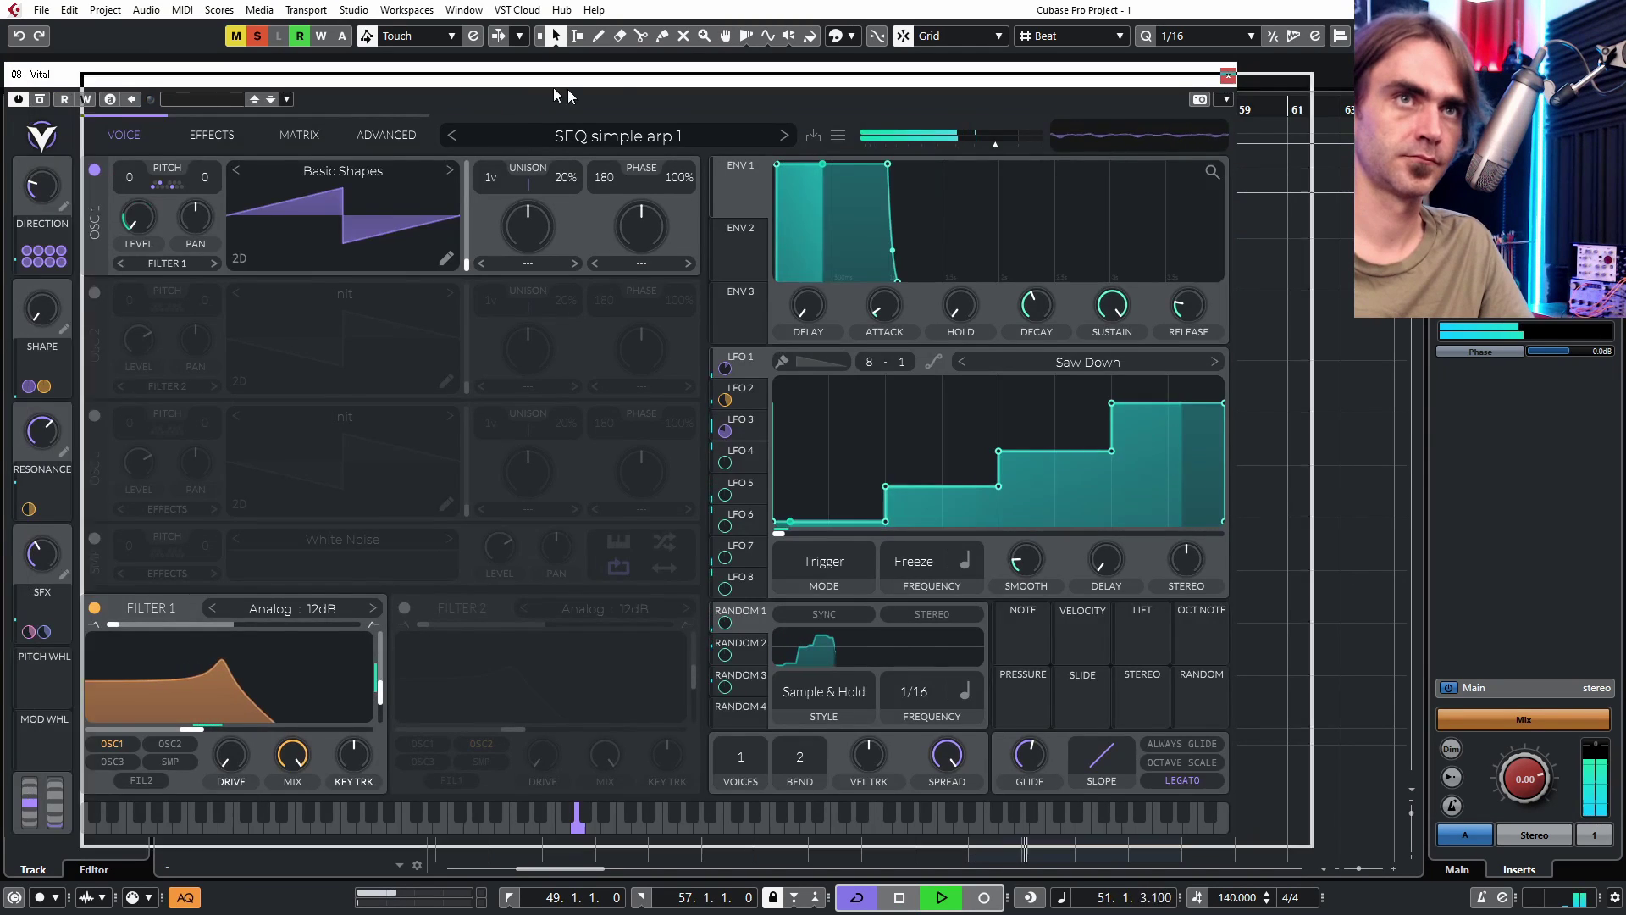
pyautogui.moveTo(473, 84); pyautogui.dragTo(625, 91)
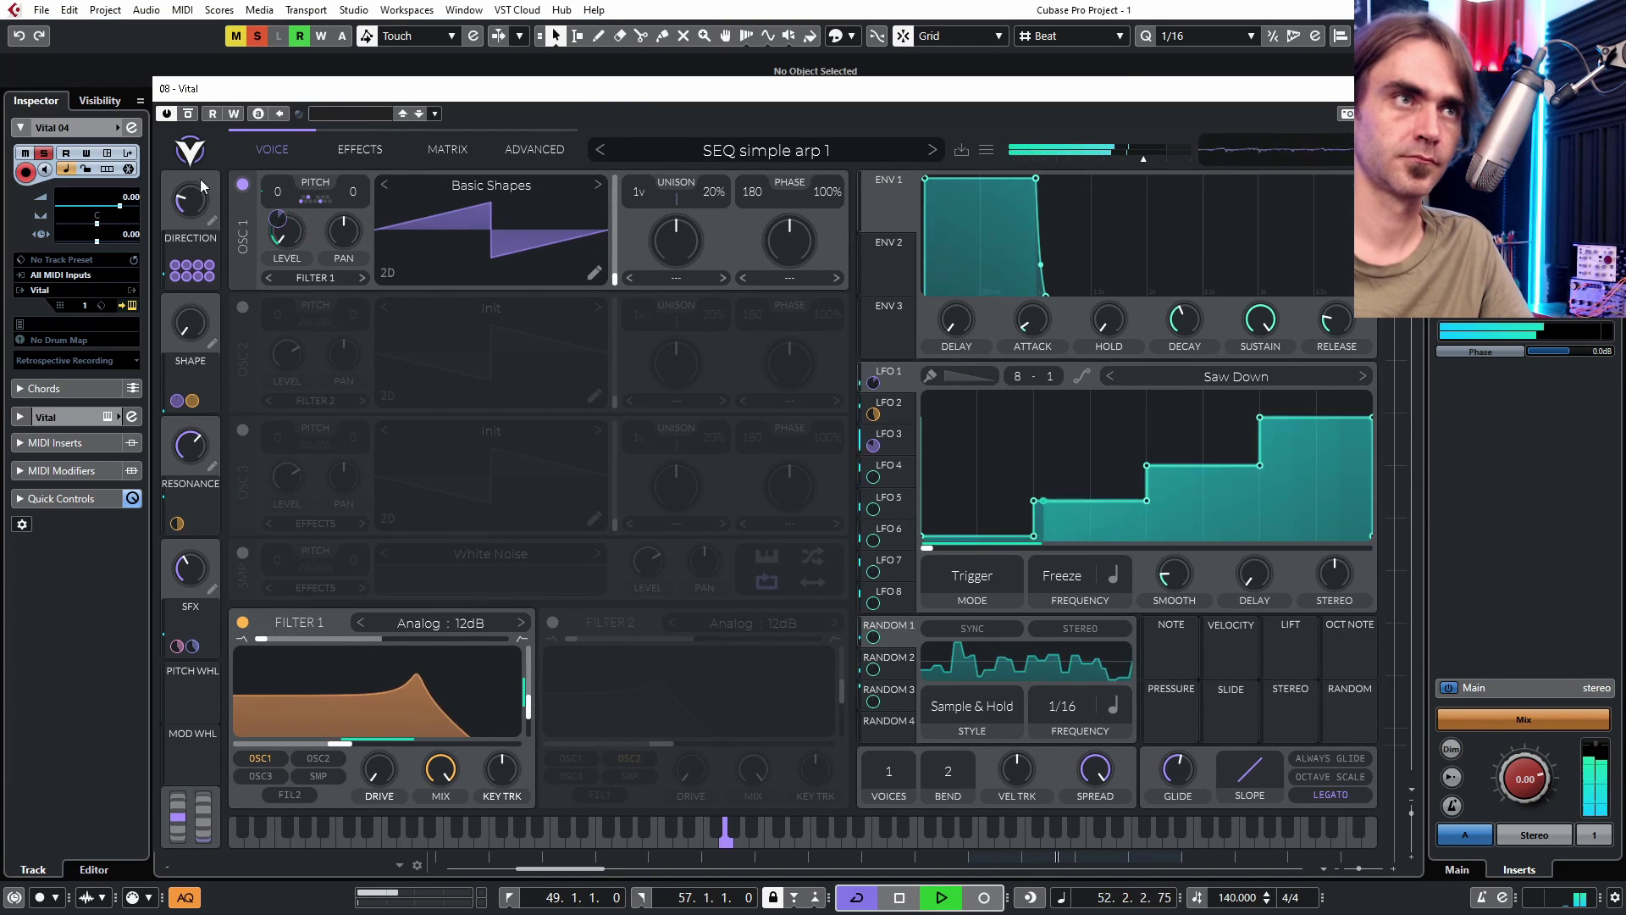
pyautogui.moveTo(196, 211); pyautogui.dragTo(206, 185)
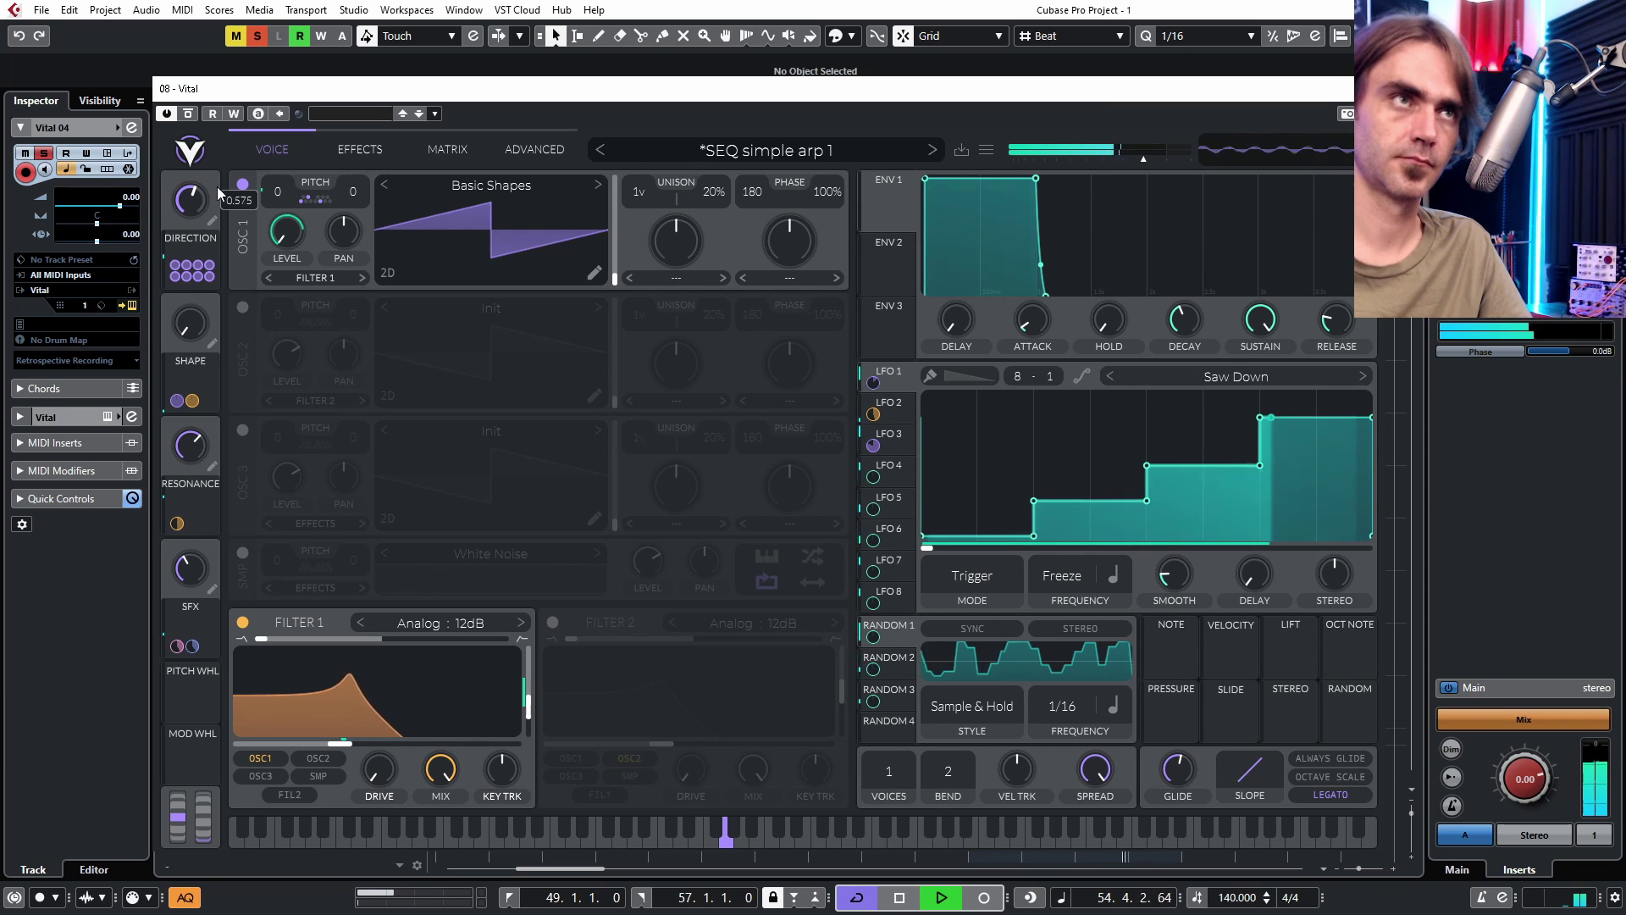
pyautogui.moveTo(203, 221); pyautogui.dragTo(192, 235)
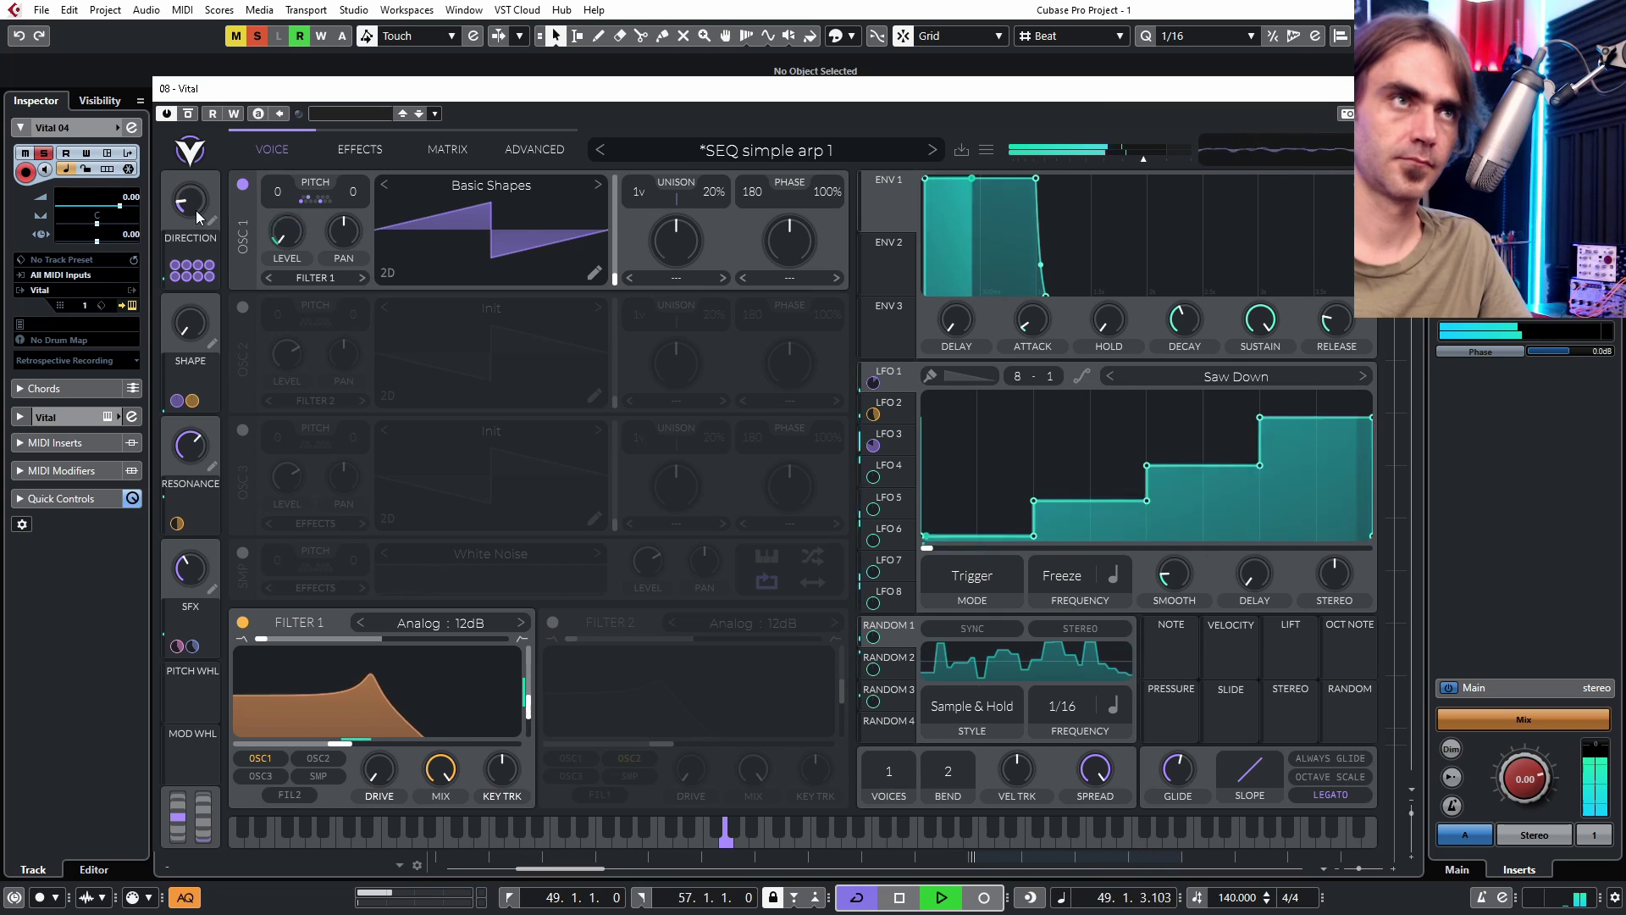
pyautogui.moveTo(190, 324); pyautogui.dragTo(212, 272)
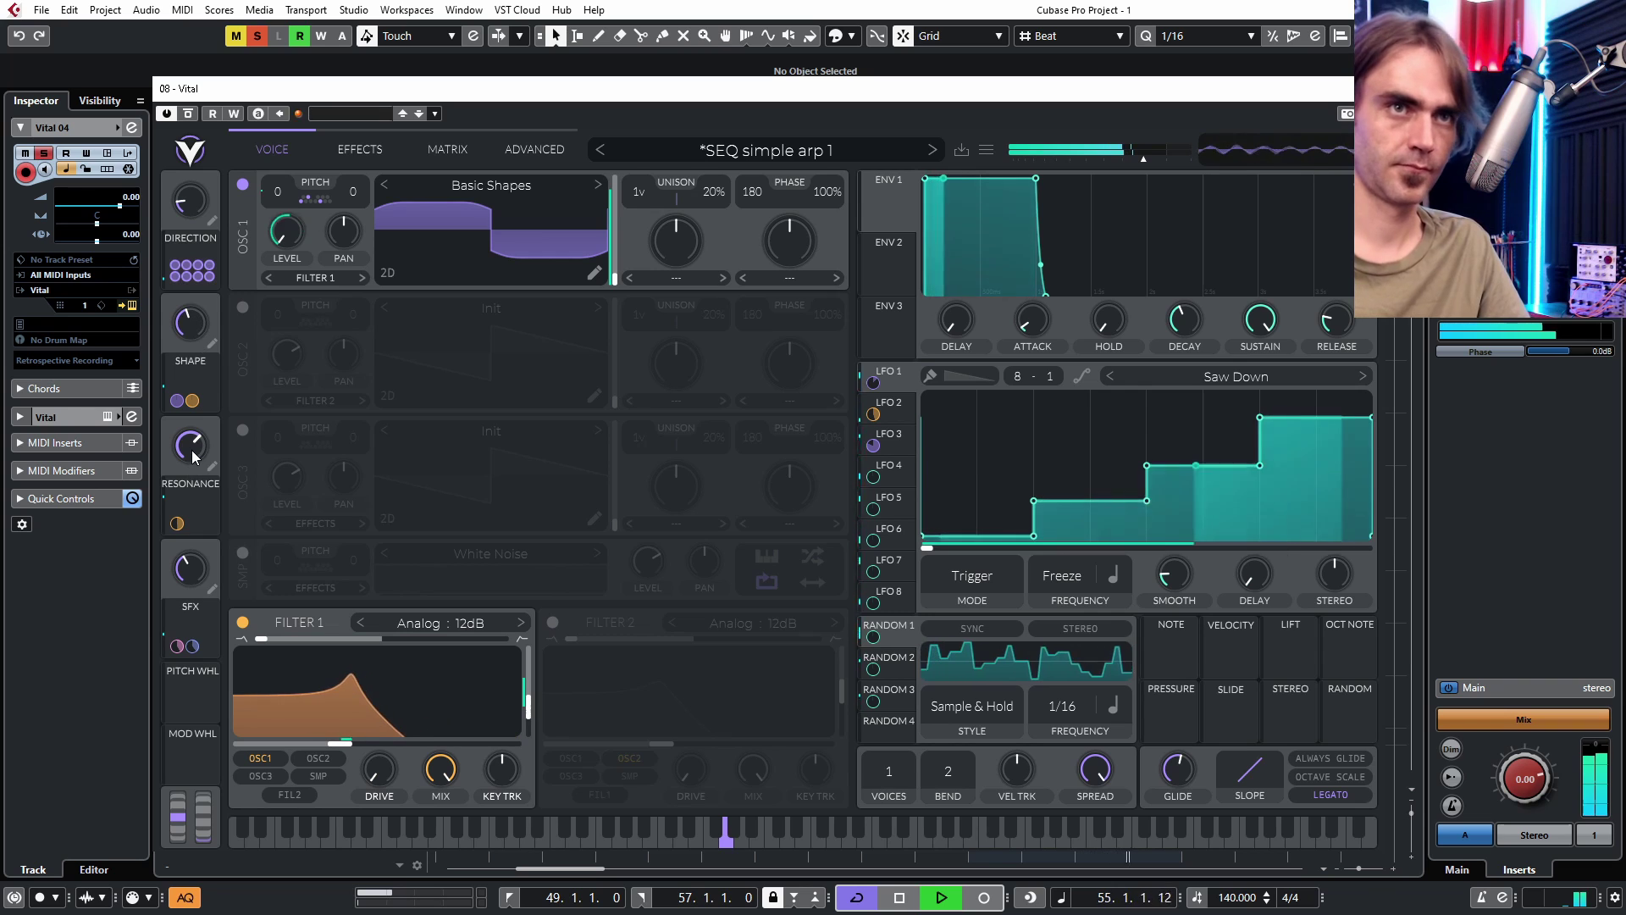
# - Stop playback, assign Random 4 to the Smooth control of LFO 1 in Vital, and set Random 4 to Sample & Hold at 1/16
pyautogui.press('space')
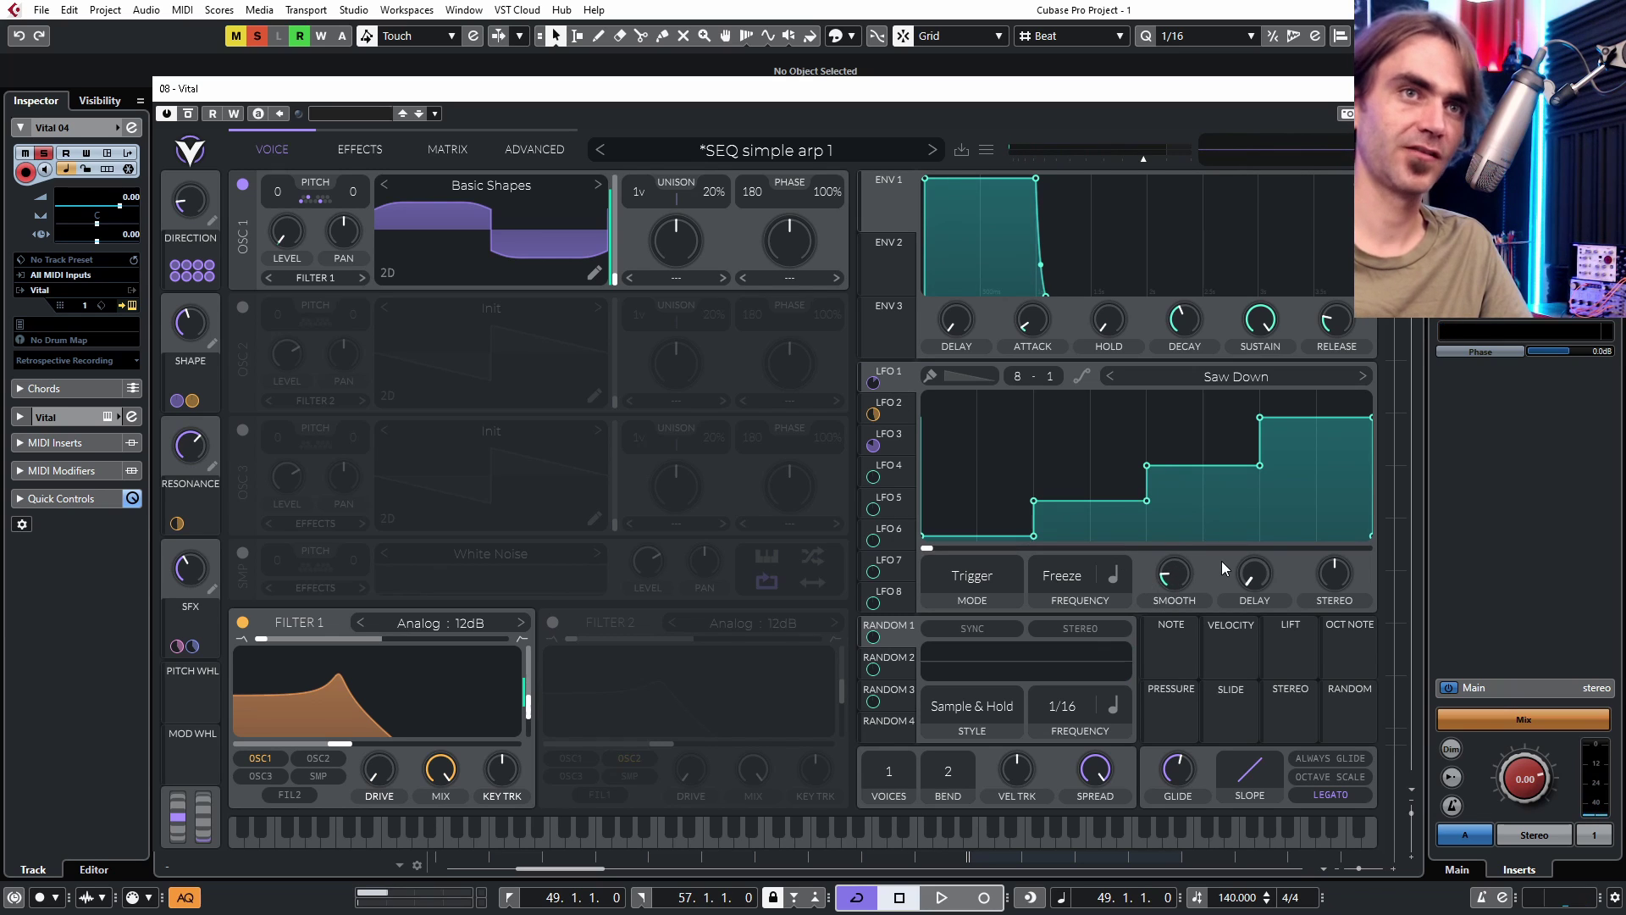
pyautogui.click(693, 822)
pyautogui.moveTo(896, 732); pyautogui.dragTo(1090, 638)
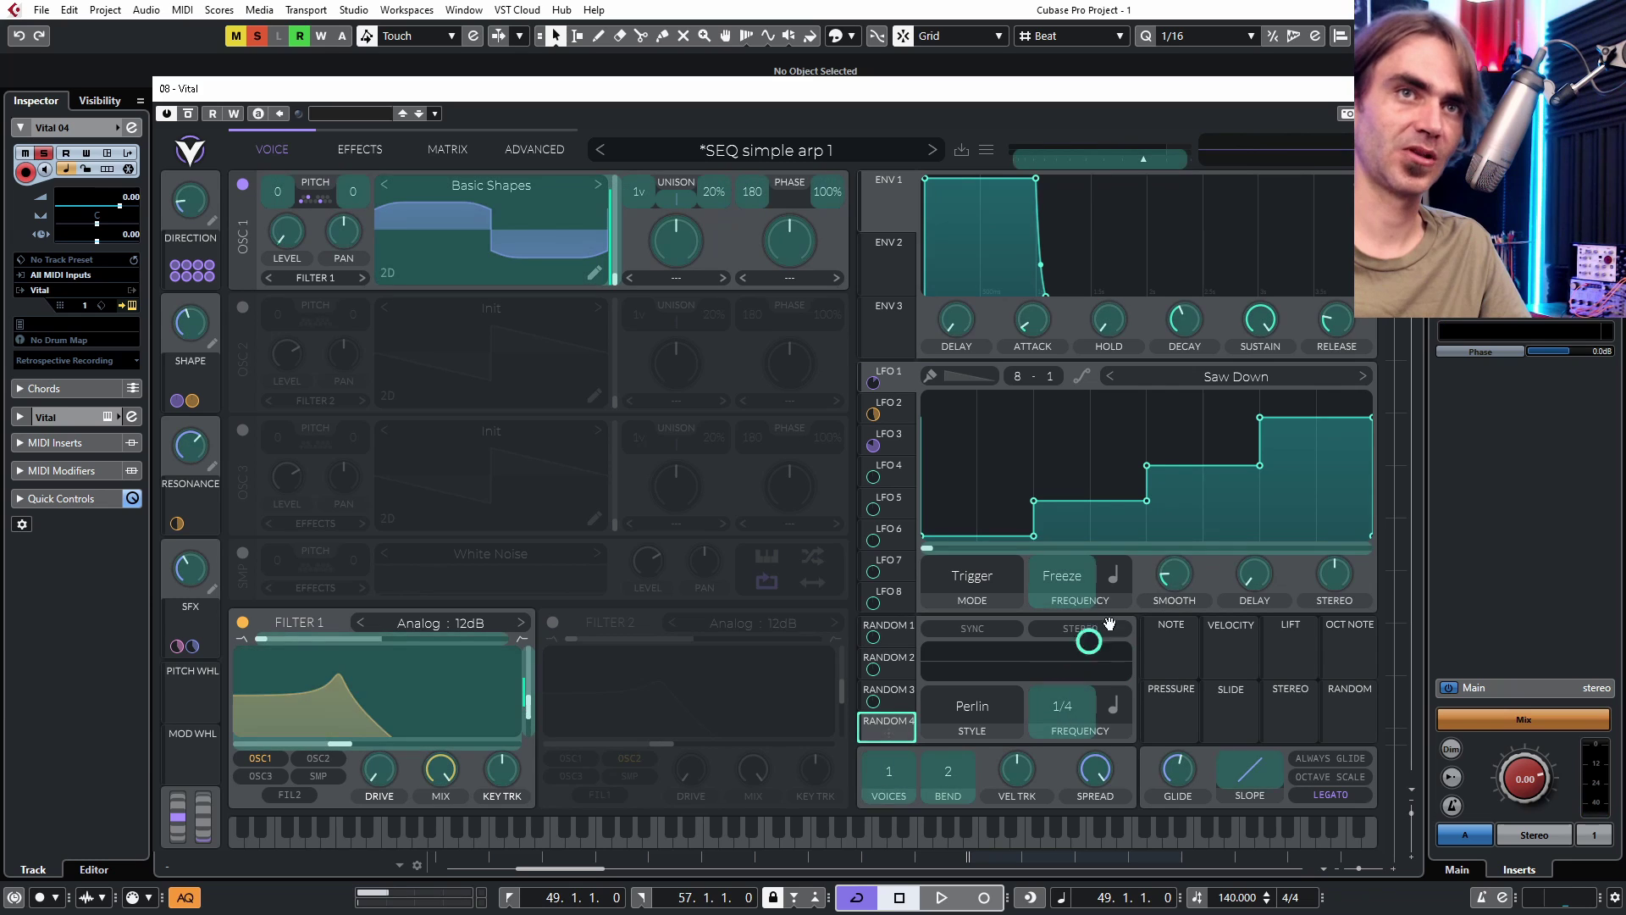
pyautogui.moveTo(1184, 577); pyautogui.dragTo(1183, 577)
pyautogui.click(987, 705)
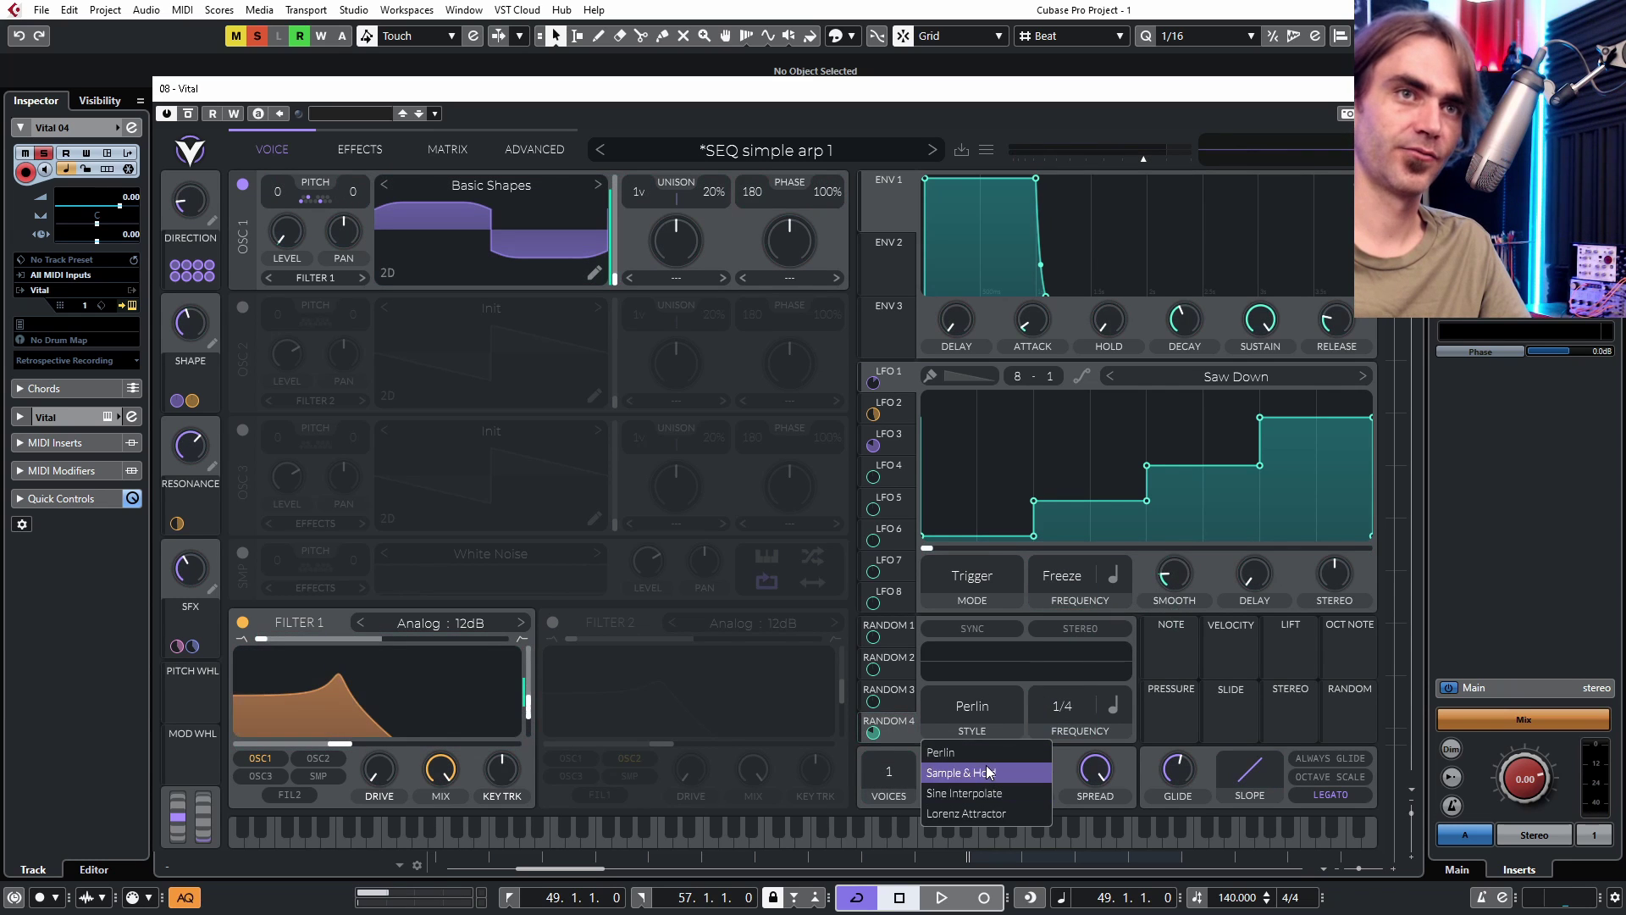
pyautogui.click(987, 772)
pyautogui.moveTo(1179, 585)
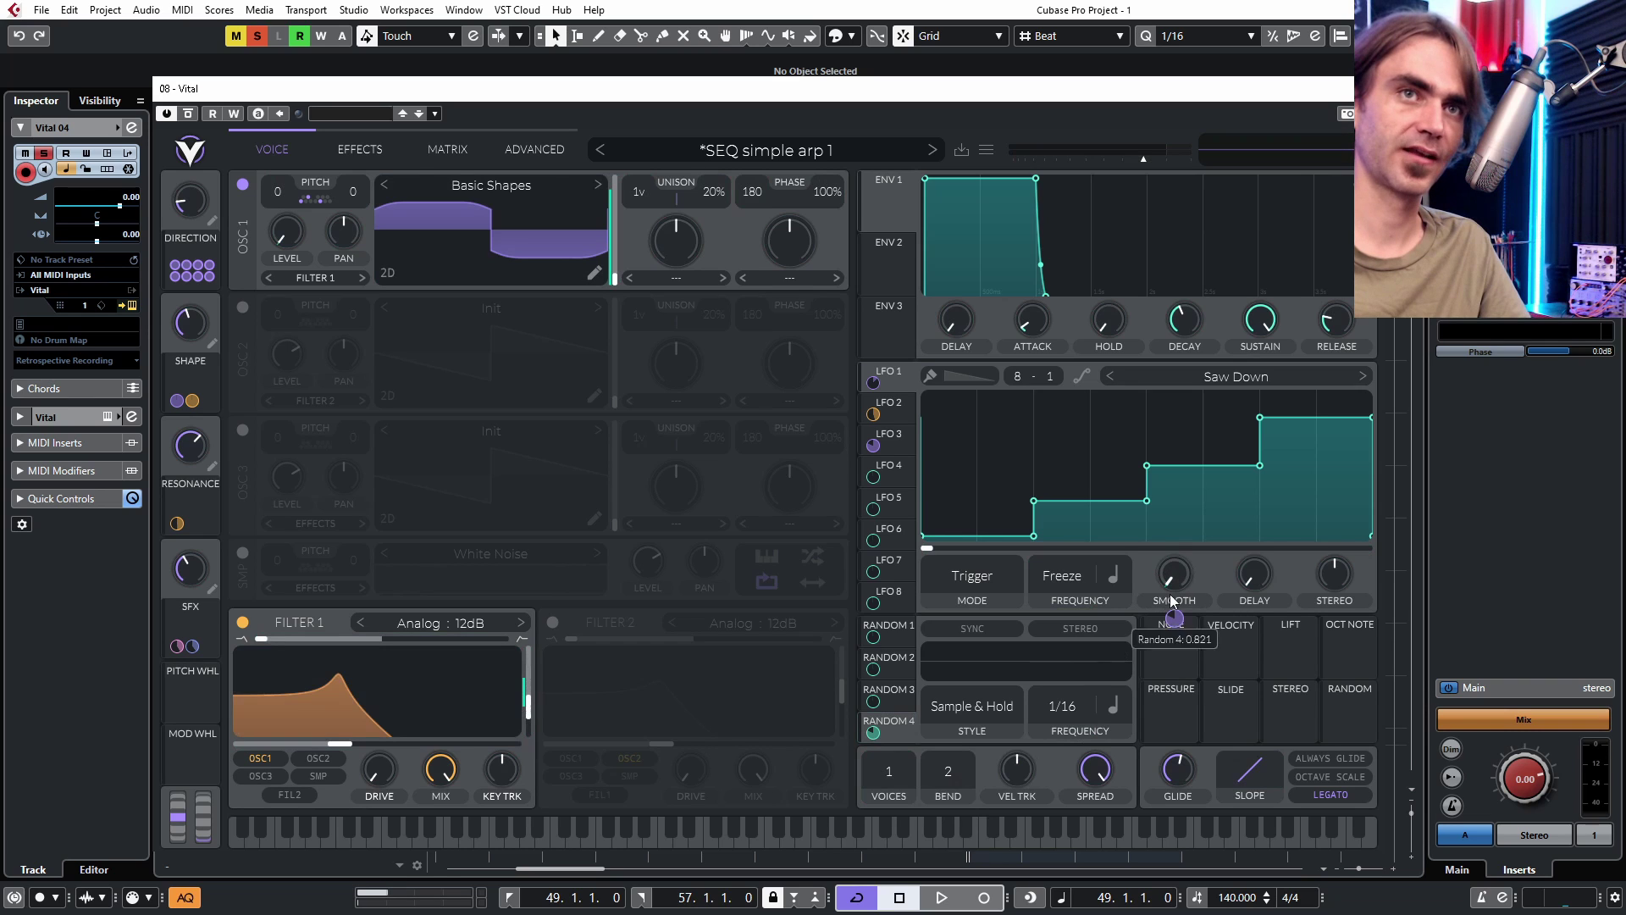
# - Play the looped section and adjust the Random 4 modulation amount on the Smooth control of LFO 1
pyautogui.press('space')
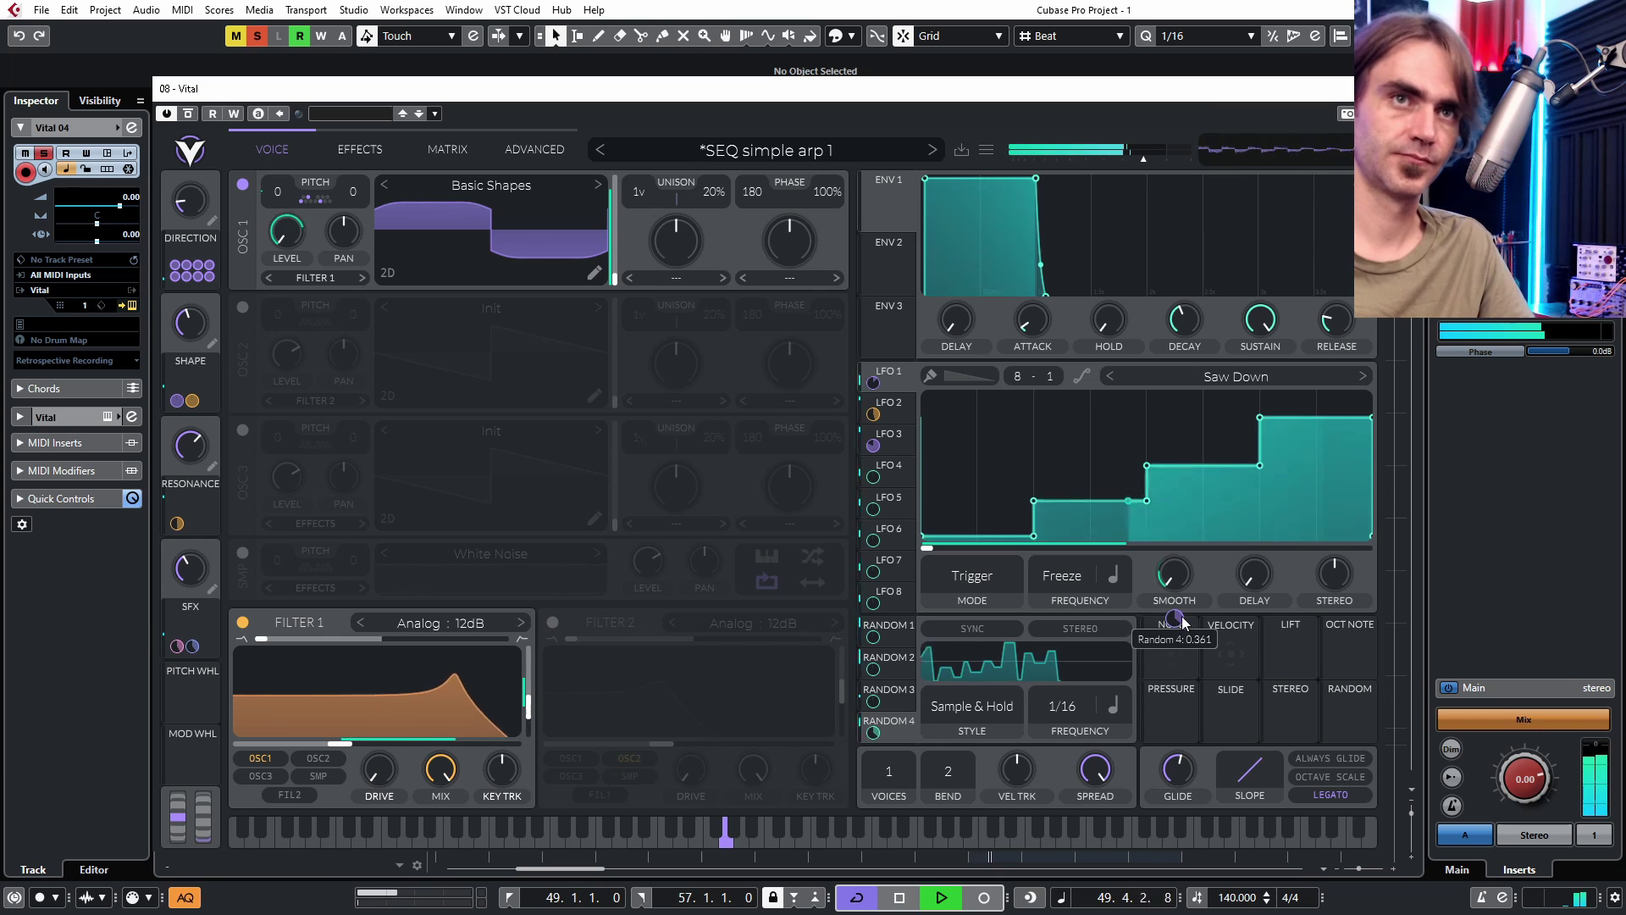
pyautogui.moveTo(1174, 617)
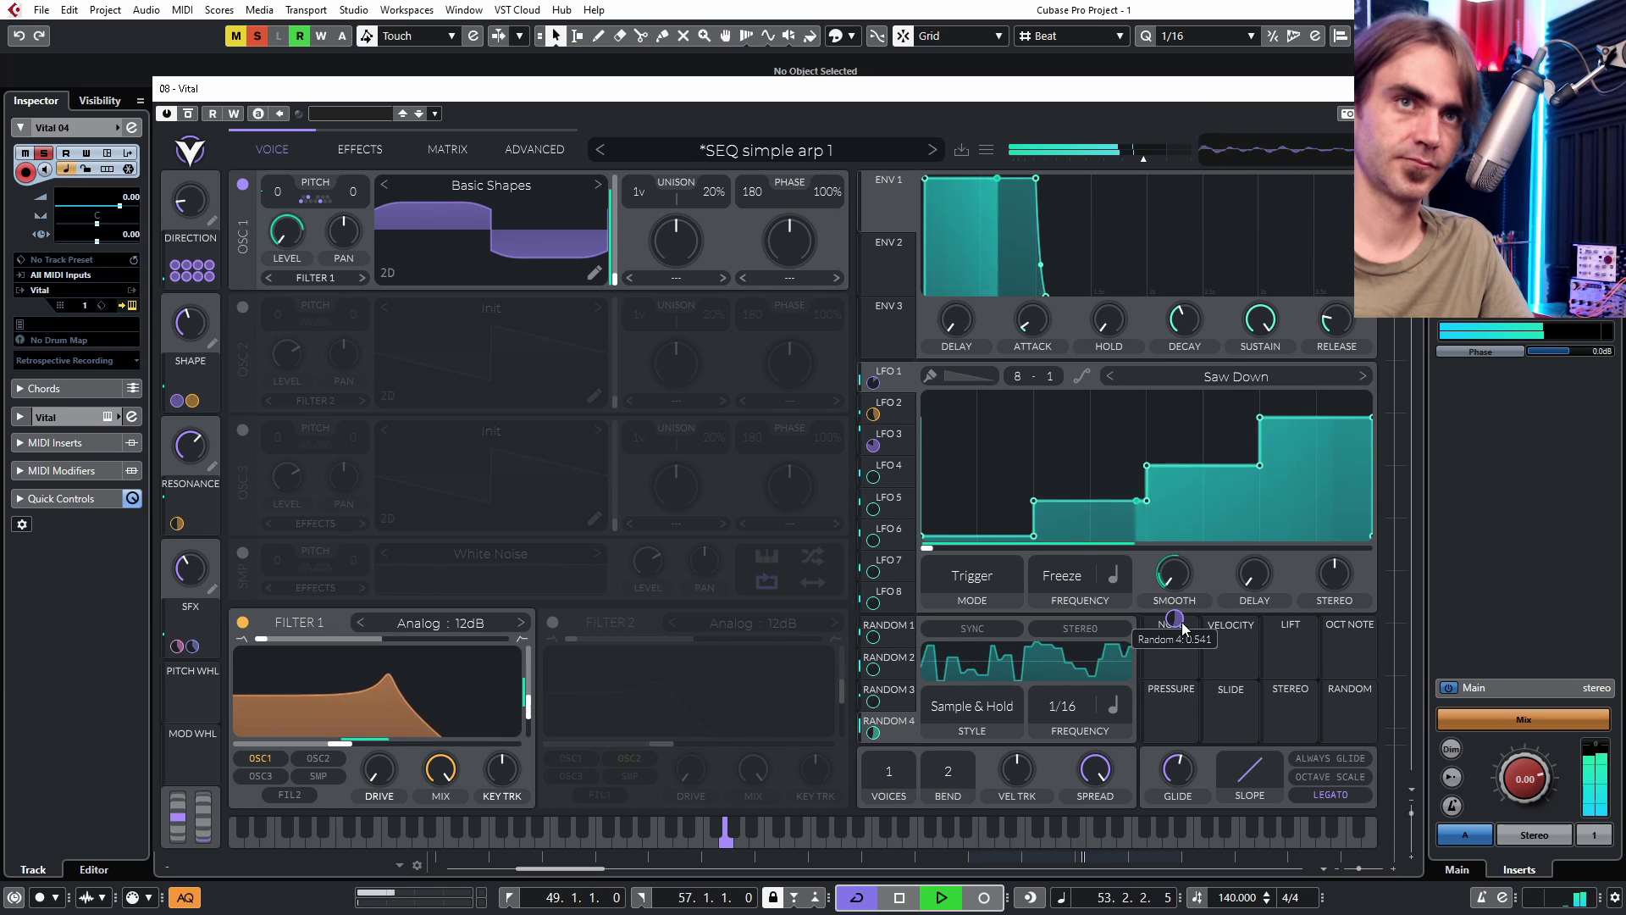
pyautogui.moveTo(1180, 621)
pyautogui.mouseDown()
pyautogui.moveTo(1198, 642)
pyautogui.moveTo(1195, 559)
pyautogui.mouseUp()
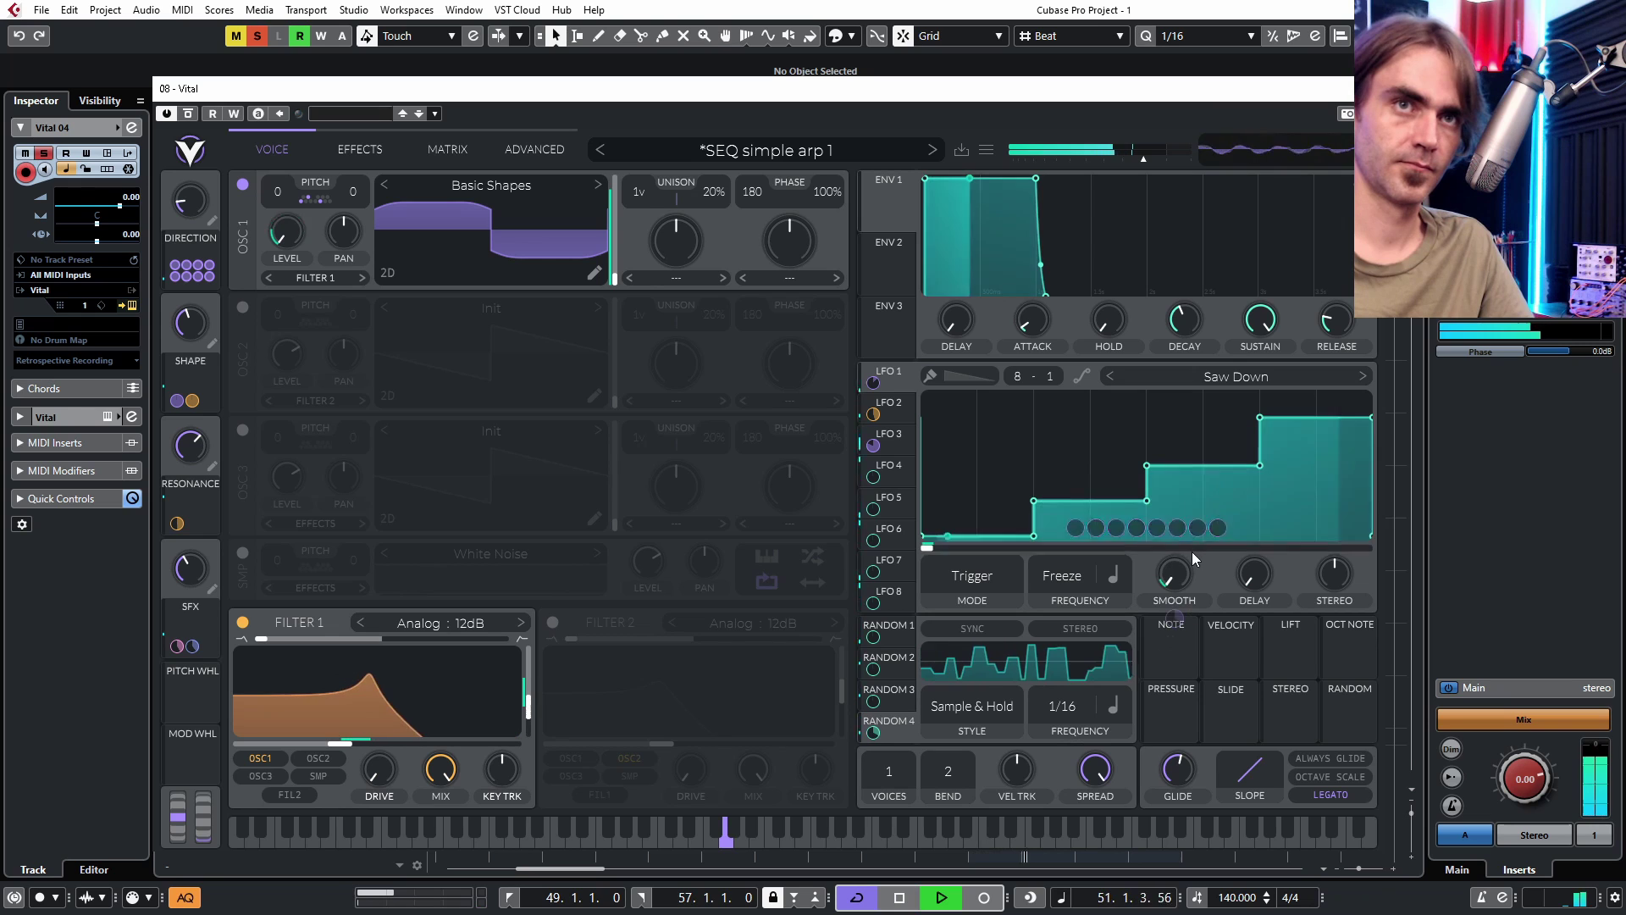
# - Show LFO 3 in Vital, stop playback, and assign Random 4 to its Smooth control as well
pyautogui.click(904, 408)
pyautogui.click(906, 440)
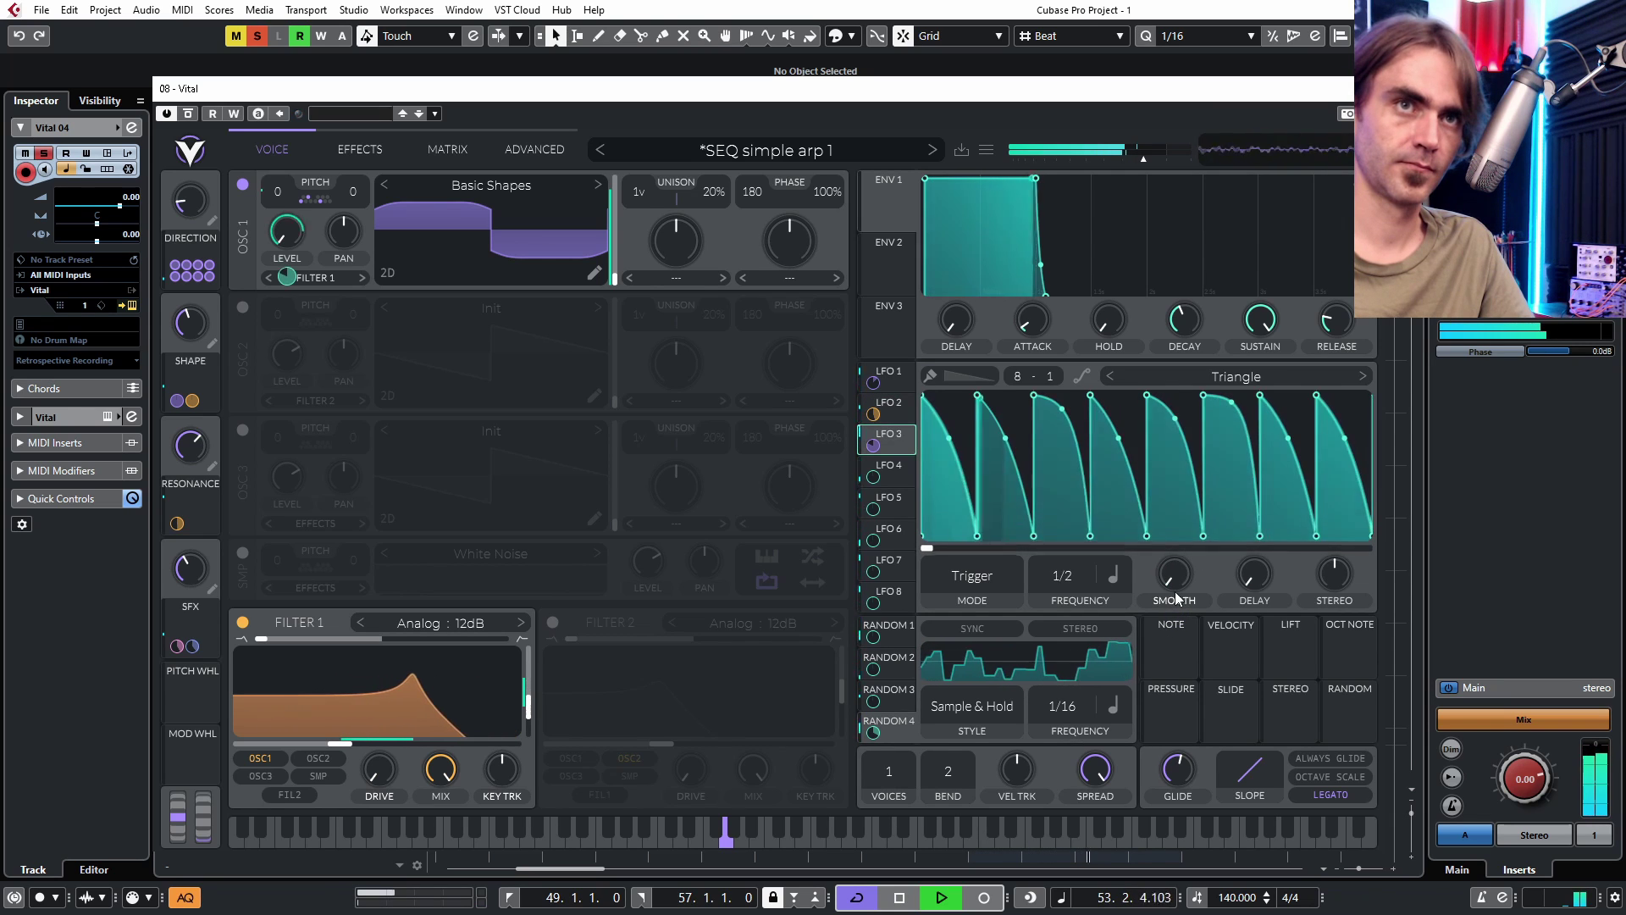
pyautogui.press('space')
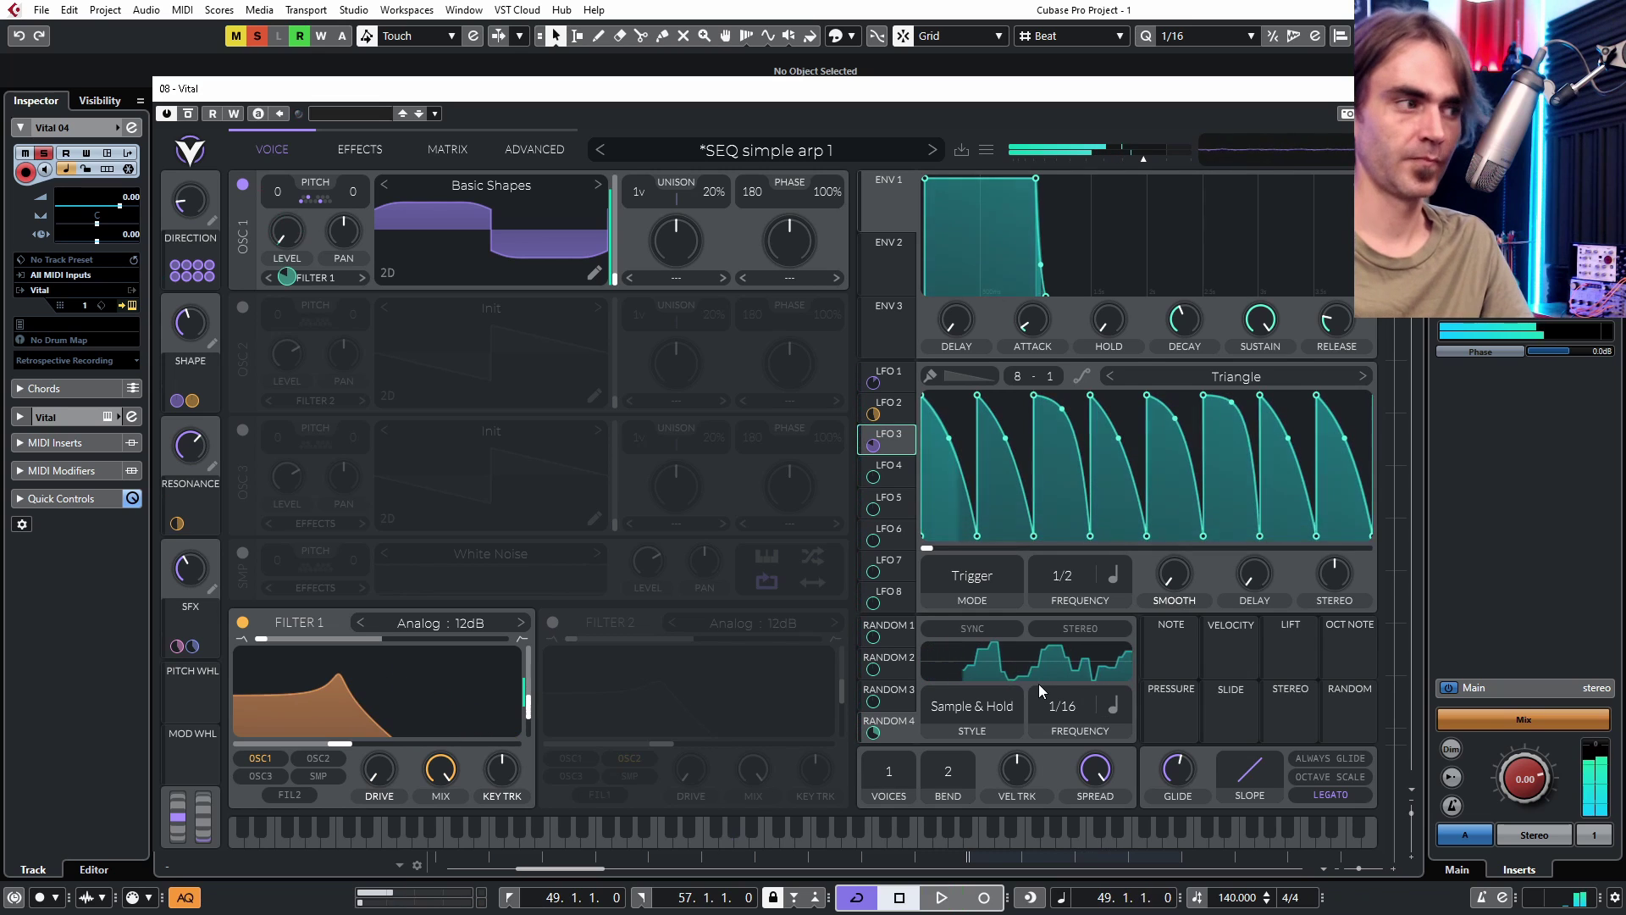
pyautogui.moveTo(892, 737); pyautogui.dragTo(1172, 624)
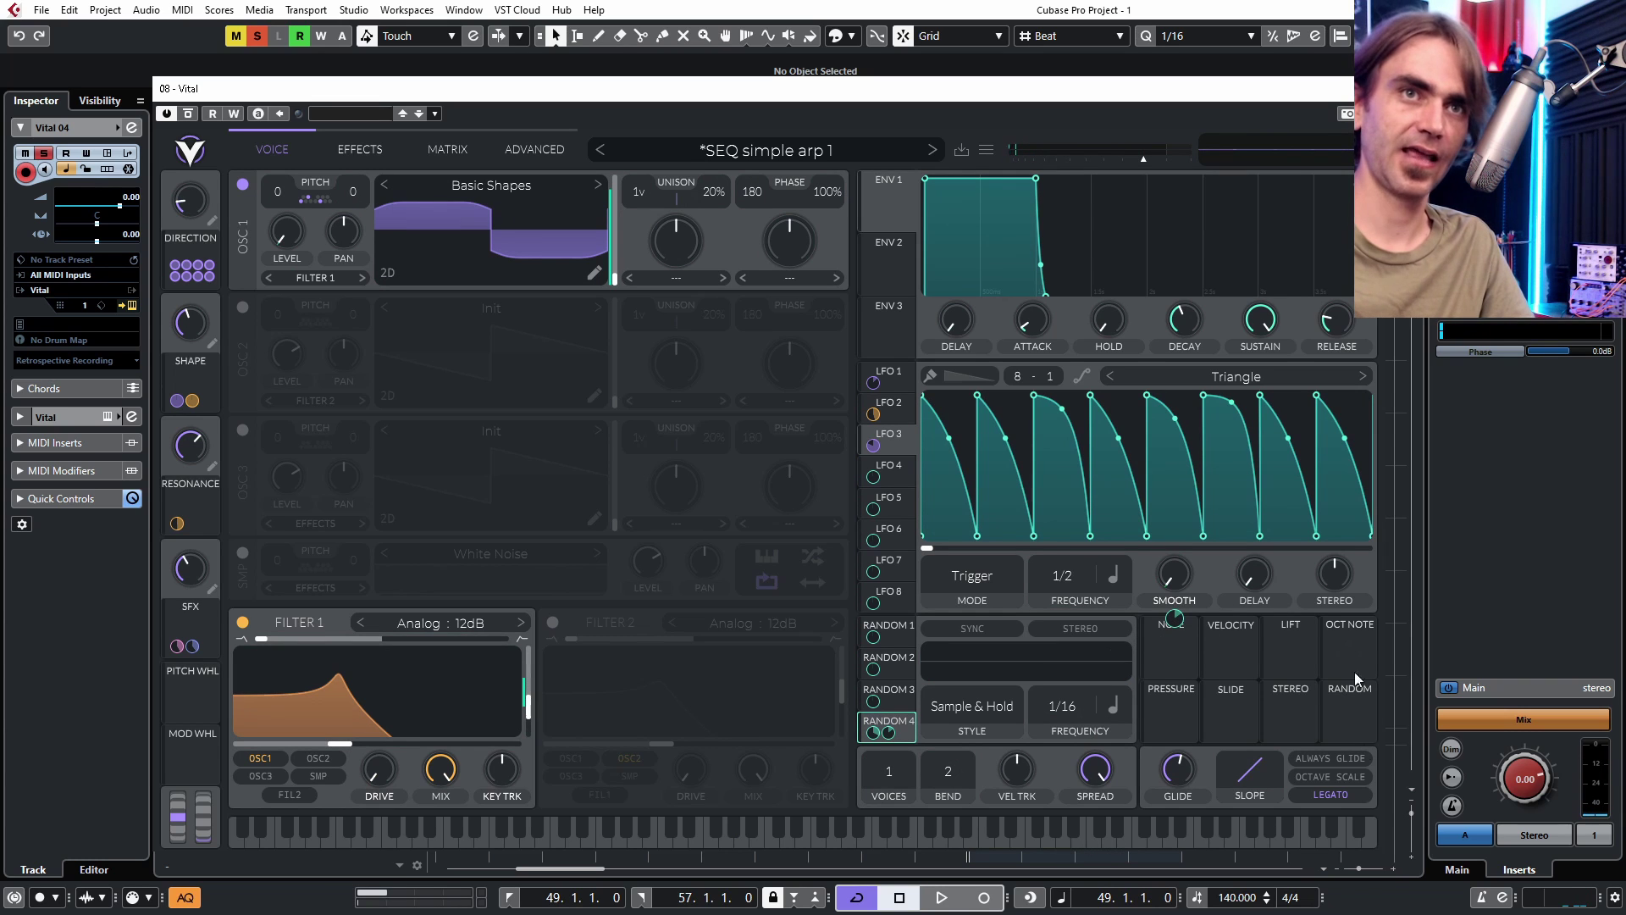
# - Transpose the note in the Vital 04 track's first clip up an octave to G3 and audition it
pyautogui.press('space')
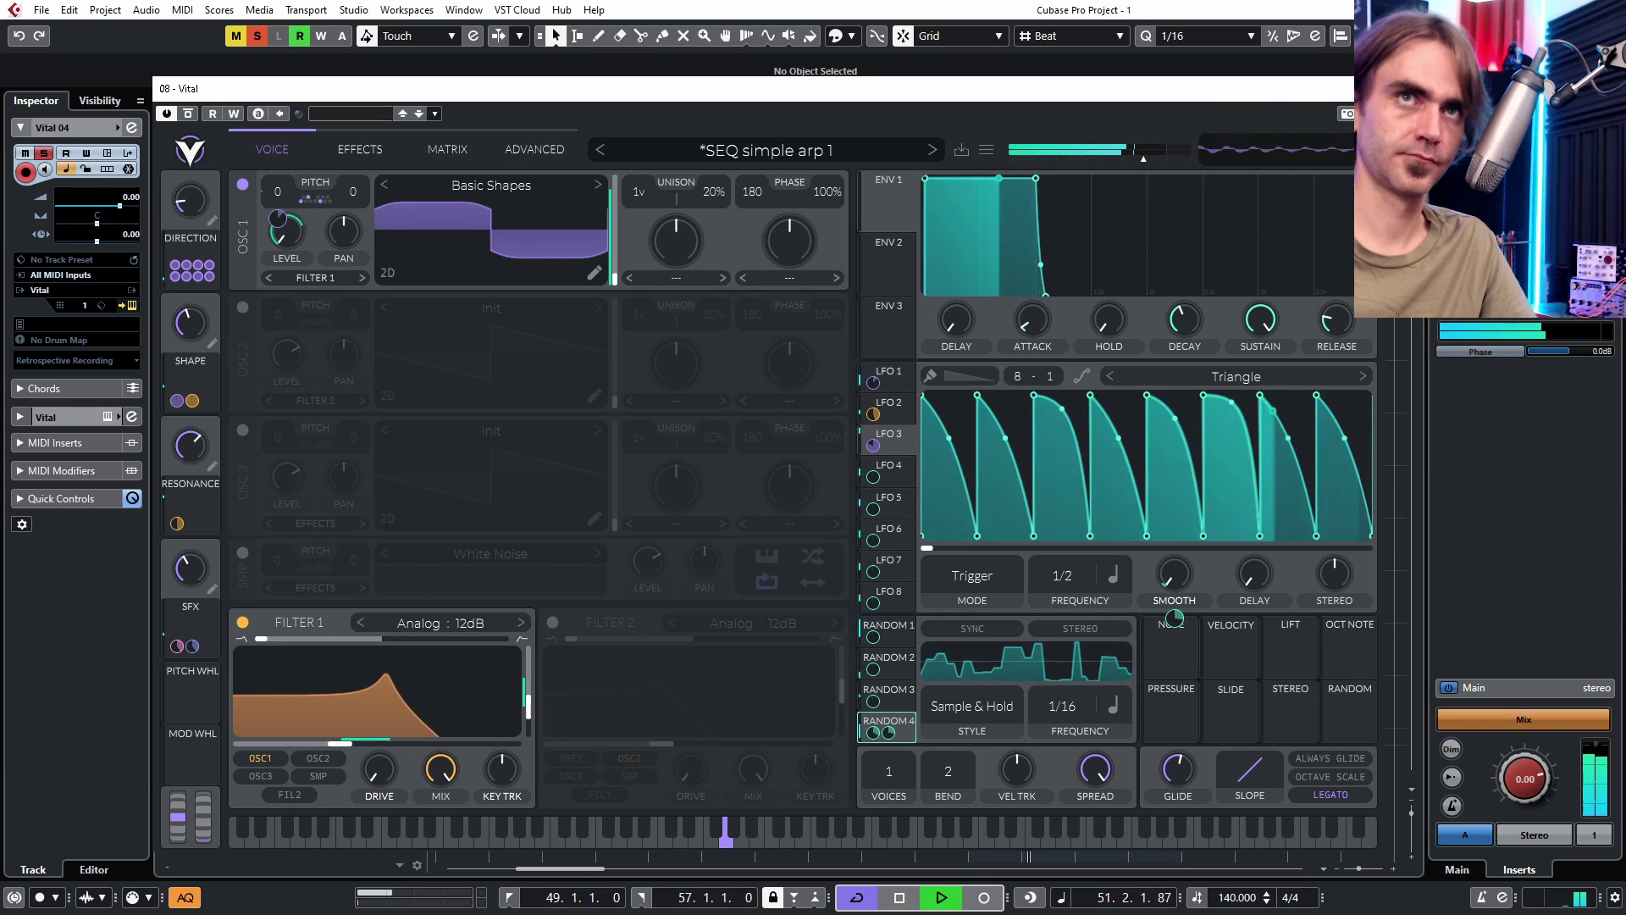
pyautogui.press('Escape')
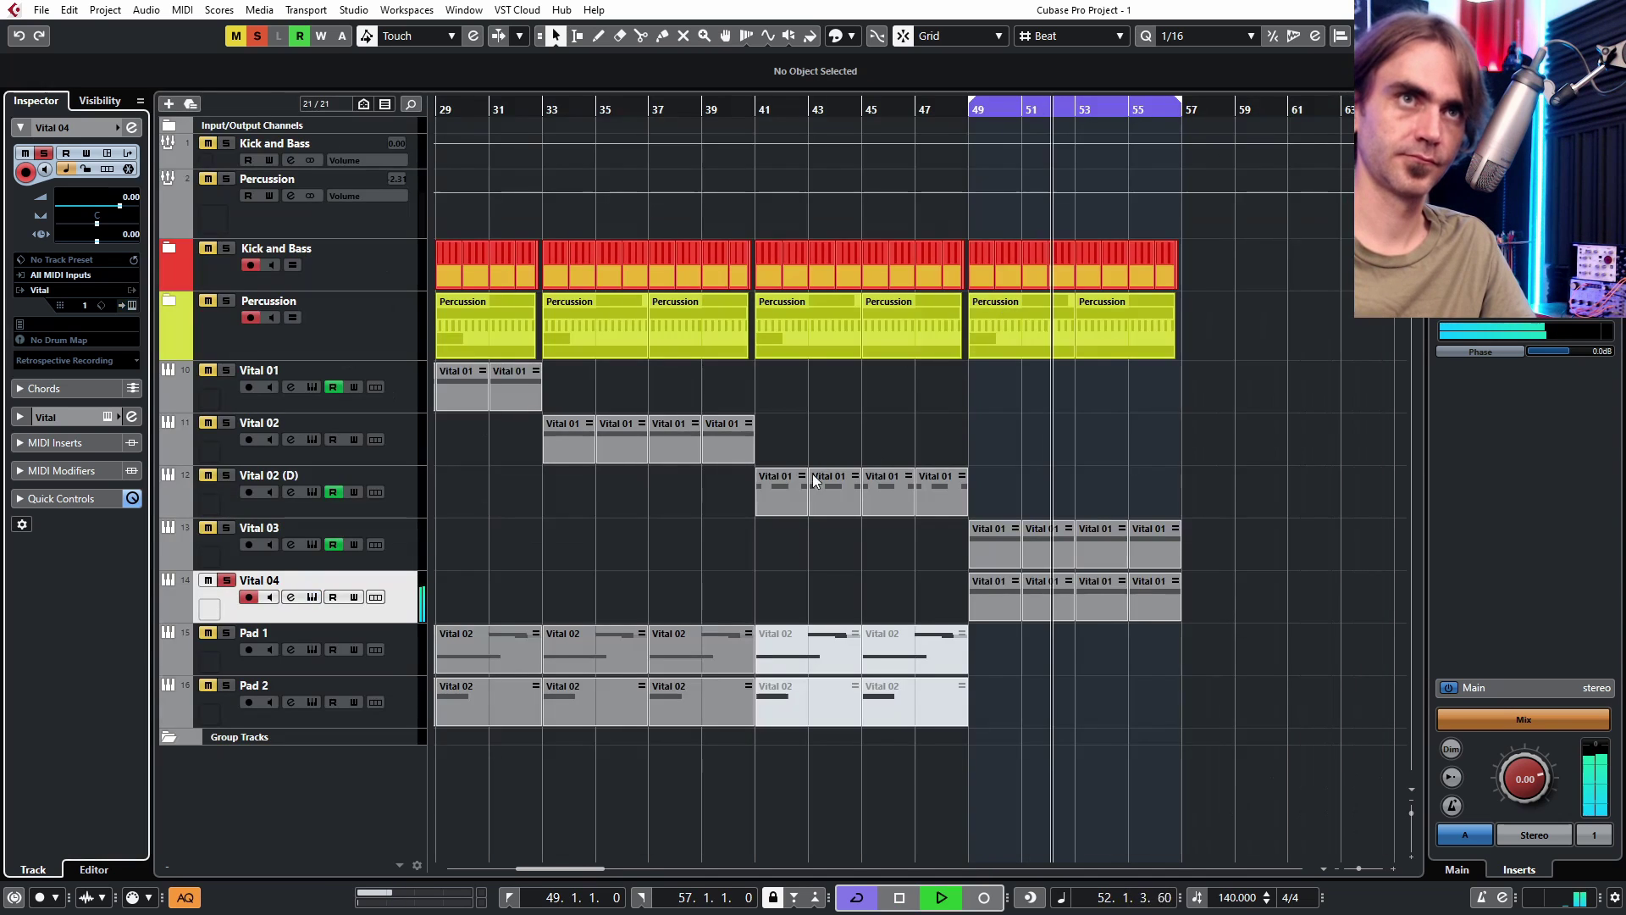
pyautogui.doubleClick(994, 591)
pyautogui.scroll(2, 267, 657)
pyautogui.press('space')
pyautogui.press('space')
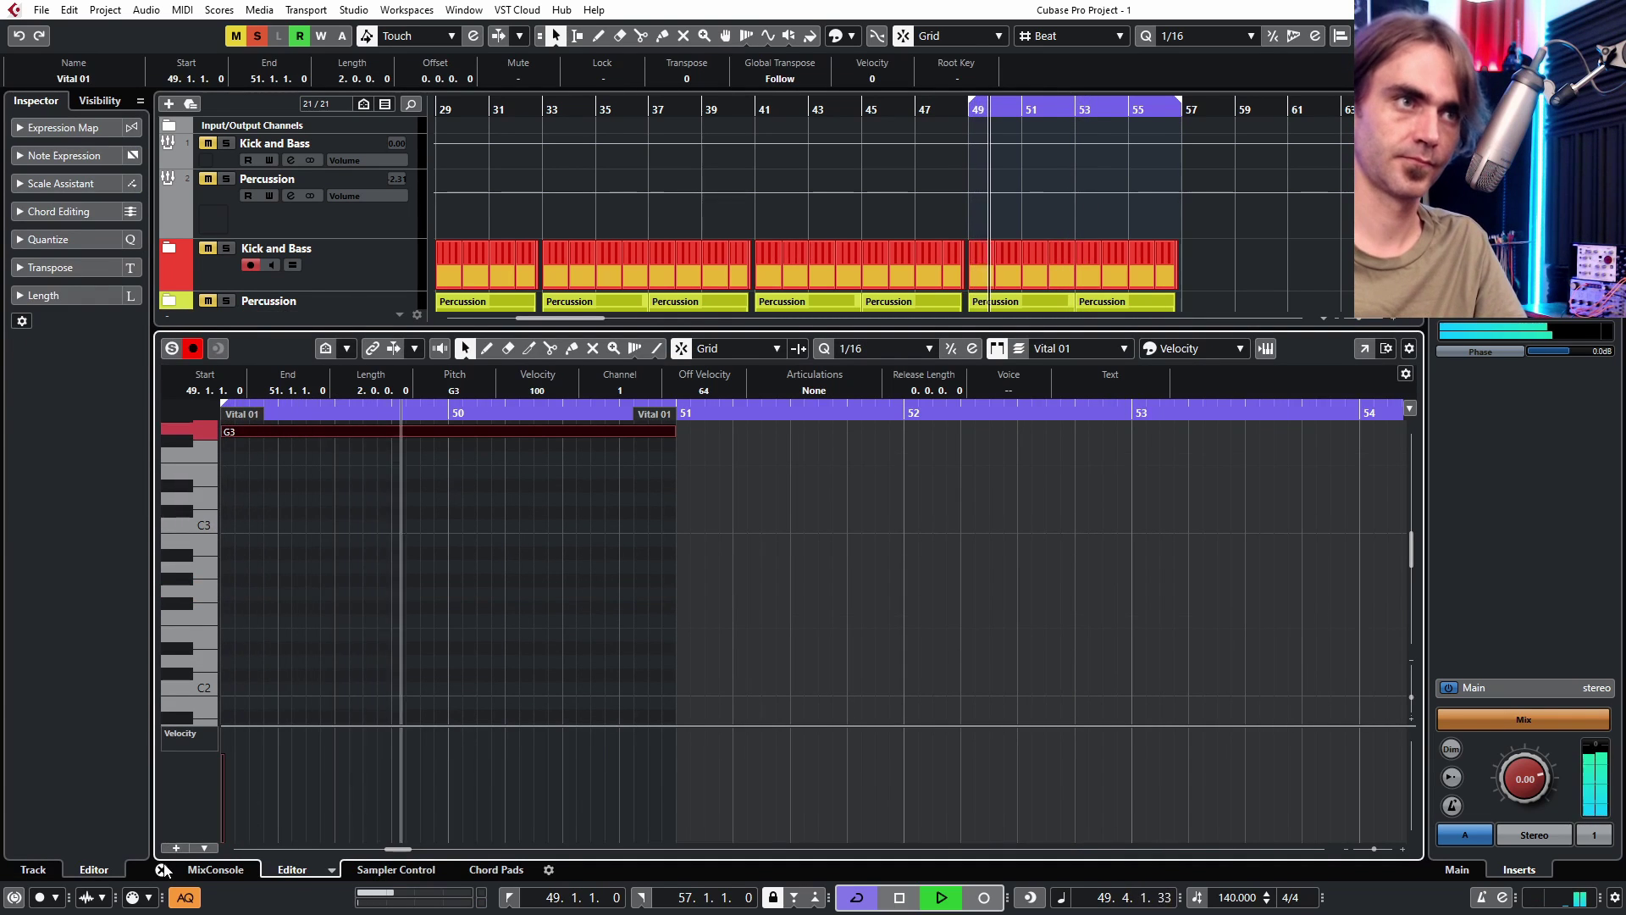
# - Close the note editor and unsolo the Vital 04 track, keeping the loop playing with the full mix
pyautogui.click(161, 870)
pyautogui.click(226, 580)
pyautogui.press('space')
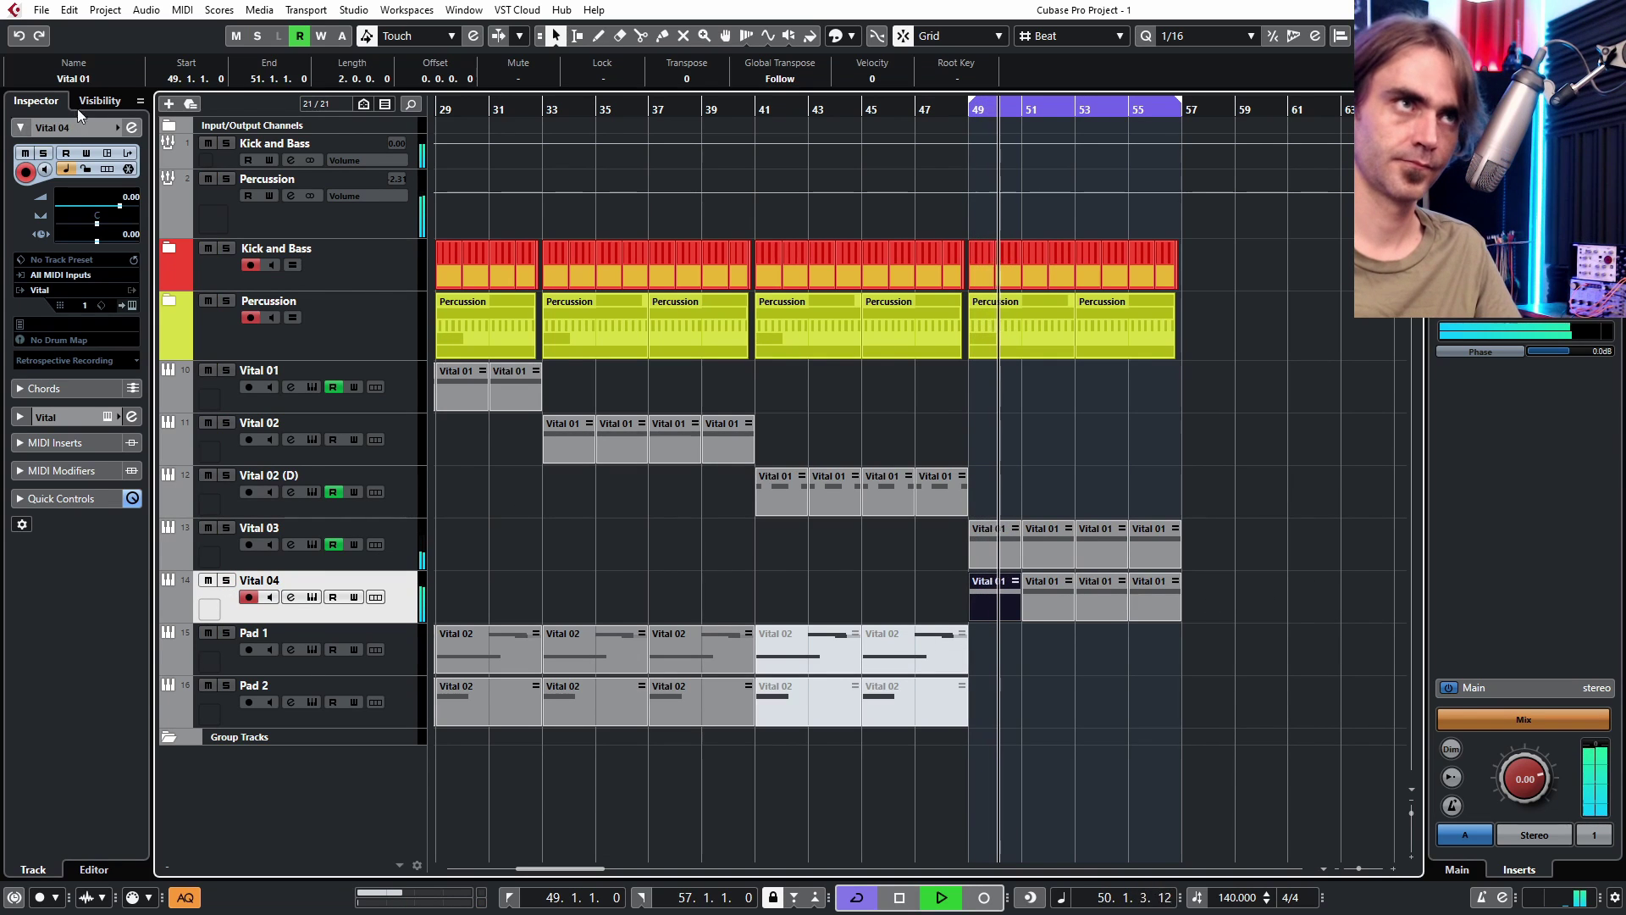
# - Cut the Vital 04 channel's low-mid EQ band by 7.7 dB at 426 Hz with a Q of 0.6
pyautogui.click(131, 127)
pyautogui.click(600, 546)
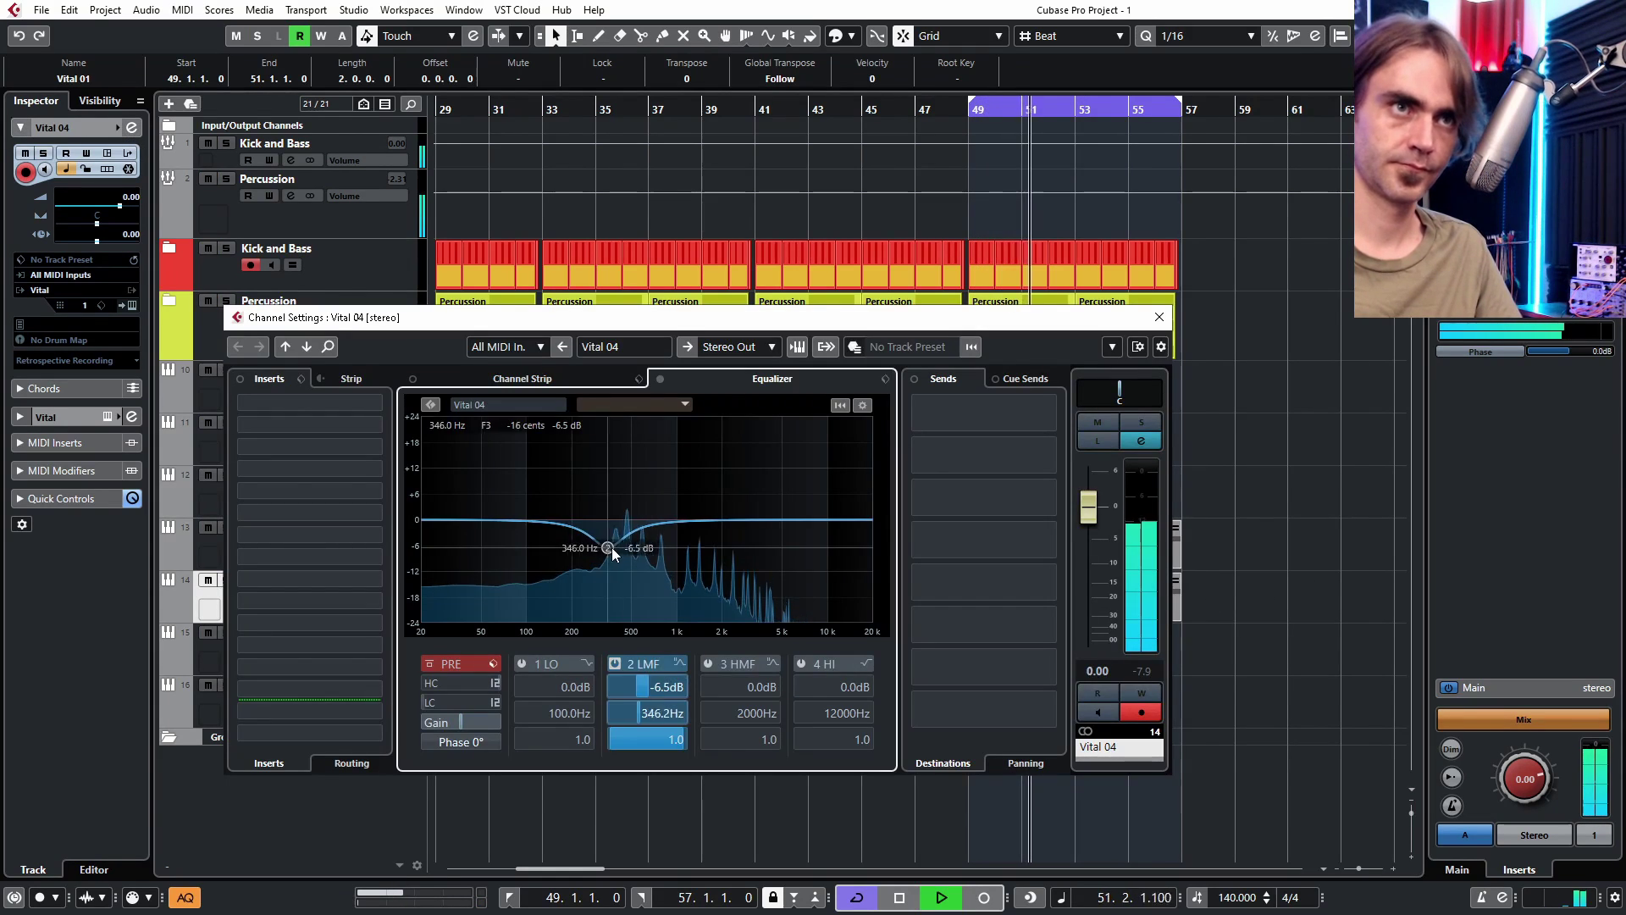
pyautogui.moveTo(620, 553); pyautogui.dragTo(621, 558)
pyautogui.scroll(-4, 622, 559)
# - Switch the channel's low EQ band to an active high-pass filter with its cutoff at 395.6 Hz
pyautogui.click(590, 664)
pyautogui.click(597, 713)
pyautogui.click(522, 664)
pyautogui.scroll(10, 568, 711)
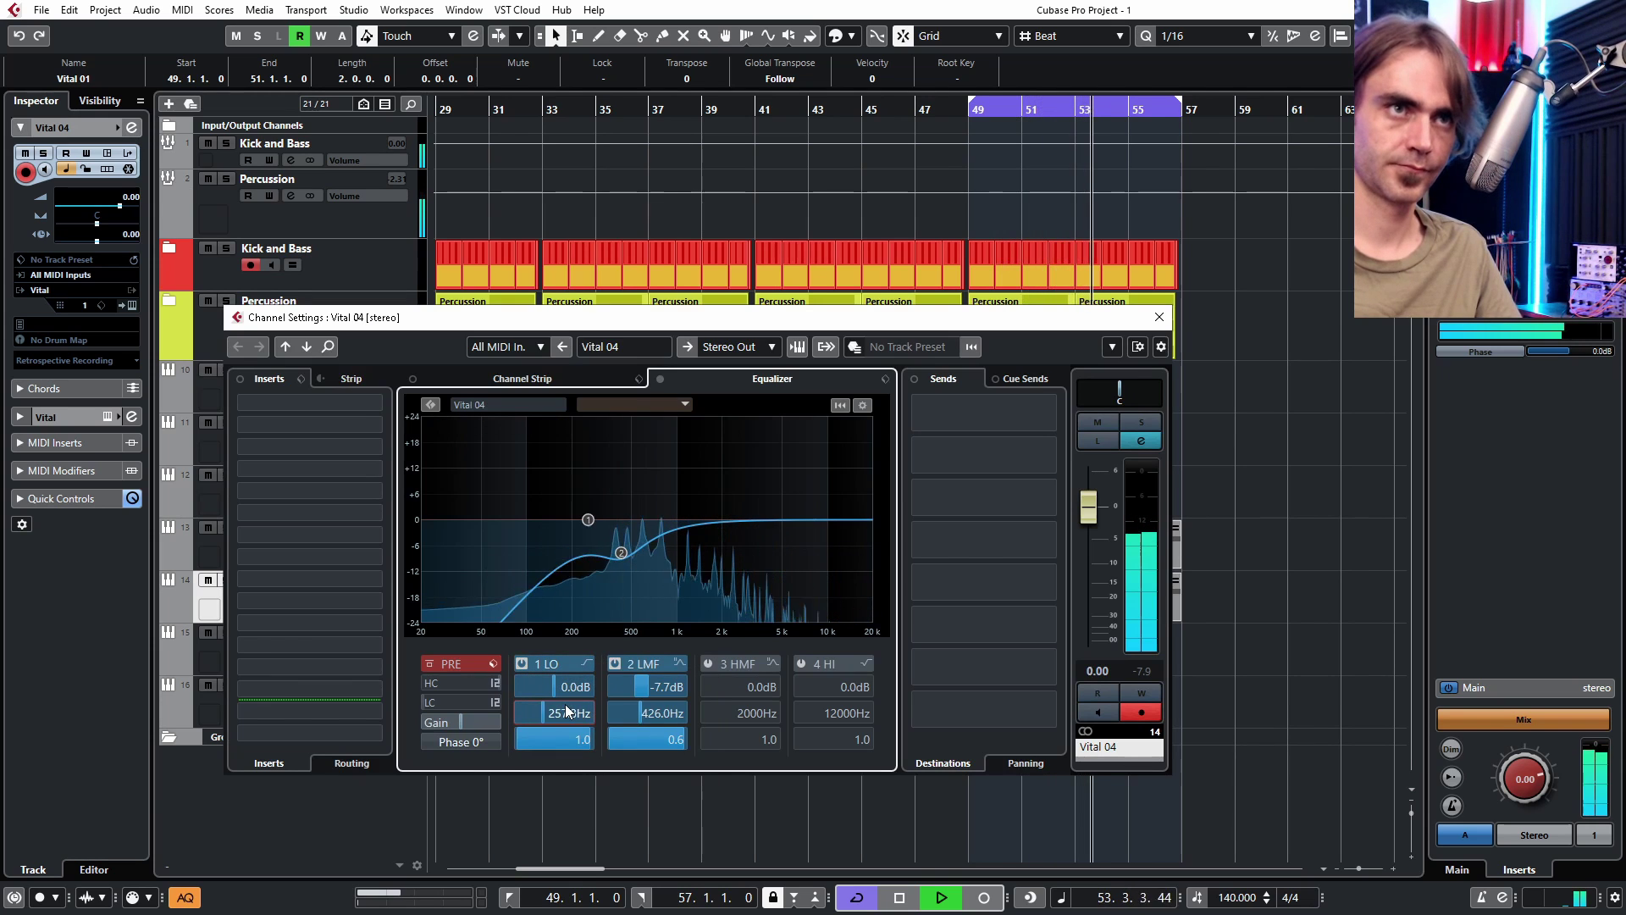
pyautogui.scroll(3, 580, 712)
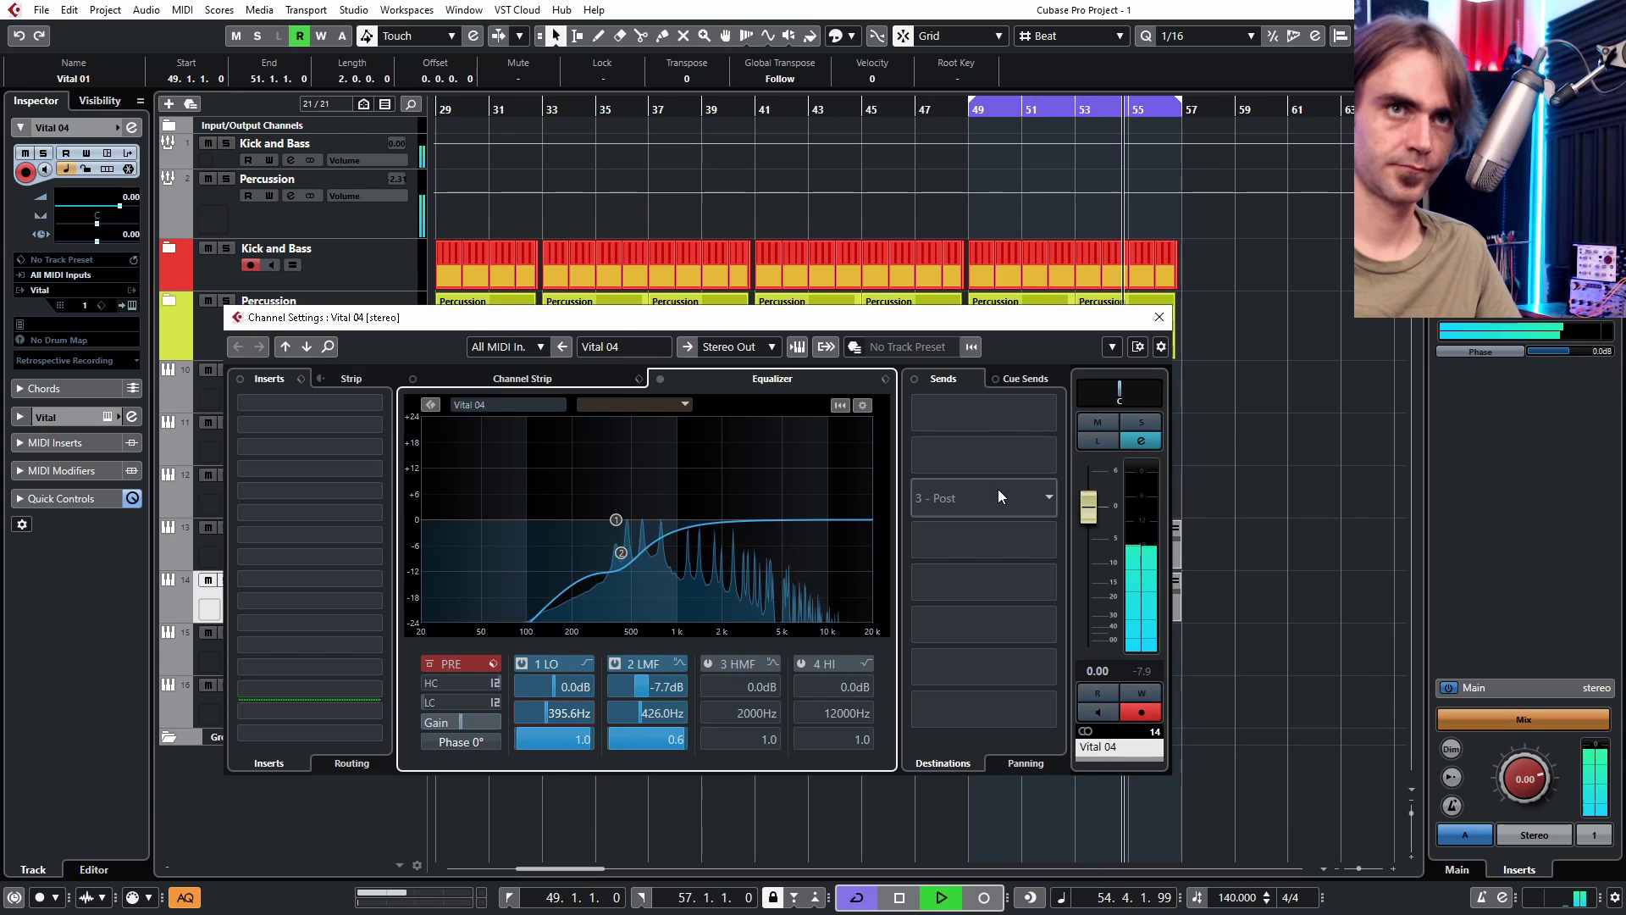
# - Lower the Vital 04 track's volume to -0.41 dB and close its channel settings
pyautogui.click(1160, 316)
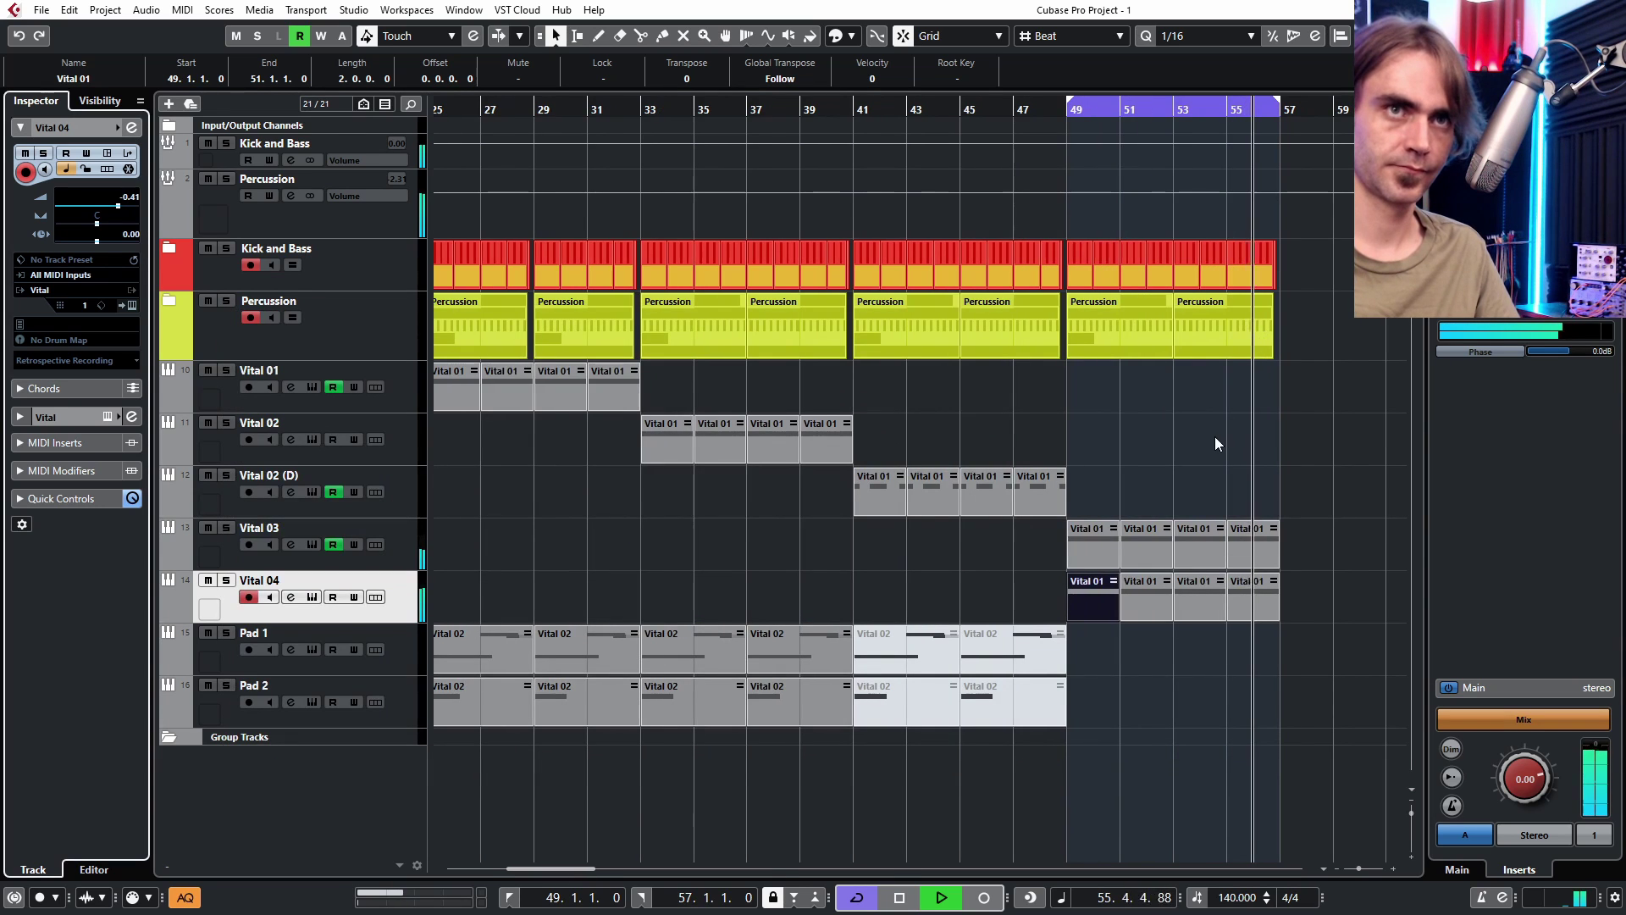
pyautogui.click(135, 129)
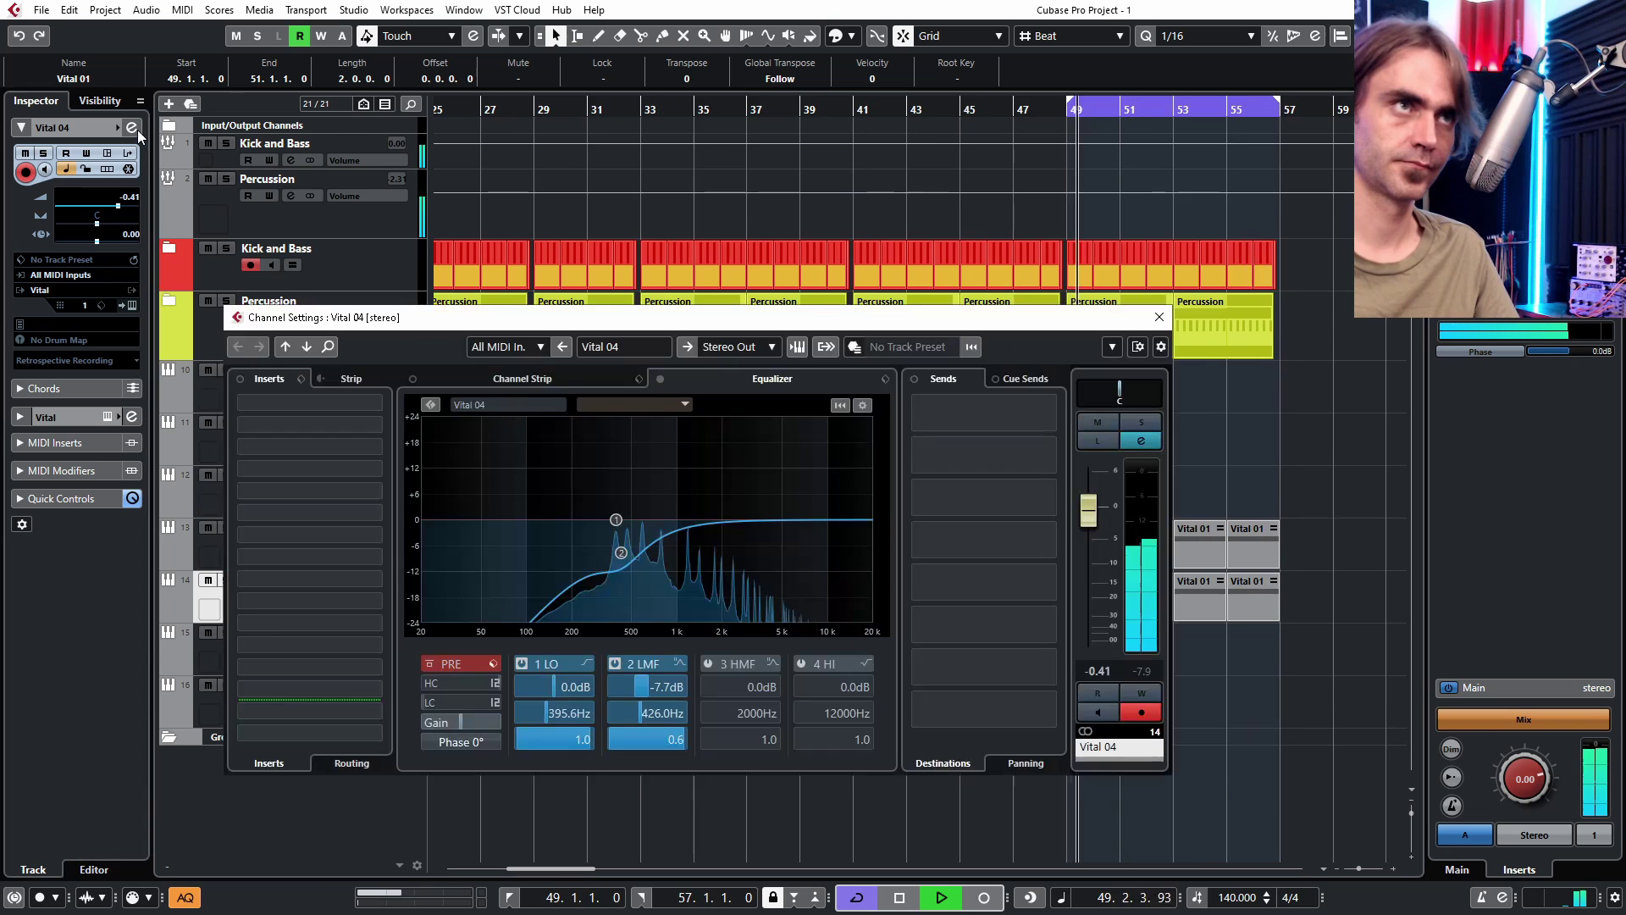
pyautogui.click(1159, 319)
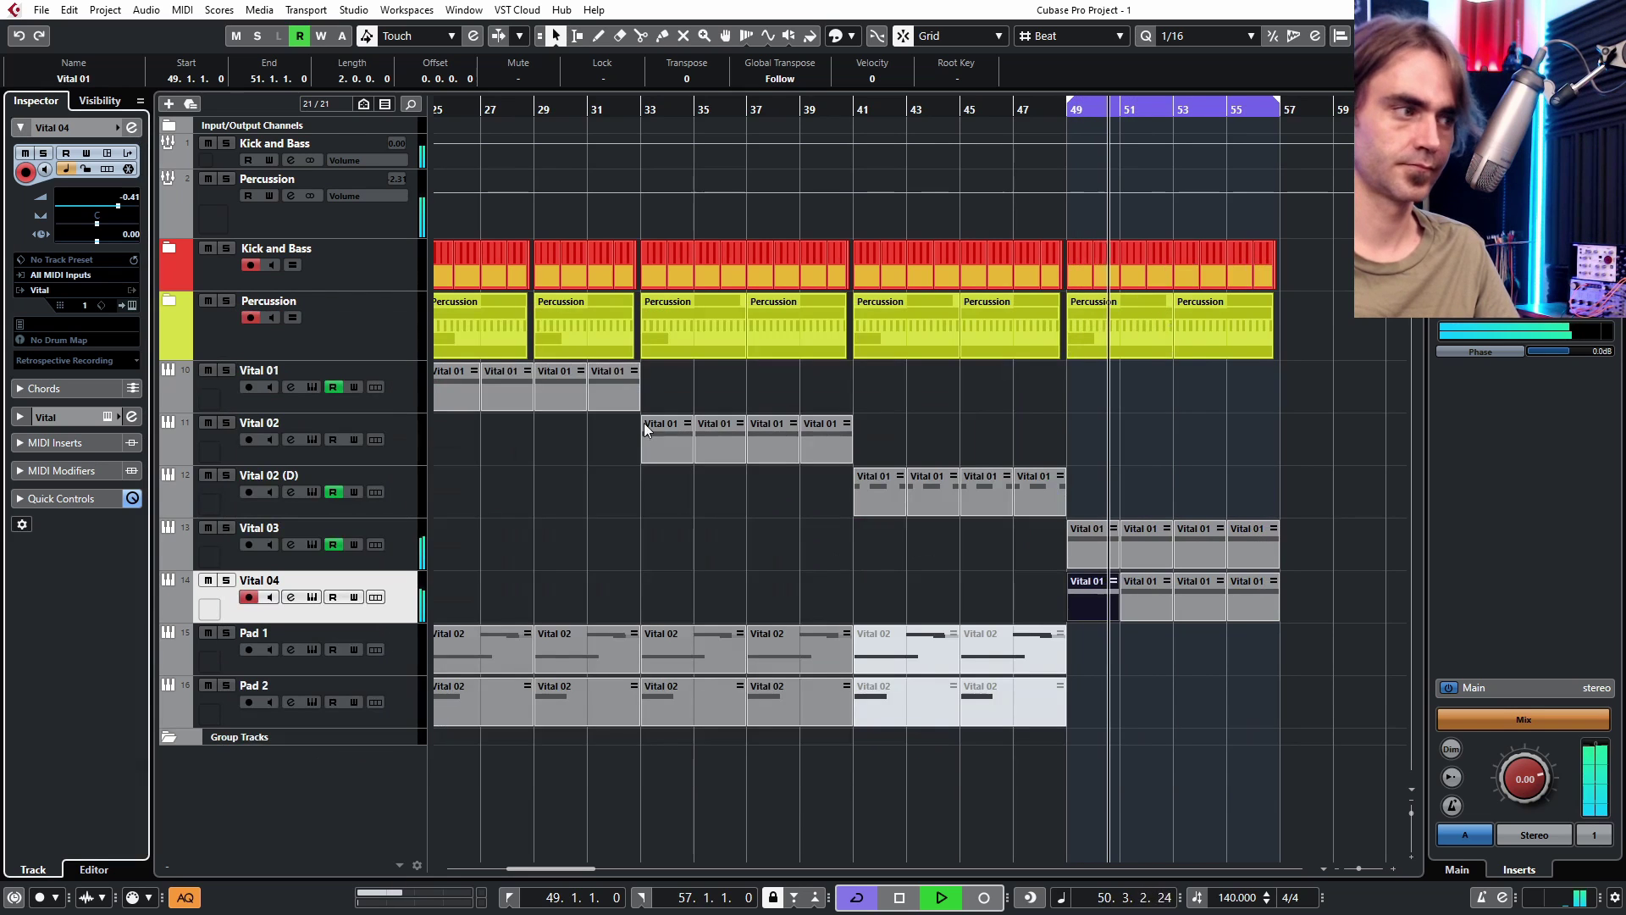
# - Open the Vital 04 track's synth and try lowering the Direction macro to 0.050 while the loop plays
pyautogui.click(132, 303)
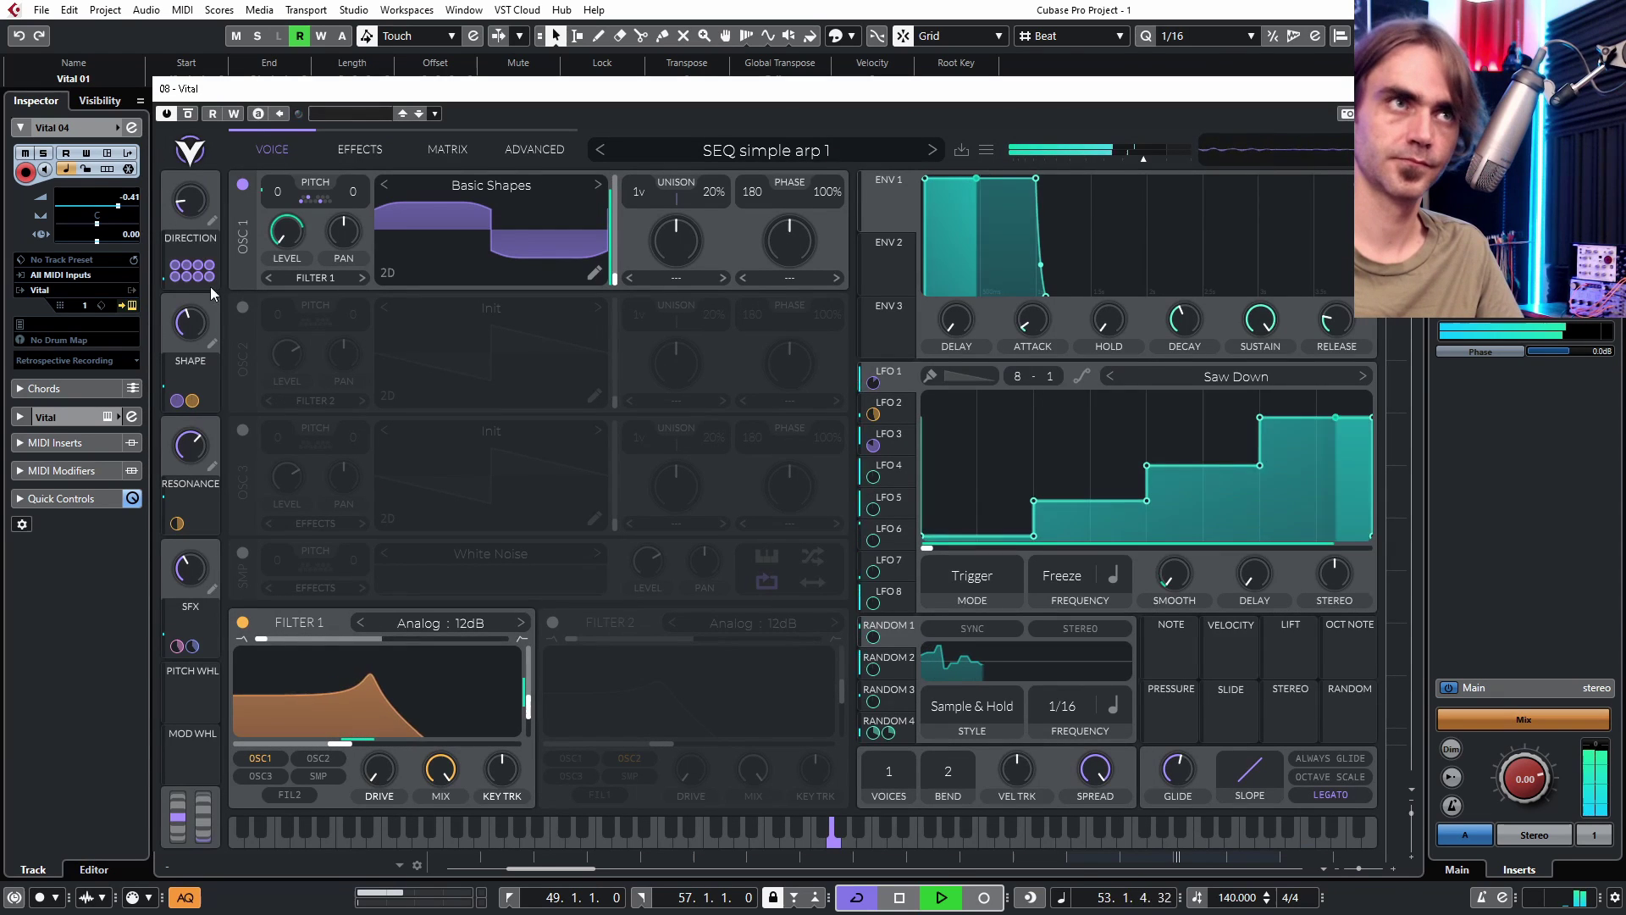
pyautogui.moveTo(188, 202); pyautogui.dragTo(182, 210)
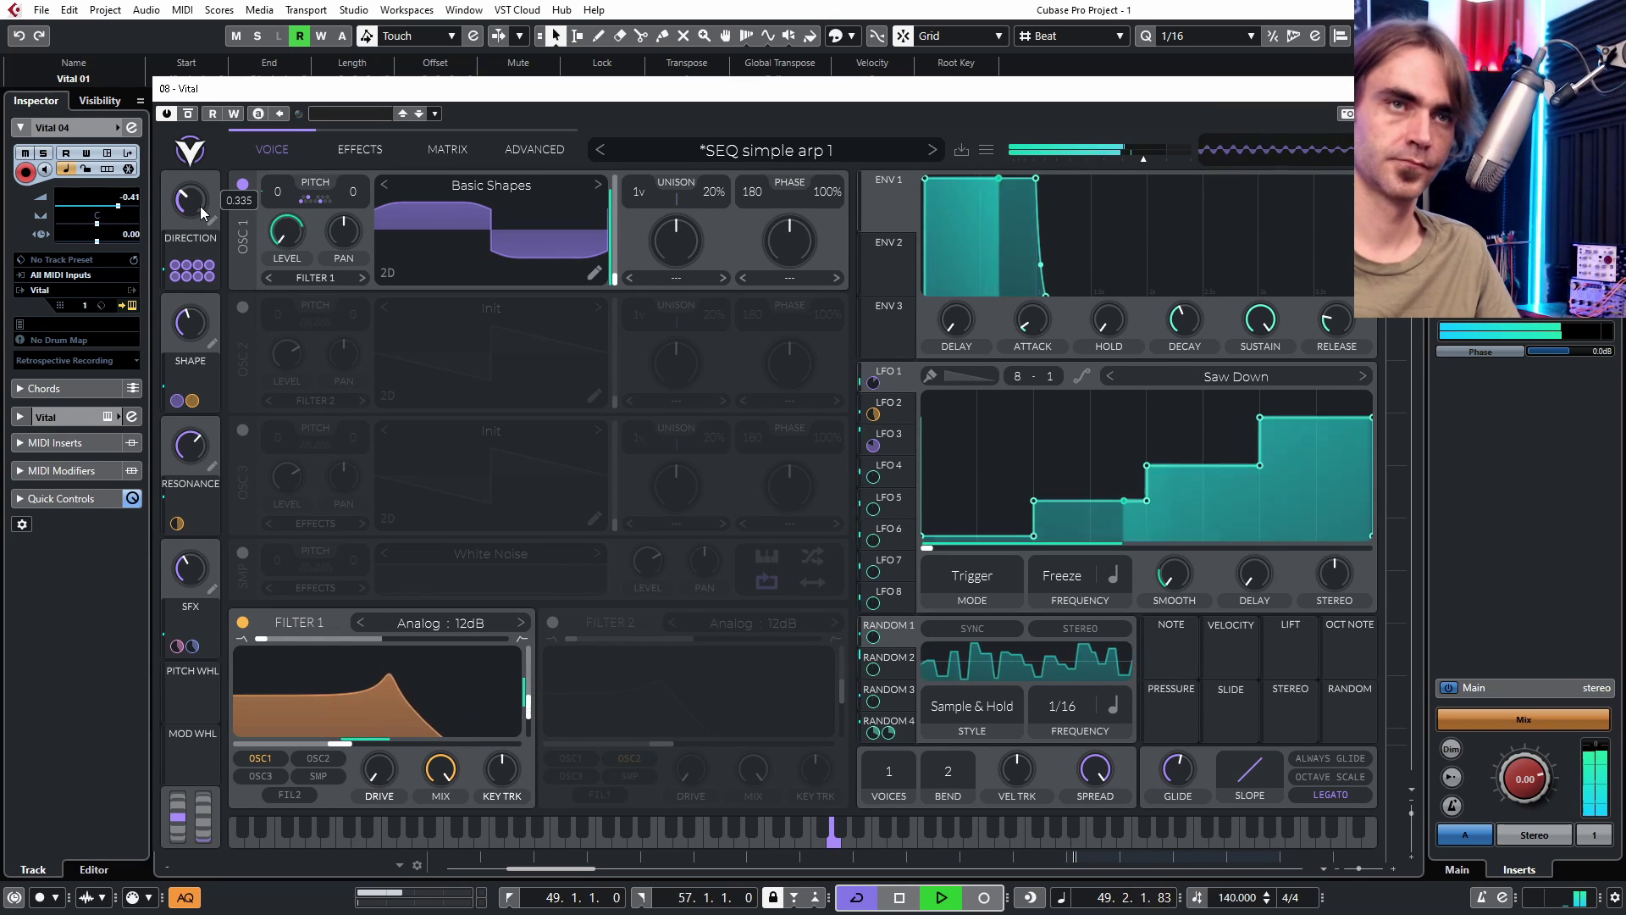
pyautogui.moveTo(196, 206)
pyautogui.mouseDown()
pyautogui.moveTo(174, 227)
pyautogui.moveTo(190, 212)
pyautogui.mouseUp()
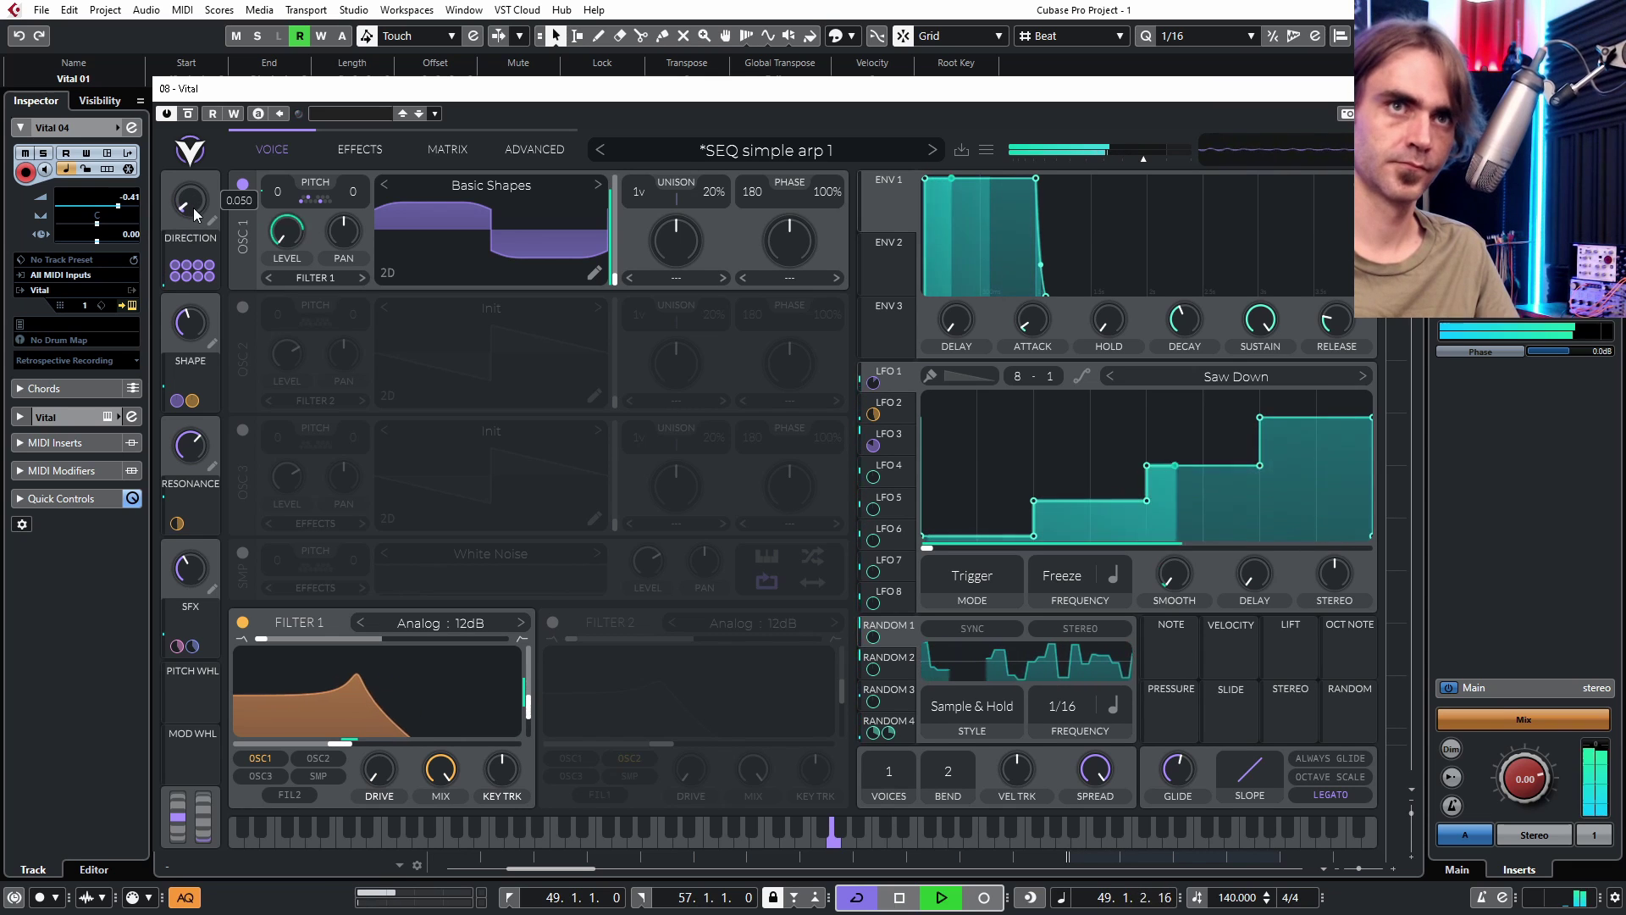
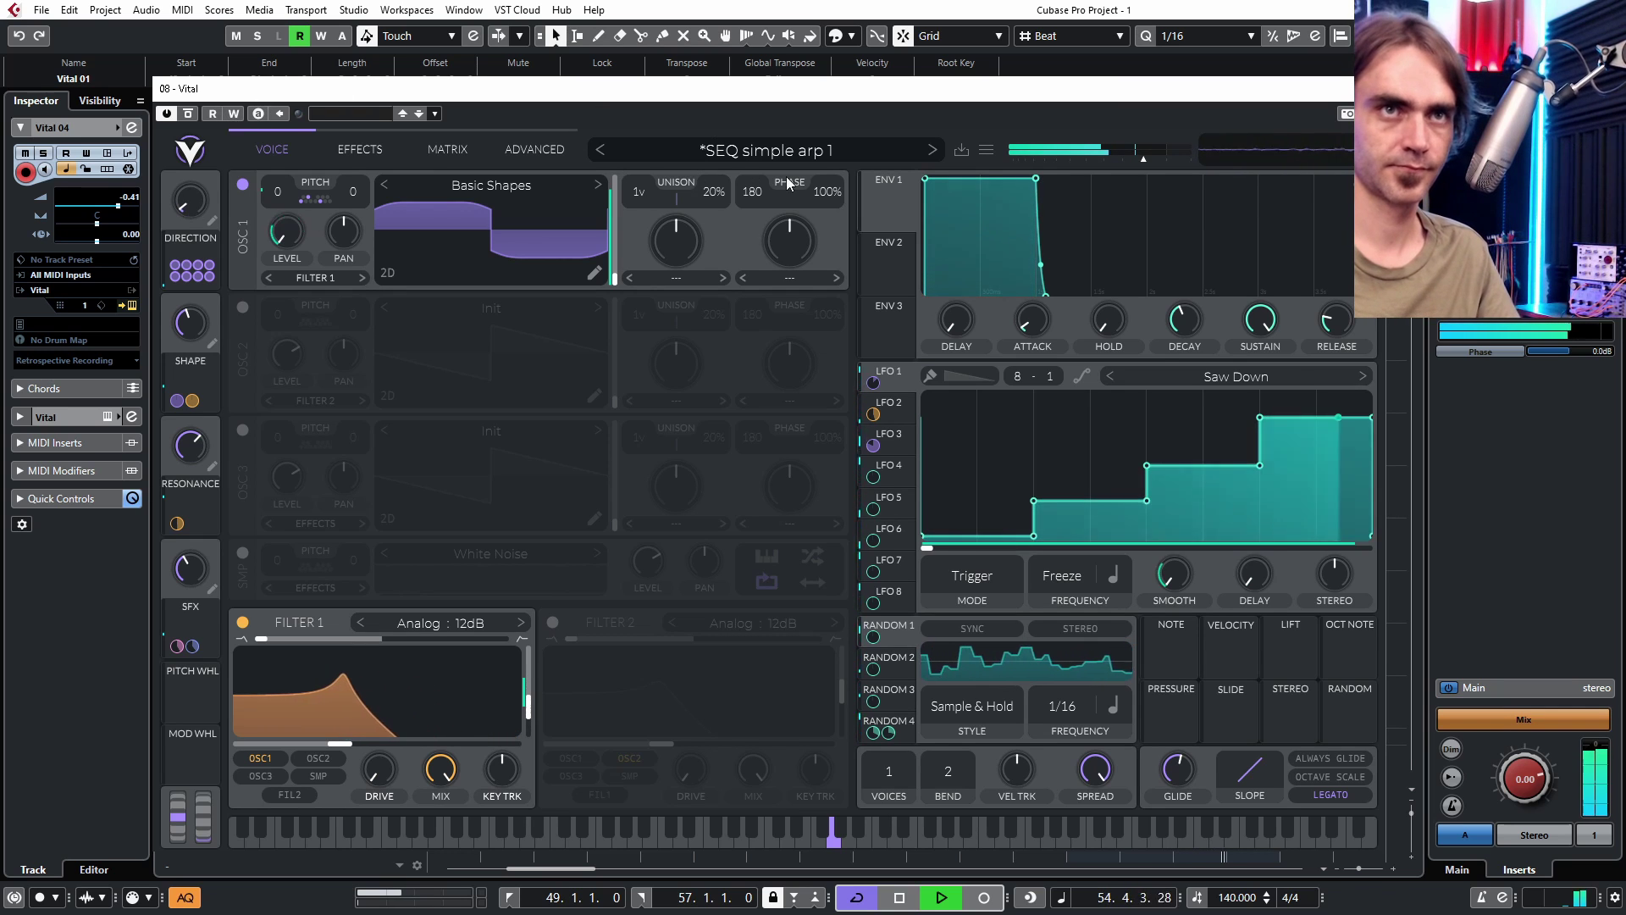
# - Load the SEQ simple arp 2 preset from the Glitch Psytrance Essentials Vol2 folder and audition it in the loop
pyautogui.click(932, 150)
pyautogui.press('space')
pyautogui.click(766, 151)
pyautogui.click(356, 764)
pyautogui.scroll(-7, 691, 620)
pyautogui.moveTo(1374, 406); pyautogui.dragTo(1379, 711)
pyautogui.click(693, 457)
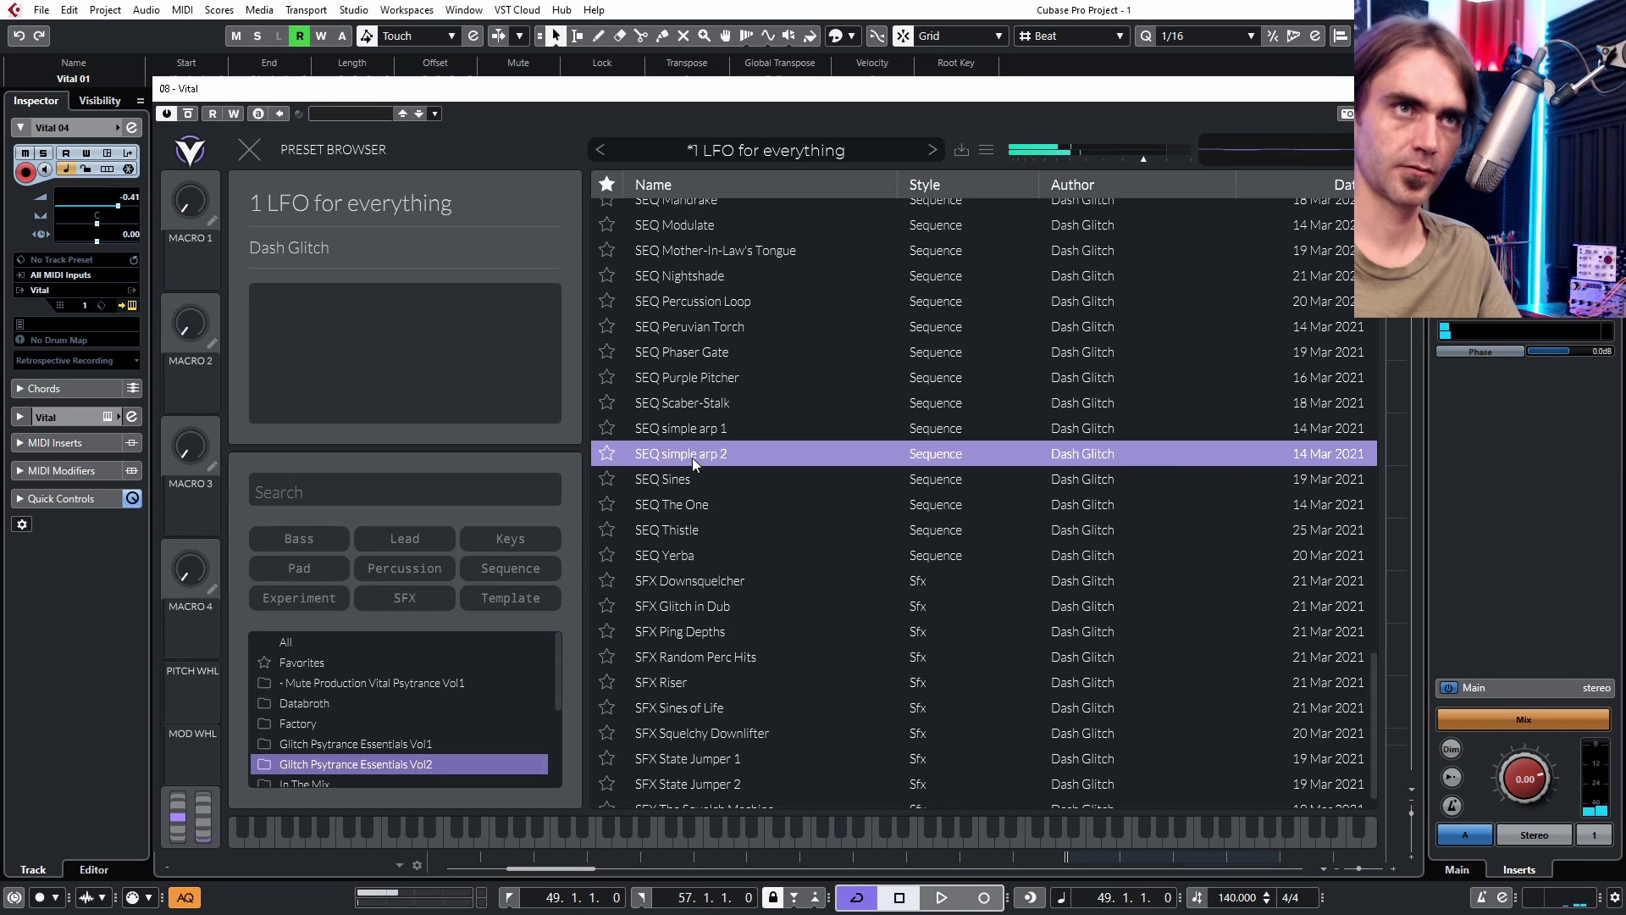
pyautogui.press('space')
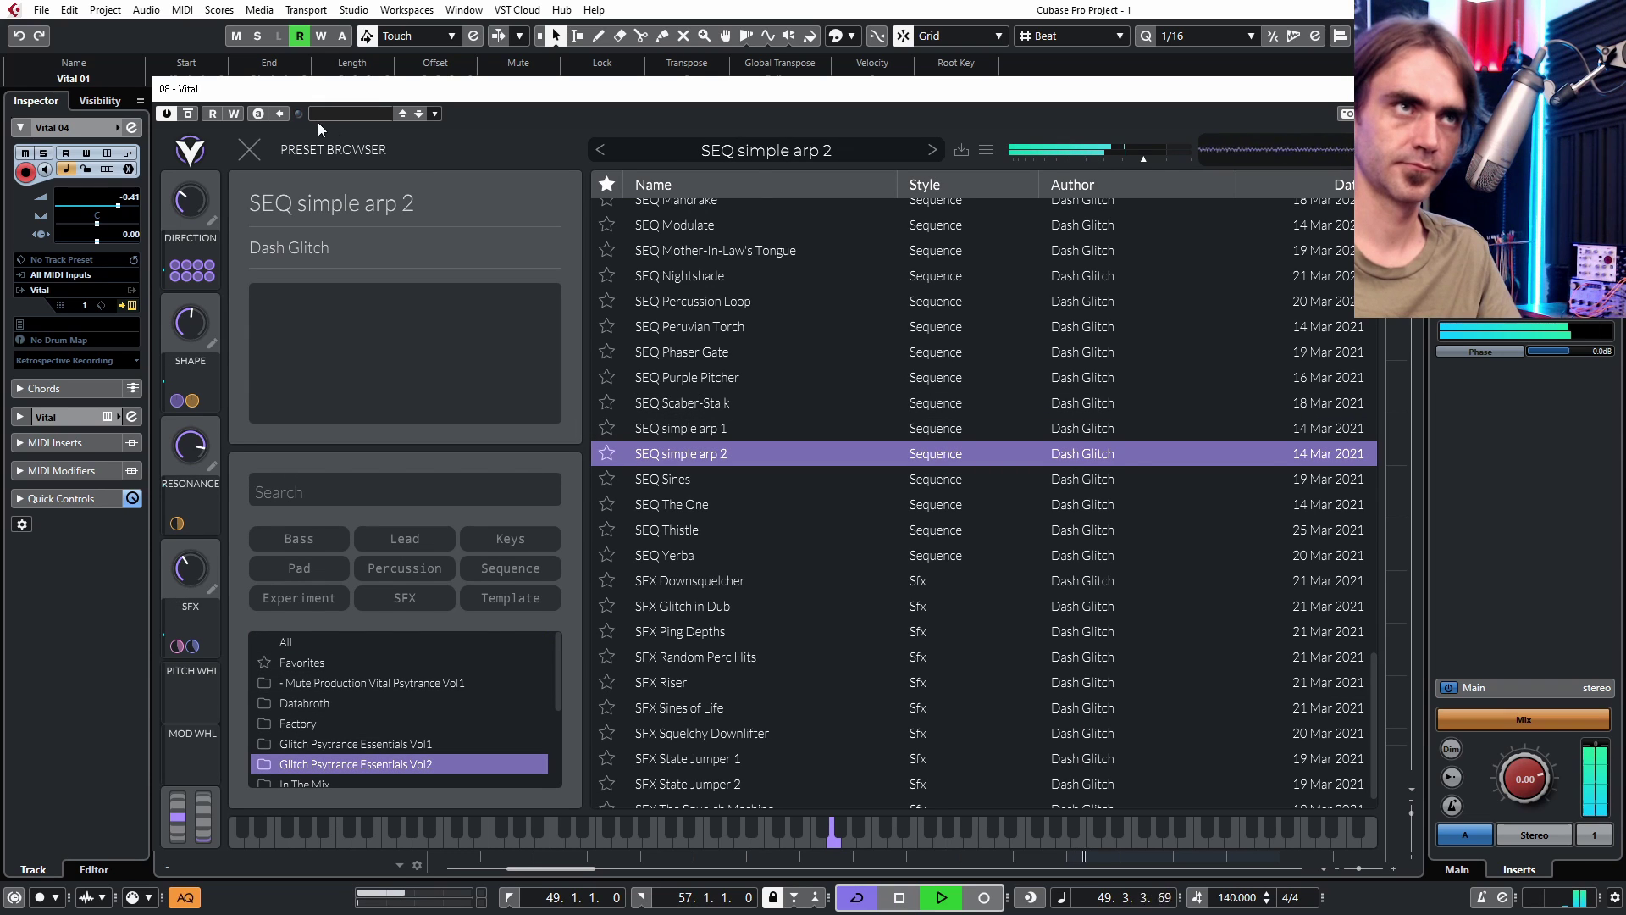
pyautogui.click(774, 152)
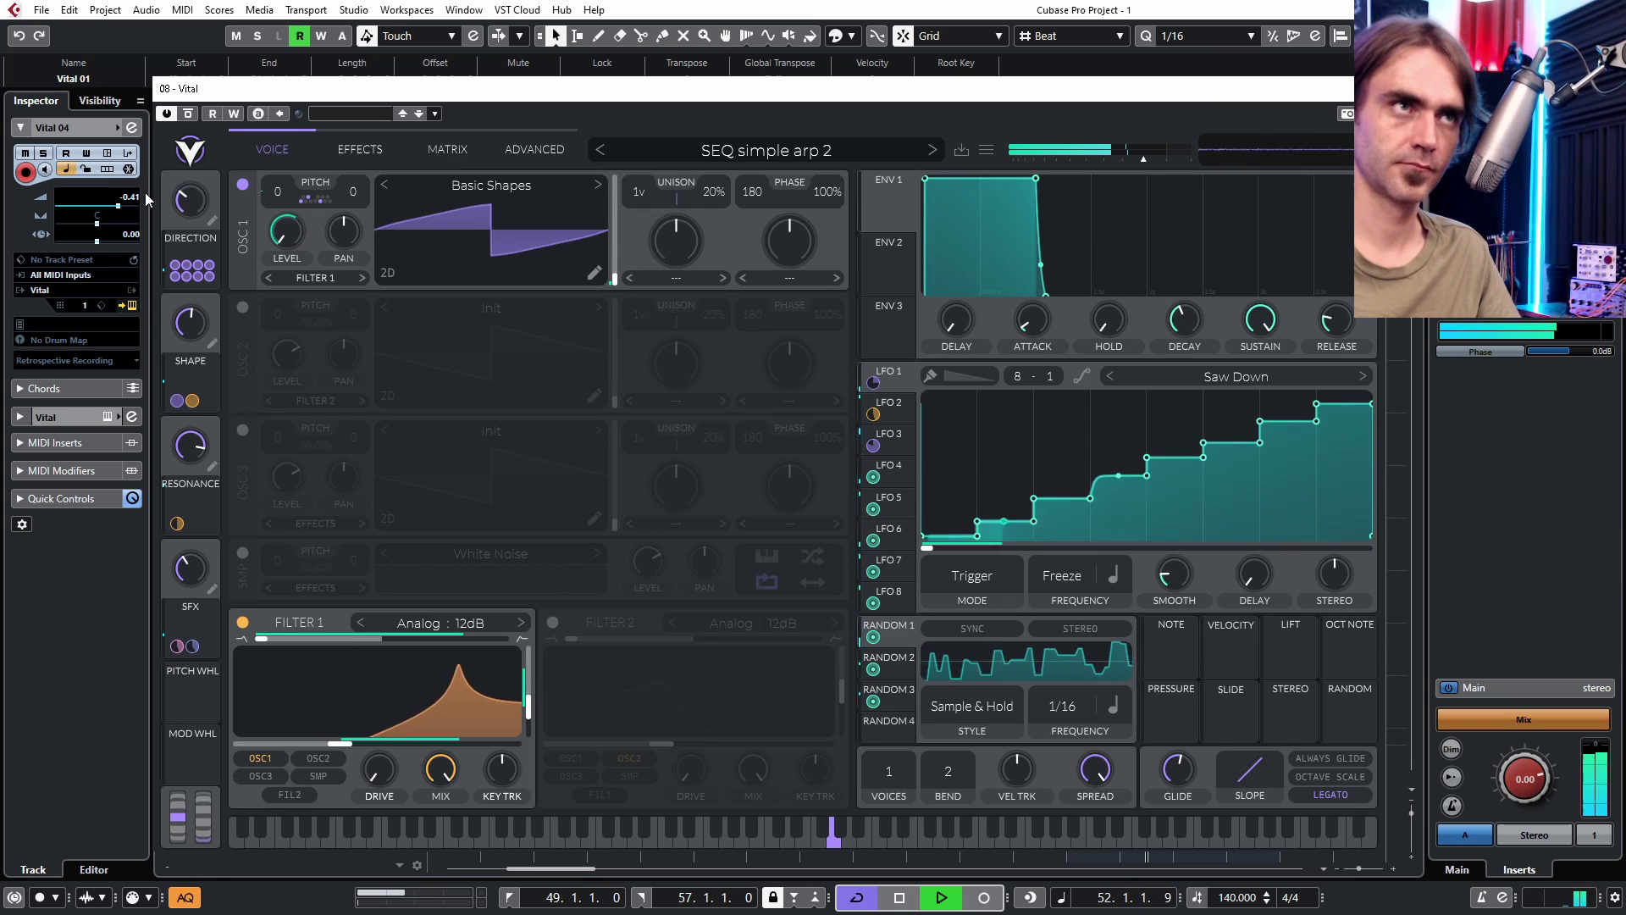
# - Lower the arp preset's Direction and Shape macros, raise its SFX macro, and set the track volume to -4.27 dB
pyautogui.moveTo(192, 210)
pyautogui.mouseDown()
pyautogui.moveTo(217, 184)
pyautogui.moveTo(186, 236)
pyautogui.mouseUp()
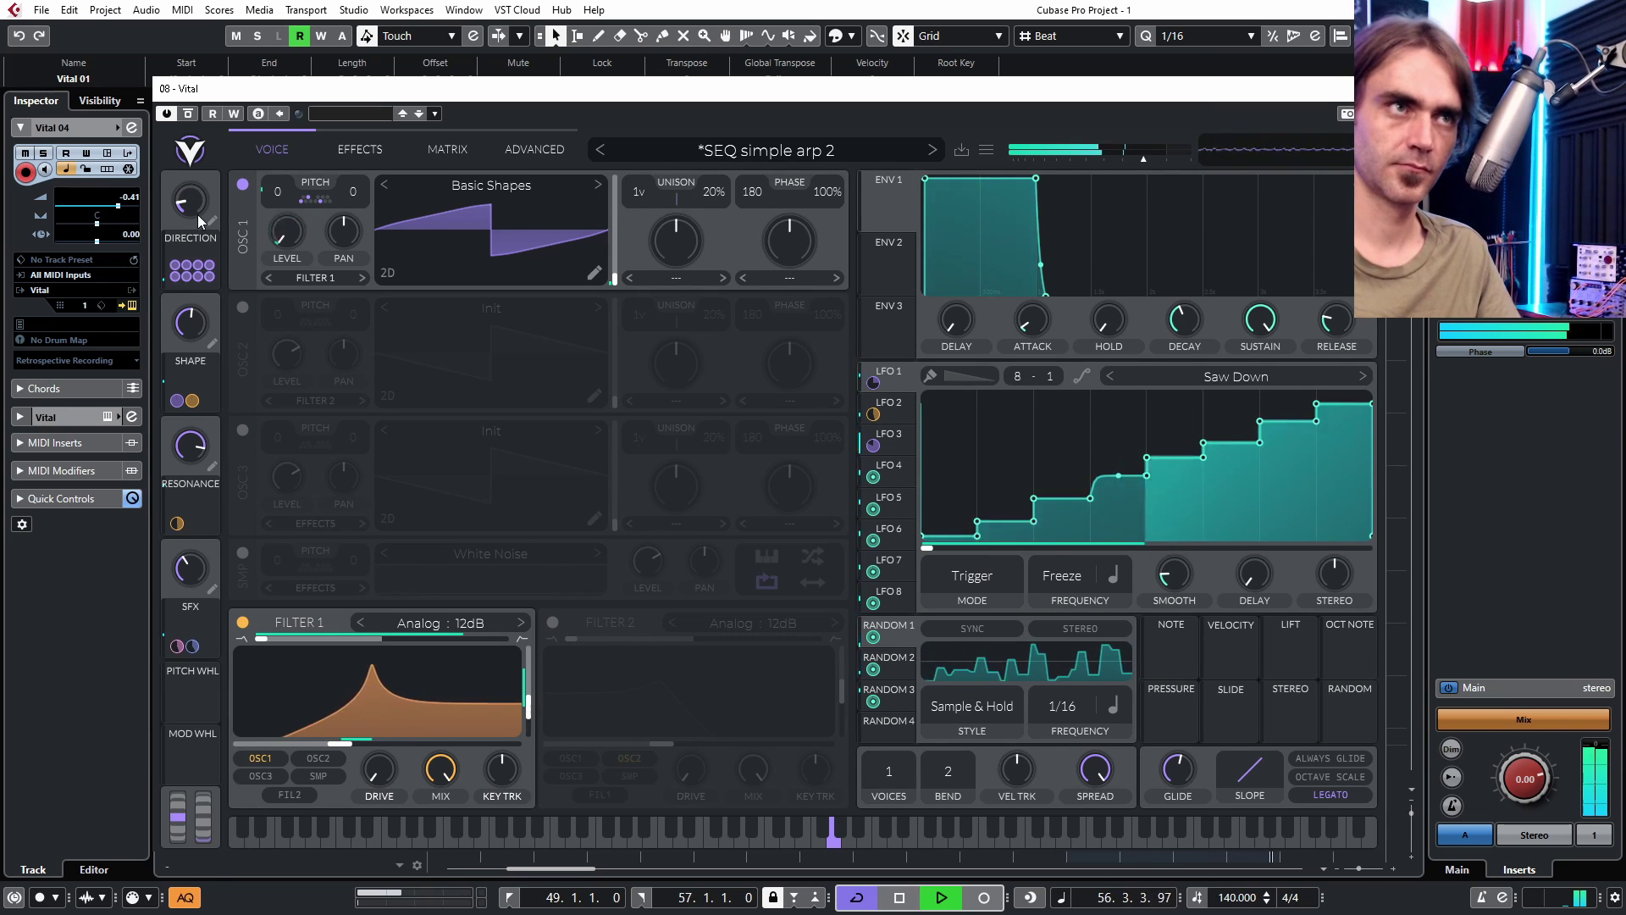
pyautogui.moveTo(188, 329); pyautogui.dragTo(176, 349)
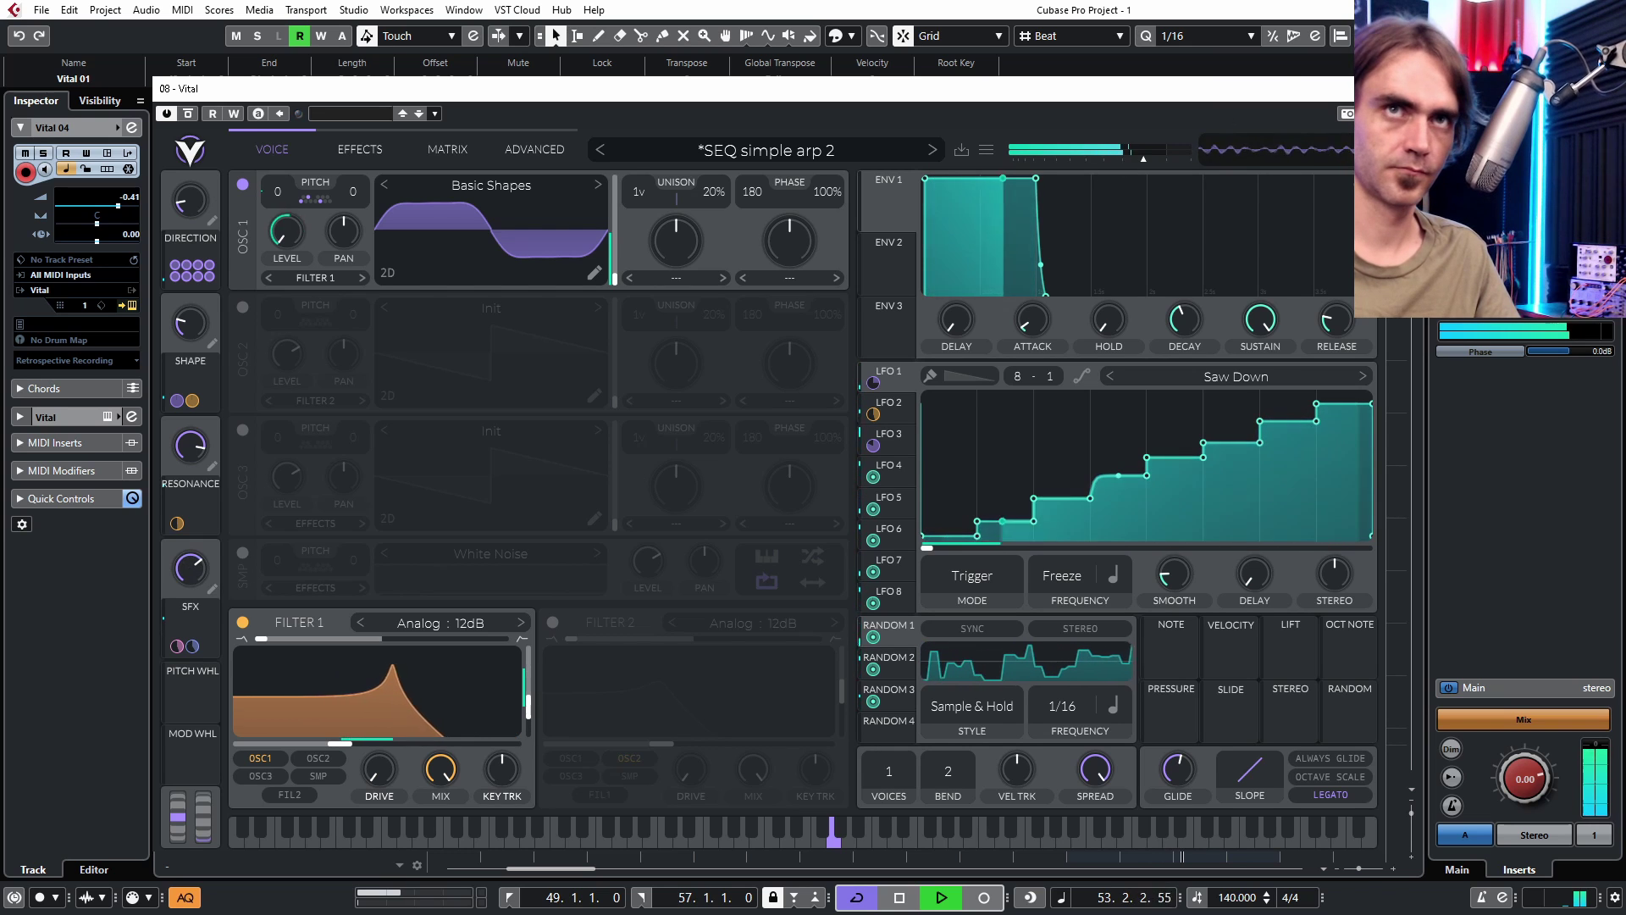
pyautogui.click(1366, 88)
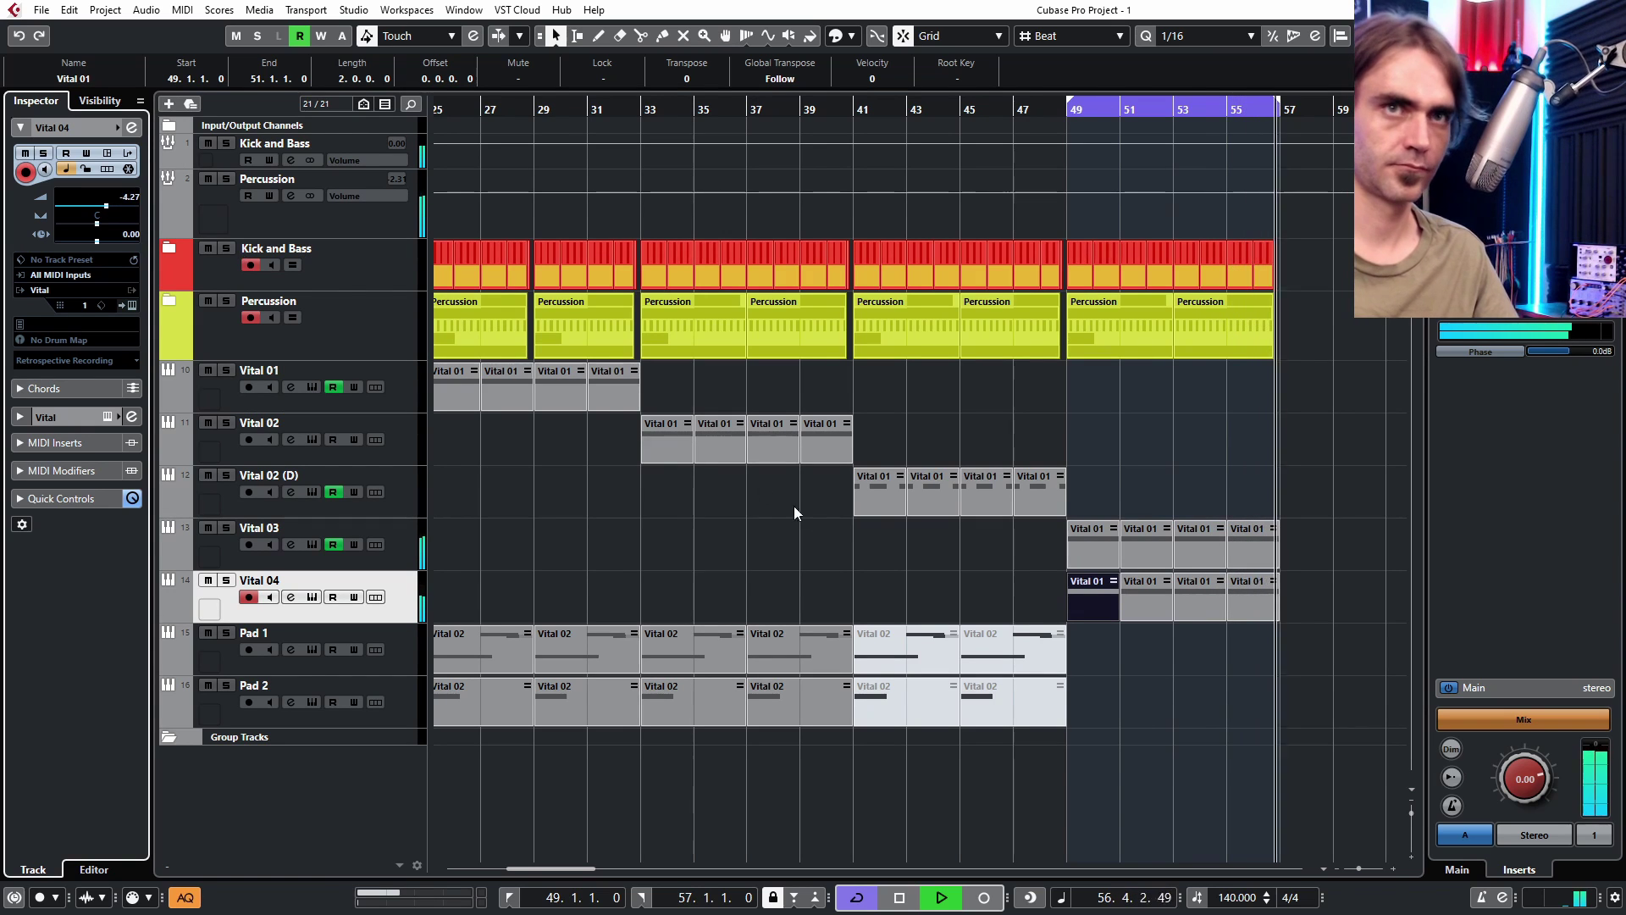
# - Rename the Vital 04 track as Arp
pyautogui.hscroll(-3, 1003, 543)
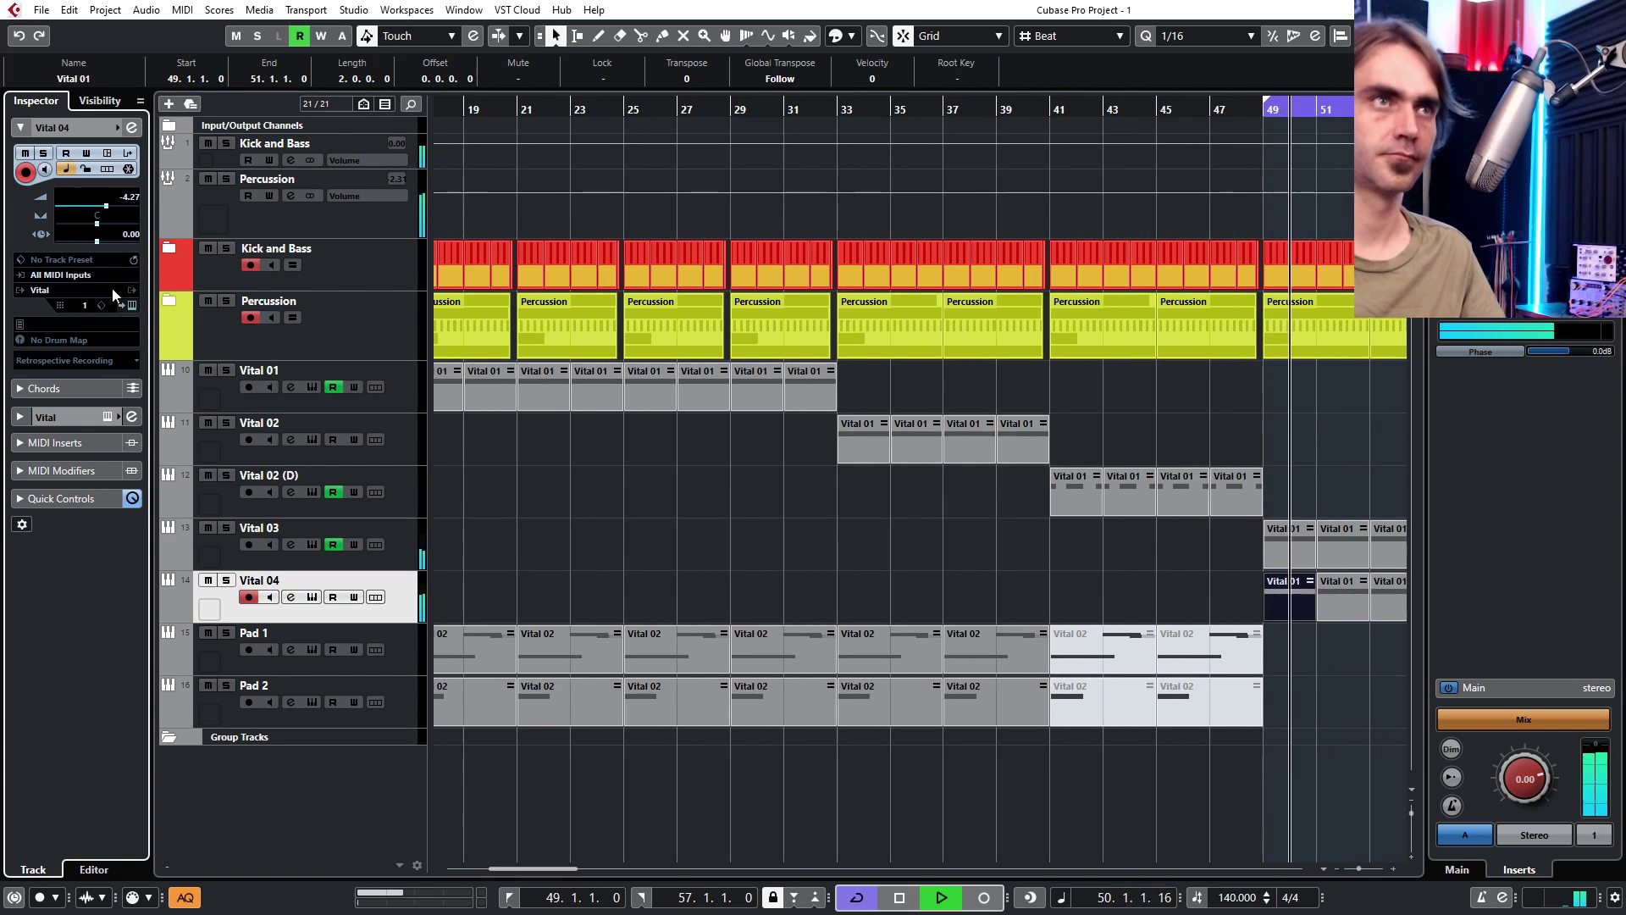
pyautogui.hscroll(4, 952, 622)
pyautogui.doubleClick(259, 580)
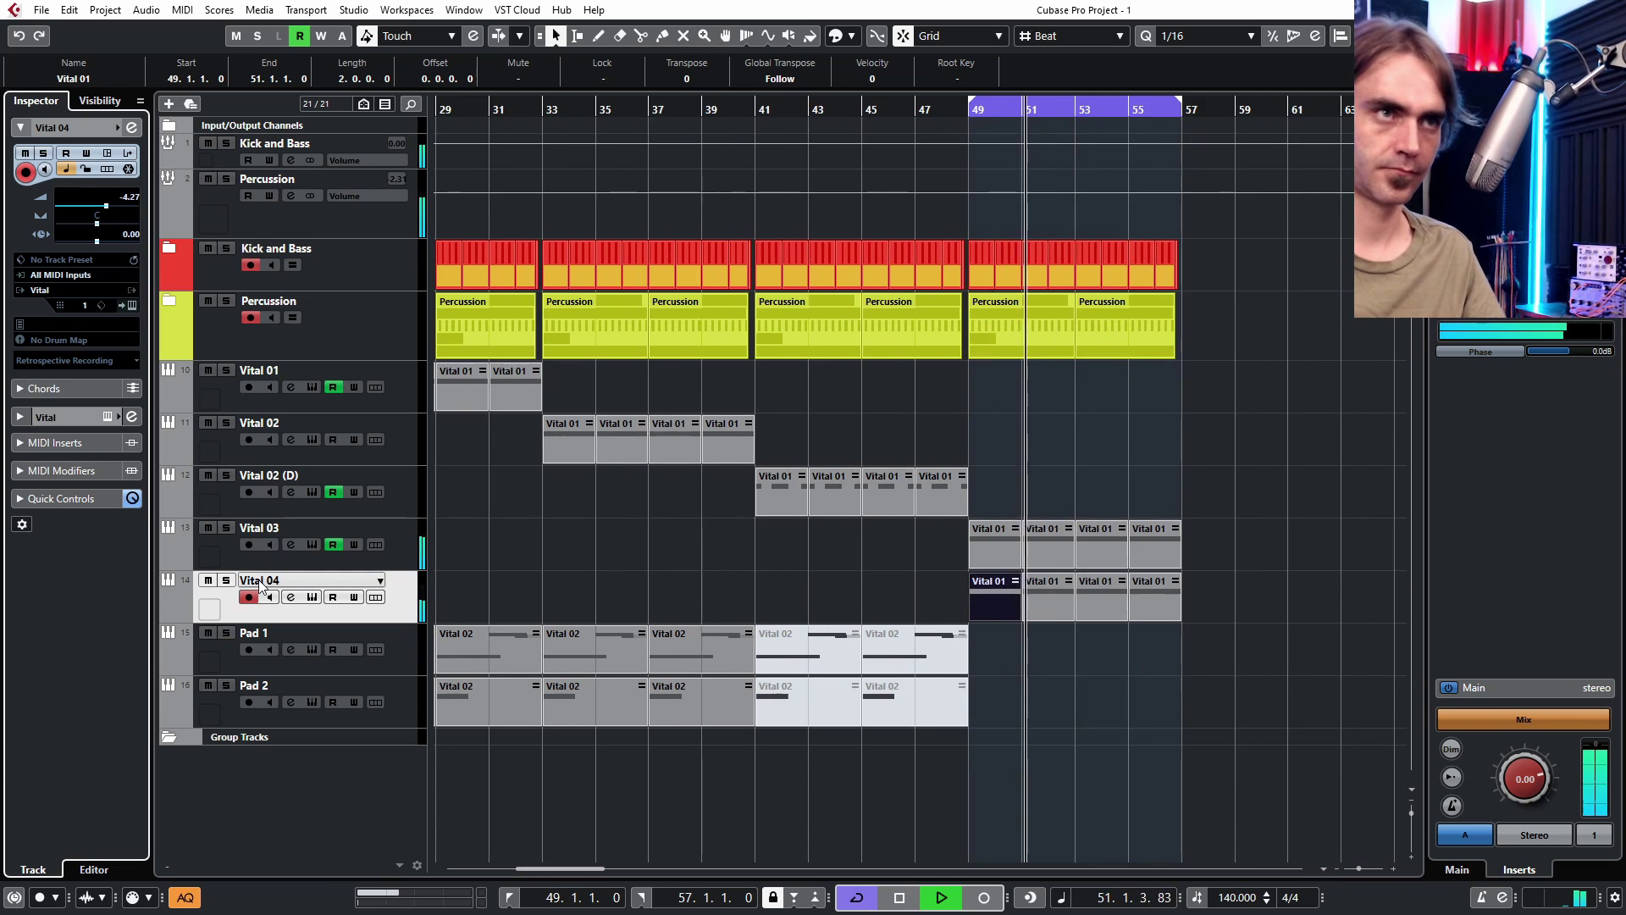
pyautogui.write('Arp')
pyautogui.press('Return')
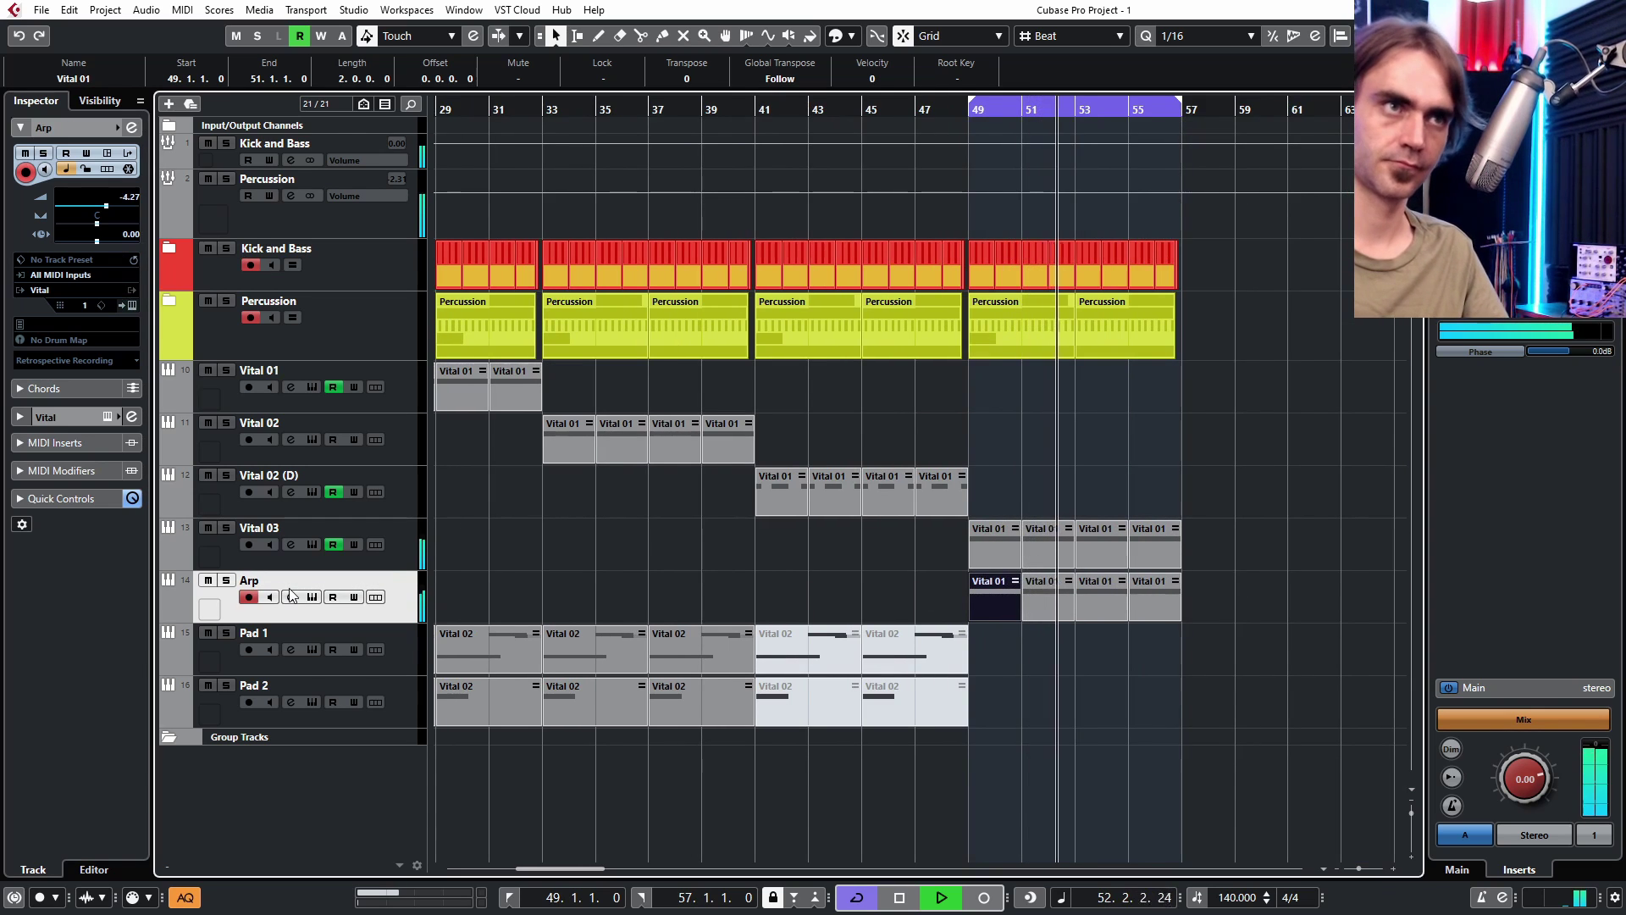
# - Rename the Vital 03 track as Main 1 and the Vital 02 (D) track as FM
pyautogui.click(291, 536)
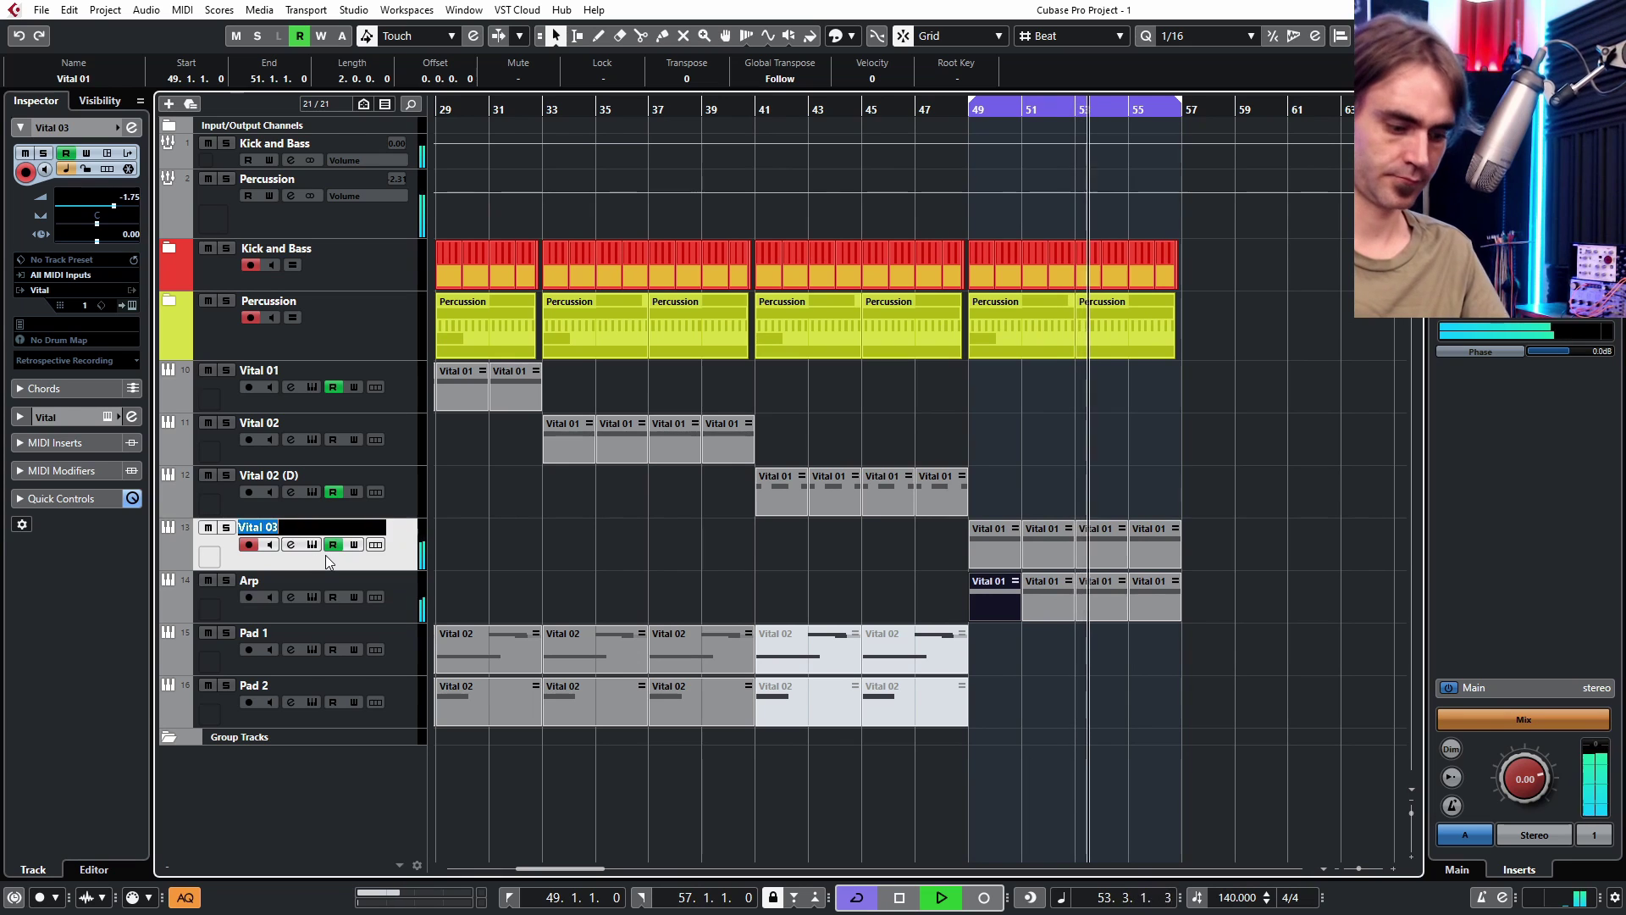
pyautogui.doubleClick(267, 475)
pyautogui.write('FM')
pyautogui.press('Return')
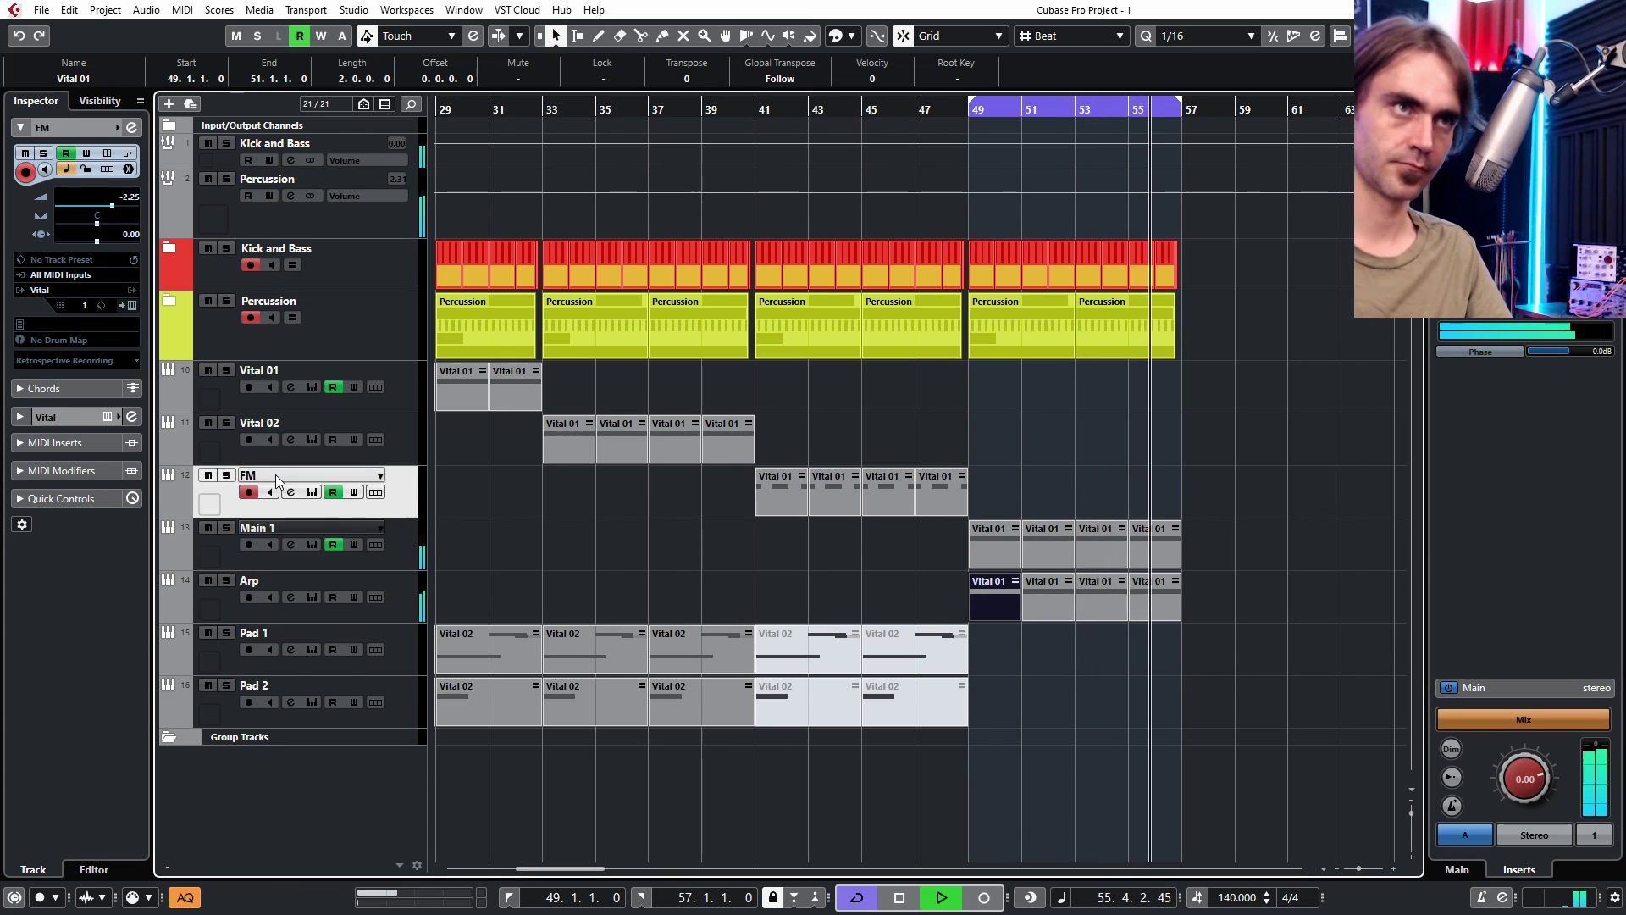
# - Rename the Vital 01 track as Main 2
pyautogui.doubleClick(280, 374)
pyautogui.write('Main 2')
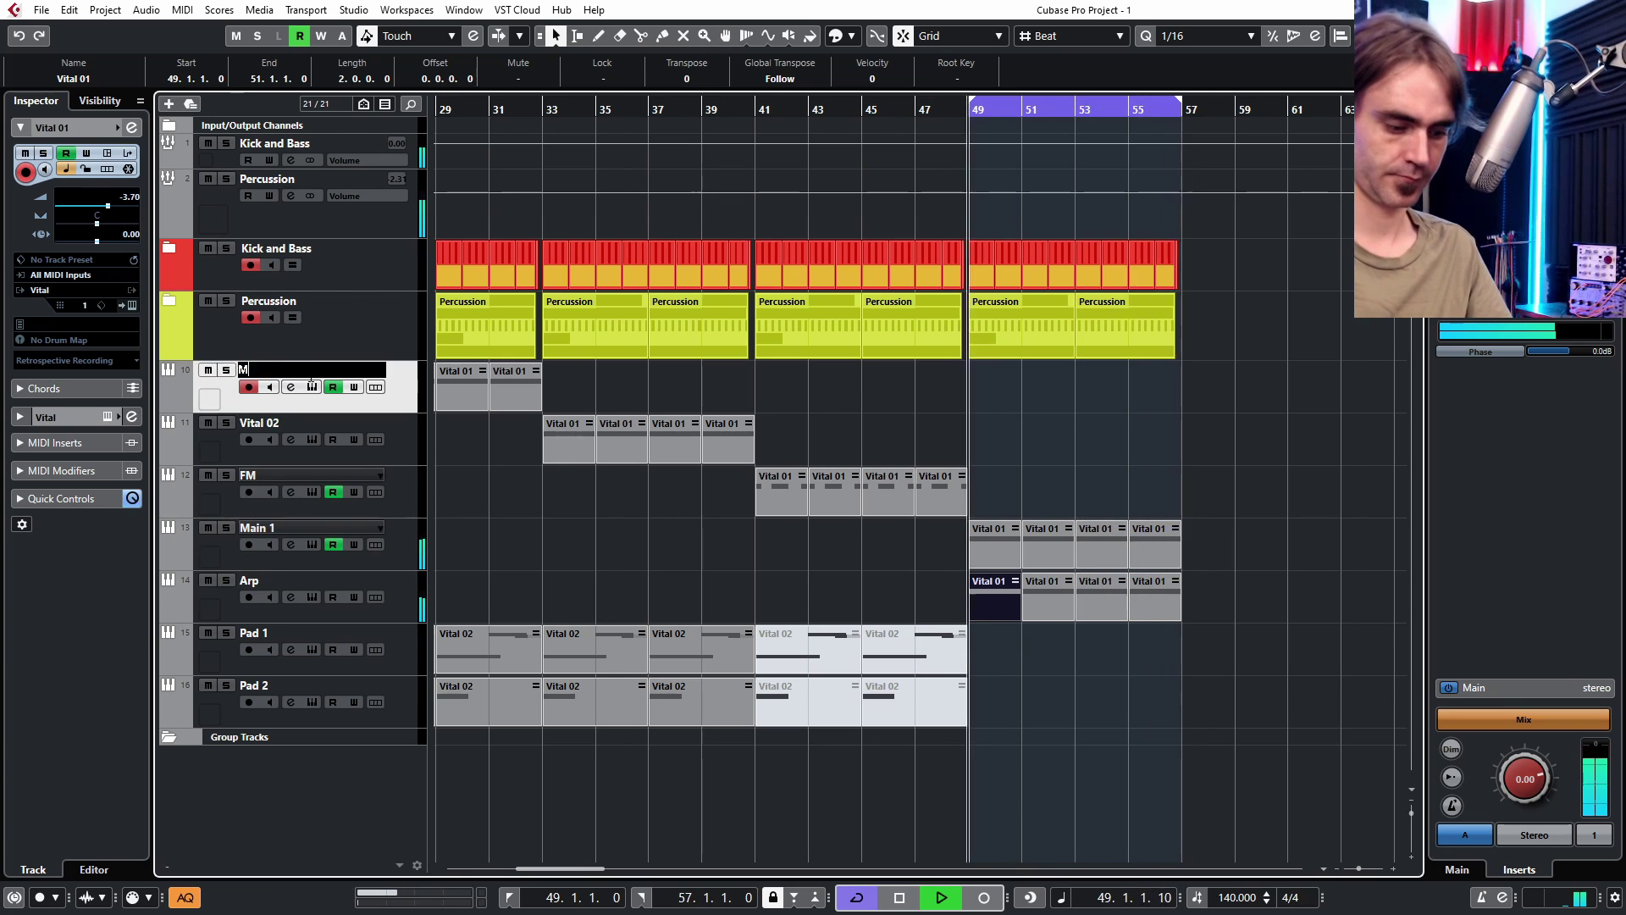
pyautogui.press('Return')
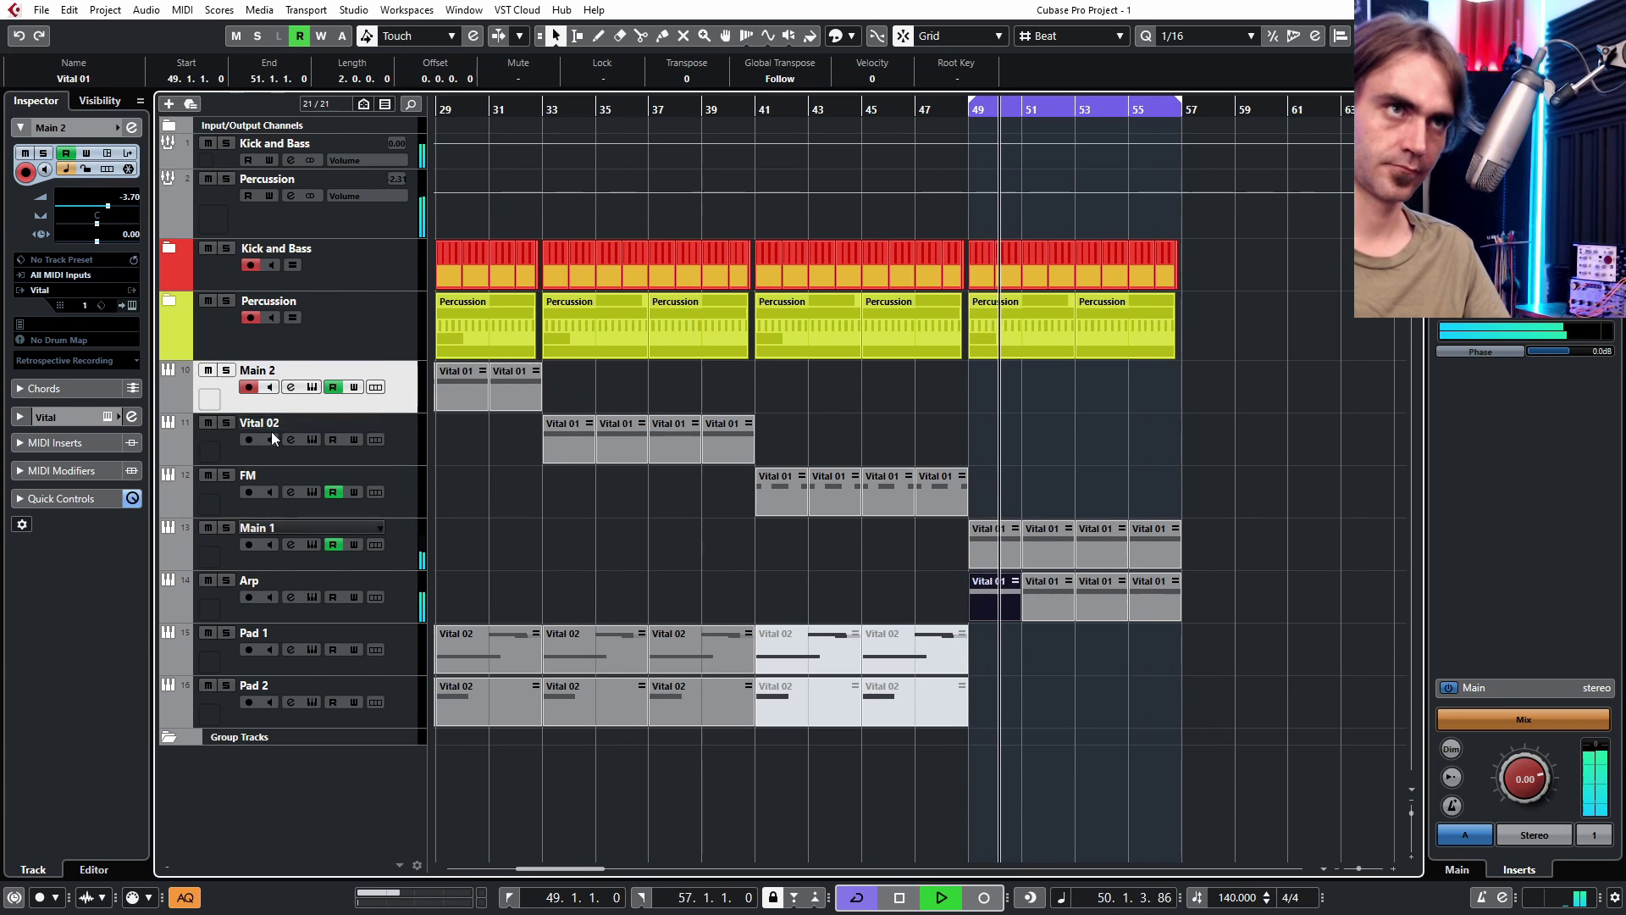
# - Play from bar 33 to hear the Vital 02 track and rename it as Rhythmic squelchy
pyautogui.click(540, 110)
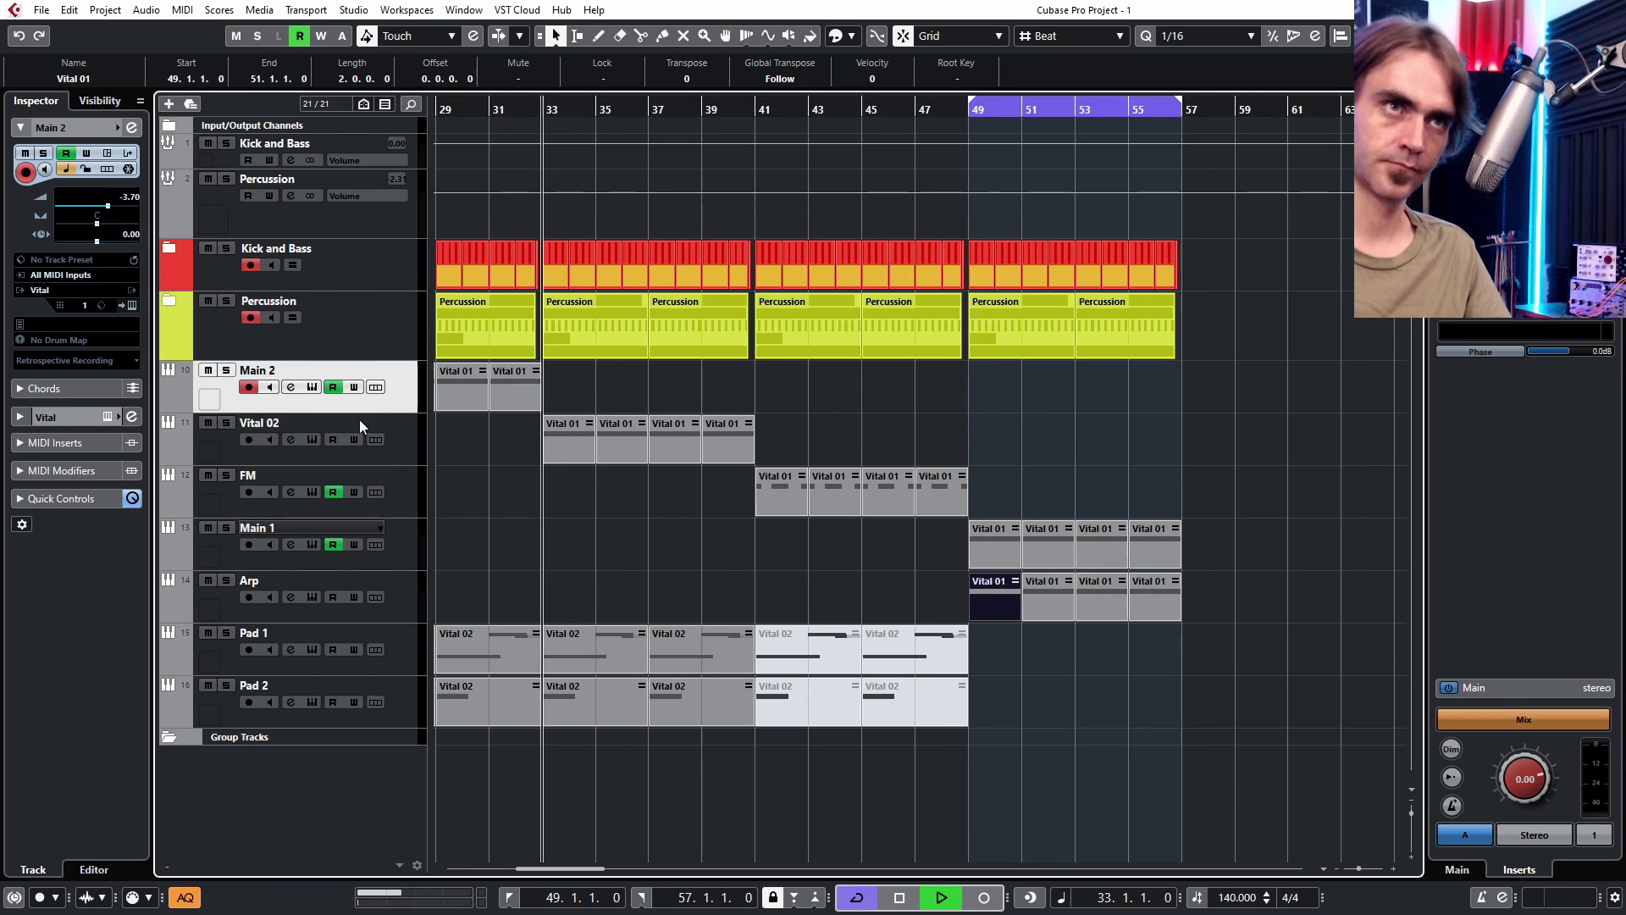
pyautogui.doubleClick(273, 428)
pyautogui.write('Rh')
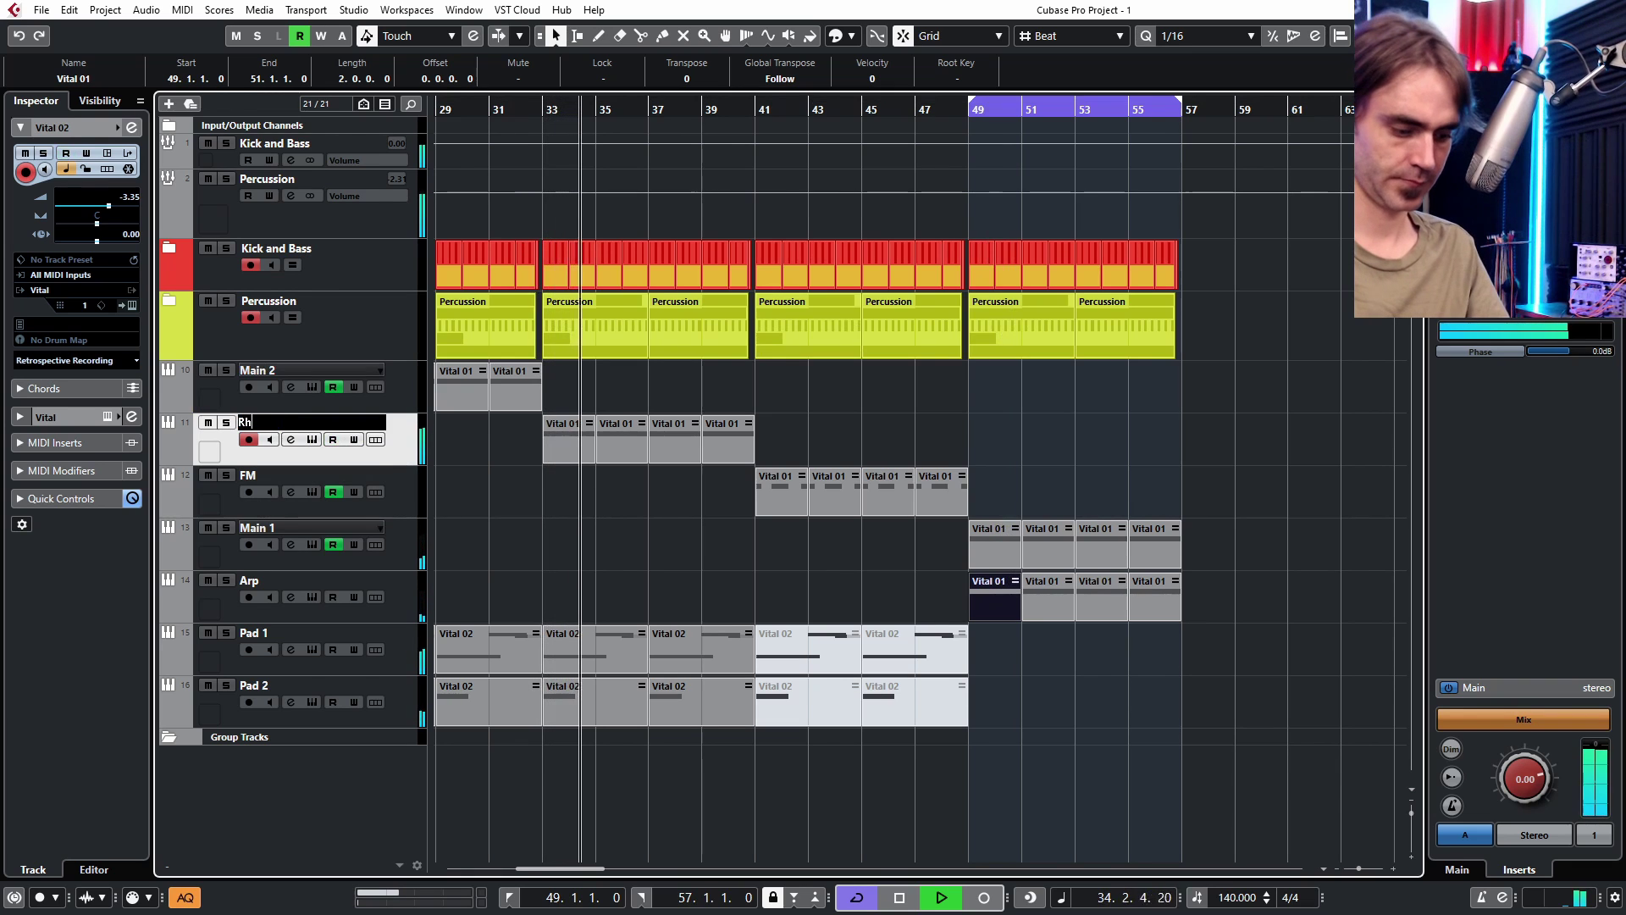
pyautogui.write('ythmic squelc')
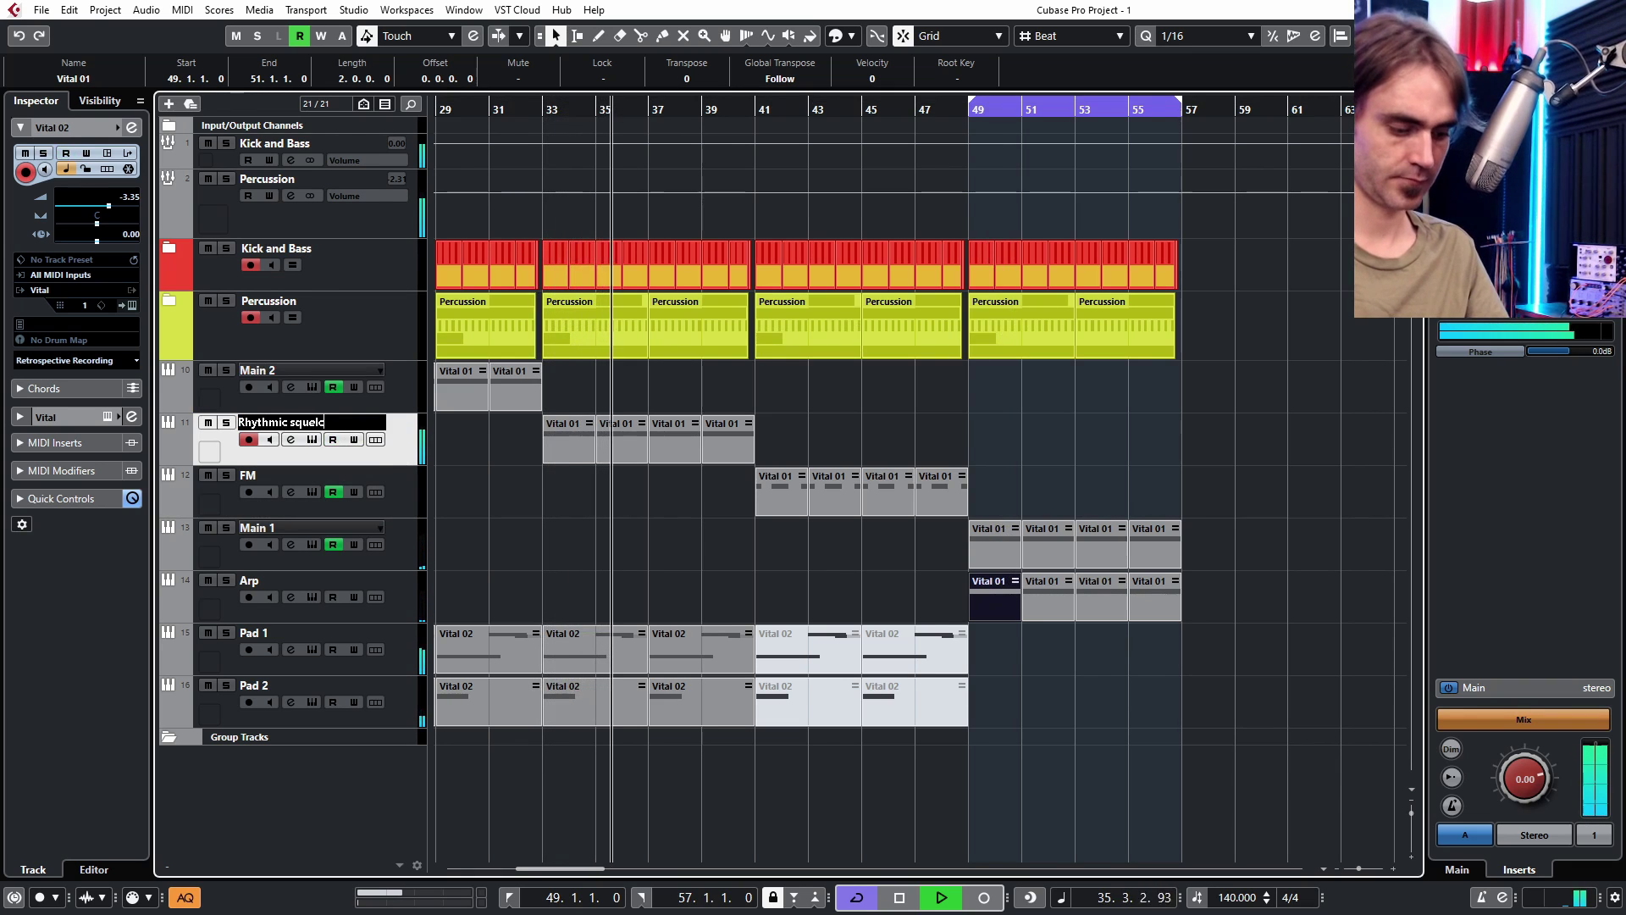
pyautogui.write('hy')
pyautogui.press('Return')
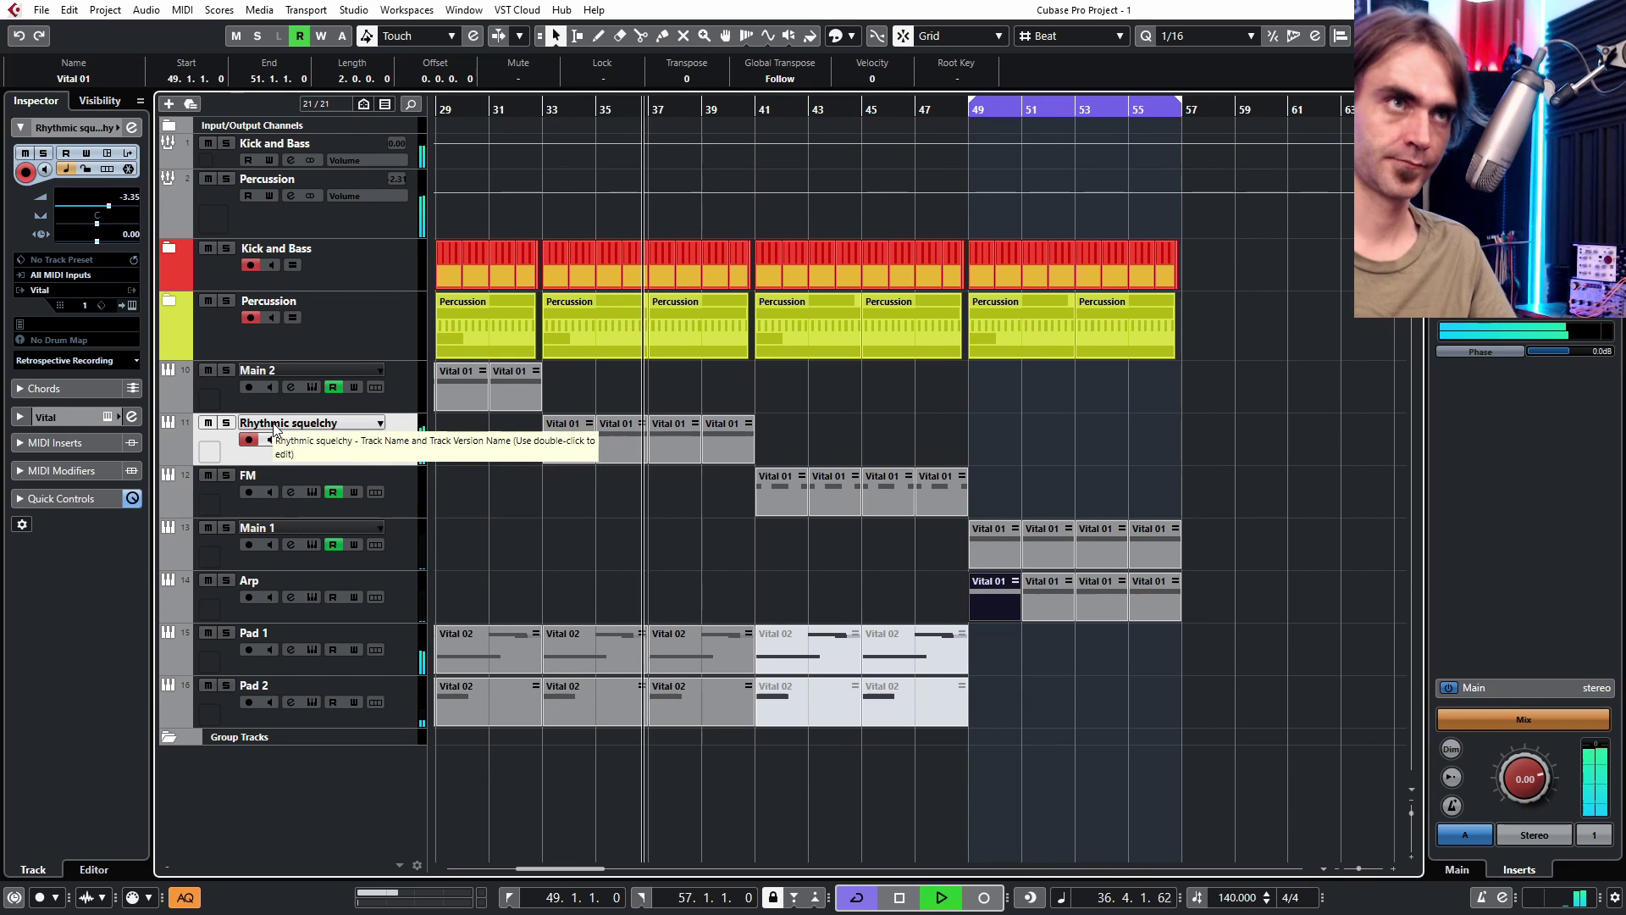
# - Deselect the clip, review the whole arrangement from bar 17 to bar 57 during playback, and stop it
pyautogui.hscroll(-4, 1142, 474)
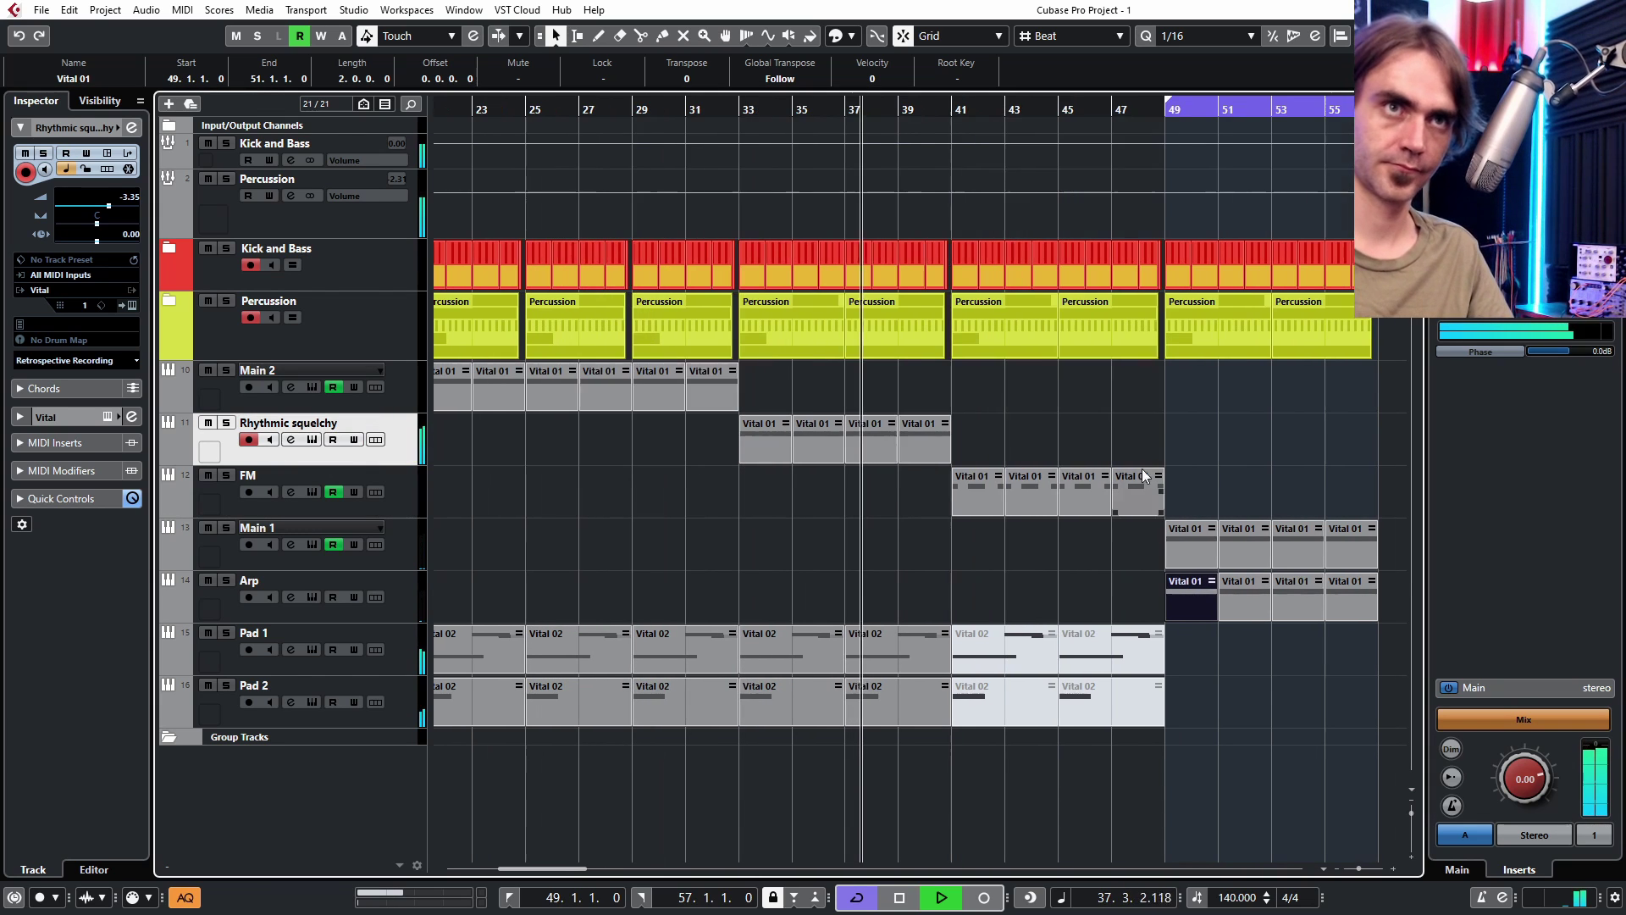
pyautogui.click(1296, 450)
pyautogui.hscroll(4, 1272, 449)
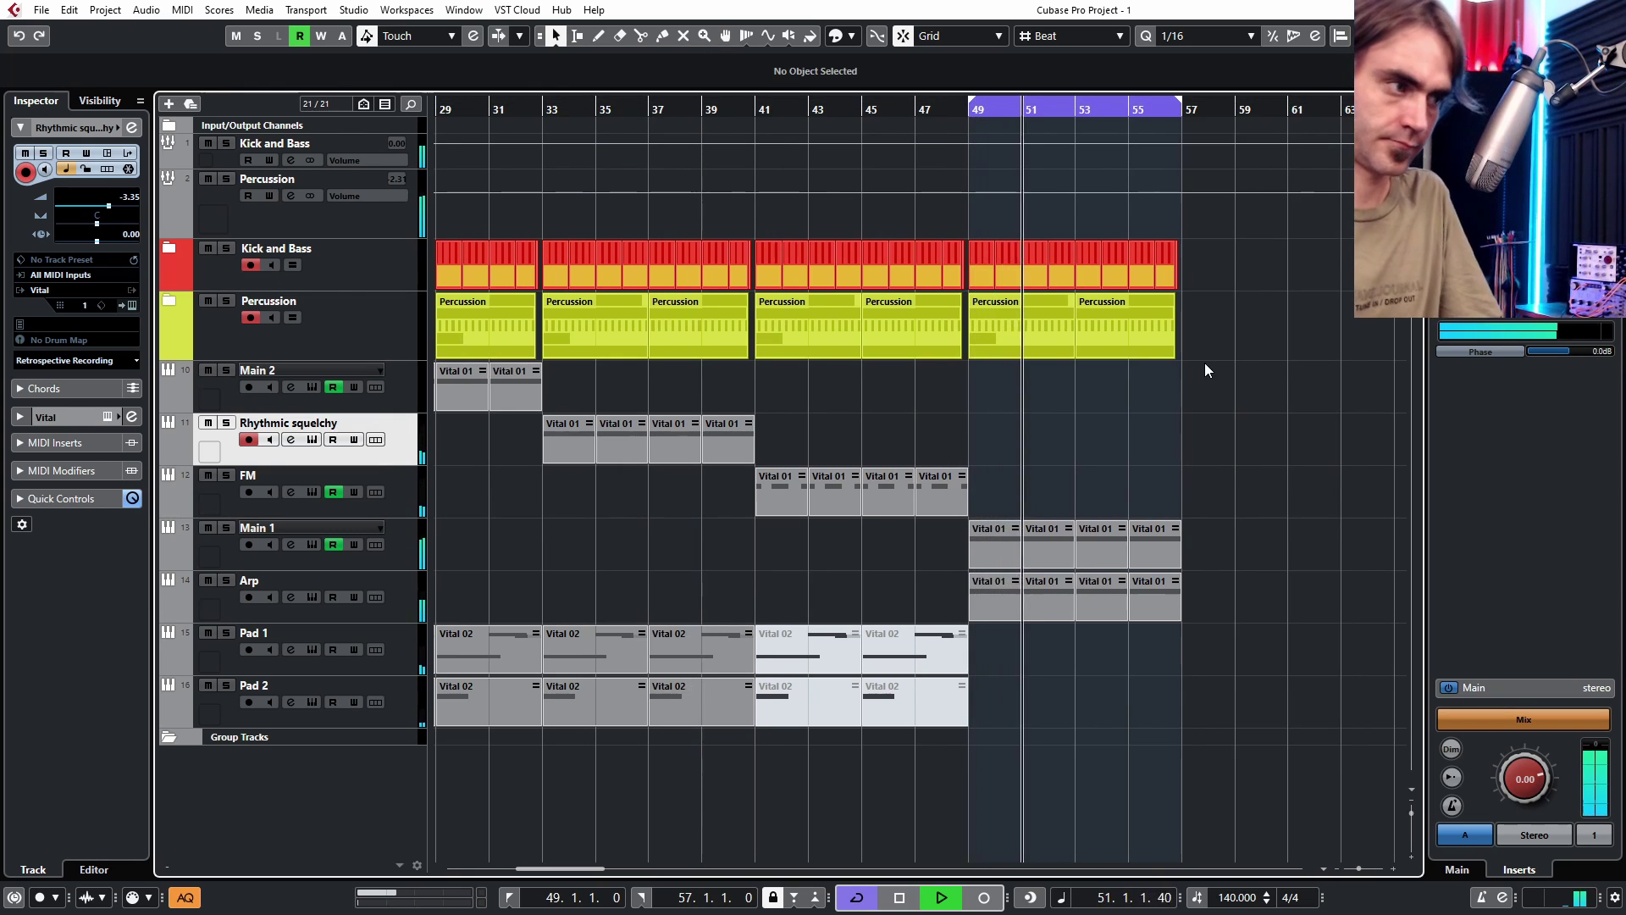
pyautogui.scroll(-3, 1305, 453)
pyautogui.hscroll(3, 1291, 463)
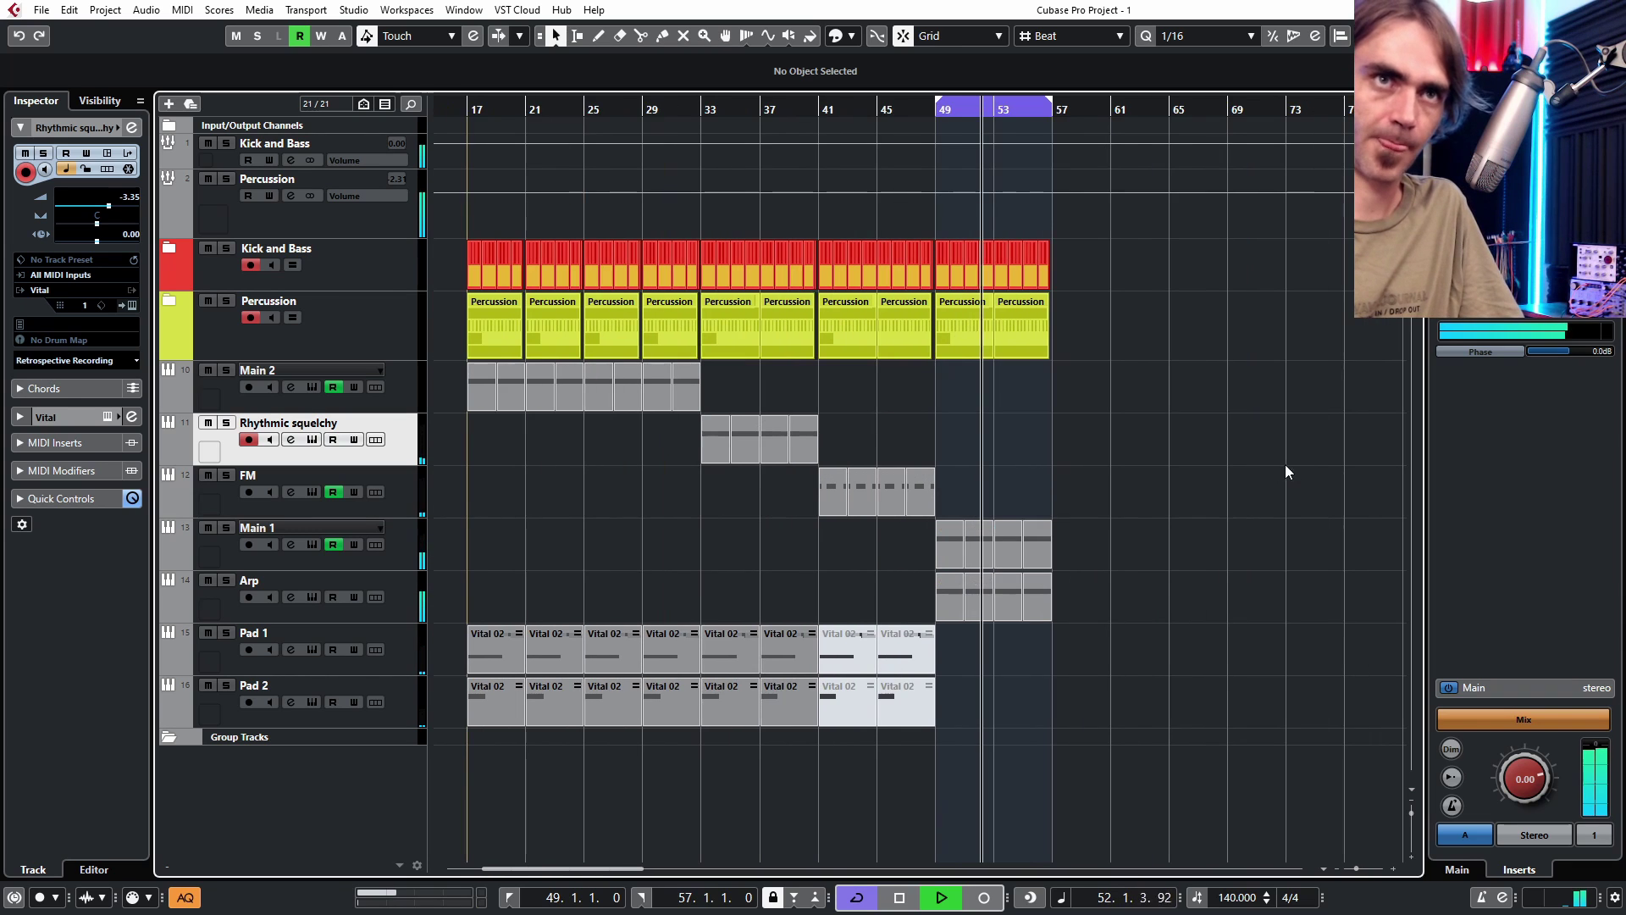
pyautogui.press('space')
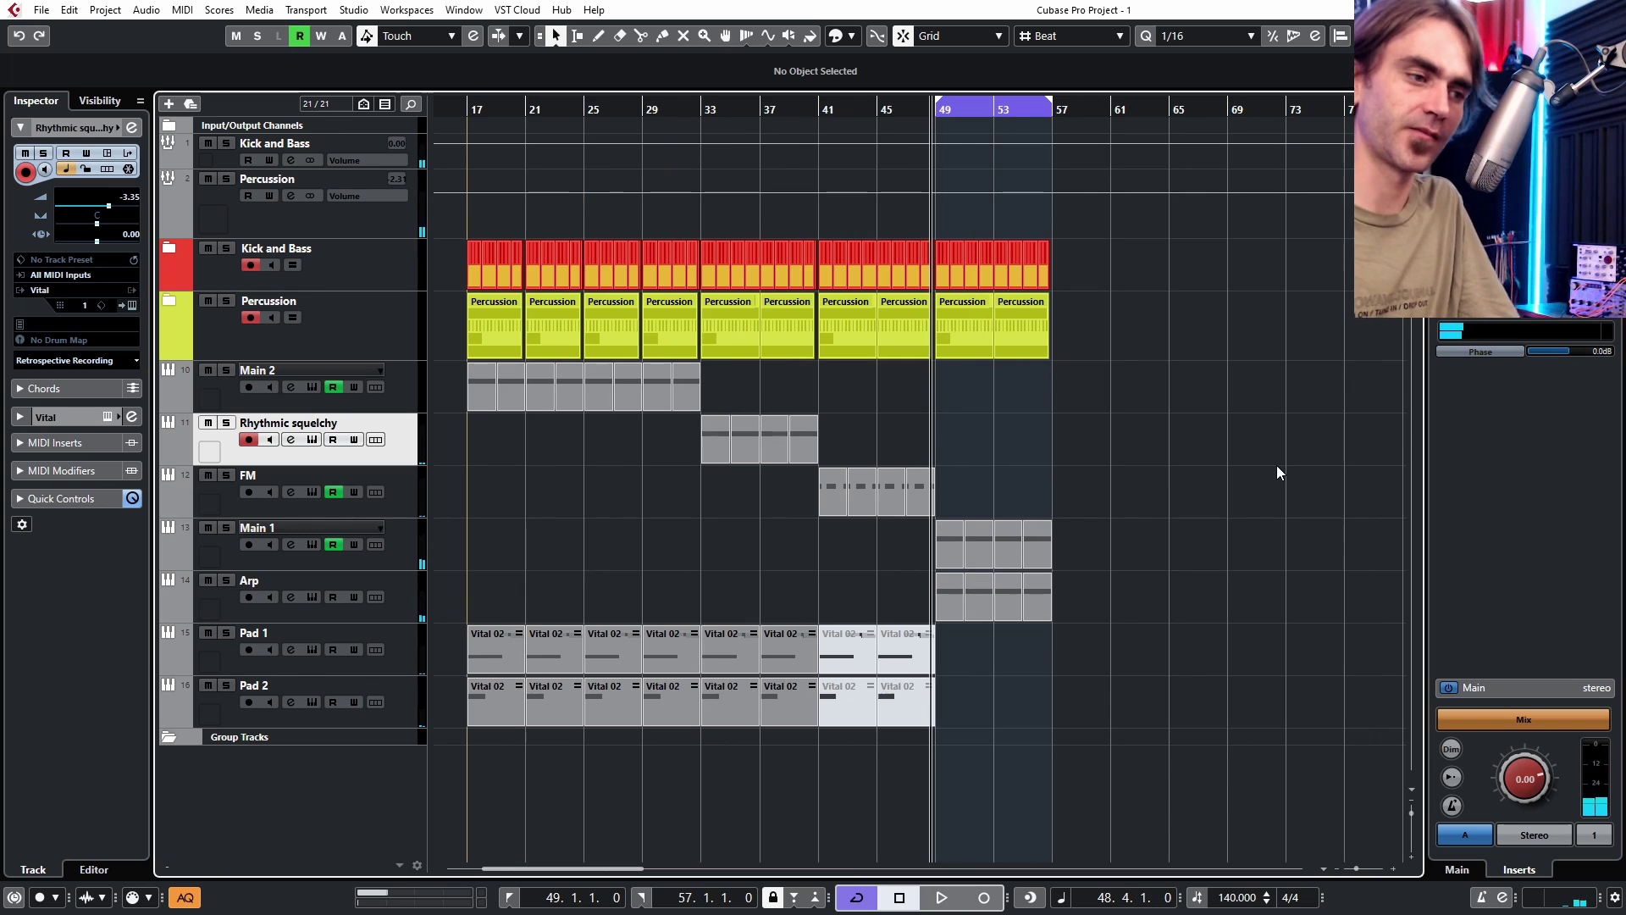
# - Play the section from bar 49 and render the synth and pad clips to audio tracks, keeping the Arp as a MIDI track
pyautogui.press('space')
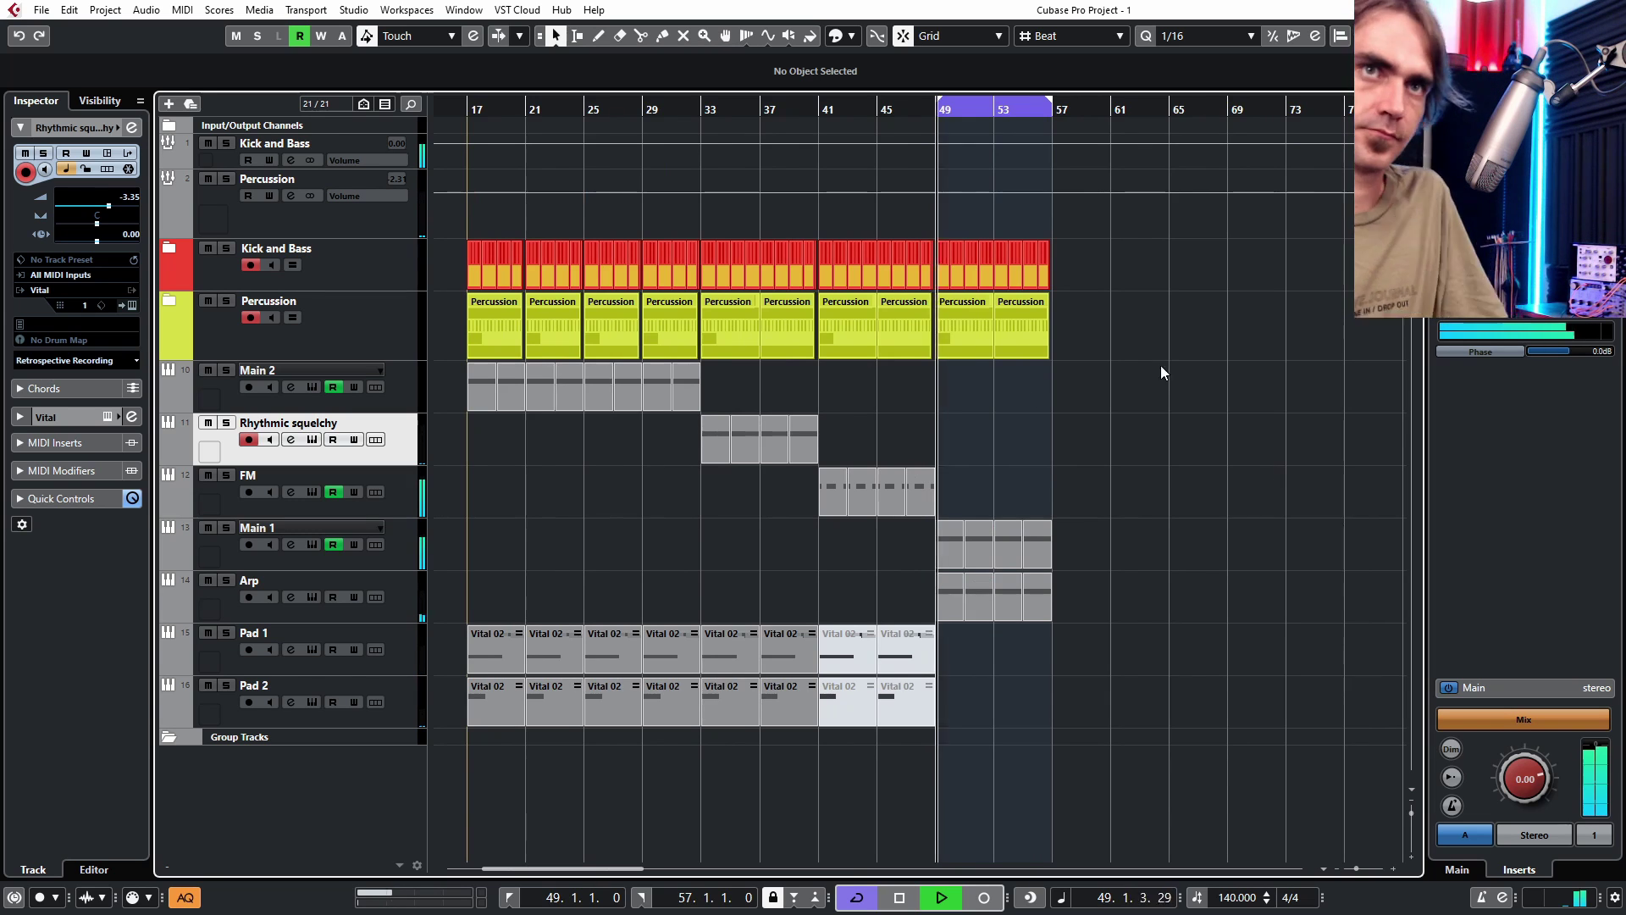
pyautogui.scroll(2, 964, 271)
pyautogui.scroll(-3, 964, 272)
pyautogui.click(405, 388)
pyautogui.click(407, 592)
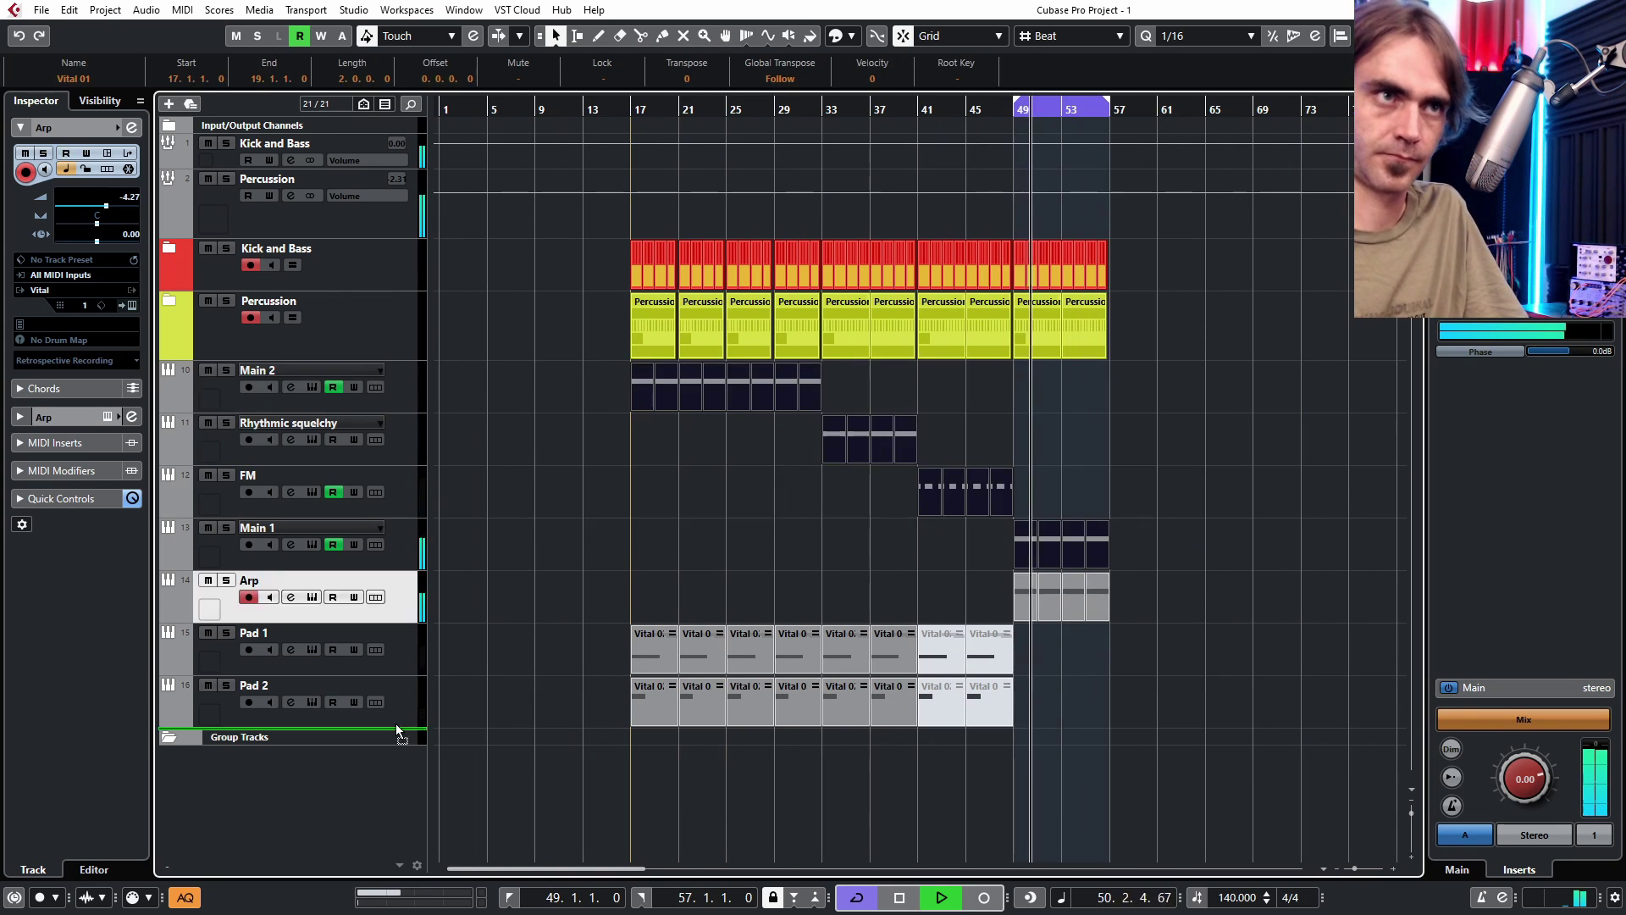
pyautogui.moveTo(546, 370); pyautogui.dragTo(1252, 657)
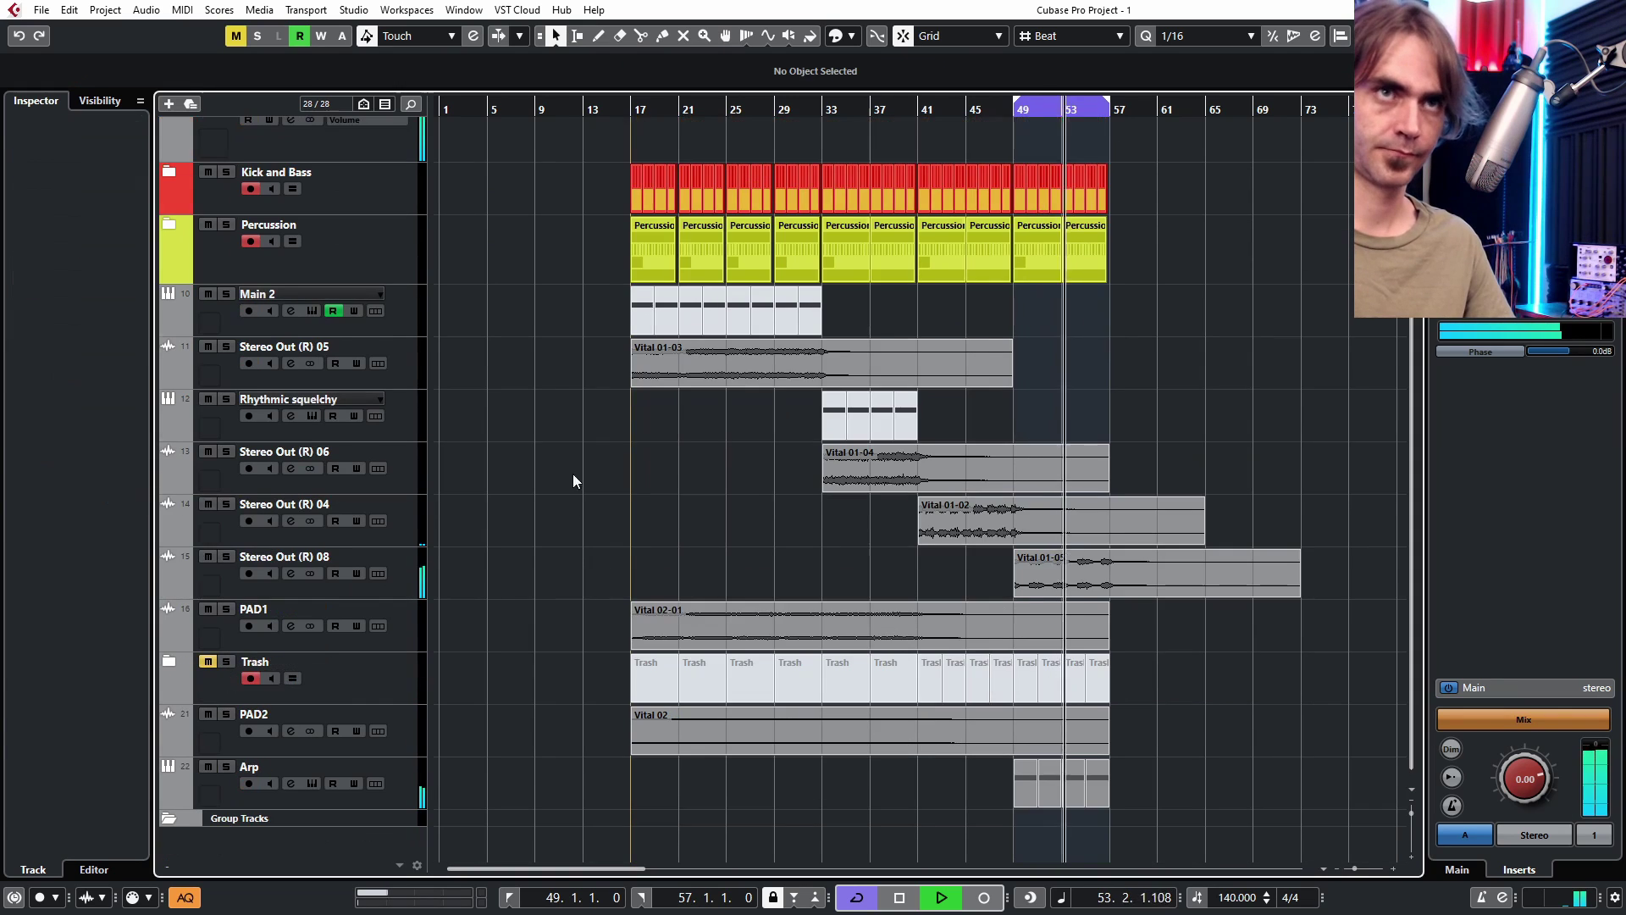
# - Move the leftover Rhythmic squelchy and Main 2 MIDI tracks into the Trash folder and place that folder below the group tracks
pyautogui.moveTo(398, 424); pyautogui.dragTo(364, 669)
pyautogui.moveTo(398, 364); pyautogui.dragTo(346, 809)
# - Rename the Stereo Out (R) 08 audio track as Main 1 and Stereo Out (R) 05 as Main 2
pyautogui.doubleClick(290, 528)
pyautogui.write('Main 1')
pyautogui.press('Return')
pyautogui.doubleClick(291, 370)
pyautogui.write('Main 2')
pyautogui.press('Return')
# - Move the Main 1 track directly below Main 2 and colour both tracks blue
pyautogui.moveTo(338, 529); pyautogui.dragTo(339, 417)
pyautogui.keyDown('ctrl'); pyautogui.click(178, 439); pyautogui.keyUp('ctrl')
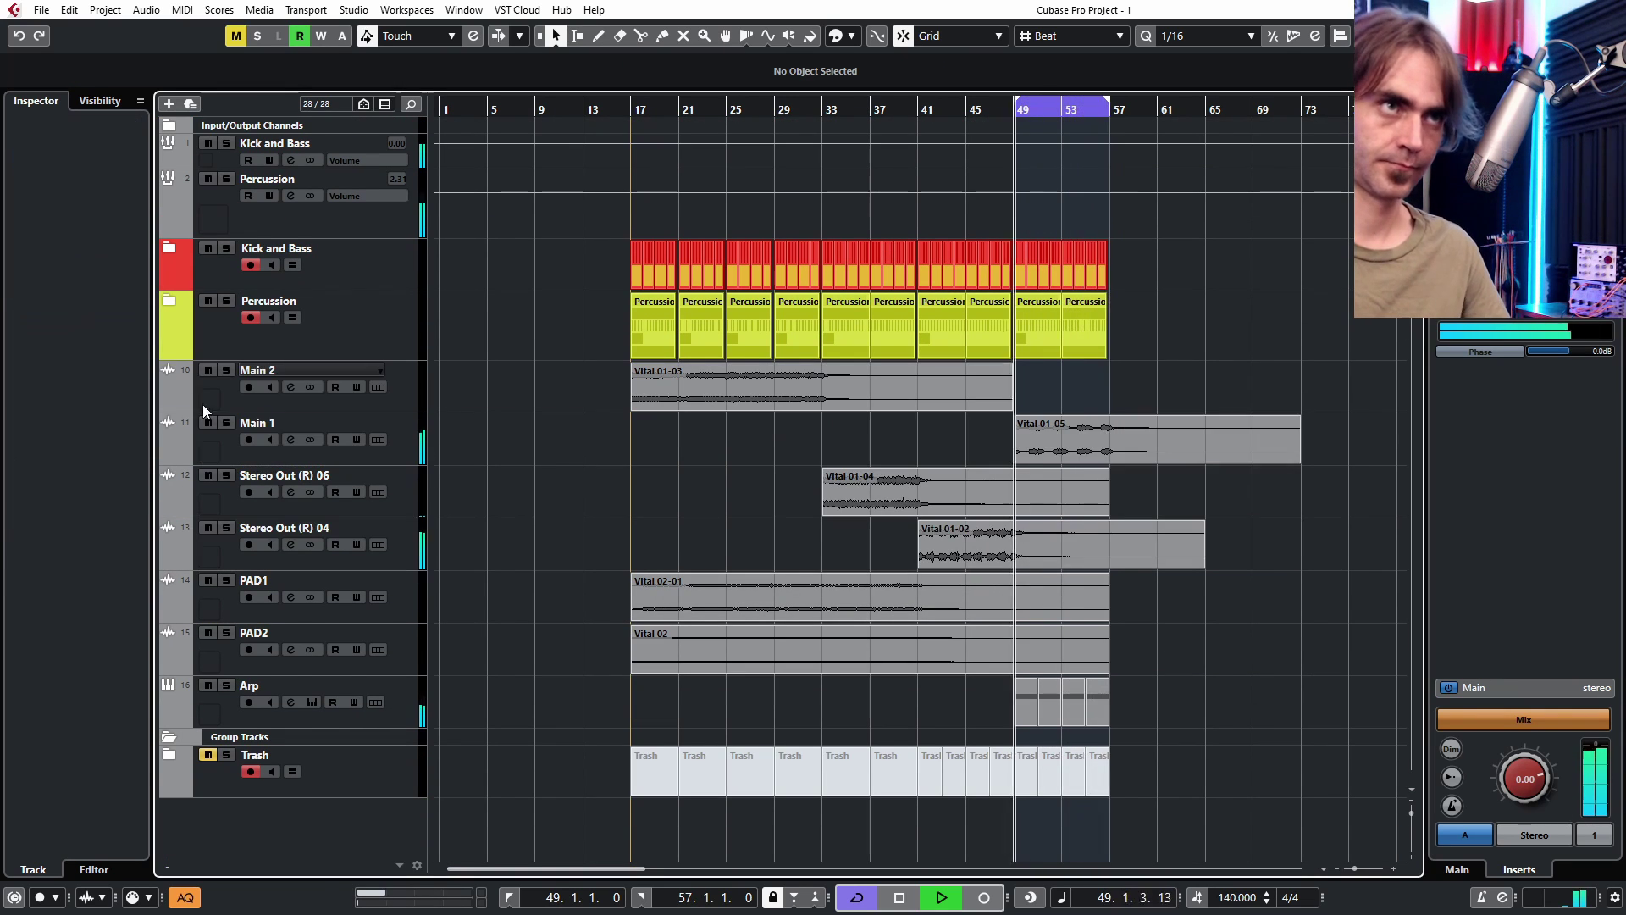
pyautogui.keyDown('ctrl'); pyautogui.click(178, 395); pyautogui.keyUp('ctrl')
# - Rename the Stereo Out (R) 06 track as RHythmic Squelch and the Stereo Out (R) 04 track as FM
pyautogui.doubleClick(290, 475)
pyautogui.write('RHythmic Squelch')
pyautogui.press('Tab')
pyautogui.write('FM')
pyautogui.press('Return')
# - Build an intro in bars 9 to 17 from copies of the Kick and Bass, pad and Arp clips
pyautogui.scroll(-2, 907, 228)
pyautogui.moveTo(972, 610); pyautogui.dragTo(761, 610)
pyautogui.click(922, 578)
pyautogui.scroll(-4, 921, 578)
pyautogui.moveTo(920, 710); pyautogui.dragTo(530, 708)
pyautogui.scroll(6, 528, 704)
# - Write Filter 1 Cutoff automation for the Arp by raising the cutoff in its Vital instrument during playback
pyautogui.click(312, 703)
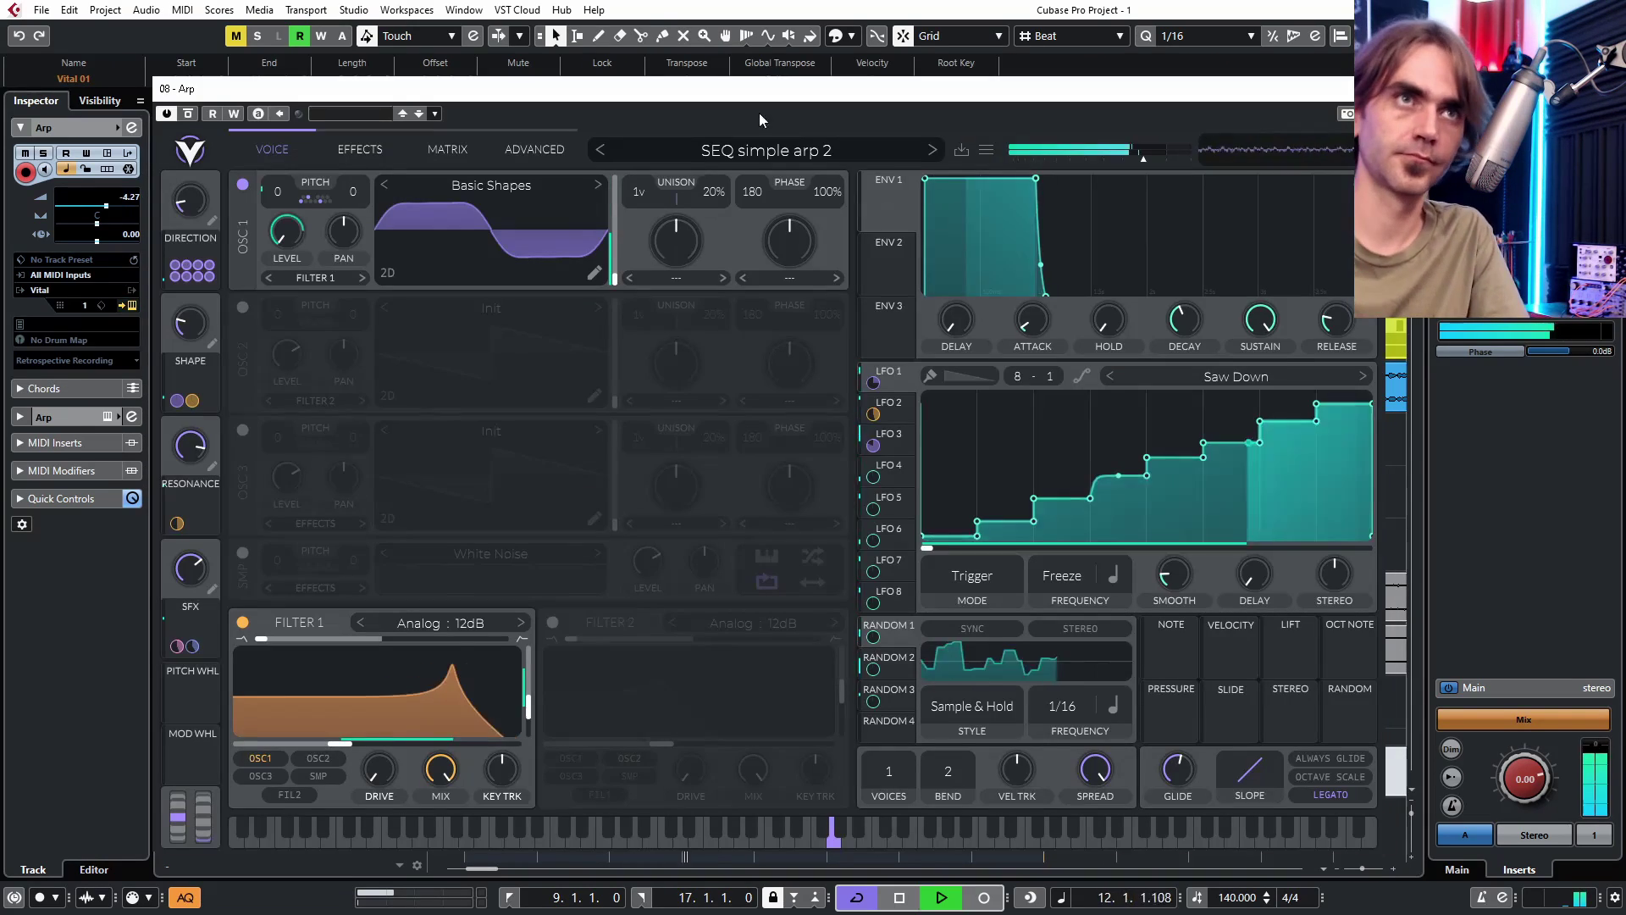
pyautogui.click(887, 405)
pyautogui.rightClick(874, 415)
pyautogui.click(898, 429)
pyautogui.click(233, 113)
pyautogui.moveTo(339, 744); pyautogui.dragTo(477, 731)
pyautogui.click(235, 115)
pyautogui.click(1407, 89)
# - Delete the unwanted automation points beneath the Arp clips between bars 9 and 17
pyautogui.click(537, 760)
pyautogui.press('Delete')
pyautogui.click(682, 761)
pyautogui.press('Delete')
pyautogui.click(827, 760)
pyautogui.press('Delete')
pyautogui.click(972, 760)
pyautogui.press('Delete')
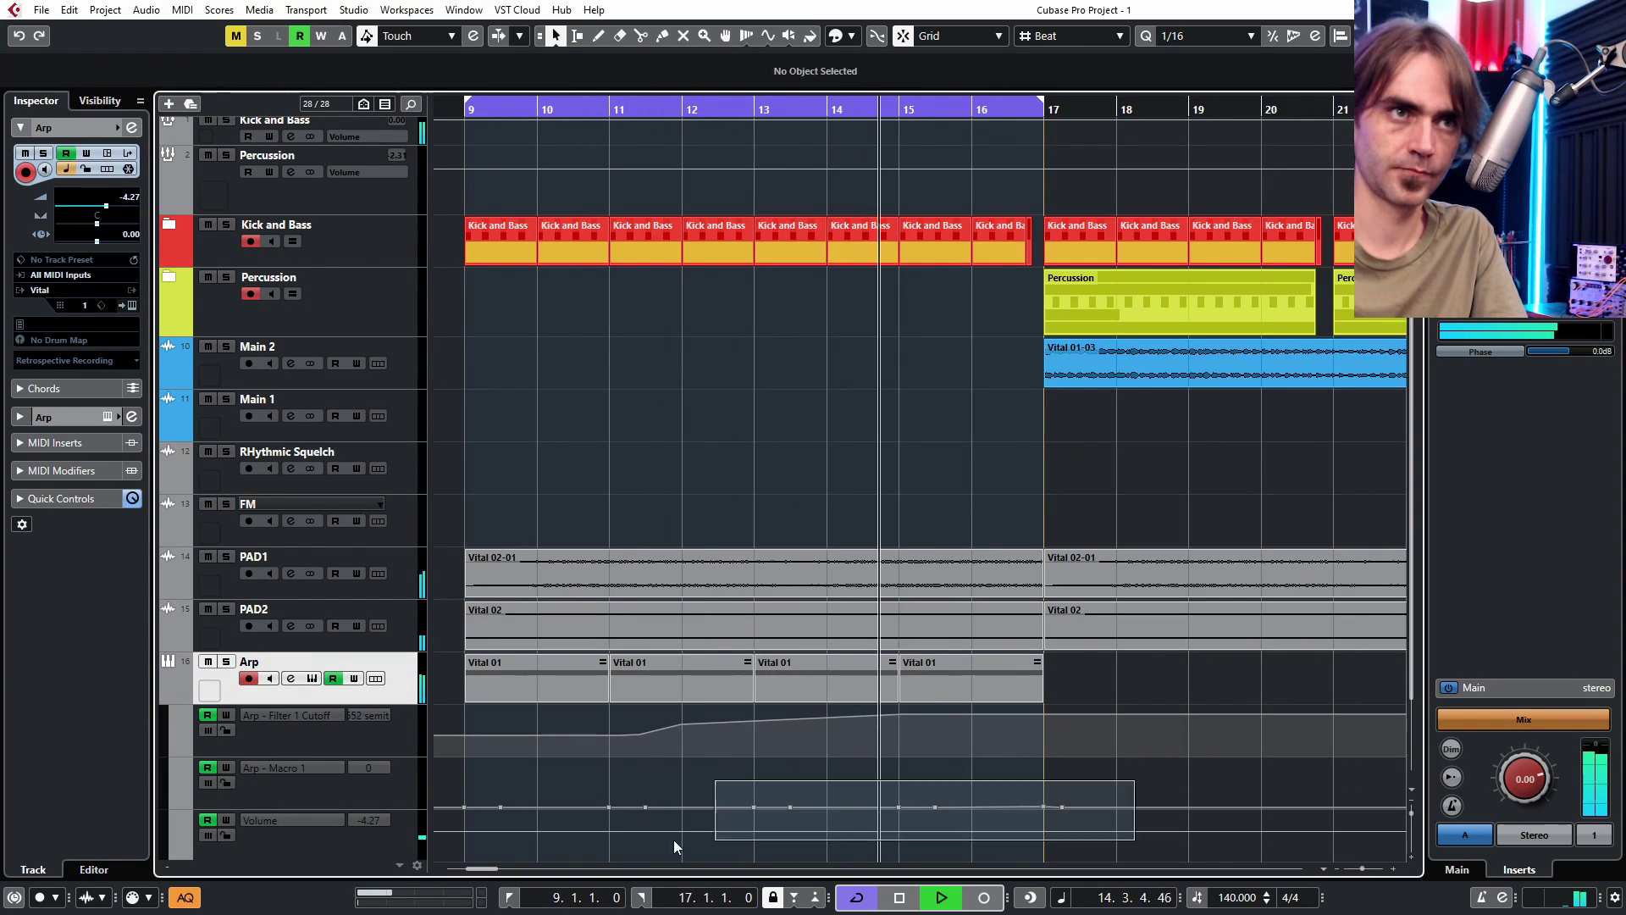
pyautogui.scroll(-6, 631, 802)
pyautogui.scroll(6, 556, 785)
pyautogui.press('Delete')
# - Shape the Arp's Filter 1 Cutoff automation into a gradual rising curve ending at bar 17, and hide its automation lanes
pyautogui.moveTo(1084, 714); pyautogui.dragTo(1225, 708)
pyautogui.moveTo(1009, 722); pyautogui.dragTo(1009, 738)
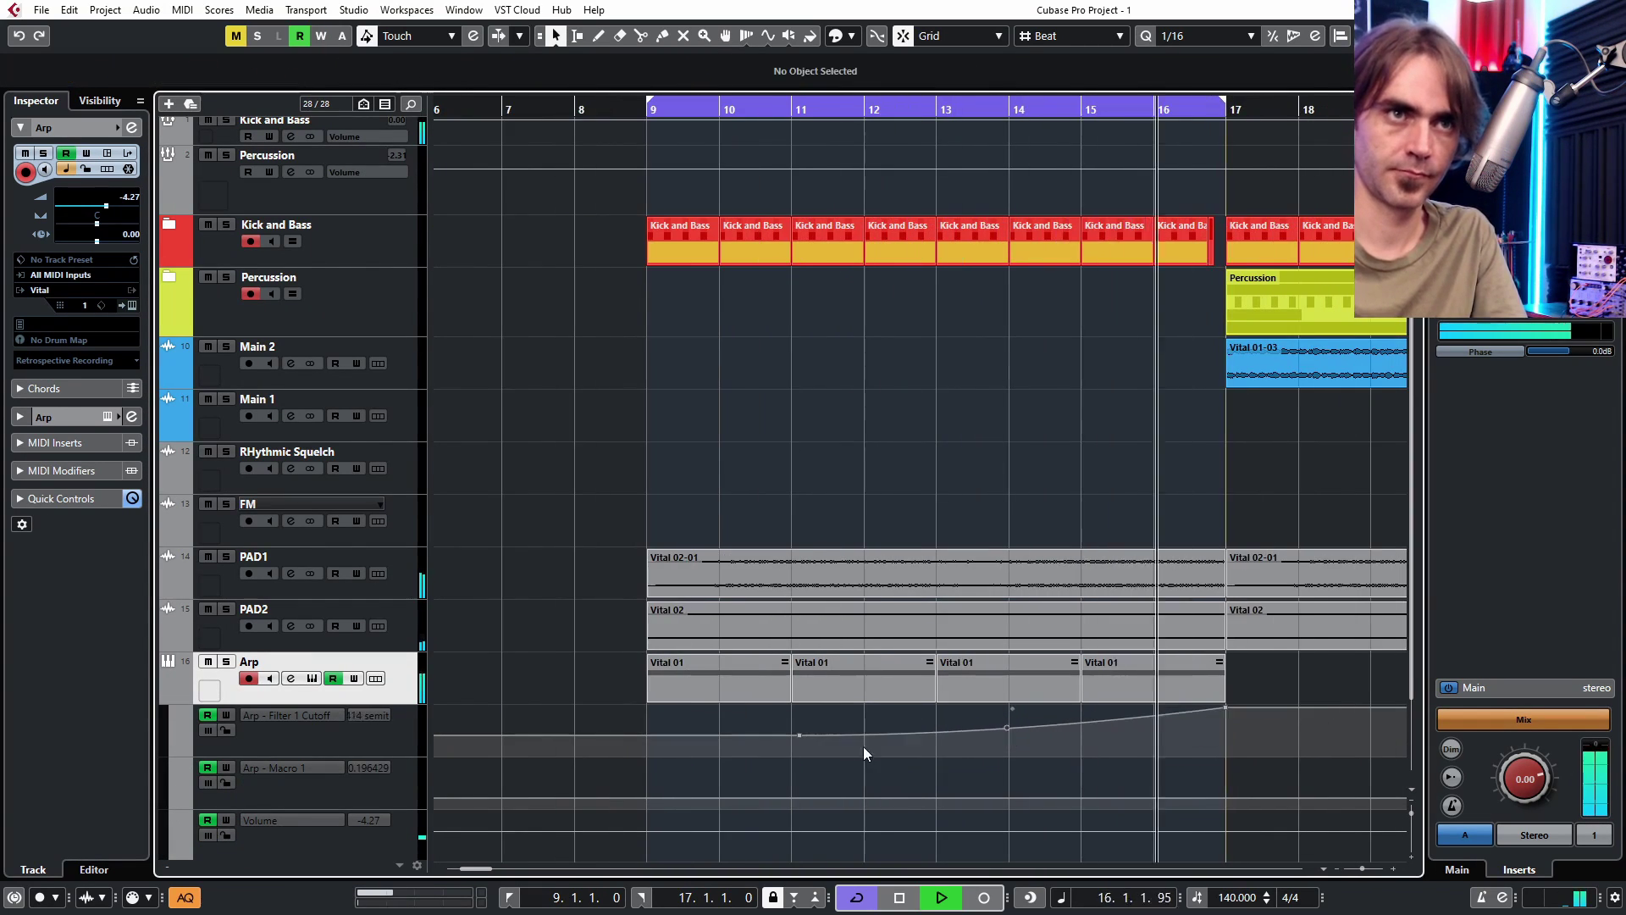
pyautogui.click(163, 698)
# - Trim the intro's PAD1 clip to start at bar 13 and shift the PAD2 clip to start at 8.3.1.0
pyautogui.scroll(-3, 1068, 445)
pyautogui.moveTo(945, 612); pyautogui.dragTo(1104, 612)
pyautogui.moveTo(920, 652); pyautogui.dragTo(900, 653)
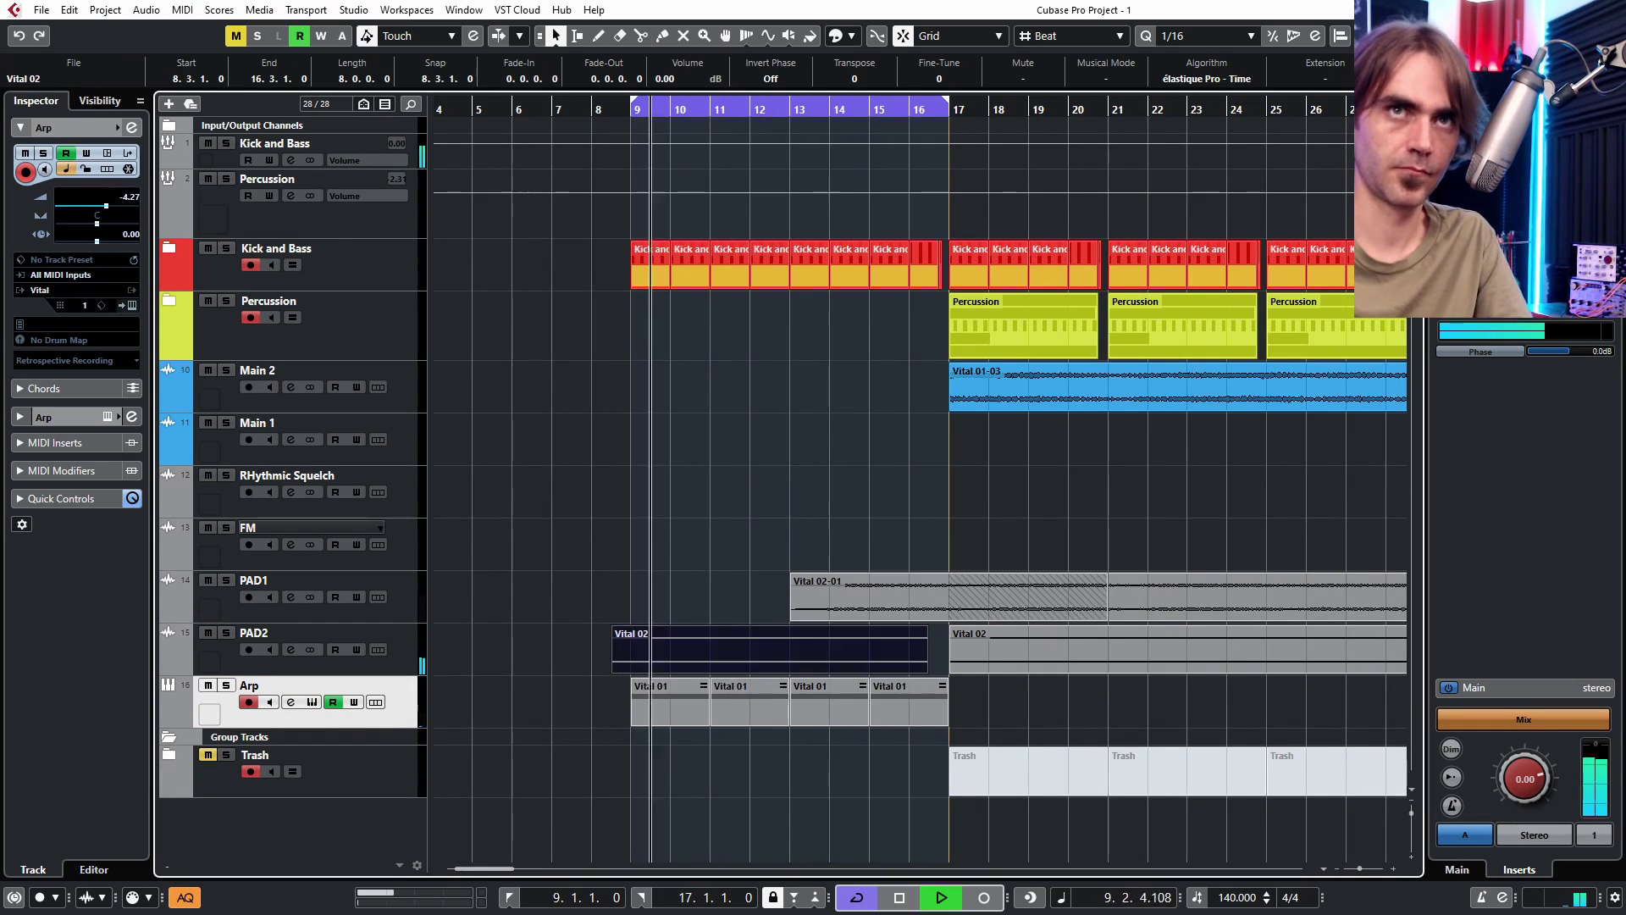
# - Trim the intro's PAD1 clip just before bar 17 and end the PAD2 clip at 16.4.1.0 with a short fade-out
pyautogui.moveTo(1411, 152); pyautogui.dragTo(1411, 127)
pyautogui.moveTo(1107, 619); pyautogui.dragTo(938, 619)
pyautogui.moveTo(929, 671); pyautogui.dragTo(922, 628)
# - Set the loop to bars 17 to 25 and mute the Main 2 clip
pyautogui.moveTo(856, 108); pyautogui.dragTo(1178, 109)
pyautogui.scroll(-3, 1178, 169)
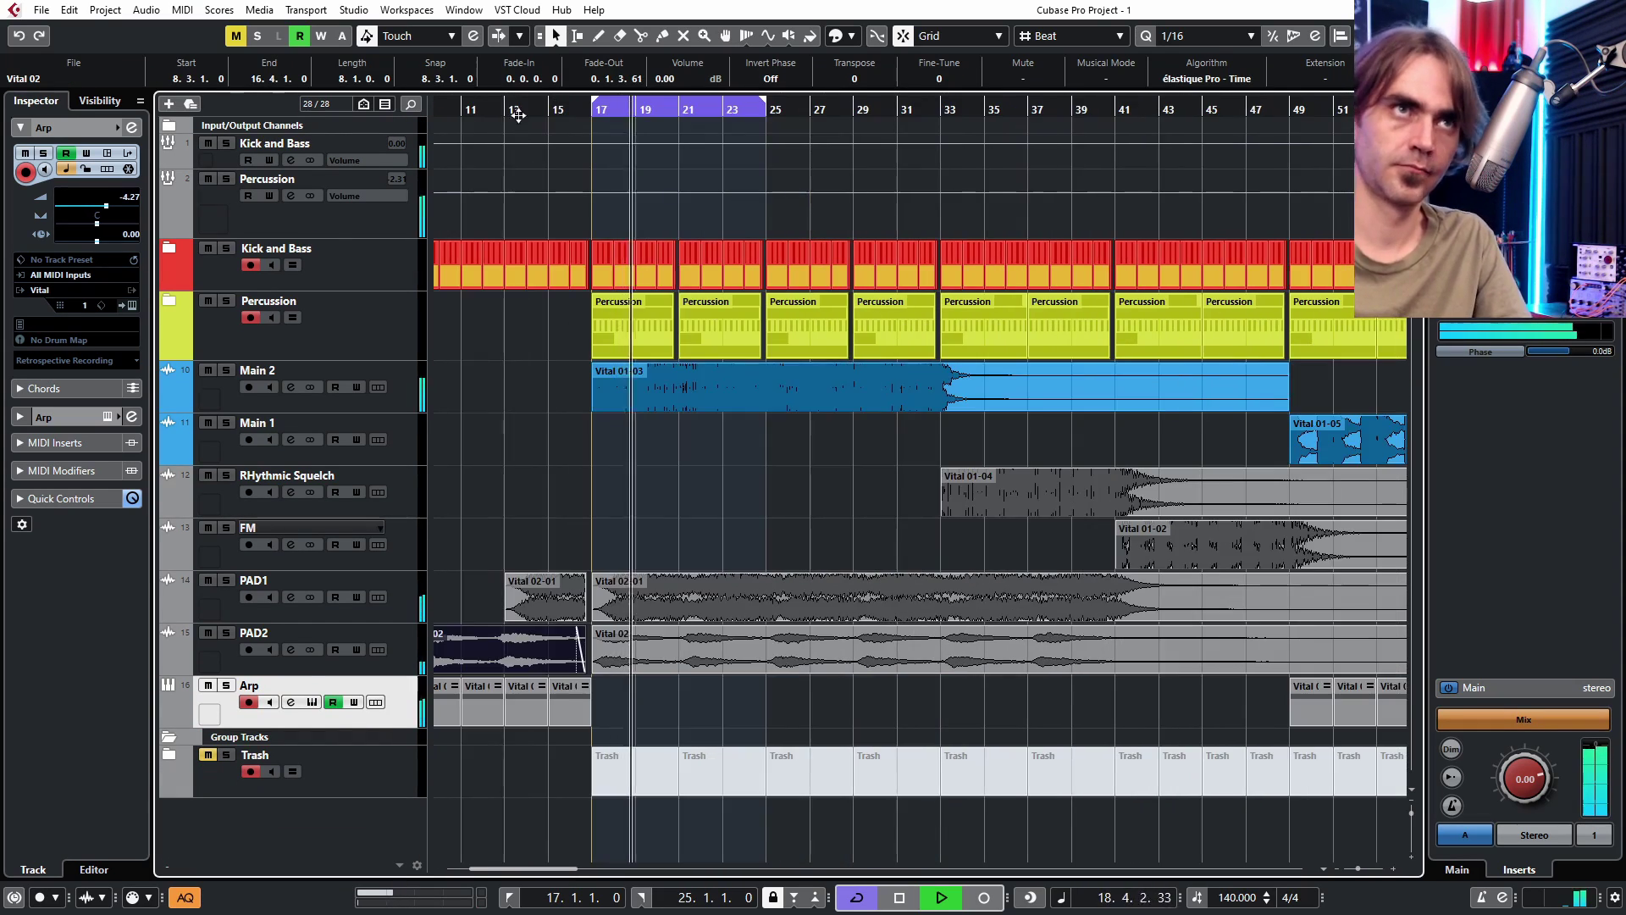
pyautogui.click(504, 109)
pyautogui.click(678, 387)
# - Expand the Percussion folder and mute the HIHAT423(OPEN) clips from bar 17 to bar 33
pyautogui.click(169, 301)
pyautogui.scroll(-5, 470, 541)
pyautogui.scroll(5, 593, 592)
pyautogui.moveTo(584, 613); pyautogui.dragTo(927, 613)
pyautogui.press('1')
pyautogui.scroll(2, 460, 456)
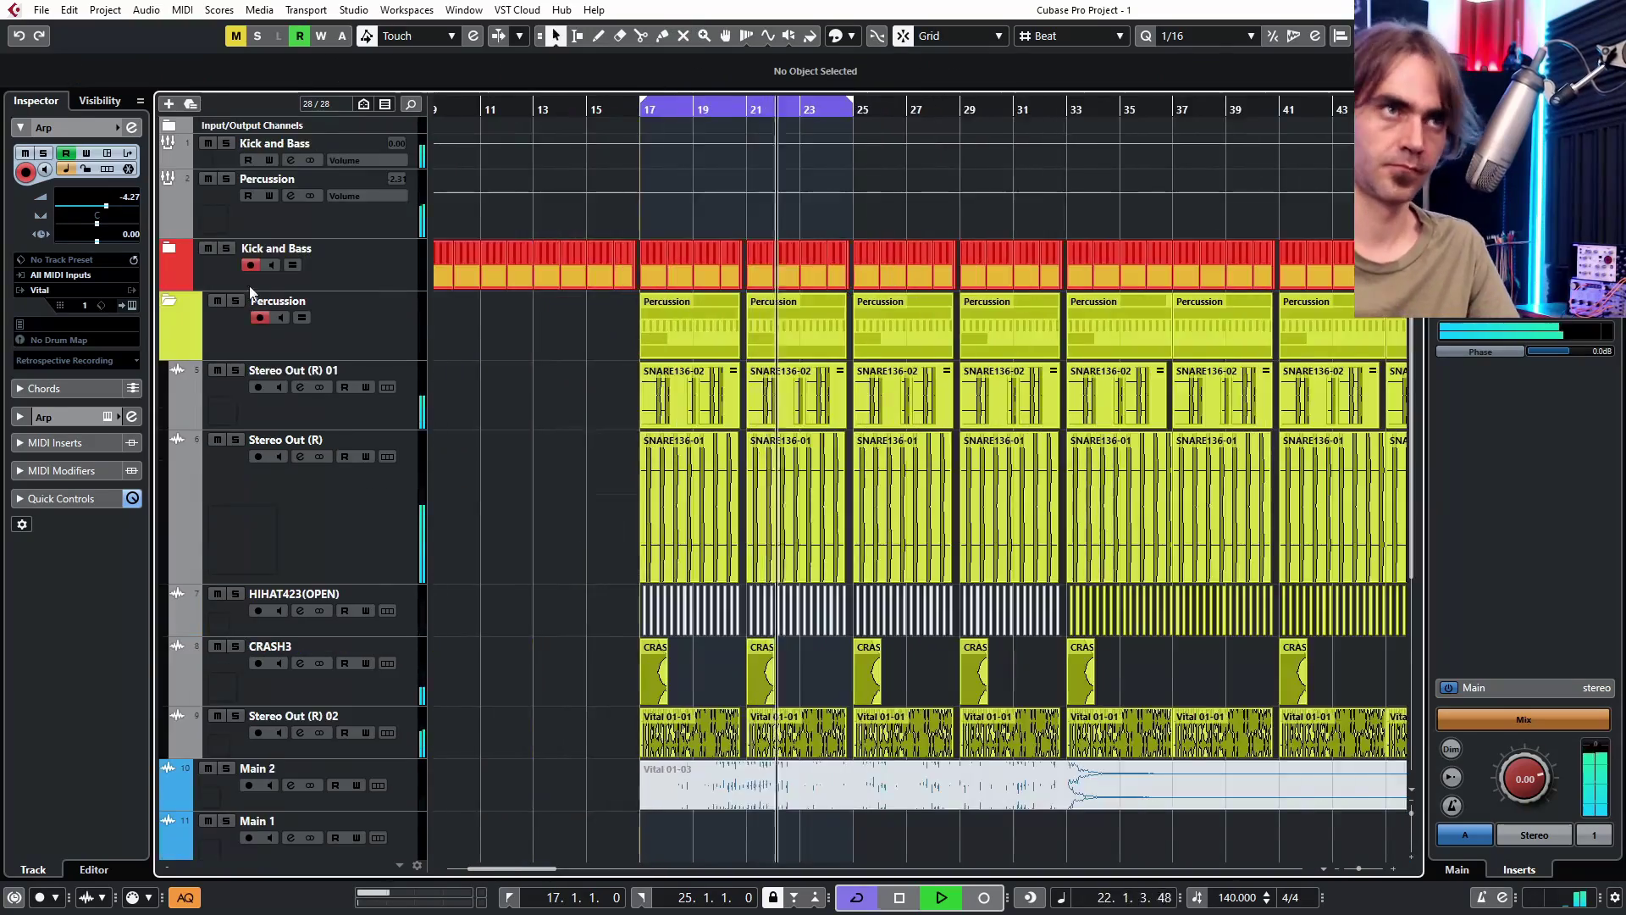
# - Collapse the Percussion folder and move the arrangement clips of bars 17 to 33 out of the way to about bar 69
pyautogui.scroll(-4, 552, 359)
pyautogui.scroll(4, 552, 360)
pyautogui.click(169, 301)
pyautogui.scroll(-3, 627, 254)
pyautogui.scroll(2, 805, 339)
pyautogui.moveTo(806, 441); pyautogui.dragTo(559, 265)
pyautogui.press('Delete')
pyautogui.moveTo(661, 565); pyautogui.dragTo(626, 648)
pyautogui.moveTo(627, 648); pyautogui.dragTo(1389, 648)
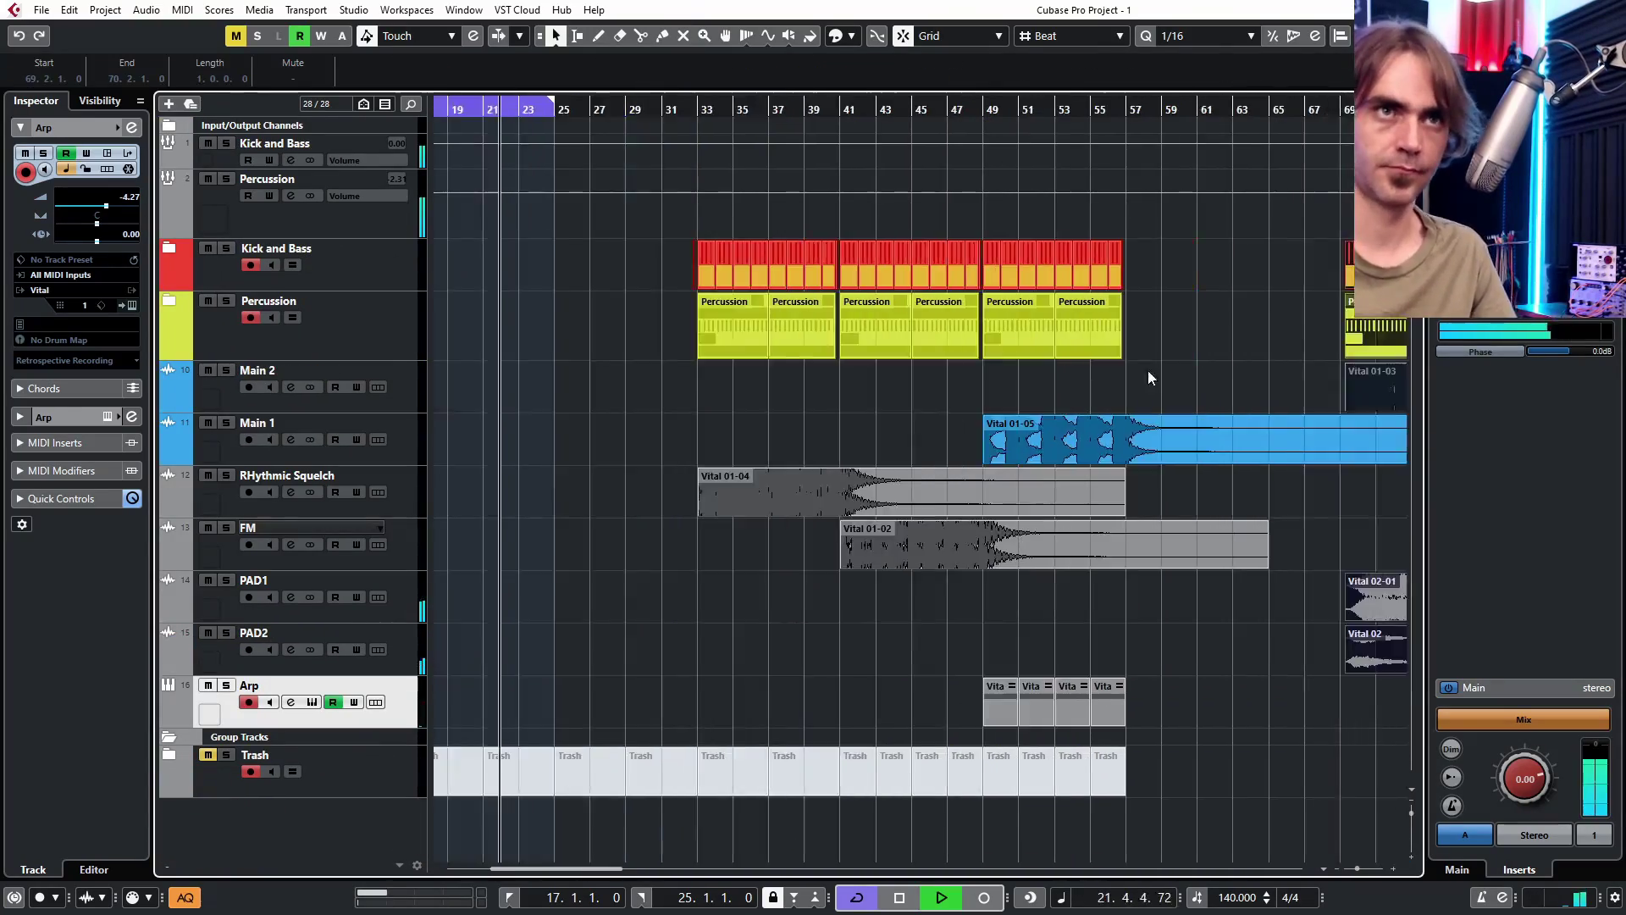
# - Duplicate the intro's kick, pad and Arp clips from bars 9 to 17 into bars 17 to 25
pyautogui.scroll(-3, 653, 417)
pyautogui.scroll(4, 653, 417)
pyautogui.moveTo(878, 254)
pyautogui.mouseDown()
pyautogui.moveTo(664, 598)
pyautogui.moveTo(623, 703)
pyautogui.mouseUp()
pyautogui.hotkey('ctrl', 'd')
# - Copy the percussion from bar 33 to bars 17 to 25 and delete the HIHAT423(OPEN) clips in the copy
pyautogui.scroll(-3, 796, 109)
pyautogui.moveTo(1135, 385); pyautogui.dragTo(764, 338)
pyautogui.scroll(5, 771, 337)
pyautogui.click(169, 301)
pyautogui.moveTo(584, 623); pyautogui.dragTo(1098, 587)
pyautogui.press('Delete')
pyautogui.scroll(1, 732, 585)
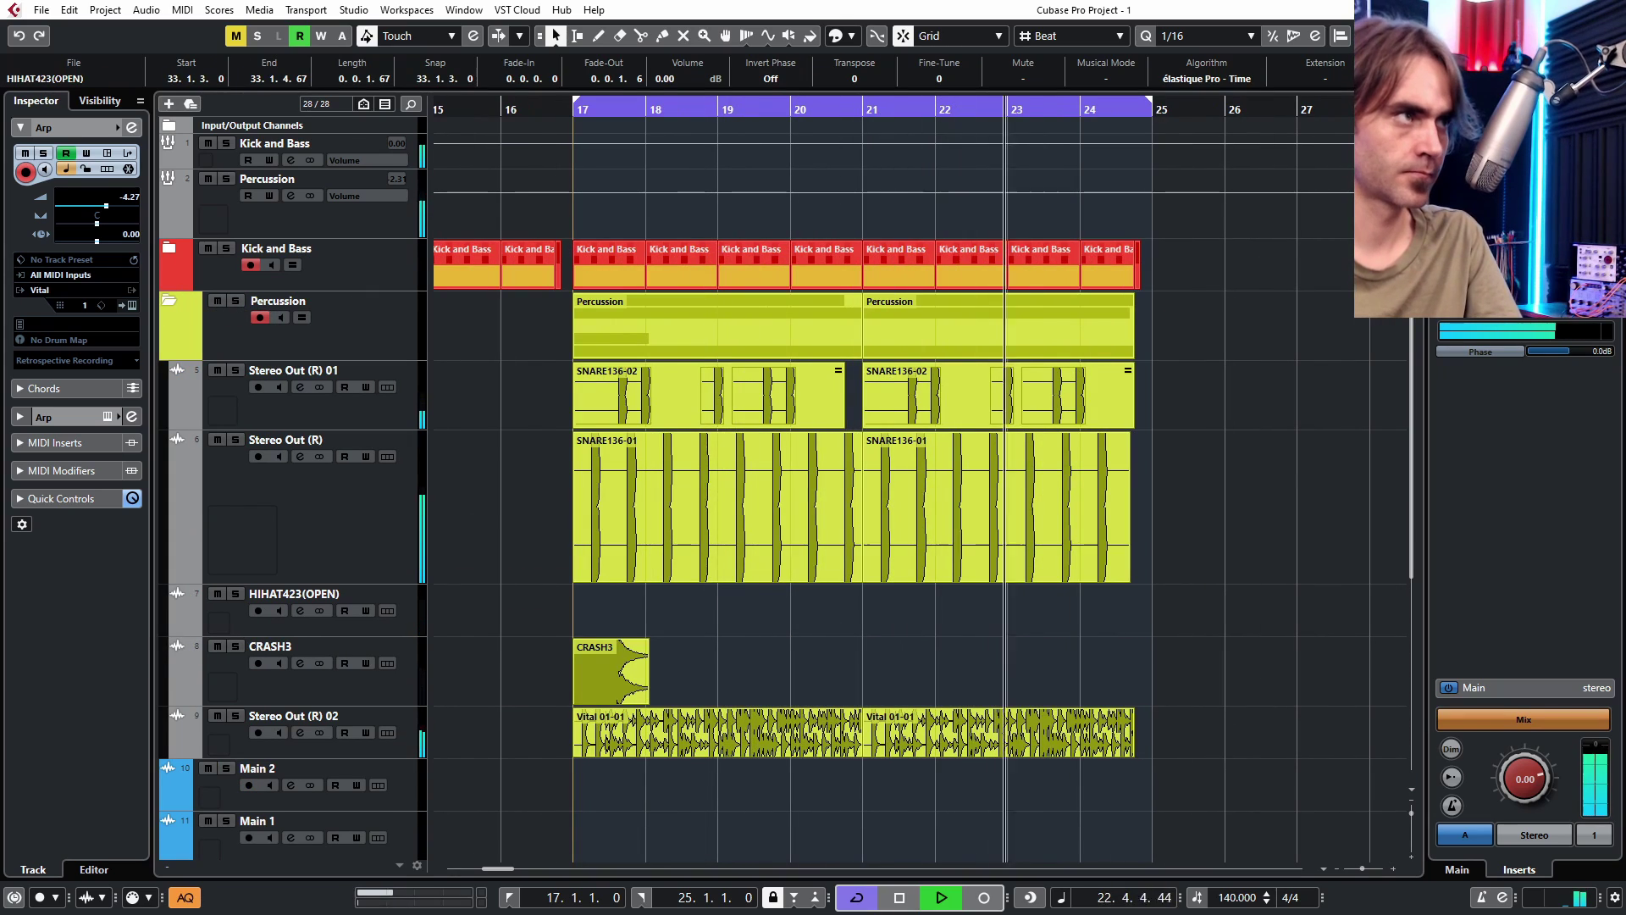
# - Add the HIHAT120(CLSD) closed hi-hat sample as a new track inside the Percussion folder
pyautogui.scroll(-5, 593, 803)
pyautogui.click(512, 450)
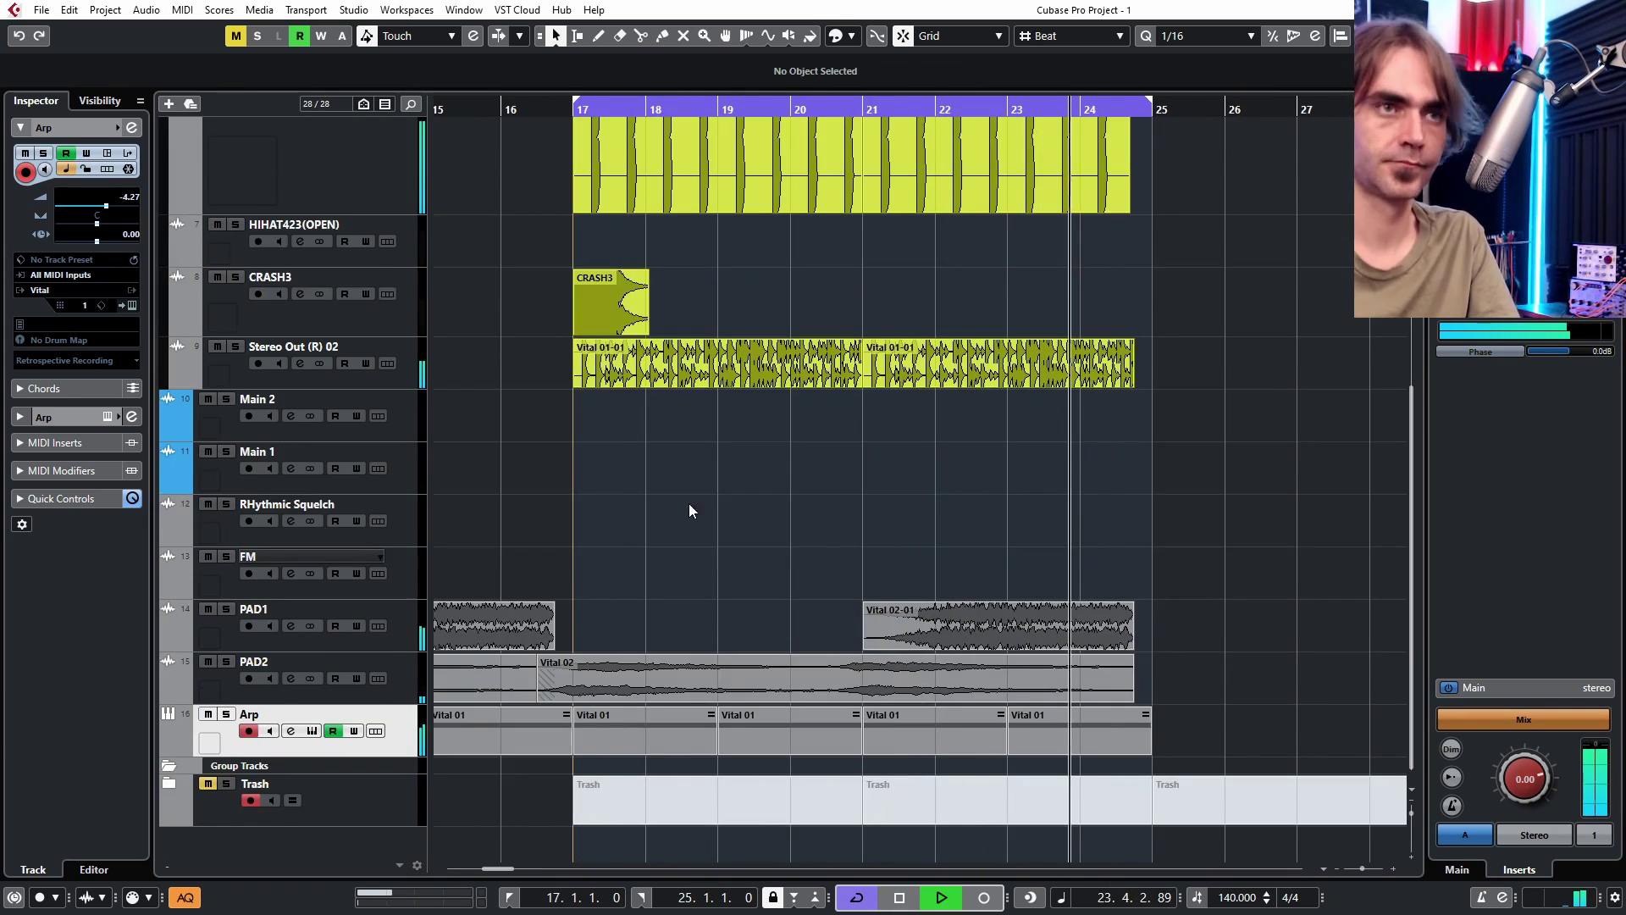
pyautogui.moveTo(512, 451); pyautogui.dragTo(576, 801)
pyautogui.moveTo(407, 818); pyautogui.dragTo(372, 162)
pyautogui.scroll(6, 577, 191)
# - Switch the grid type to Use Quantize and set the HIHAT120(CLSD) track's volume to -12 dB
pyautogui.click(1072, 37)
pyautogui.moveTo(567, 191); pyautogui.dragTo(604, 190)
pyautogui.moveTo(119, 206); pyautogui.dragTo(90, 206)
# - Place the HIHAT120(CLSD) hits and repeat them across bars 17 to 25
pyautogui.scroll(4, 712, 191)
pyautogui.moveTo(627, 487); pyautogui.dragTo(687, 487)
pyautogui.rightClick(630, 496)
pyautogui.click(687, 141)
pyautogui.scroll(-3, 847, 508)
pyautogui.moveTo(887, 509); pyautogui.dragTo(1097, 509)
# - Adjust the HIHAT120(CLSD) channel's equalizer with a slight cut in the upper frequencies and close its channel settings
pyautogui.click(299, 487)
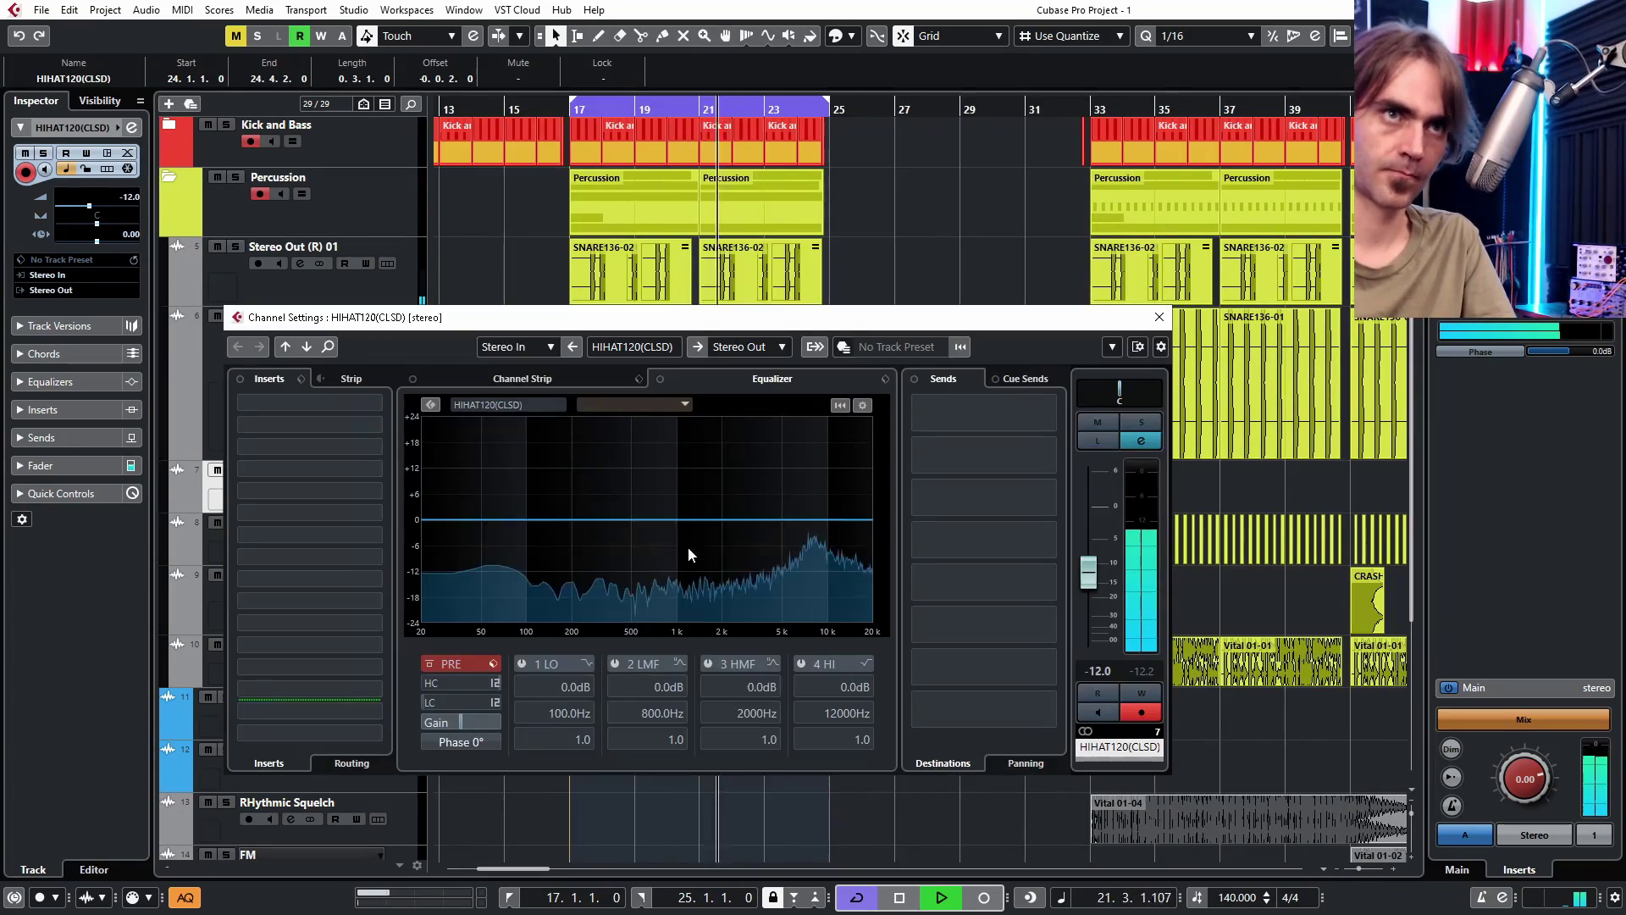
pyautogui.moveTo(733, 519); pyautogui.dragTo(802, 535)
pyautogui.click(522, 664)
pyautogui.click(1160, 317)
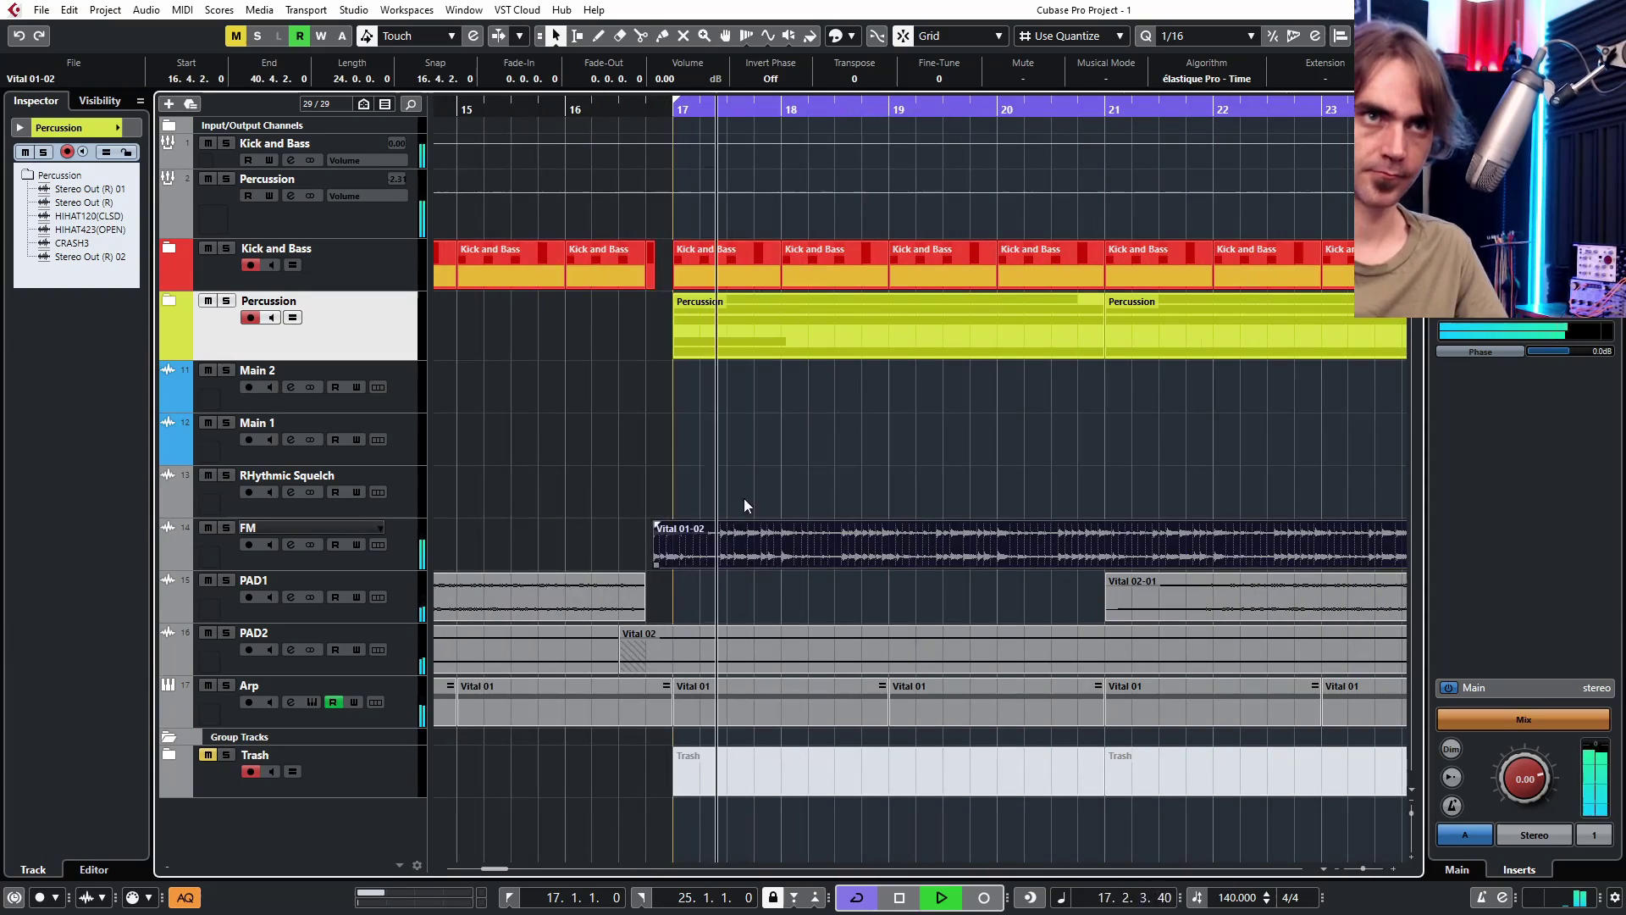
# - Duplicate the FM track and insert the ColourCopy(x64) effect on the FM (D) copy
pyautogui.moveTo(745, 506); pyautogui.dragTo(712, 556)
pyautogui.rightClick(419, 546)
pyautogui.click(475, 239)
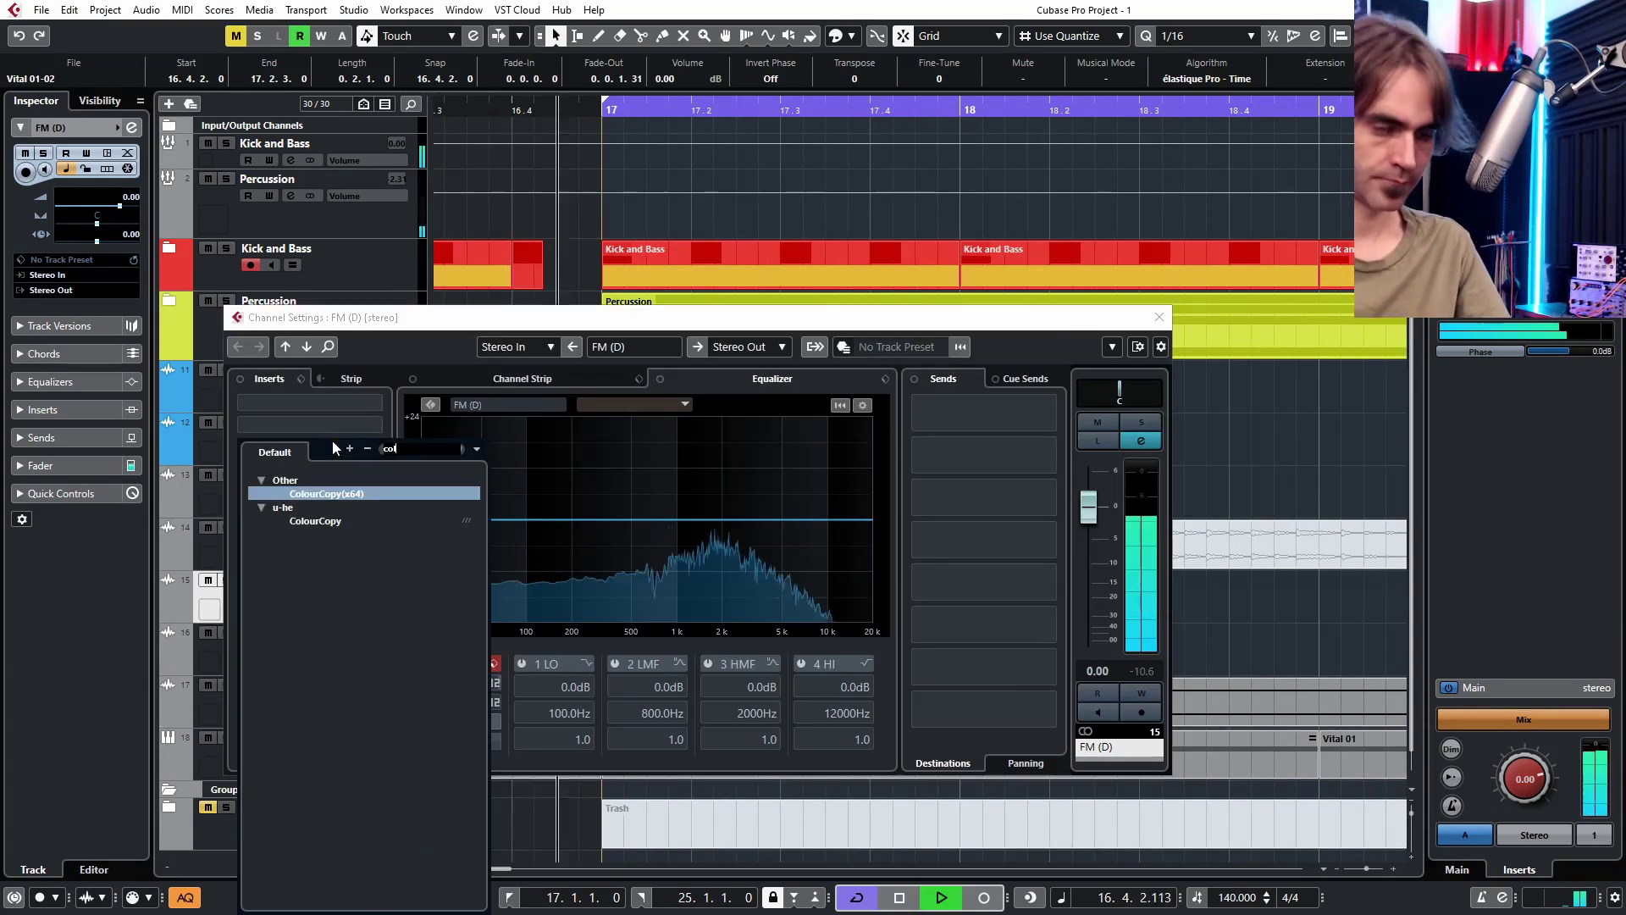
pyautogui.press('Return')
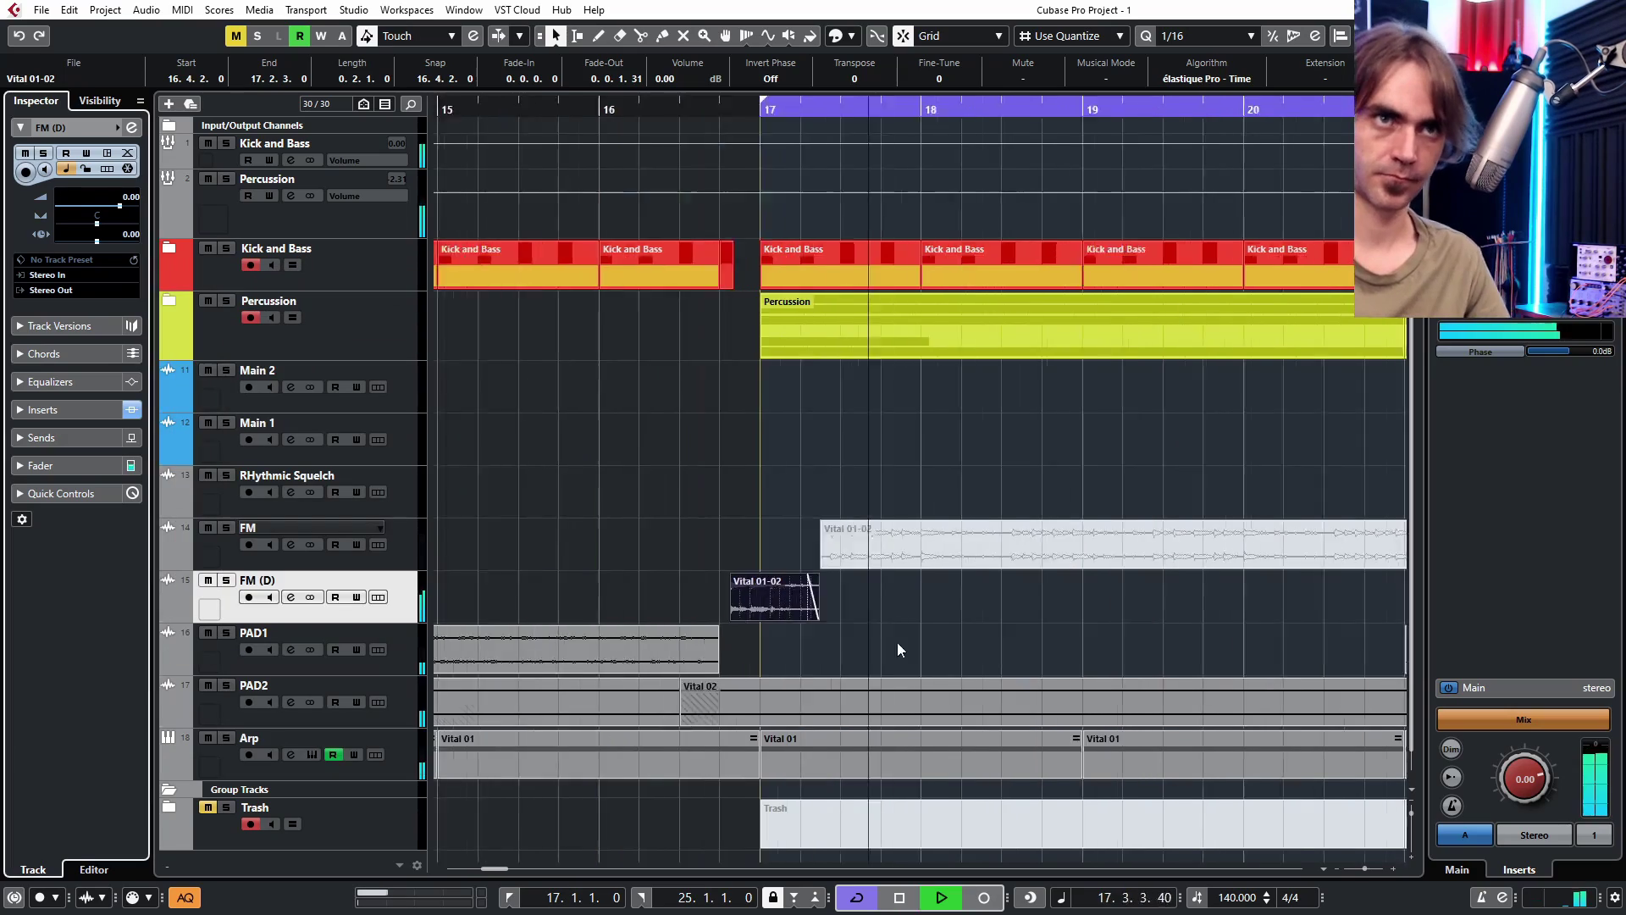
# - Split short phrases off the FM clip and move them down onto the FM (D) track
pyautogui.click(884, 559)
pyautogui.click(885, 559)
pyautogui.moveTo(747, 566); pyautogui.dragTo(1053, 557)
pyautogui.click(641, 36)
pyautogui.click(819, 551)
pyautogui.moveTo(760, 538); pyautogui.dragTo(747, 619)
pyautogui.scroll(4, 723, 603)
pyautogui.scroll(-4, 932, 598)
pyautogui.moveTo(974, 542); pyautogui.dragTo(990, 618)
# - Try to split a phrase on the FM (D) track and place the piece further along
pyautogui.scroll(-5, 890, 603)
pyautogui.press('3')
pyautogui.click(978, 600)
pyautogui.press('1')
pyautogui.scroll(-6, 978, 599)
pyautogui.moveTo(724, 600); pyautogui.dragTo(1081, 599)
pyautogui.scroll(2, 959, 614)
pyautogui.hotkey('ctrl', 'z')
pyautogui.hotkey('ctrl', 'z')
# - Trim the FM (D) phrase by splitting off and deleting the excess, and place a further short snippet along the track
pyautogui.scroll(5, 735, 598)
pyautogui.press('3')
pyautogui.click(677, 595)
pyautogui.press('Delete')
pyautogui.scroll(-3, 726, 597)
pyautogui.scroll(3, 629, 596)
pyautogui.moveTo(763, 566); pyautogui.dragTo(1065, 596)
pyautogui.click(1266, 598)
pyautogui.press('Delete')
# - Move another FM phrase onto the FM (D) track and repeat the snippets further along
pyautogui.scroll(-3, 1101, 542)
pyautogui.moveTo(1173, 547); pyautogui.dragTo(733, 617)
pyautogui.scroll(4, 941, 598)
pyautogui.click(493, 598)
pyautogui.scroll(-4, 593, 603)
pyautogui.moveTo(564, 608); pyautogui.dragTo(1038, 608)
# - Set the grid to Beat and copy the kick, percussion, FM (D), pad and Arp clips of bars 17 to 25 into bars 25 to 33
pyautogui.scroll(-5, 847, 542)
pyautogui.click(1071, 37)
pyautogui.click(1054, 76)
pyautogui.moveTo(881, 210); pyautogui.dragTo(746, 331)
pyautogui.moveTo(754, 262); pyautogui.dragTo(895, 263)
pyautogui.moveTo(886, 642); pyautogui.dragTo(762, 758)
pyautogui.moveTo(847, 703); pyautogui.dragTo(988, 703)
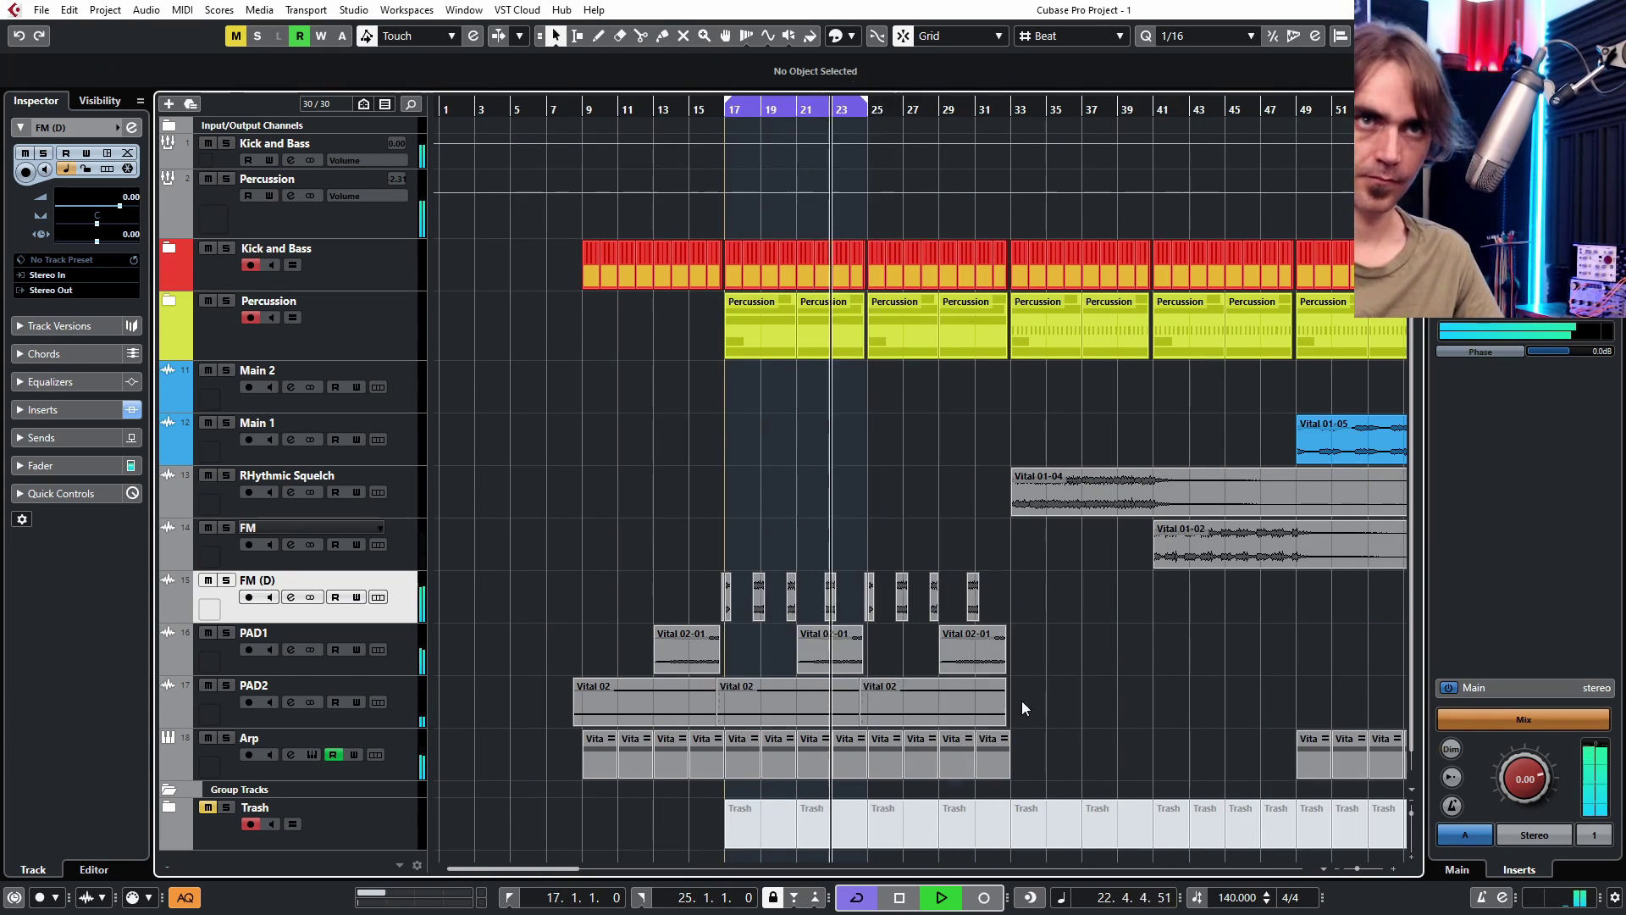
# - Set the loop to bars 25 to 33
pyautogui.moveTo(867, 101); pyautogui.dragTo(1009, 100)
pyautogui.hscroll(4, 980, 625)
pyautogui.moveTo(868, 504); pyautogui.dragTo(656, 511)
pyautogui.moveTo(788, 563); pyautogui.dragTo(622, 602)
pyautogui.press('Delete')
pyautogui.hotkey('ctrl', 'z')
pyautogui.moveTo(649, 503); pyautogui.dragTo(861, 500)
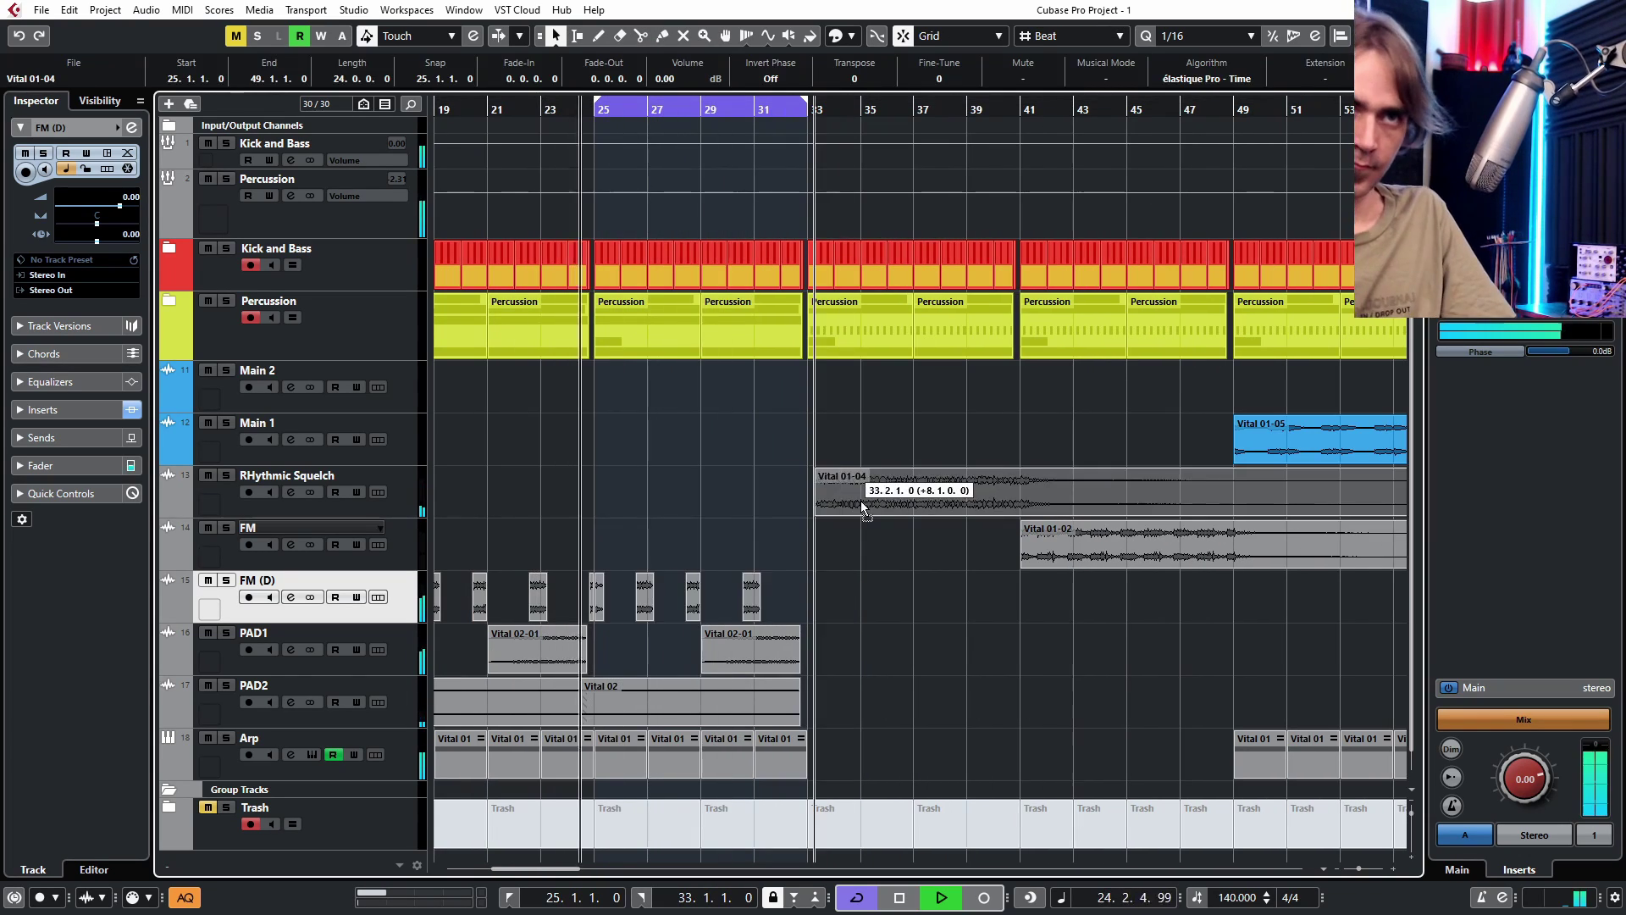
# - Insert the Snap Heap effect on the Kick and Bass group channel and add an effect module to it
pyautogui.click(275, 144)
pyautogui.click(132, 128)
pyautogui.click(310, 424)
pyautogui.write('snap')
pyautogui.press('Return')
pyautogui.click(584, 436)
pyautogui.click(813, 576)
pyautogui.click(623, 512)
# - Assign Macro 1 and Macro 2 of the Kick and Bass effect to its parameters, adjust their ranges and close the effect and channel windows
pyautogui.moveTo(645, 839); pyautogui.dragTo(646, 898)
pyautogui.moveTo(543, 223); pyautogui.dragTo(537, 571)
pyautogui.click(744, 224)
pyautogui.moveTo(644, 851); pyautogui.dragTo(644, 720)
pyautogui.moveTo(542, 202); pyautogui.dragTo(542, 93)
pyautogui.moveTo(744, 201); pyautogui.dragTo(744, 322)
pyautogui.moveTo(542, 201); pyautogui.dragTo(543, 152)
pyautogui.click(573, 58)
pyautogui.moveTo(743, 202); pyautogui.dragTo(744, 102)
pyautogui.click(1337, 35)
pyautogui.scroll(5, 627, 212)
pyautogui.click(1158, 318)
# - Draw Kick and Bass automation that raises Macro 2 to 100% at bar 25 and starts a gradual Macro 1 rise from there
pyautogui.moveTo(510, 172); pyautogui.dragTo(646, 146)
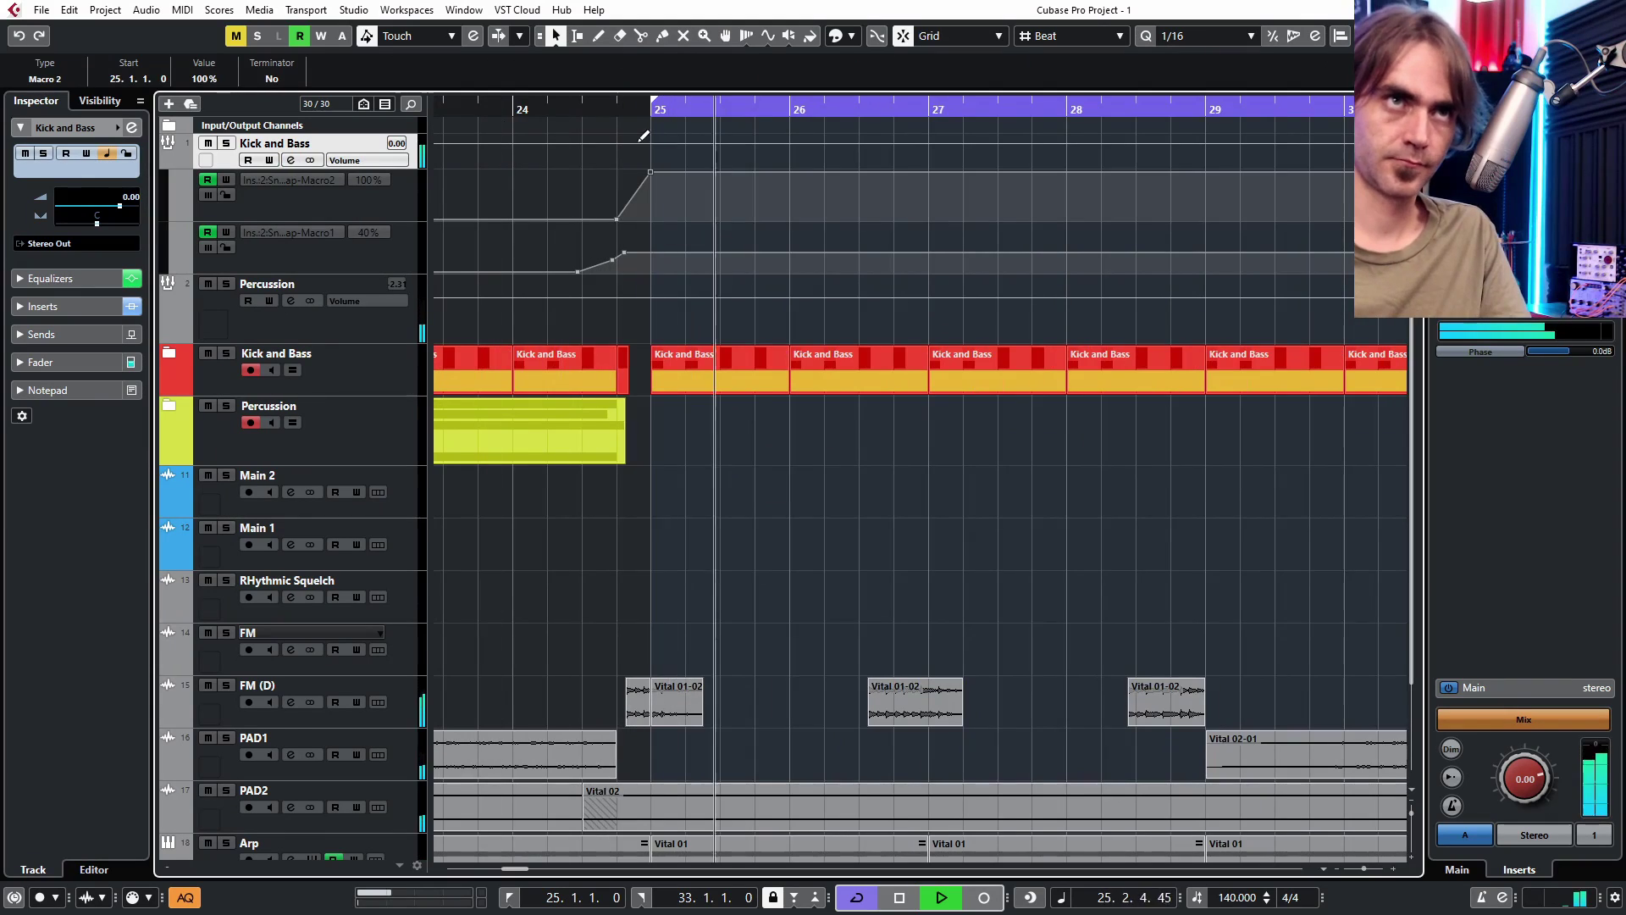
pyautogui.moveTo(547, 219); pyautogui.dragTo(641, 265)
pyautogui.scroll(3, 634, 254)
pyautogui.moveTo(654, 196); pyautogui.dragTo(711, 272)
pyautogui.scroll(-6, 627, 280)
pyautogui.scroll(5, 1059, 343)
# - Set the grid to Use Quantize, hold Macro 2 at 100% until 32.4.2 and drop both macros to 0% just before bar 33
pyautogui.click(1071, 36)
pyautogui.click(1078, 96)
pyautogui.moveTo(1076, 270); pyautogui.dragTo(1118, 300)
pyautogui.scroll(-4, 1110, 213)
pyautogui.click(1080, 173)
pyautogui.moveTo(1112, 173); pyautogui.dragTo(1111, 246)
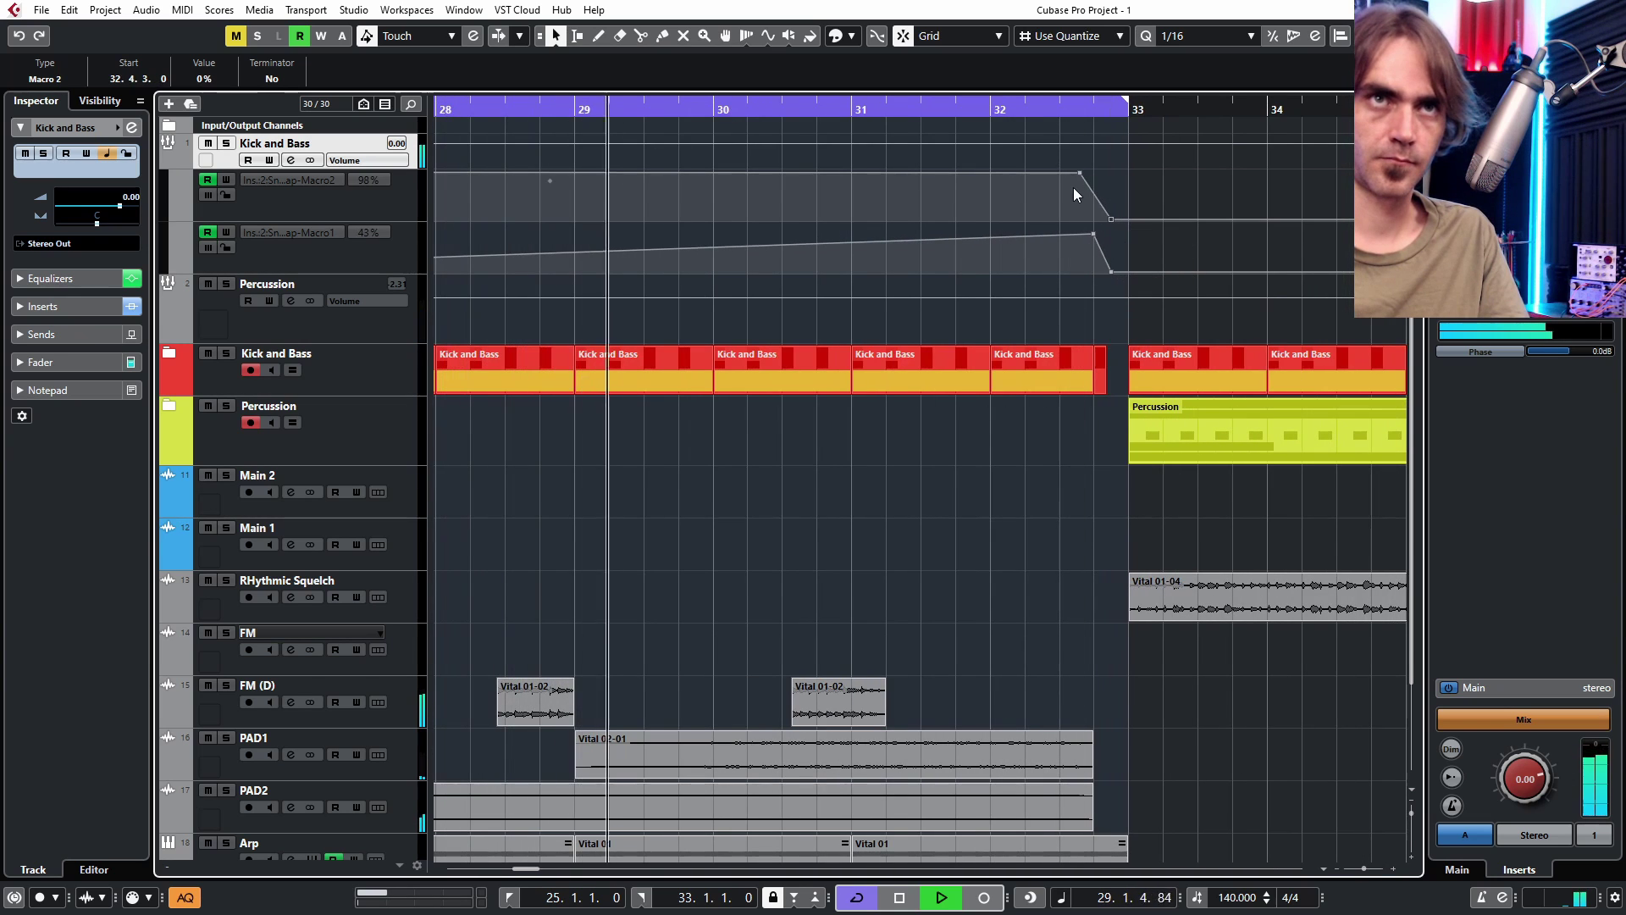
pyautogui.moveTo(1078, 175); pyautogui.dragTo(1102, 174)
pyautogui.scroll(-5, 1100, 161)
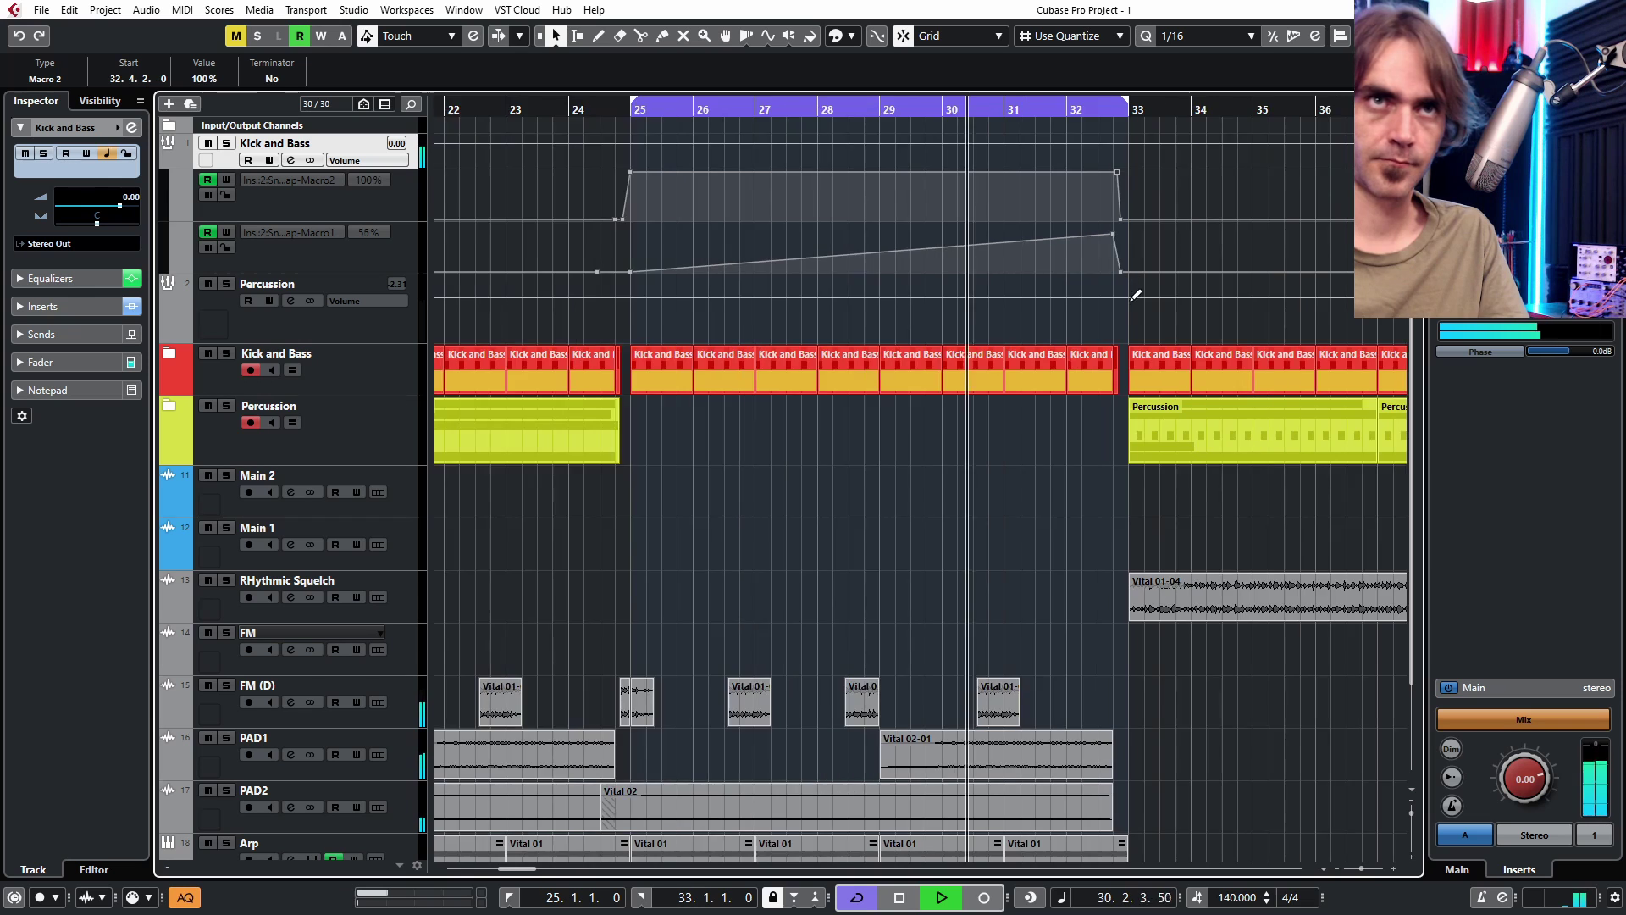
# - Switch off the loop so playback runs on past bar 33
pyautogui.hscroll(5, 964, 586)
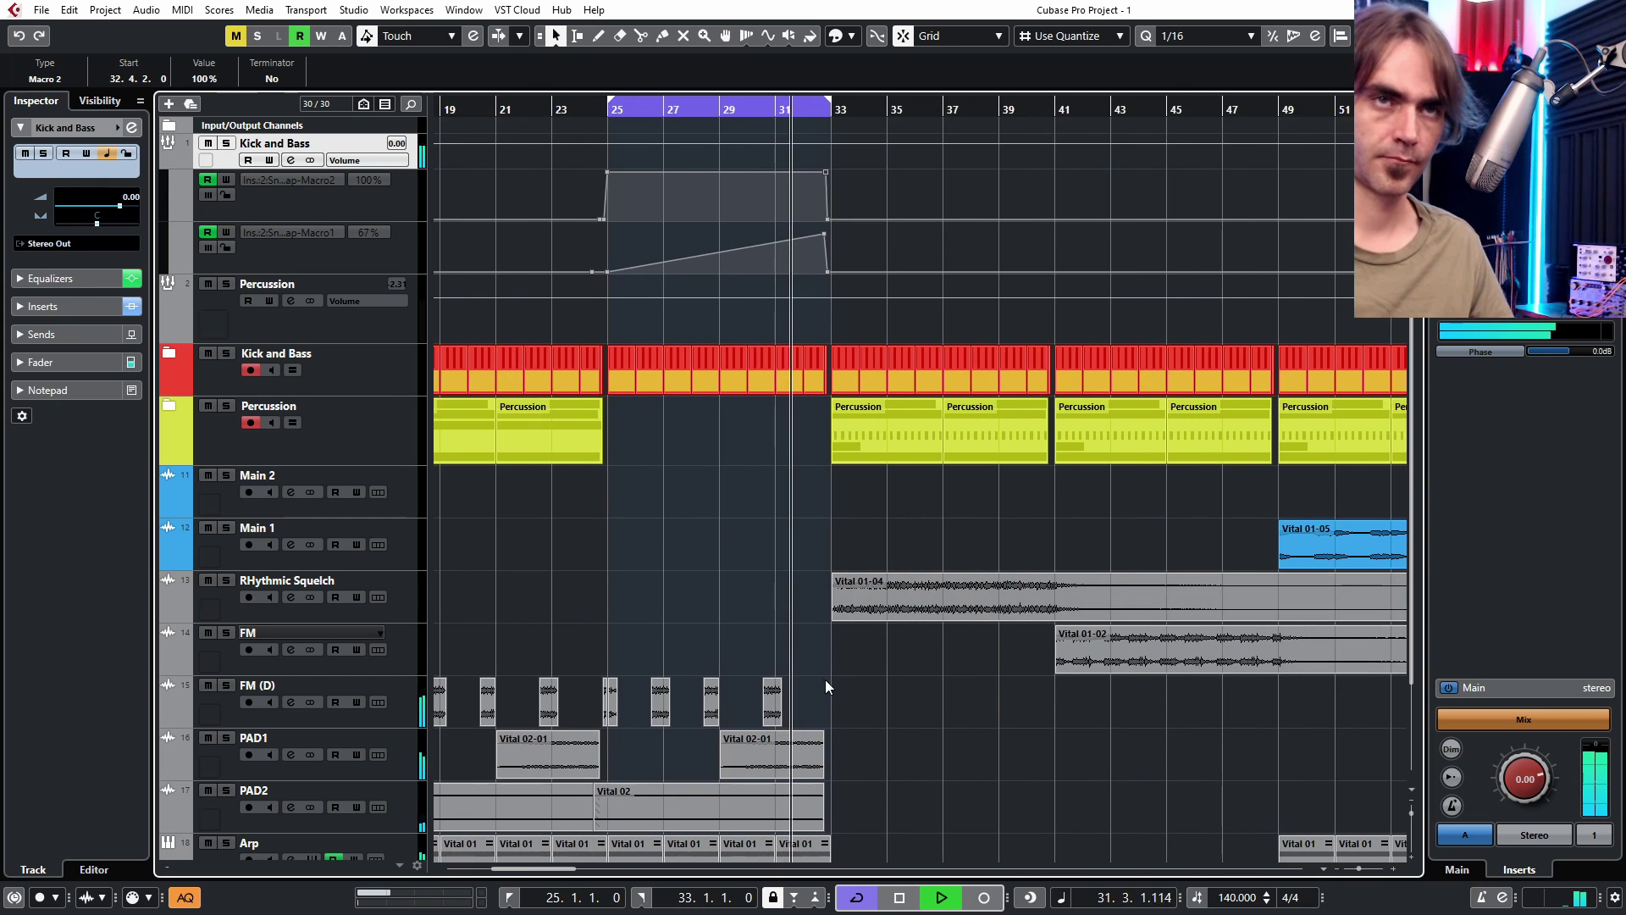
pyautogui.scroll(-3, 943, 644)
pyautogui.press('/')
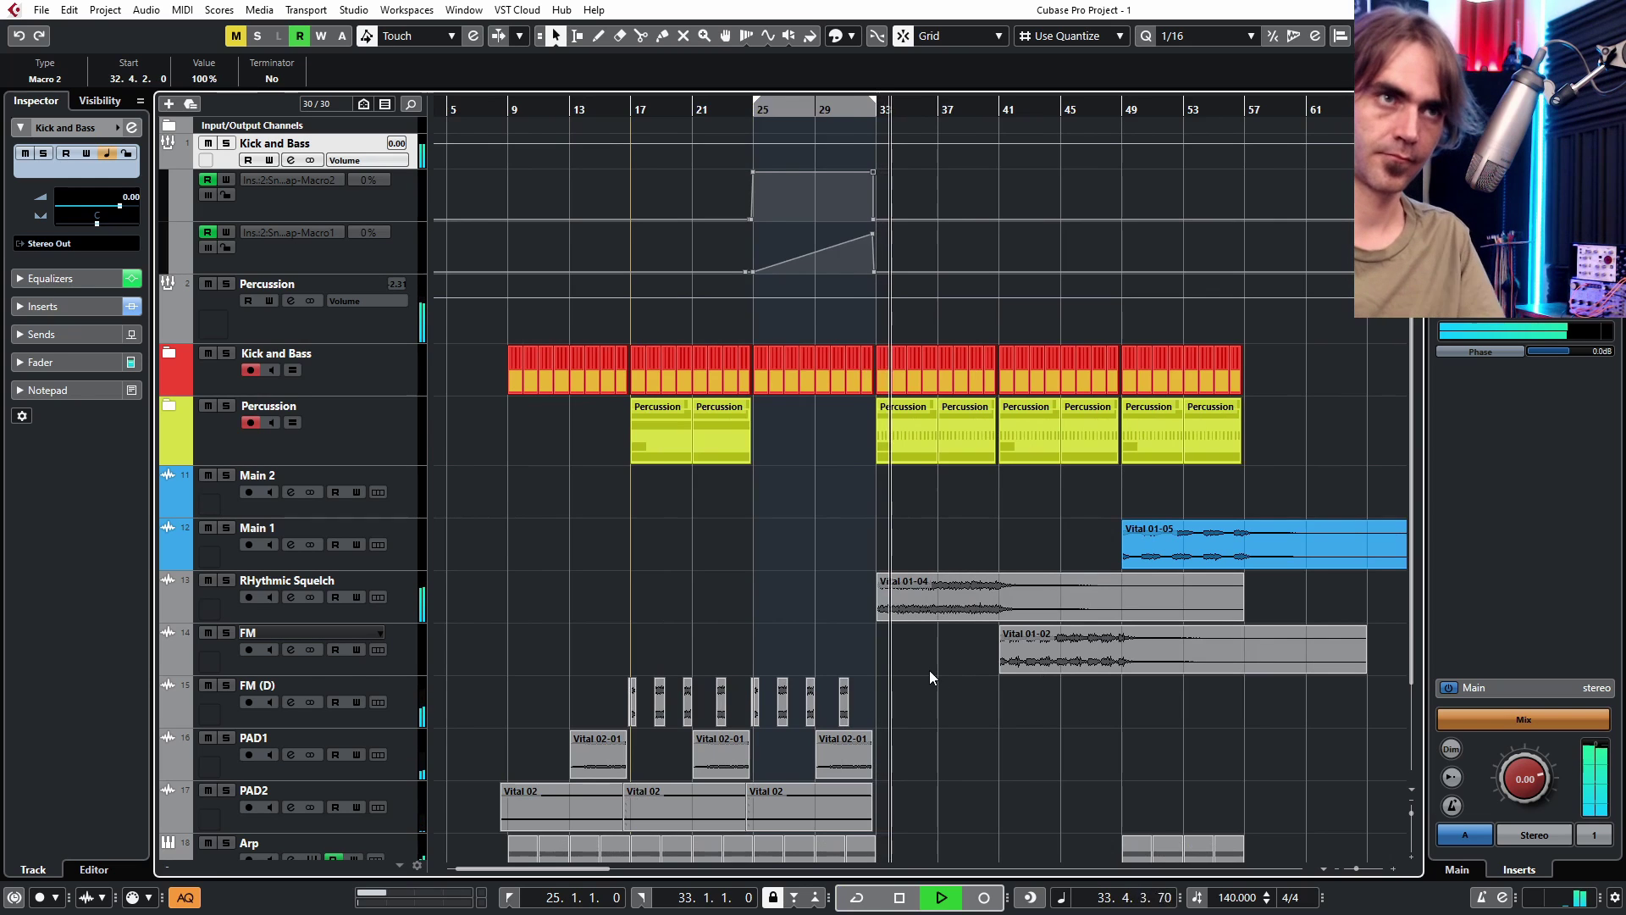
# - Equalize the RHythmic Squelch track with a 6.7 dB cut at about 237 Hz and a 24 dB low cut at about 147 Hz
pyautogui.click(396, 590)
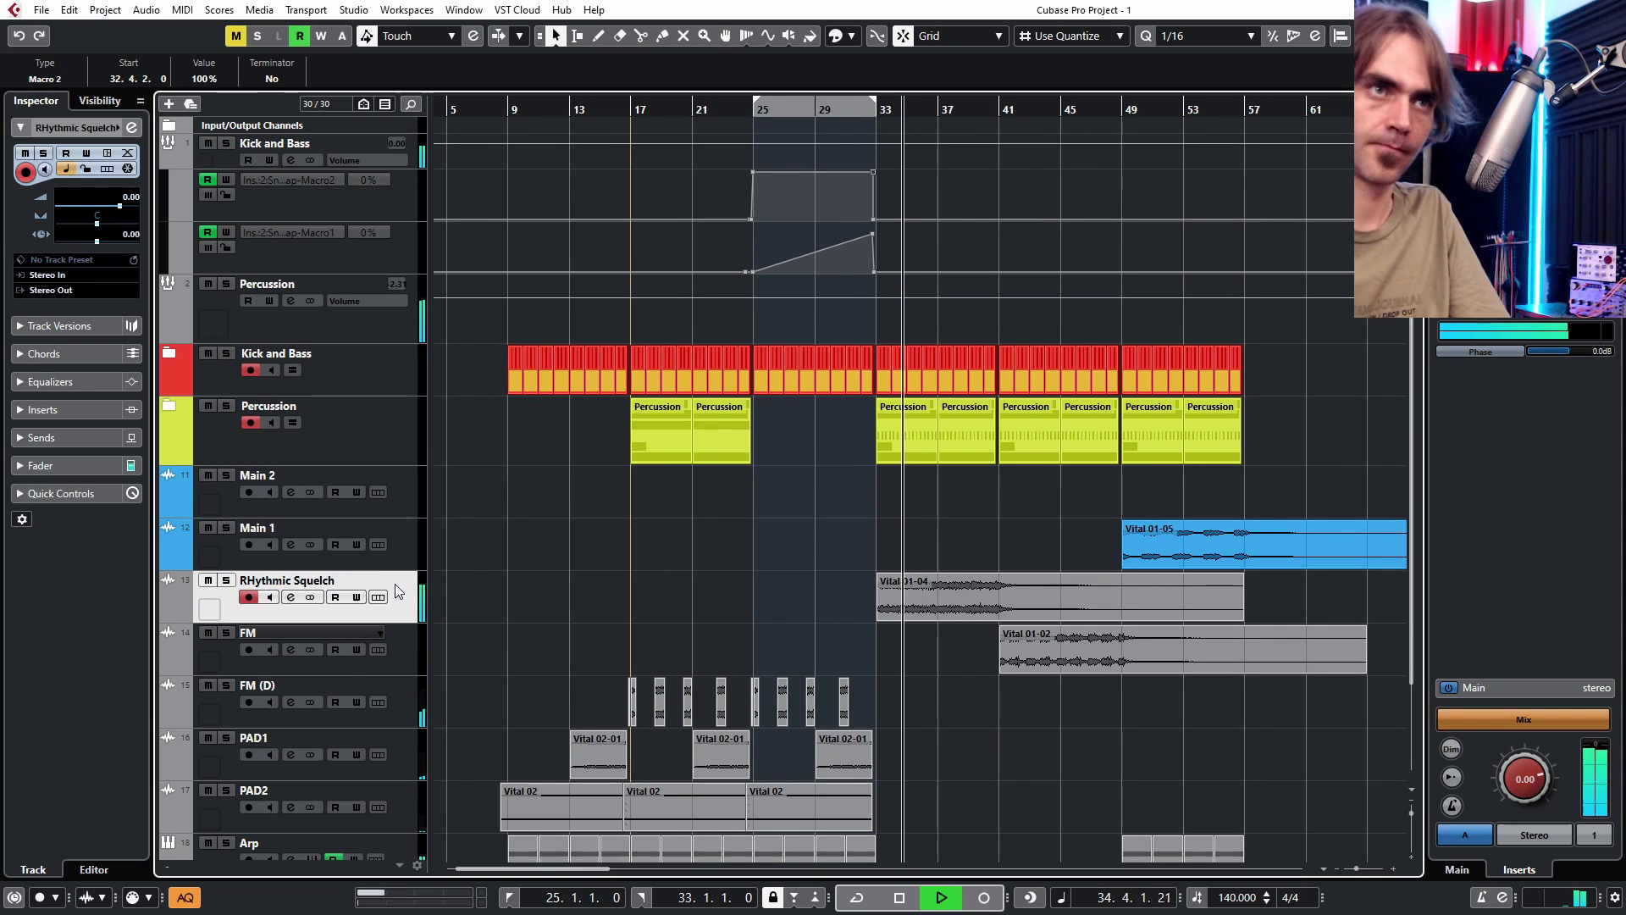
pyautogui.click(131, 132)
pyautogui.moveTo(563, 544); pyautogui.dragTo(583, 549)
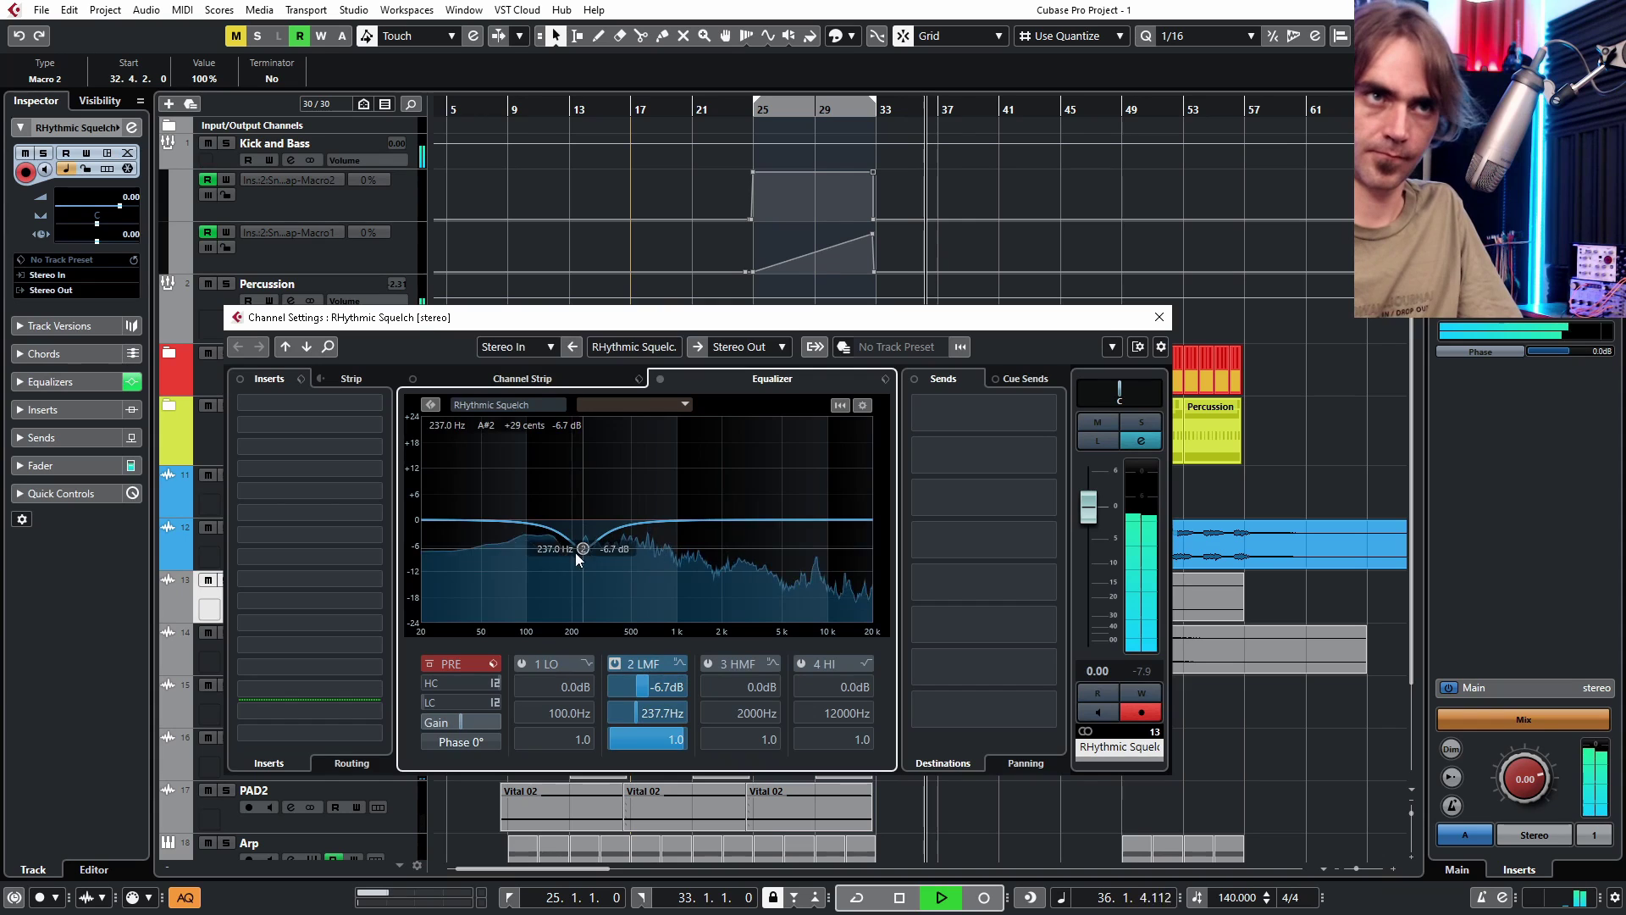
pyautogui.click(497, 700)
pyautogui.click(525, 750)
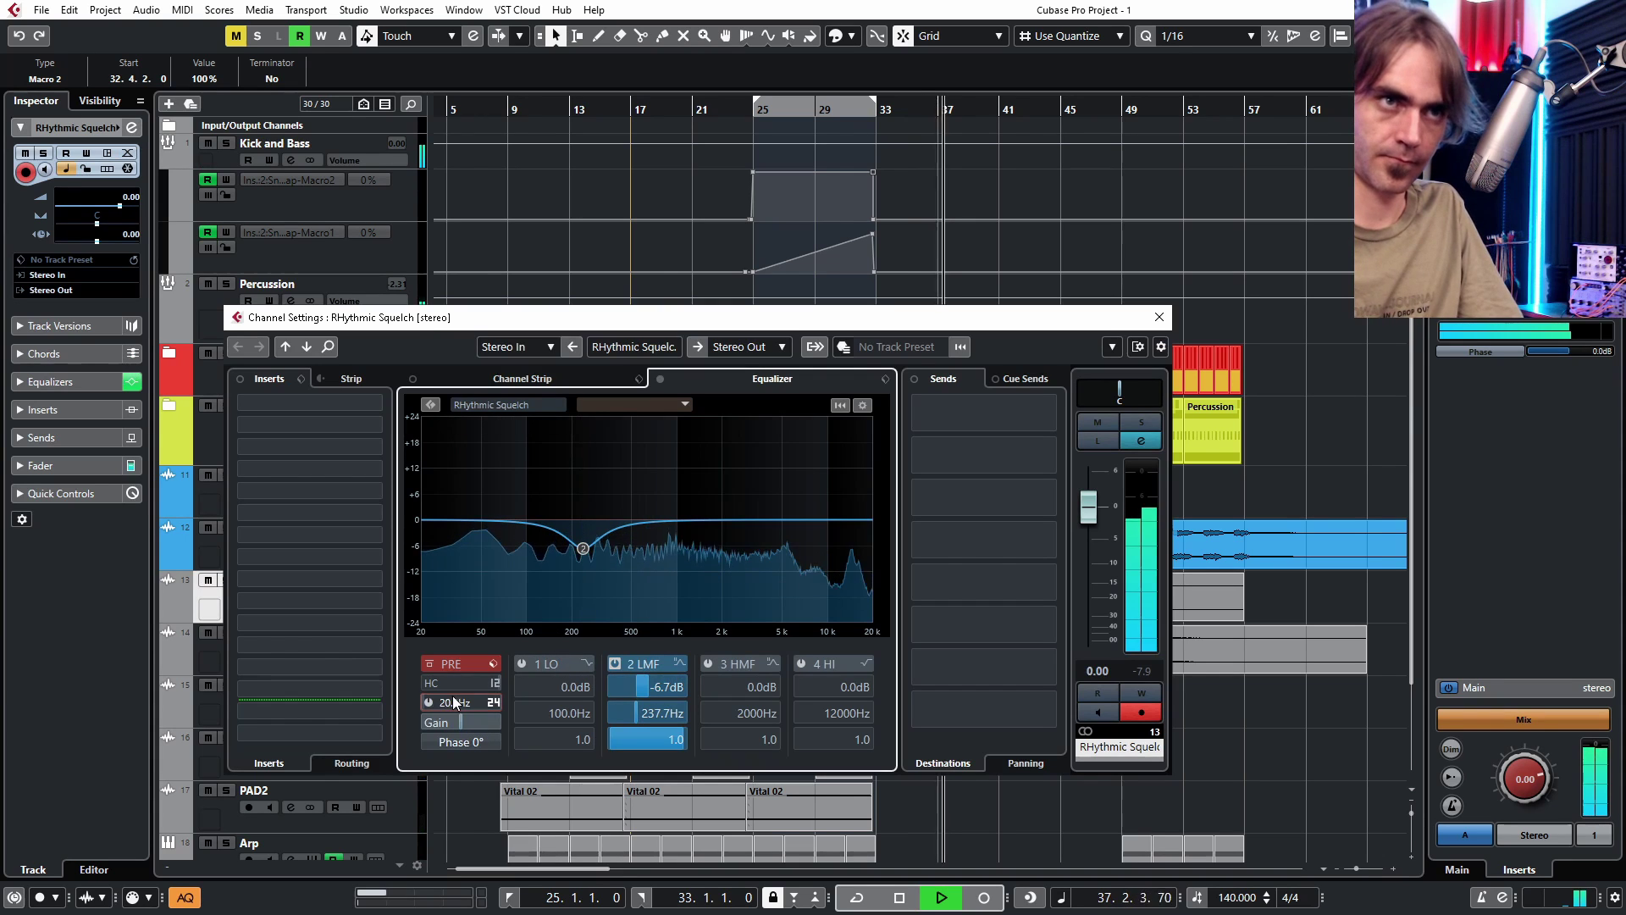
pyautogui.moveTo(437, 704); pyautogui.dragTo(532, 557)
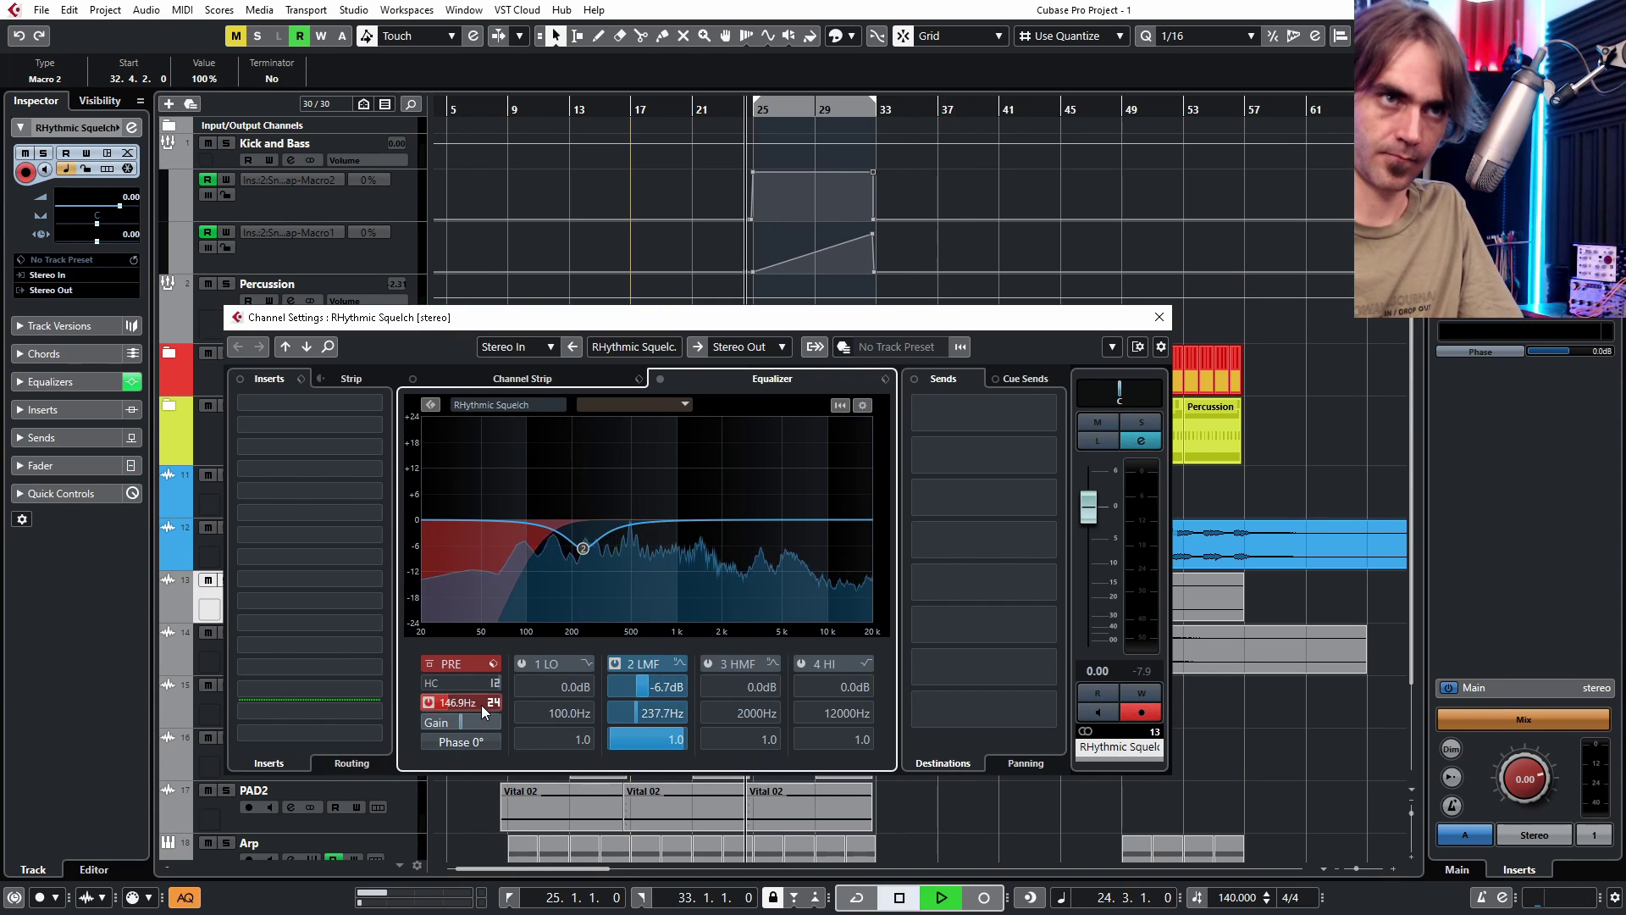
# - Raise the RHythmic Squelch low-cut frequency further and set the EQ's low band to High Pass I
pyautogui.scroll(5, 485, 703)
pyautogui.scroll(-2, 583, 547)
pyautogui.click(587, 664)
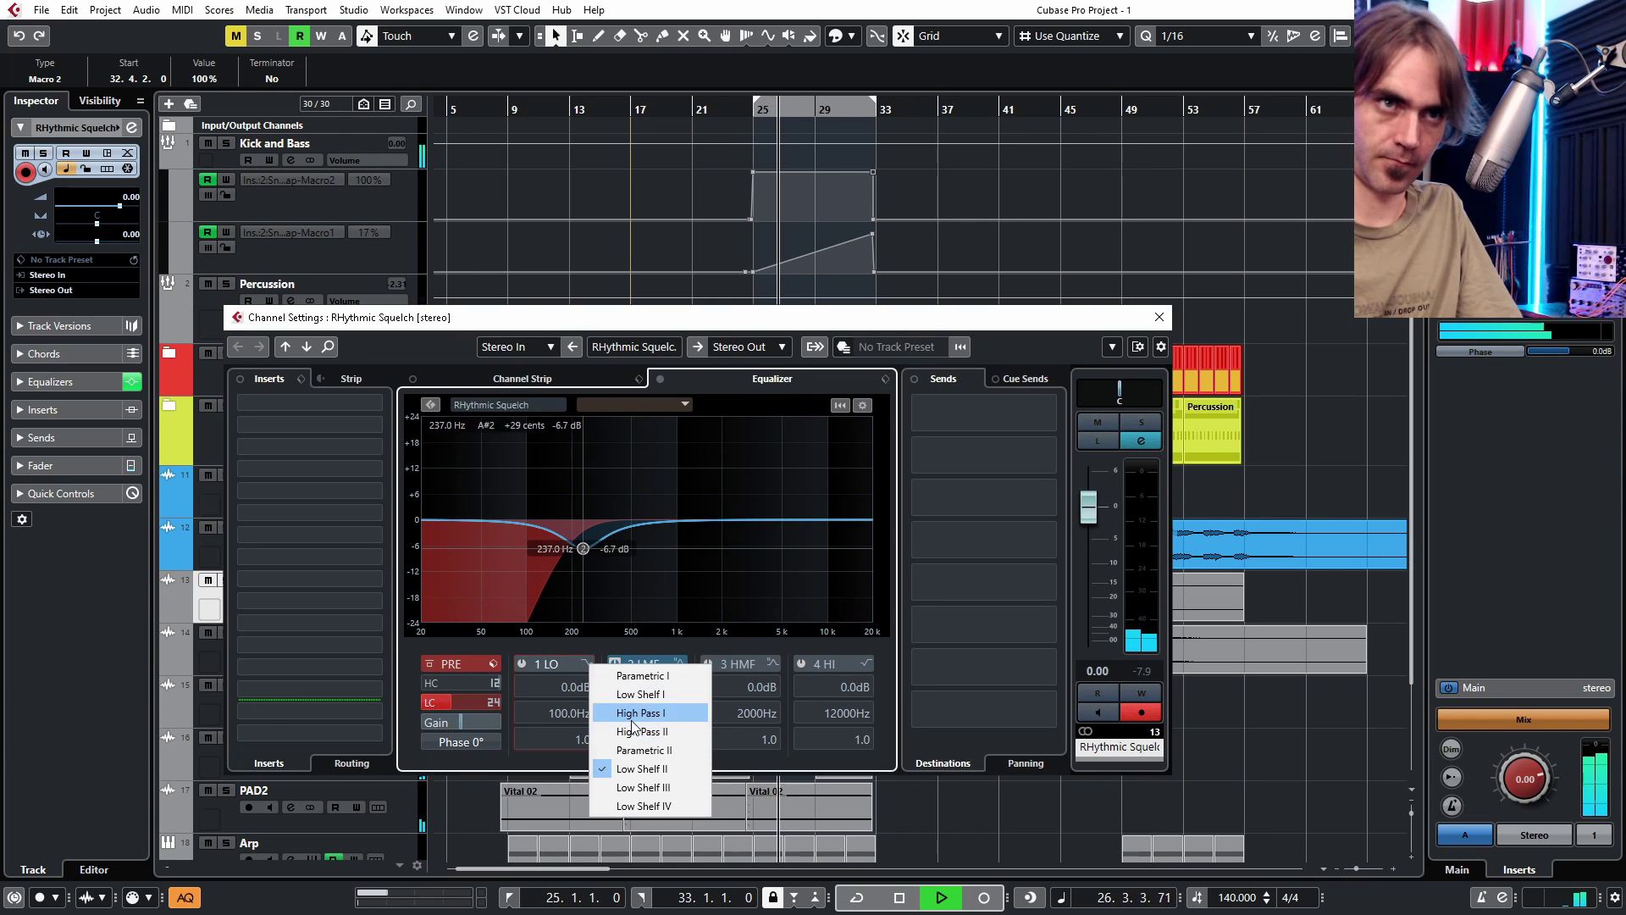
pyautogui.click(631, 719)
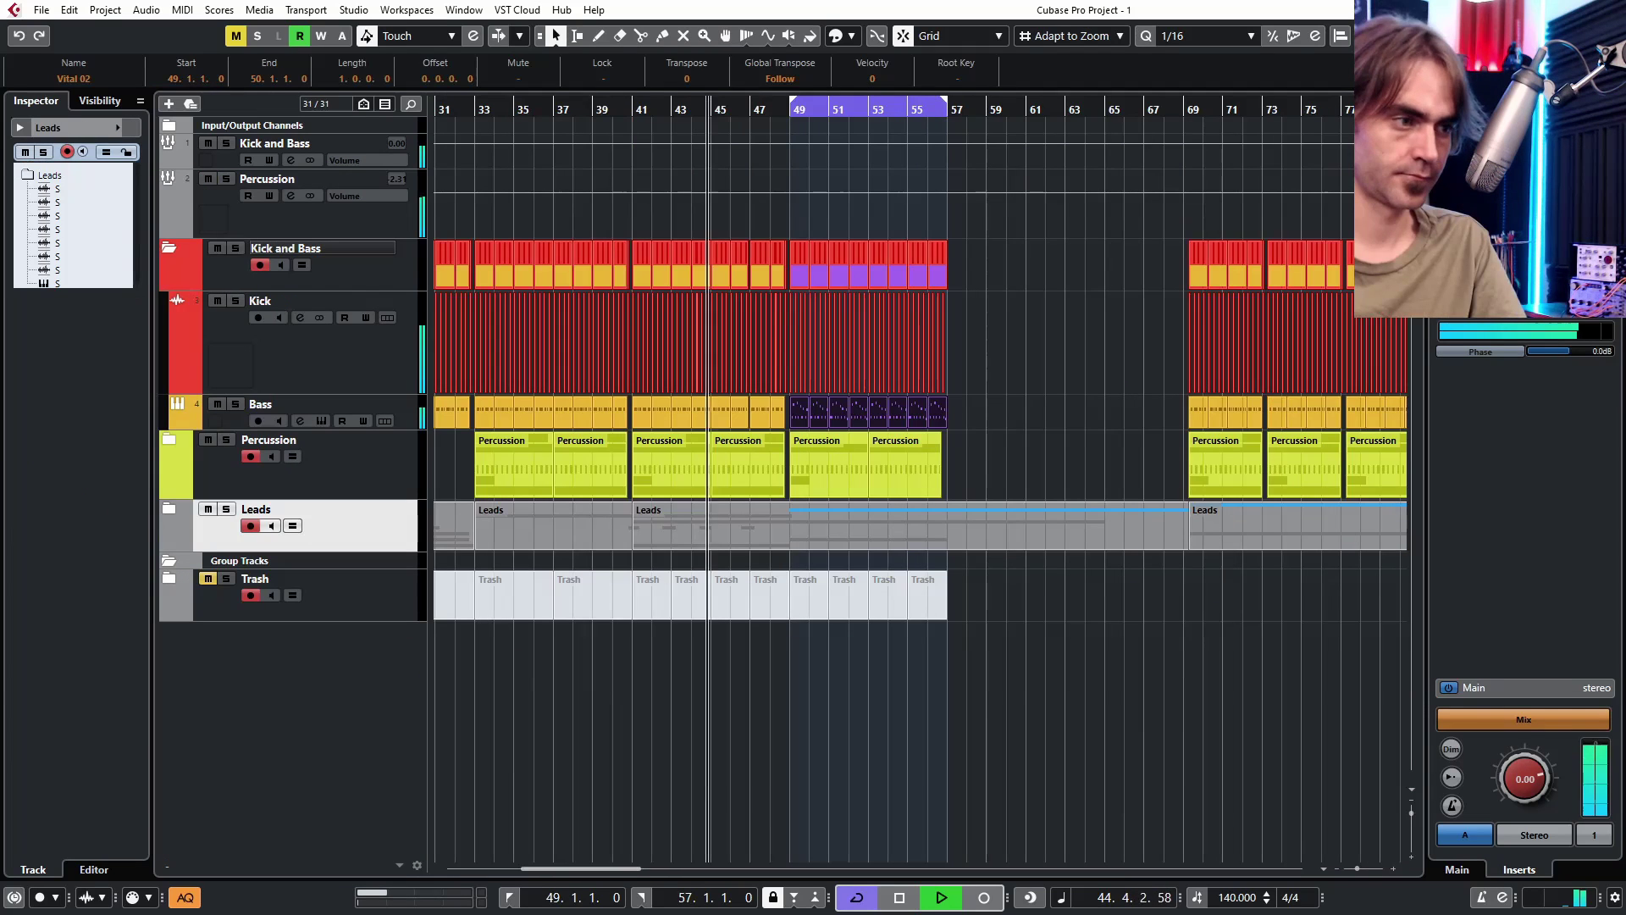
# - Collapse the Kick and Bass folder and expand the Leads folder to show its clips around bar 49
pyautogui.click(771, 631)
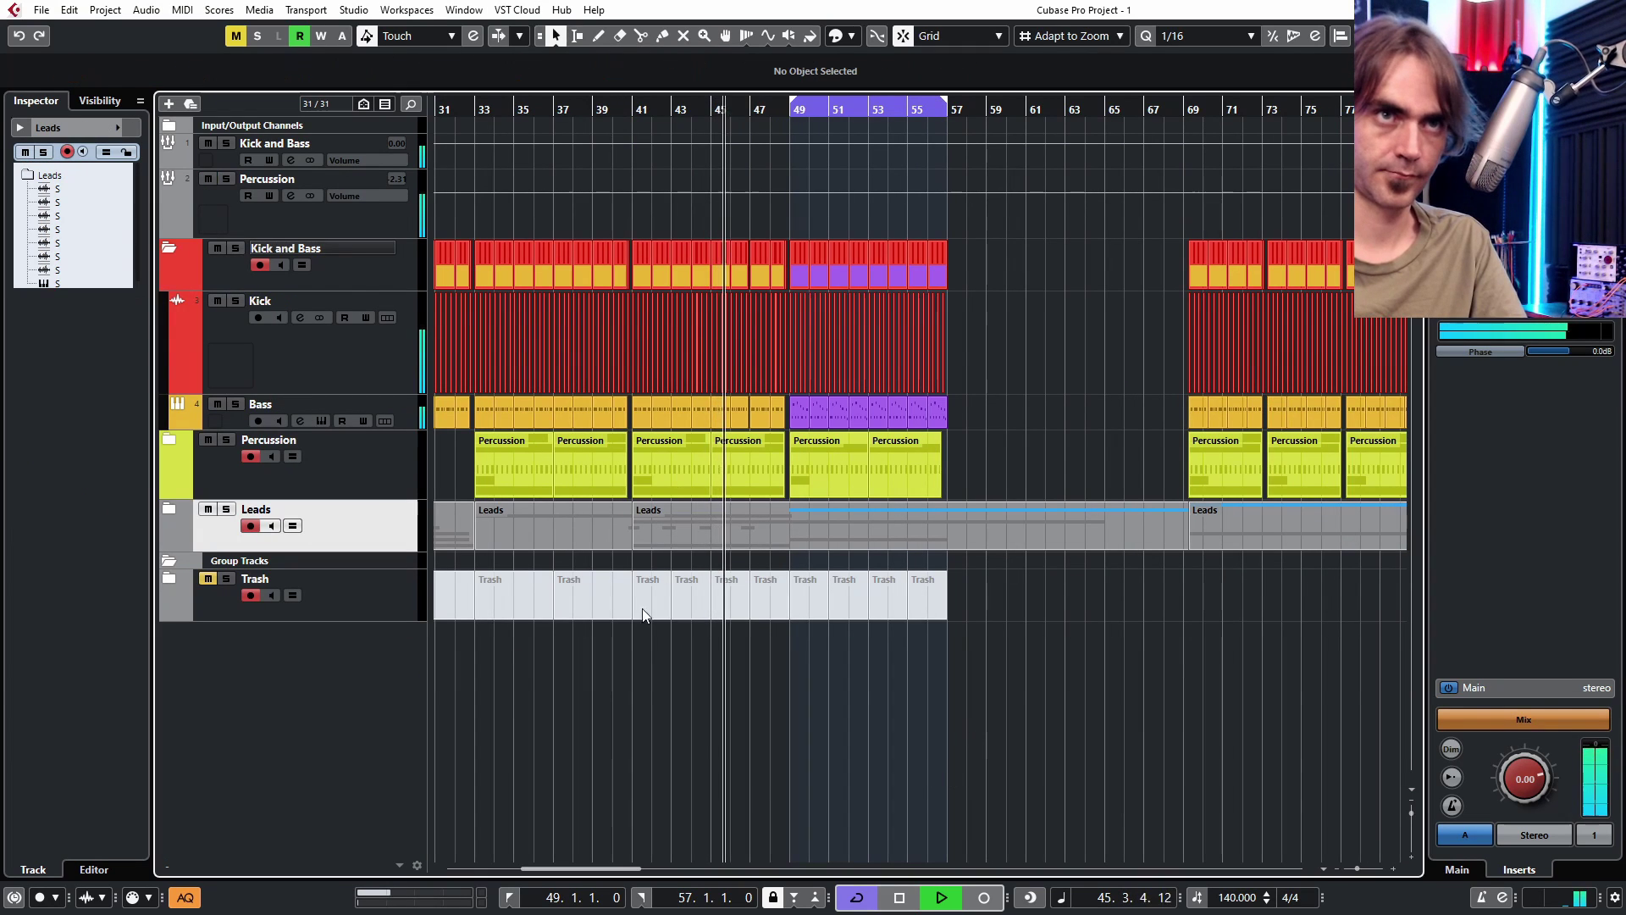
pyautogui.click(168, 248)
pyautogui.press('h')
pyautogui.press('h')
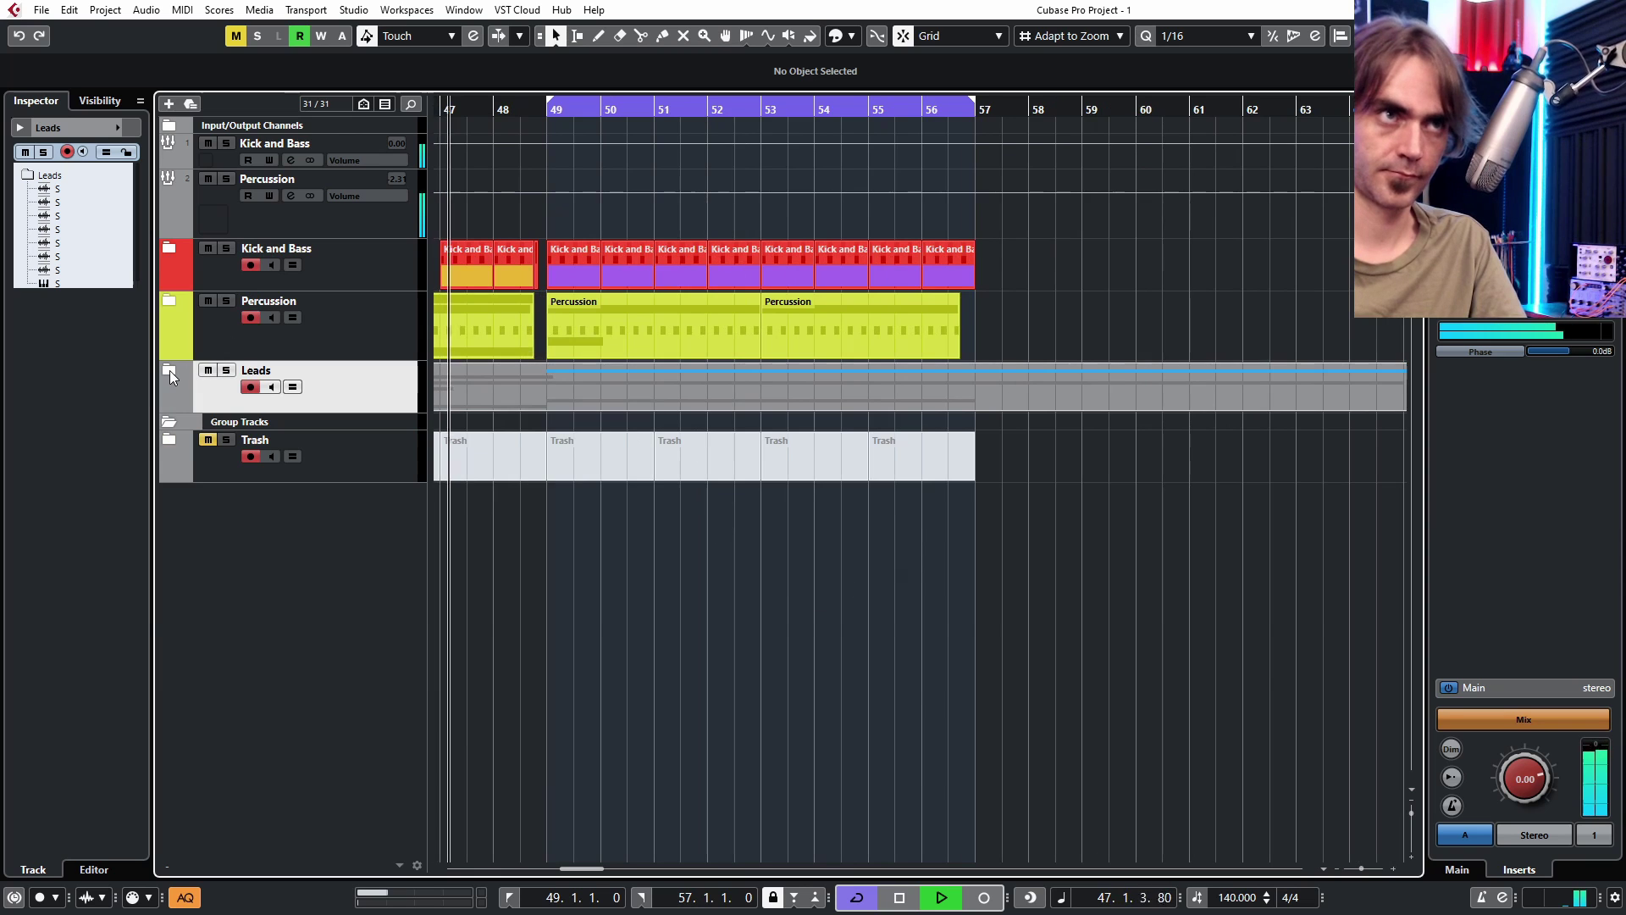
pyautogui.click(170, 370)
pyautogui.press('g')
pyautogui.press('h')
pyautogui.press('h')
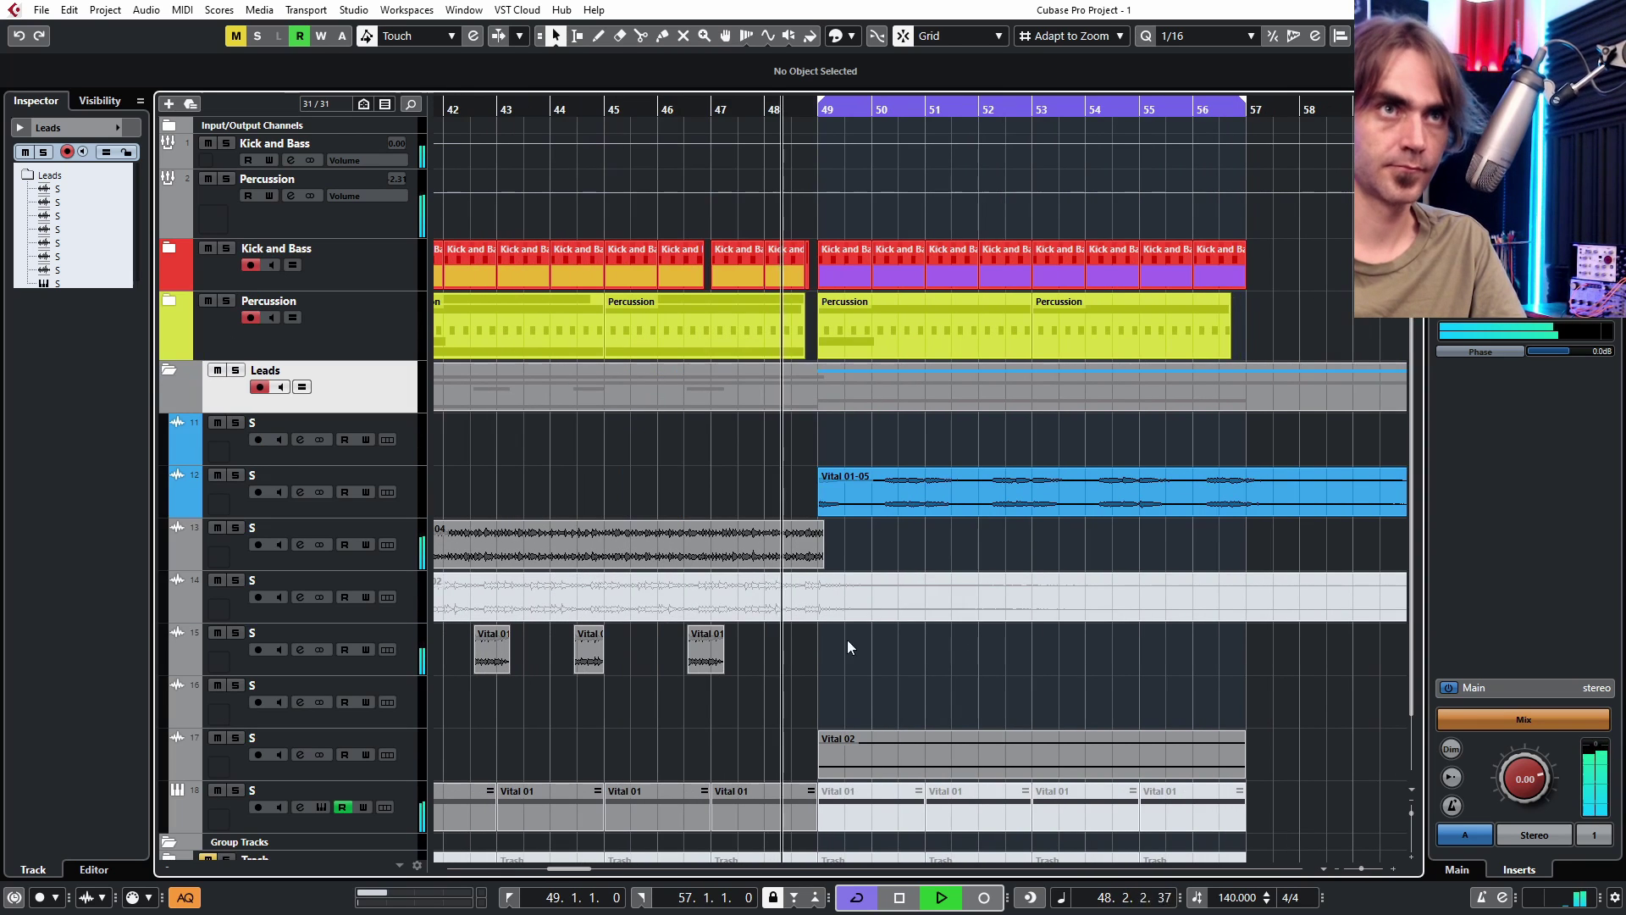
pyautogui.press('g')
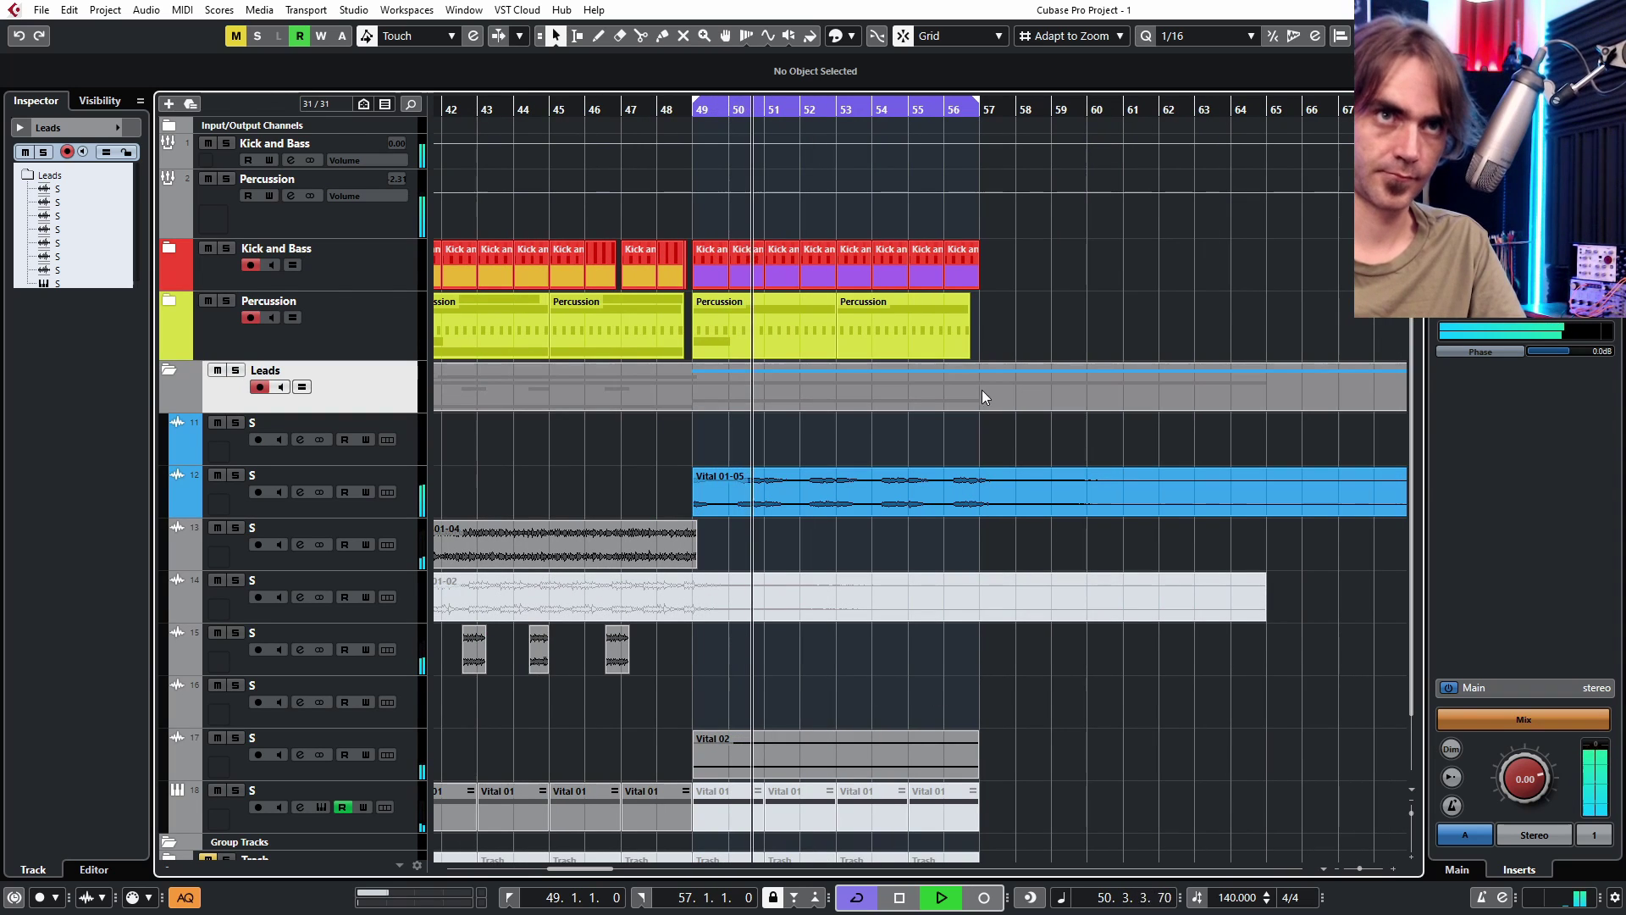
# - Split the blue Vital 01-05 clip at bar 58 and delete the part after it
pyautogui.click(641, 37)
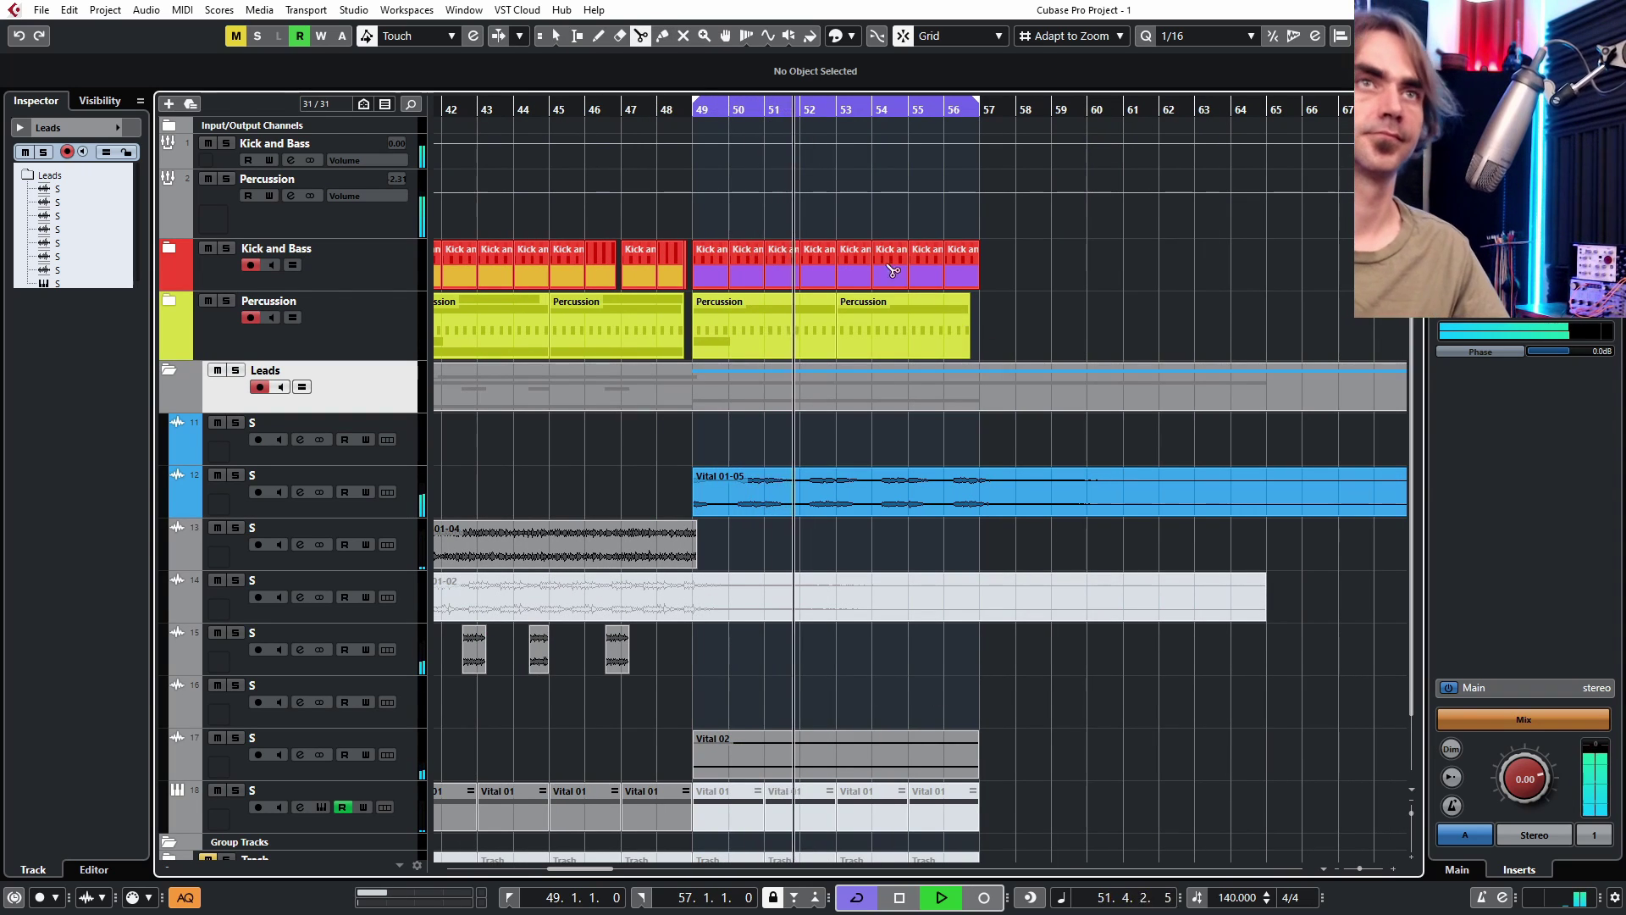
pyautogui.click(1020, 501)
pyautogui.press('1')
pyautogui.click(1079, 502)
pyautogui.press('Delete')
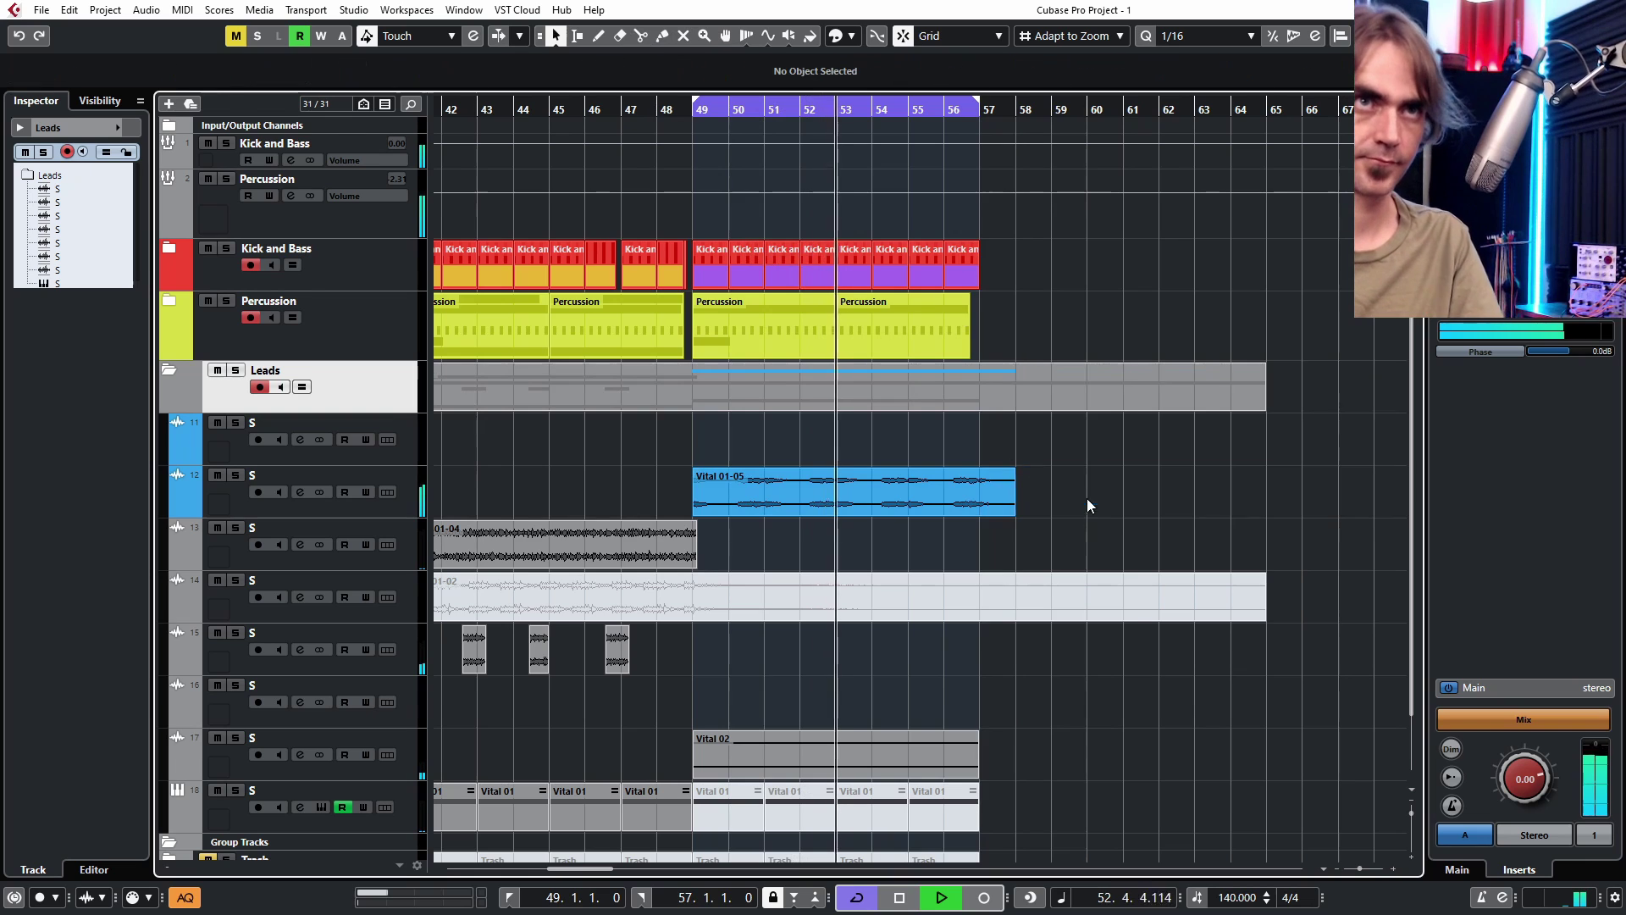
# - Collapse the Leads folder and stop playback
pyautogui.click(244, 512)
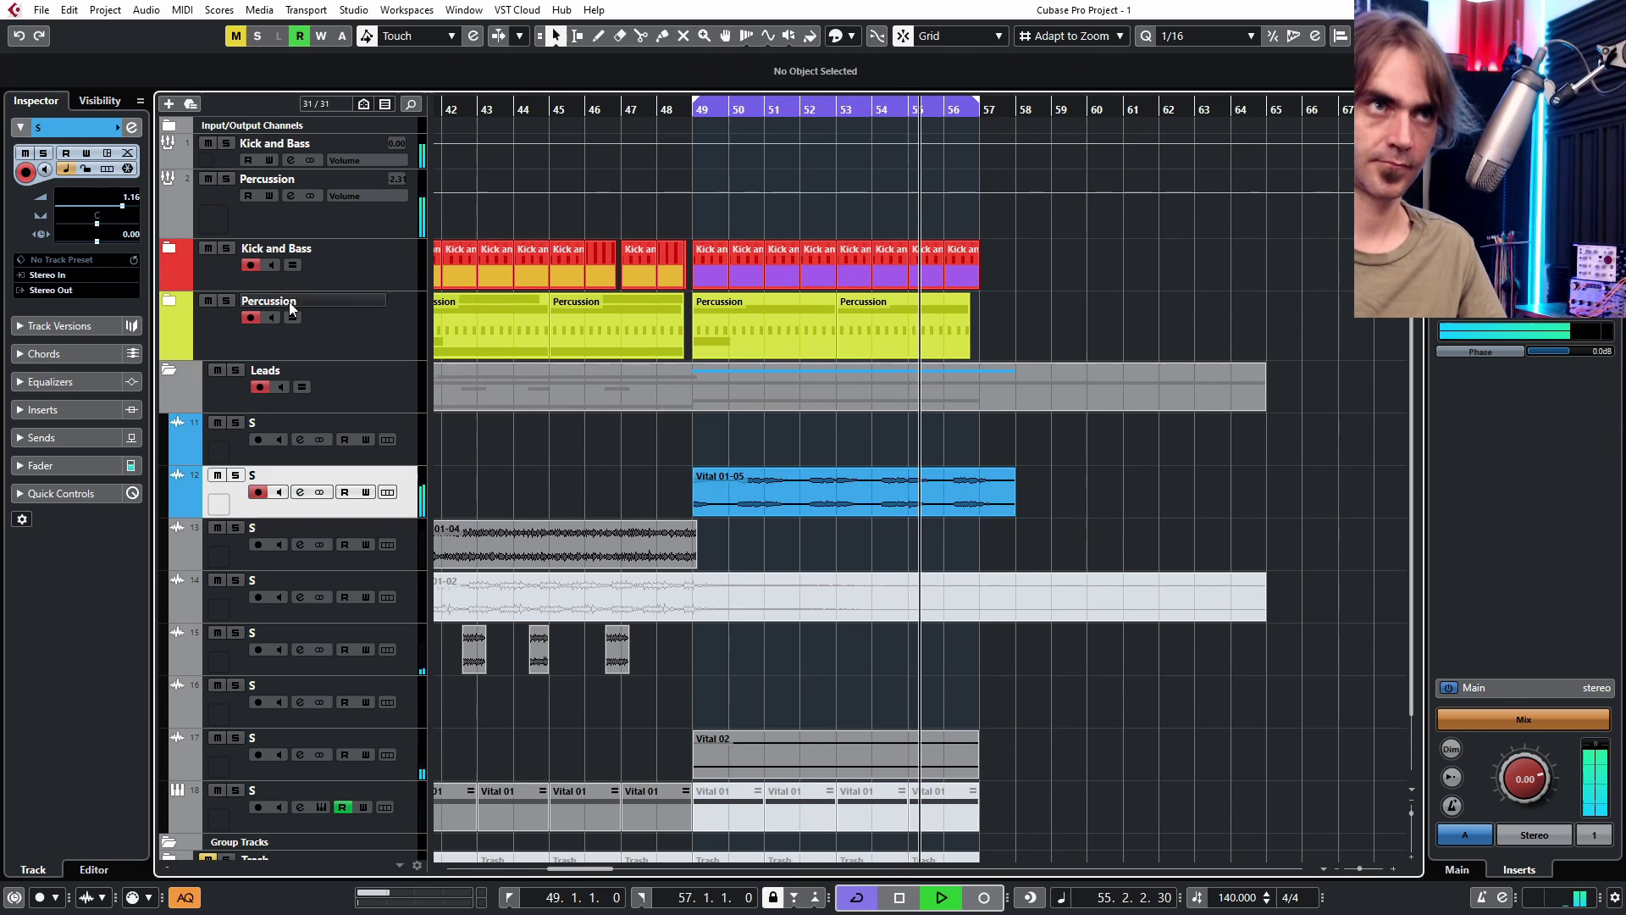
pyautogui.click(180, 364)
pyautogui.click(170, 370)
pyautogui.press('g')
pyautogui.press('g')
pyautogui.press('g')
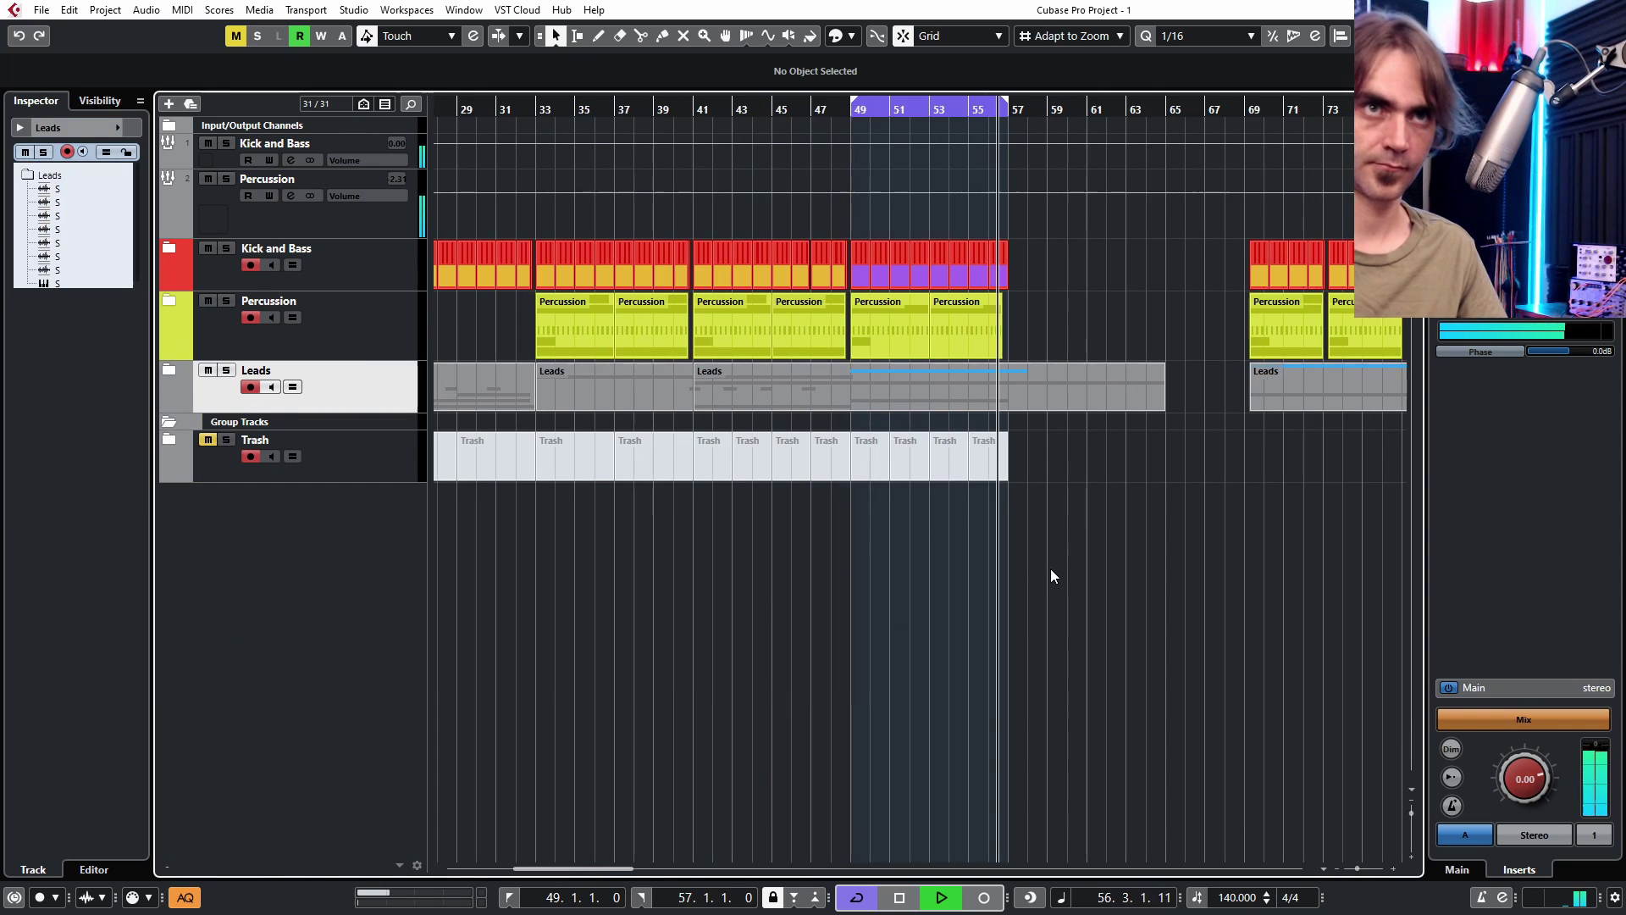
pyautogui.scroll(2, 995, 517)
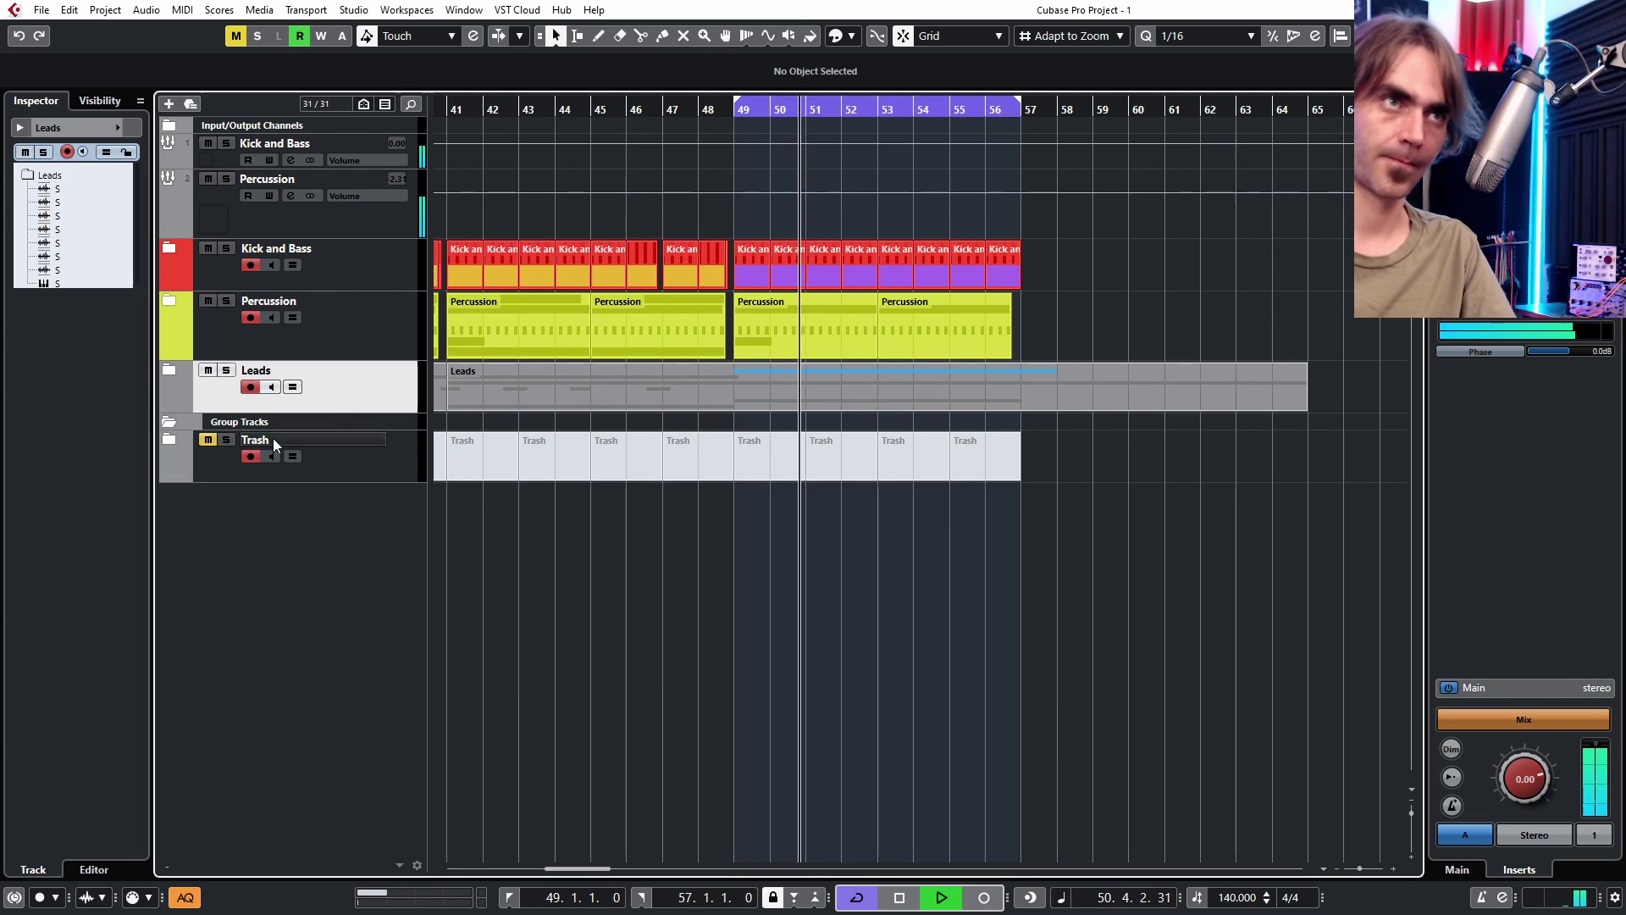
pyautogui.press('space')
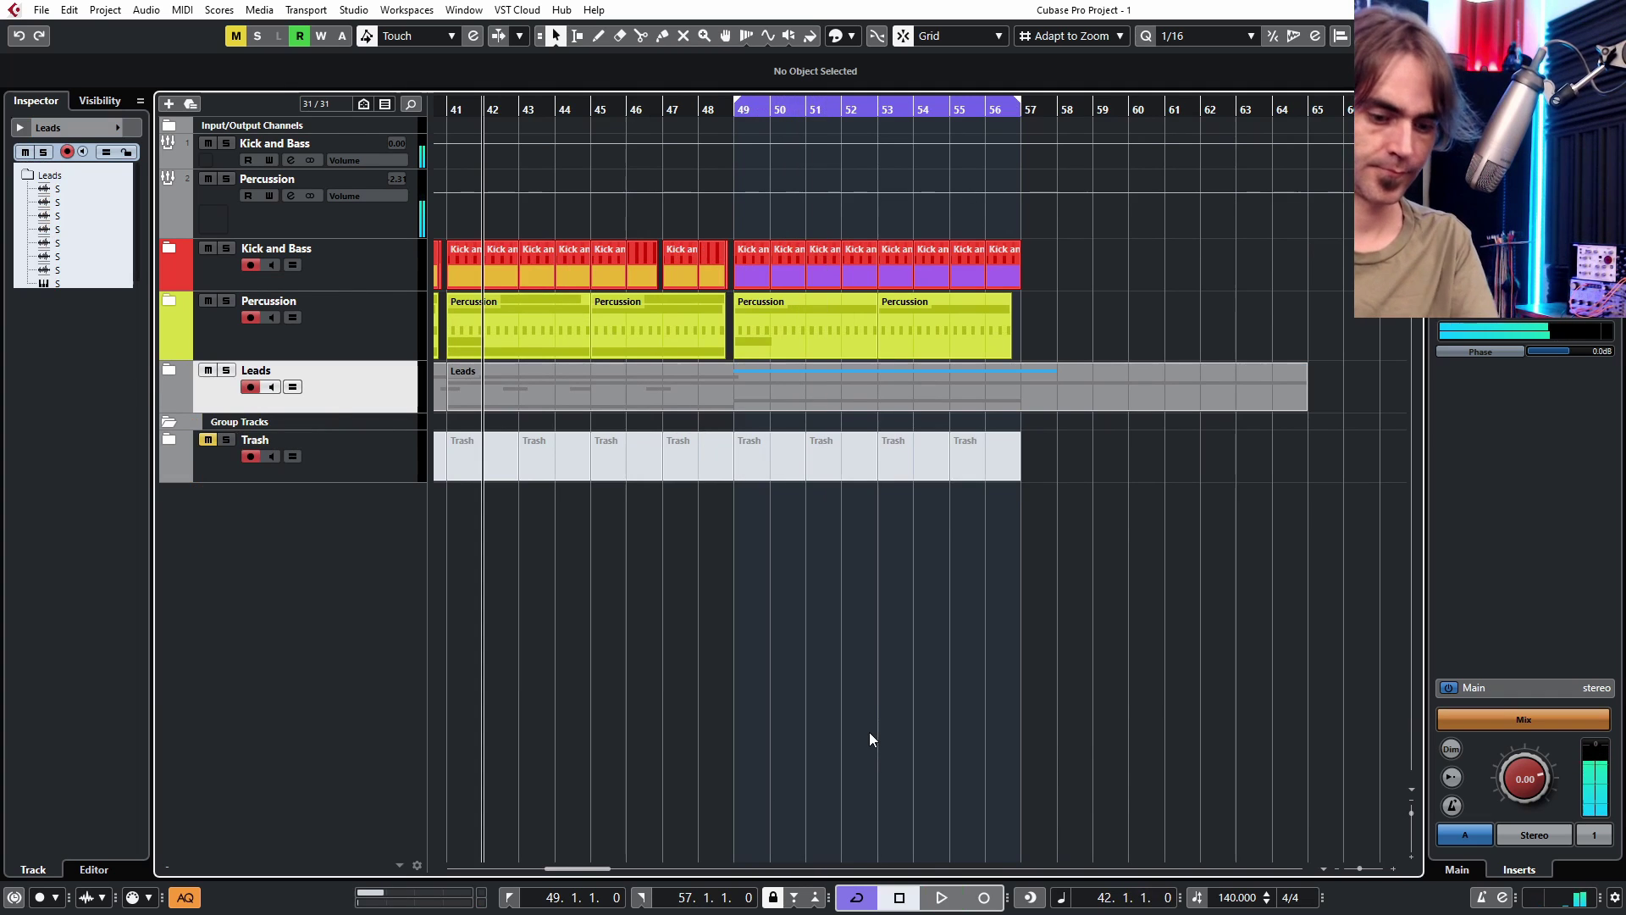
# - Add a new instrument track with Vital below the Leads folder
pyautogui.rightClick(366, 585)
pyautogui.click(291, 678)
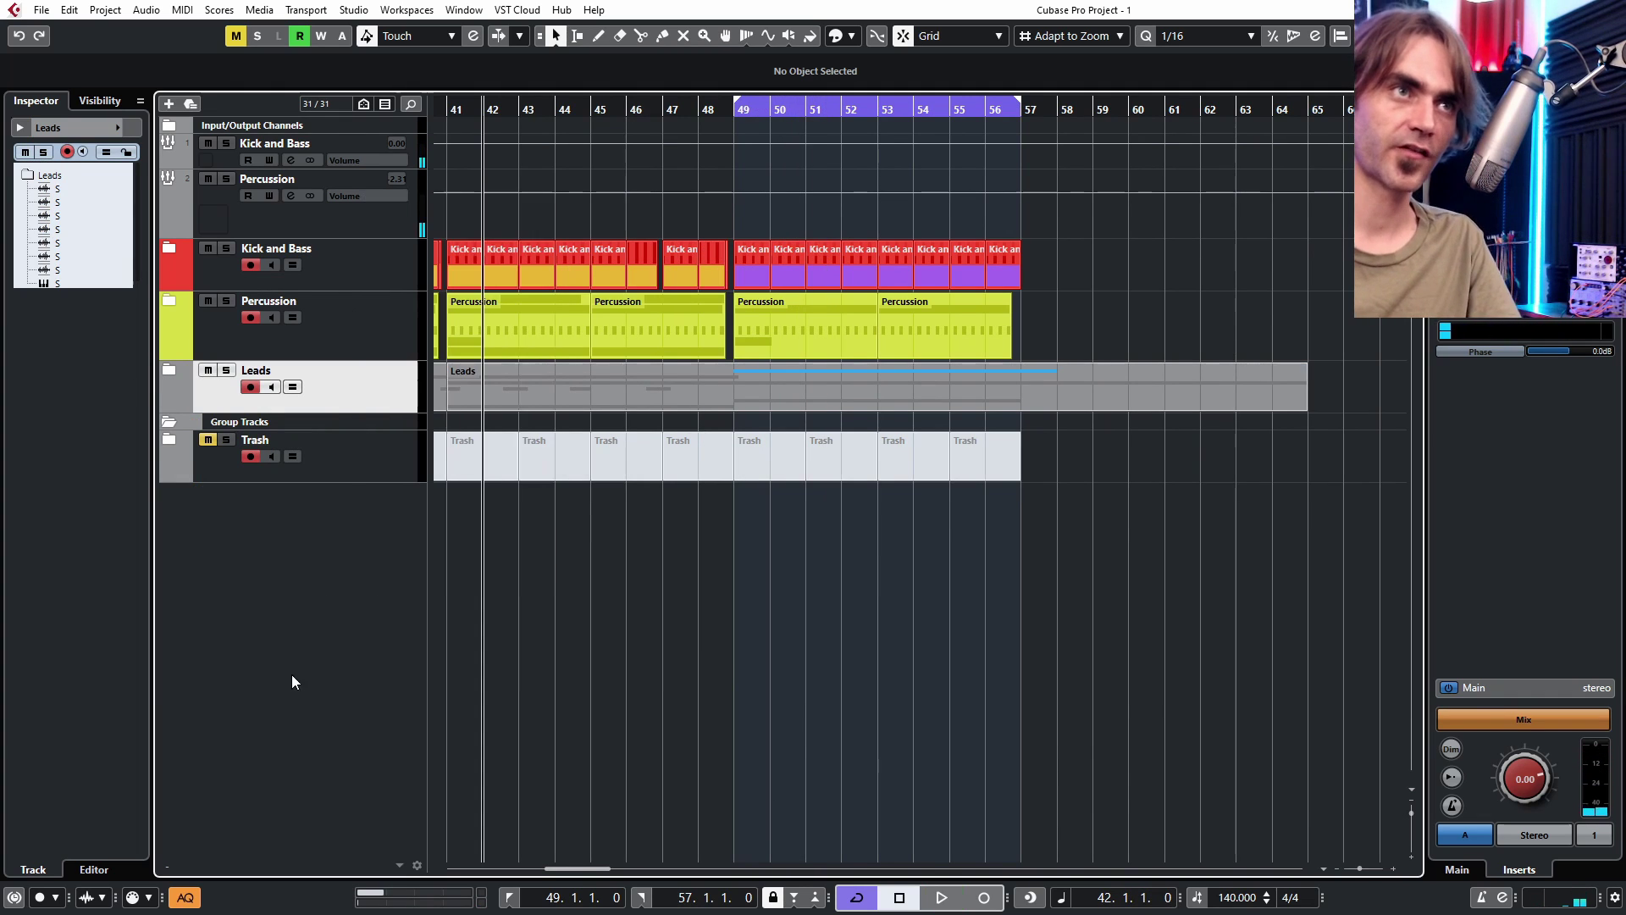
pyautogui.rightClick(302, 689)
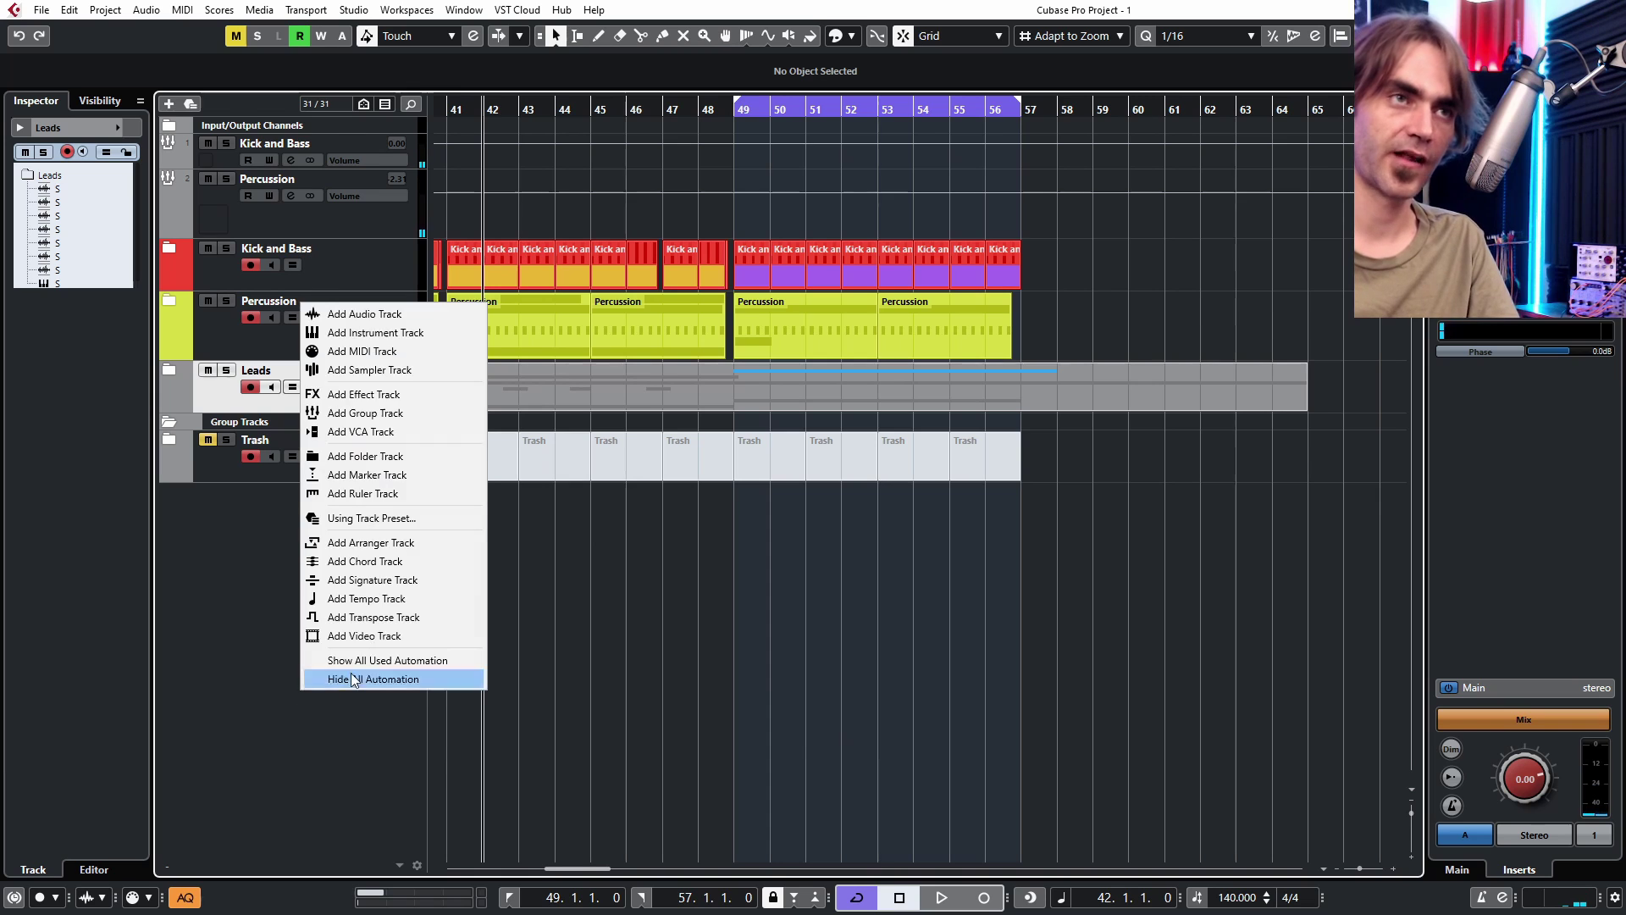
pyautogui.click(385, 337)
pyautogui.click(788, 537)
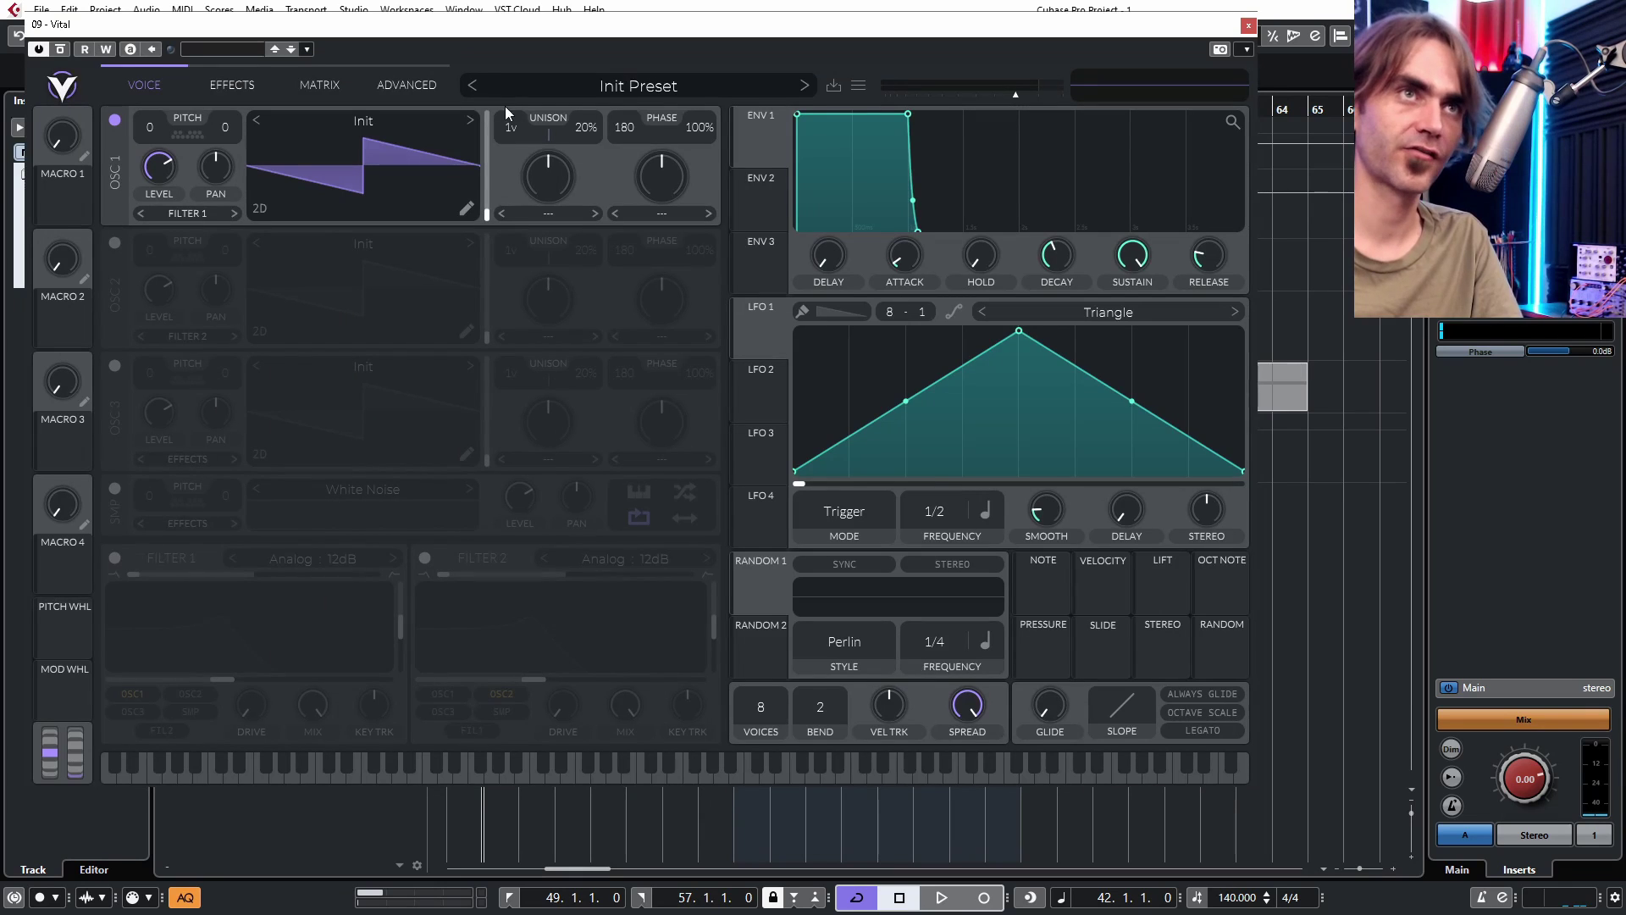
# - Load the SFX Downsquelcher preset from Glitch Psytrance Essentials Vol2 in Vital, start playback and close the synth window
pyautogui.click(680, 75)
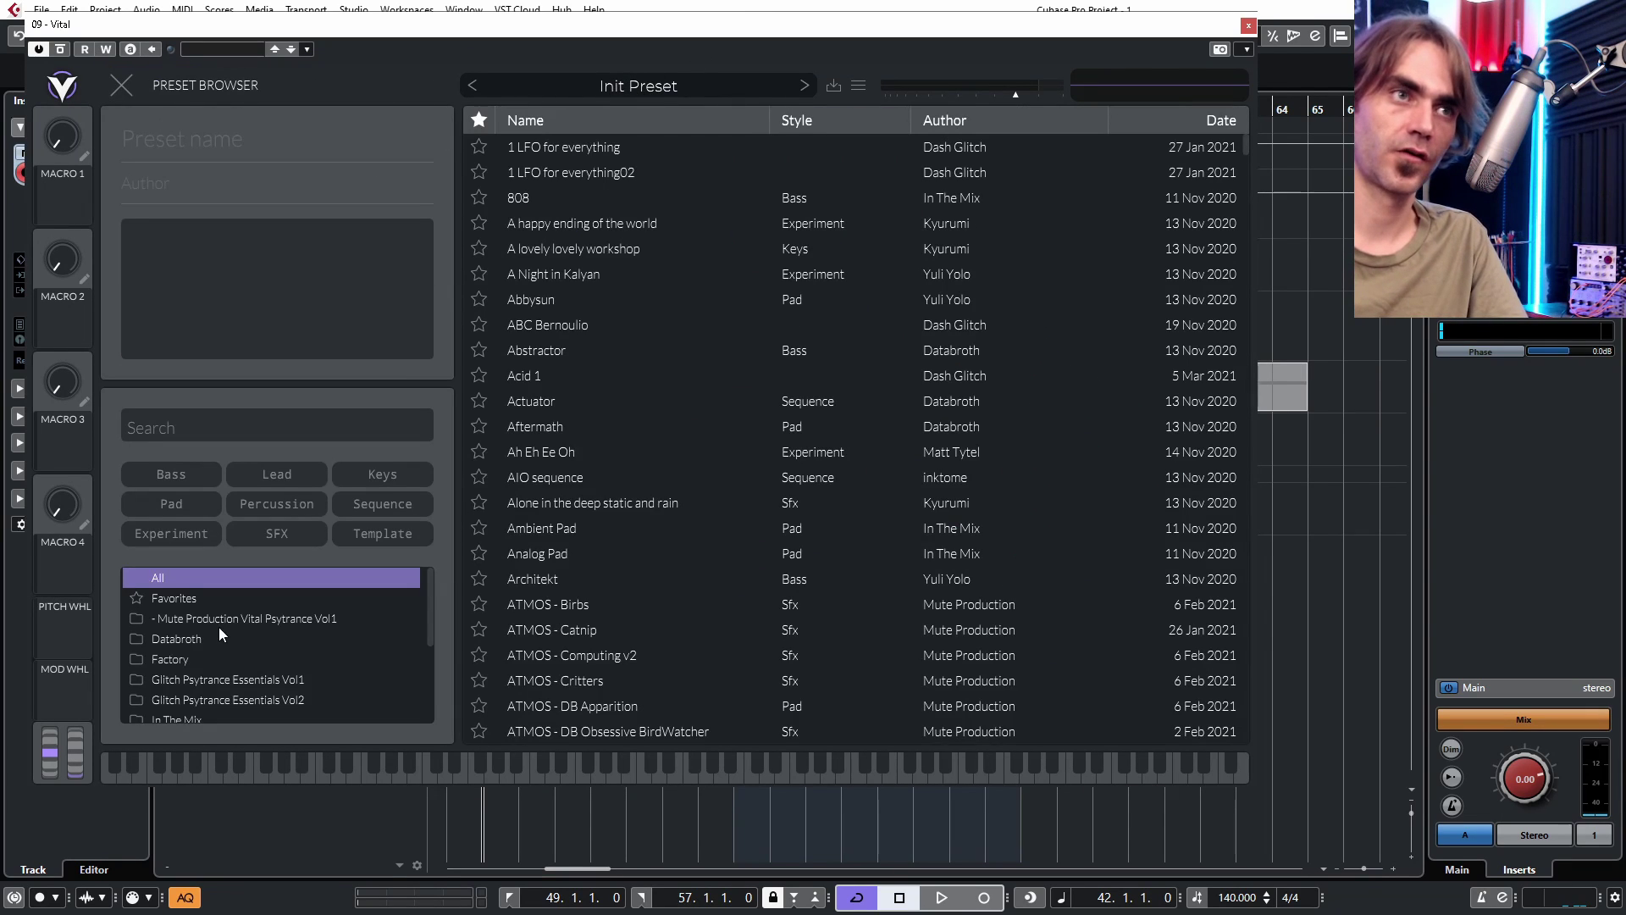
pyautogui.click(226, 702)
pyautogui.scroll(-15, 745, 539)
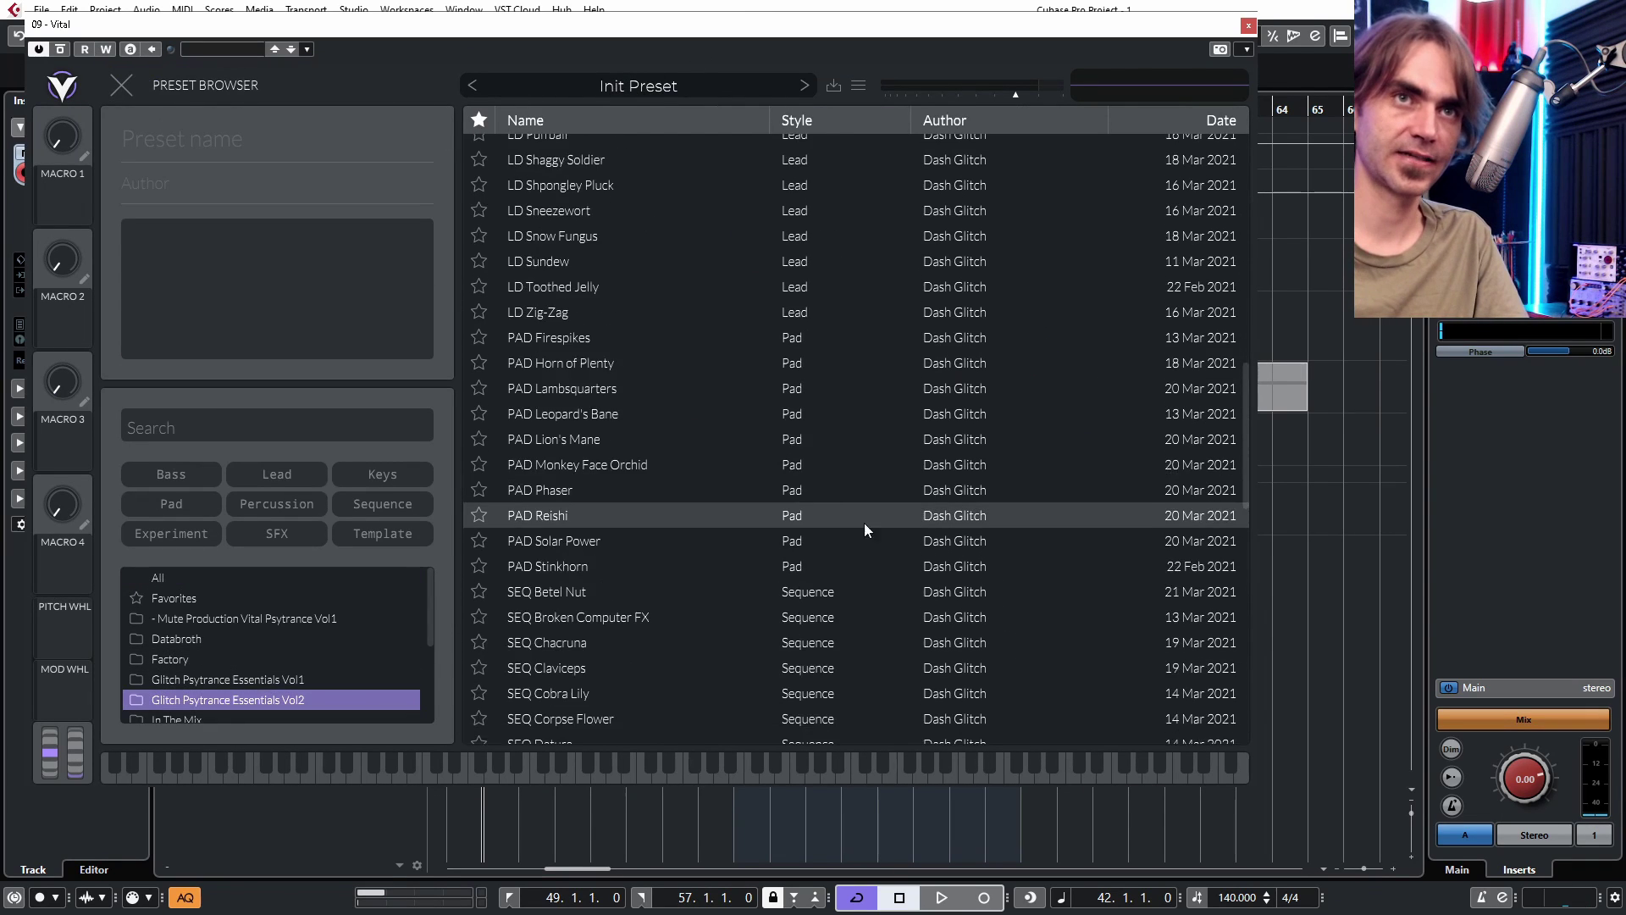
pyautogui.scroll(-10, 712, 552)
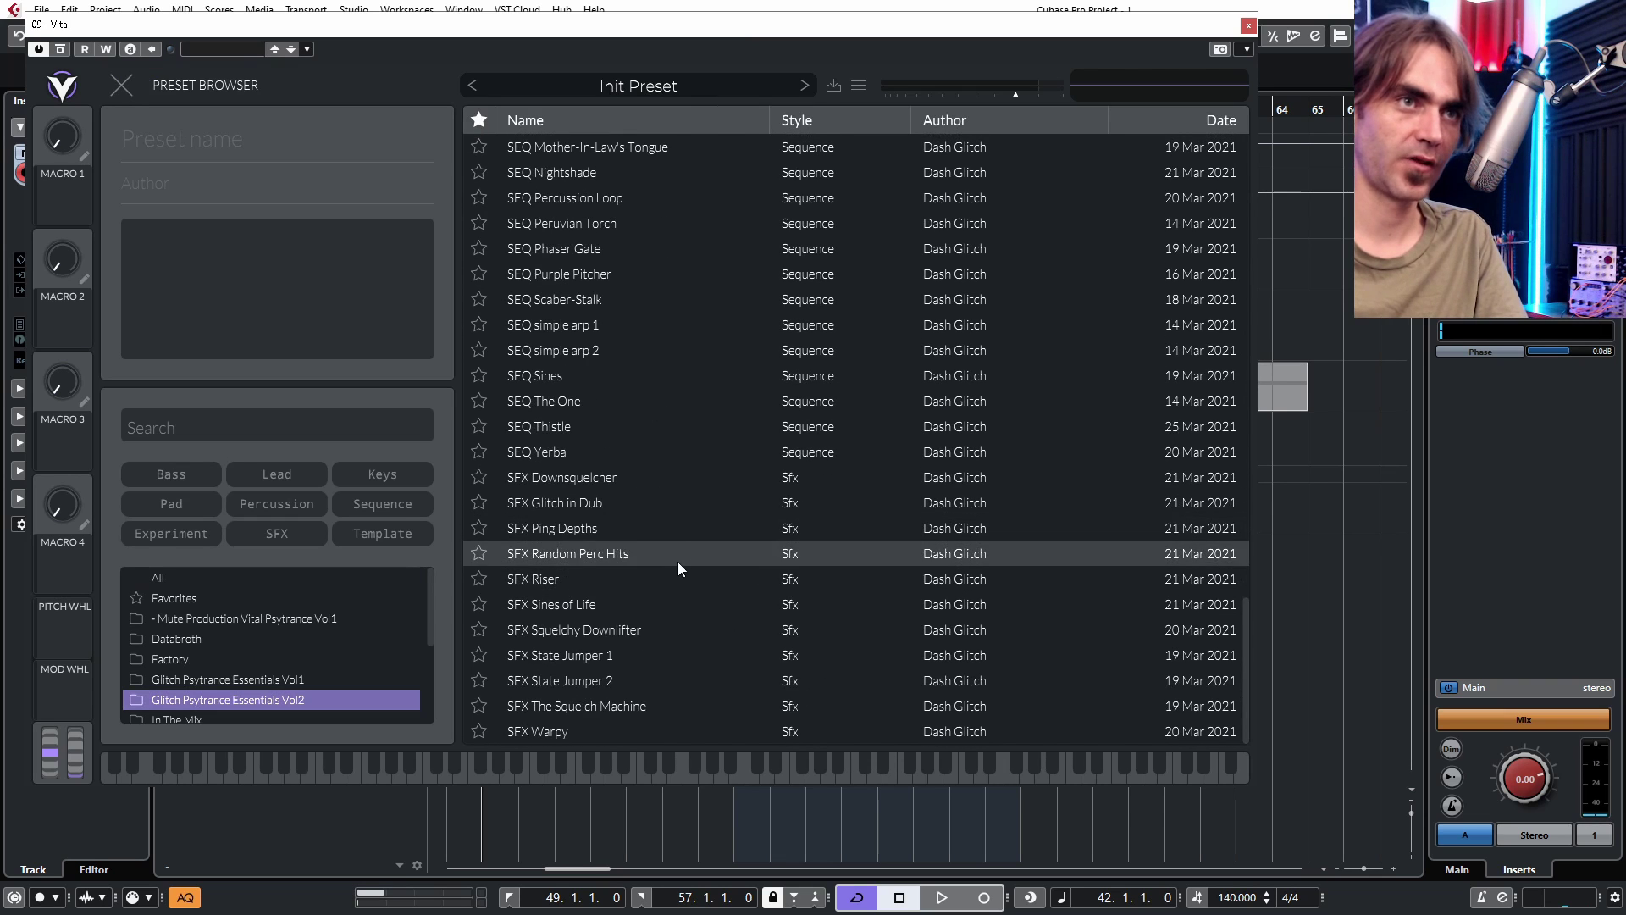
pyautogui.click(591, 485)
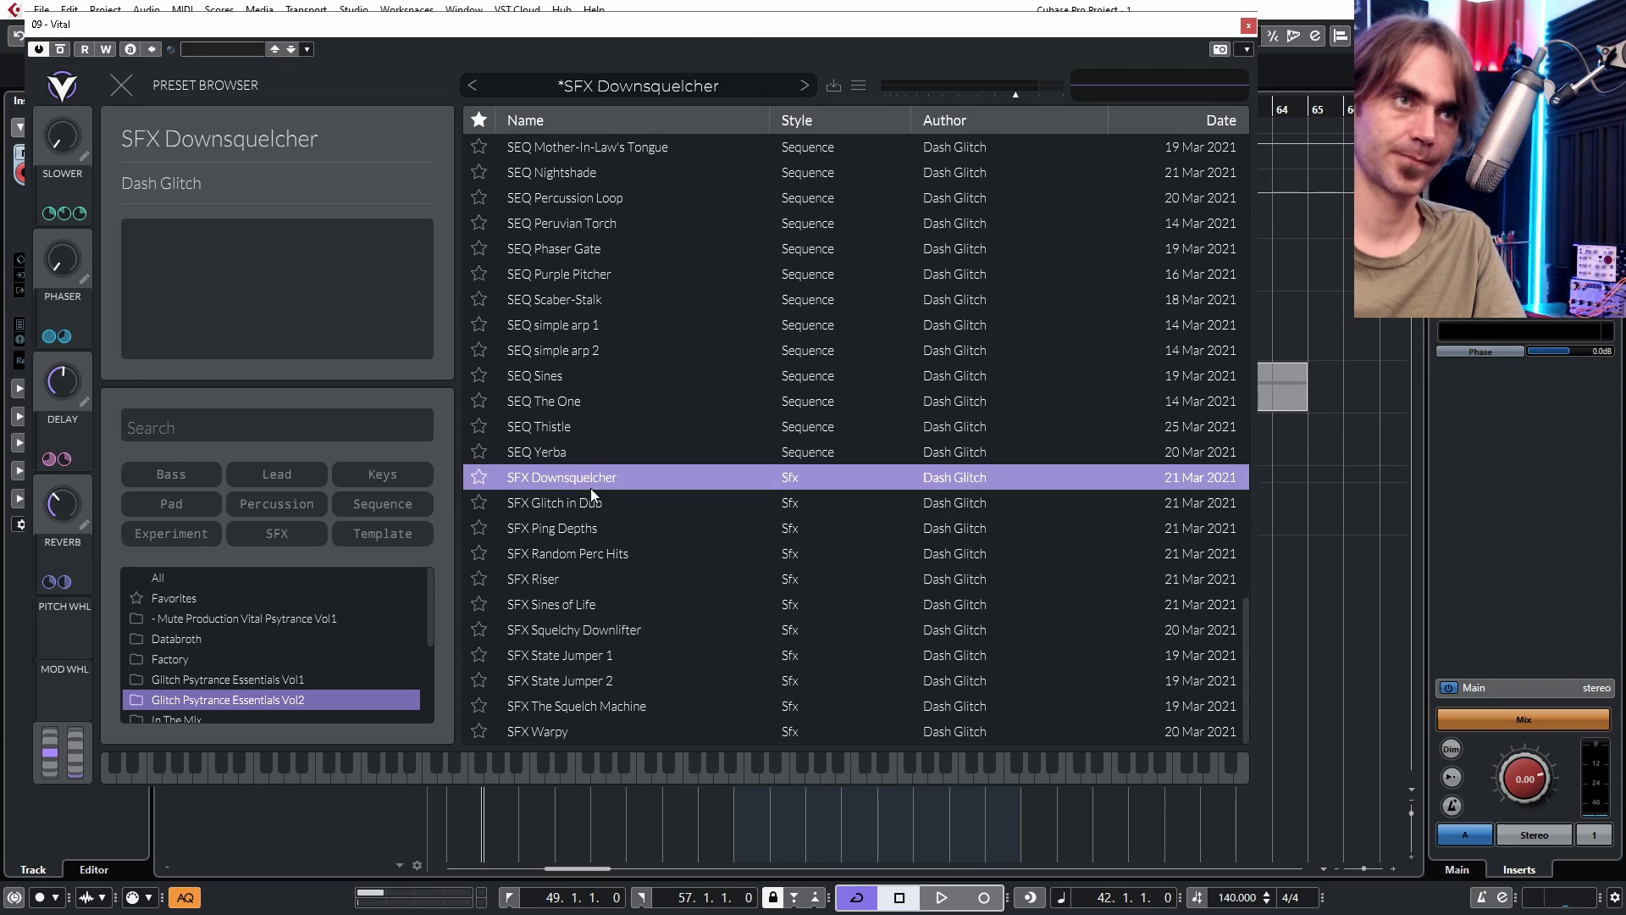
pyautogui.press('space')
pyautogui.press('Escape')
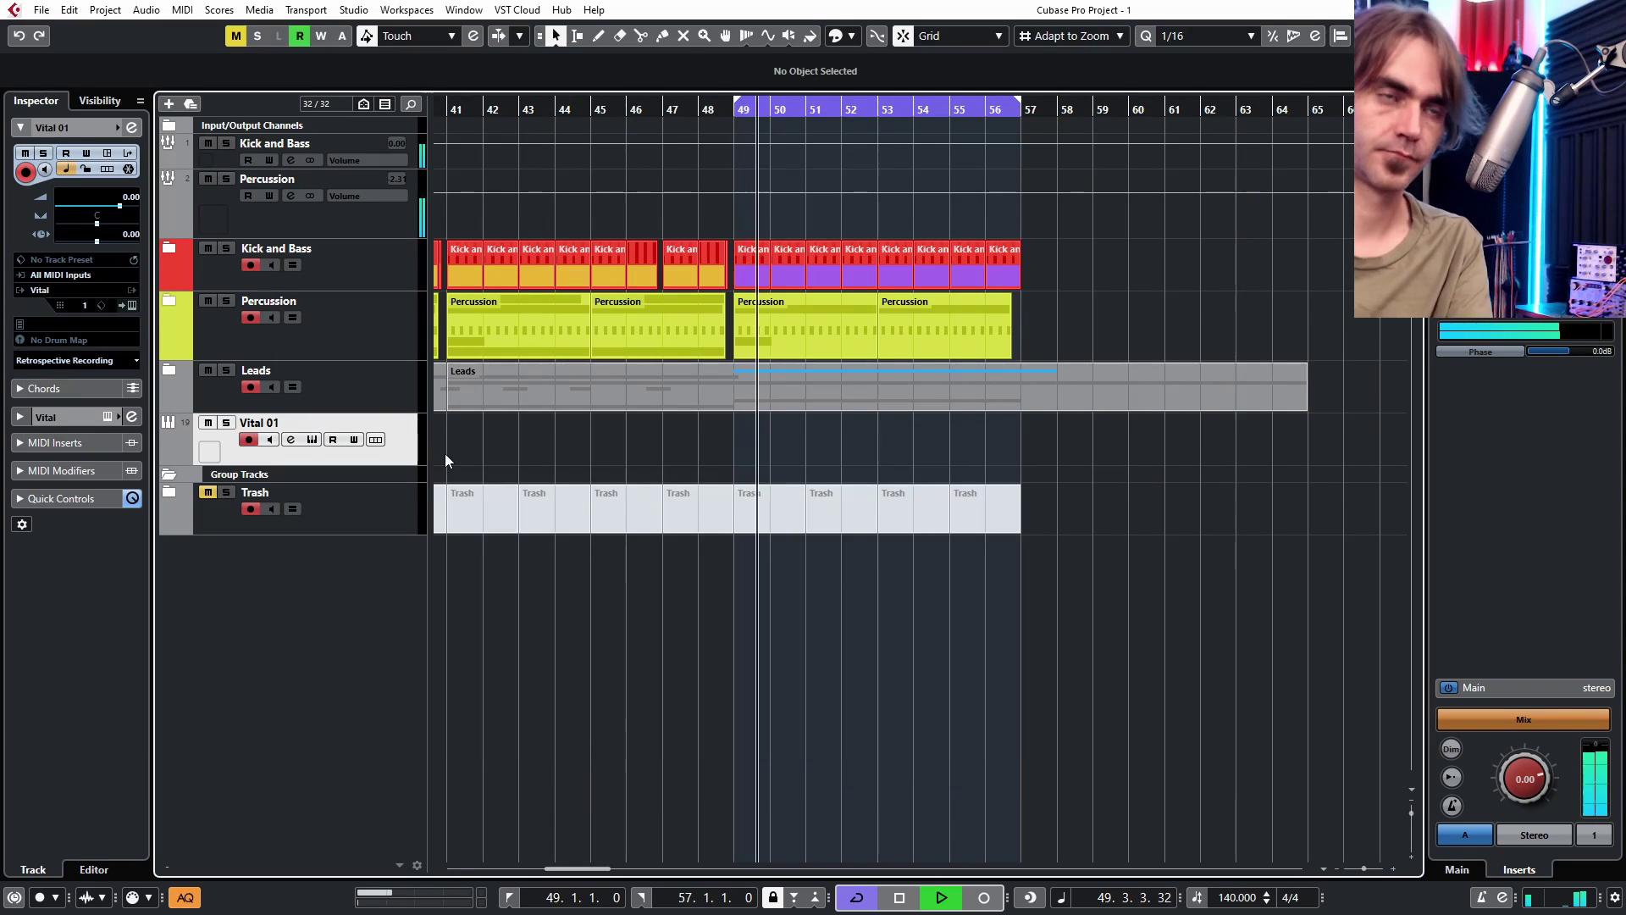
# - Reopen Vital and audition other SFX presets from Glitch Psytrance Essentials Vol2, including SFX Glitch in Dub
pyautogui.click(131, 305)
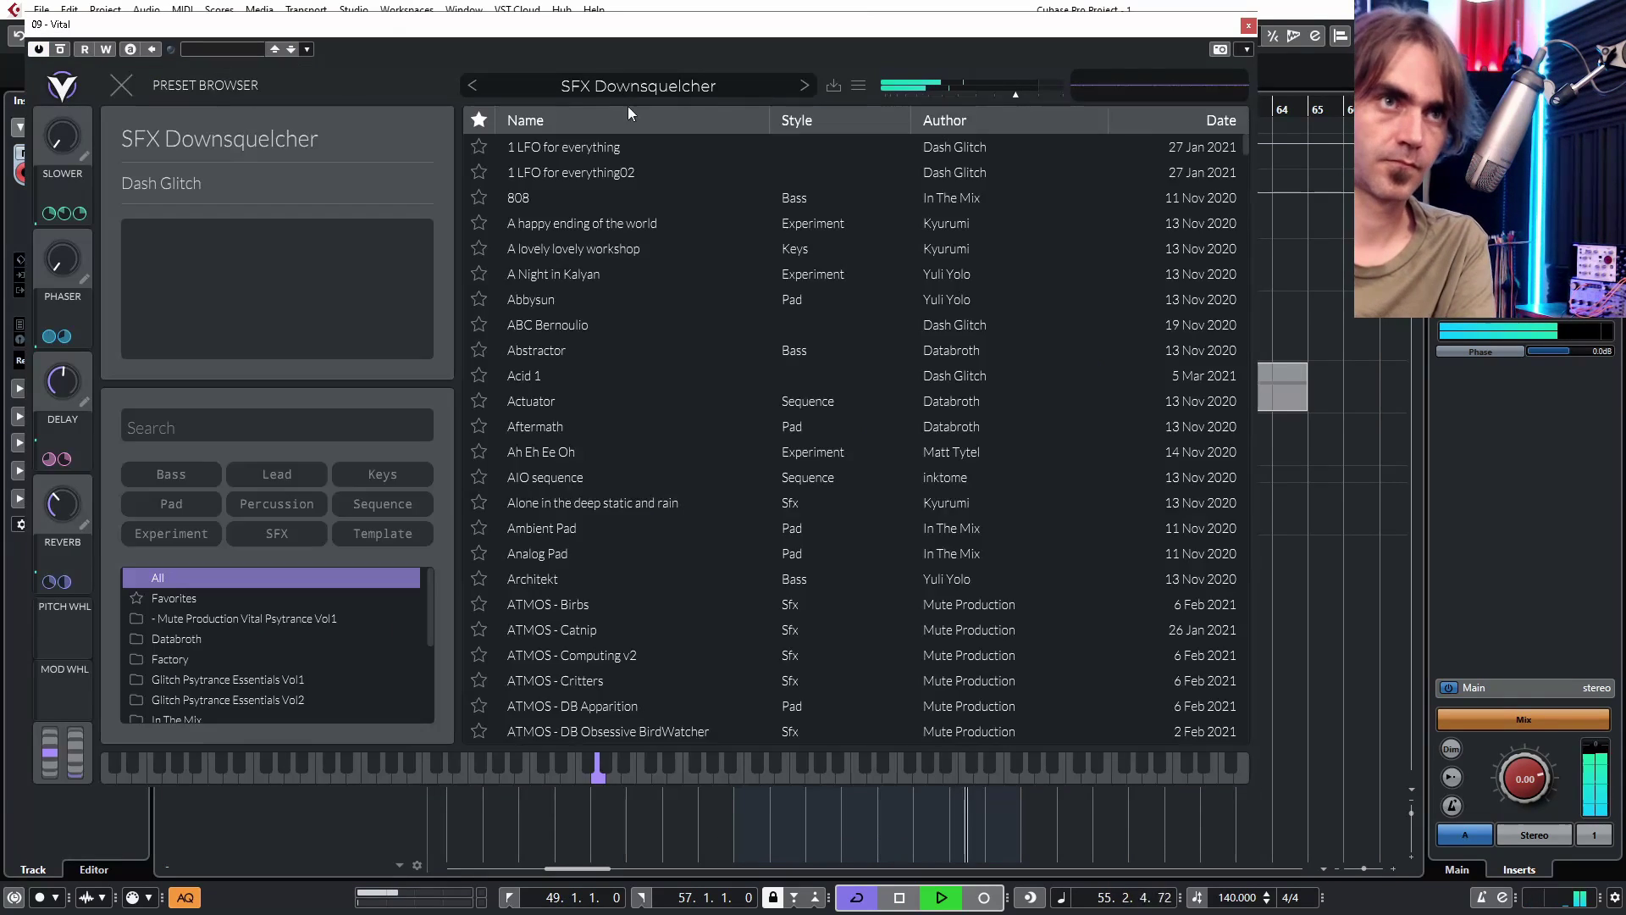
pyautogui.scroll(-10, 878, 443)
pyautogui.click(596, 502)
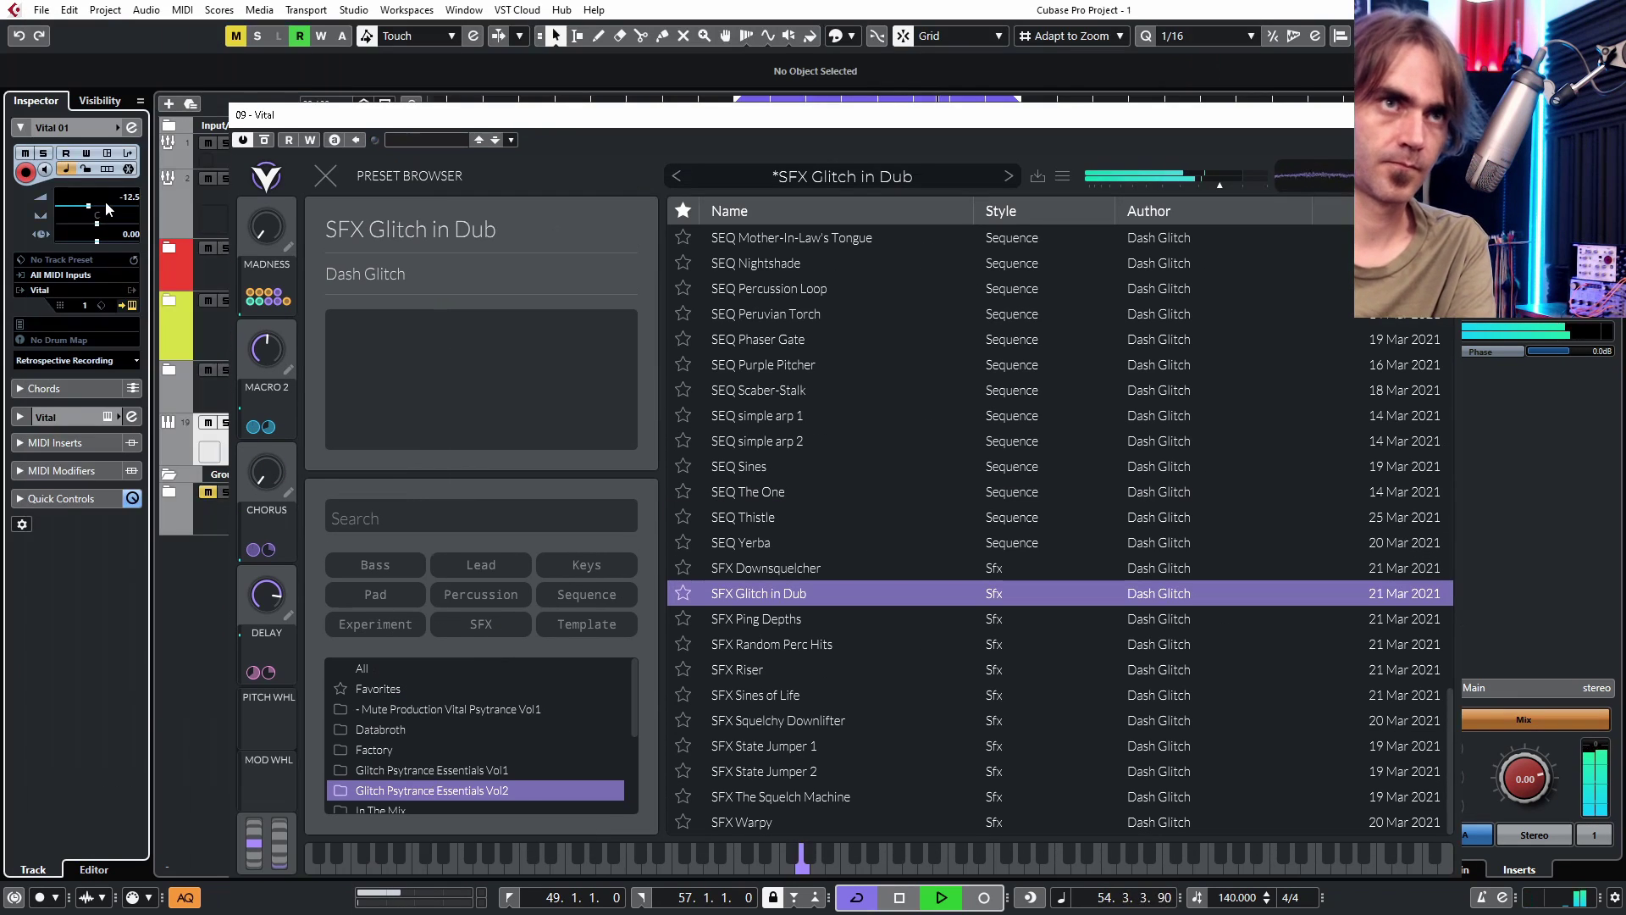
pyautogui.press('Up')
pyautogui.click(1059, 720)
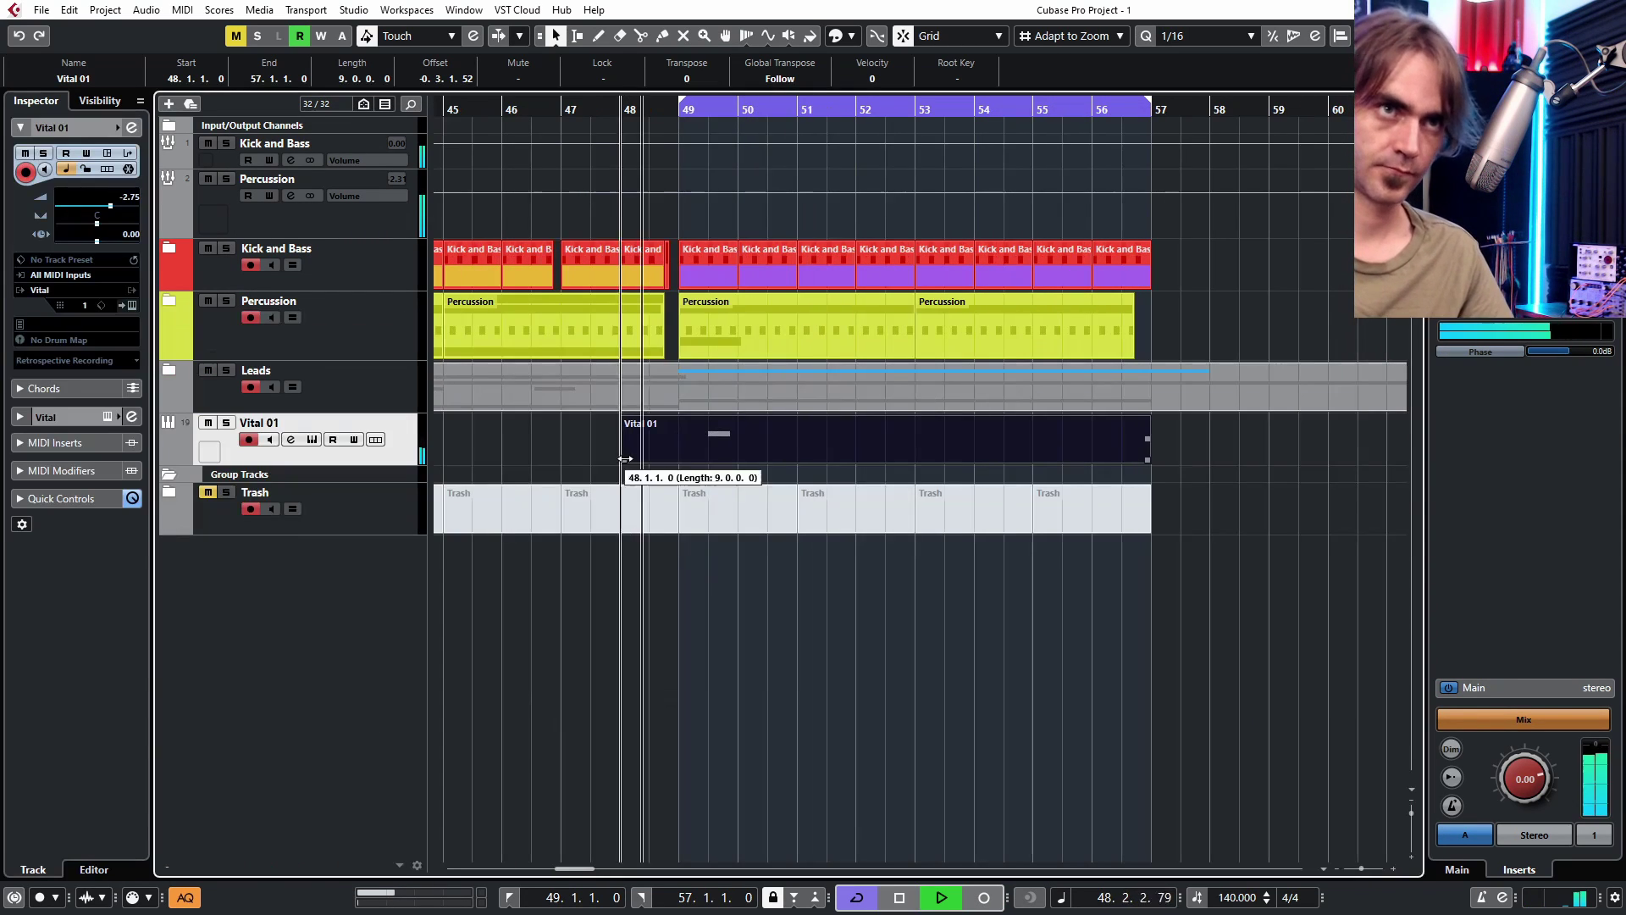
# - Trim the start of the Vital 01 clip to bar 49 and add another instrument track with Vital
pyautogui.moveTo(625, 458); pyautogui.dragTo(678, 458)
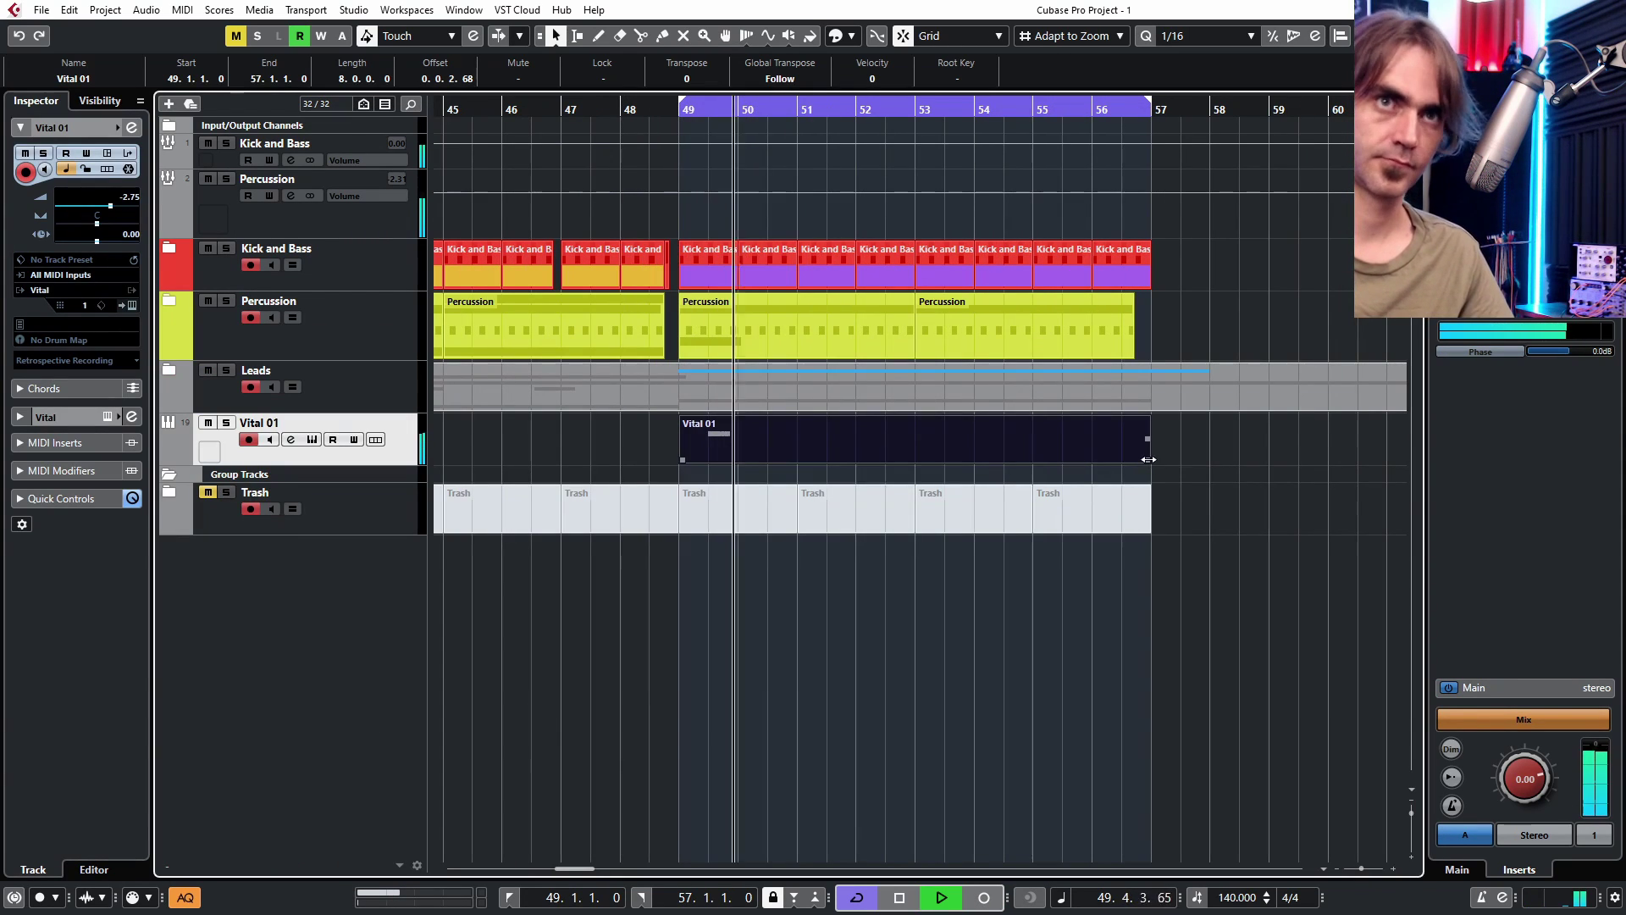
pyautogui.rightClick(410, 458)
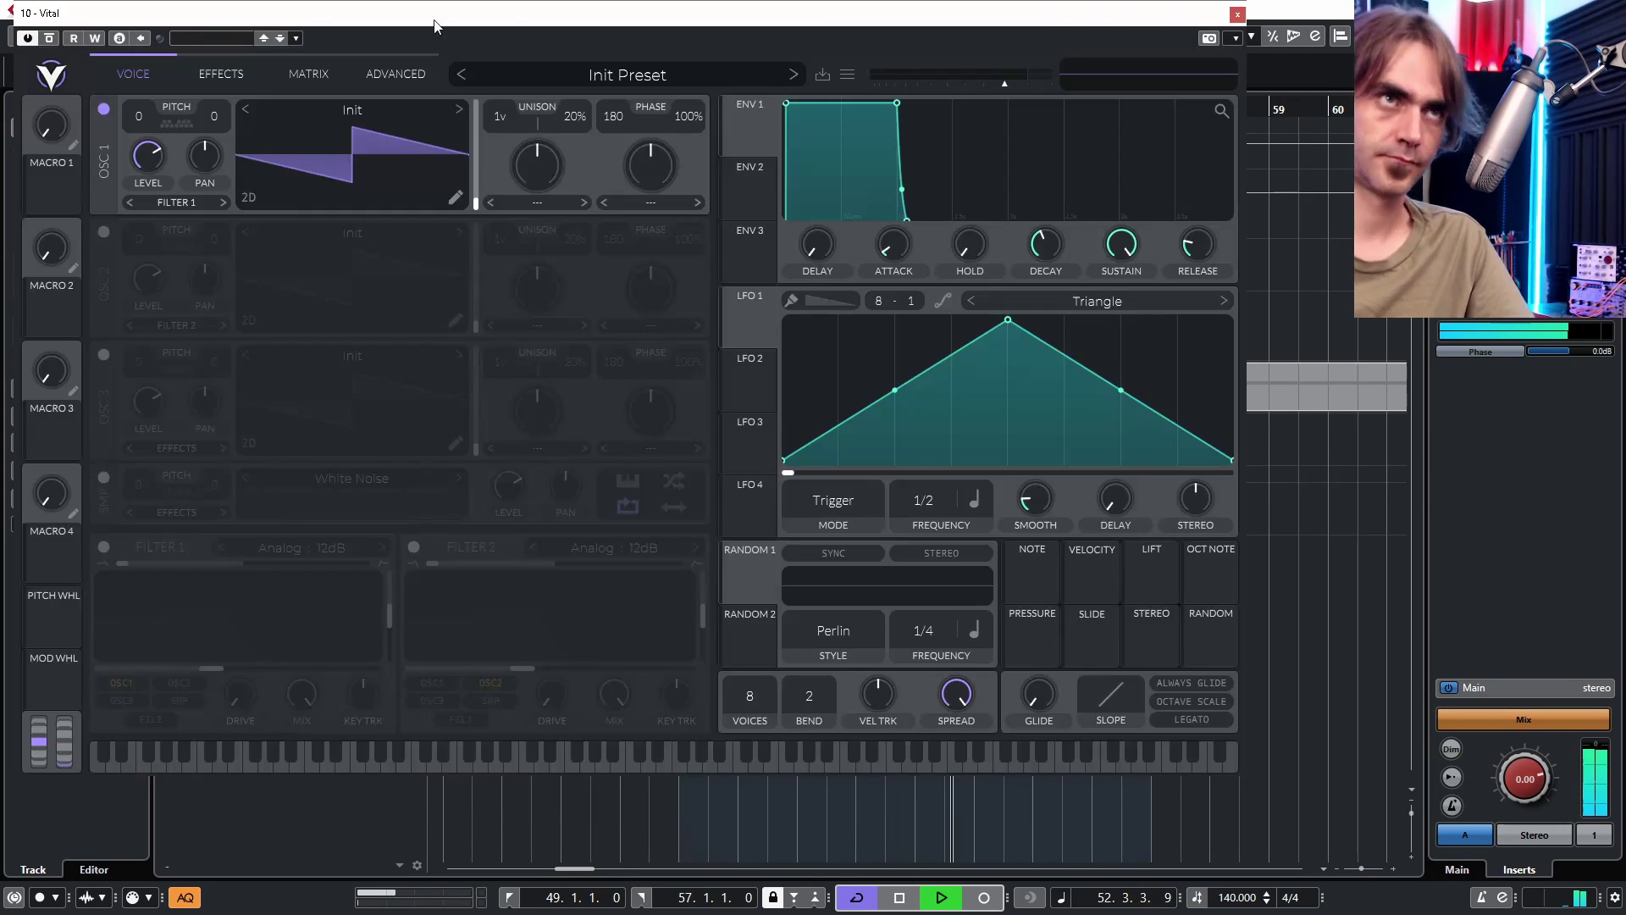
# - Load a preset from the Glitch Psytrance Essentials Vol2 folder in the new Vital 02 synth
pyautogui.click(627, 74)
pyautogui.click(217, 689)
pyautogui.scroll(-2, 551, 564)
pyautogui.click(585, 694)
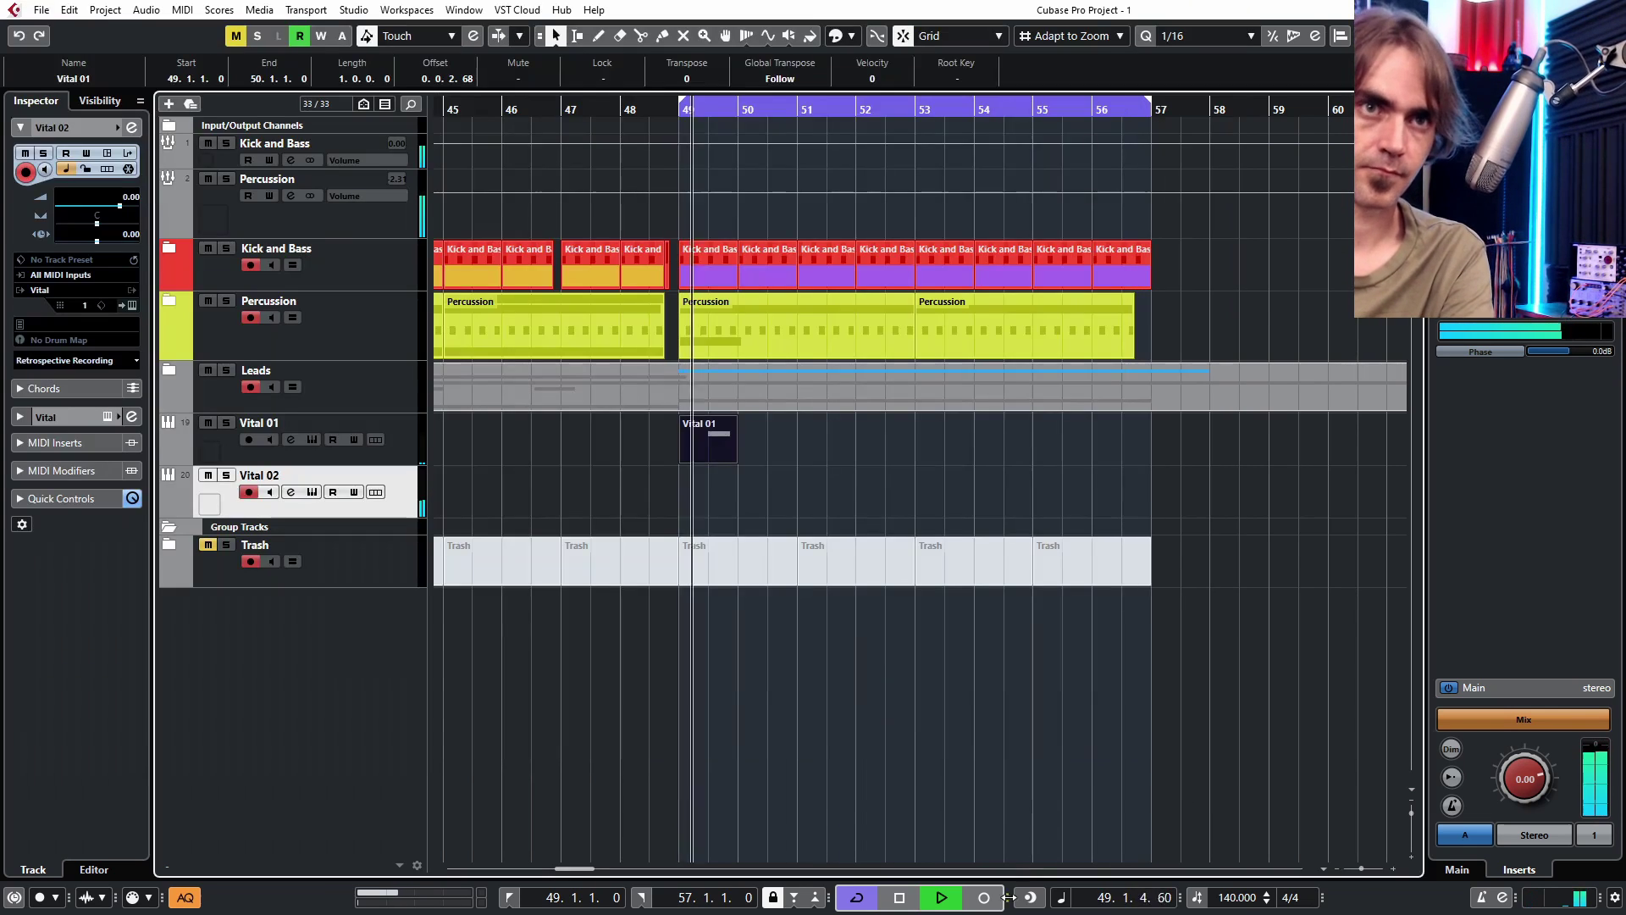
# - Record a MIDI part on Vital 02 from bar 49 and shorten the clip to end at bar 51
pyautogui.click(985, 897)
pyautogui.doubleClick(915, 493)
pyautogui.click(168, 870)
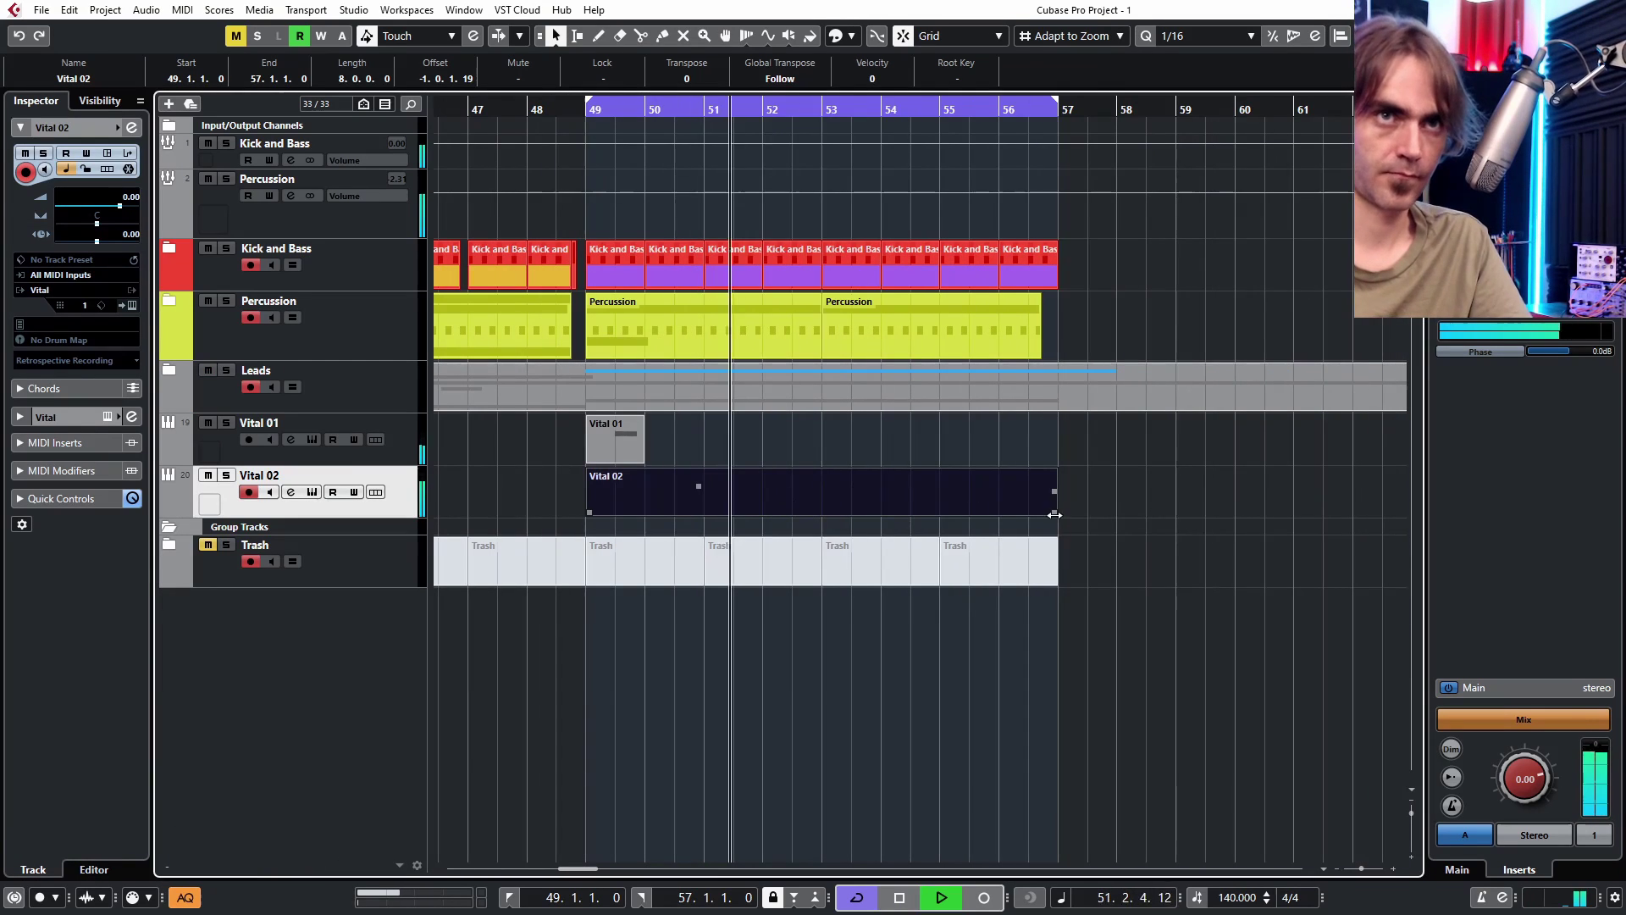
pyautogui.moveTo(1055, 514); pyautogui.dragTo(703, 514)
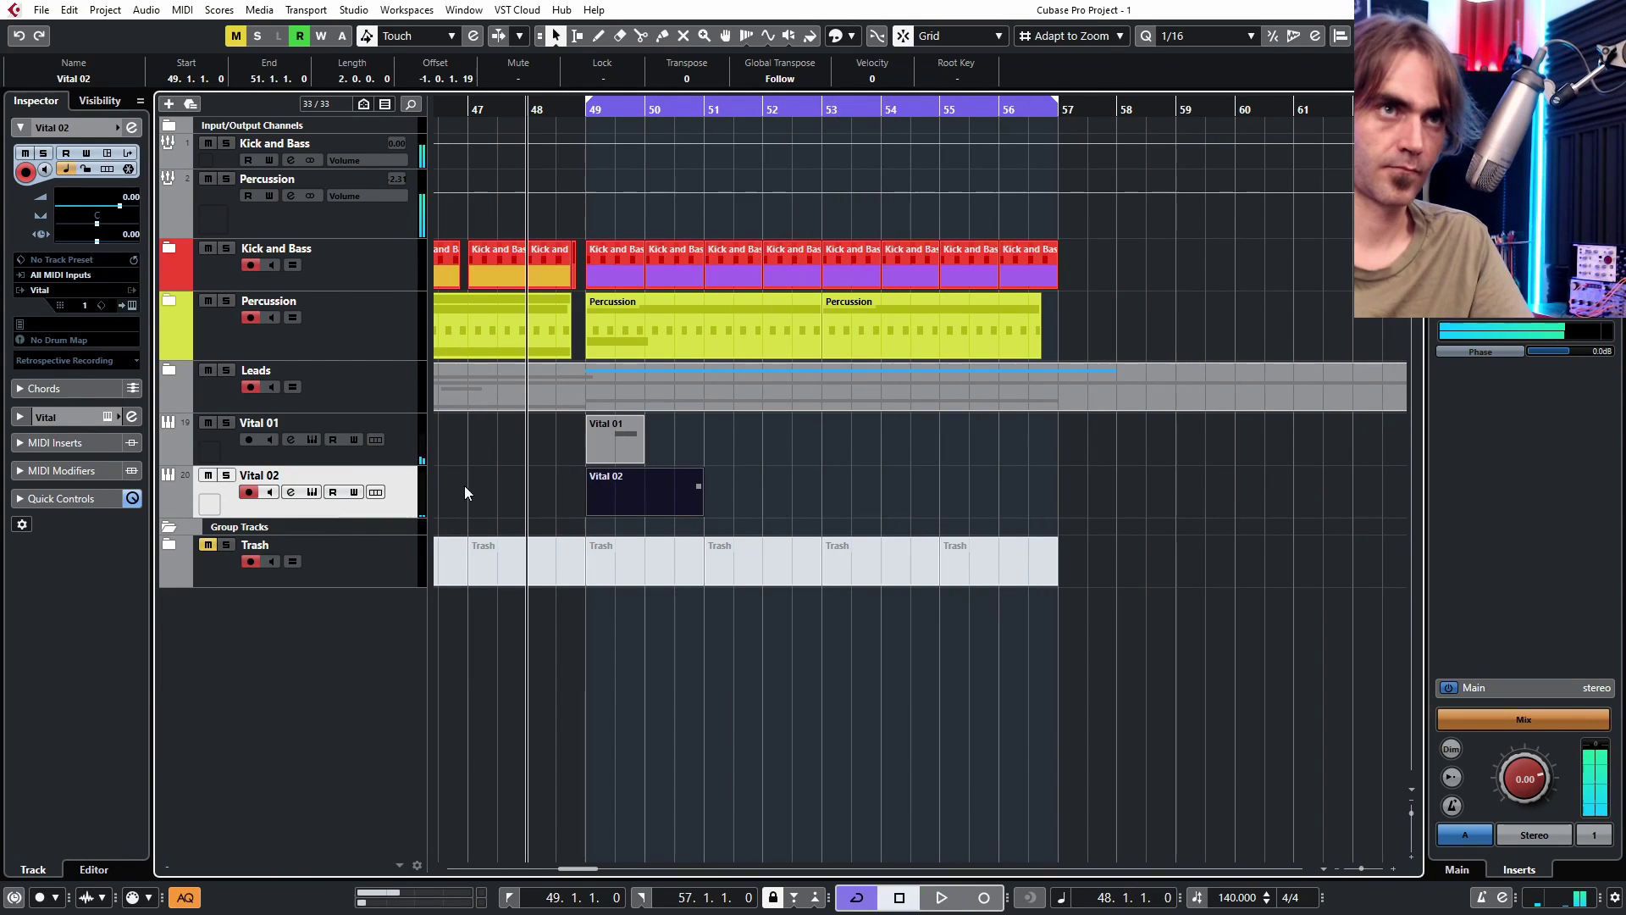
# - Record the Vital 02 effect through the rec group onto a duplicated audio track and trim the recording's start to bar 49
pyautogui.click(411, 458)
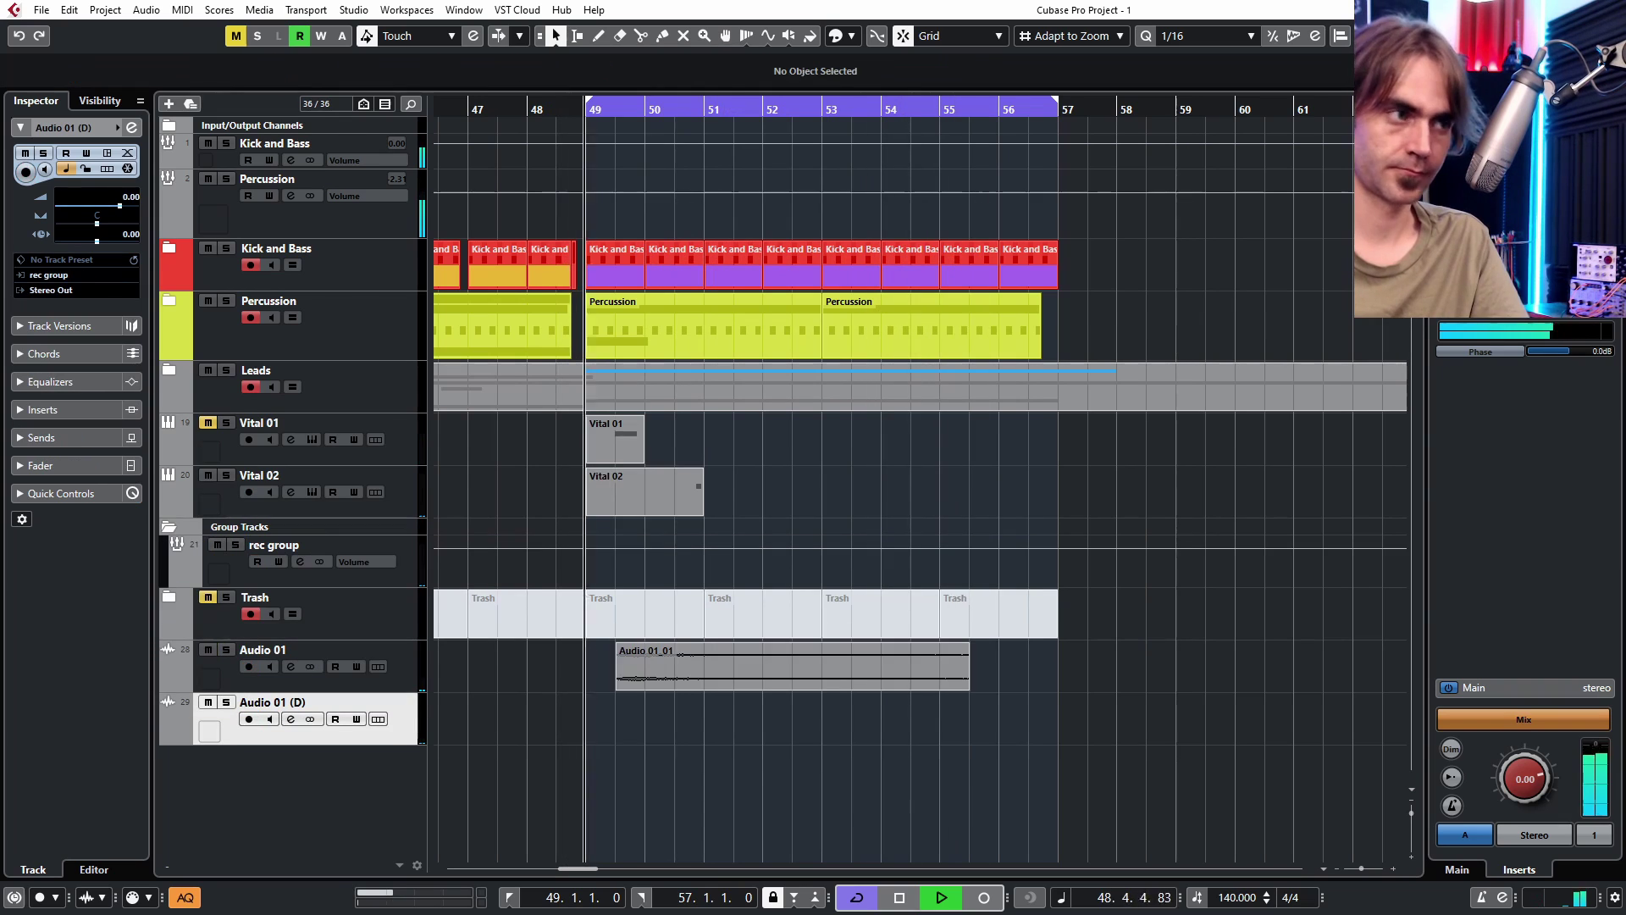
pyautogui.press('KP_Multiply')
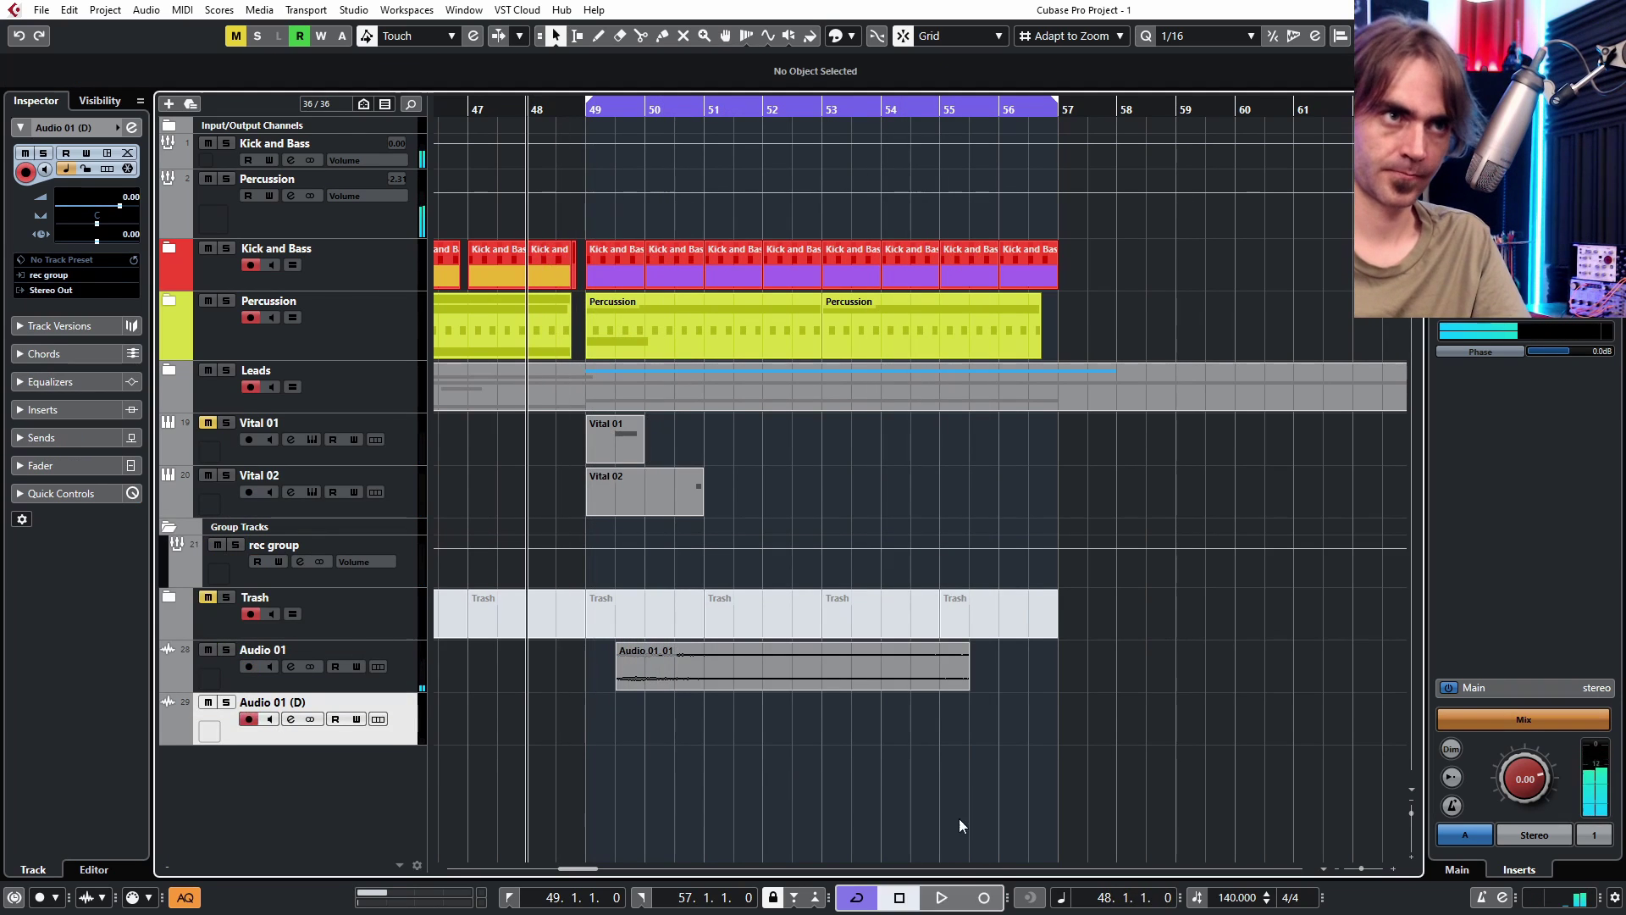
pyautogui.click(983, 897)
pyautogui.moveTo(530, 738); pyautogui.dragTo(587, 738)
# - Mute the Vital 02 track, unmute Vital 01 and make Vital 01 the selected track
pyautogui.click(209, 475)
pyautogui.click(209, 423)
pyautogui.click(322, 424)
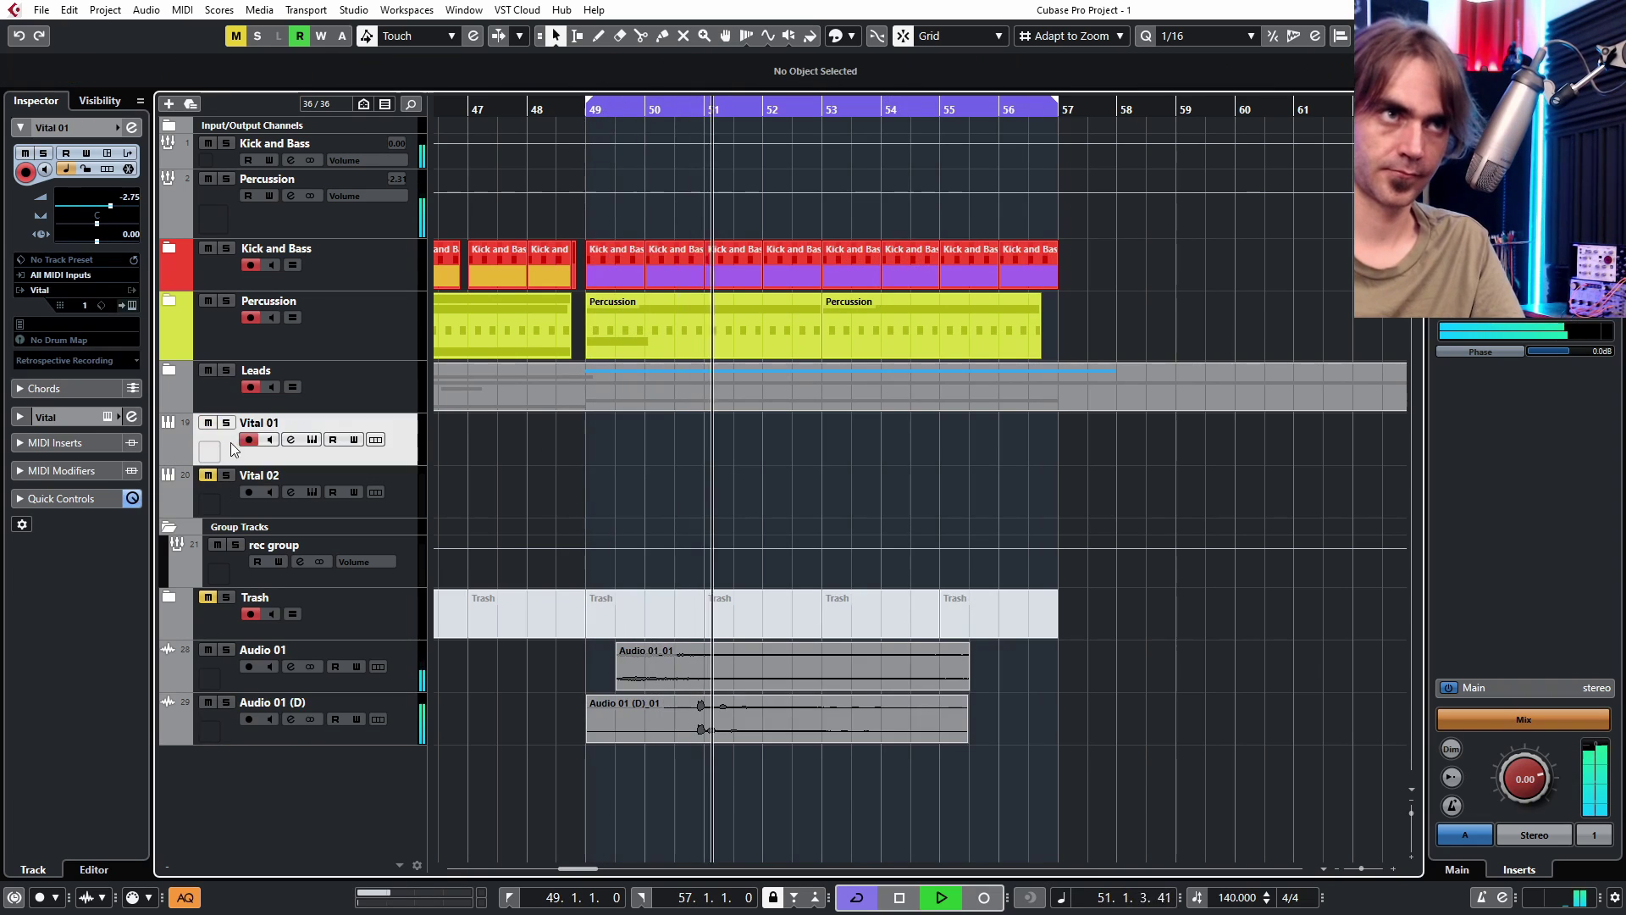
# - Audition SFX State Jumper 1 and SFX State Jumper 2 from Glitch Psytrance Essentials Vol2 in Vital 01
pyautogui.click(108, 416)
pyautogui.click(842, 177)
pyautogui.click(428, 792)
pyautogui.scroll(-20, 827, 749)
pyautogui.click(827, 749)
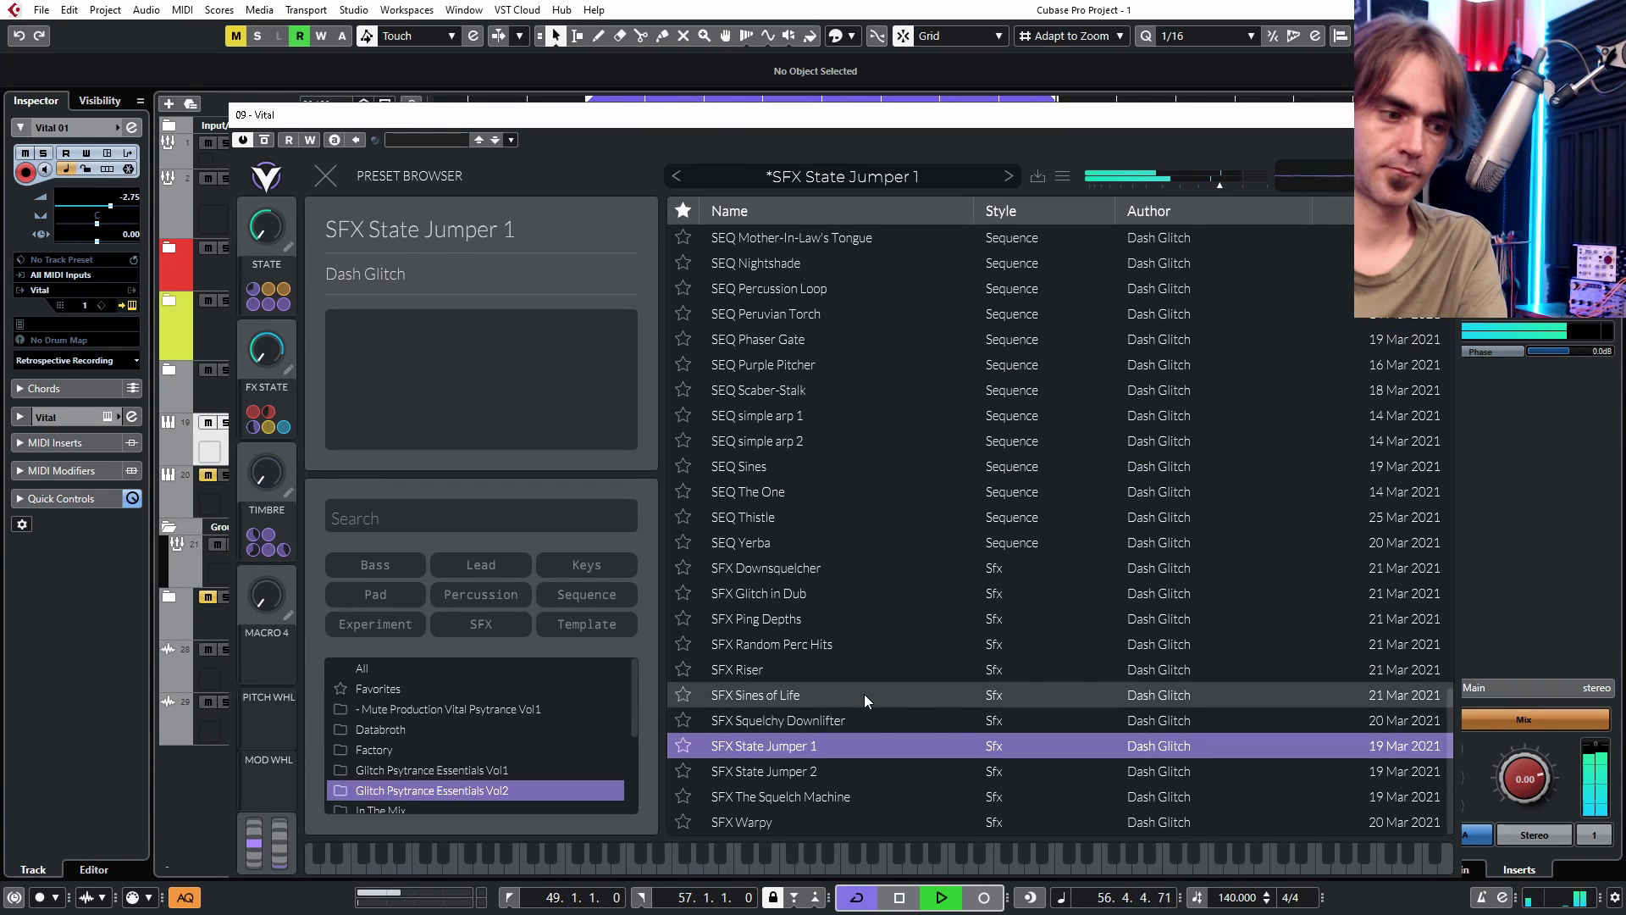
pyautogui.click(801, 772)
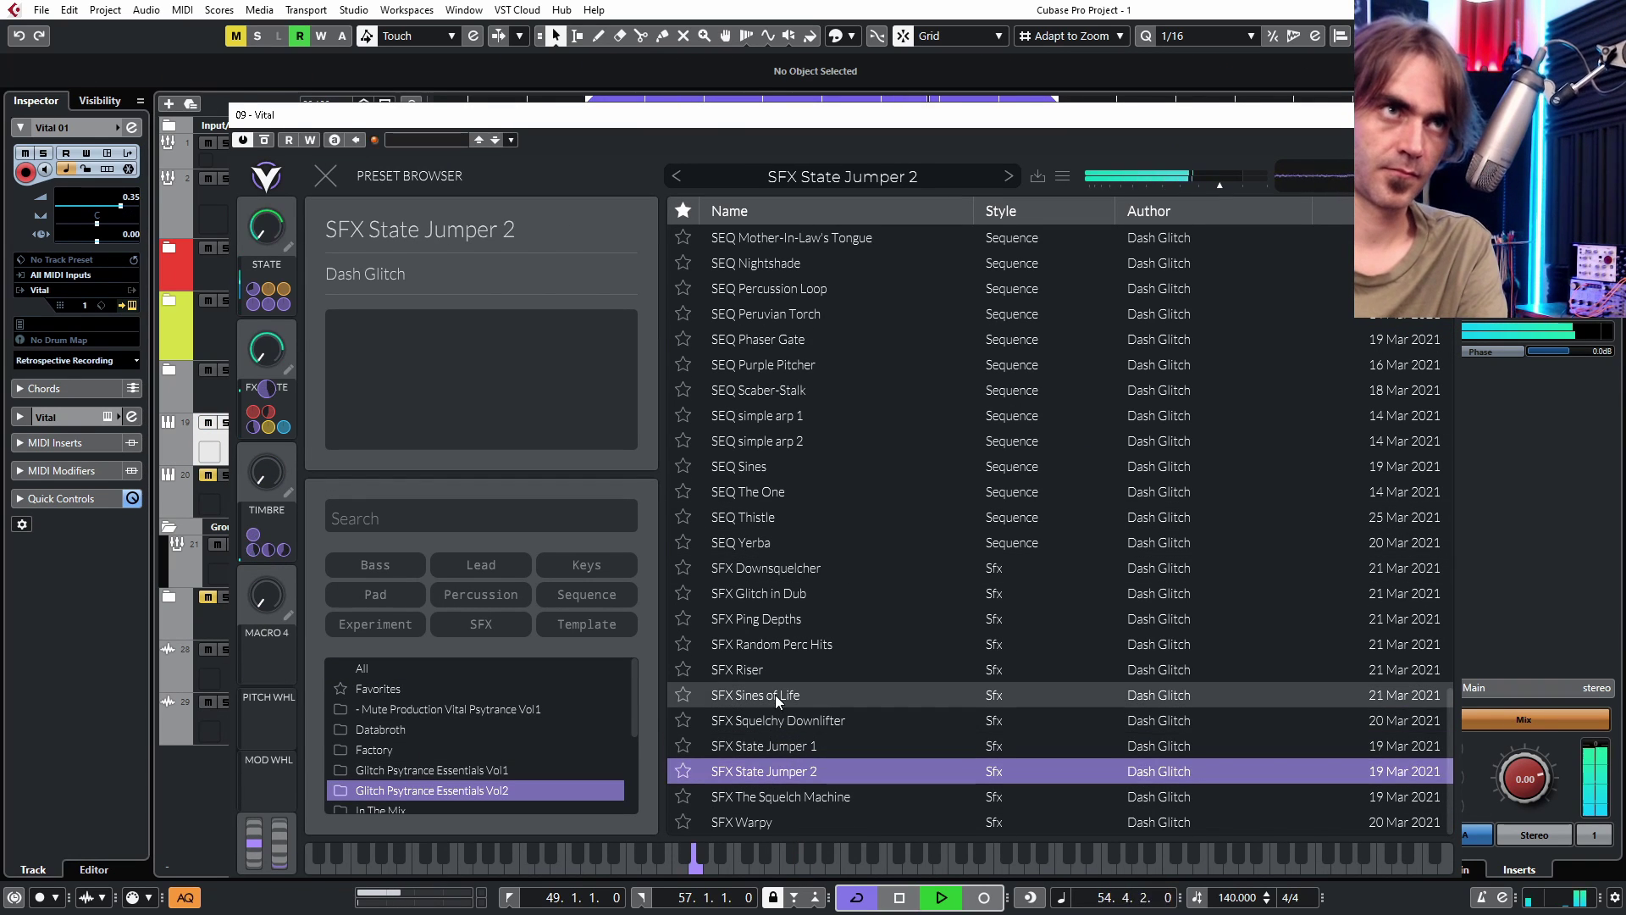
# - Set the Vital 01 track volume to -0.70 dB and load the SFX Sines of Life preset
pyautogui.moveTo(120, 207); pyautogui.dragTo(94, 211)
pyautogui.click(813, 695)
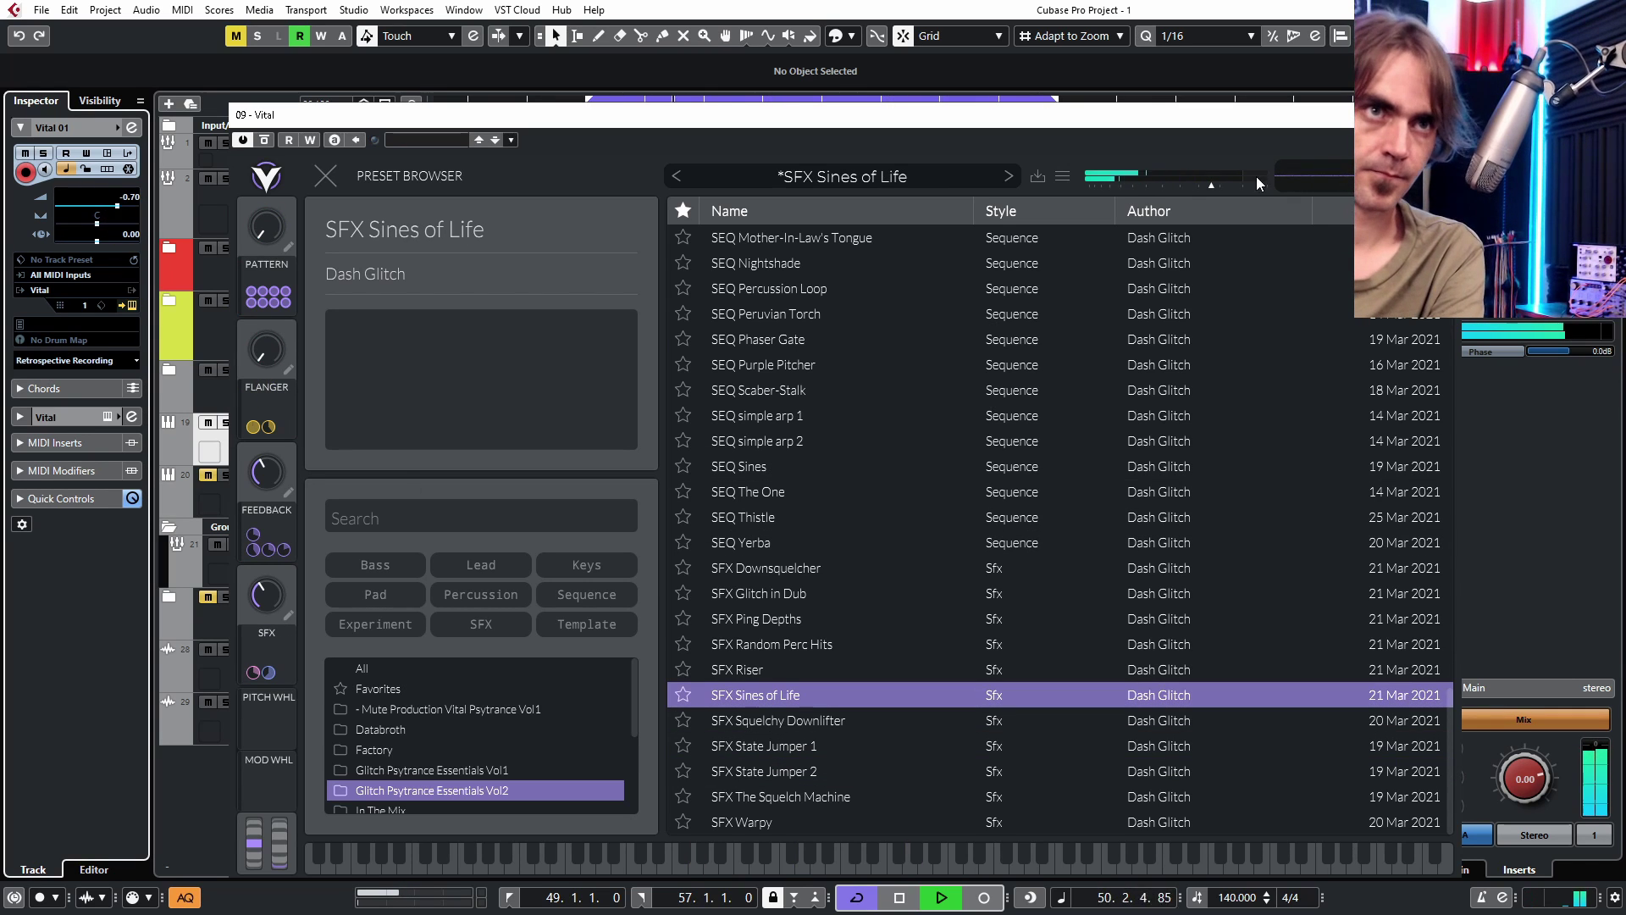
pyautogui.click(1443, 114)
# - Record a MIDI part on Vital 01 and adjust the position of its notes in the Key Editor
pyautogui.click(983, 898)
pyautogui.click(983, 898)
pyautogui.doubleClick(762, 437)
pyautogui.moveTo(620, 531); pyautogui.dragTo(237, 629)
pyautogui.press('space')
pyautogui.press('space')
pyautogui.moveTo(869, 583); pyautogui.dragTo(828, 583)
pyautogui.click(162, 870)
# - Trim the Vital 01 clip to two bars and repeat it from bar 49 to bar 57
pyautogui.moveTo(587, 460); pyautogui.dragTo(881, 492)
pyautogui.press('space')
pyautogui.moveTo(932, 449); pyautogui.dragTo(821, 460)
pyautogui.press('space')
pyautogui.moveTo(940, 464); pyautogui.dragTo(1057, 463)
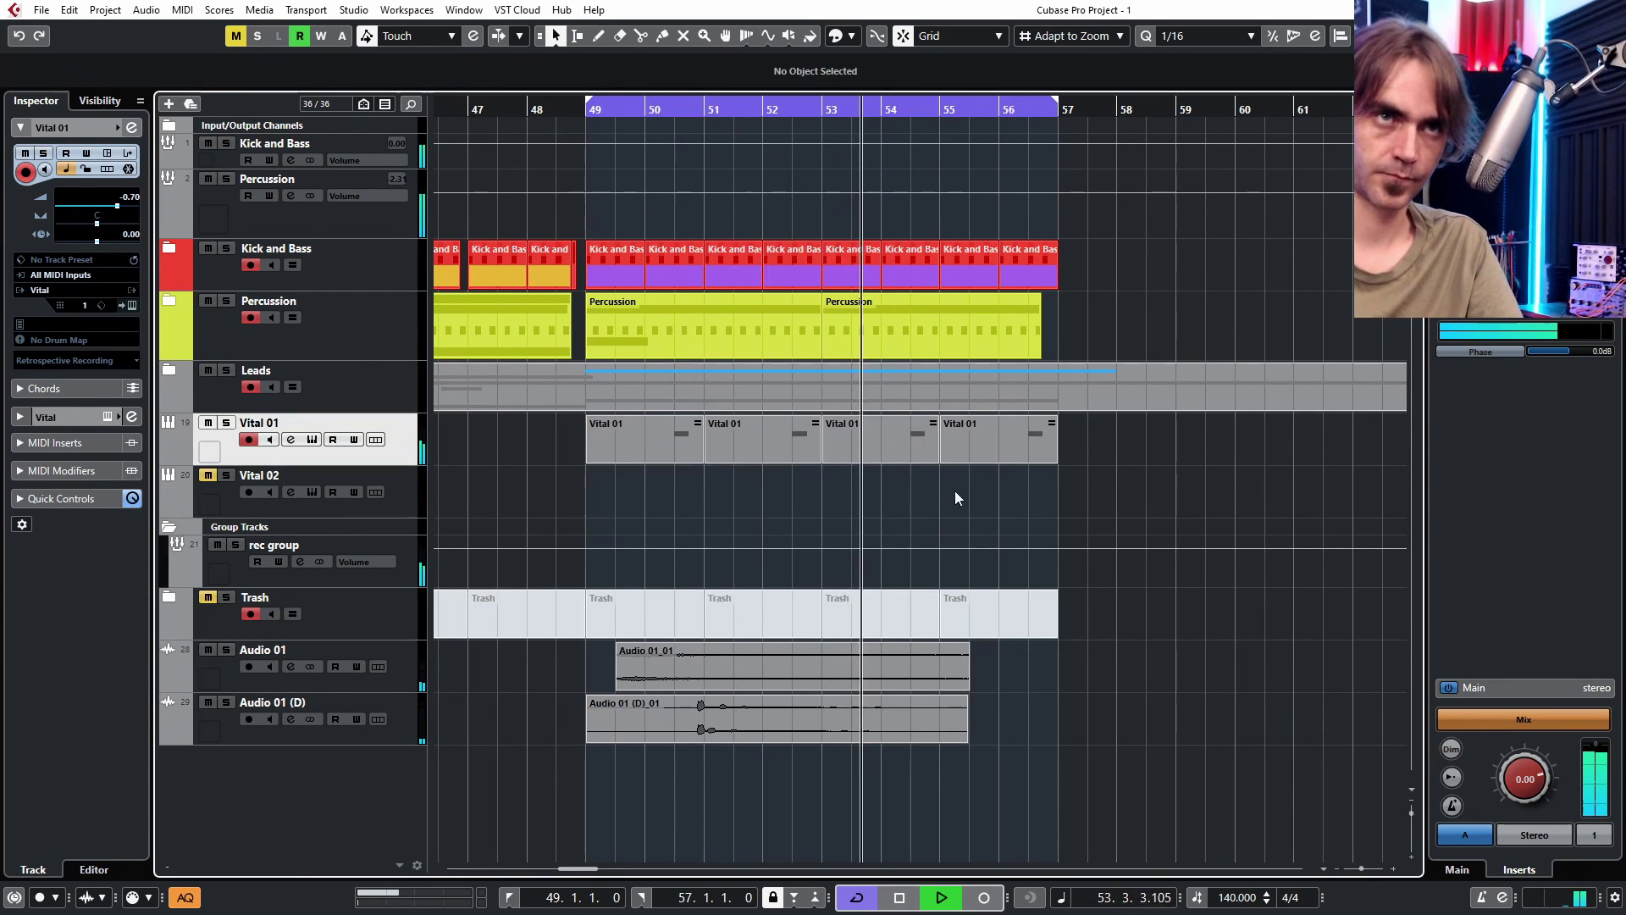
# - Duplicate the Audio 01 (D) track and delete the copied clip from the duplicate
pyautogui.rightClick(410, 730)
pyautogui.click(489, 377)
pyautogui.click(658, 775)
pyautogui.press('Delete')
pyautogui.press('space')
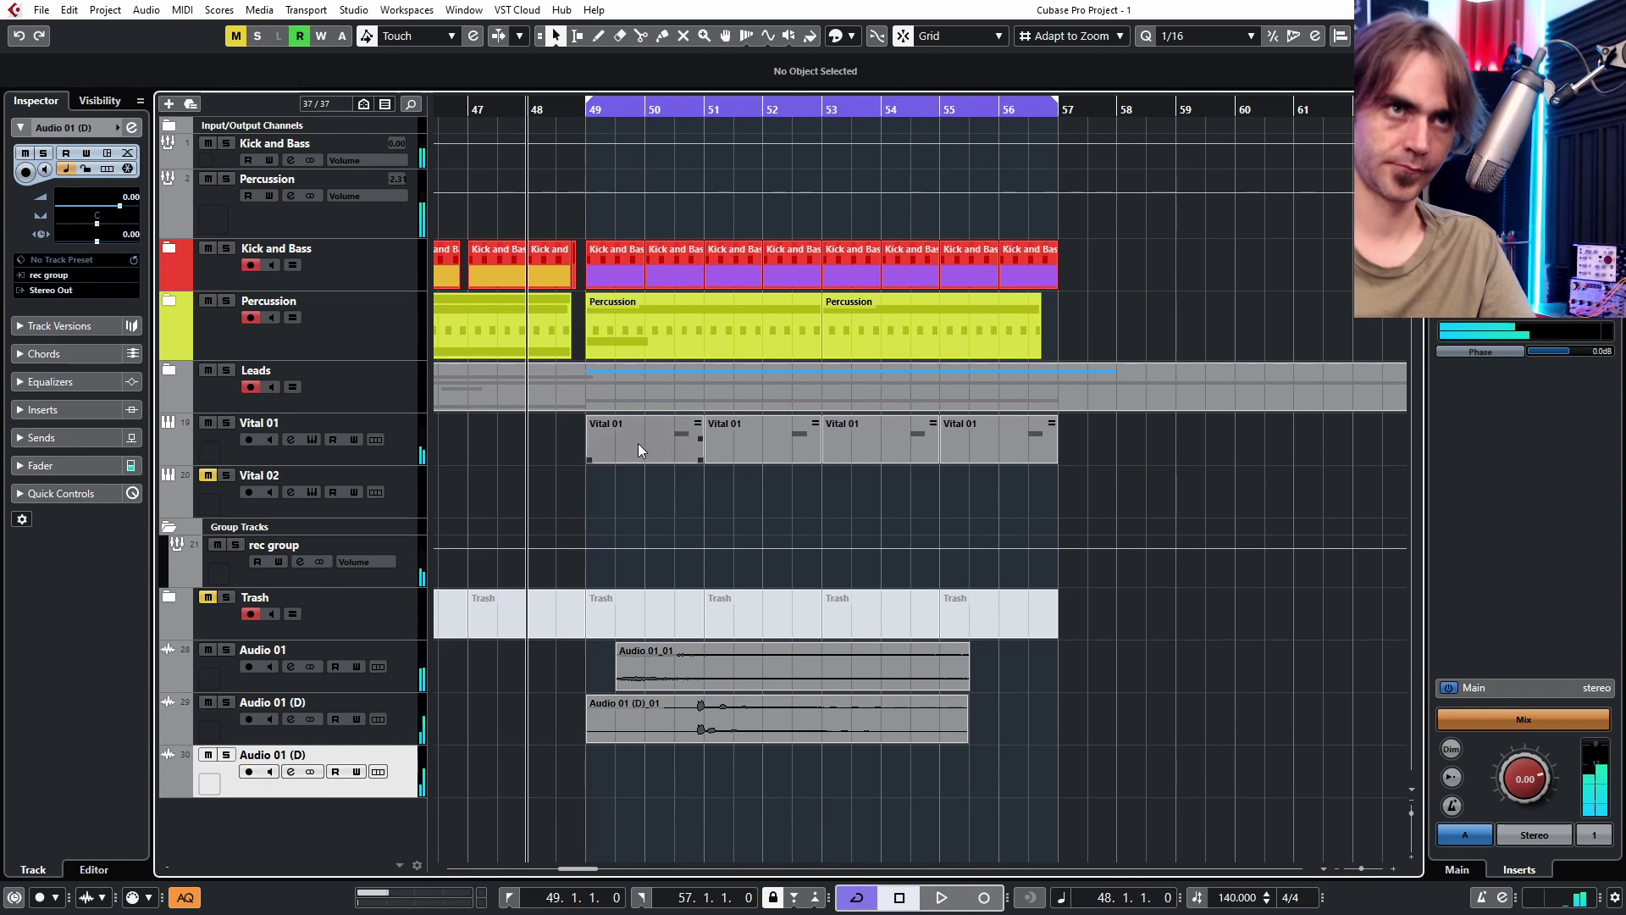
# - Adjust the note timing in the repeated Vital 01 part by editing the clip at bar 49
pyautogui.doubleClick(659, 446)
pyautogui.moveTo(757, 502); pyautogui.dragTo(941, 608)
pyautogui.press('space')
pyautogui.press('Return')
# - Try recording the Vital 01 effect onto the empty duplicated audio track and delete the take
pyautogui.click(249, 772)
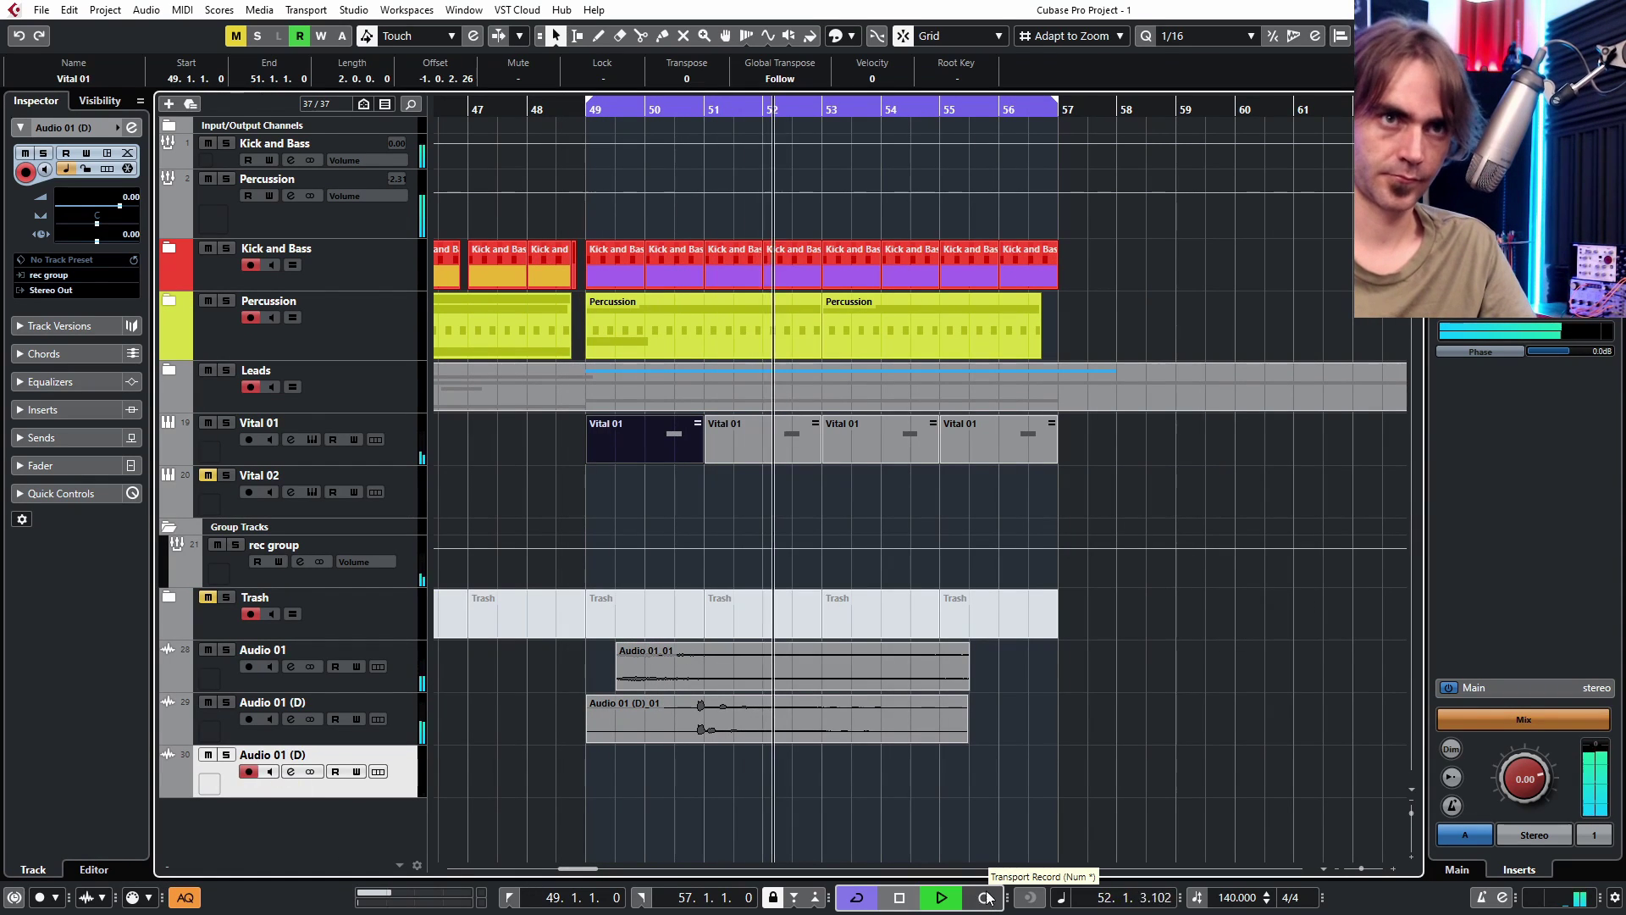
pyautogui.click(992, 893)
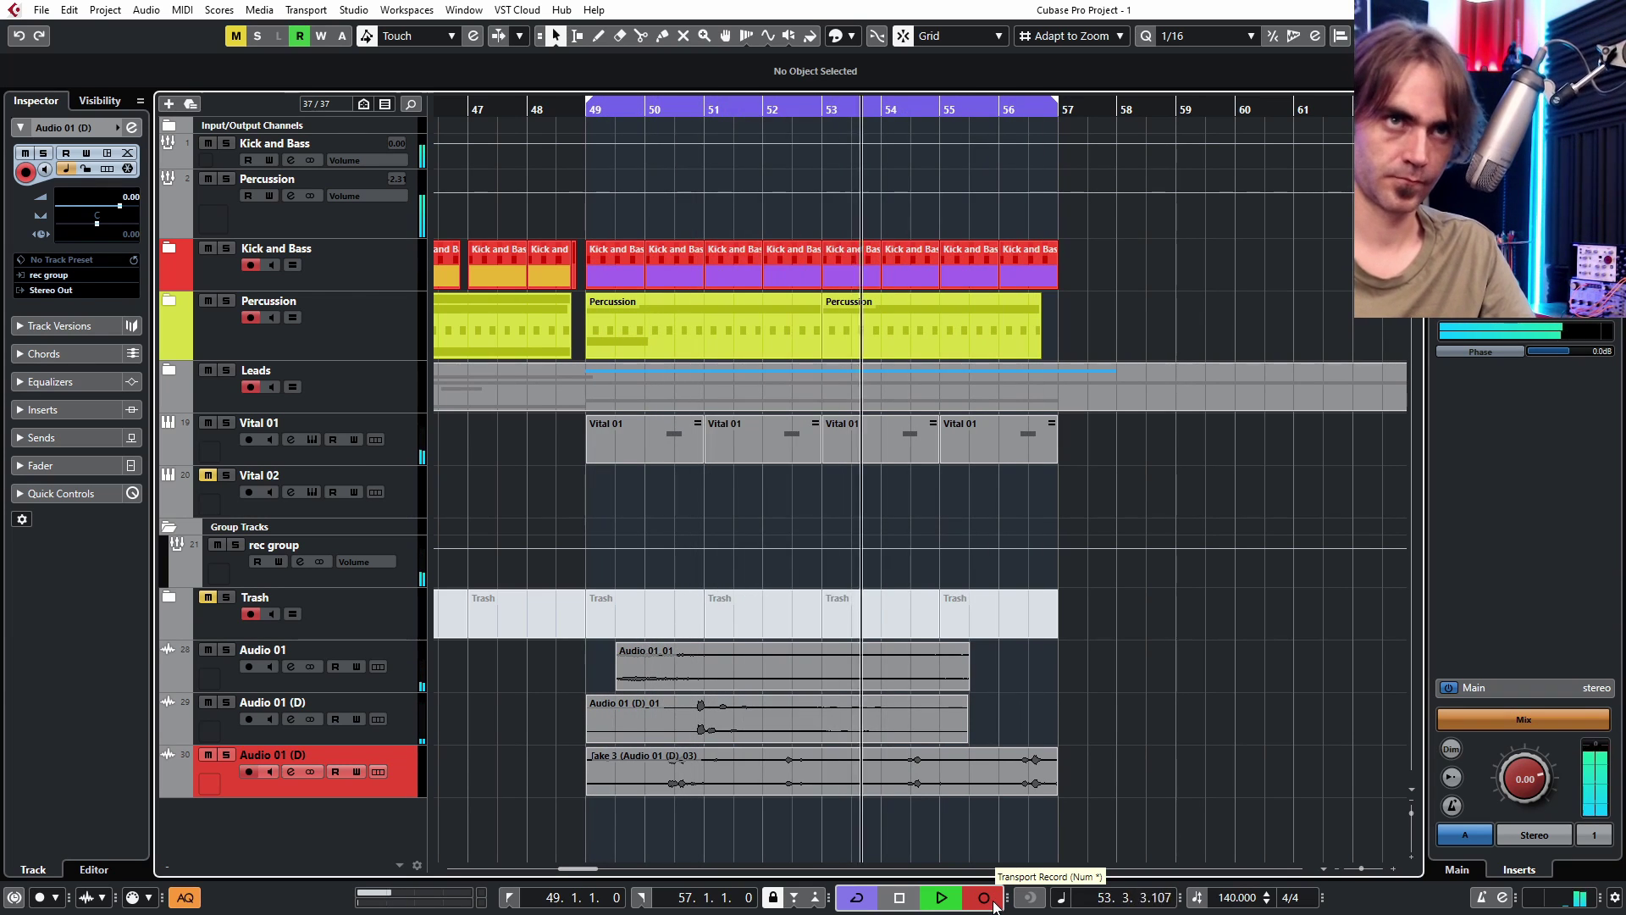
pyautogui.click(993, 901)
pyautogui.moveTo(681, 814); pyautogui.dragTo(877, 775)
pyautogui.press('Delete')
# - Load a different preset in the Vital 01 synth and close its window
pyautogui.click(339, 425)
pyautogui.click(134, 308)
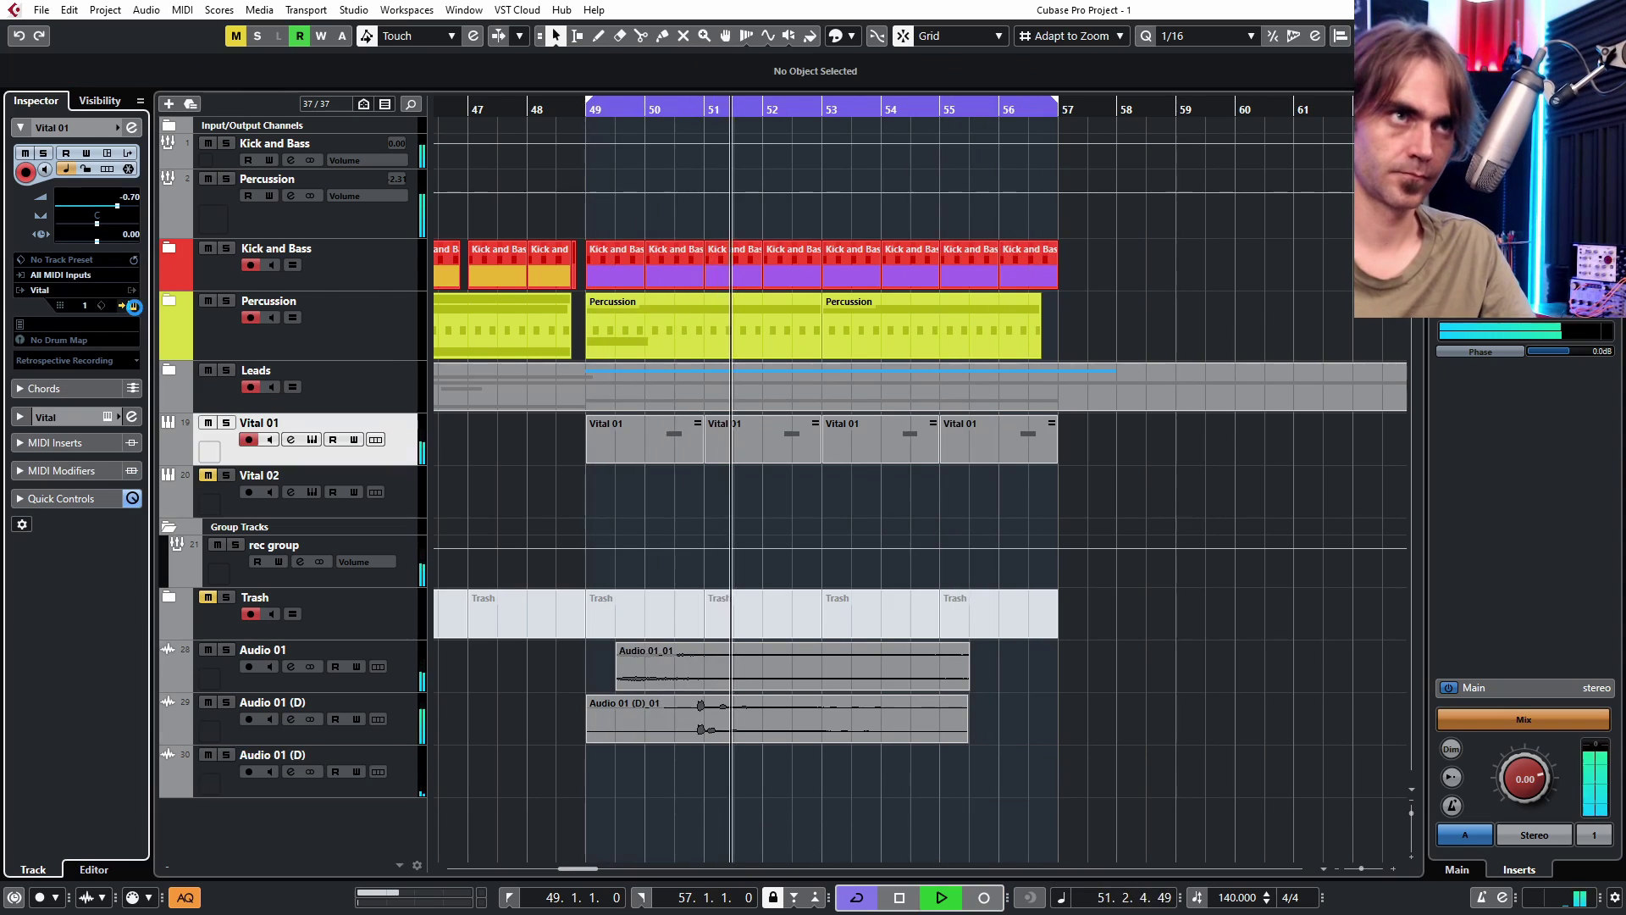
pyautogui.scroll(-15, 1049, 542)
pyautogui.click(767, 467)
pyautogui.hotkey('ctrl', 'w')
# - Lengthen the note in the two-bar Vital 01 clip by extending both its start and its end
pyautogui.doubleClick(746, 440)
pyautogui.moveTo(893, 582); pyautogui.dragTo(1051, 585)
pyautogui.moveTo(764, 417); pyautogui.dragTo(764, 414)
pyautogui.moveTo(792, 582); pyautogui.dragTo(642, 582)
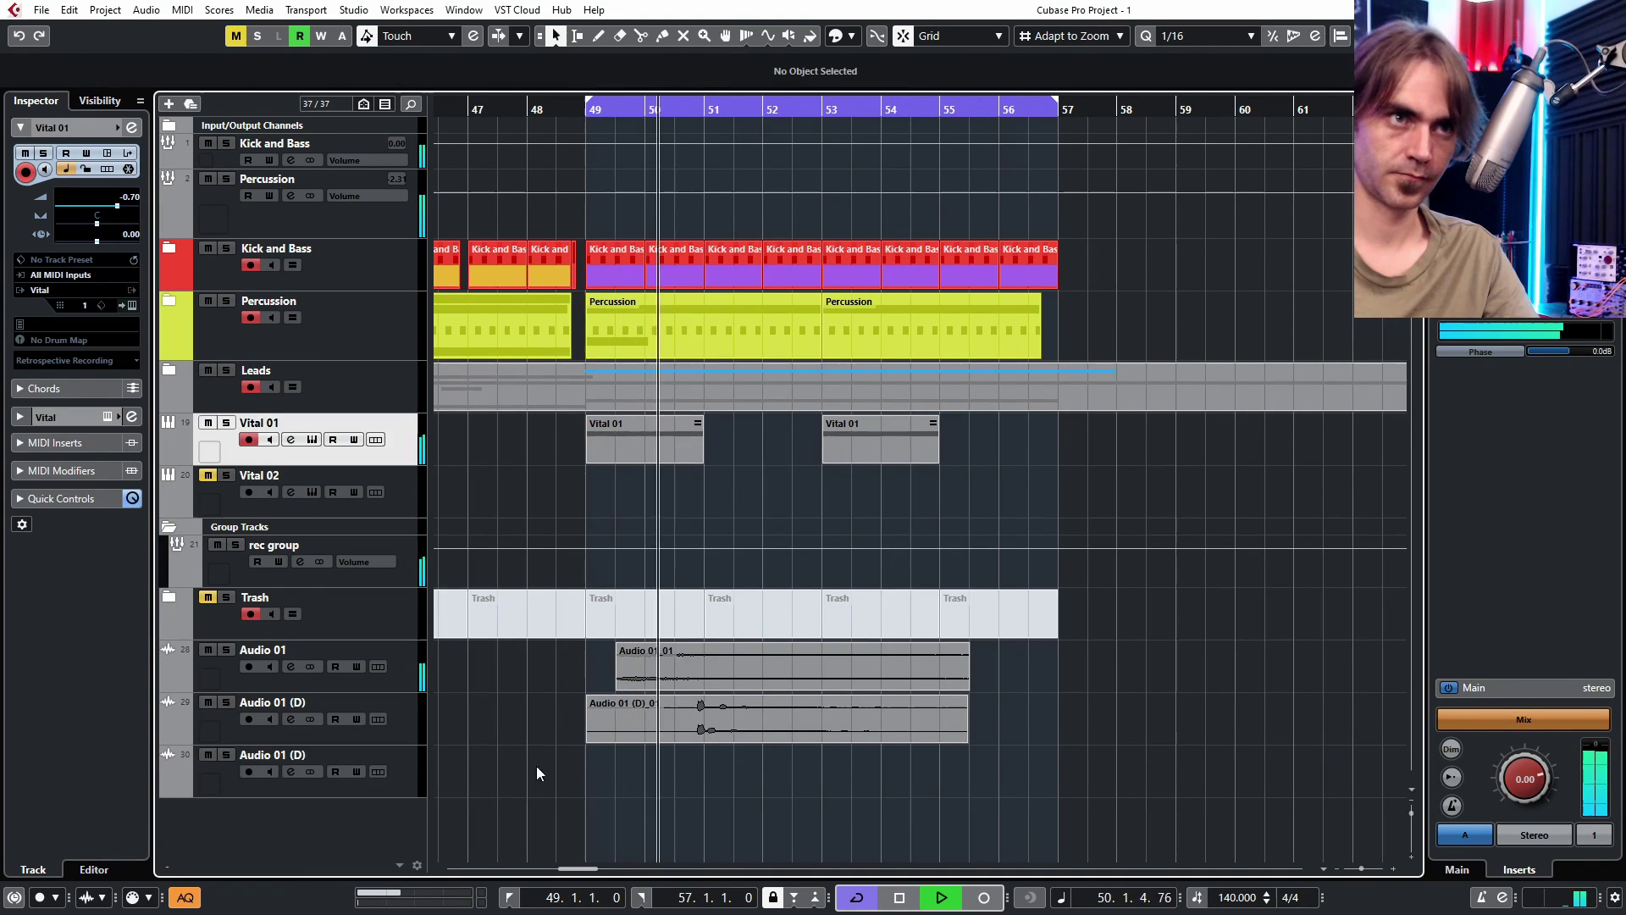
# - Record the Vital 01 output onto the empty duplicated audio track and delete the Vital 01 clip at bar 53
pyautogui.click(984, 897)
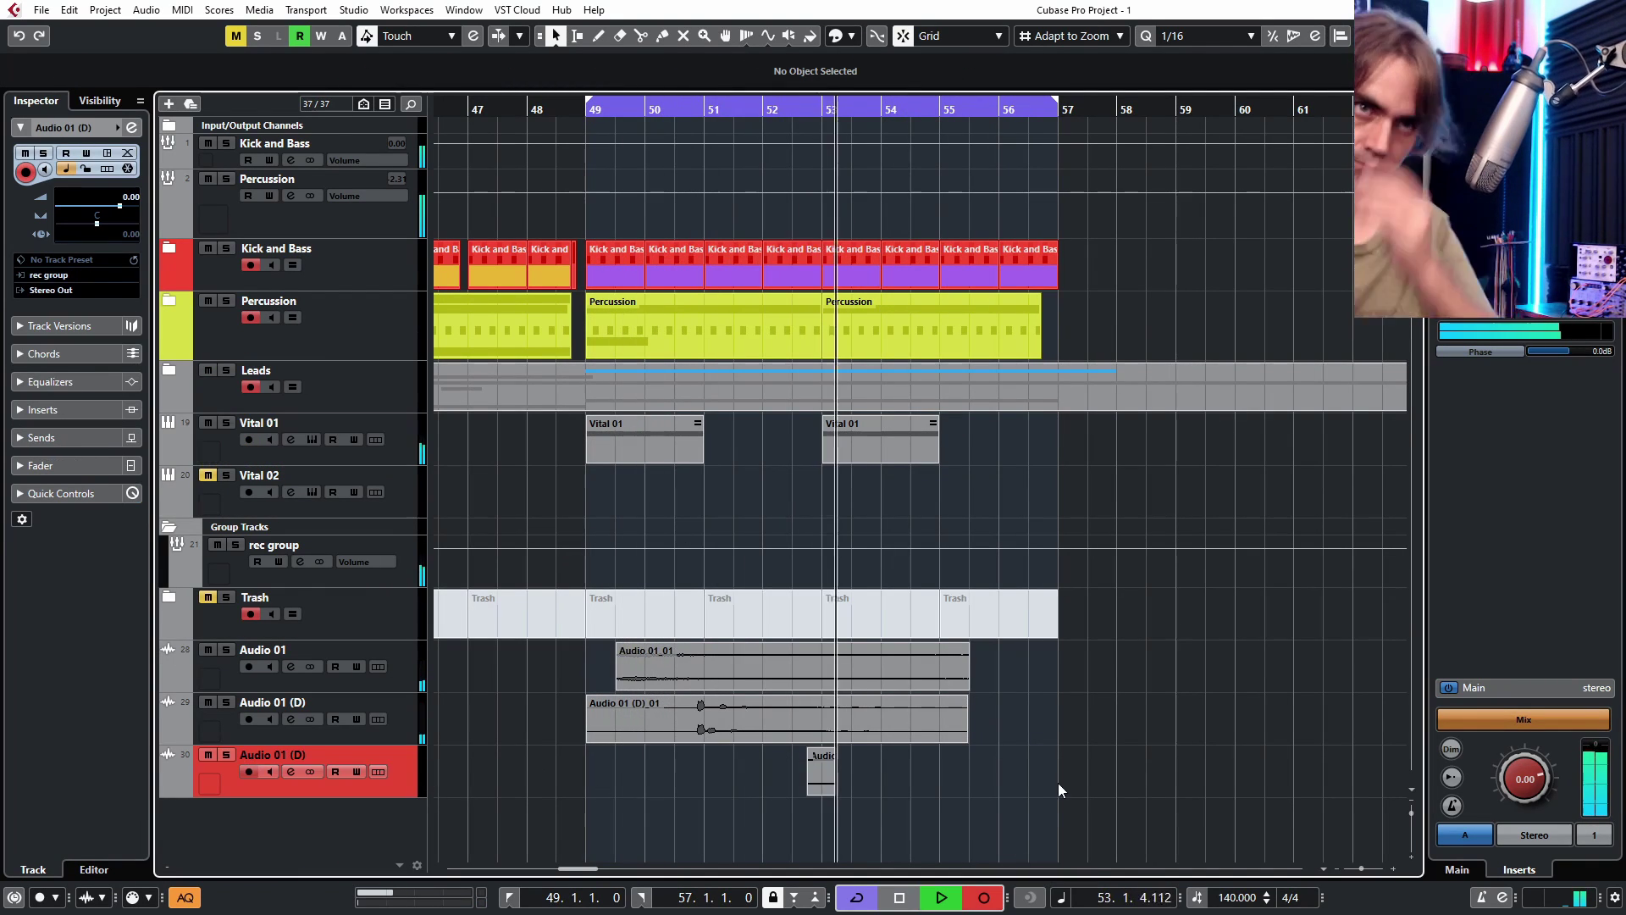
pyautogui.moveTo(811, 495); pyautogui.dragTo(904, 454)
pyautogui.press('Delete')
pyautogui.click(998, 889)
# - Move the recorded take to bar 53 and trim it to end at bar 57 with a short fade-out
pyautogui.moveTo(614, 776); pyautogui.dragTo(850, 776)
pyautogui.moveTo(1293, 792); pyautogui.dragTo(1058, 793)
pyautogui.moveTo(1057, 751); pyautogui.dragTo(1047, 750)
# - Draw one sustained note across the eight-bar Vital 01 clip from bar 49 to bar 57
pyautogui.click(312, 440)
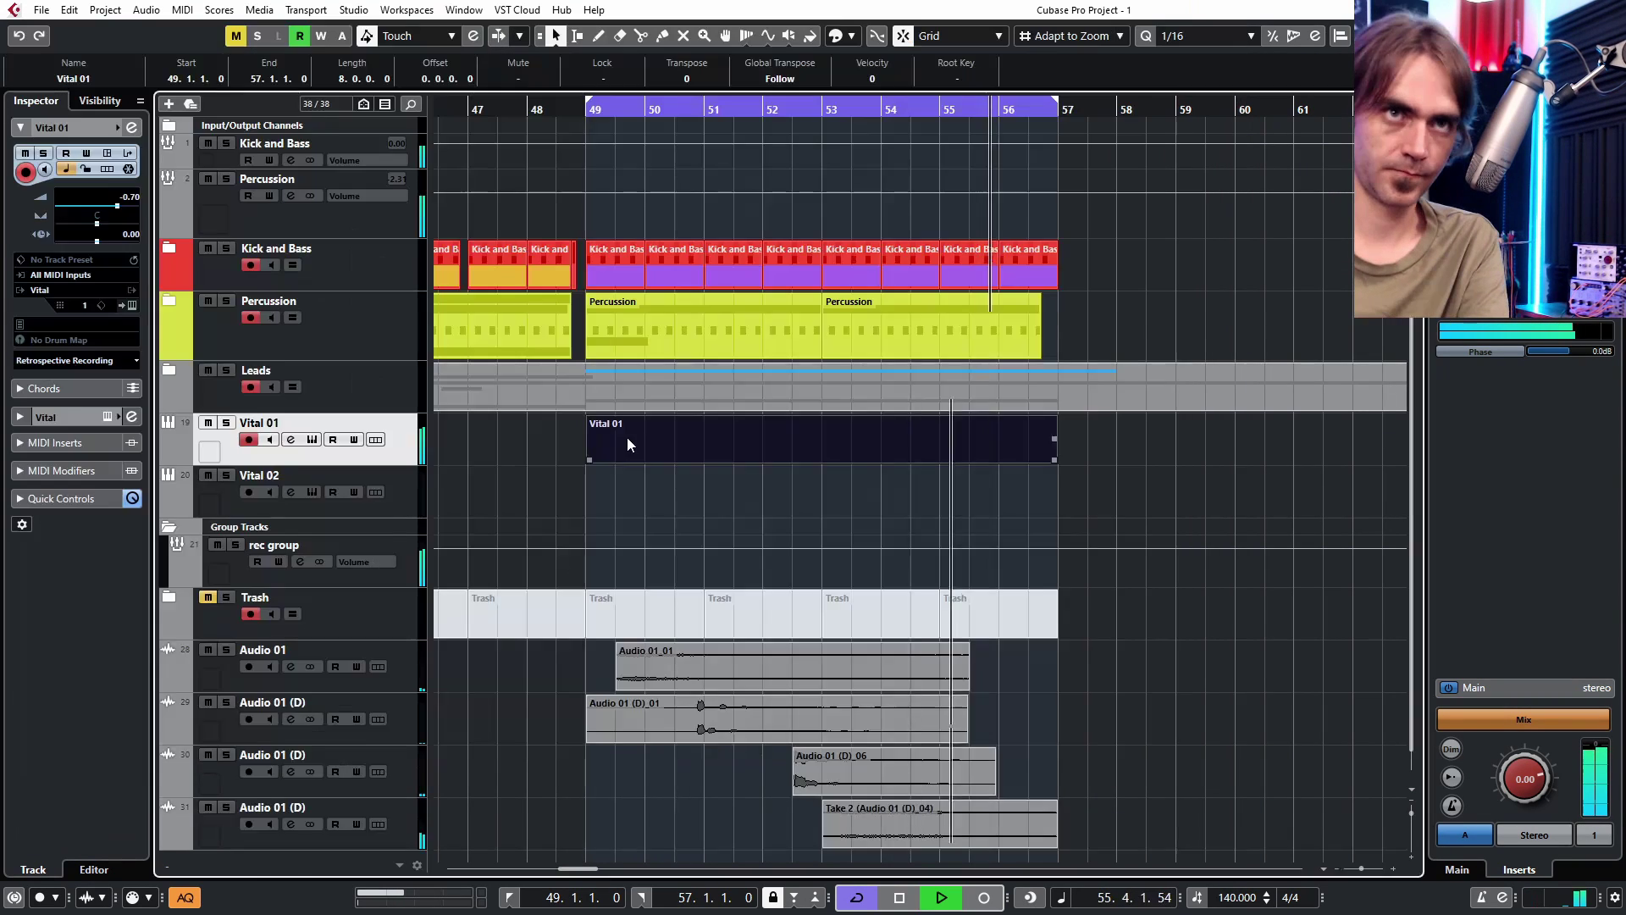
pyautogui.doubleClick(627, 437)
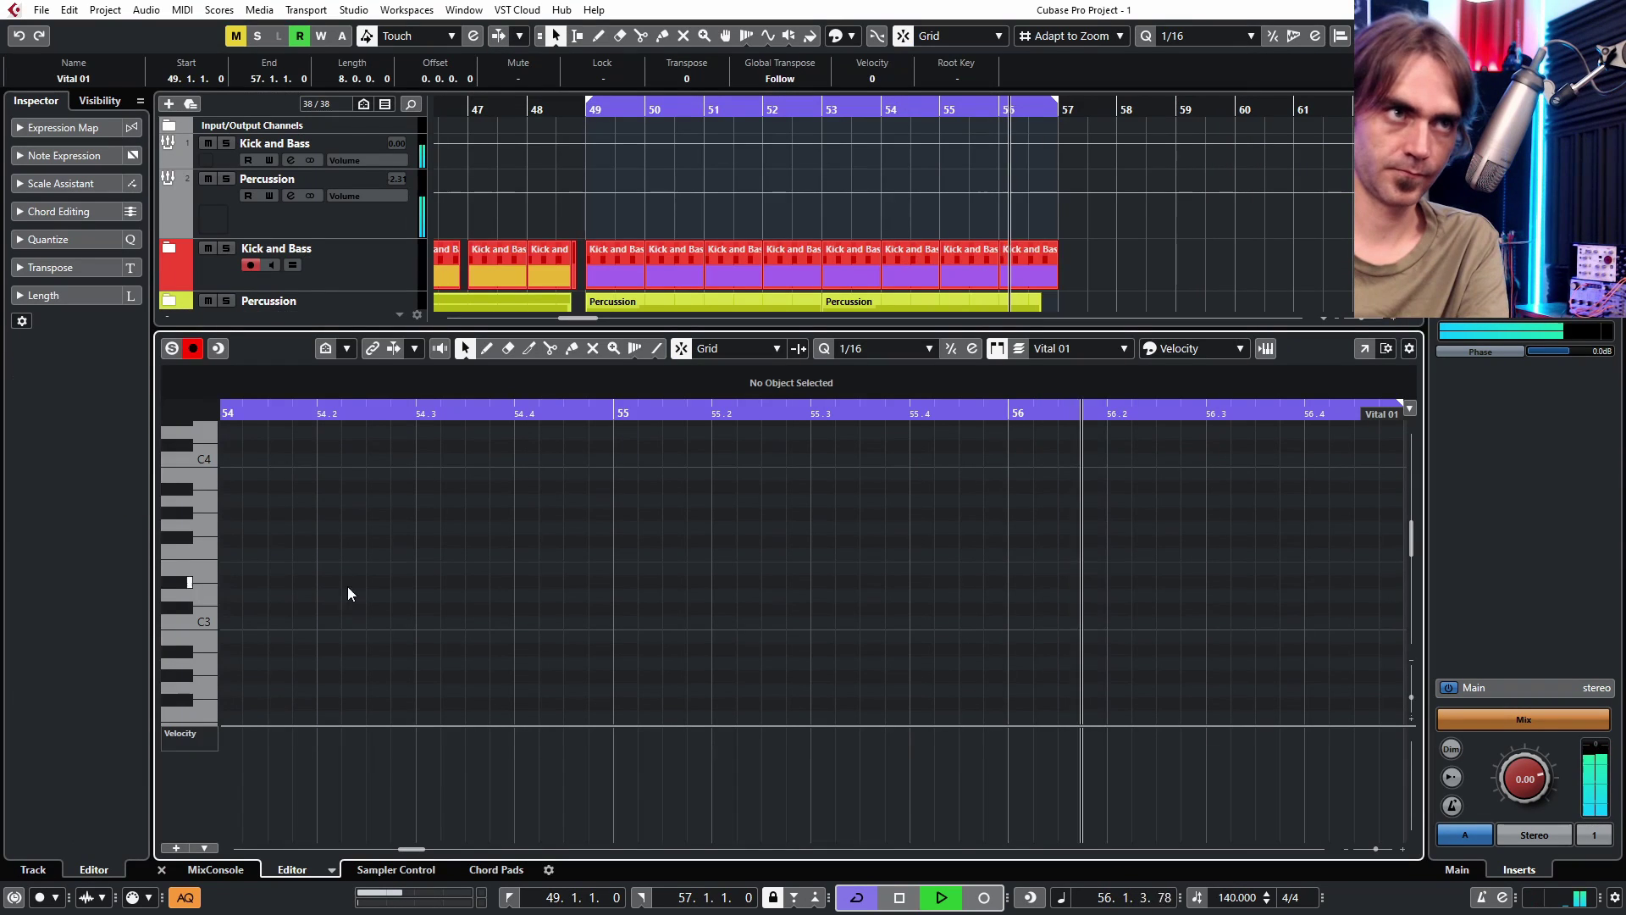
pyautogui.scroll(-2, 258, 653)
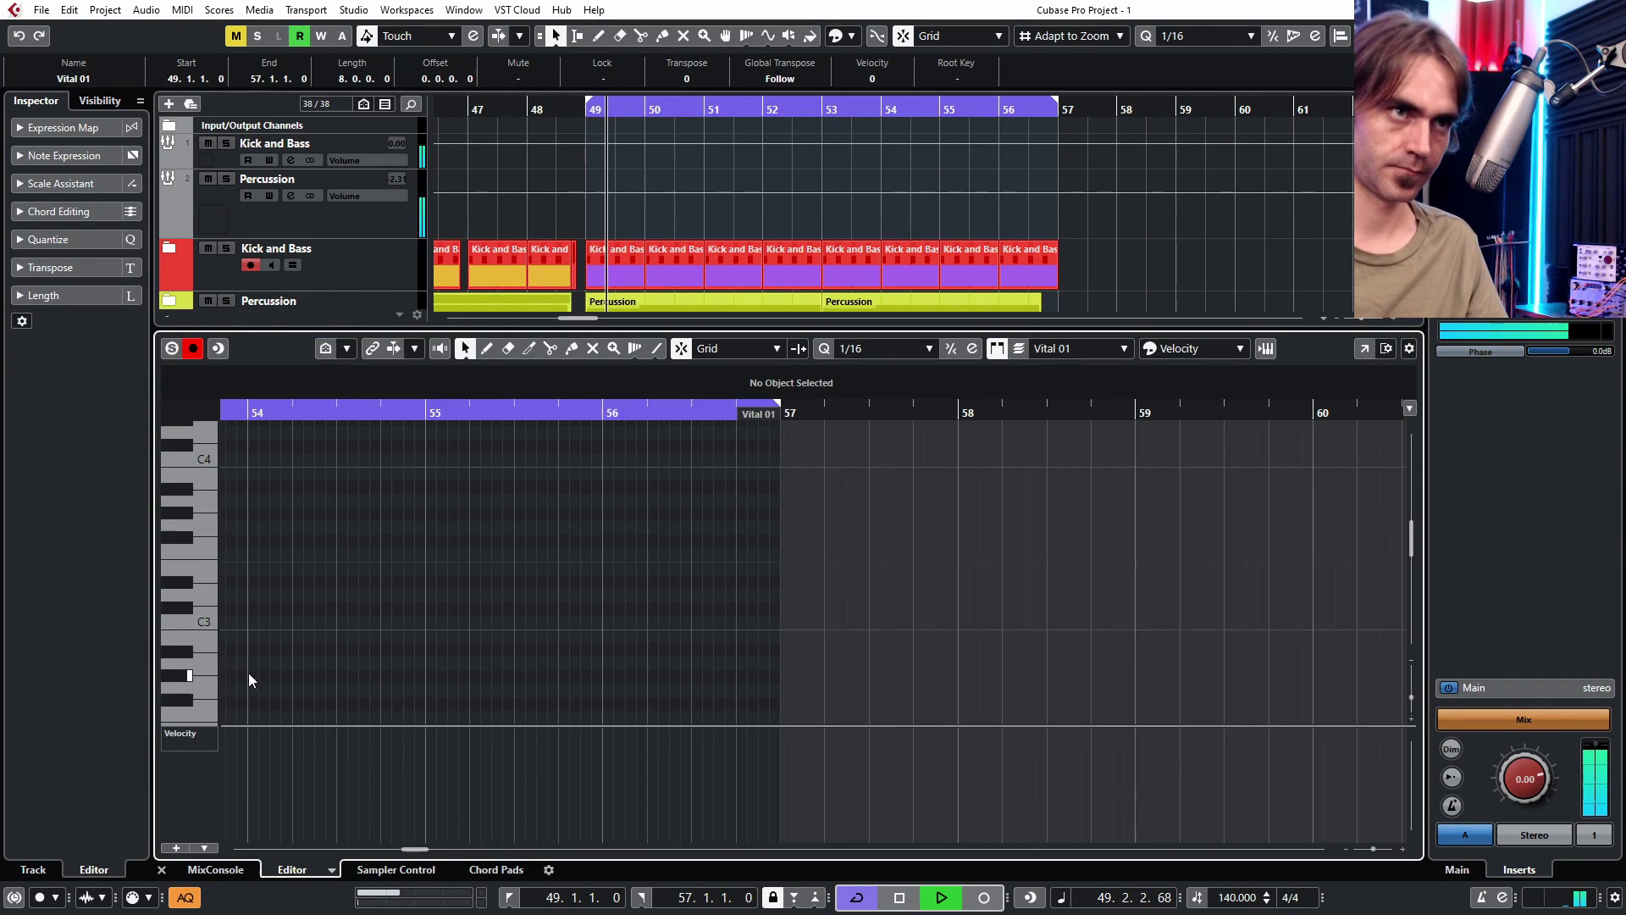
pyautogui.scroll(-3, 350, 649)
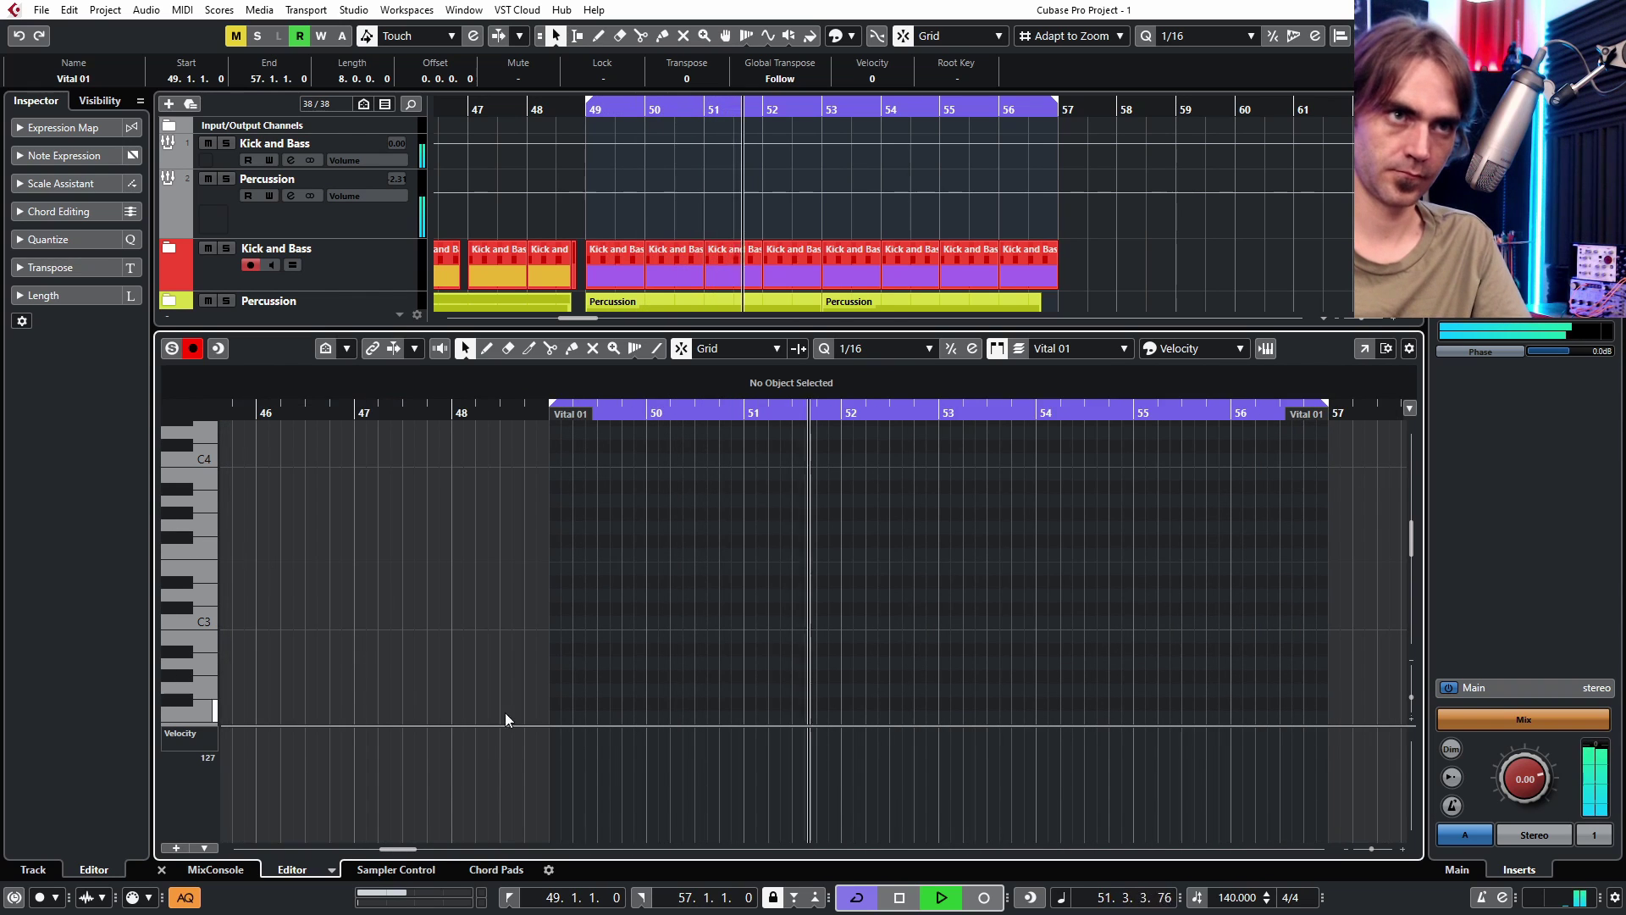
pyautogui.scroll(3, 566, 698)
pyautogui.press('space')
pyautogui.moveTo(527, 692)
pyautogui.mouseDown()
pyautogui.moveTo(1347, 688)
pyautogui.moveTo(690, 692)
pyautogui.moveTo(676, 676)
pyautogui.mouseUp()
pyautogui.click(162, 870)
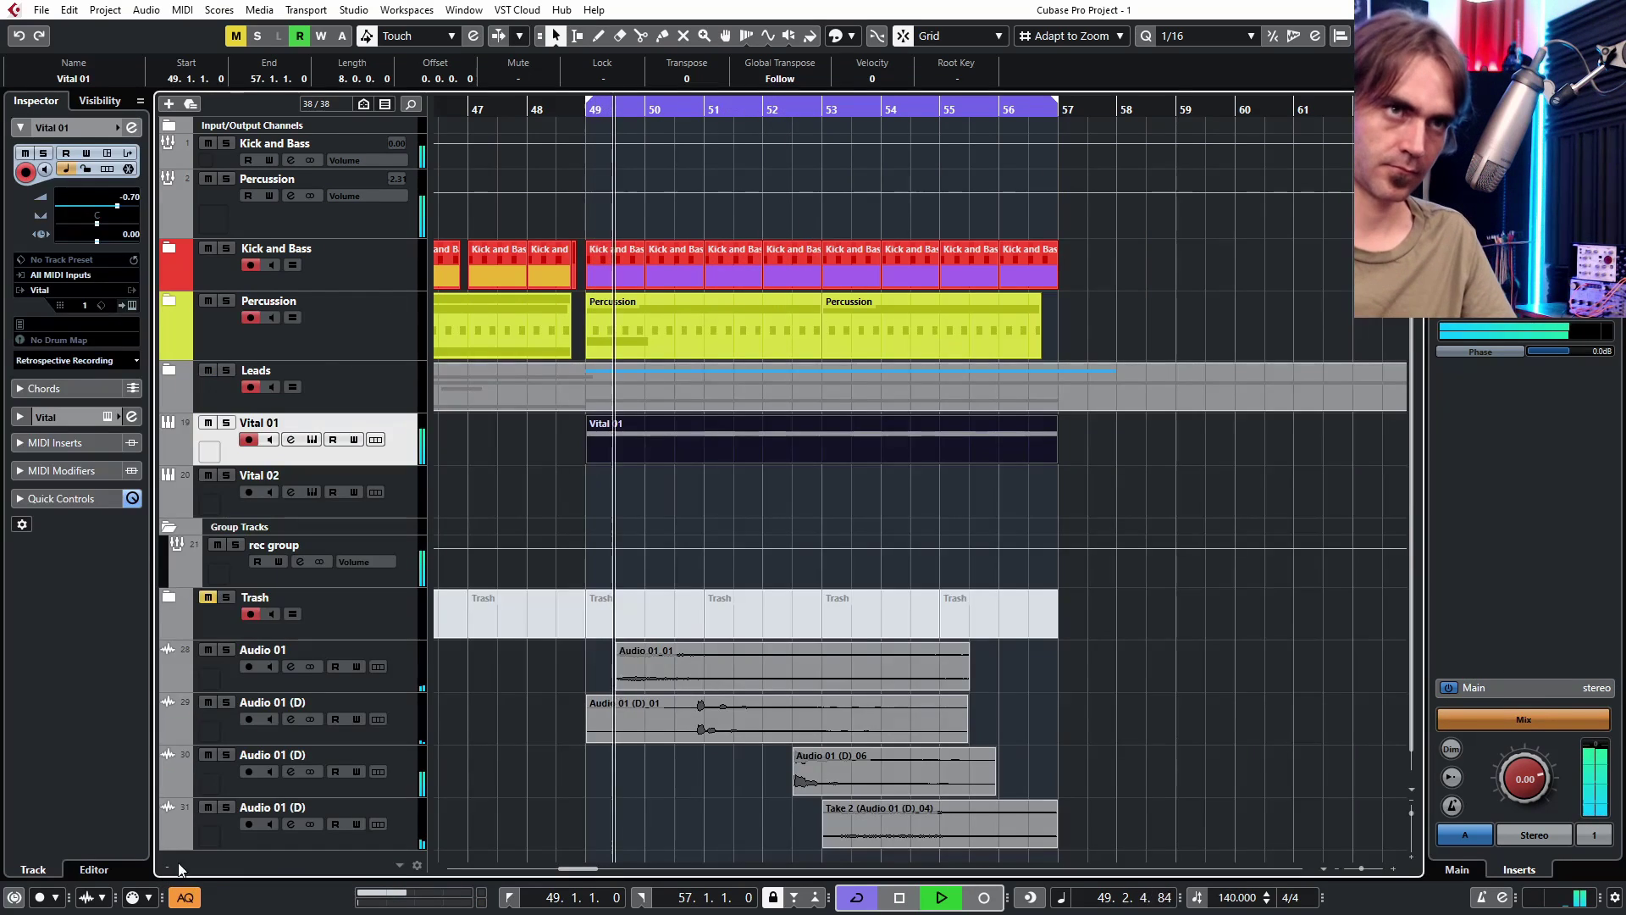
# - Set the Vital 01 track volume to -2.35 dB and check the SFX Riser patch in the synth window
pyautogui.press('g')
pyautogui.press('g')
pyautogui.moveTo(124, 210); pyautogui.dragTo(121, 197)
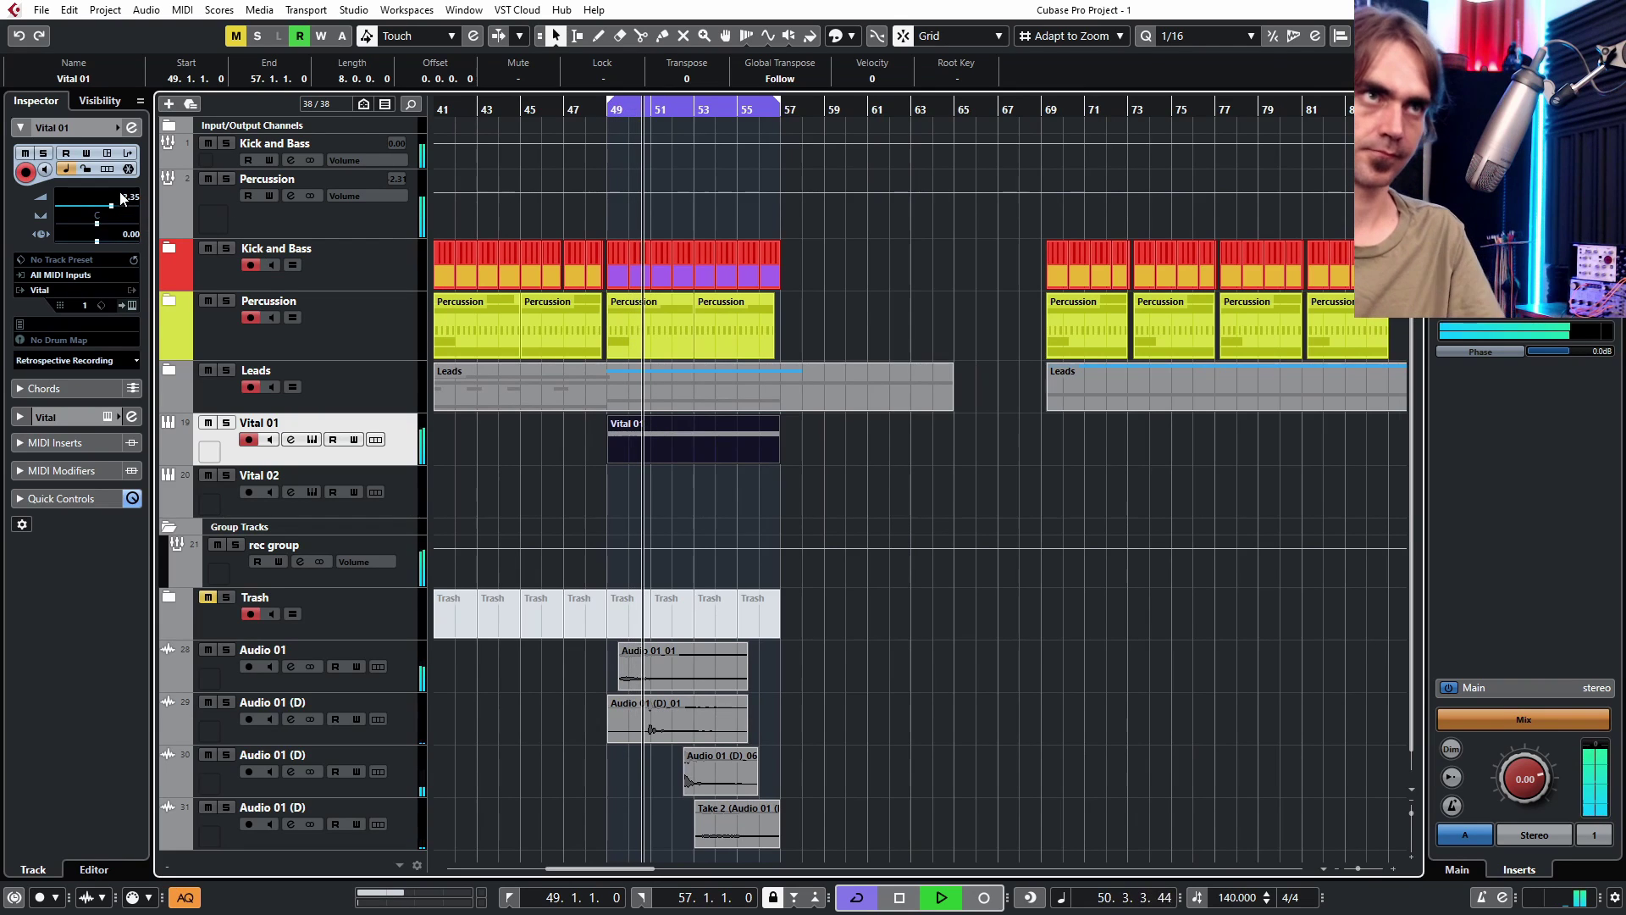
pyautogui.click(131, 307)
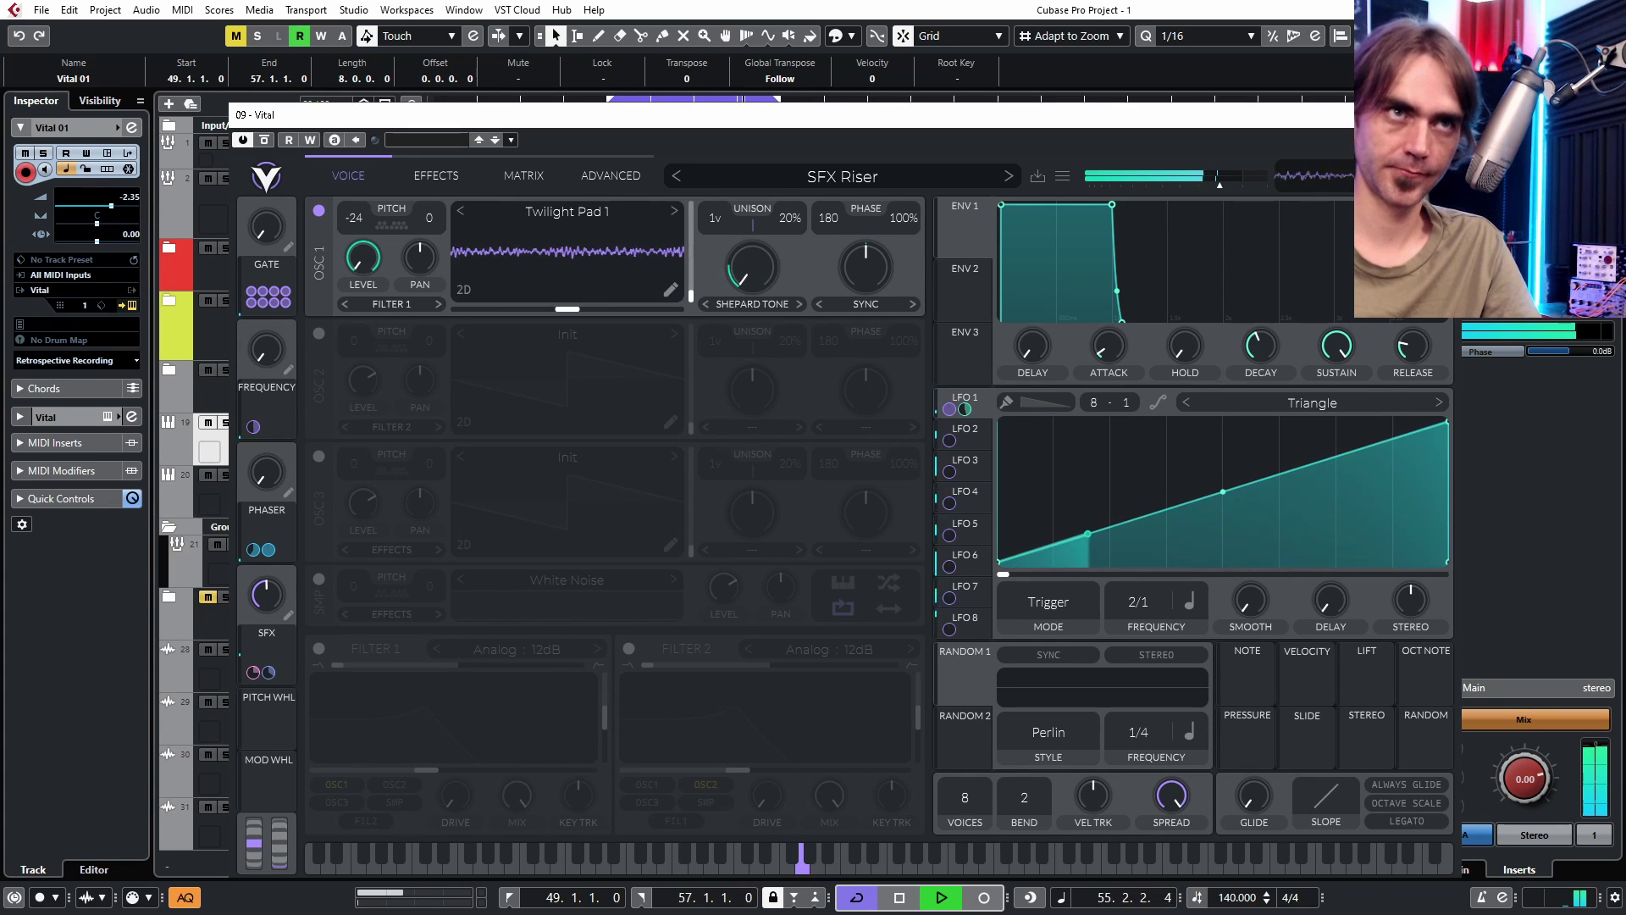
pyautogui.click(1442, 114)
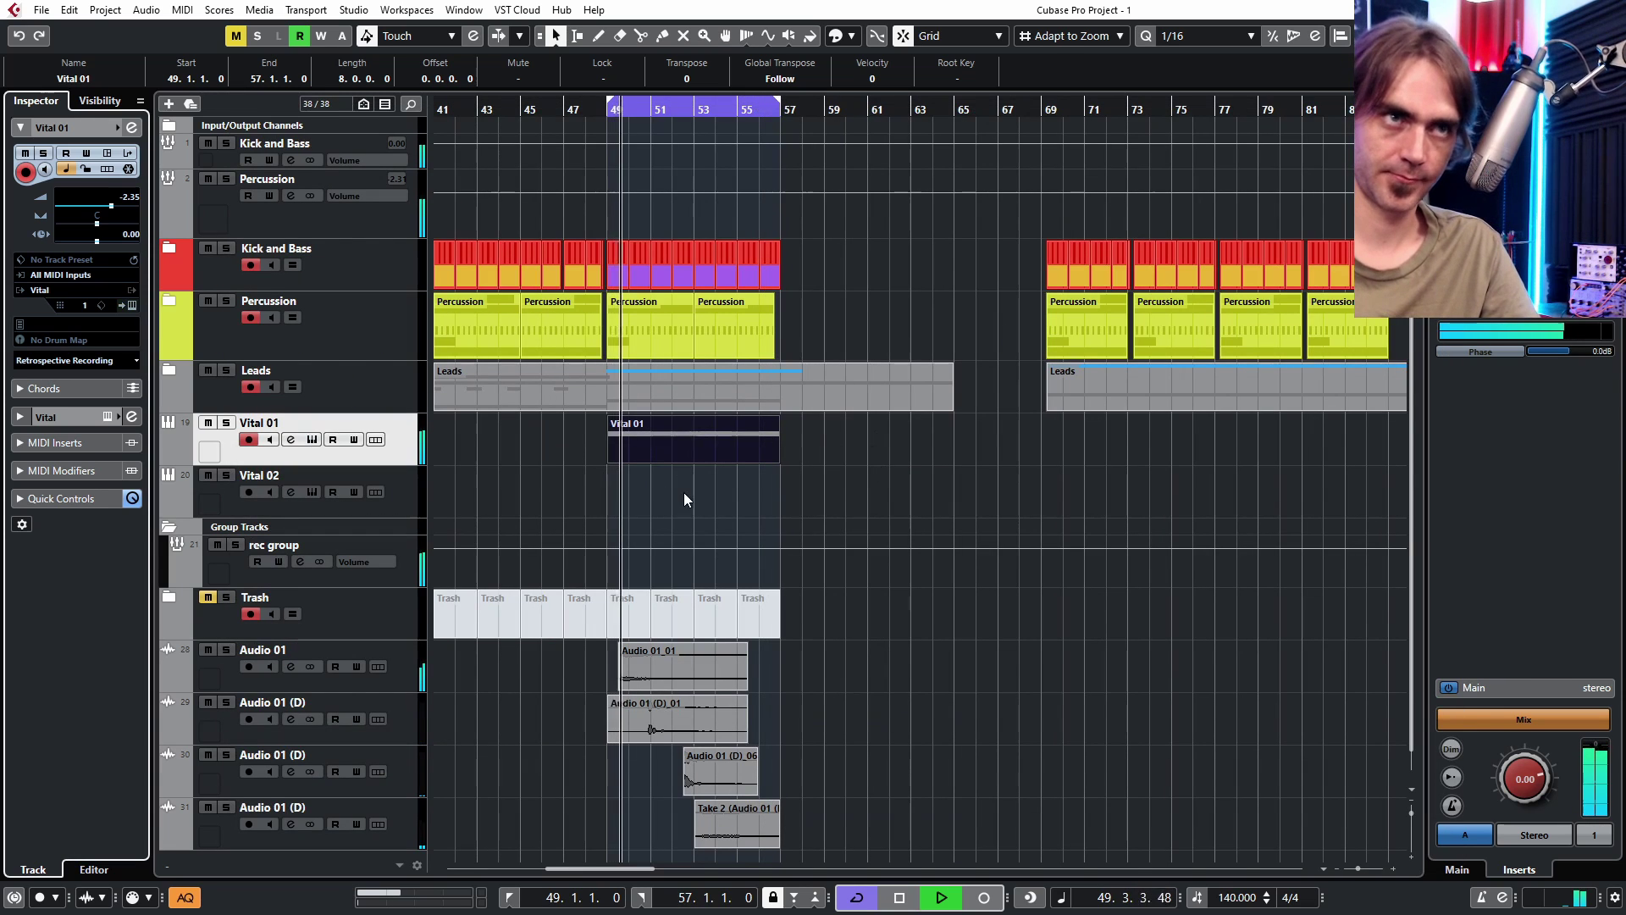
# - Stop playback and render the eight-bar Vital 01 clip in place with the current settings
pyautogui.click(724, 496)
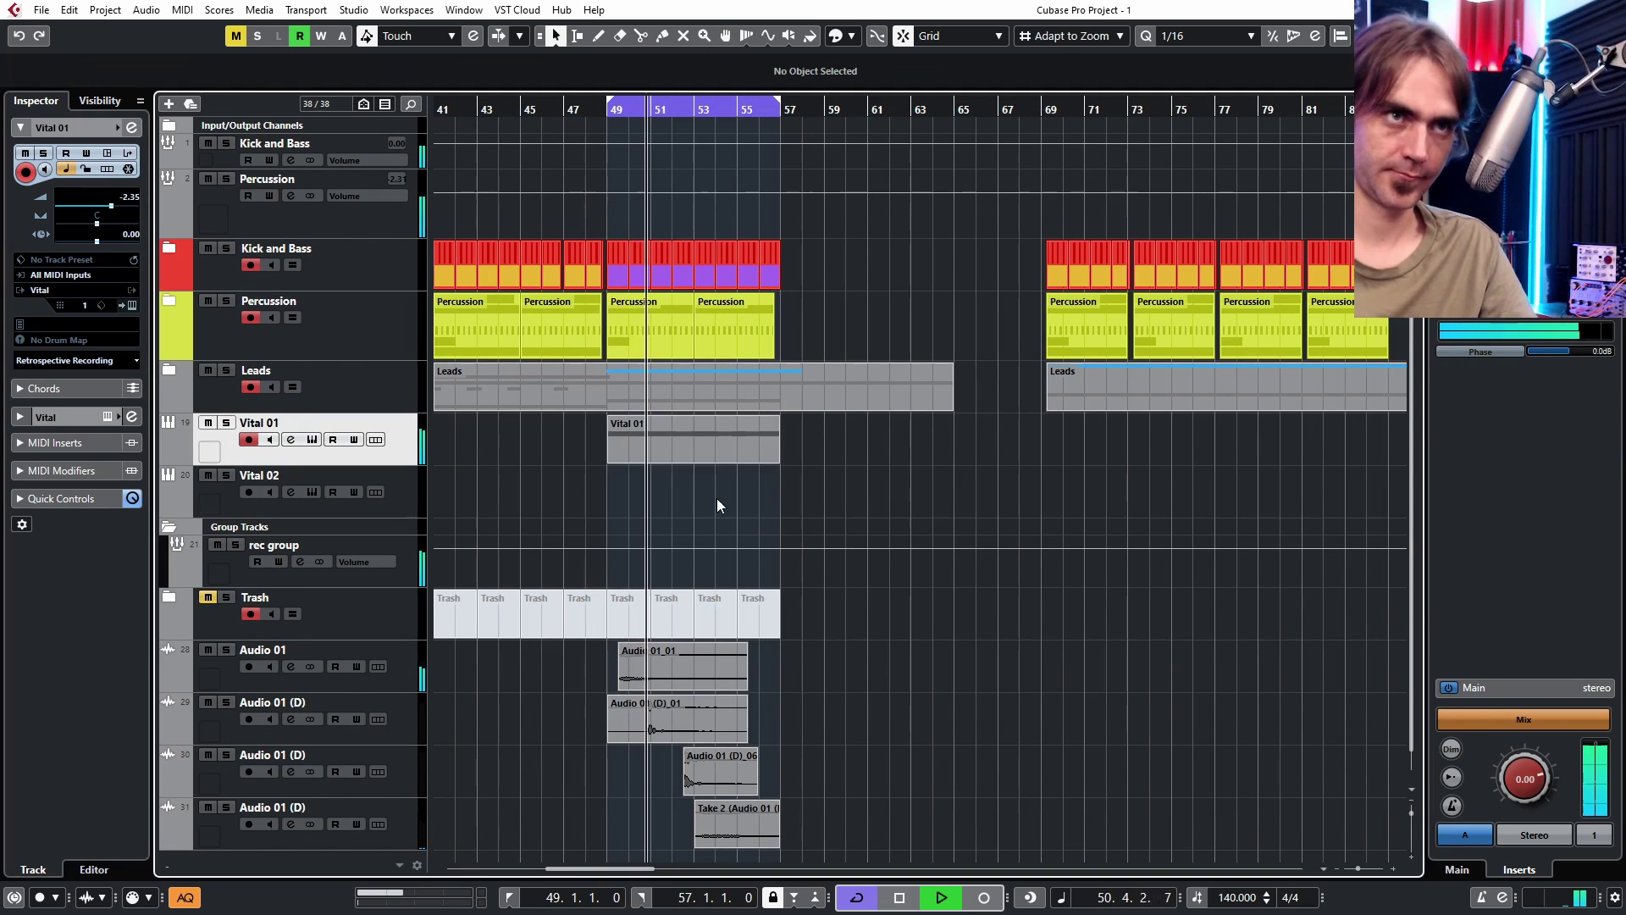
pyautogui.press('space')
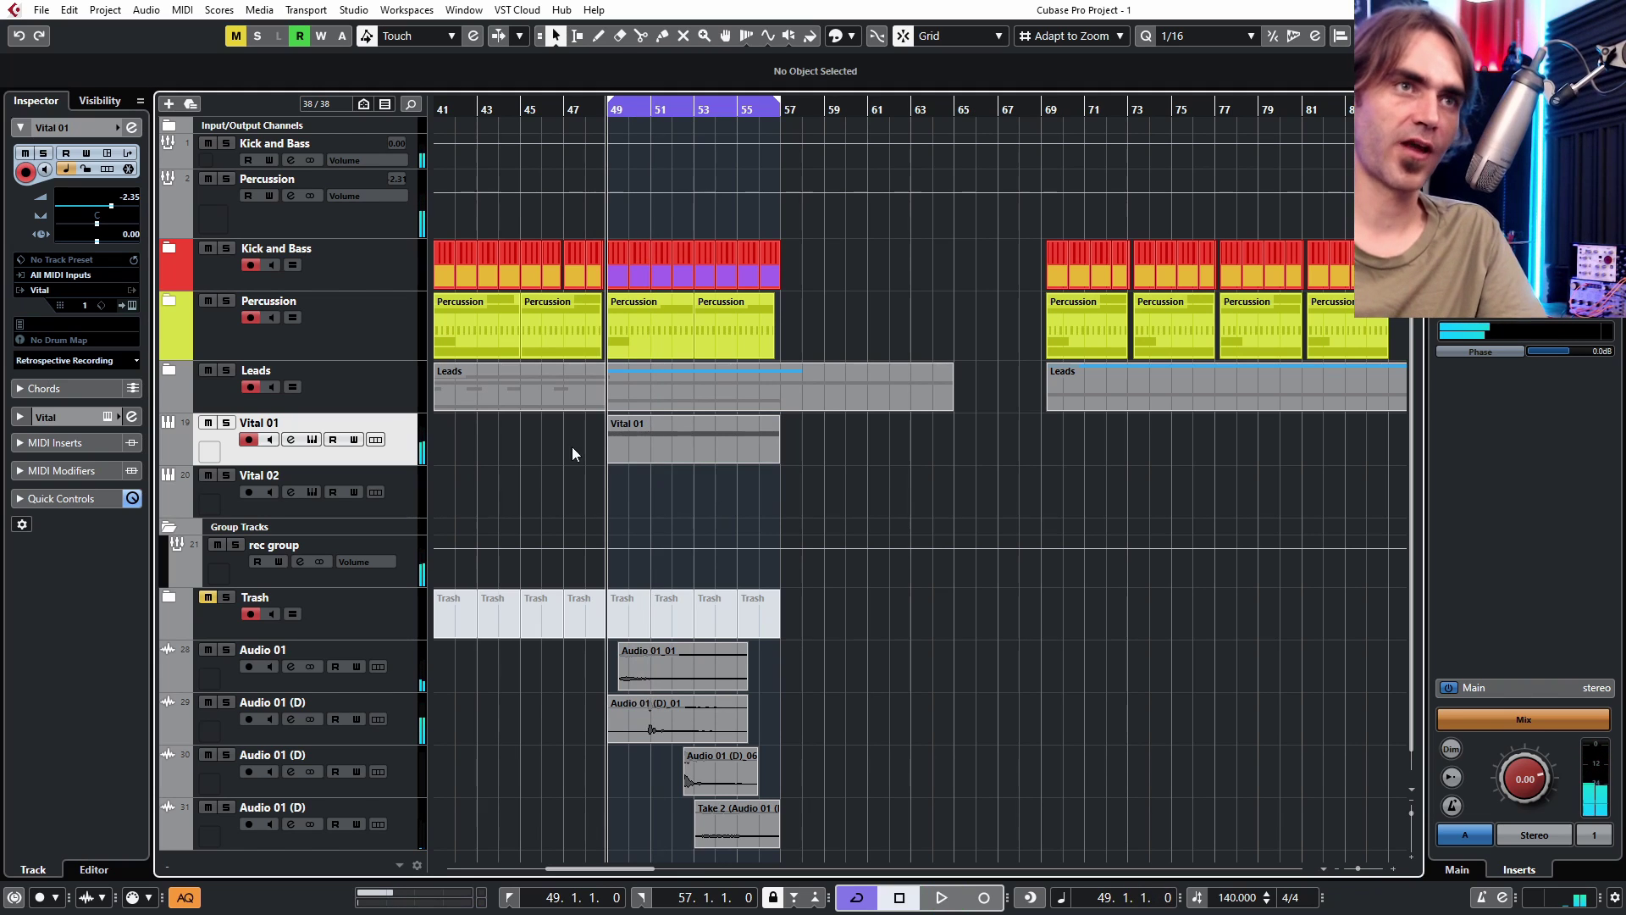
pyautogui.click(690, 450)
pyautogui.rightClick(666, 461)
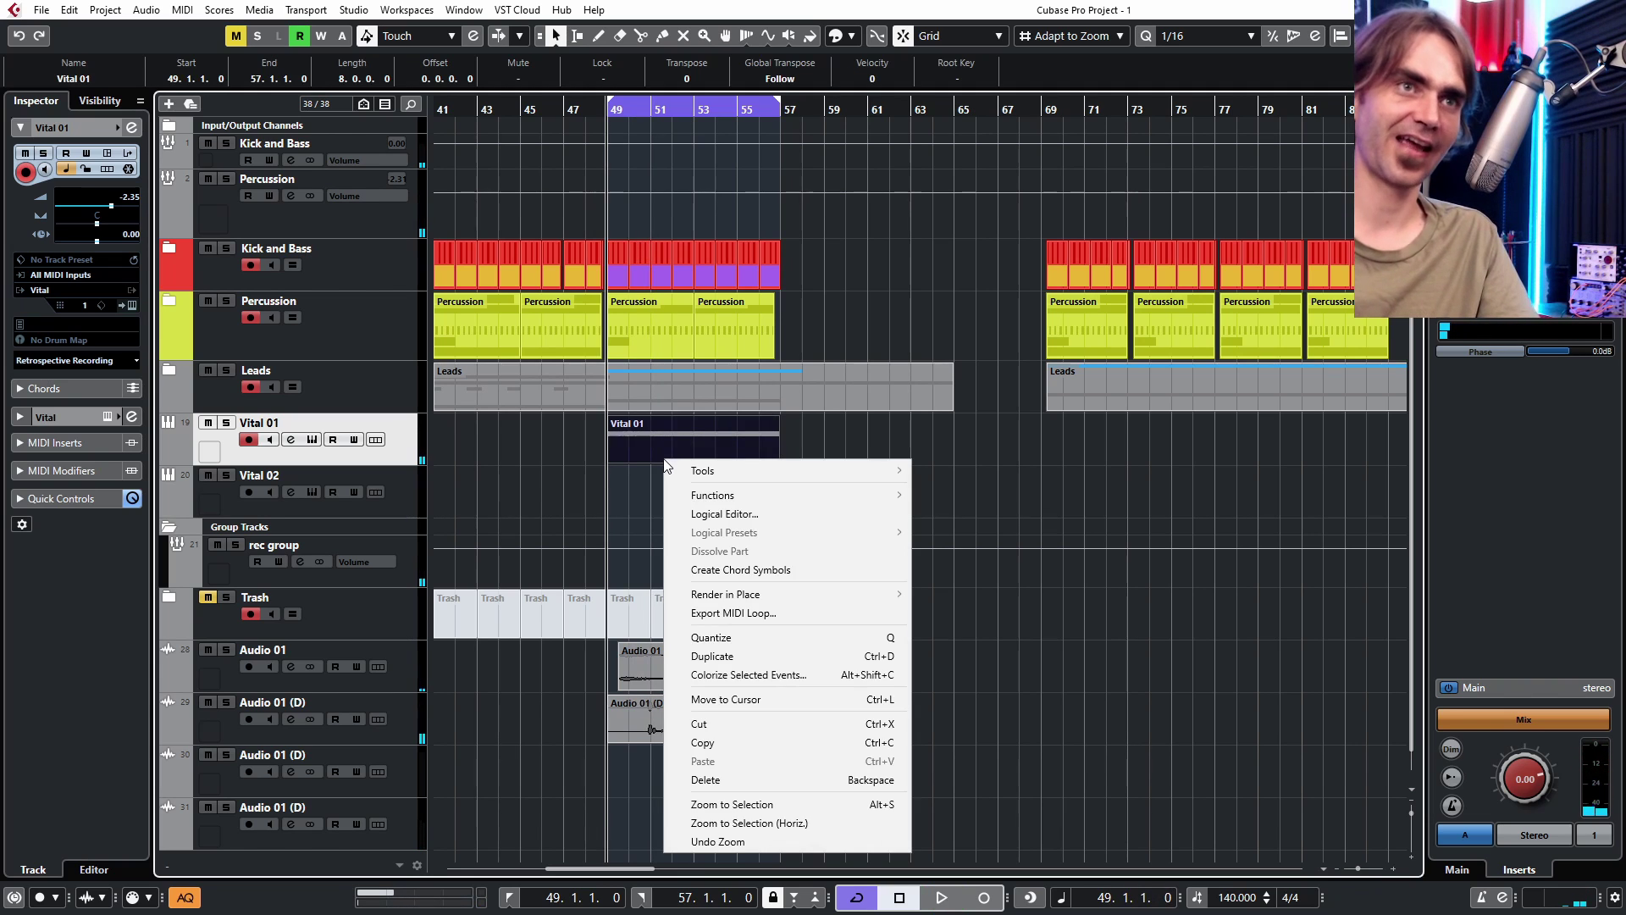
pyautogui.moveTo(769, 591)
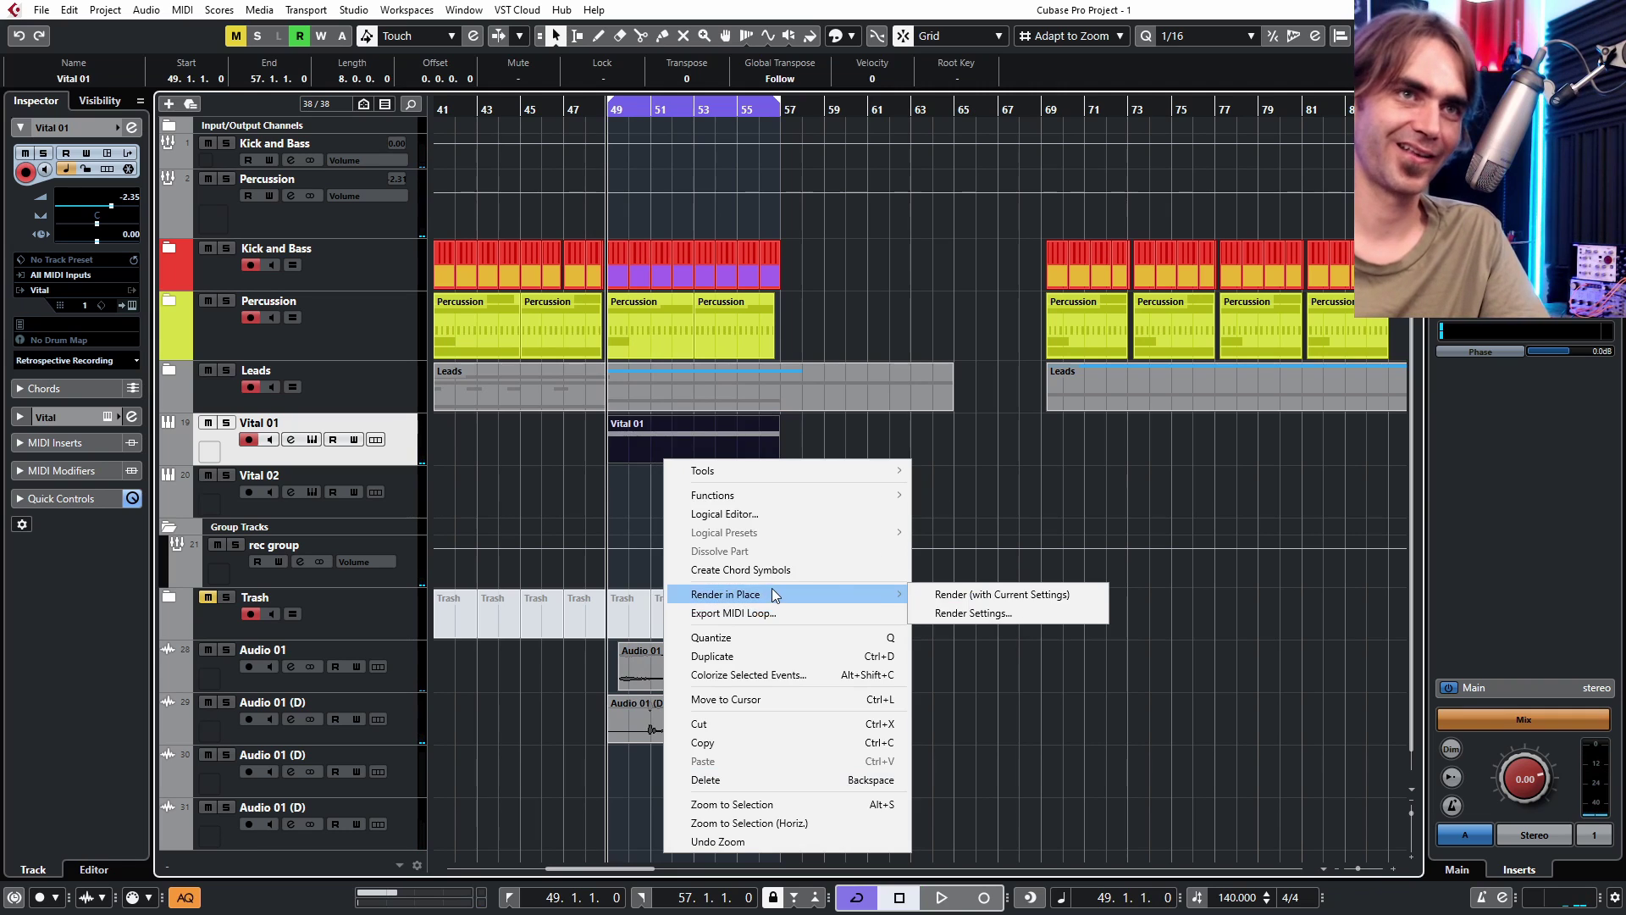
pyautogui.click(957, 593)
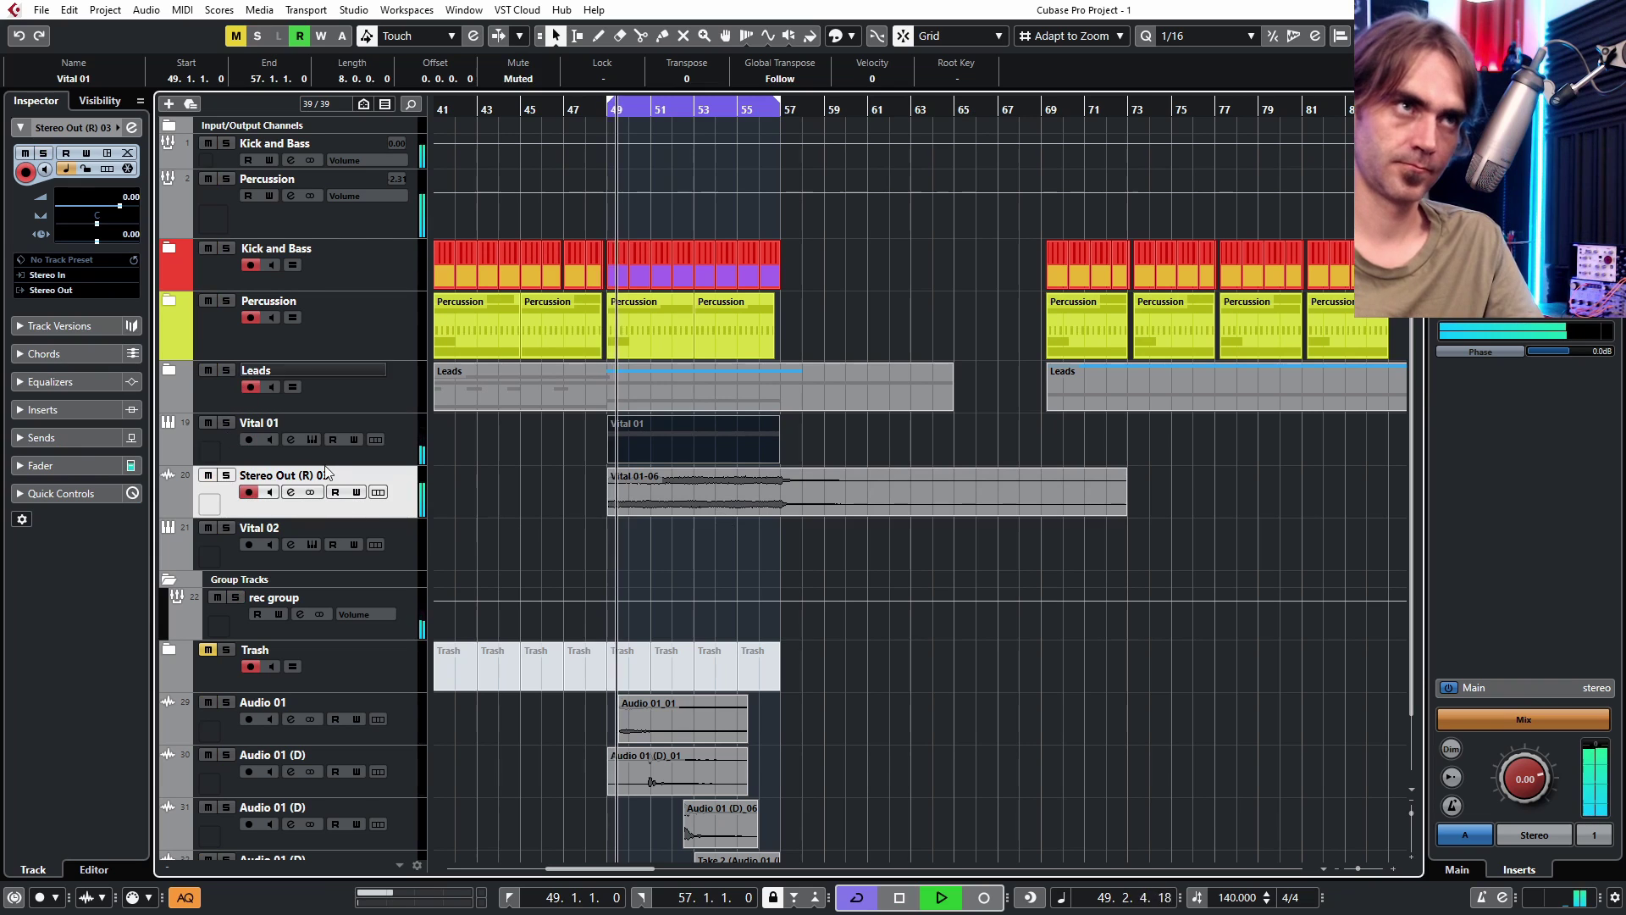
# - Add a long fade-in to the rendered riser clip and trim its start to bar 51
pyautogui.moveTo(611, 473); pyautogui.dragTo(761, 497)
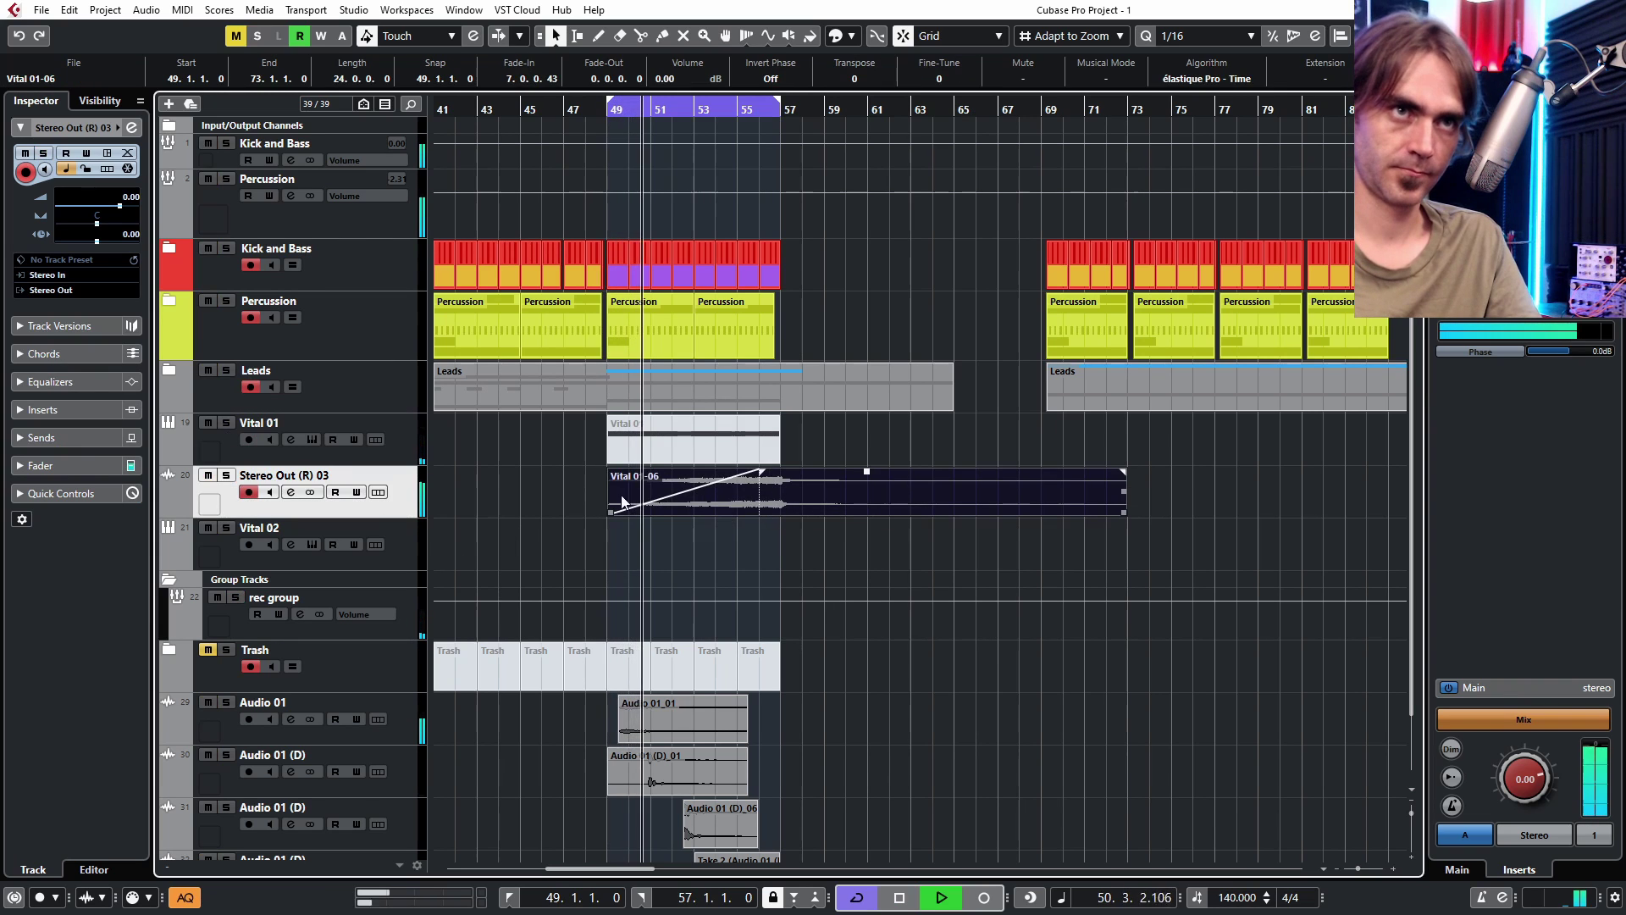
pyautogui.moveTo(610, 512); pyautogui.dragTo(651, 511)
pyautogui.moveTo(804, 481); pyautogui.dragTo(765, 472)
# - Split the rendered riser clip at 56.4.1.0 and delete the tail after the cut
pyautogui.scroll(2, 760, 507)
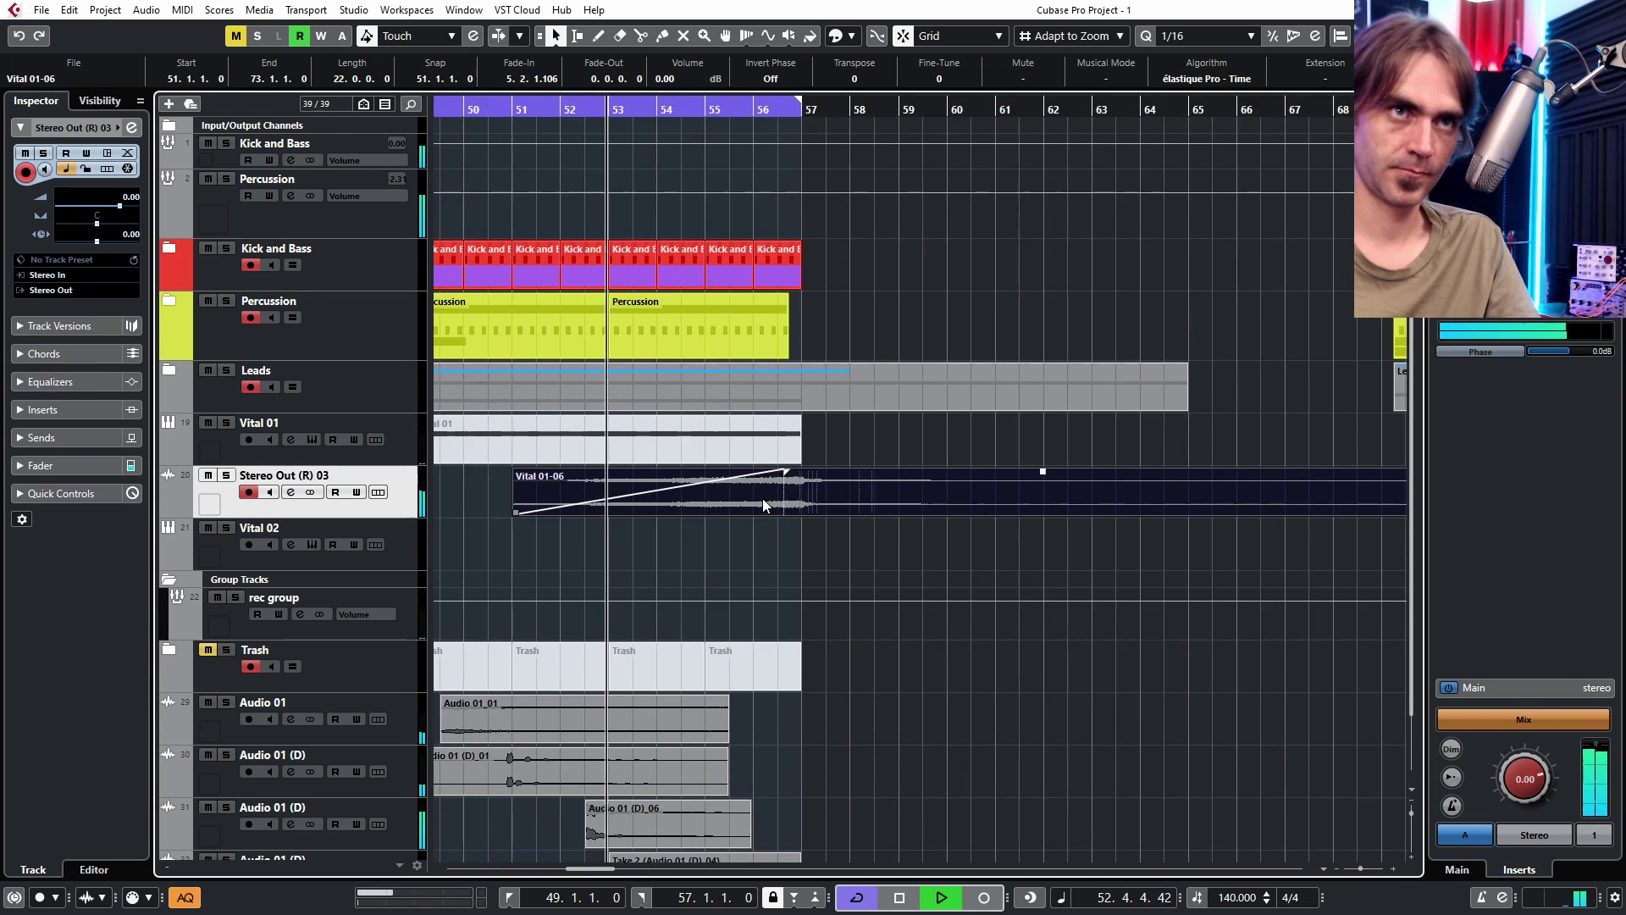
pyautogui.scroll(3, 760, 507)
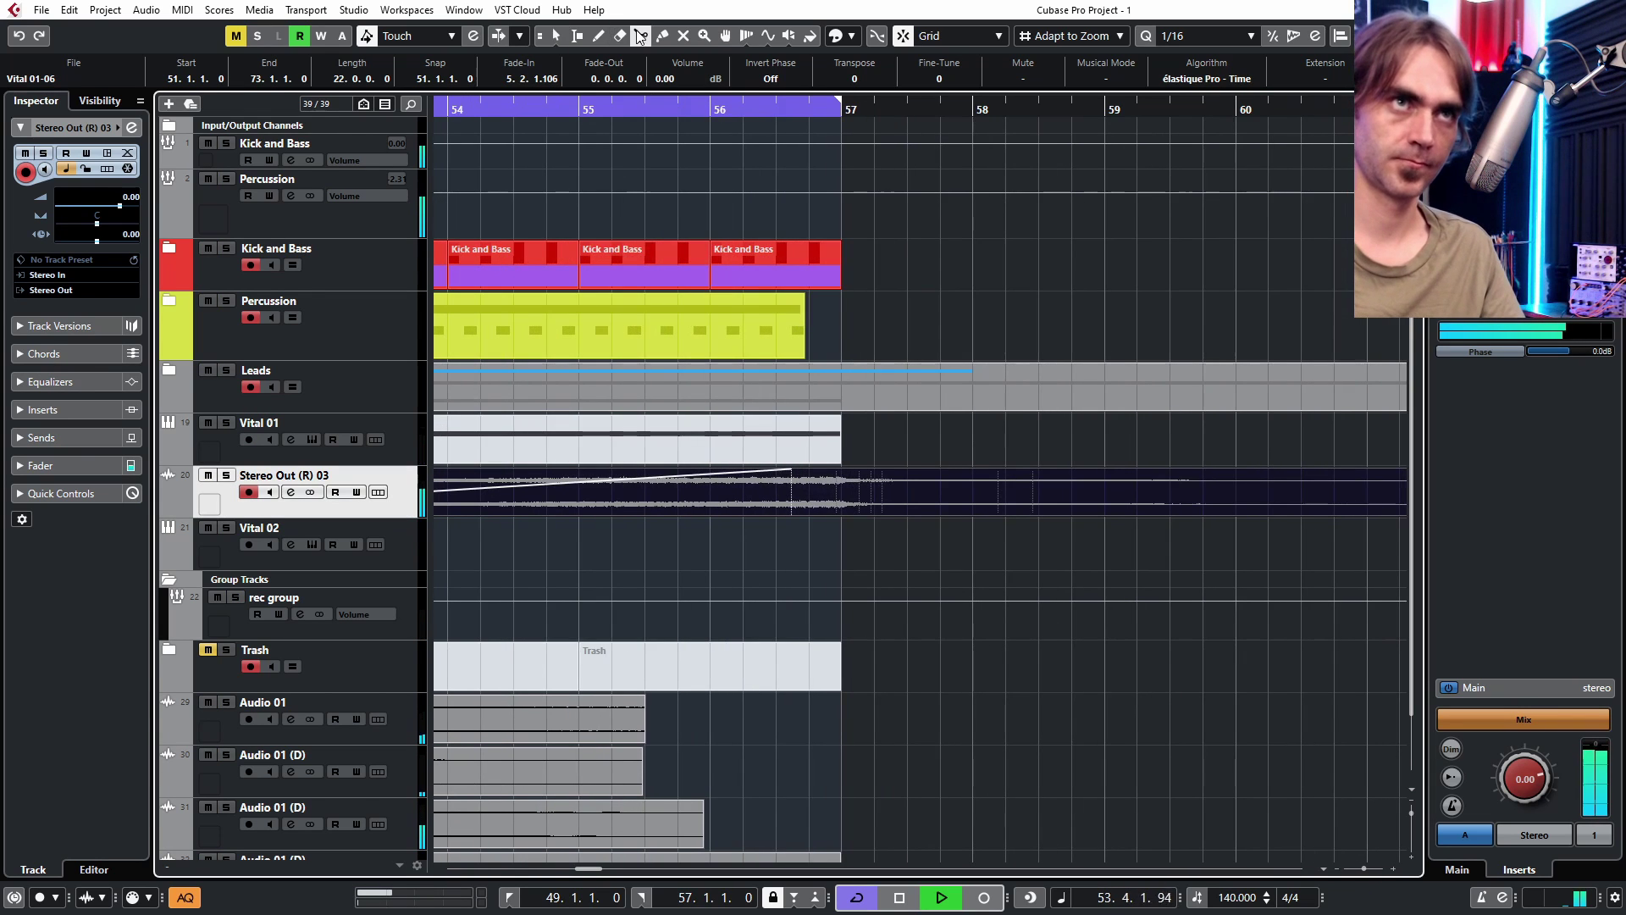
pyautogui.keyDown('alt'); pyautogui.click(809, 492); pyautogui.keyUp('alt')
pyautogui.press('Delete')
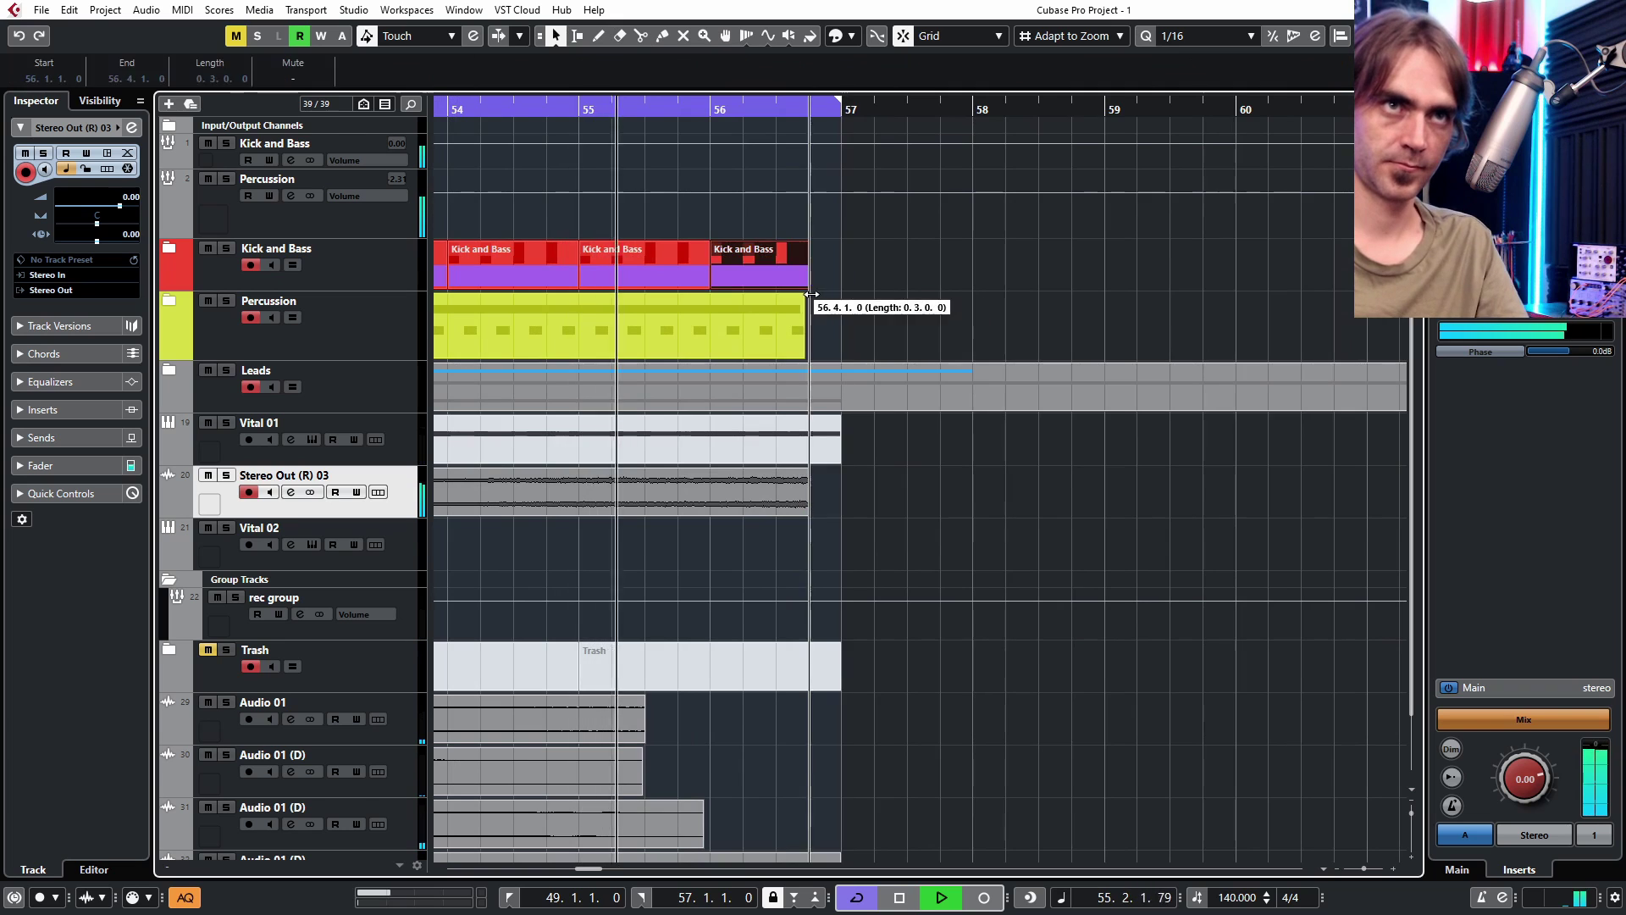
# - Mute the Vital 01 track and set the rendered riser track's volume to -1.05 dB
pyautogui.scroll(-5, 816, 501)
pyautogui.click(228, 444)
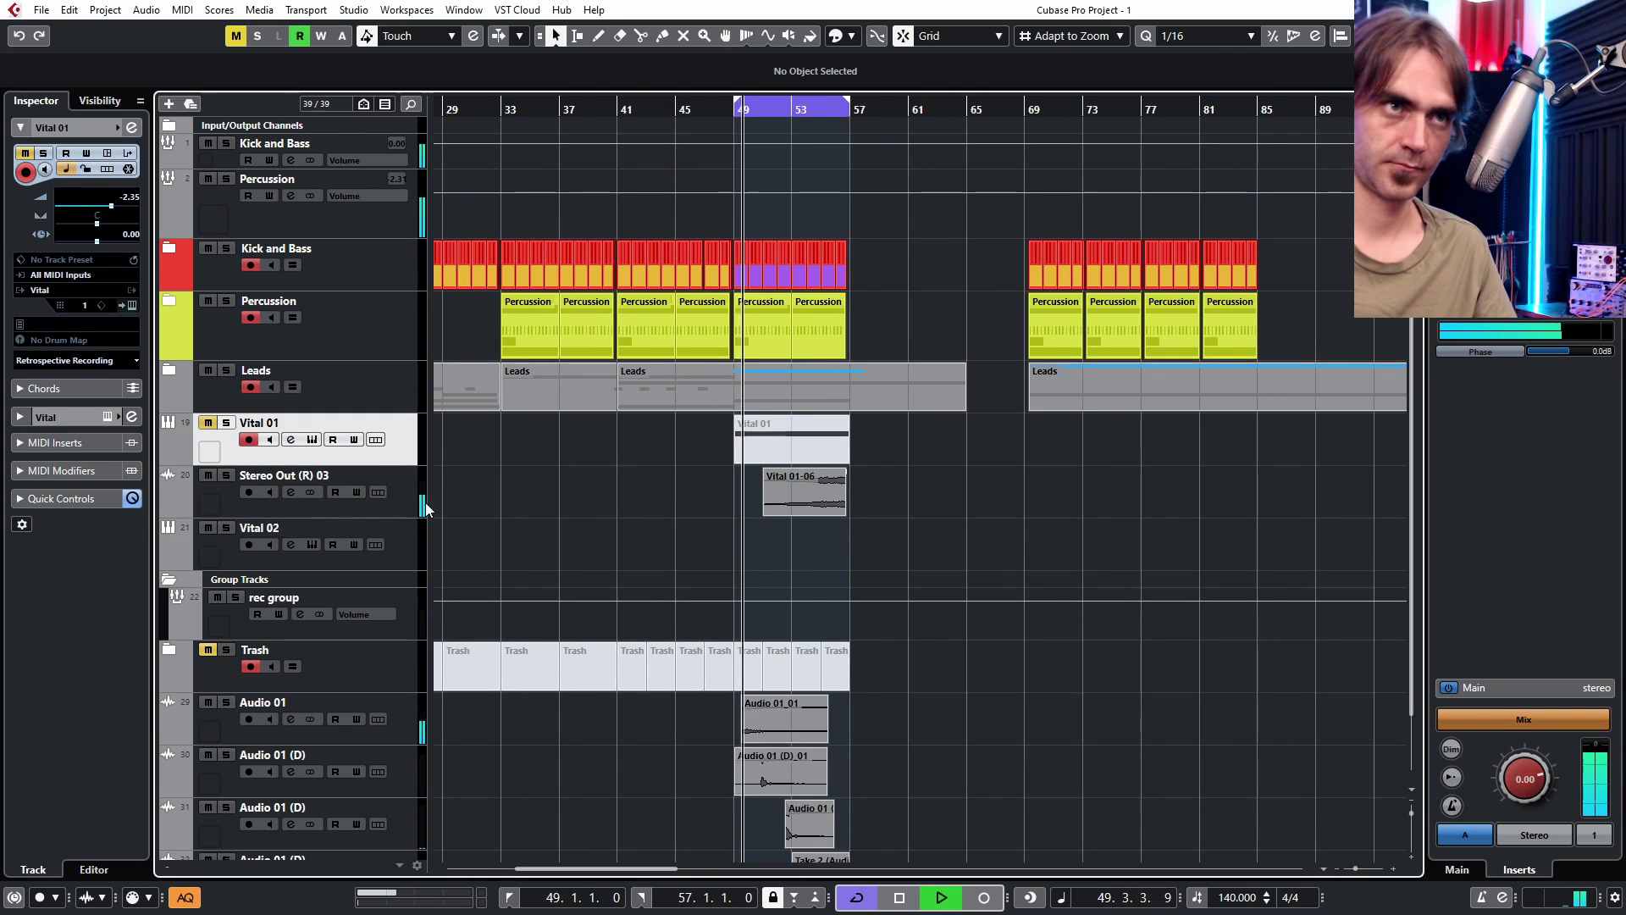
pyautogui.click(398, 512)
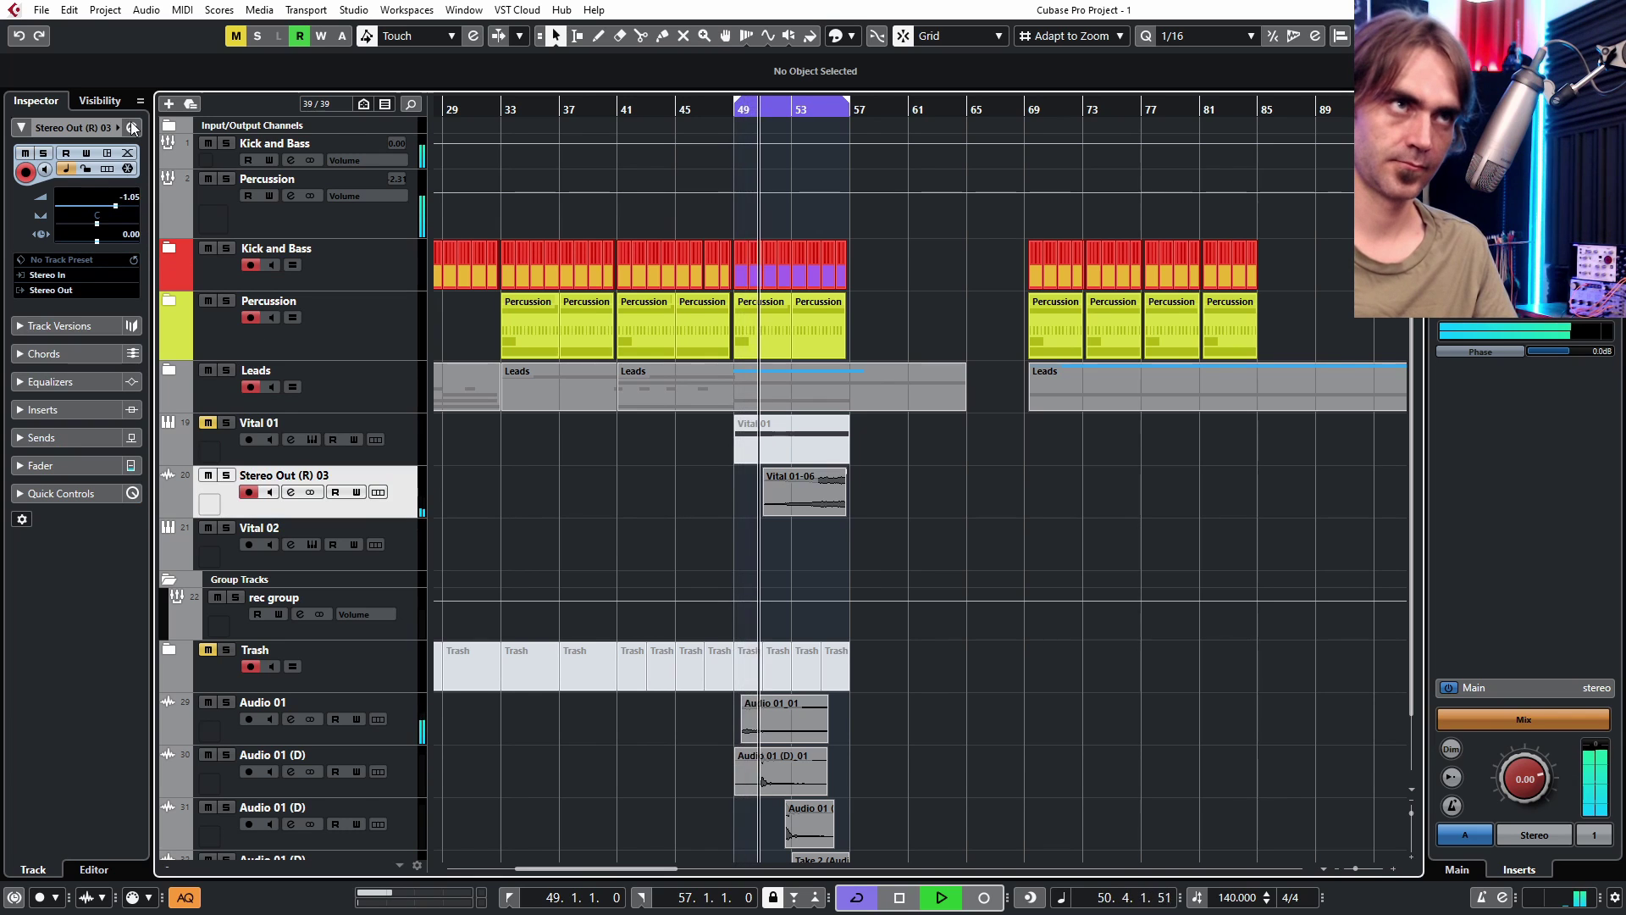
# - Apply a High Pass II filter at 508.6 Hz to band 1 of the Stereo Out (R) 03 channel's equalizer
pyautogui.click(131, 127)
pyautogui.click(583, 664)
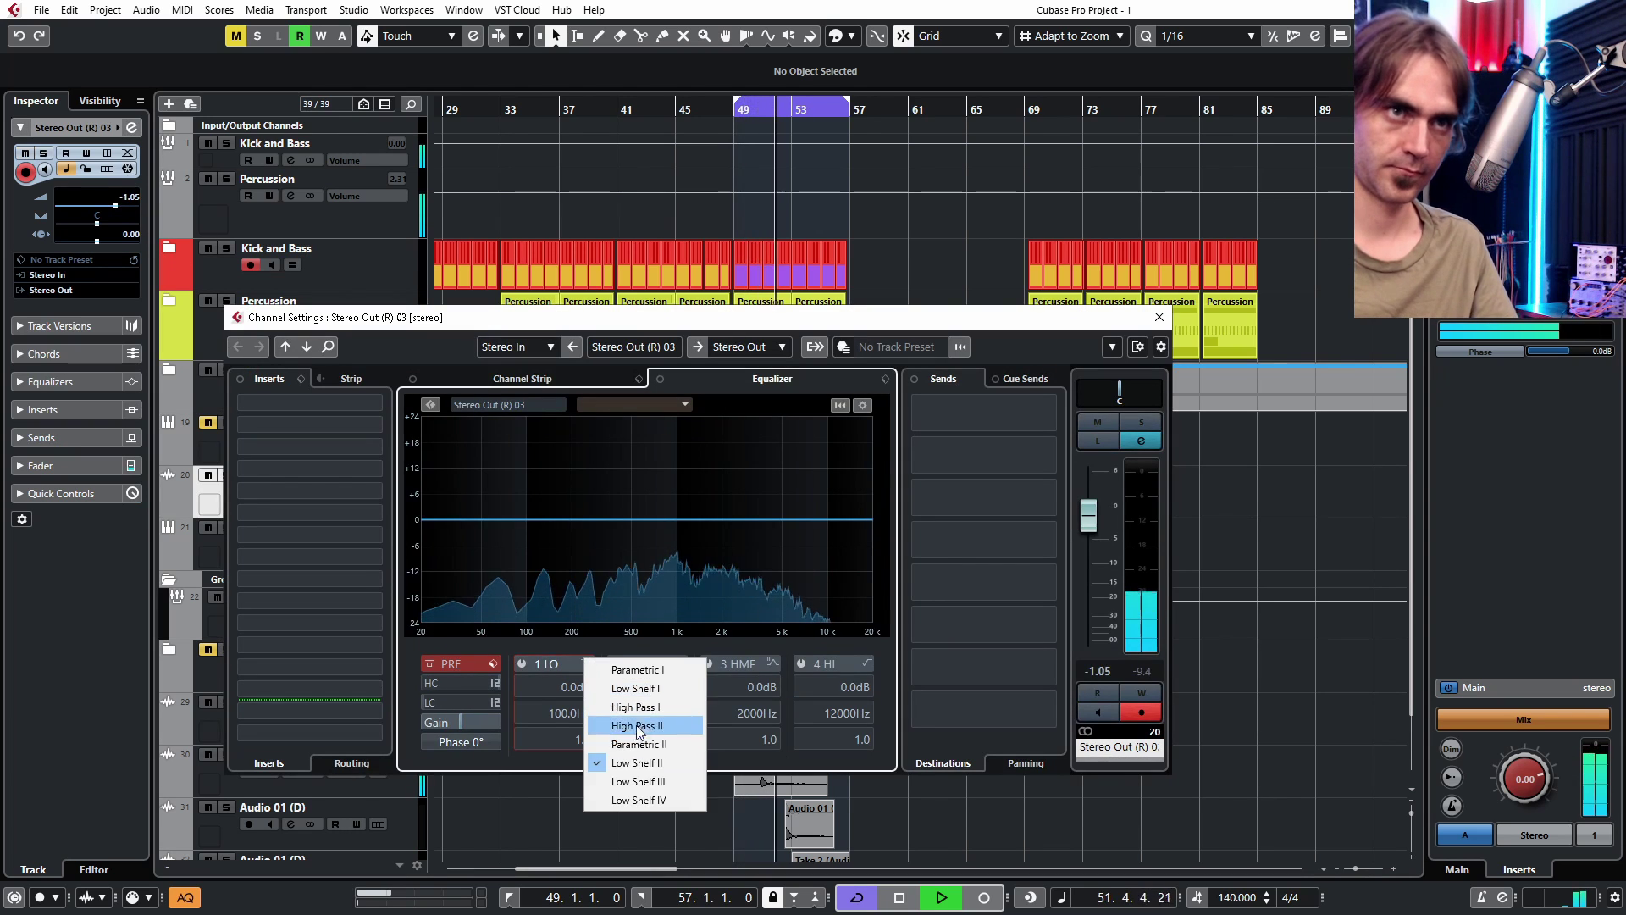
pyautogui.click(637, 725)
pyautogui.click(523, 663)
pyautogui.moveTo(526, 519); pyautogui.dragTo(633, 519)
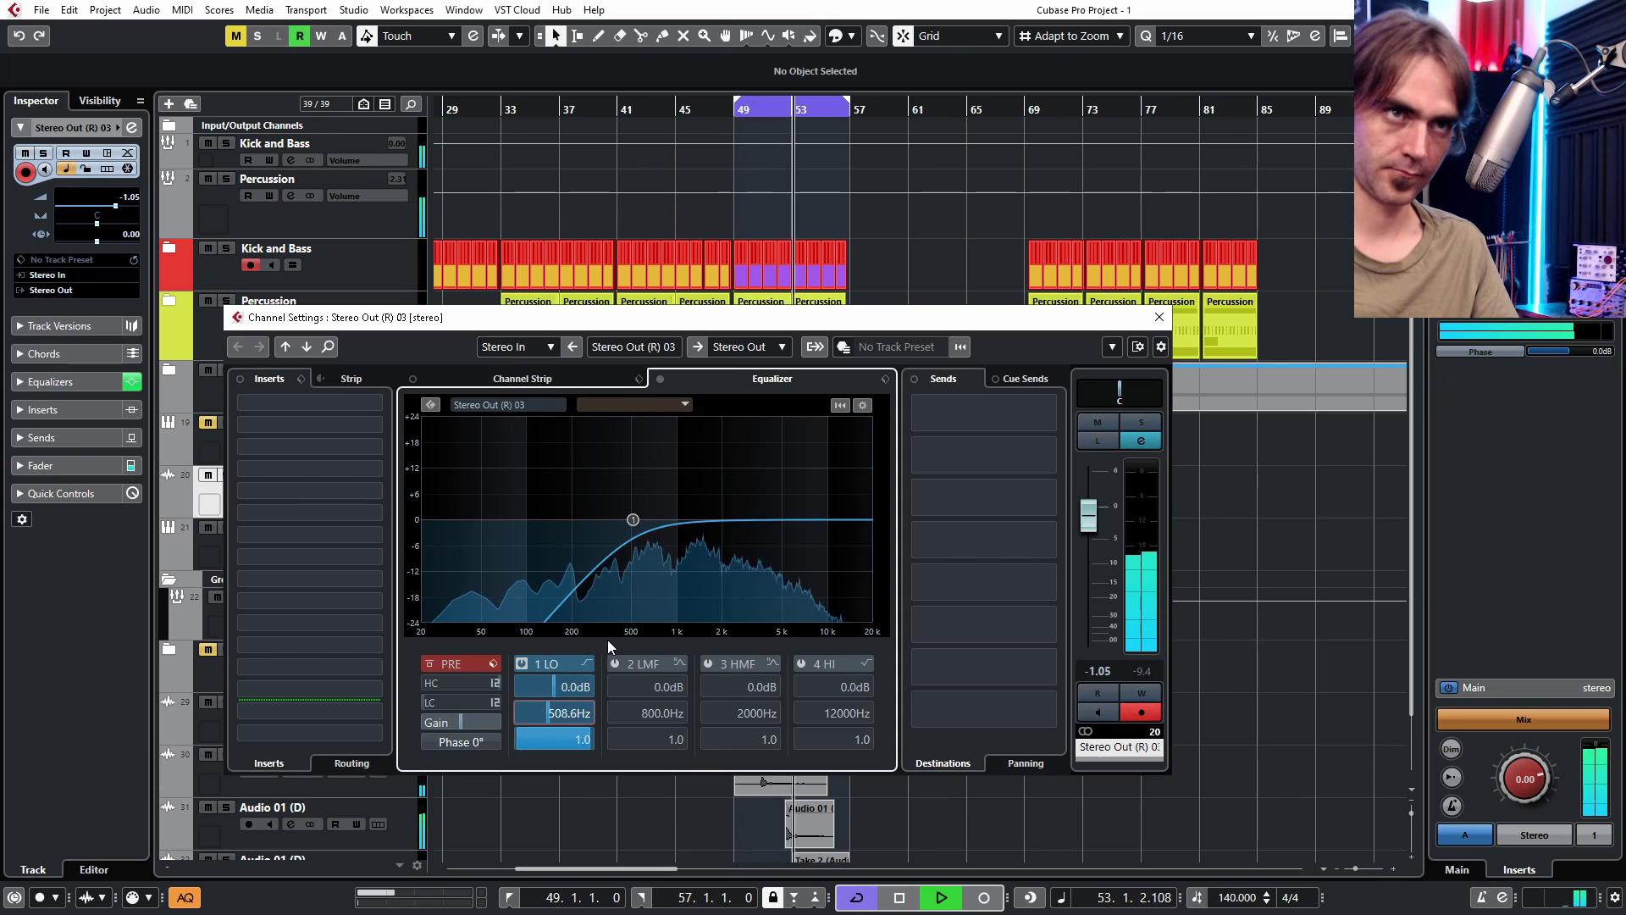
pyautogui.click(1158, 317)
# - Copy the eight-bar Kick and Bass and Percussion clips from bar 49 to bar 57 and set the loop range to bars 57–65
pyautogui.scroll(2, 1006, 460)
pyautogui.moveTo(534, 335); pyautogui.dragTo(739, 338)
pyautogui.moveTo(726, 100); pyautogui.dragTo(934, 152)
pyautogui.click(615, 109)
# - Expand the Leads folder and add a 24 dB low cut at 203.1 Hz to the Vital 01-05 clip's channel
pyautogui.click(169, 584)
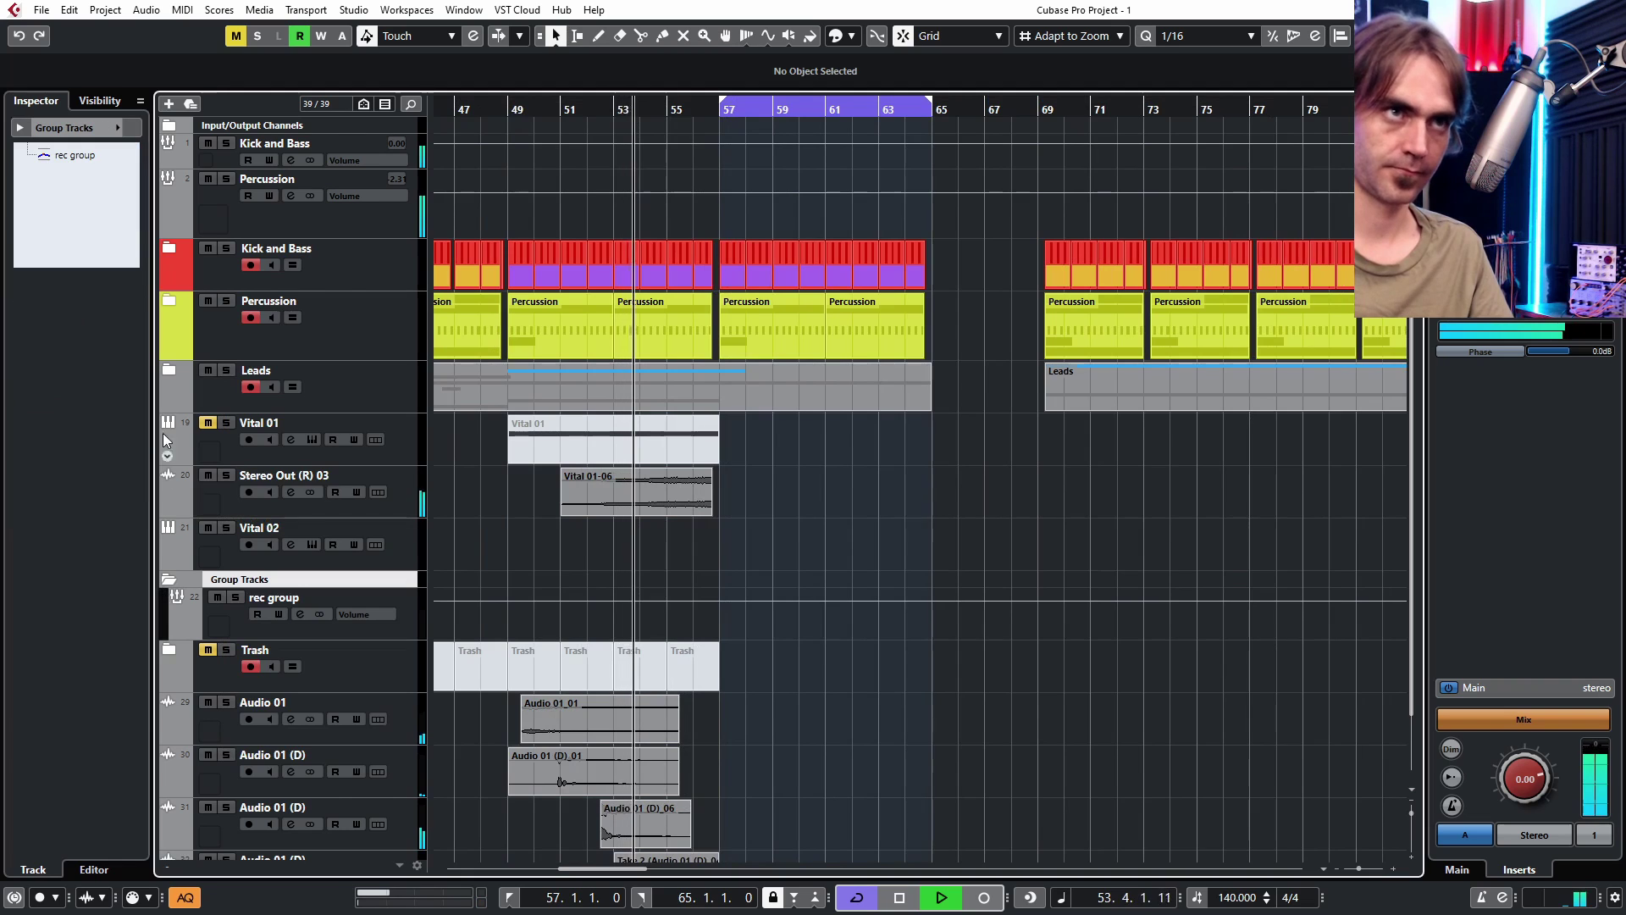
pyautogui.click(168, 371)
pyautogui.click(410, 514)
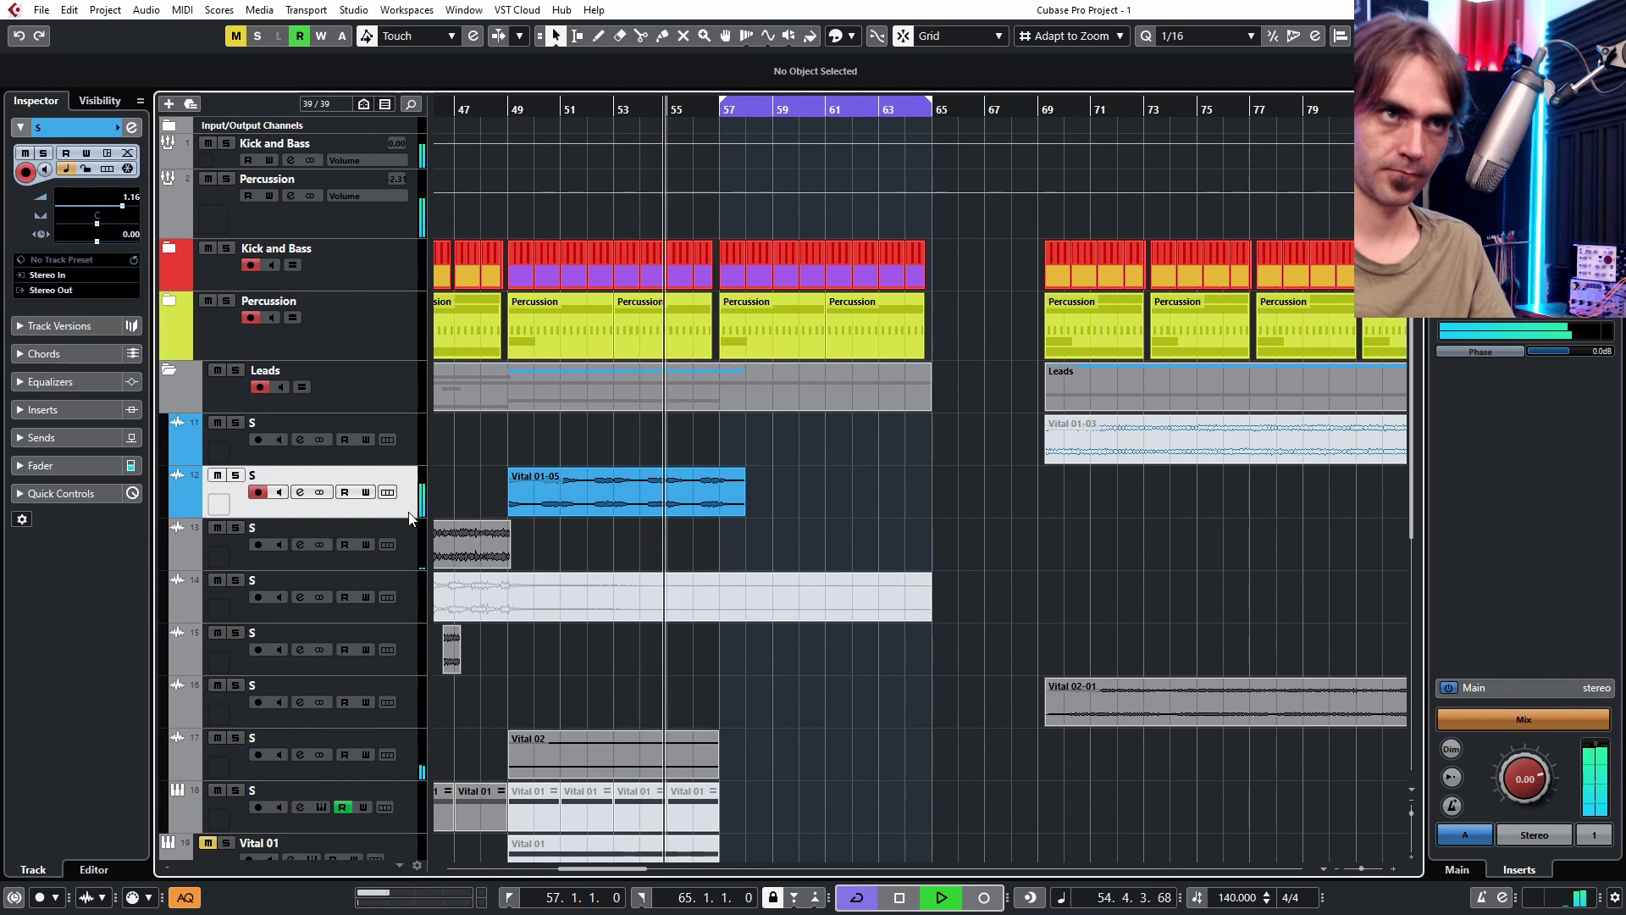
pyautogui.click(131, 127)
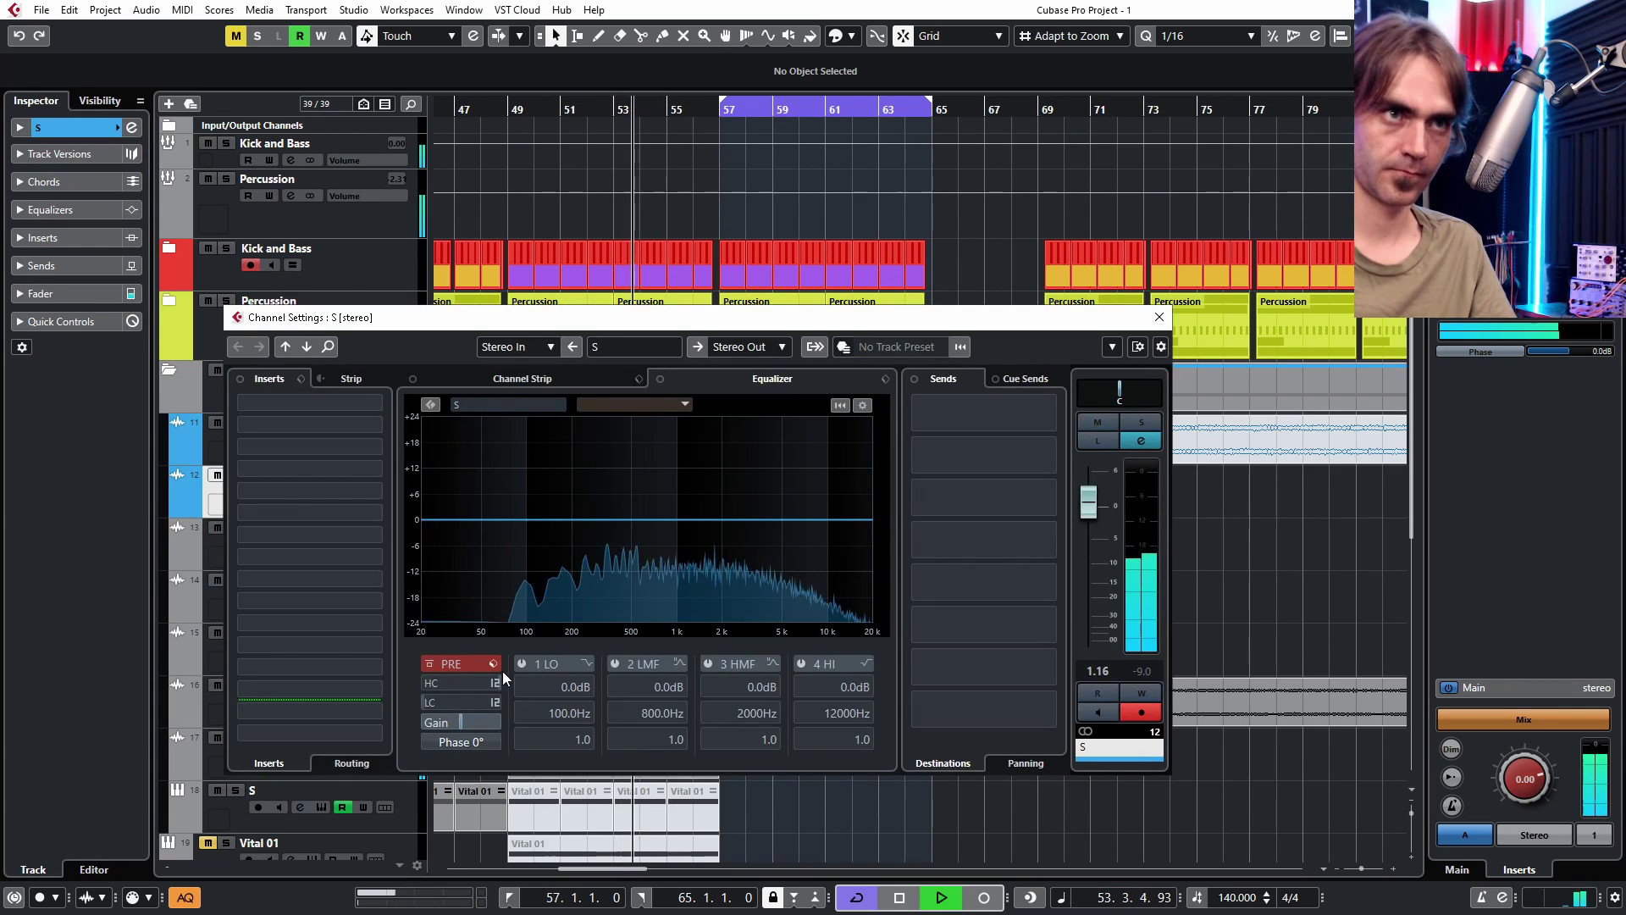
pyautogui.click(494, 702)
pyautogui.click(530, 754)
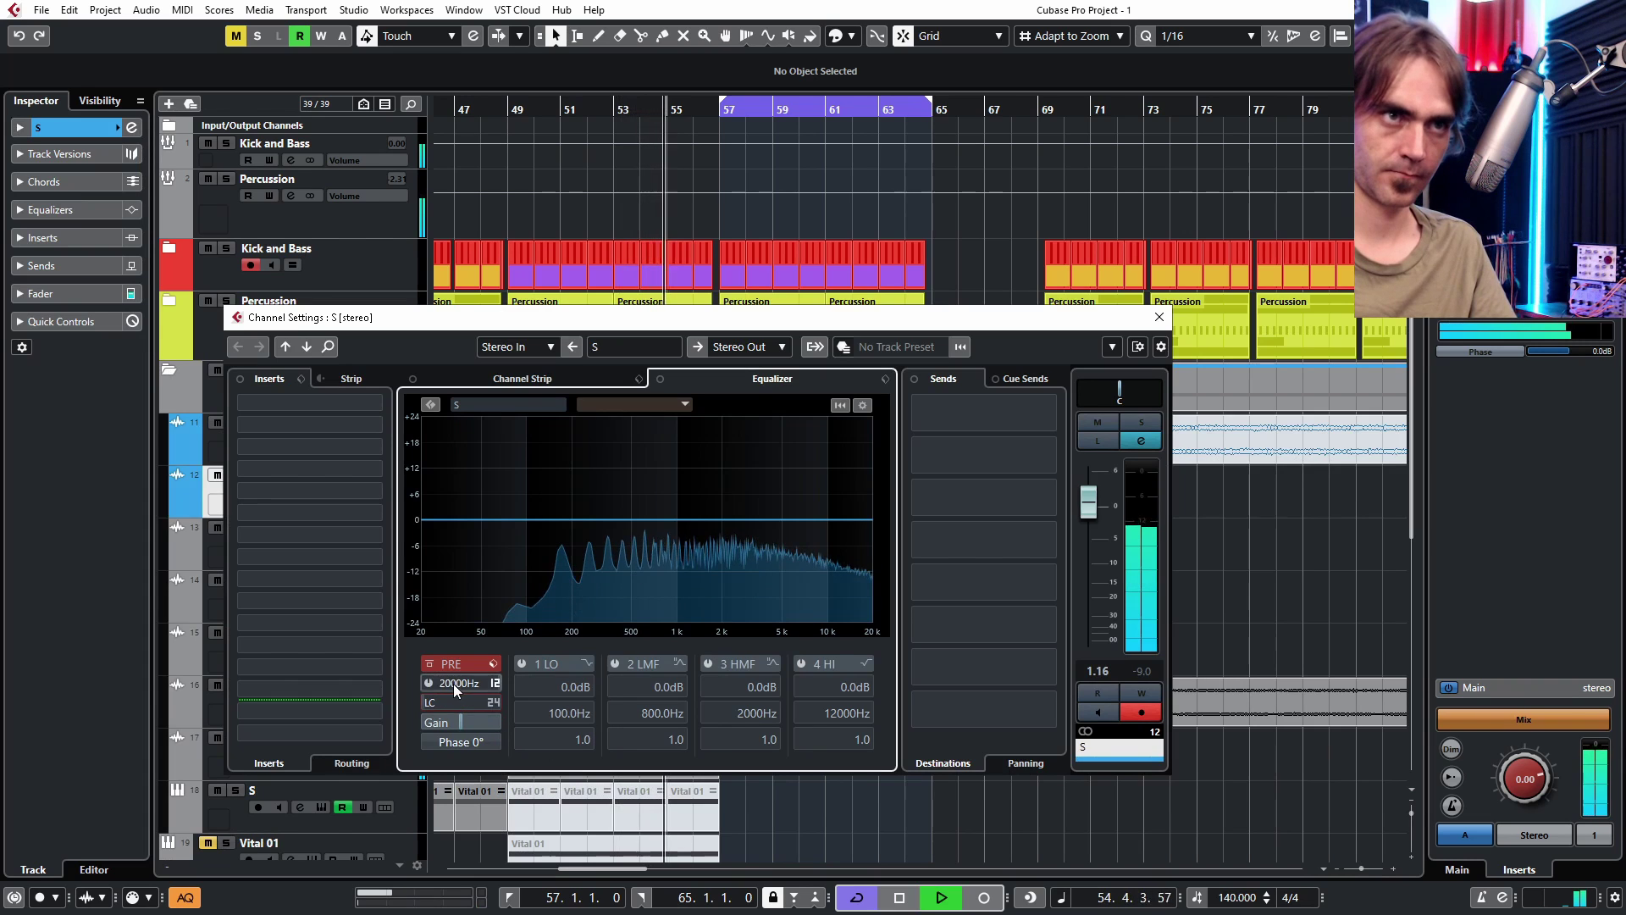
pyautogui.moveTo(460, 703); pyautogui.dragTo(517, 567)
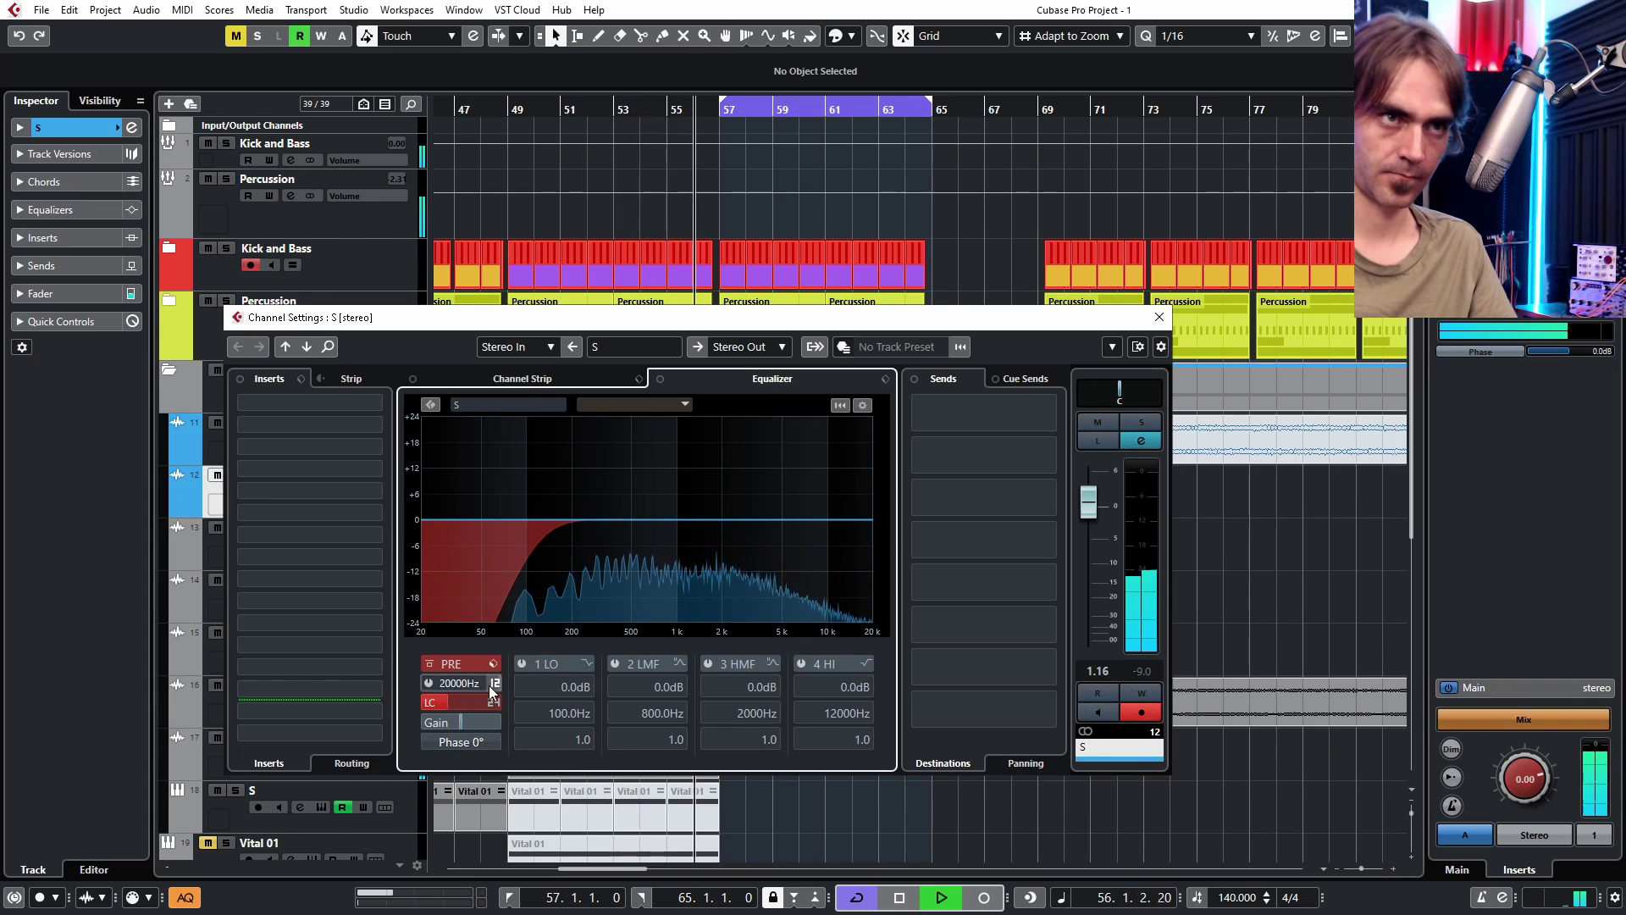
pyautogui.scroll(5, 476, 701)
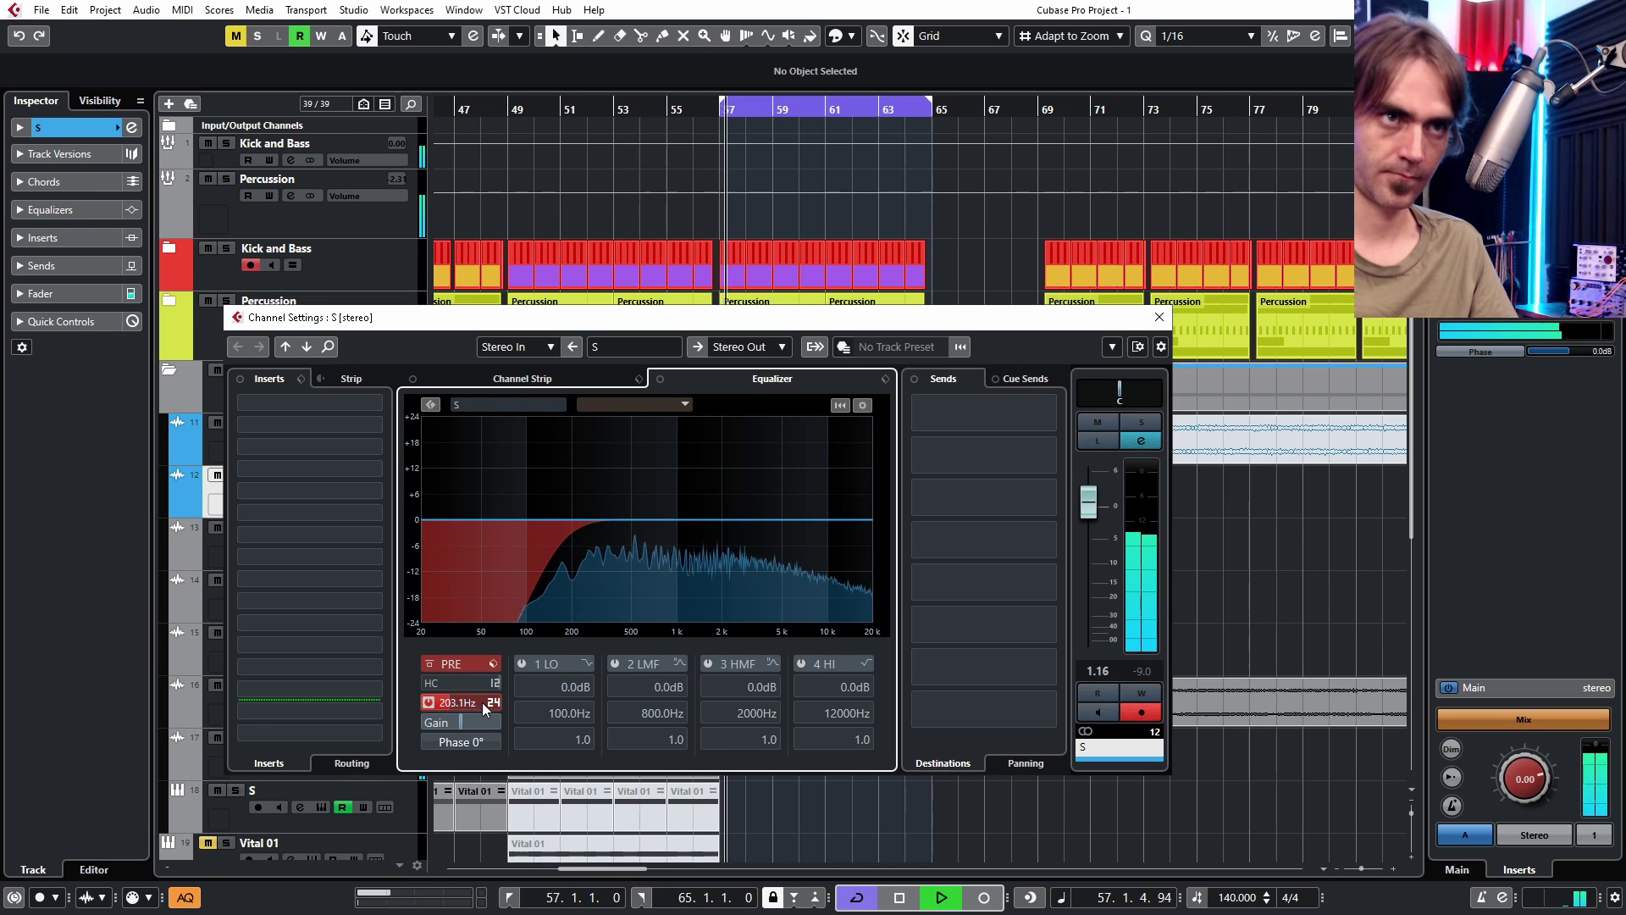
pyautogui.click(1159, 318)
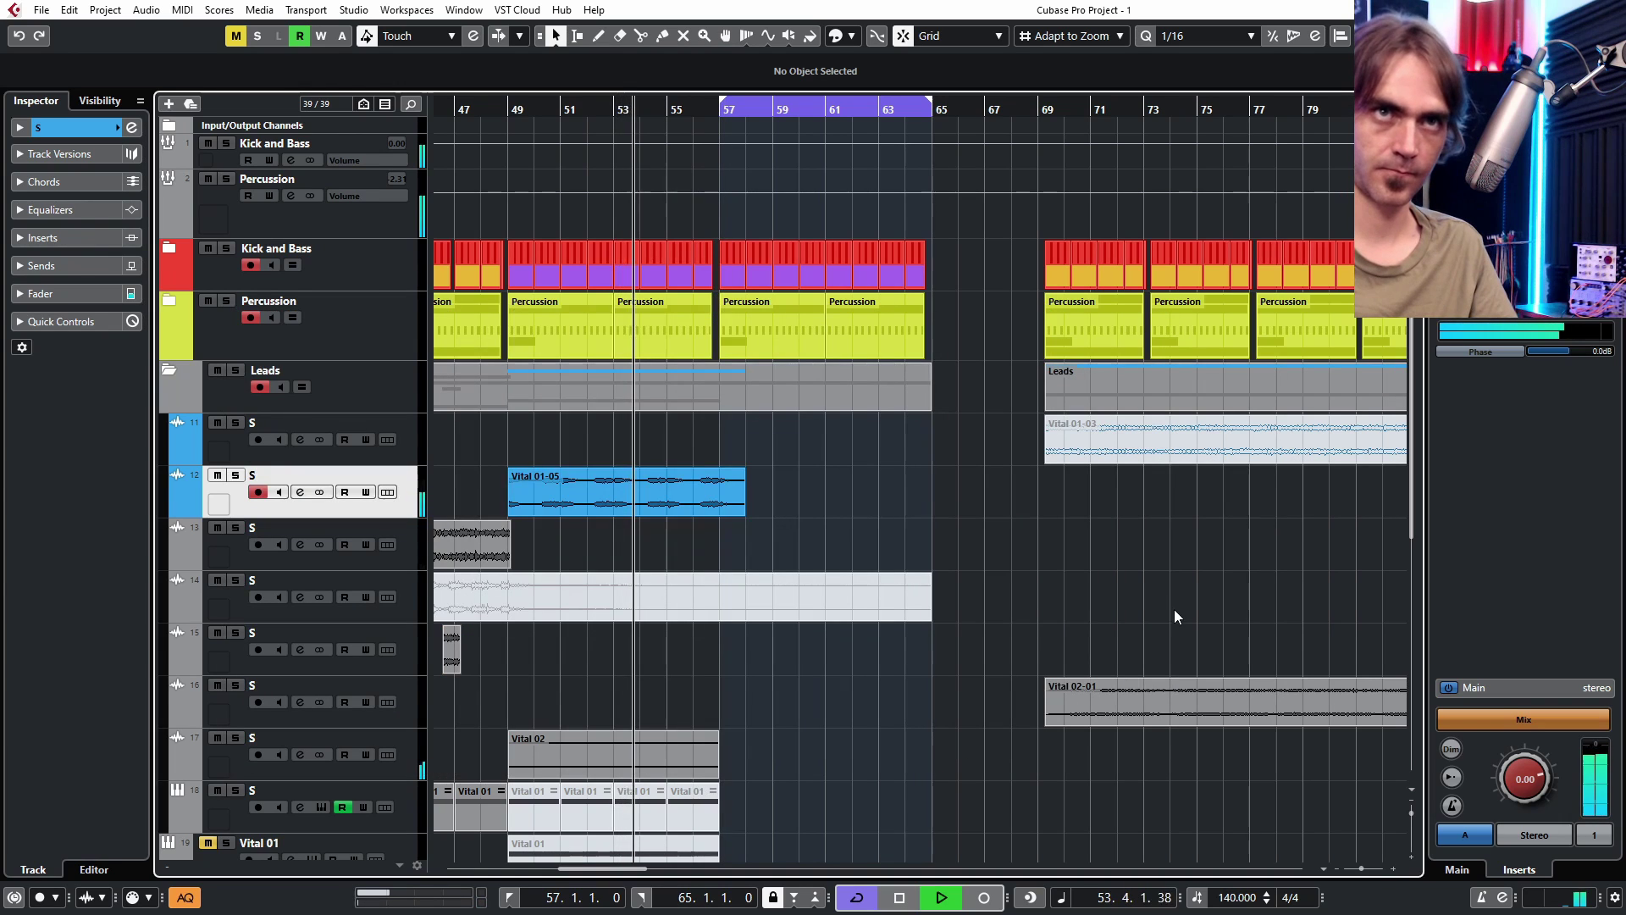
# - Move the muted Vital 01-03 lead clip to bar 57, unmute it, and select its track
pyautogui.scroll(-3, 1055, 695)
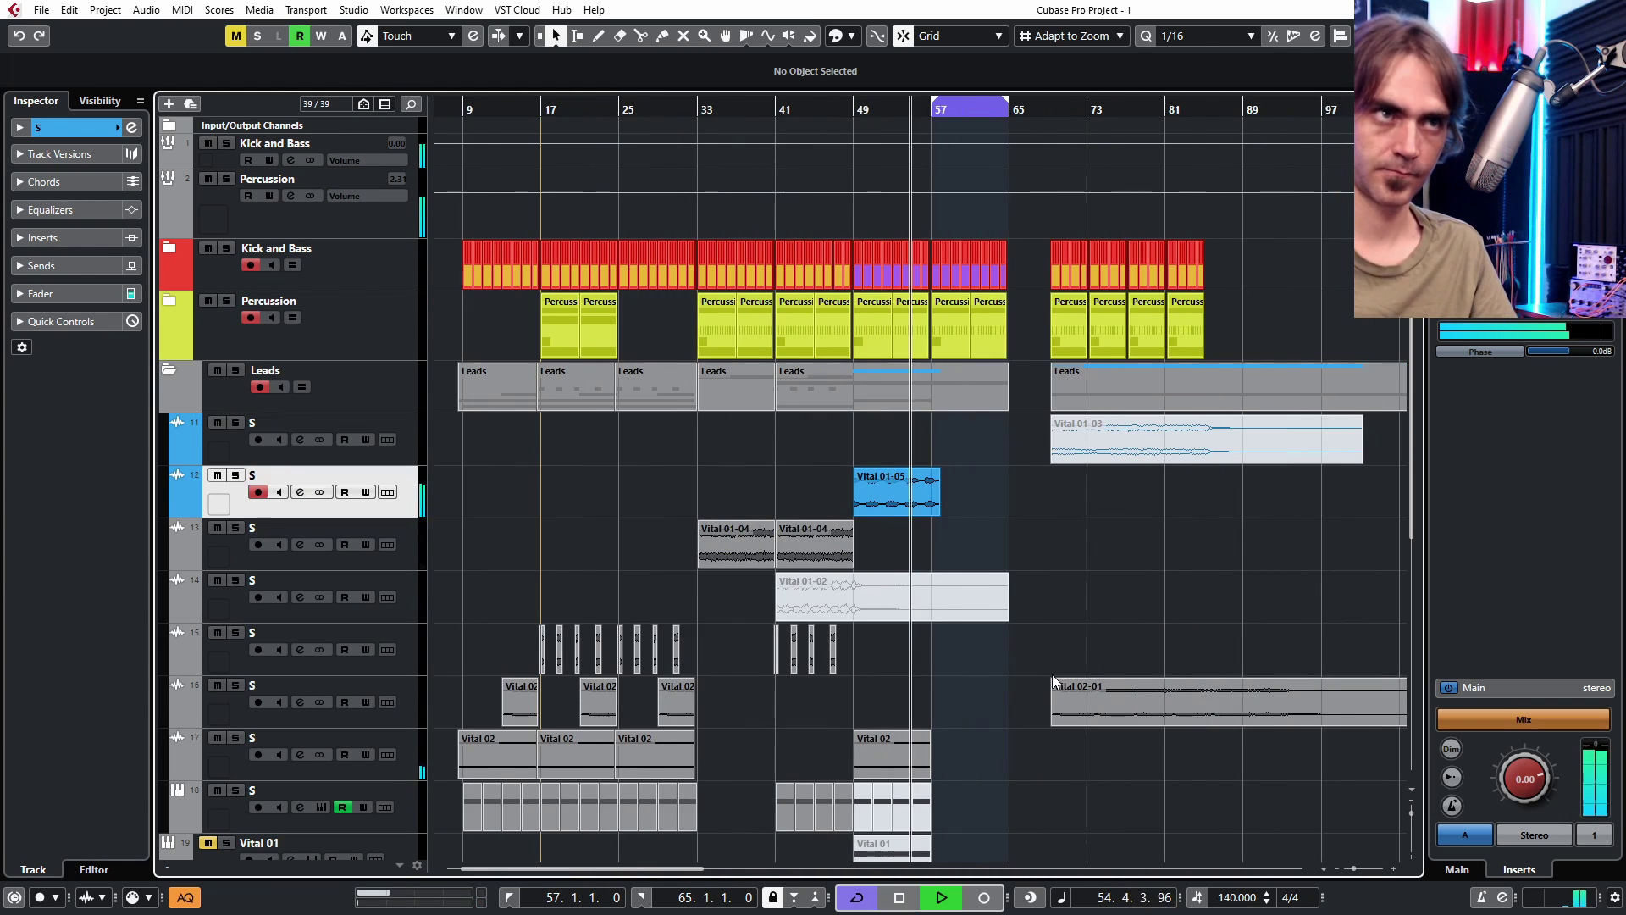
pyautogui.click(1103, 436)
pyautogui.moveTo(1103, 436); pyautogui.dragTo(985, 436)
pyautogui.press('8')
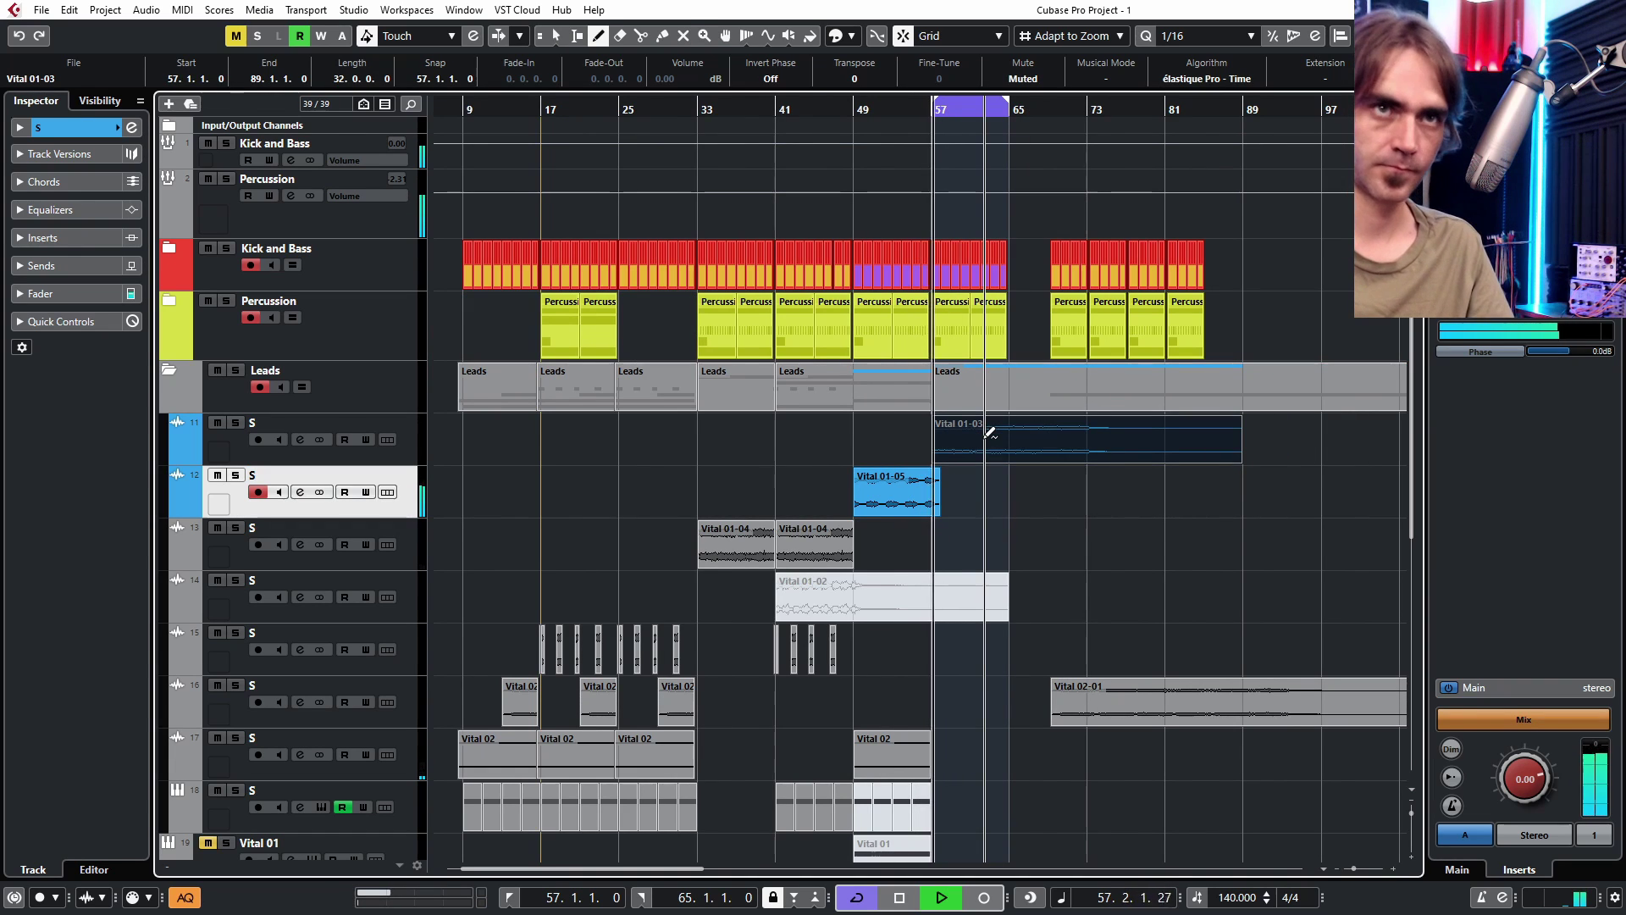
pyautogui.scroll(3, 1049, 580)
pyautogui.press('1')
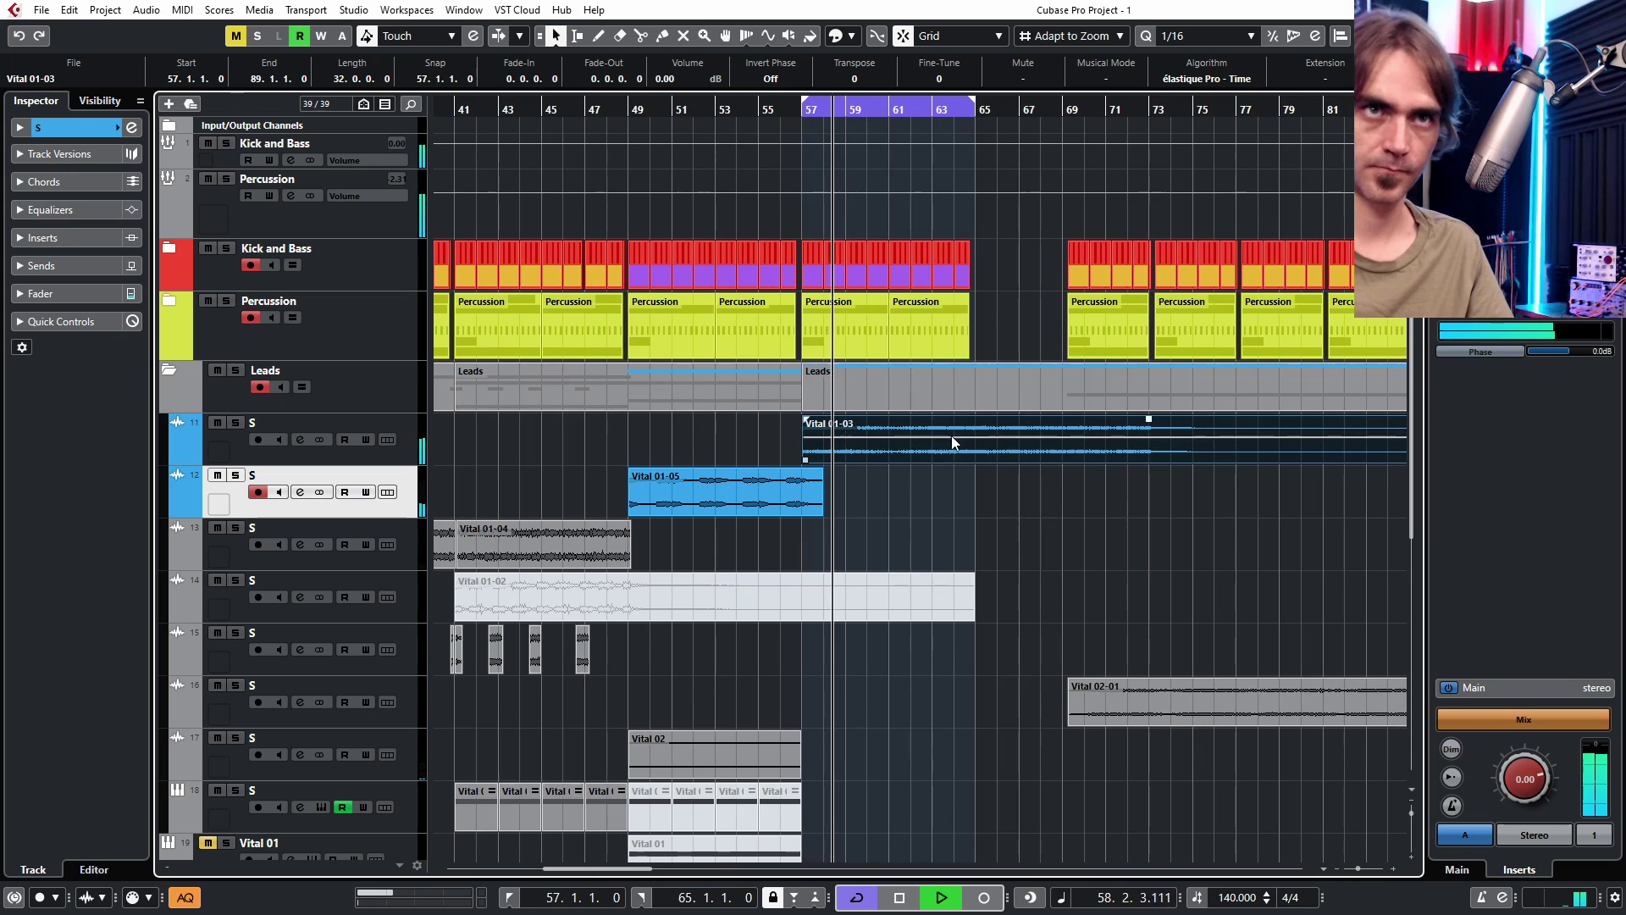
pyautogui.scroll(-3, 1110, 437)
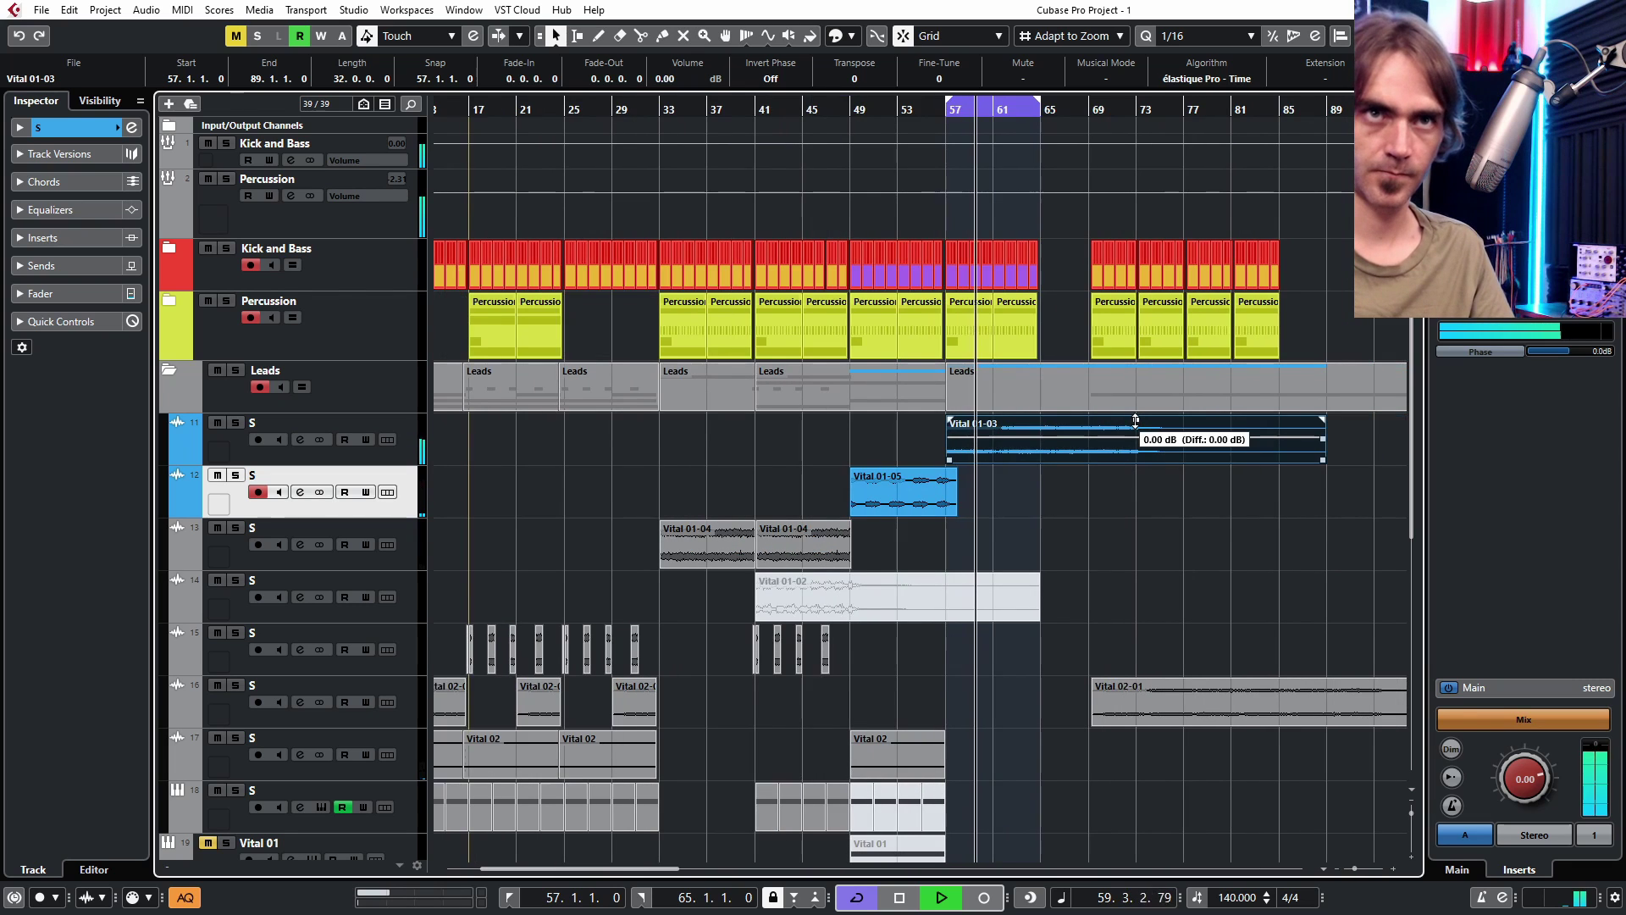
pyautogui.click(892, 442)
pyautogui.click(910, 490)
pyautogui.click(992, 454)
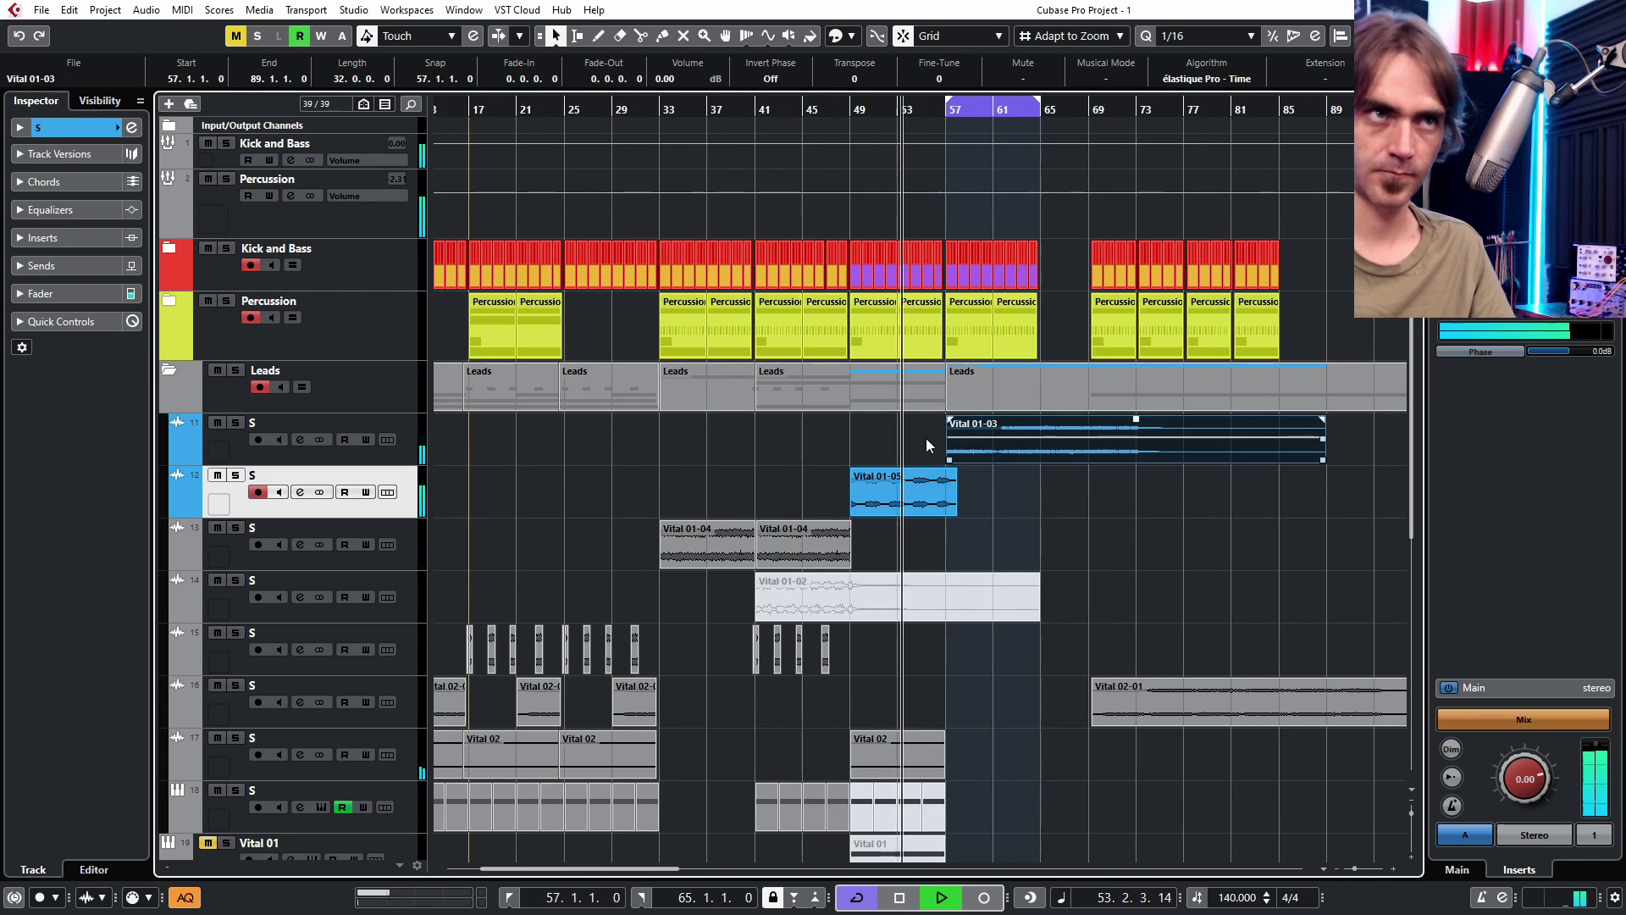
pyautogui.click(418, 460)
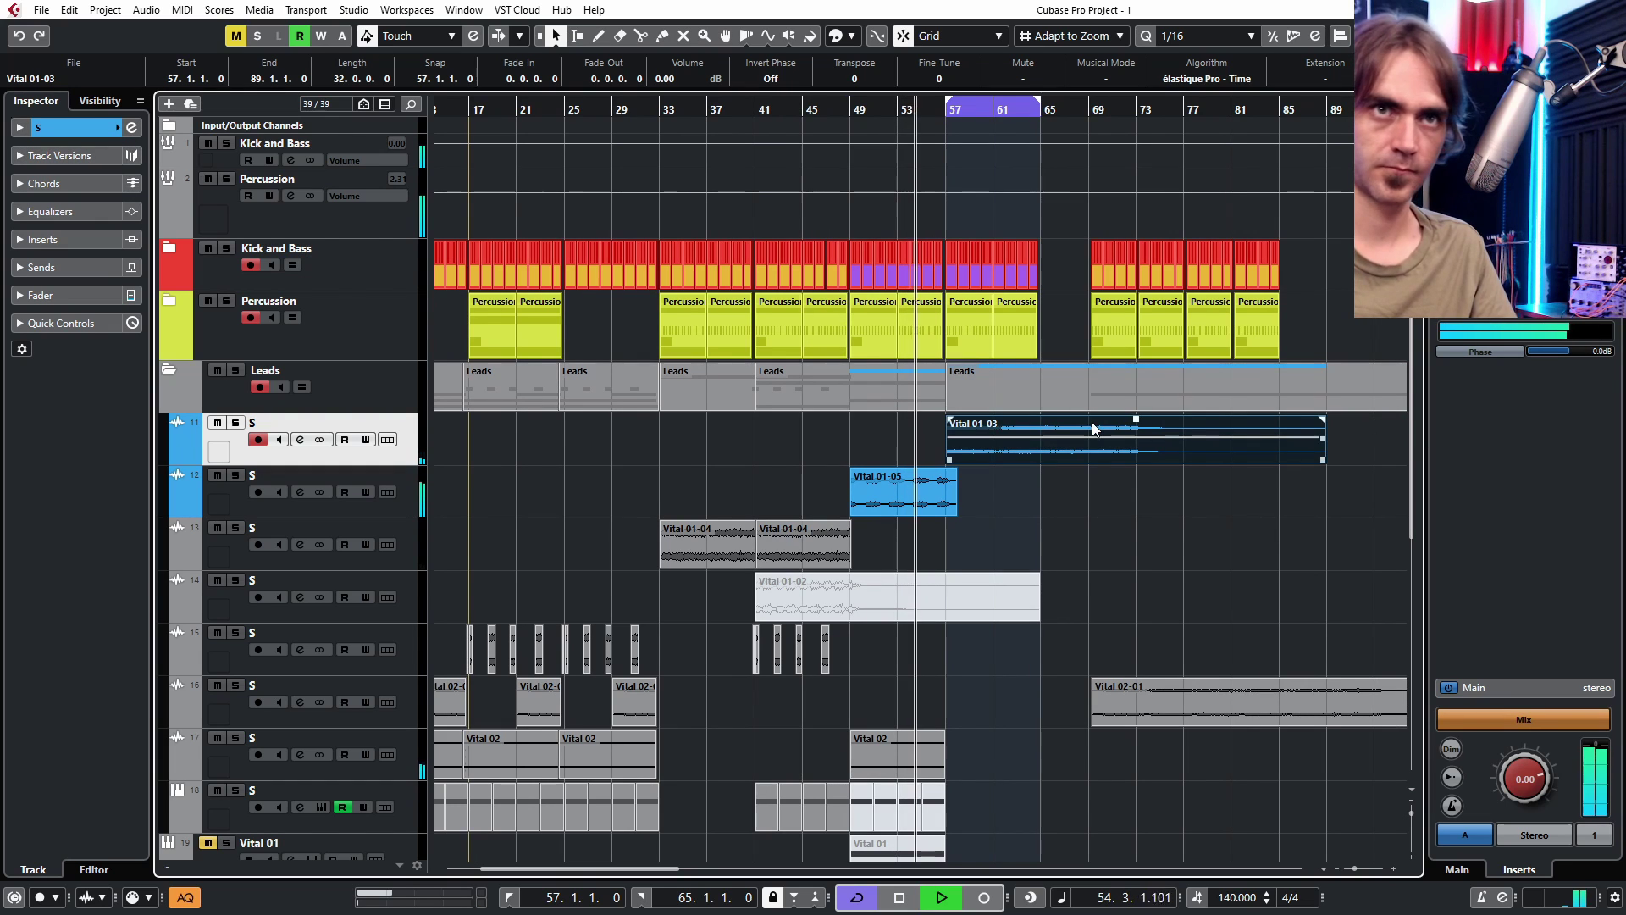
# - Try to draw a volume curve on the Vital 01-03 clip
pyautogui.press('8')
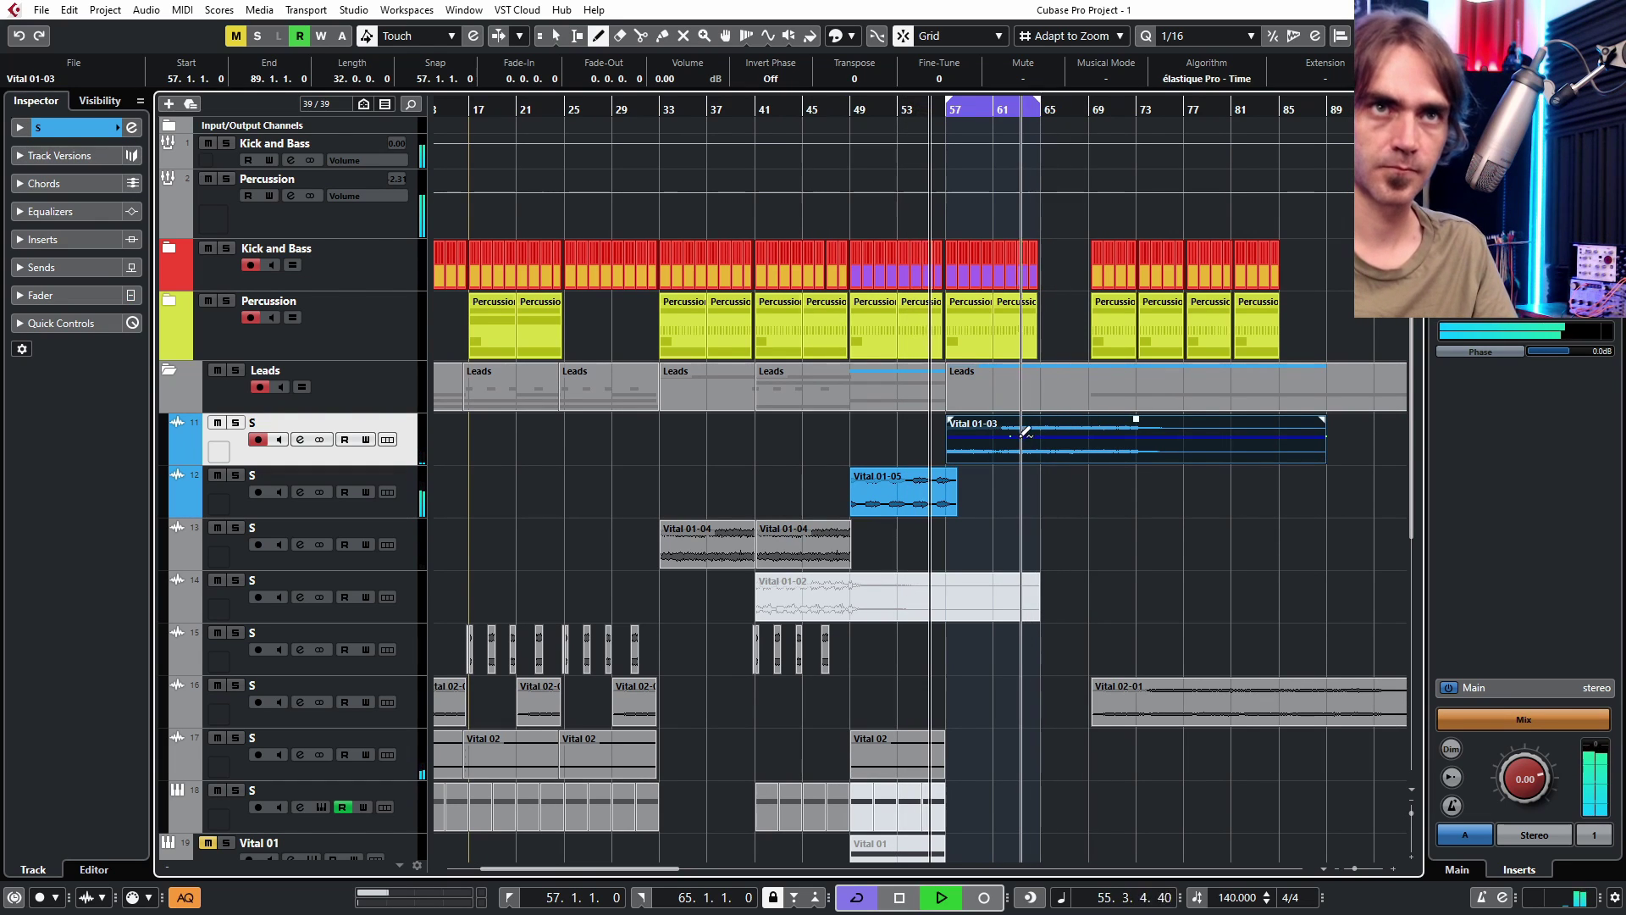
pyautogui.moveTo(1016, 437); pyautogui.dragTo(1019, 417)
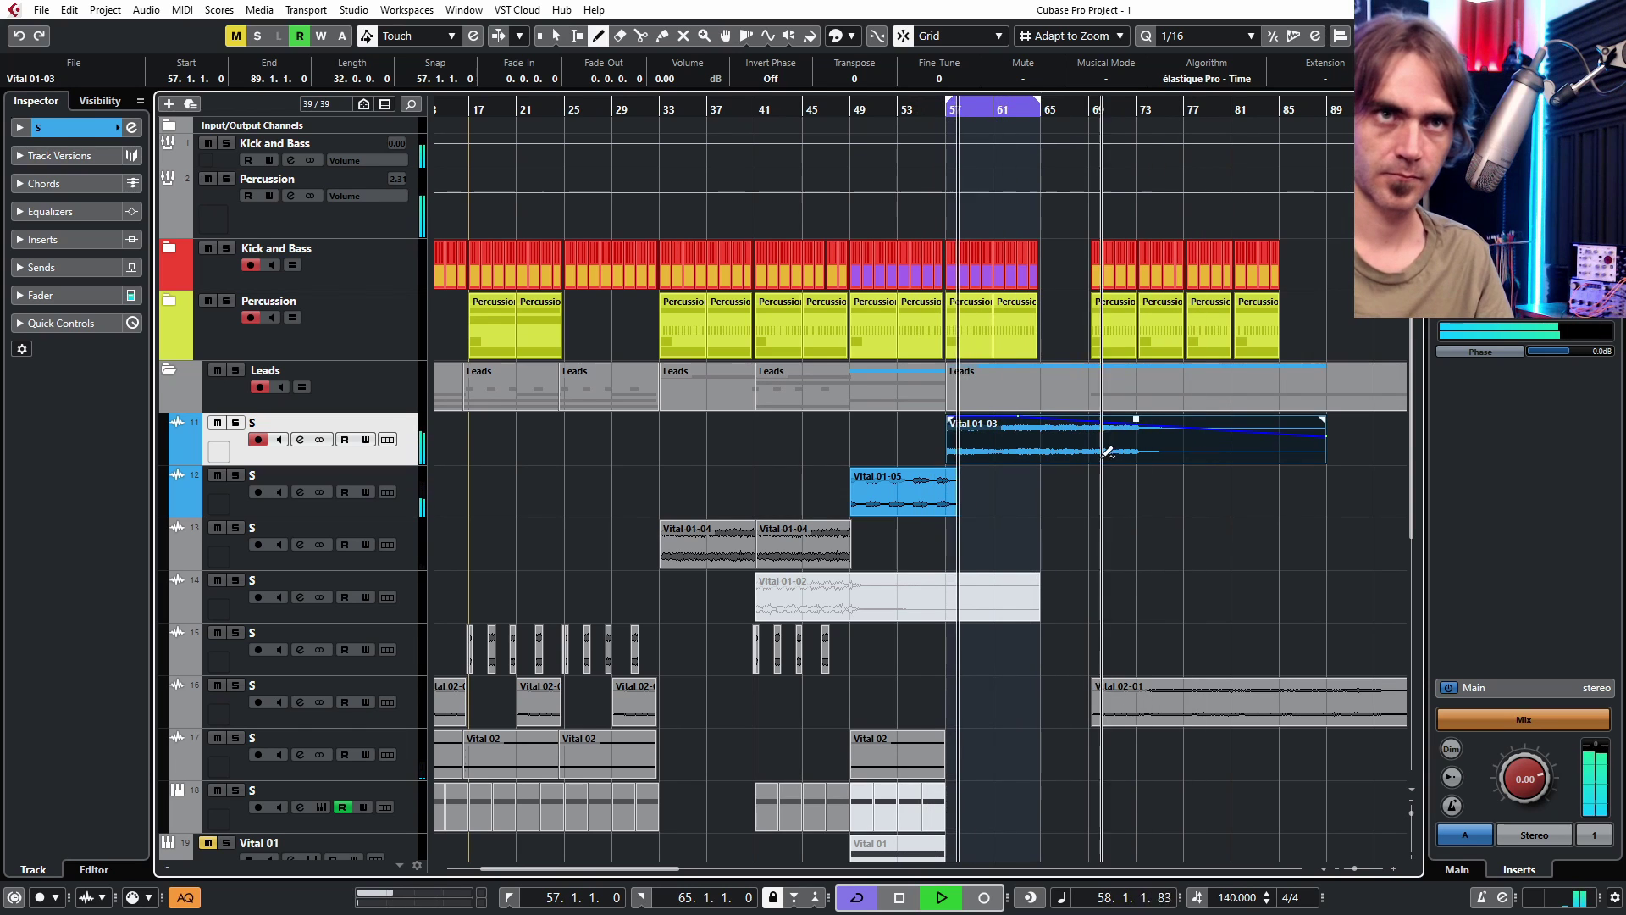
pyautogui.press('1')
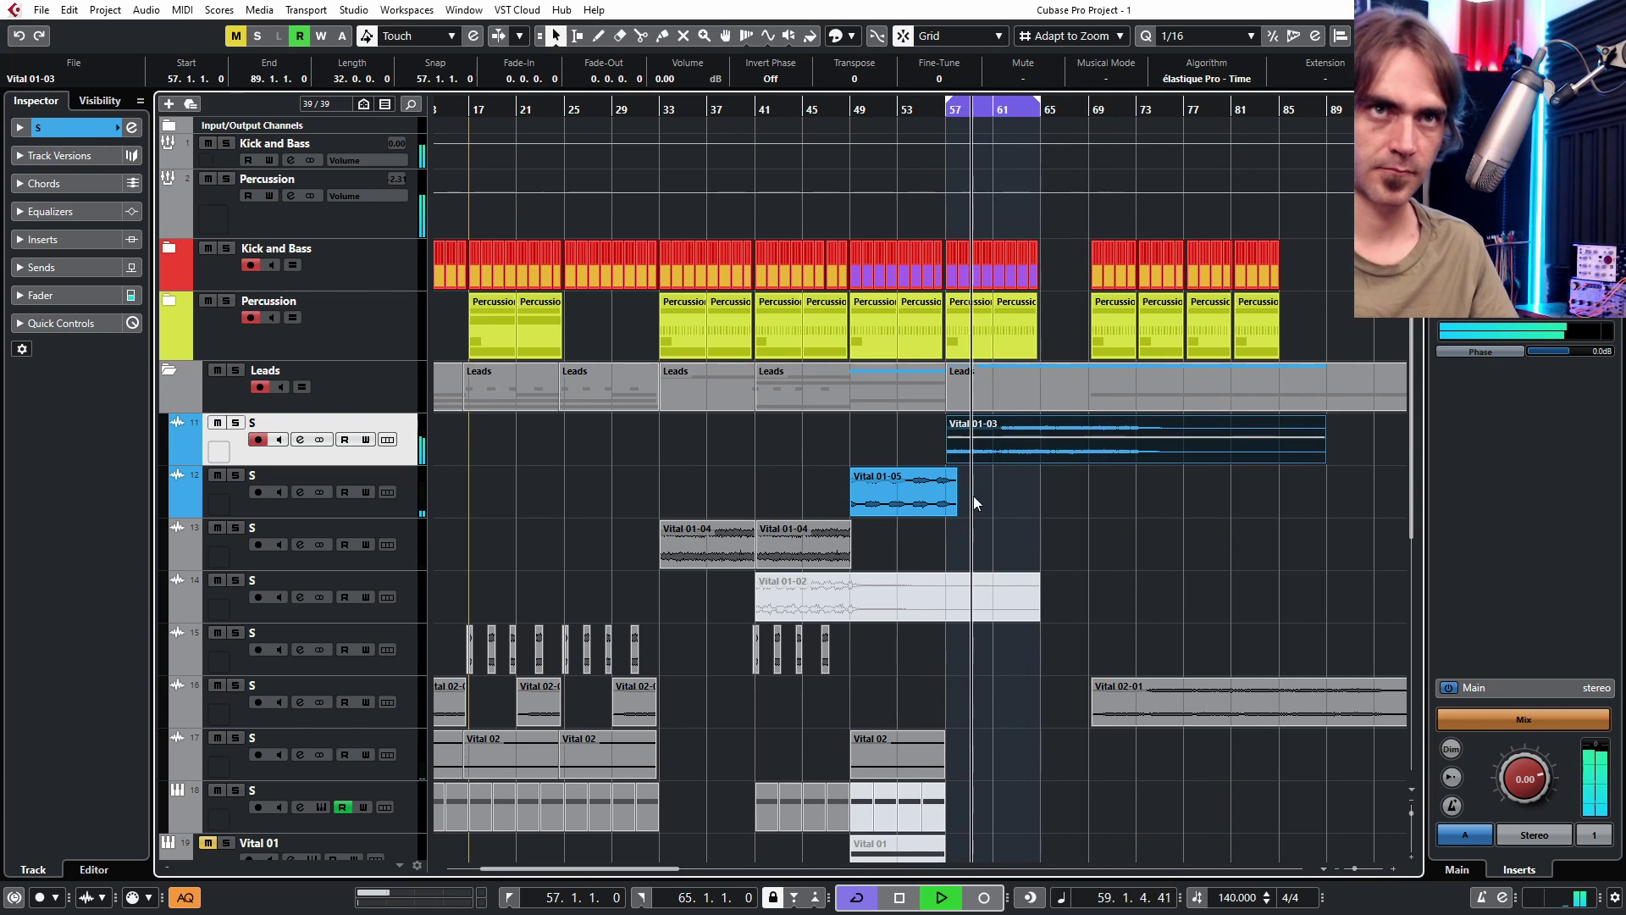
# - Enable a 24 dB low cut on the Vital 01-03 channel, adjusting its pre-gain and setting the volume to 0.79 dB
pyautogui.click(132, 128)
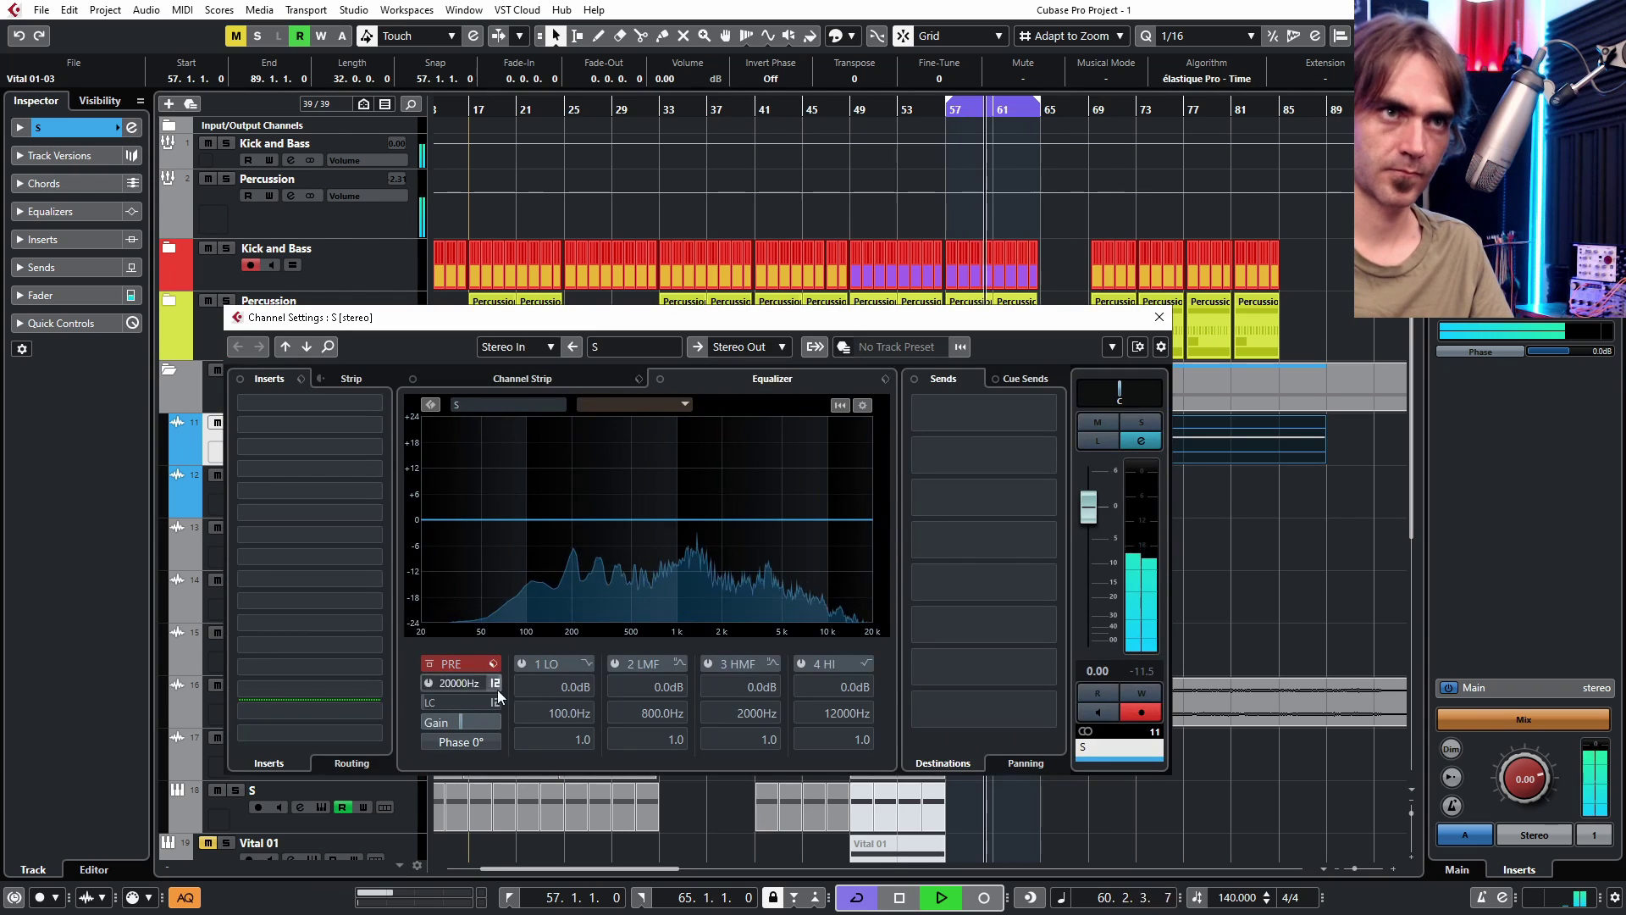
pyautogui.moveTo(492, 721); pyautogui.dragTo(466, 721)
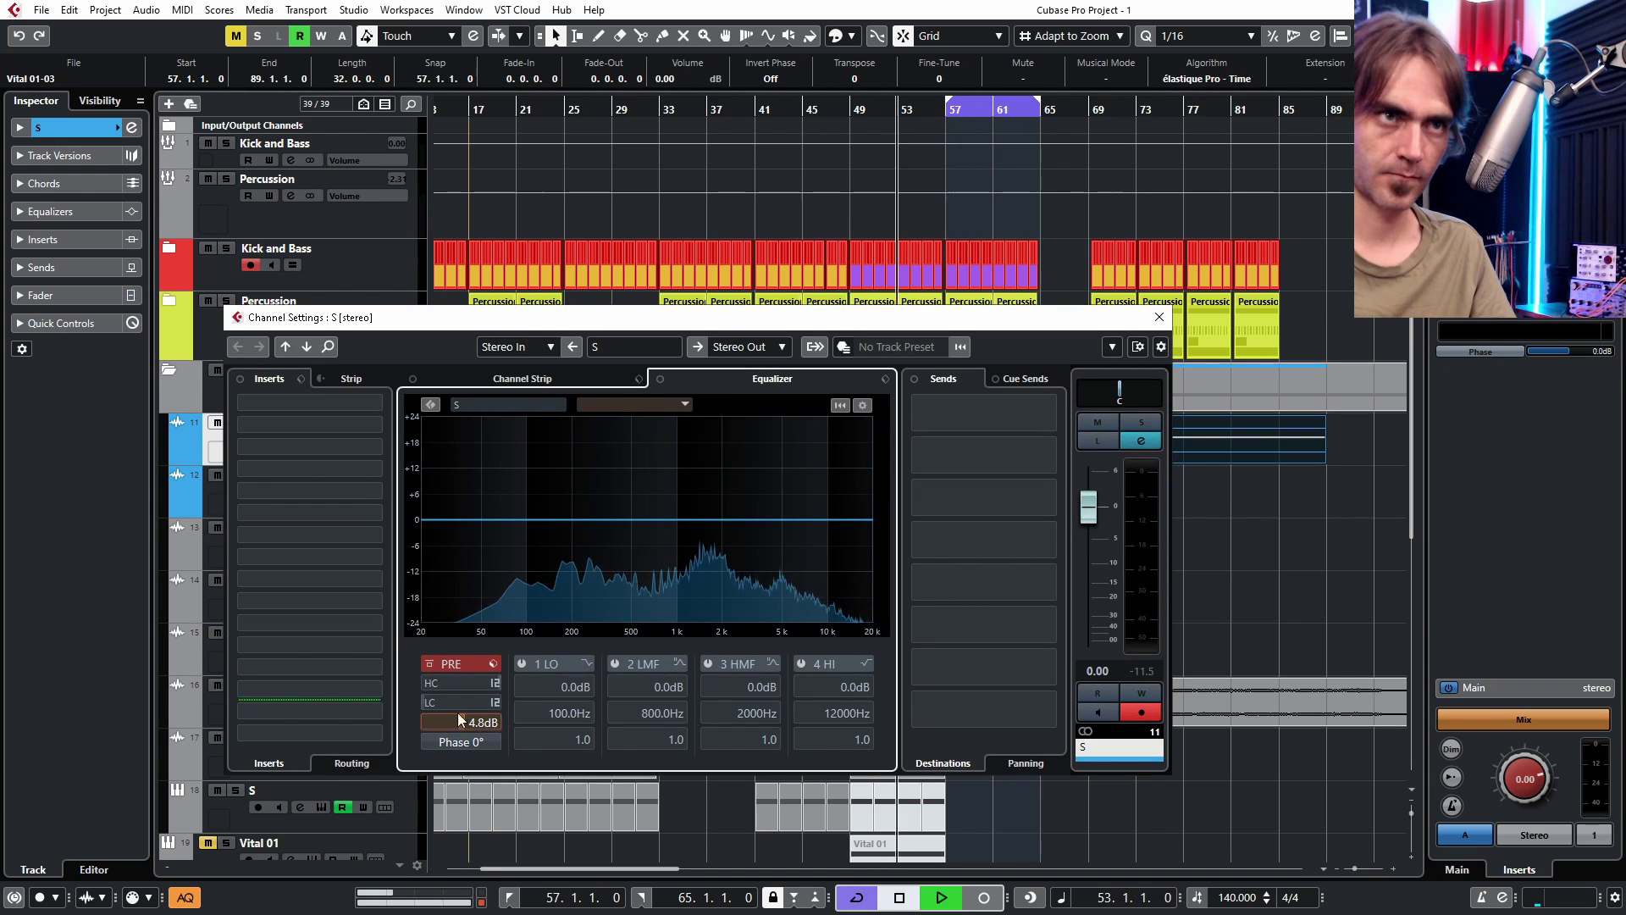
pyautogui.click(427, 701)
pyautogui.moveTo(485, 581); pyautogui.dragTo(593, 519)
pyautogui.click(495, 702)
pyautogui.click(538, 756)
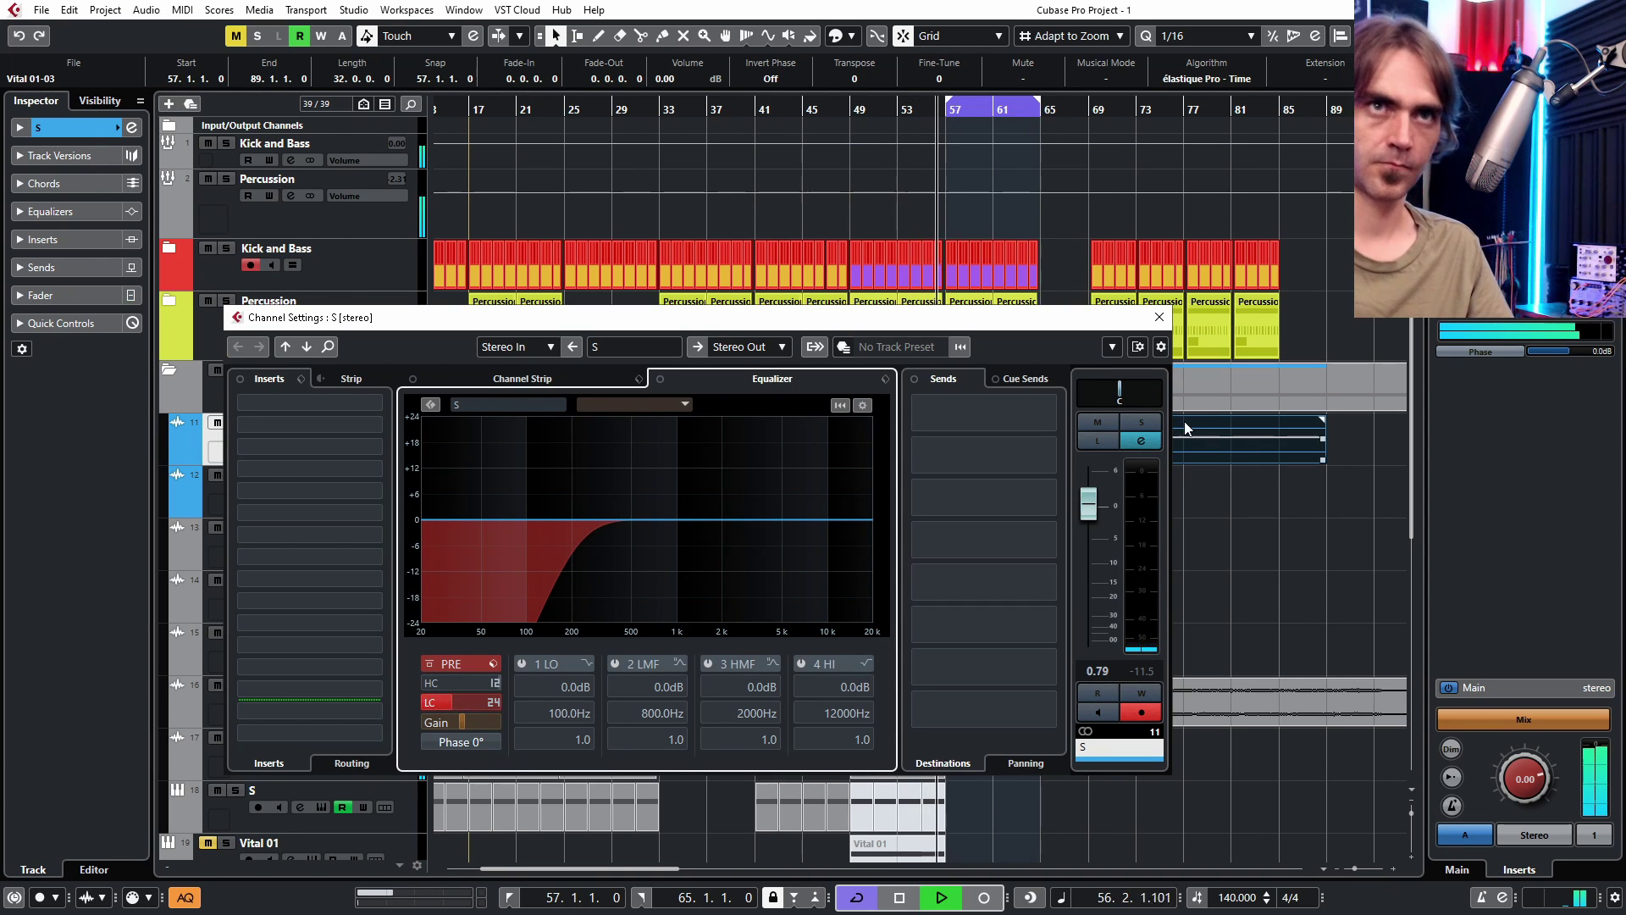
pyautogui.click(1160, 317)
pyautogui.click(1165, 309)
pyautogui.click(1201, 663)
# - Raise the low cut frequency on the Vital 01-03 channel's equalizer
pyautogui.scroll(2, 1174, 563)
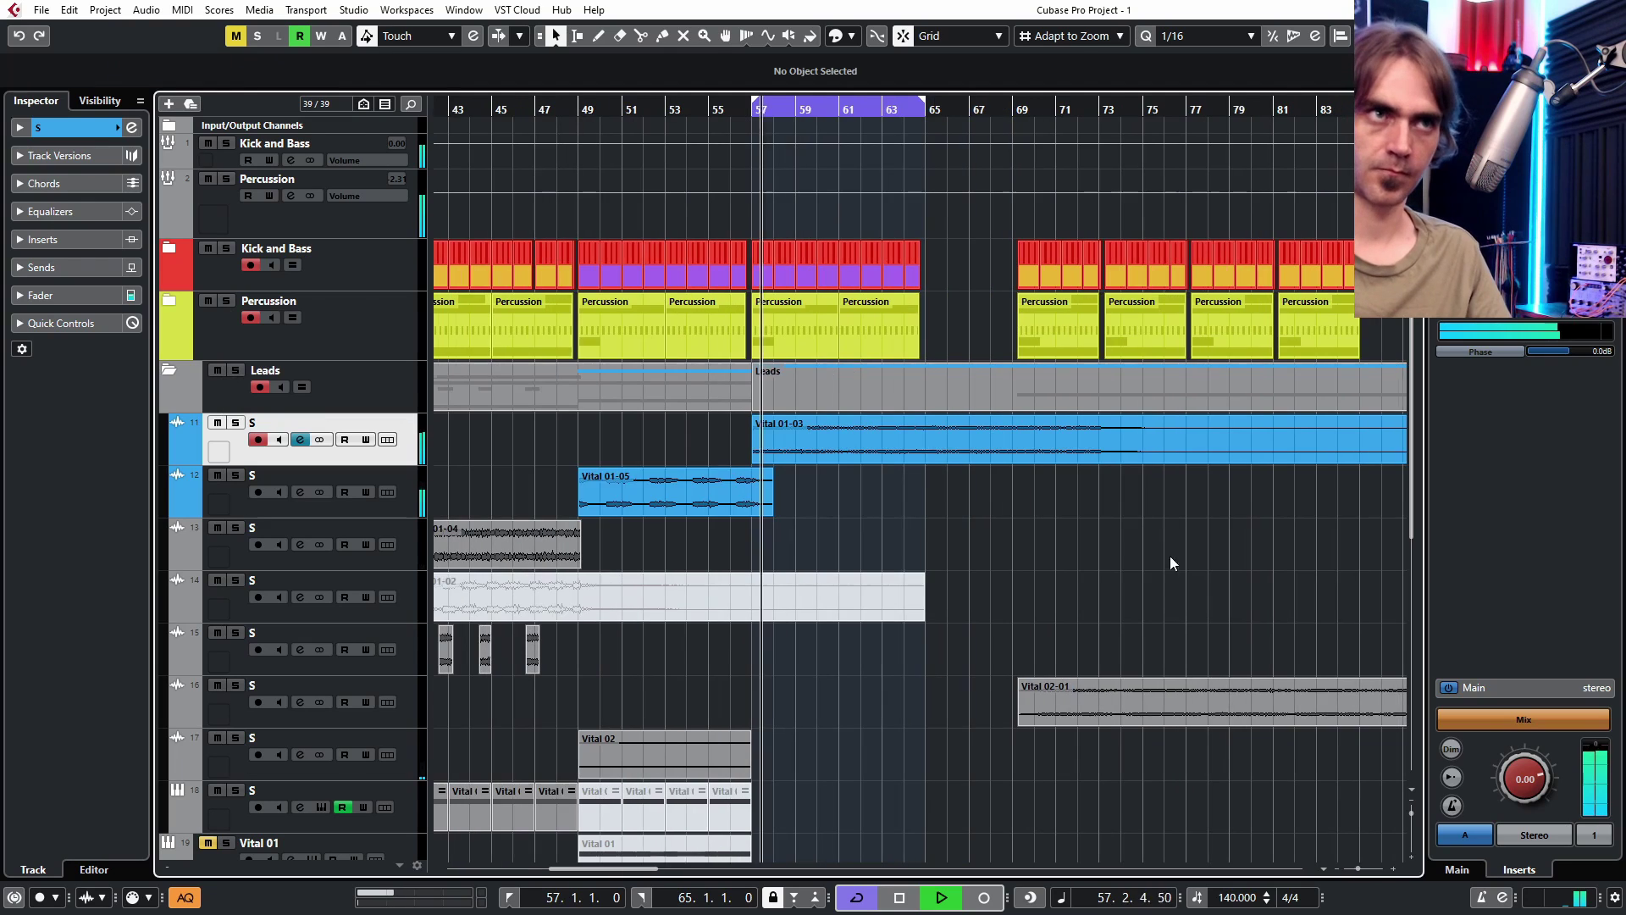
pyautogui.click(131, 127)
pyautogui.moveTo(546, 537); pyautogui.dragTo(576, 538)
pyautogui.click(1159, 317)
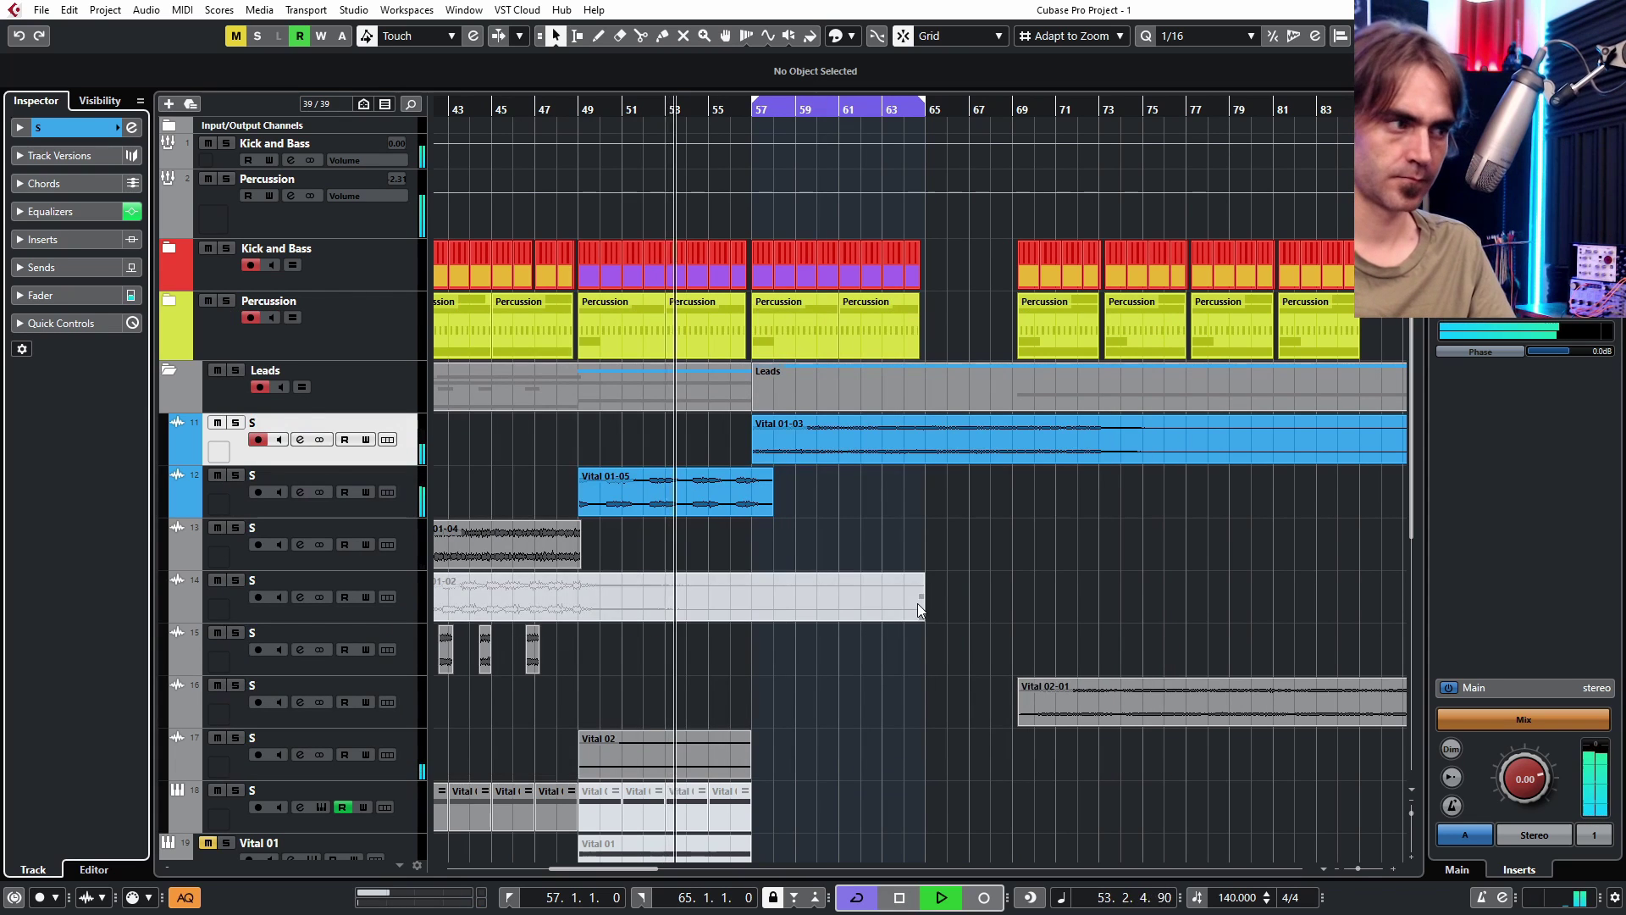
# - Copy the four recorded Audio 01 effect clips from the bar 49 section to the section starting at bar 57
pyautogui.scroll(-10, 817, 647)
pyautogui.moveTo(835, 643); pyautogui.dragTo(571, 803)
pyautogui.moveTo(638, 696); pyautogui.dragTo(811, 698)
pyautogui.scroll(10, 943, 374)
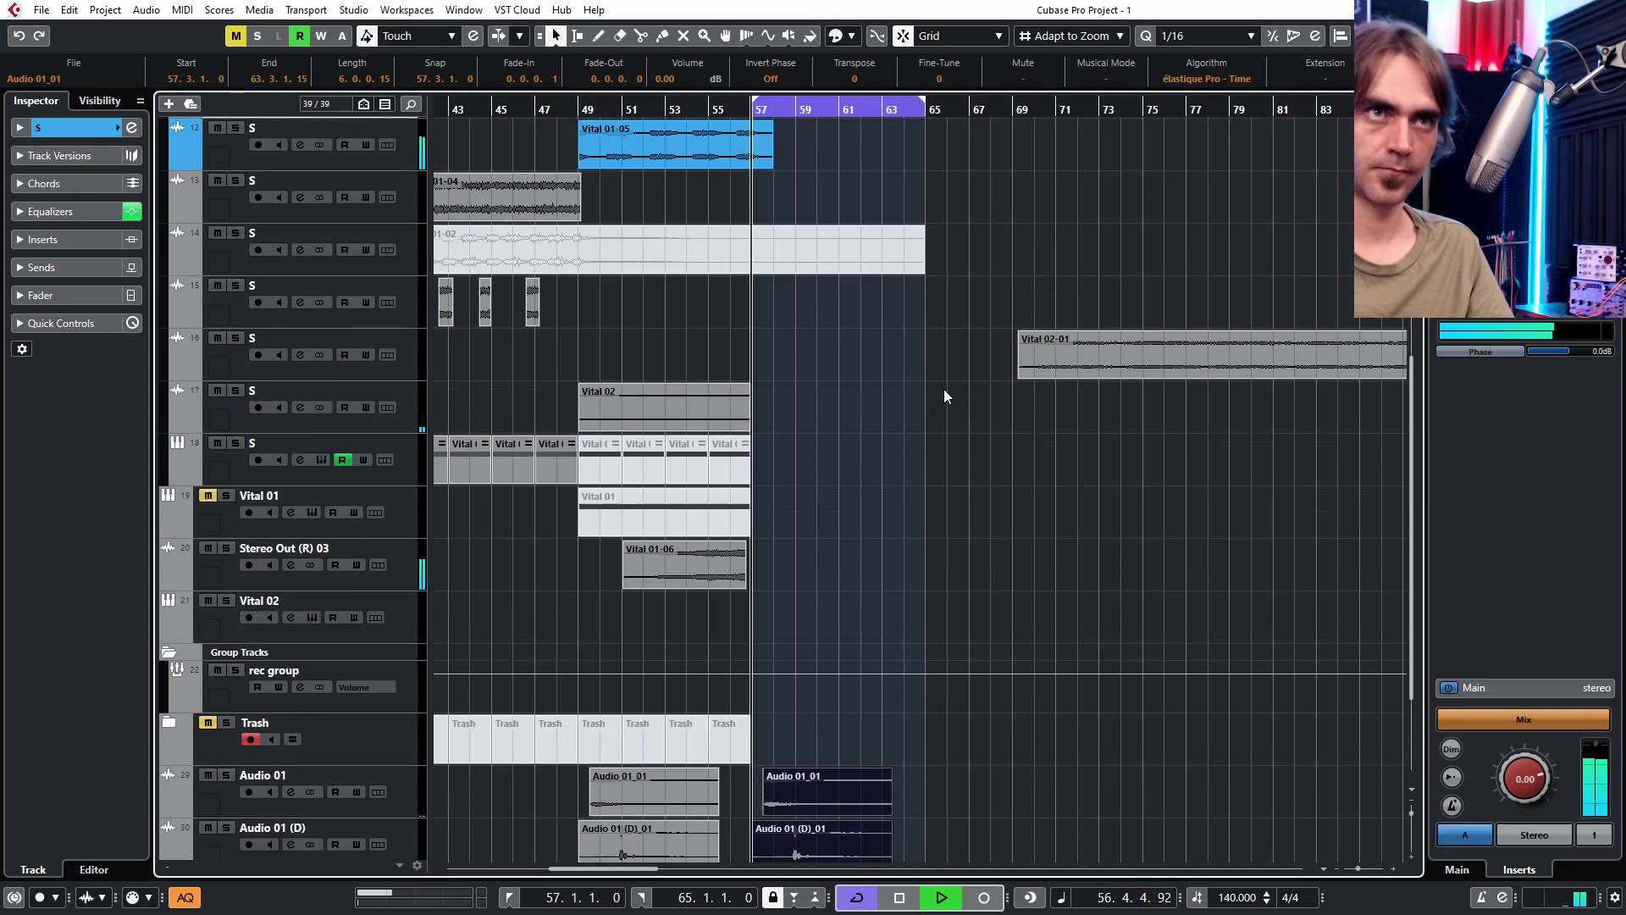
pyautogui.scroll(-10, 887, 571)
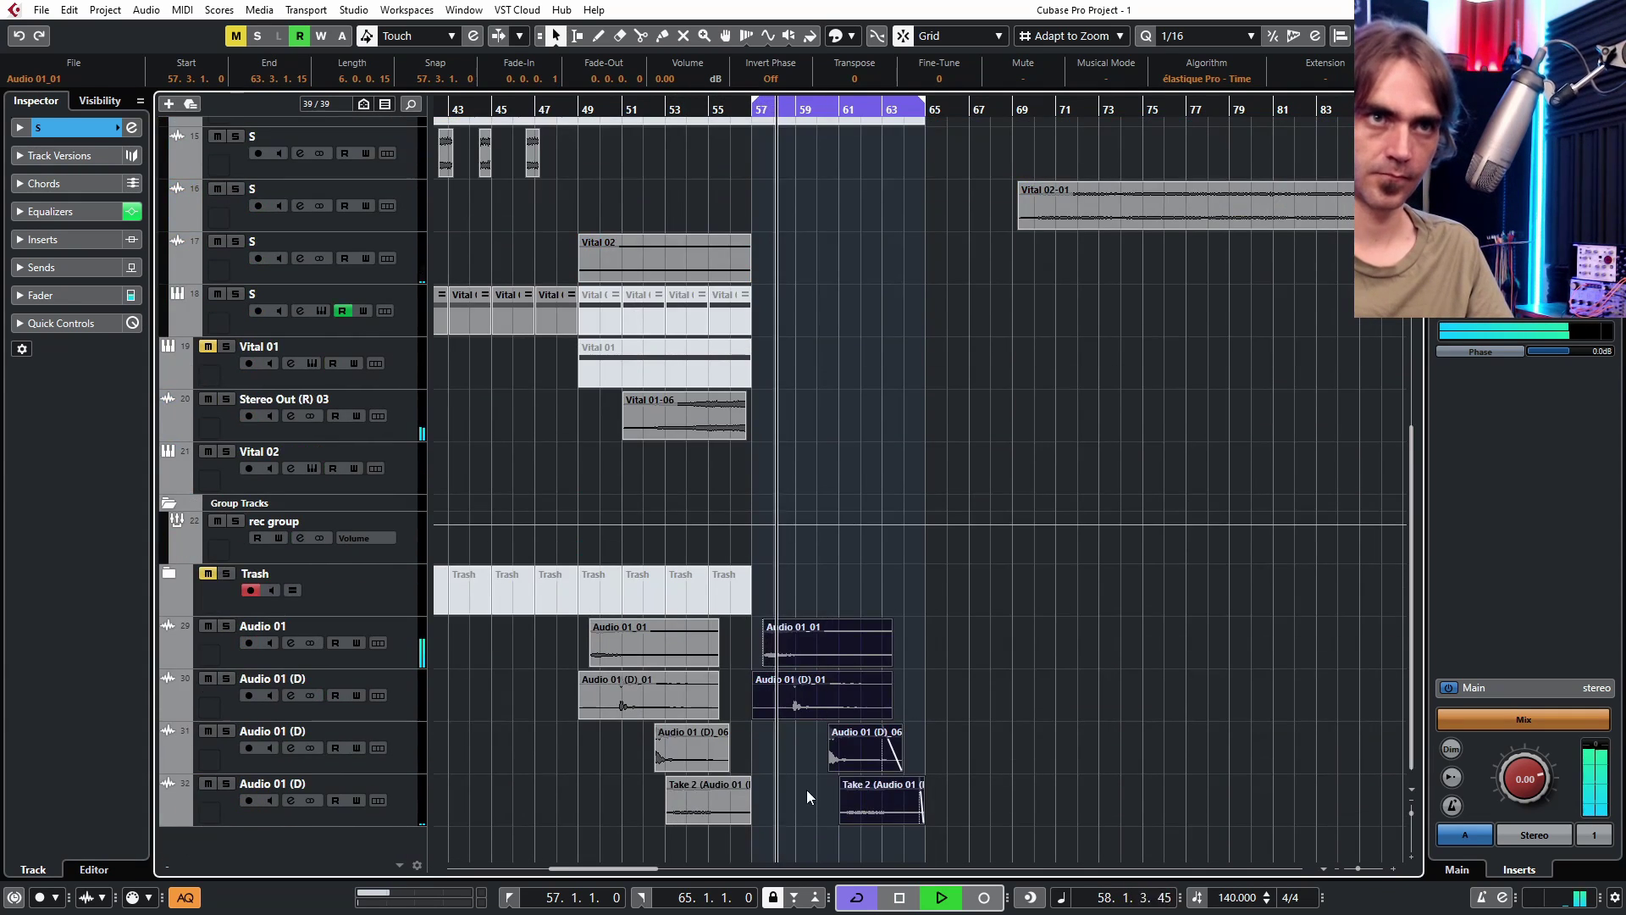
# - Move the copied Audio 01_01 clip to start at 56.4.1.0
pyautogui.click(781, 735)
pyautogui.scroll(3, 815, 656)
pyautogui.press('space')
pyautogui.press('space')
pyautogui.moveTo(817, 651); pyautogui.dragTo(755, 656)
pyautogui.scroll(-4, 769, 677)
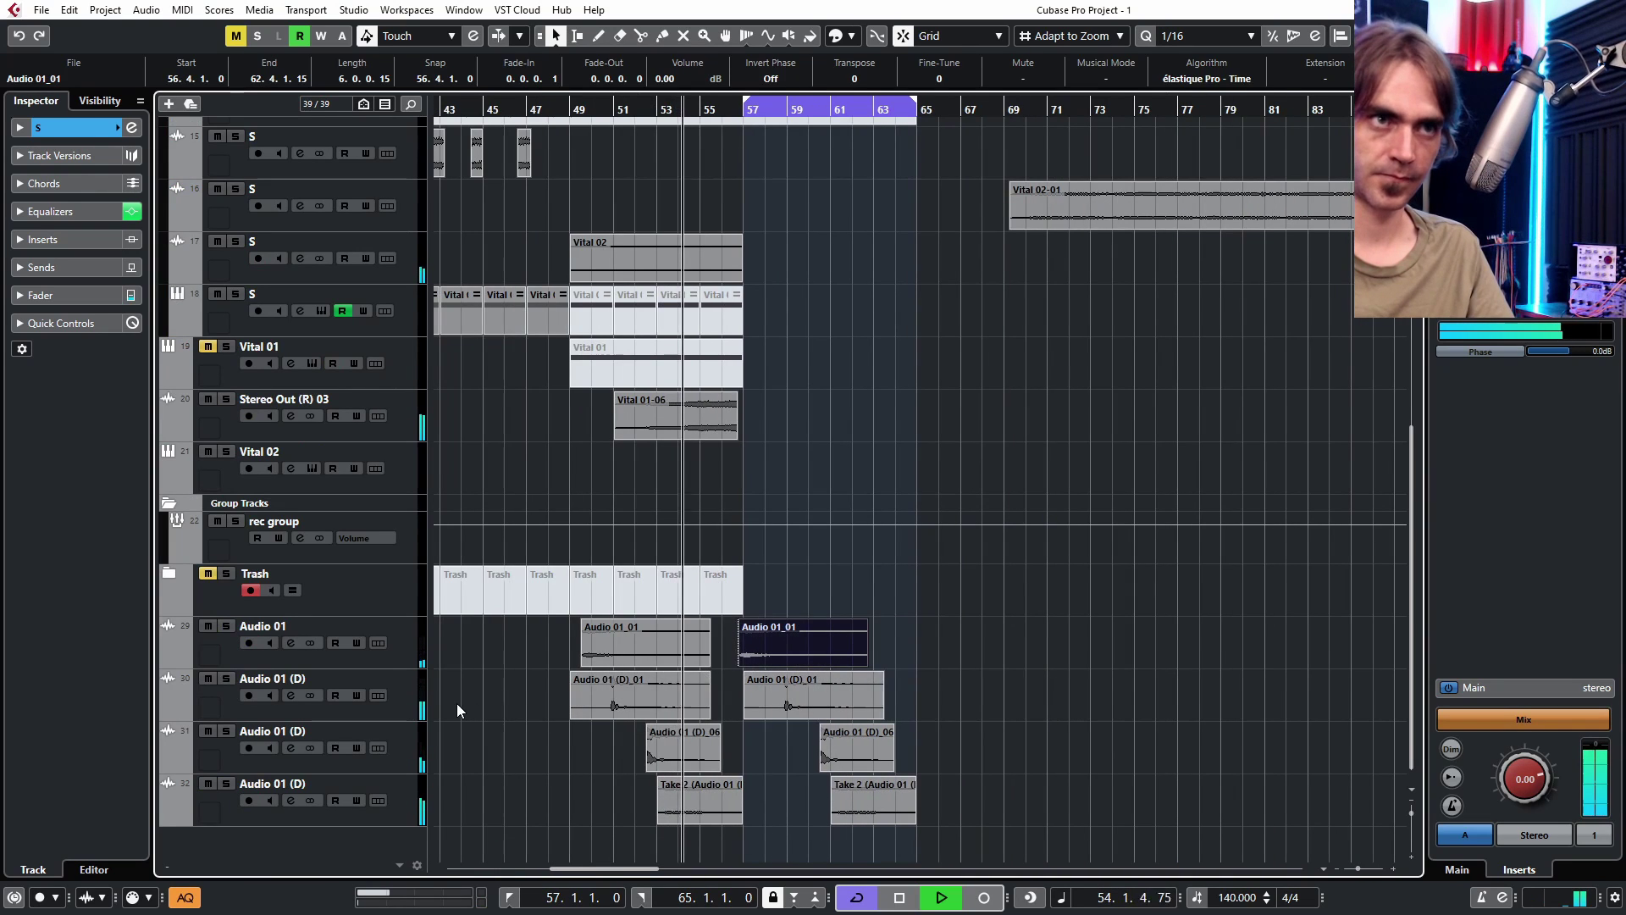
# - Delete the three copied Audio 01 (D) clips from the bar 57 section, keeping only the Audio 01_01 copy
pyautogui.click(415, 714)
pyautogui.keyDown('shift'); pyautogui.click(409, 756); pyautogui.keyUp('shift')
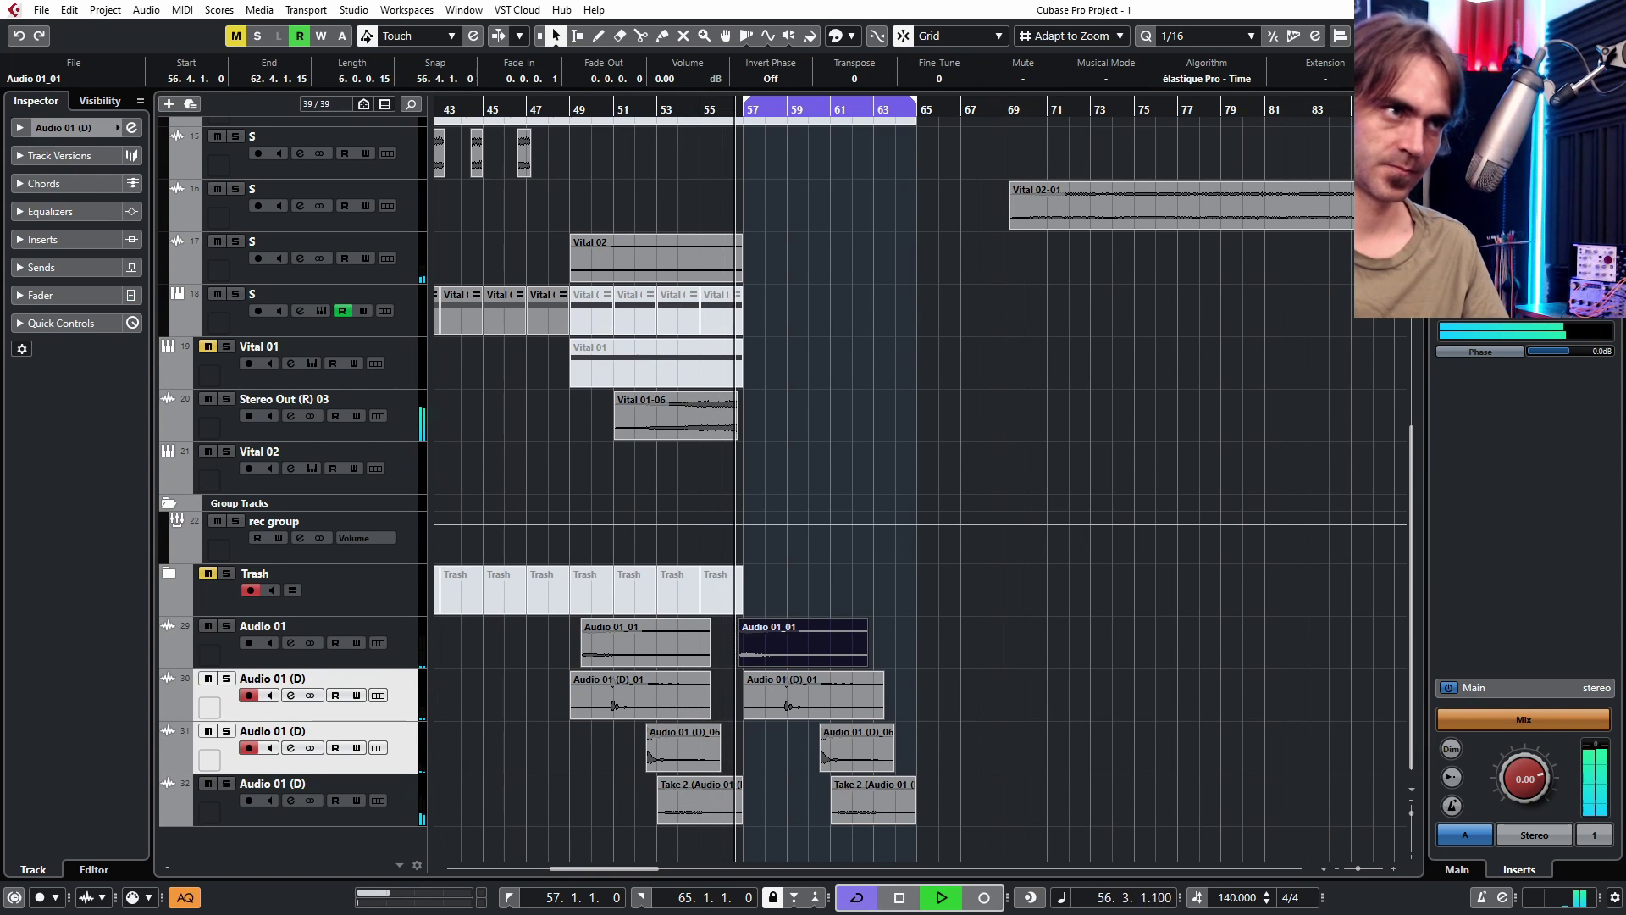
pyautogui.click(903, 602)
pyautogui.scroll(3, 832, 712)
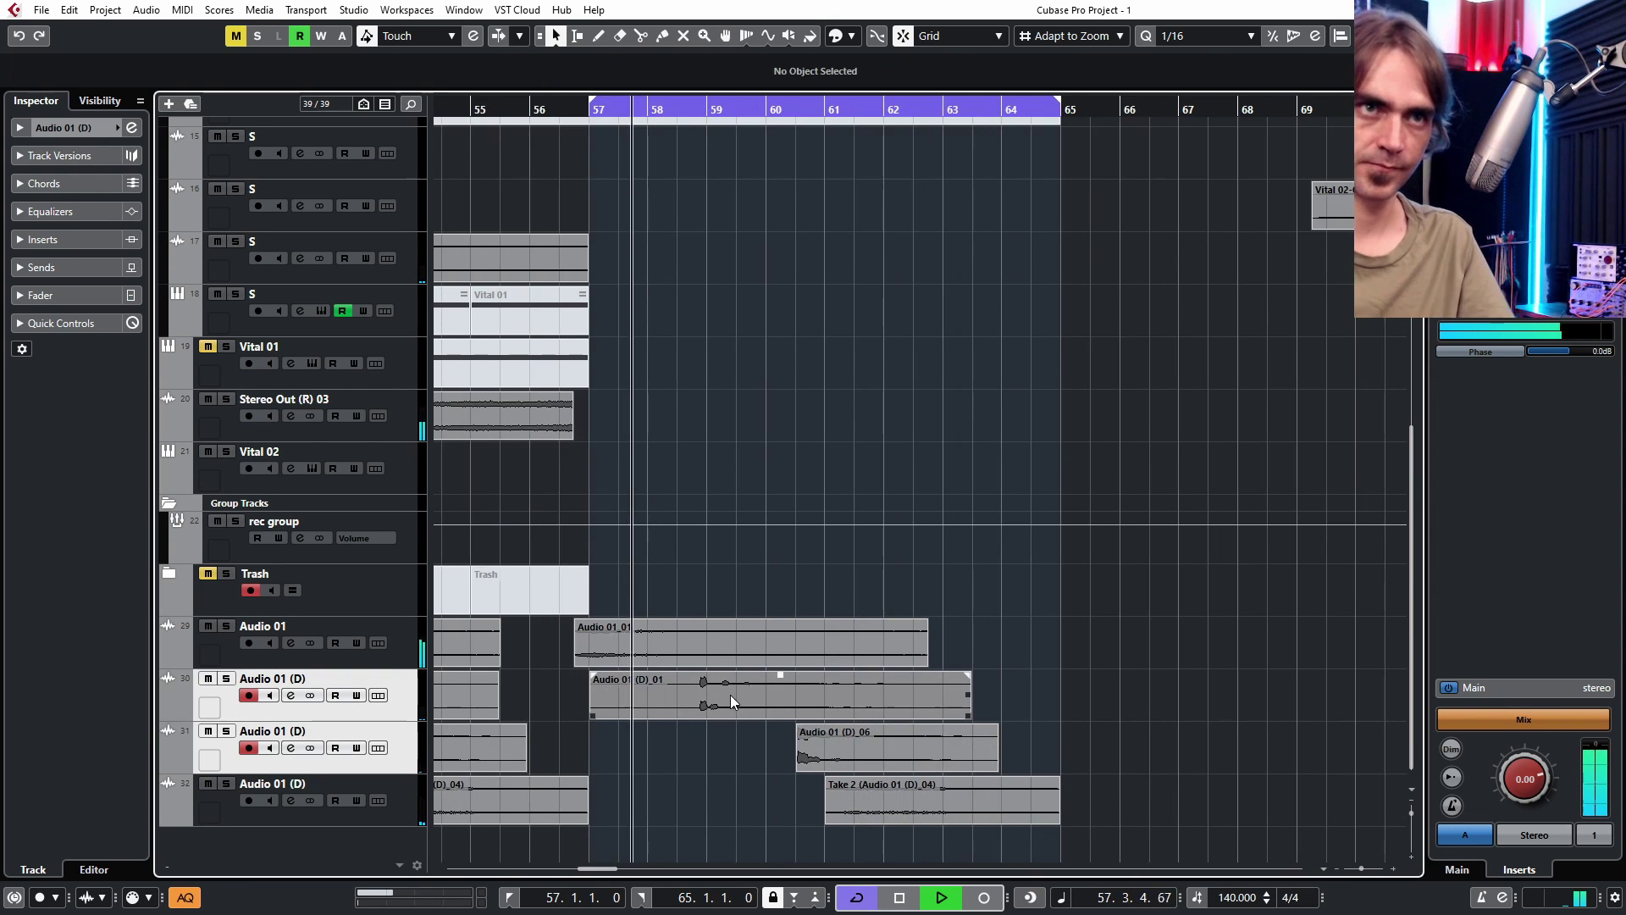
pyautogui.click(730, 690)
pyautogui.press('Delete')
pyautogui.moveTo(740, 724); pyautogui.dragTo(1015, 795)
pyautogui.press('Delete')
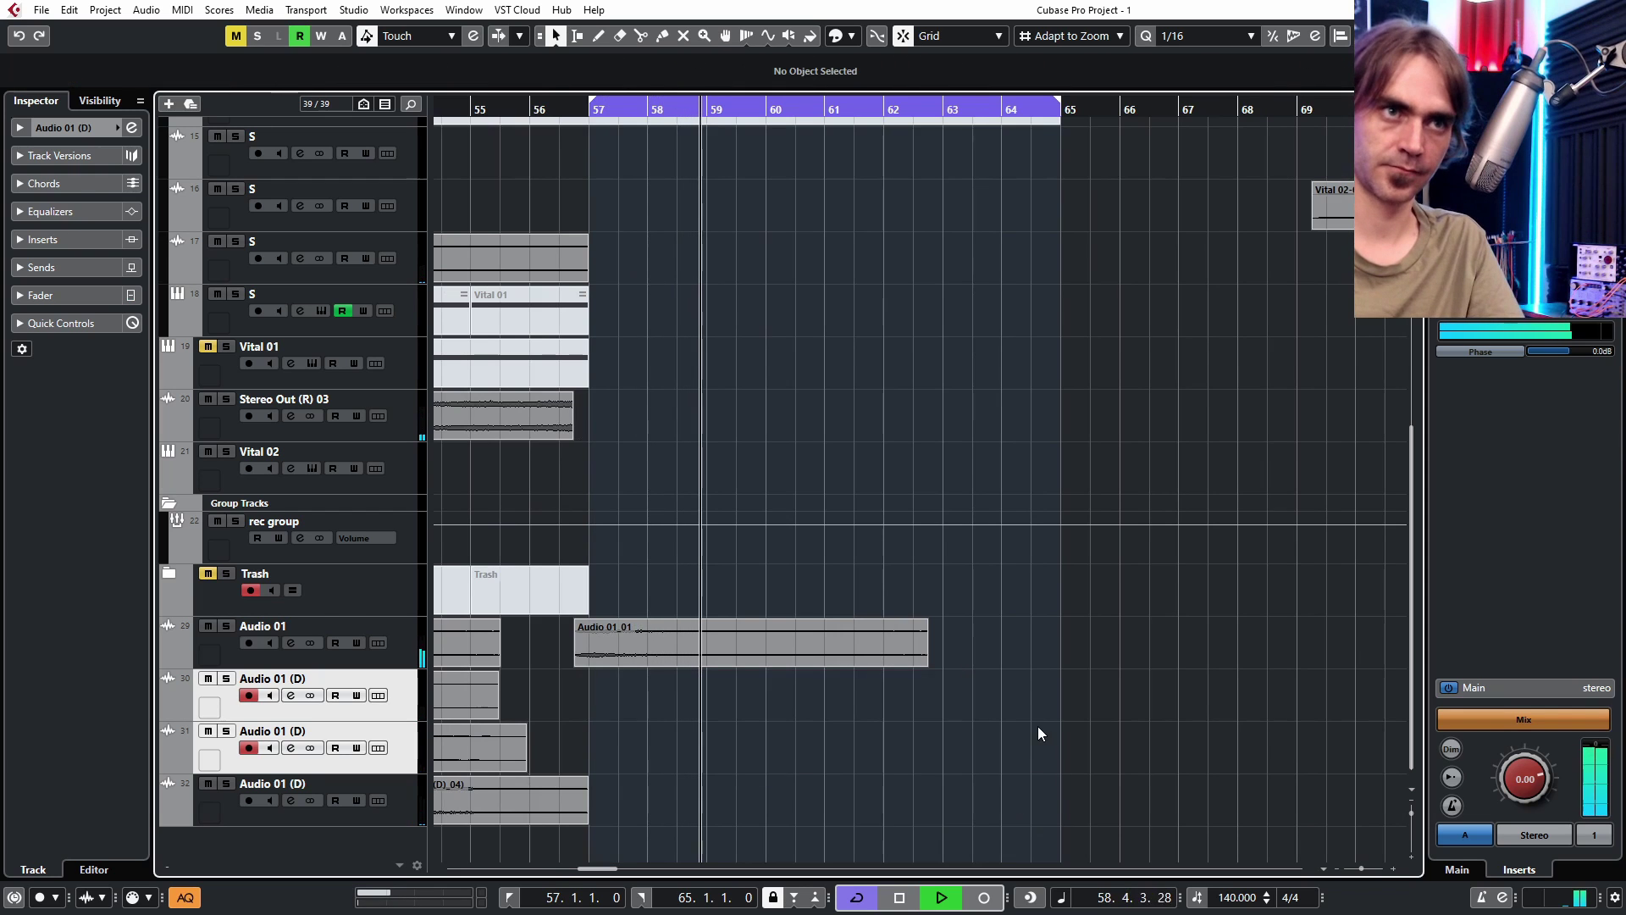
# - Collapse the Leads and Group Tracks folders in the track list
pyautogui.scroll(-3, 1040, 674)
pyautogui.scroll(8, 1035, 677)
pyautogui.scroll(-2, 1008, 661)
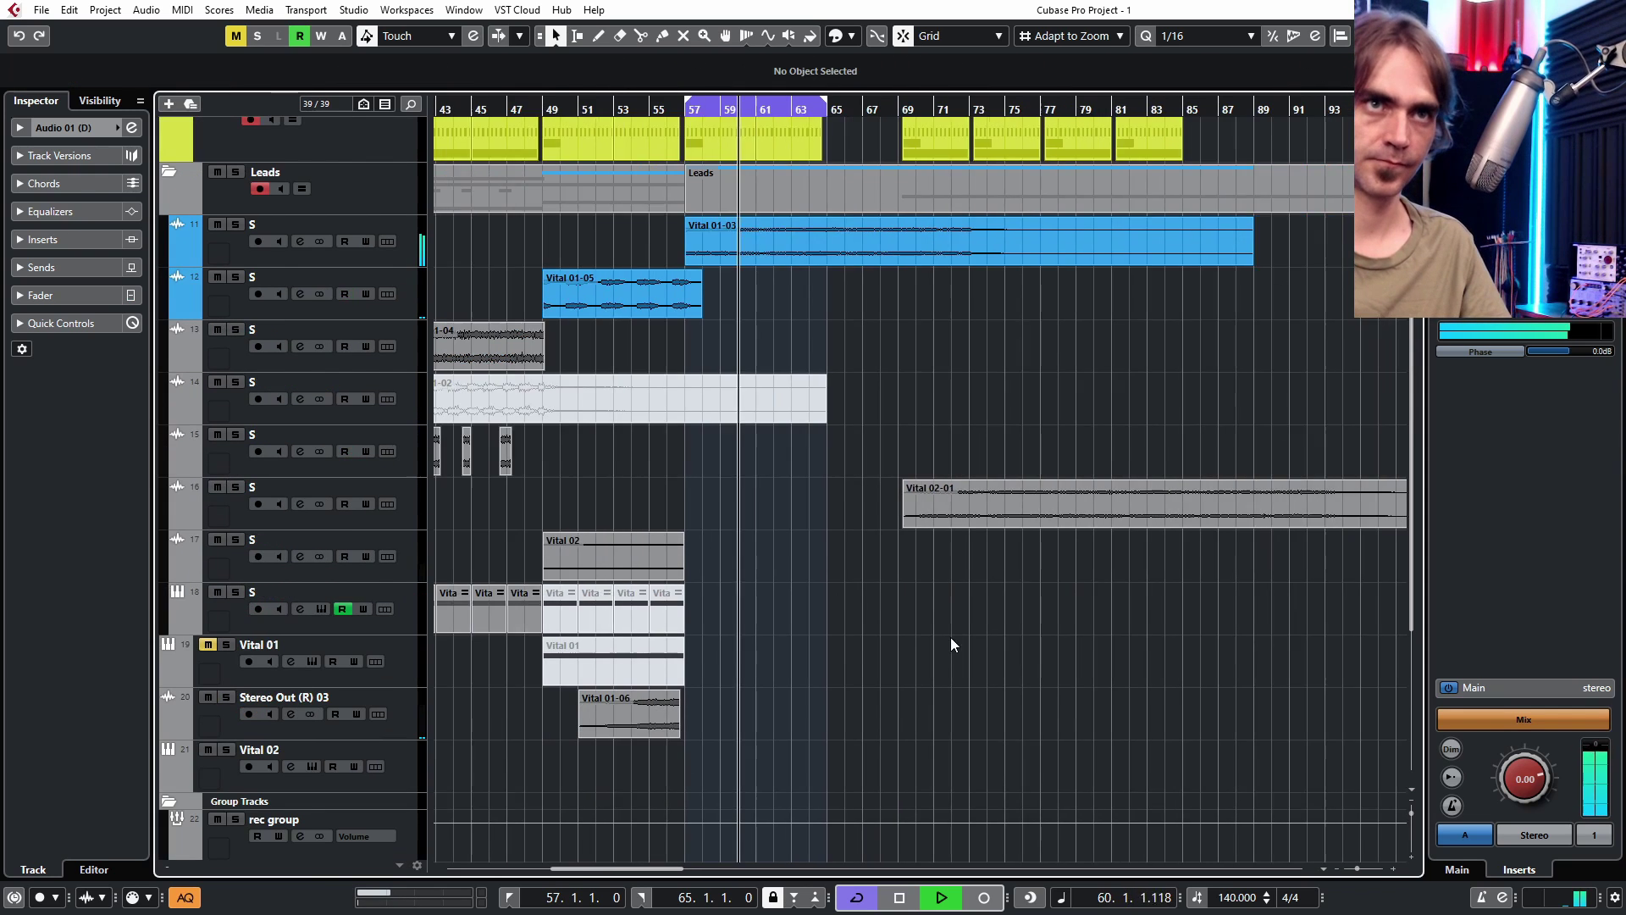
pyautogui.scroll(3, 940, 652)
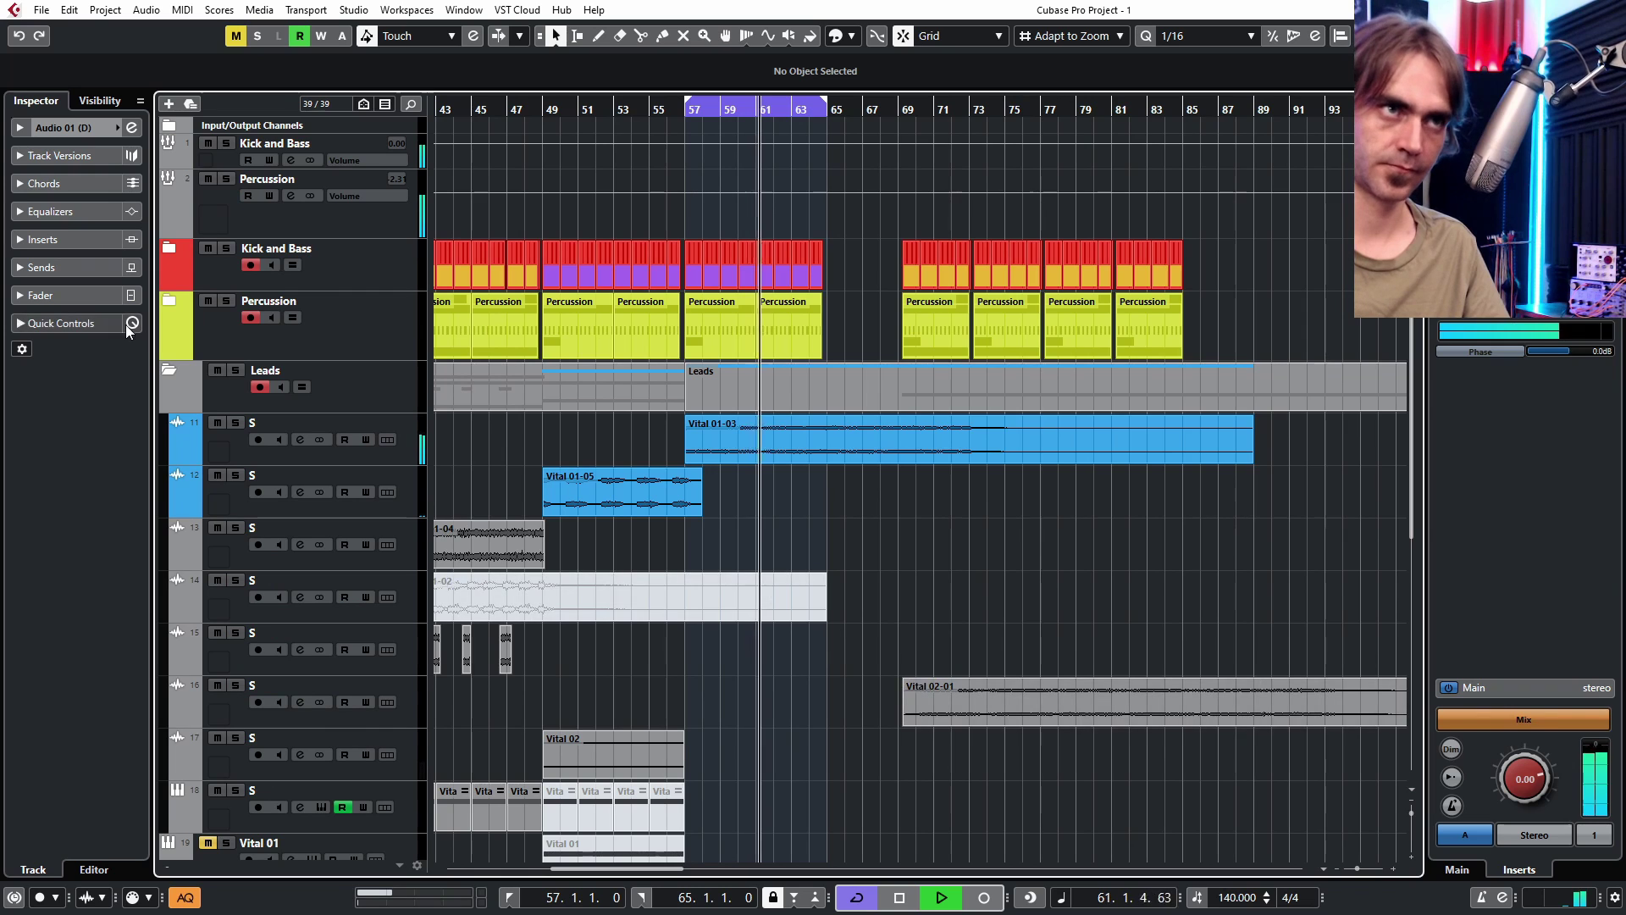
pyautogui.click(168, 369)
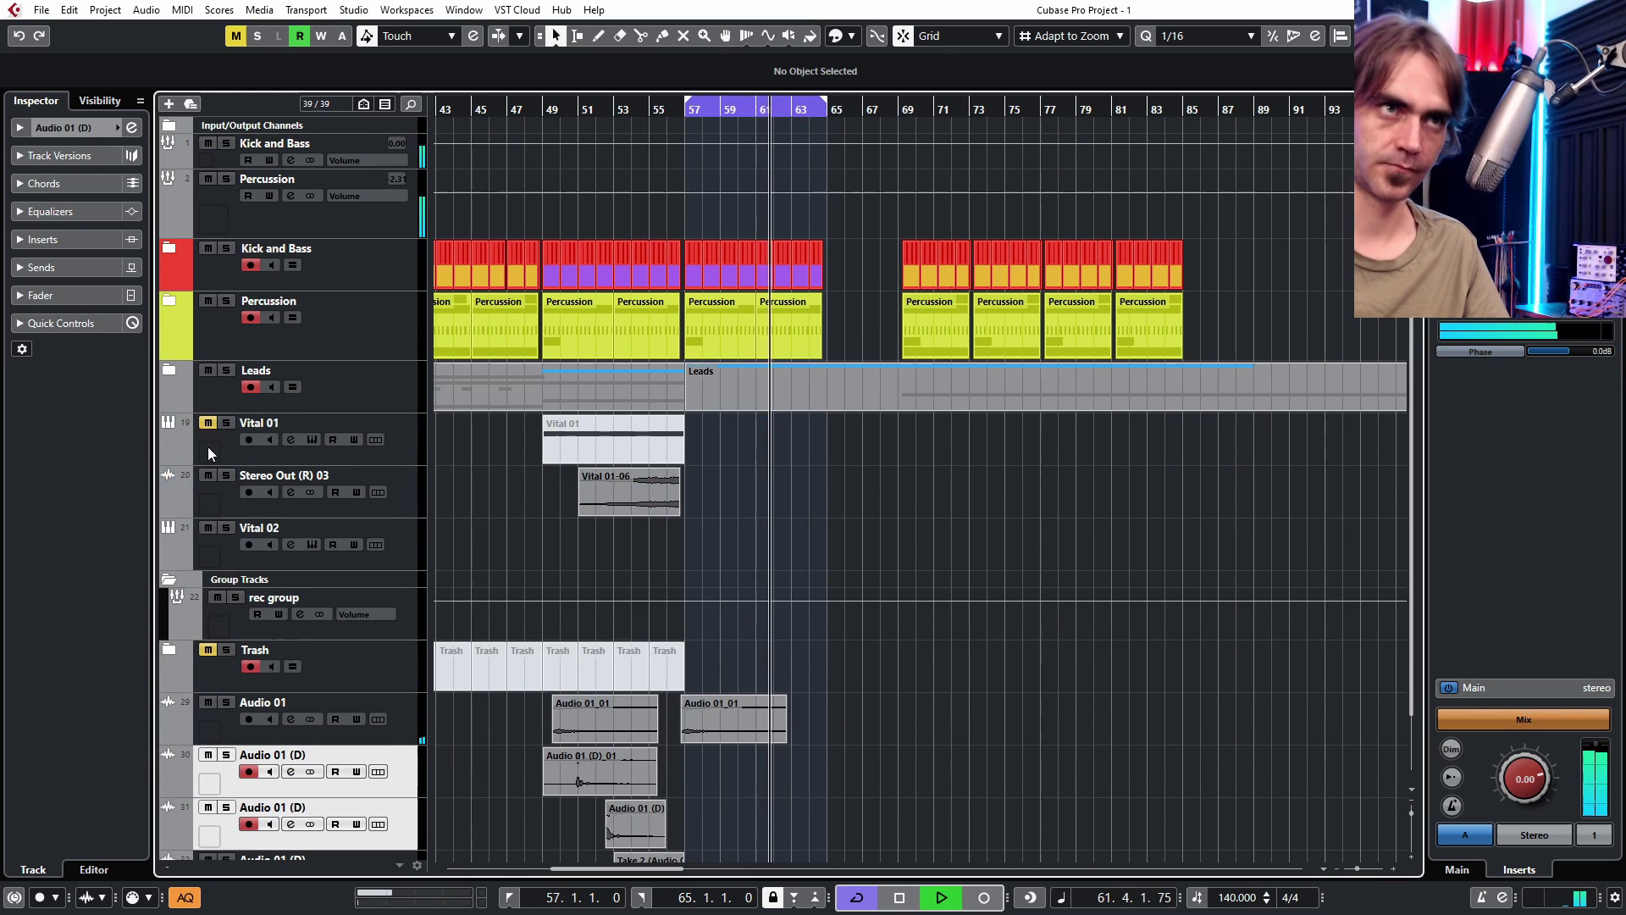
pyautogui.click(168, 580)
# - Copy the Audio 01 (D)_01 clip from bar 49 to 63.1.1.0 on the same track
pyautogui.press('h')
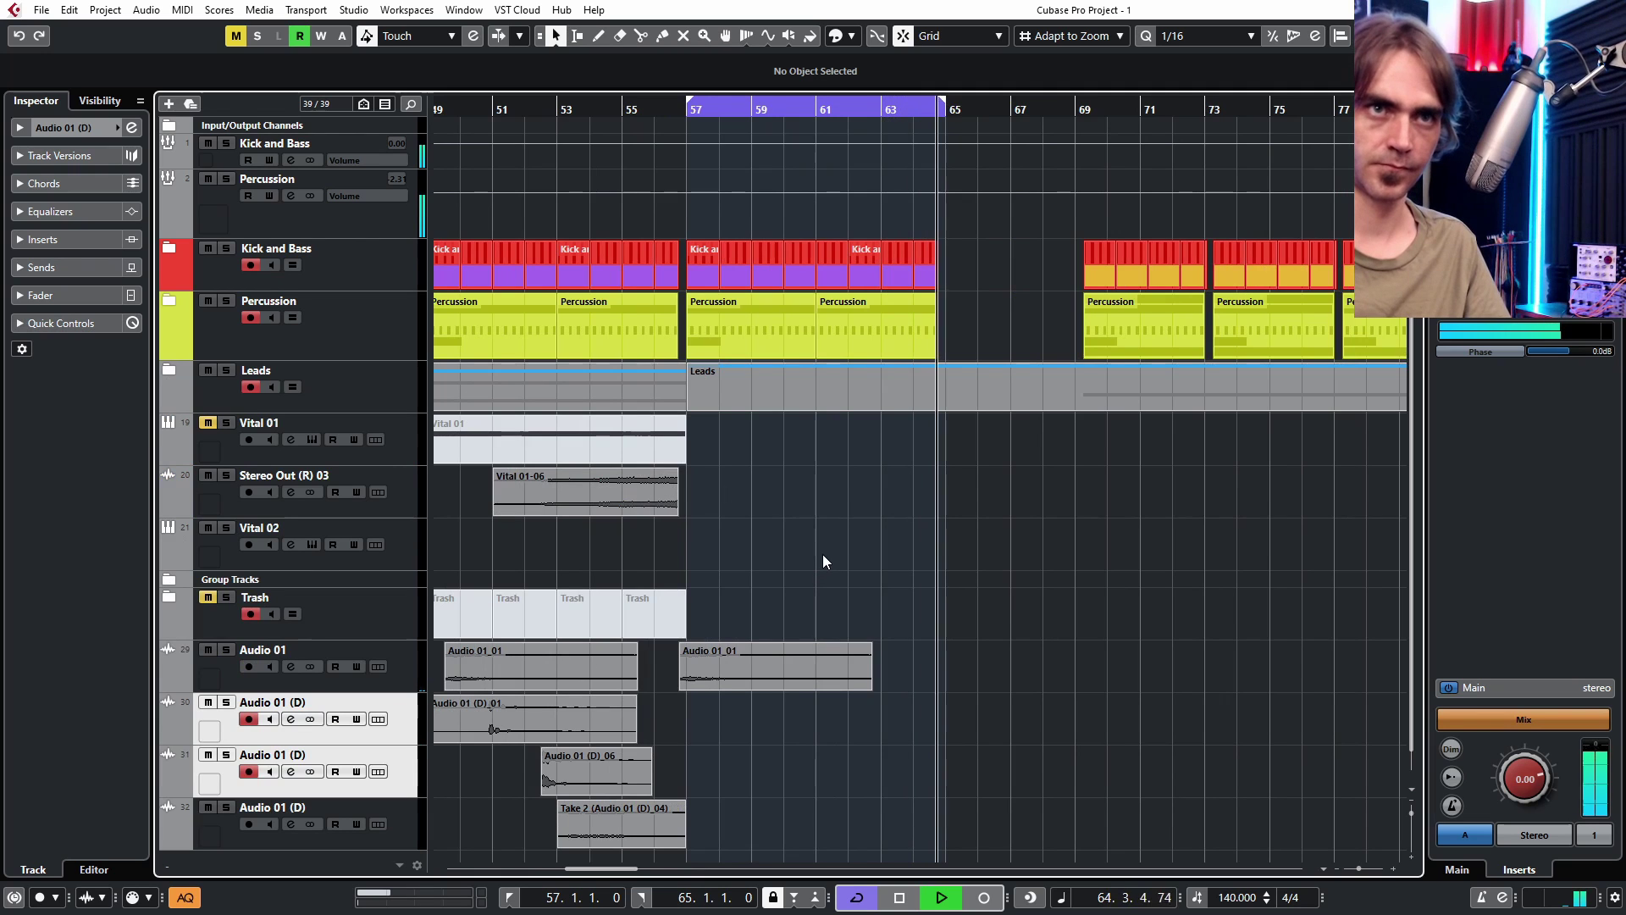
pyautogui.moveTo(512, 742); pyautogui.dragTo(969, 731)
pyautogui.press('h')
pyautogui.press('g')
pyautogui.press('g')
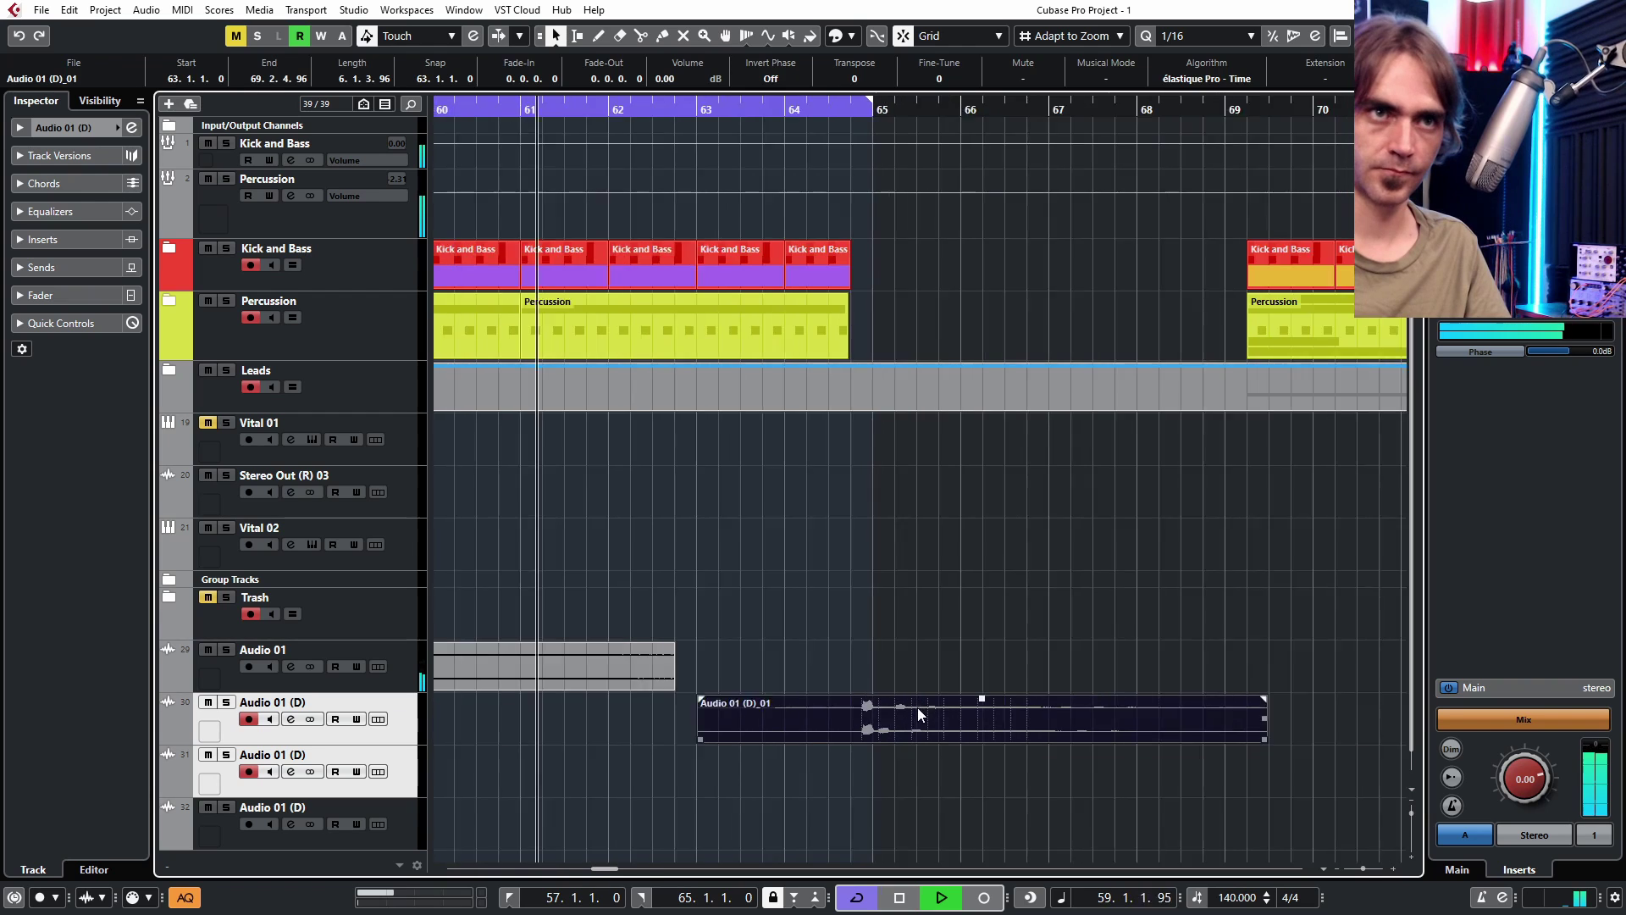
# - Copy the Vital 01-06 riser into the bar 57 section and trim its start so it runs from 60.3.1.0 to 64.4.1.0
pyautogui.moveTo(620, 506); pyautogui.dragTo(833, 488)
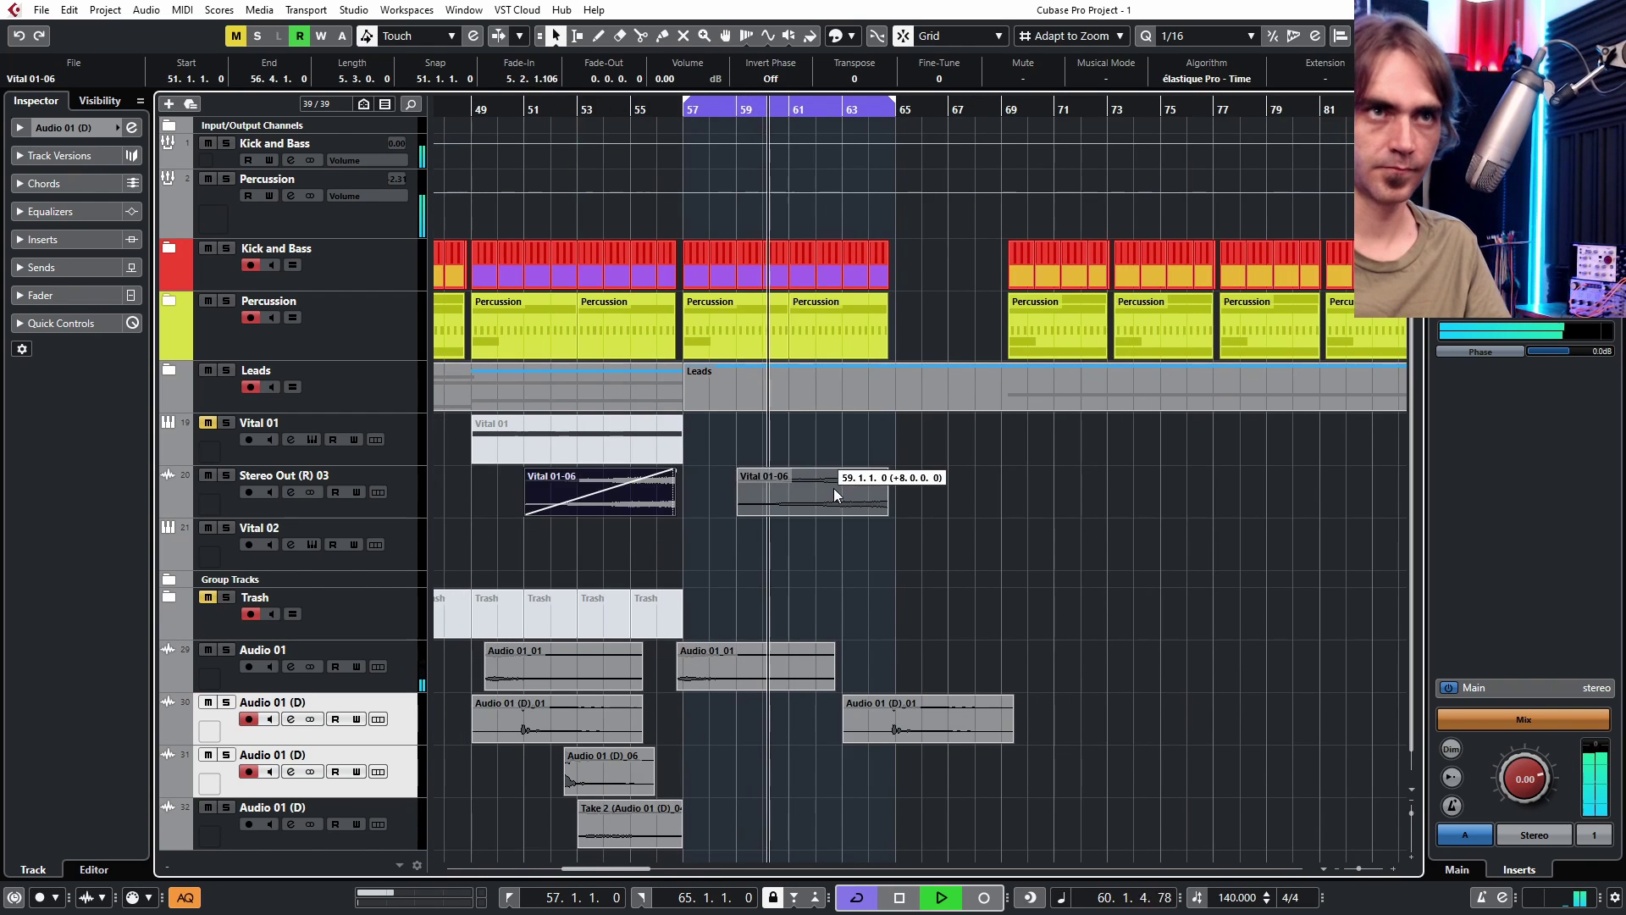
pyautogui.press('h')
pyautogui.moveTo(528, 512); pyautogui.dragTo(635, 512)
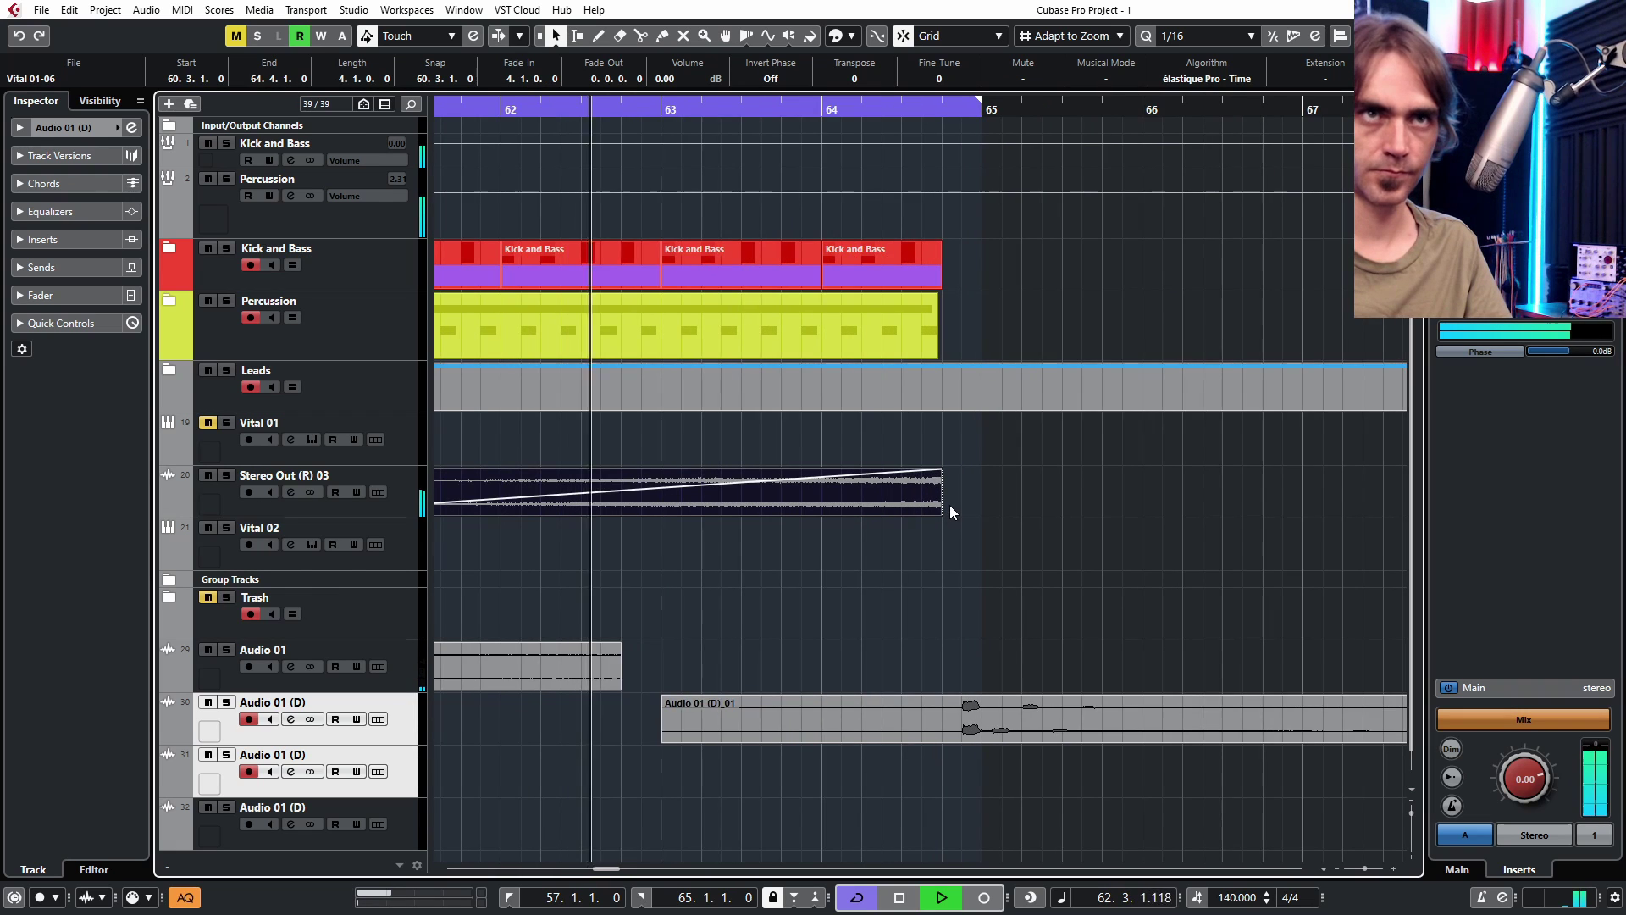
pyautogui.press('g')
pyautogui.press('g')
pyautogui.click(1011, 602)
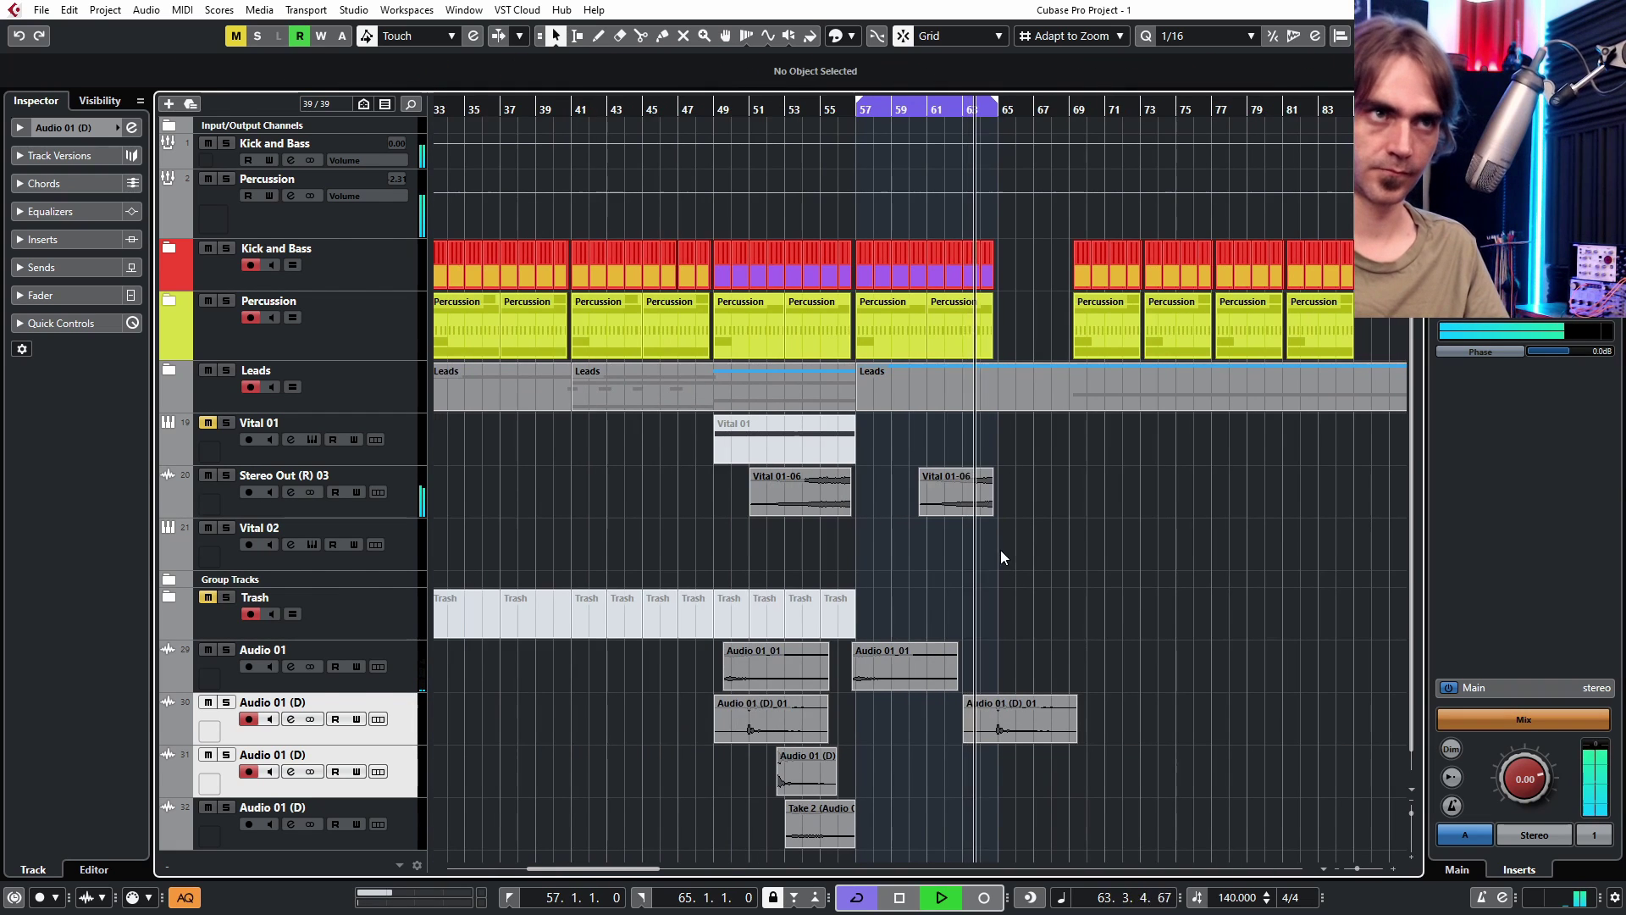
# - Split the Vital 01-03 lead at bar 65, delete the part after the split, and trim the remaining clip to end at 64.4.1.0
pyautogui.scroll(-1, 1042, 557)
pyautogui.scroll(1, 1078, 563)
pyautogui.hscroll(2, 1050, 580)
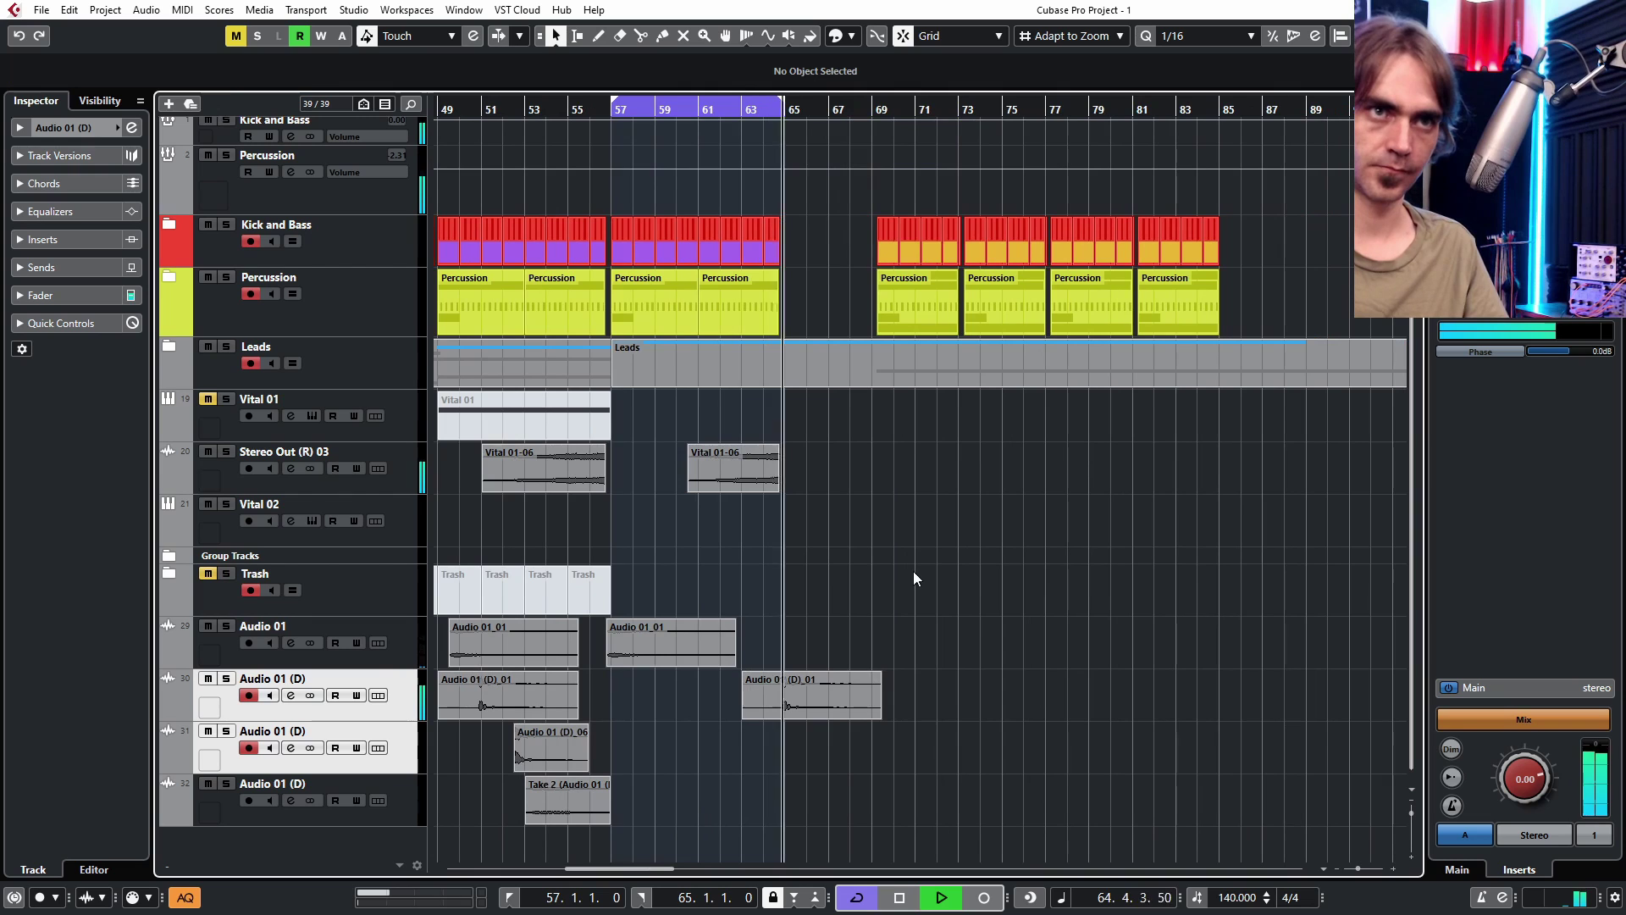
pyautogui.click(170, 344)
pyautogui.scroll(3, 847, 509)
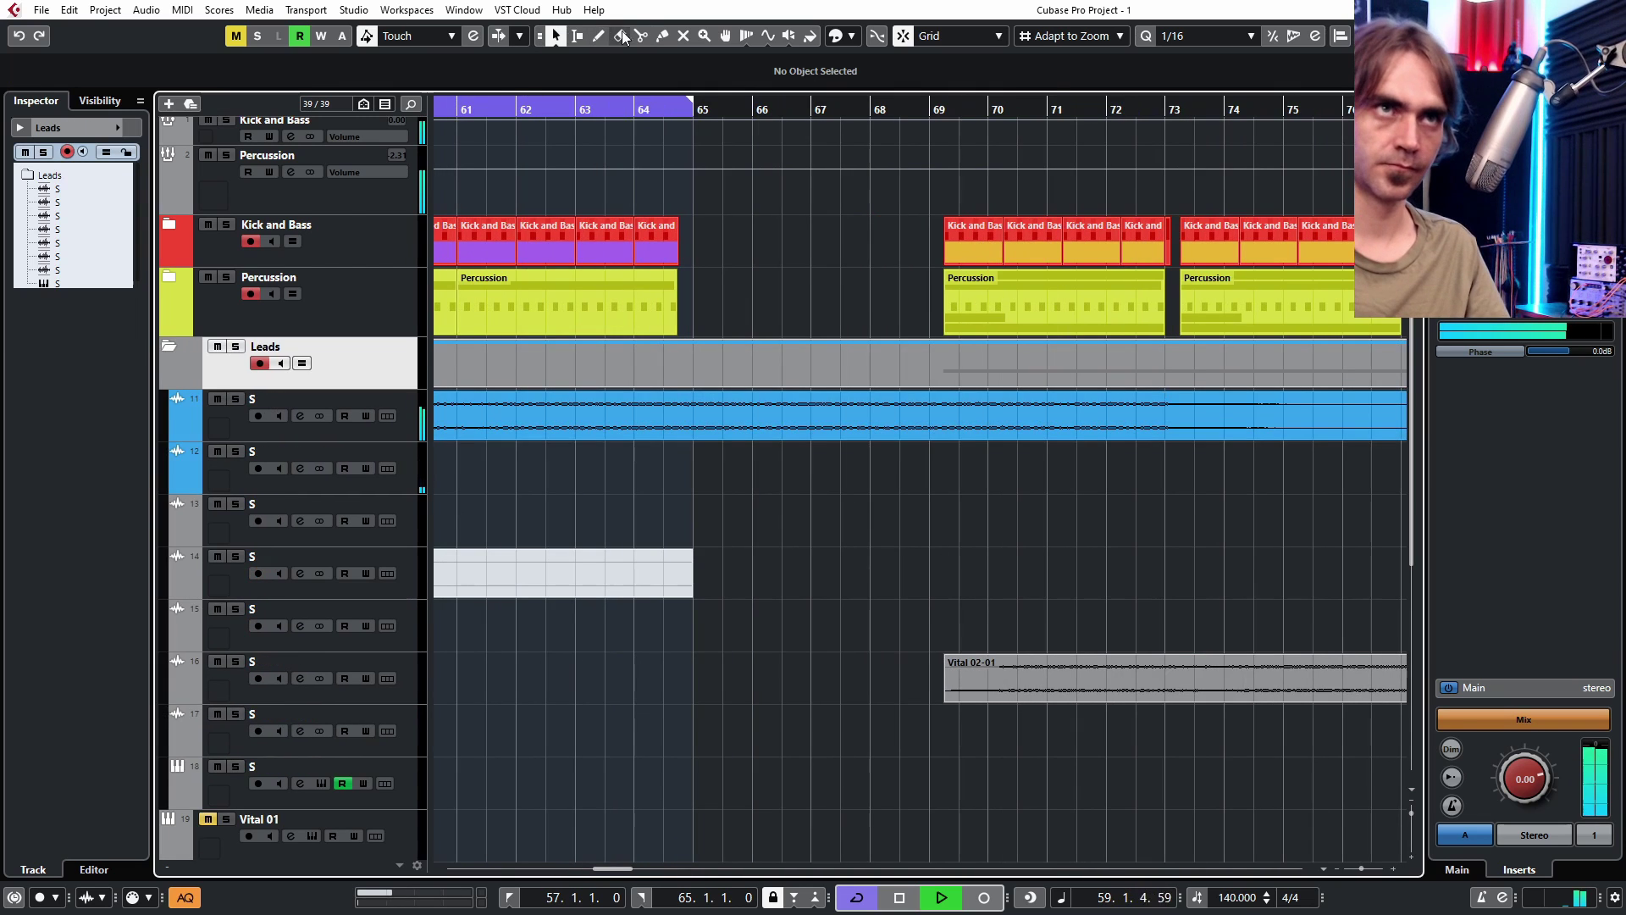
pyautogui.keyDown('alt'); pyautogui.click(716, 434); pyautogui.keyUp('alt')
pyautogui.click(722, 438)
pyautogui.press('Delete')
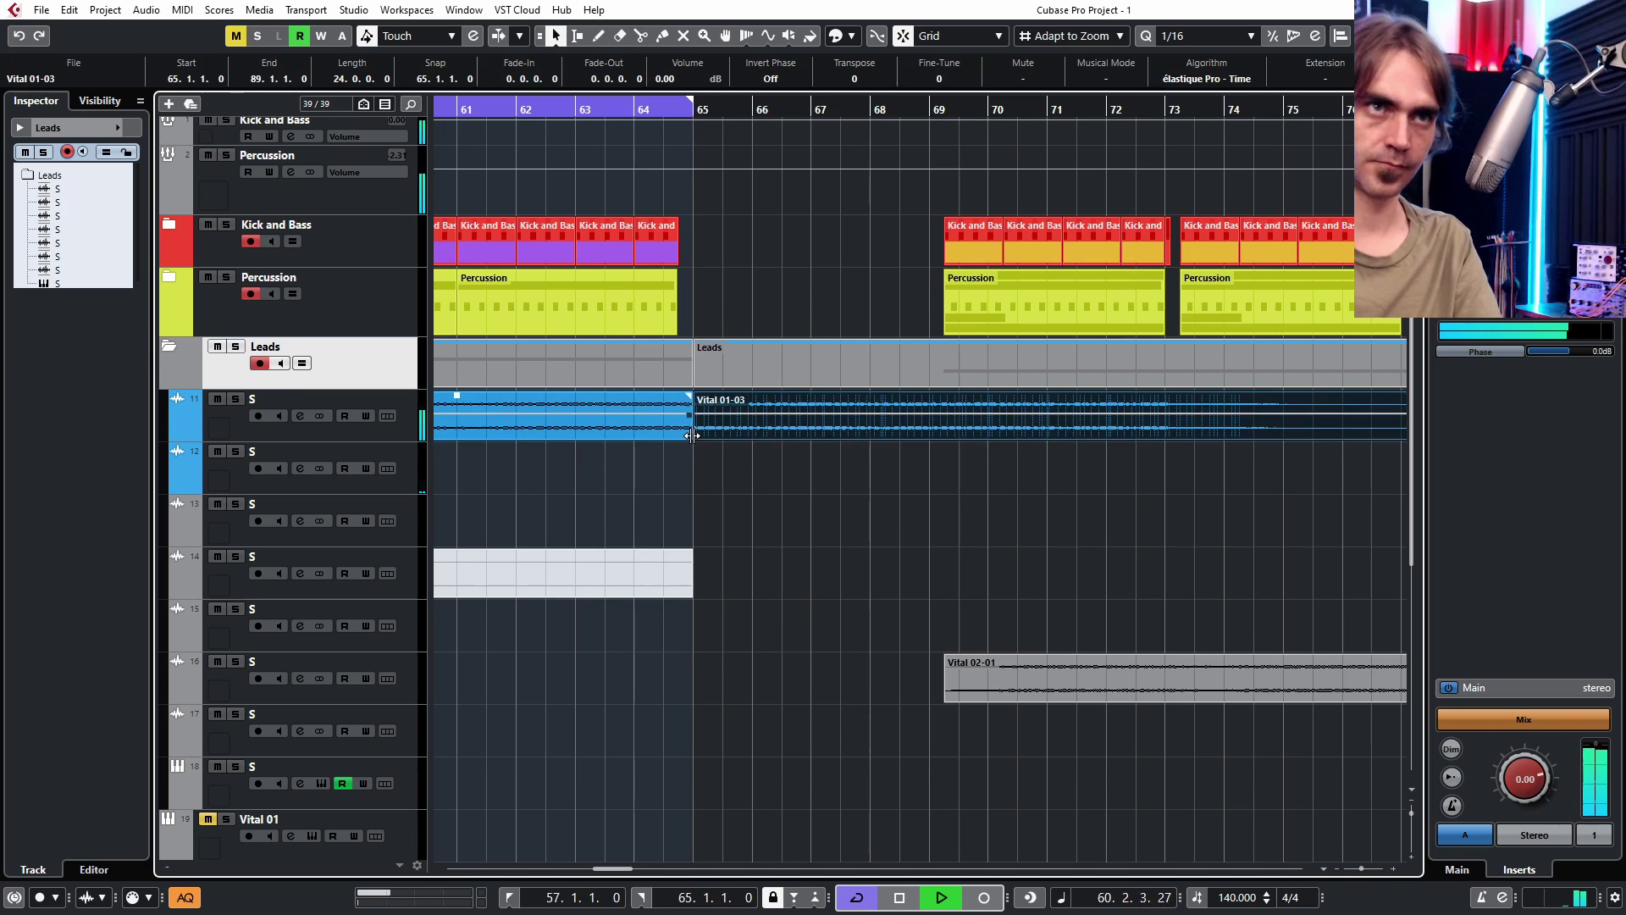
pyautogui.scroll(2, 692, 456)
pyautogui.moveTo(692, 437); pyautogui.dragTo(659, 398)
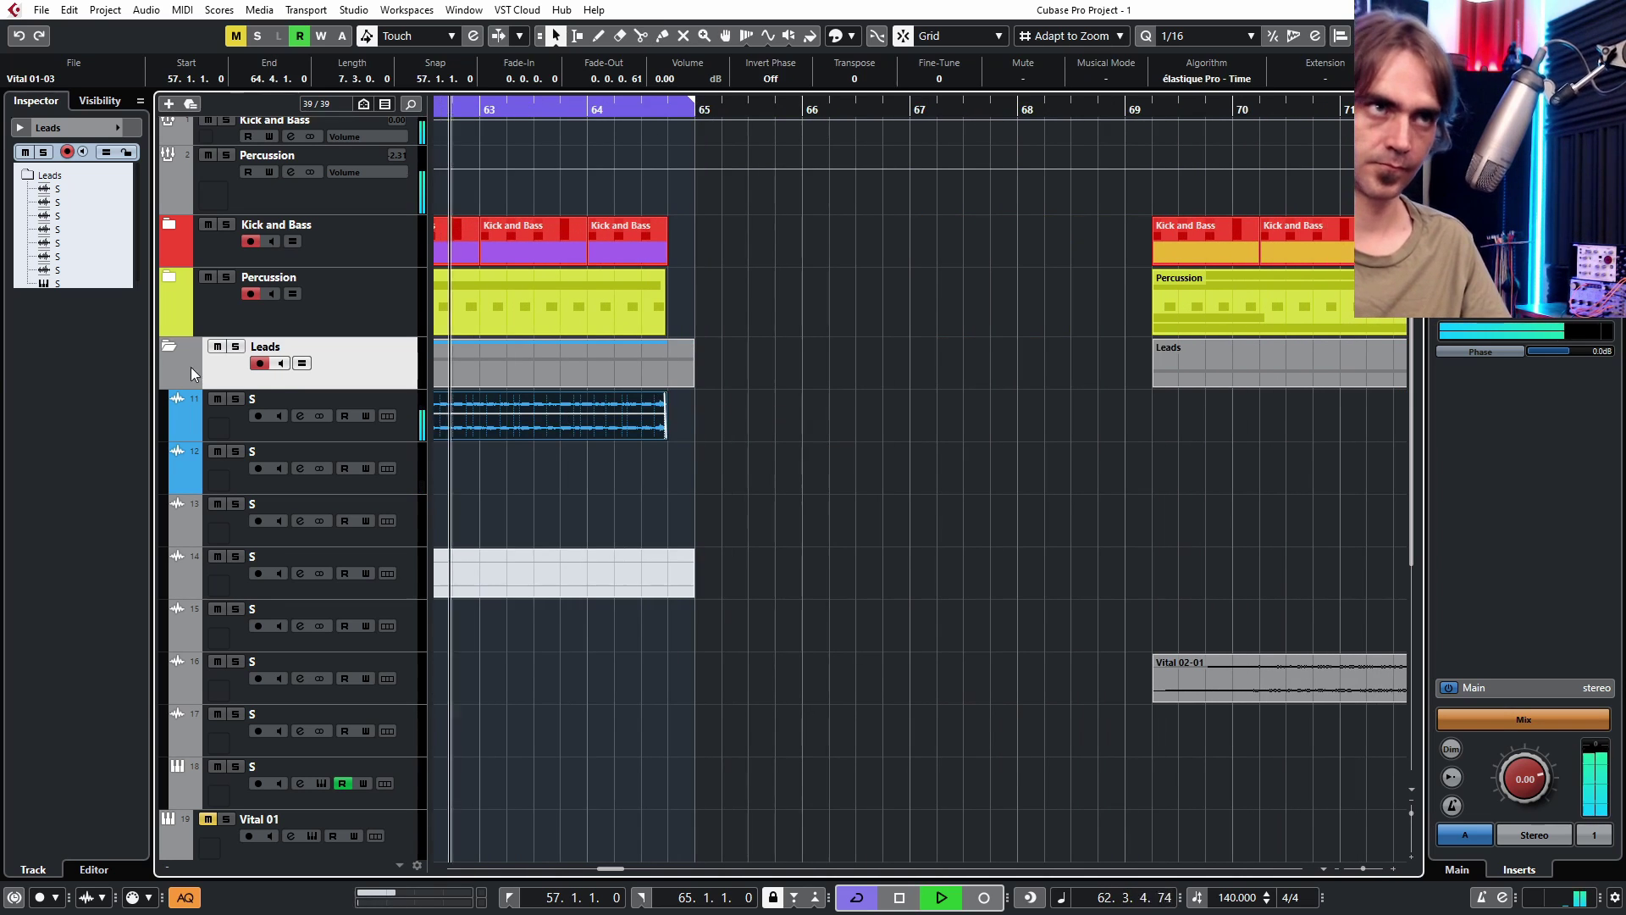
pyautogui.click(170, 346)
# - Move the Kick and Bass, Percussion and Leads clips that follow the gap after bar 65 to start at 93.1.1.0
pyautogui.scroll(-2, 915, 604)
pyautogui.scroll(-4, 935, 562)
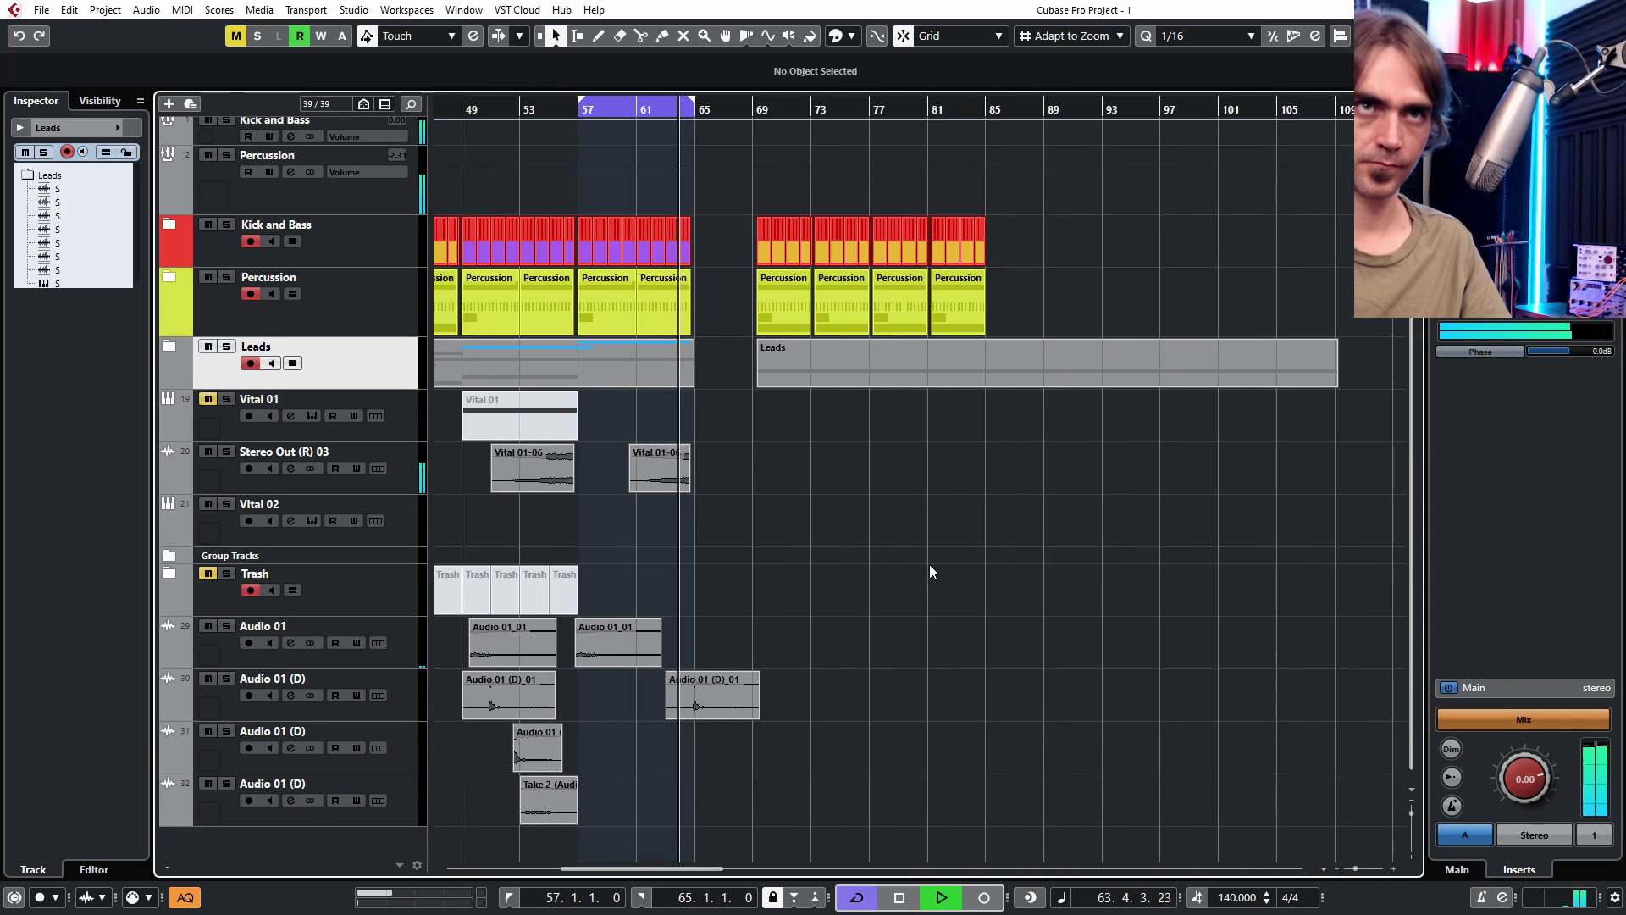
pyautogui.moveTo(1266, 204); pyautogui.dragTo(737, 445)
pyautogui.moveTo(777, 378); pyautogui.dragTo(1118, 359)
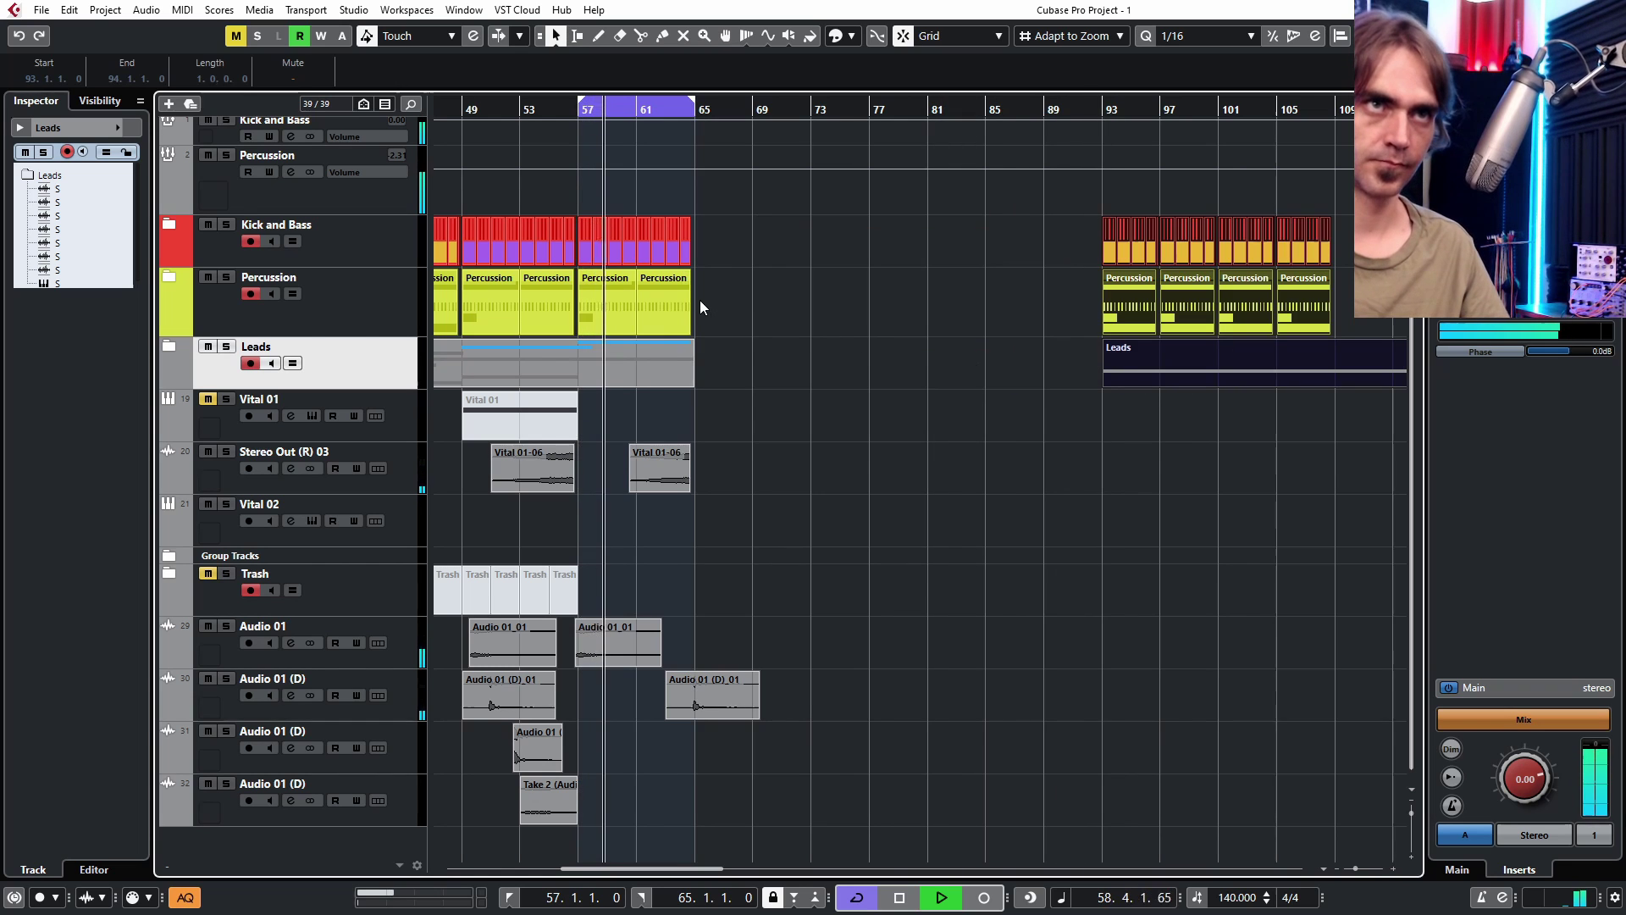
# - Move the Vital 02-01 clip inside the Leads folder to about bar 118 and collapse the folder
pyautogui.click(168, 345)
pyautogui.scroll(-3, 1191, 542)
pyautogui.scroll(-3, 1191, 542)
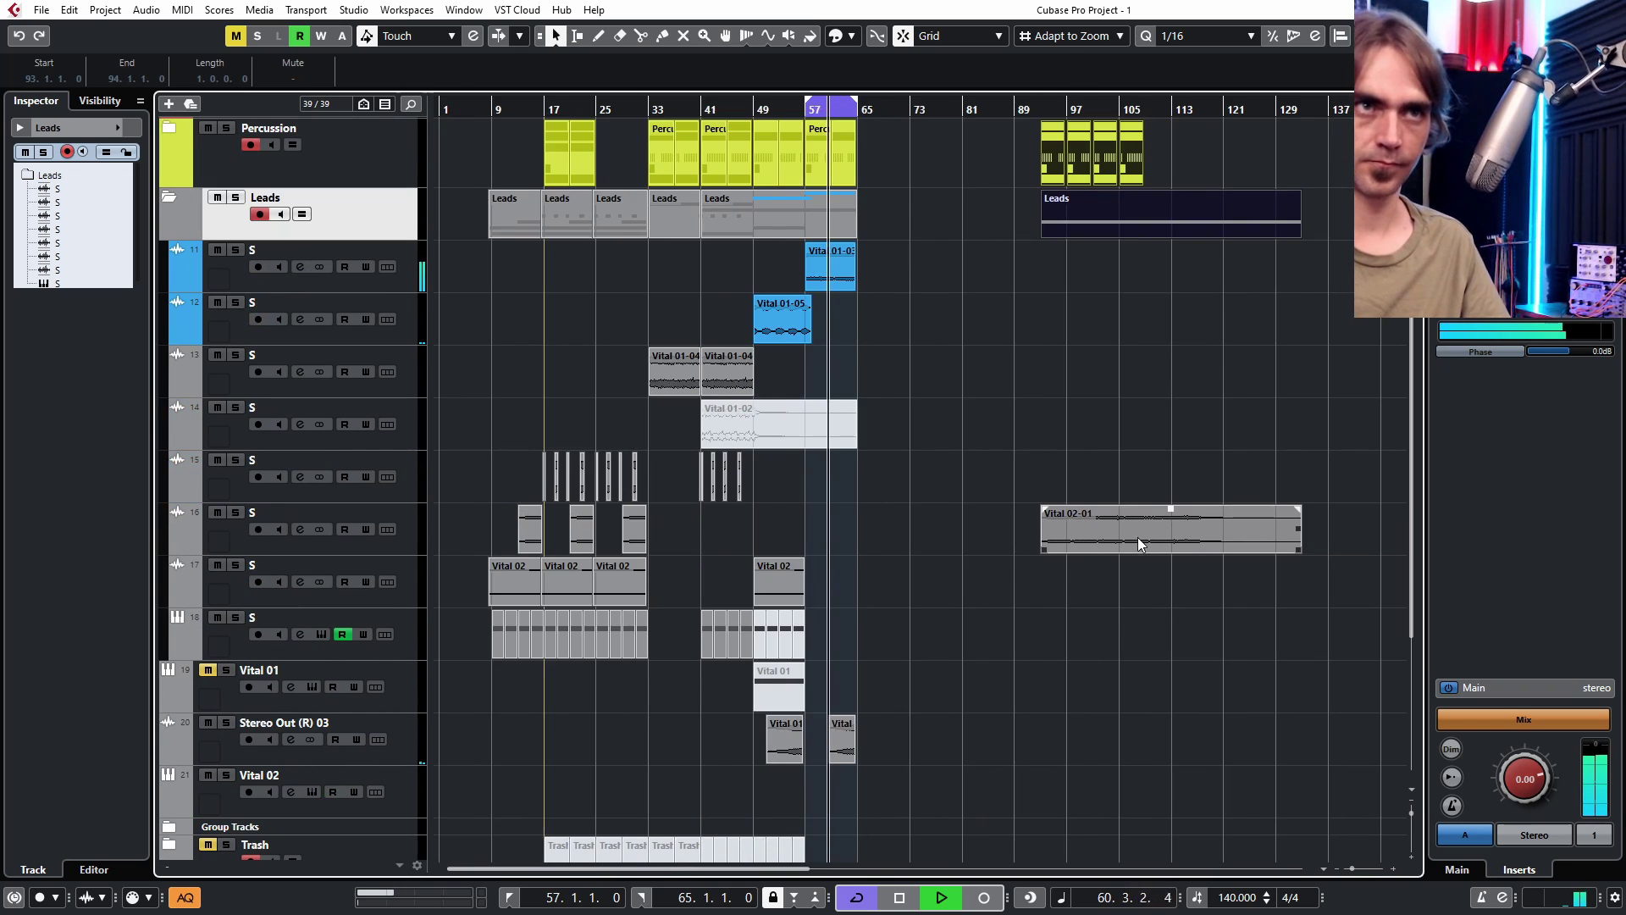
pyautogui.moveTo(1136, 535); pyautogui.dragTo(1299, 536)
pyautogui.click(168, 198)
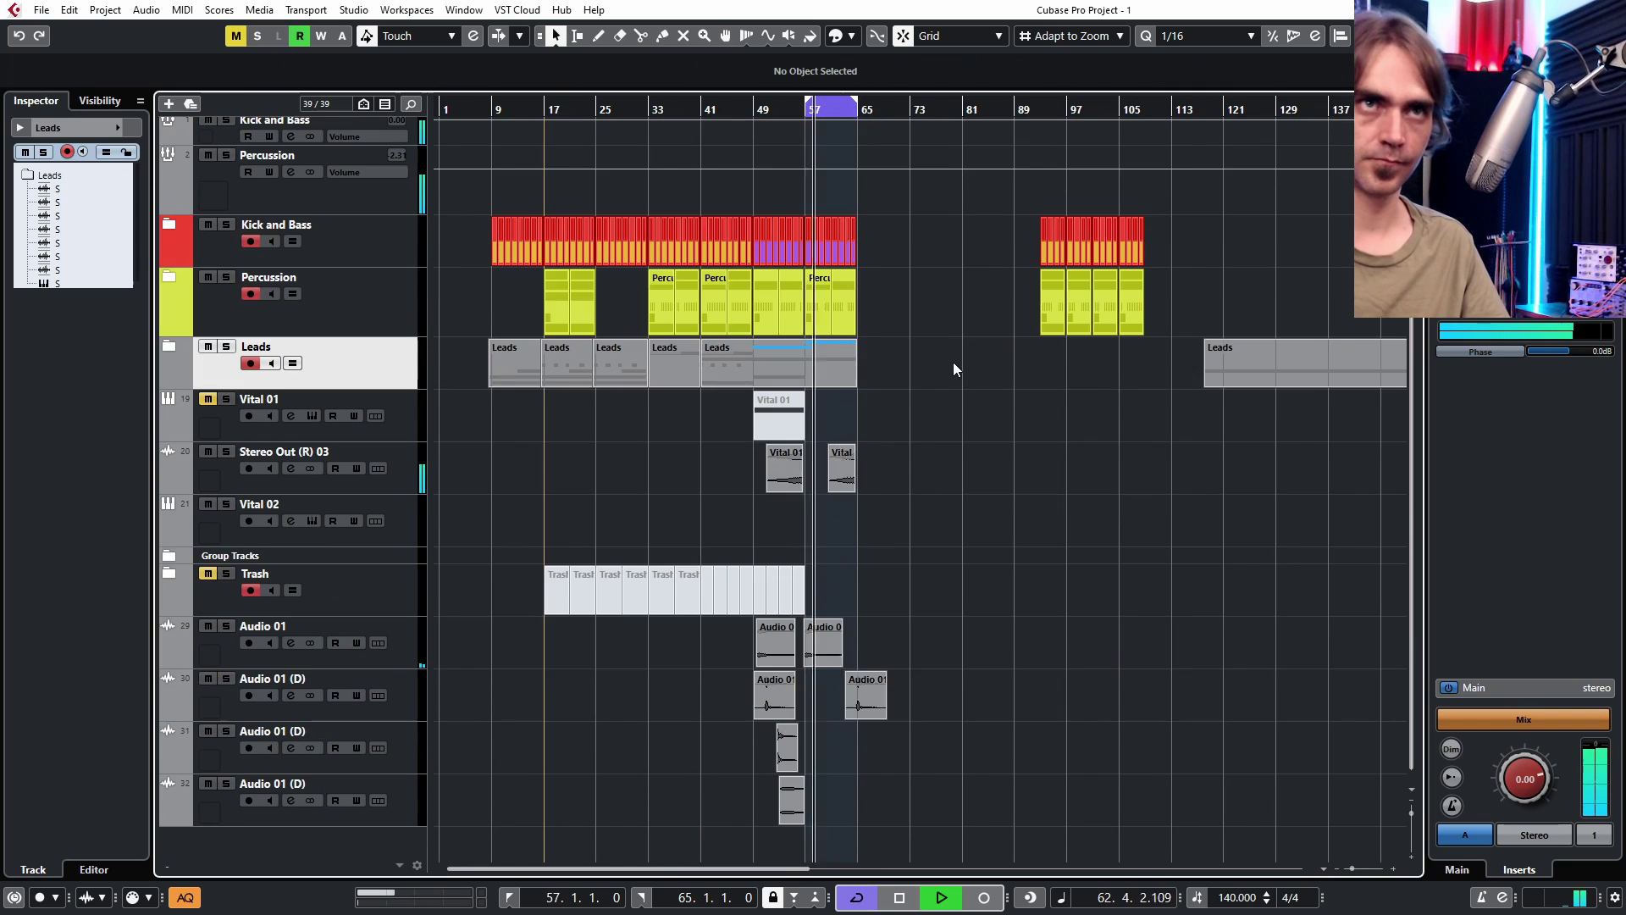
# - Copy the Kick and Bass and Percussion clips from bar 57 to bar 65 and set the loop range to bars 65–73
pyautogui.scroll(3, 970, 339)
pyautogui.moveTo(877, 245); pyautogui.dragTo(774, 317)
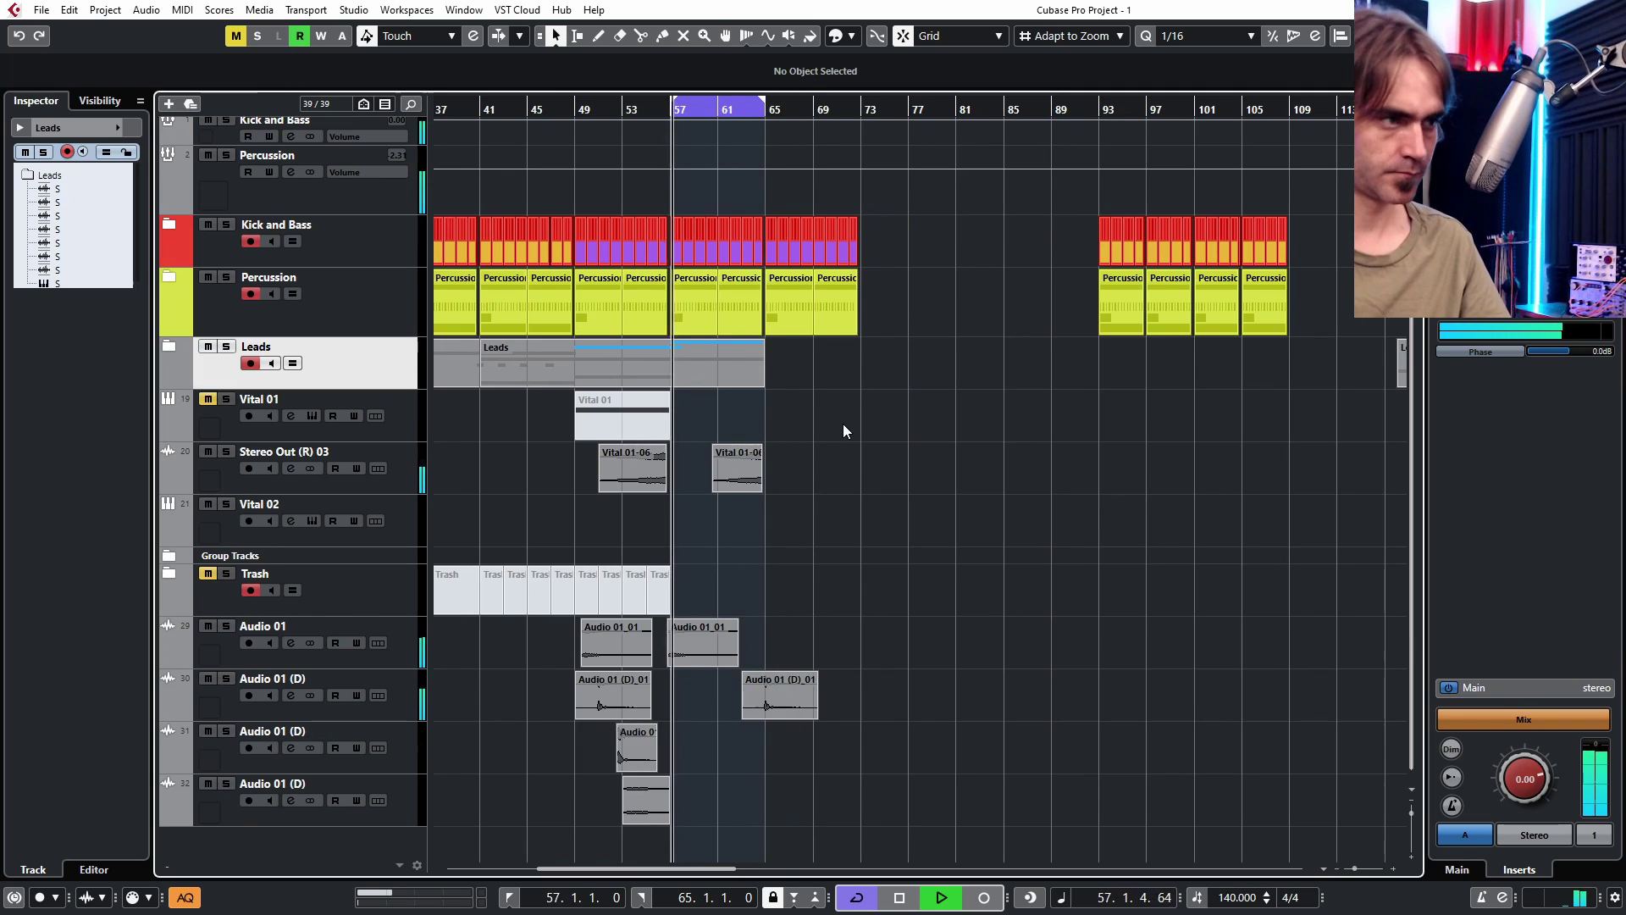
pyautogui.scroll(3, 806, 528)
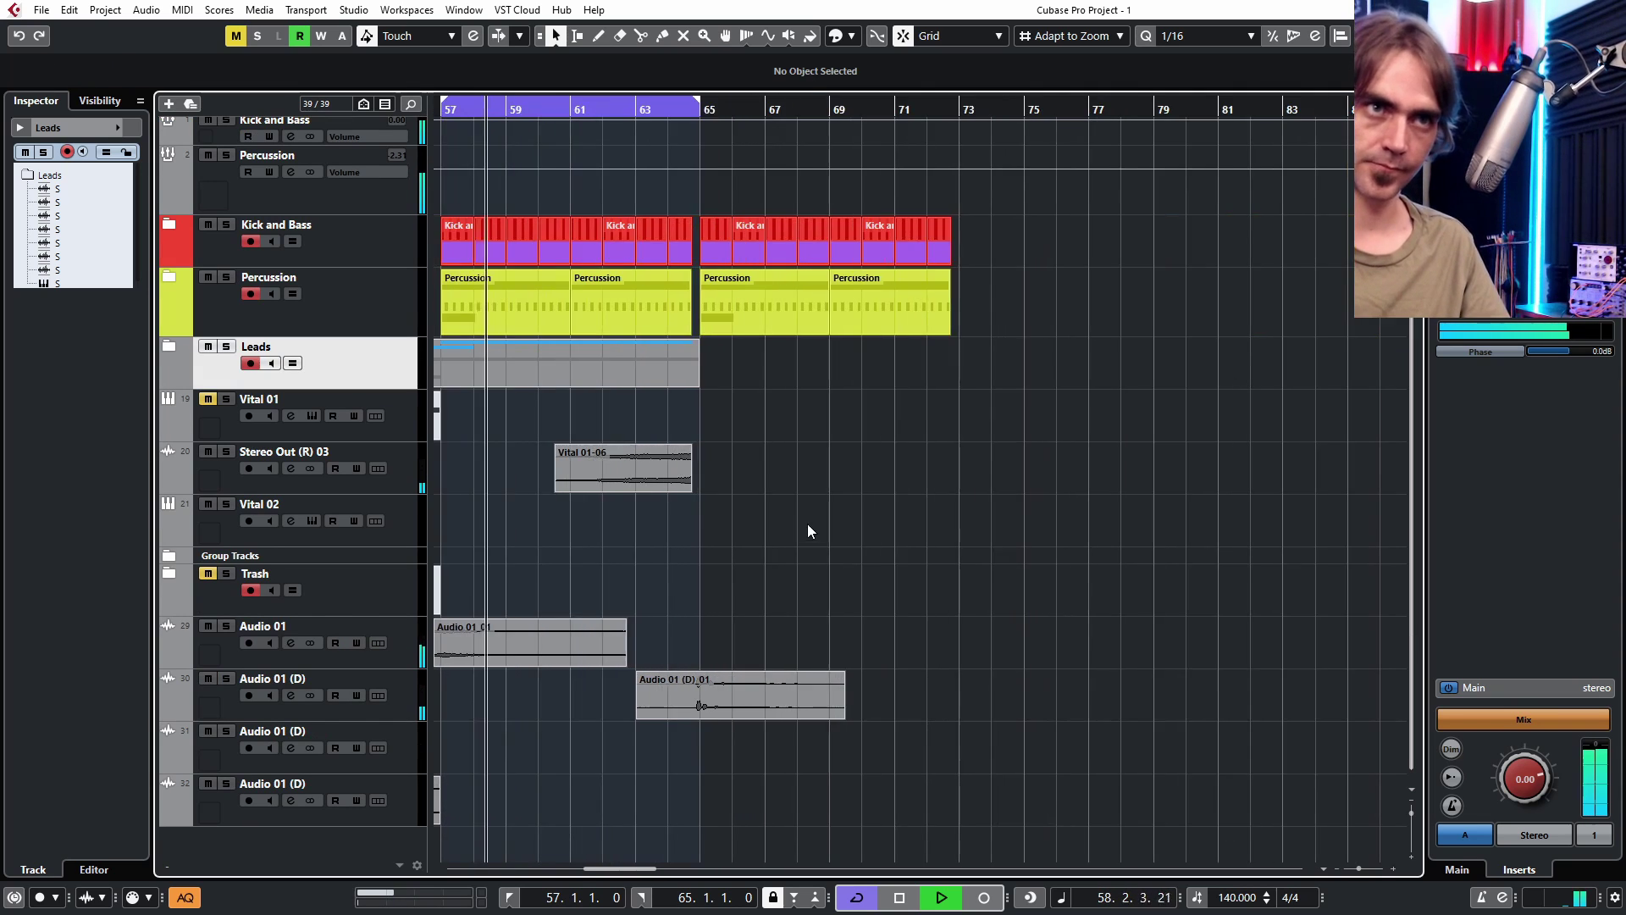
pyautogui.moveTo(591, 103); pyautogui.dragTo(846, 138)
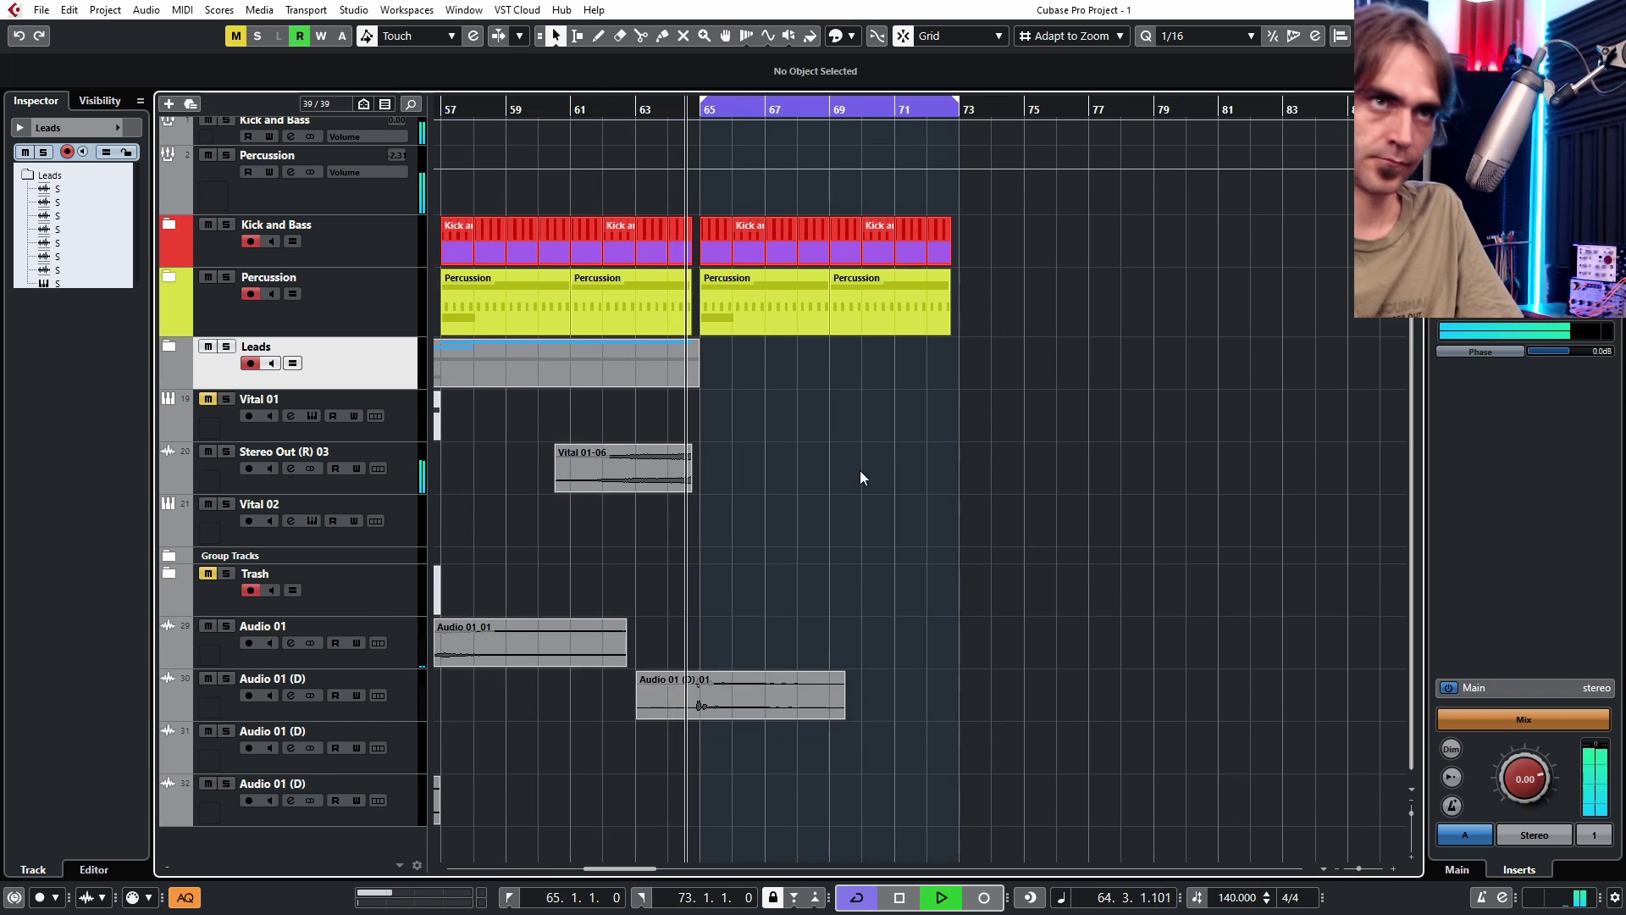
pyautogui.scroll(-3, 900, 479)
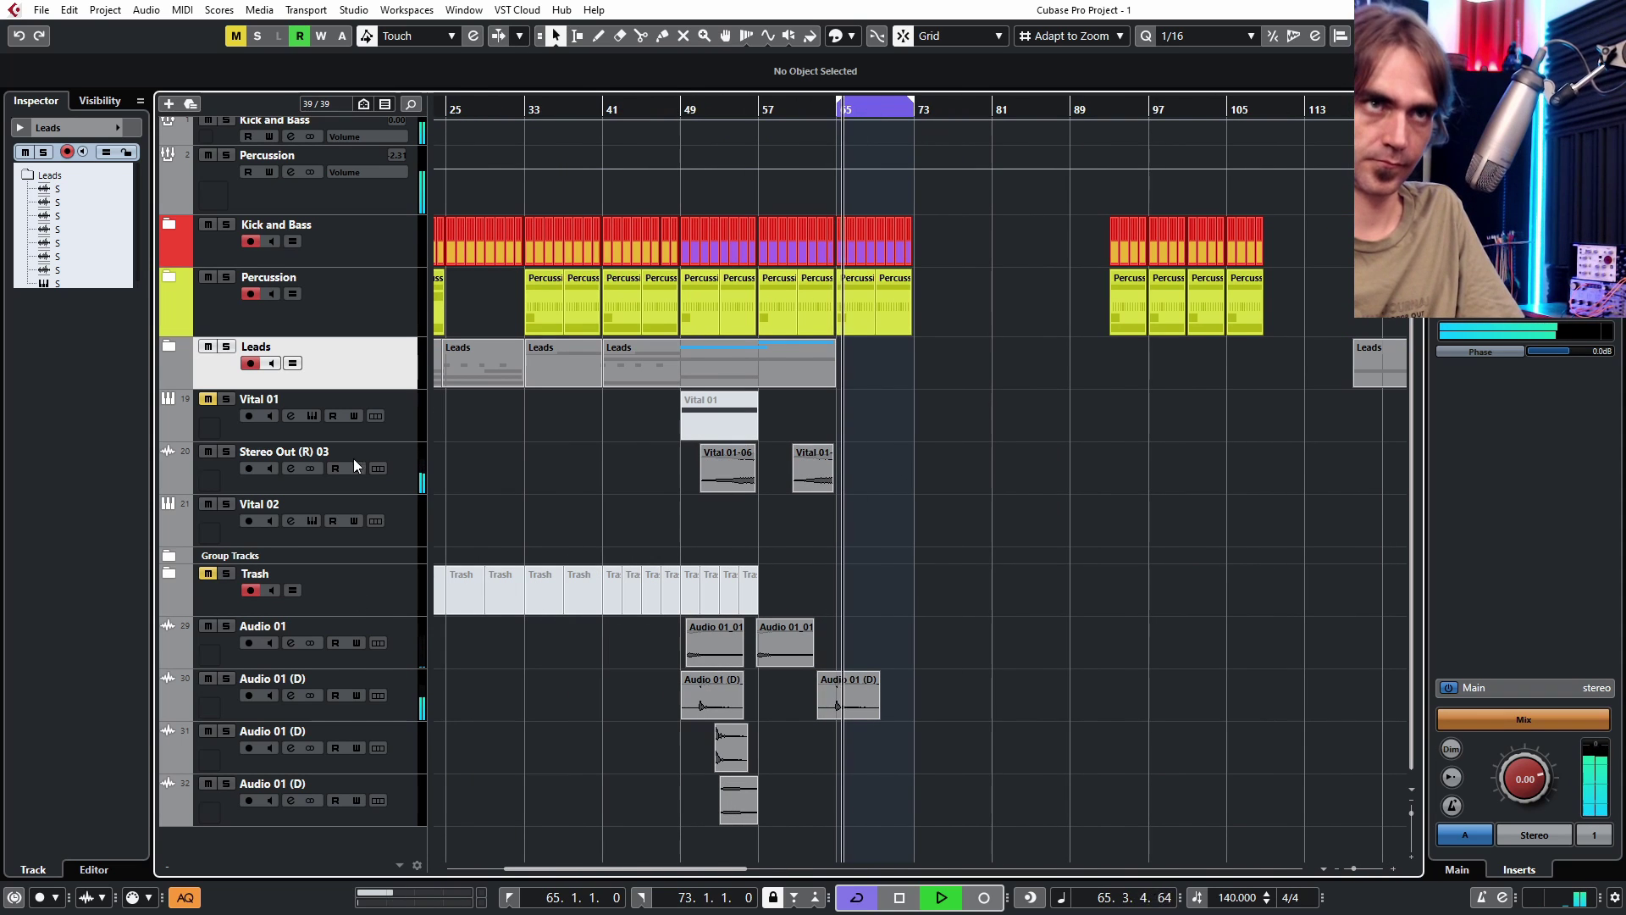
# - Move the Vital 01 track into the Trash folder, select the Vital 02 track, and stop playback
pyautogui.moveTo(391, 408); pyautogui.dragTo(371, 574)
pyautogui.click(392, 511)
pyautogui.scroll(3, 927, 500)
pyautogui.press('space')
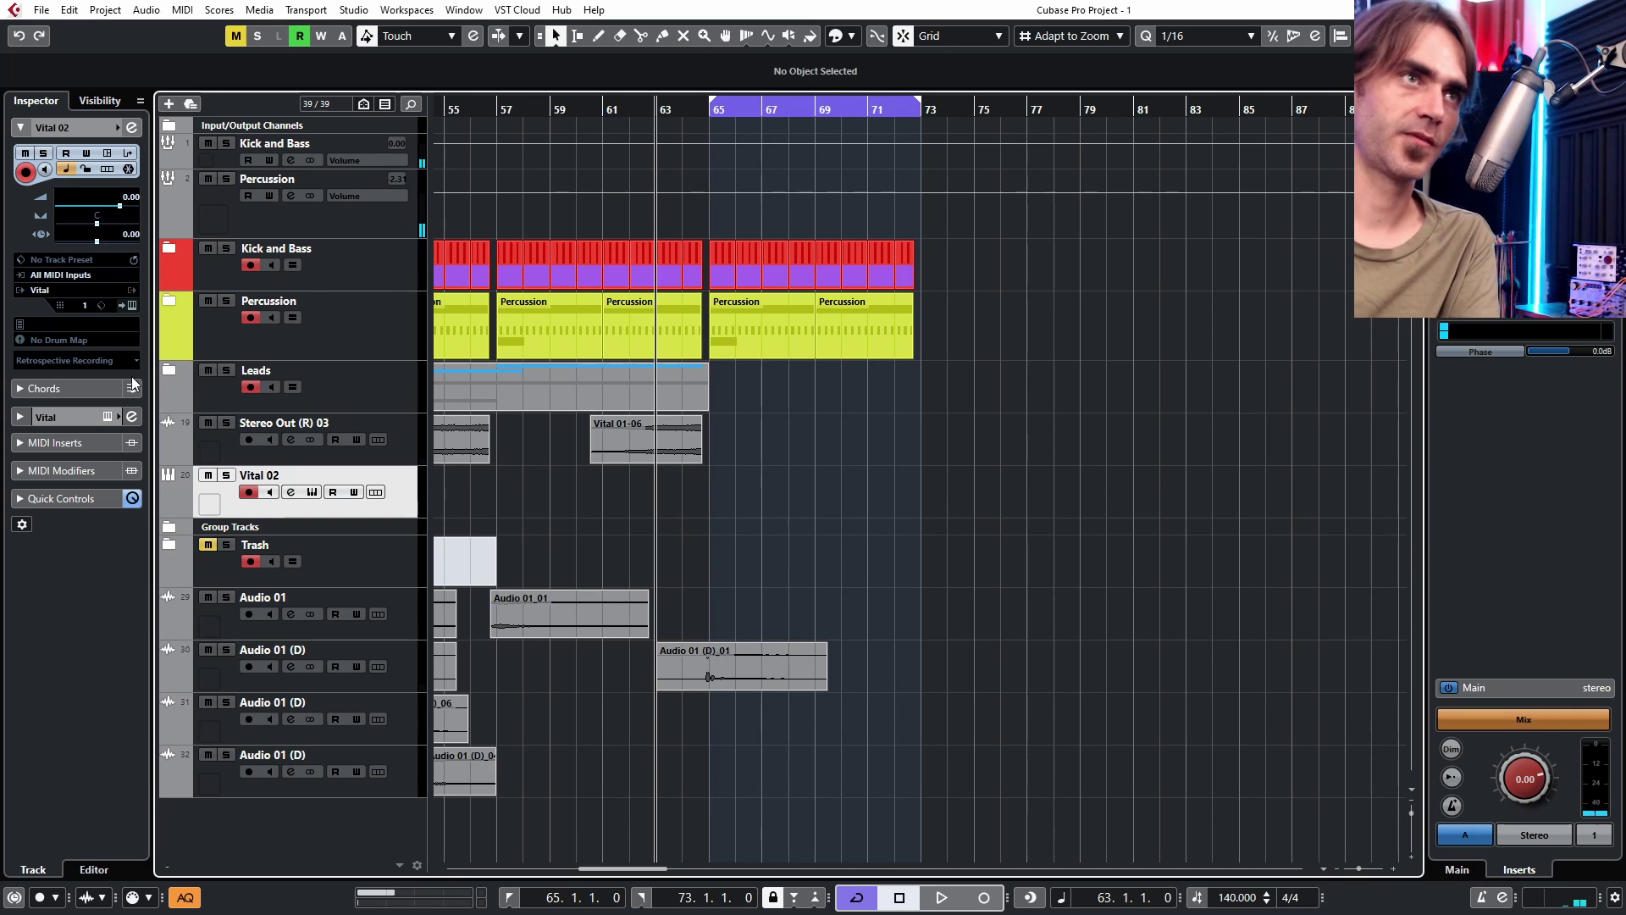
# - Create a Vital 02 part over bars 65–73 with two short C3 notes, set the track transpose to -5, and audition it
pyautogui.click(132, 306)
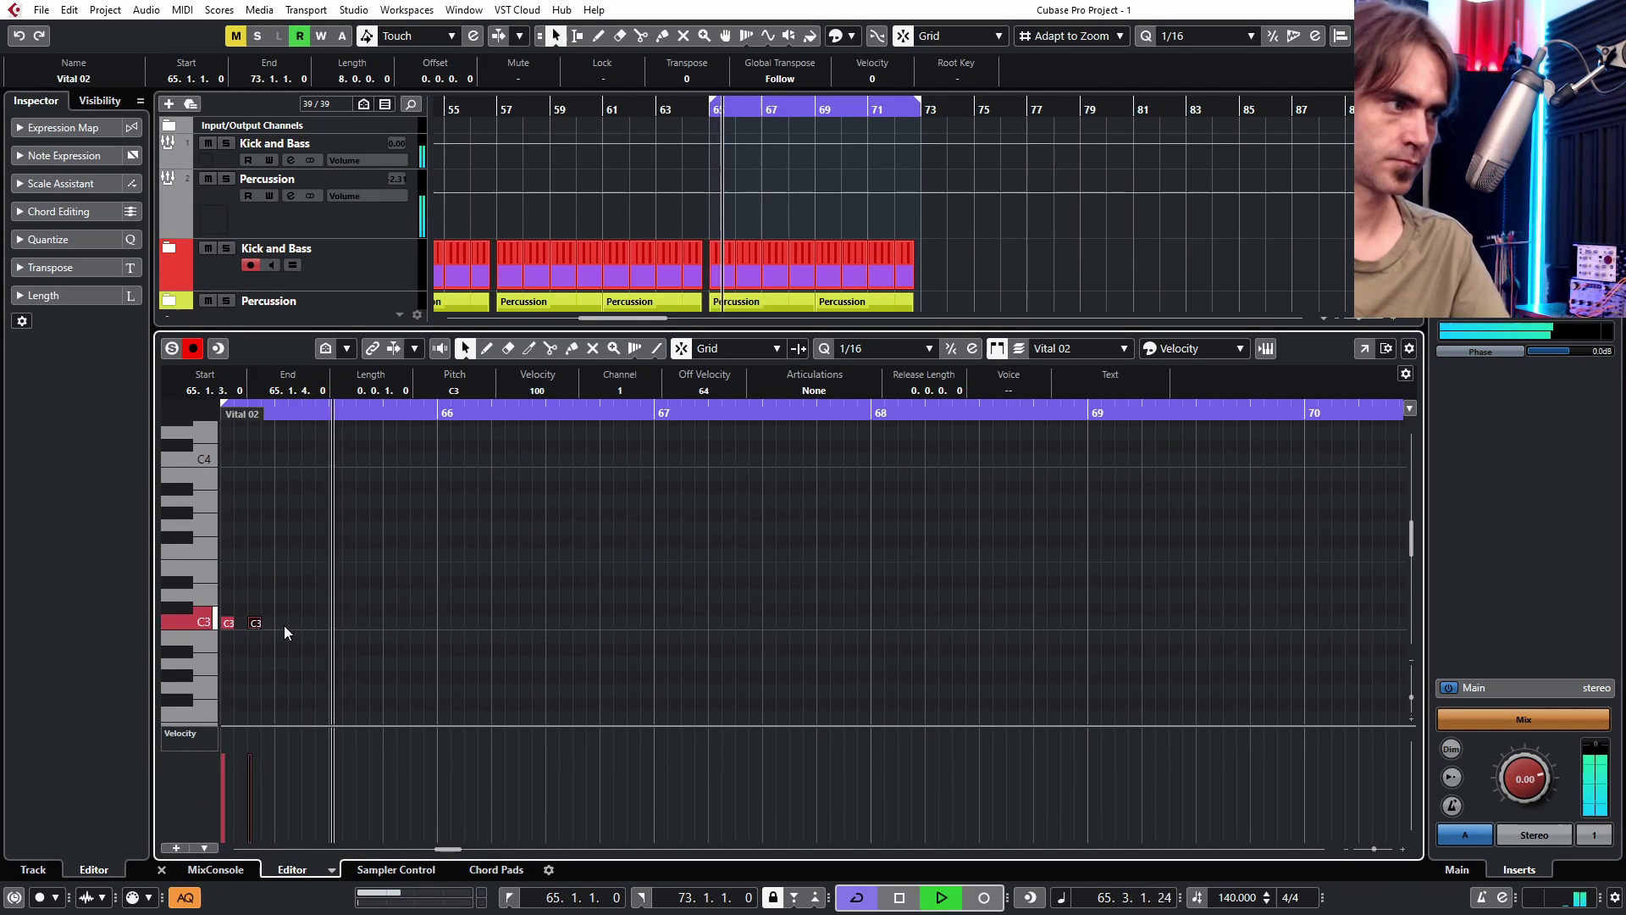
pyautogui.press('space')
pyautogui.press('space')
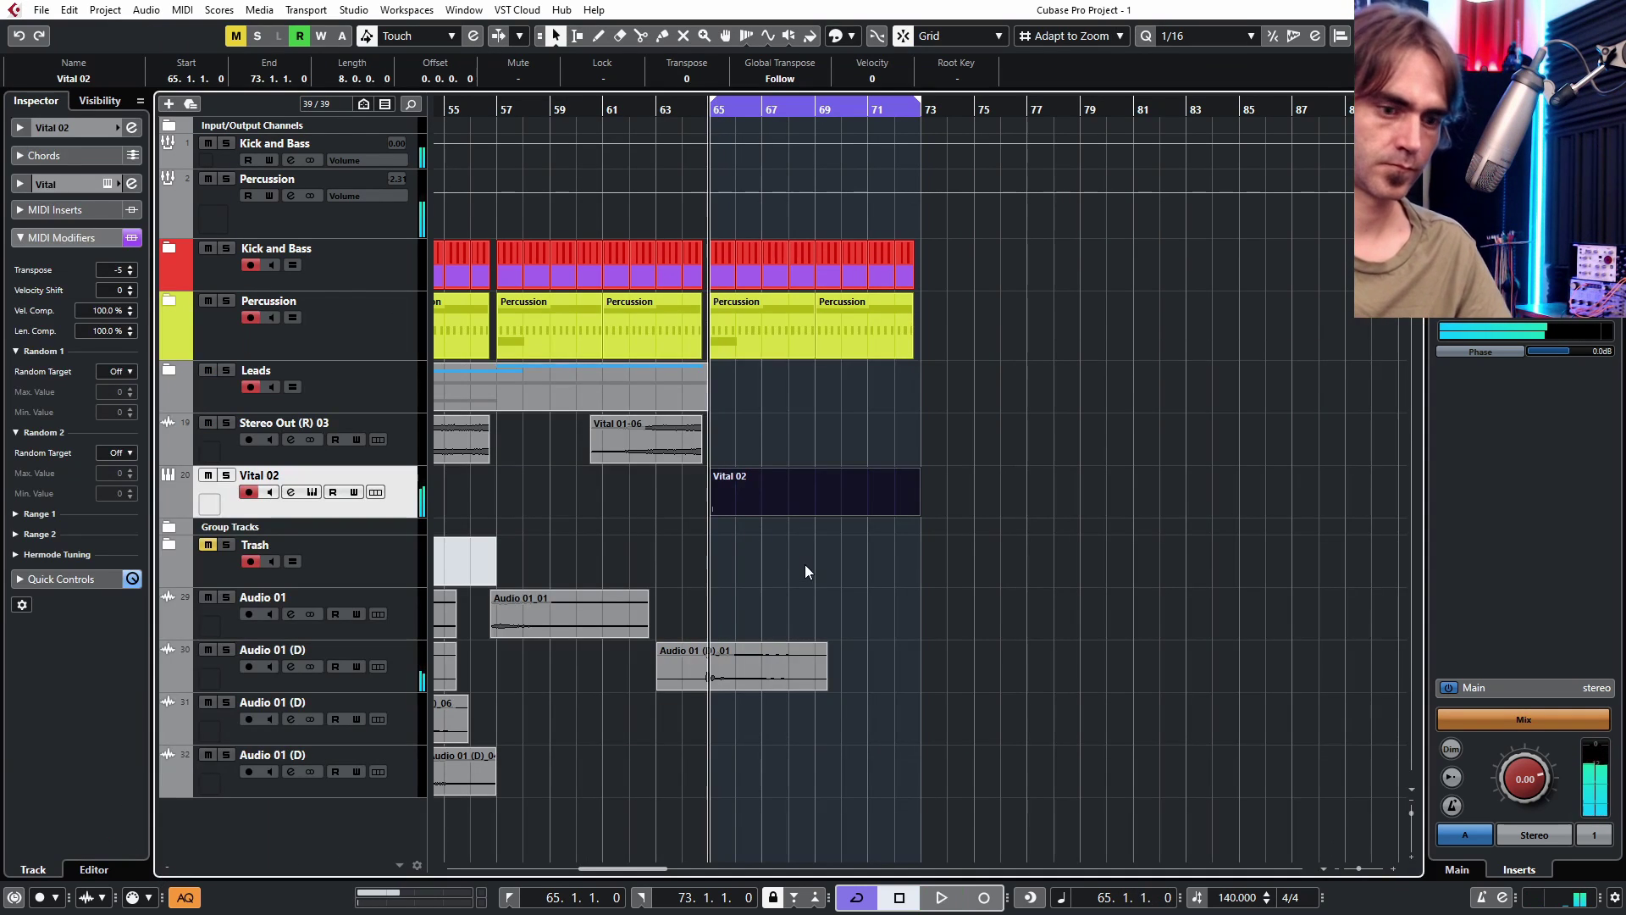
pyautogui.press('space')
pyautogui.click(735, 495)
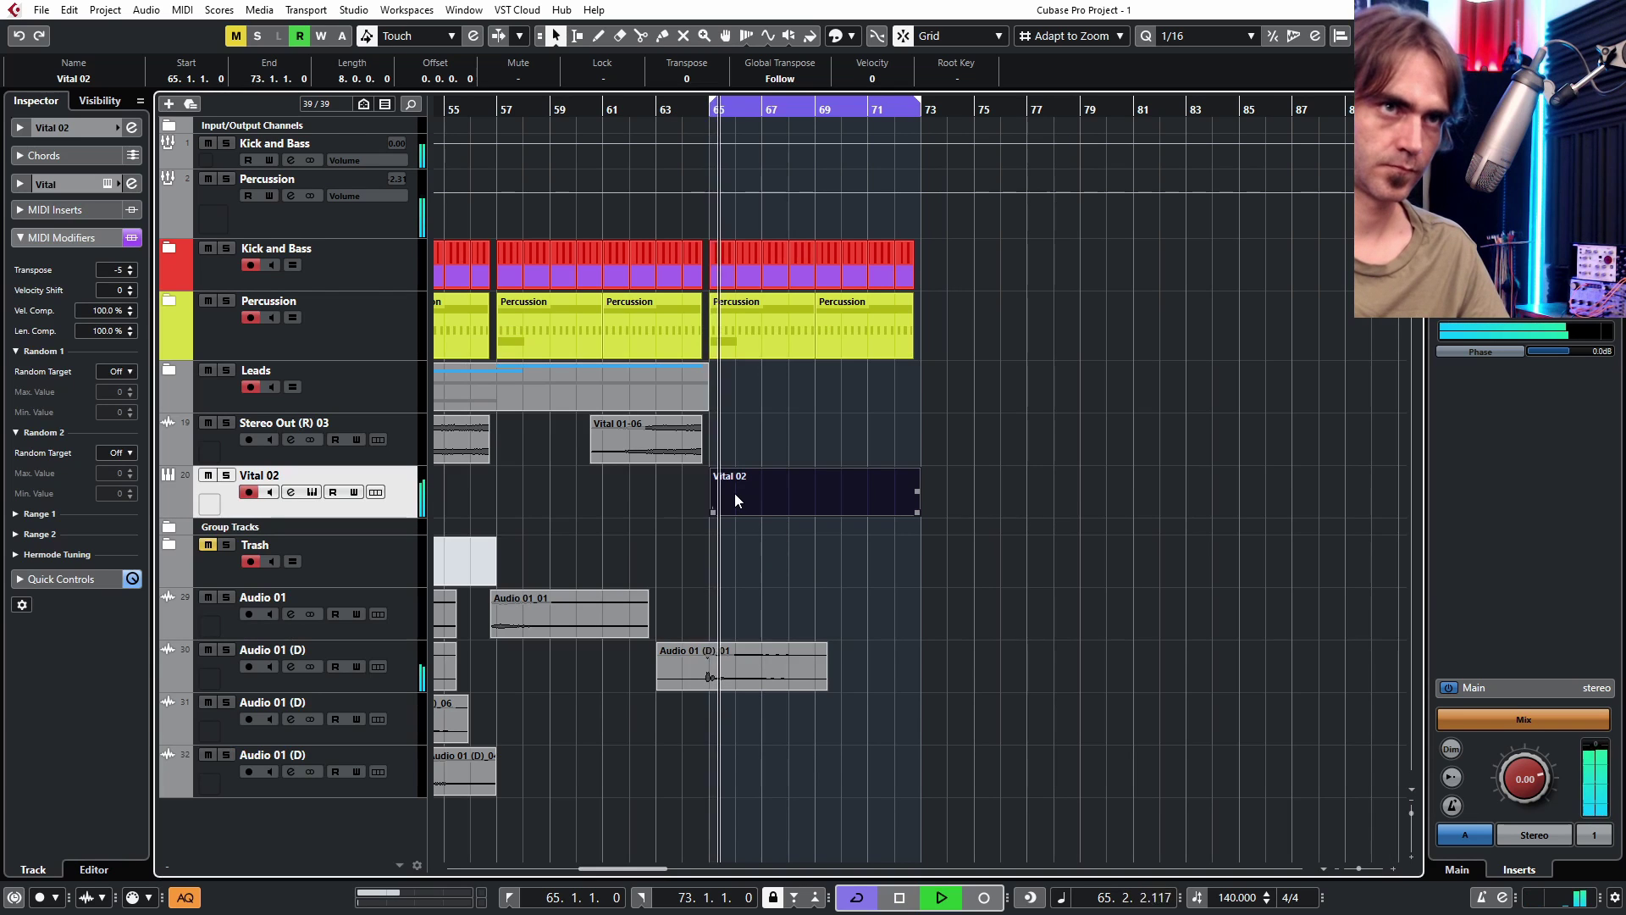
pyautogui.press('space')
# - Move the second C3 note in the Vital 02 part to start at 65.1.2.0
pyautogui.doubleClick(734, 492)
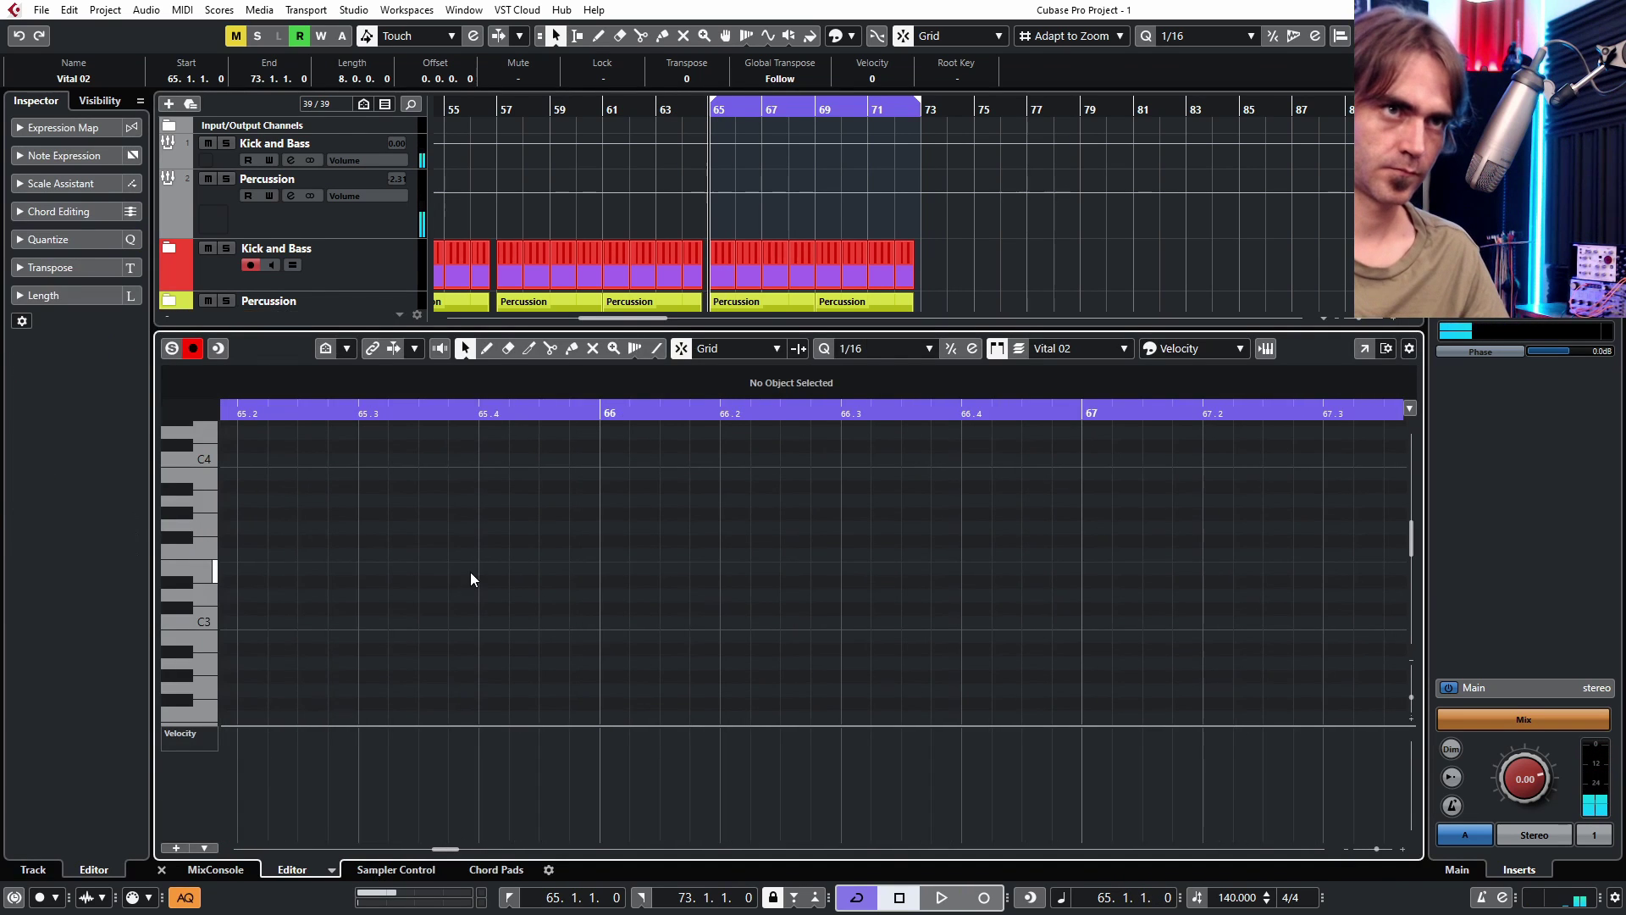
pyautogui.moveTo(656, 623); pyautogui.dragTo(628, 624)
pyautogui.press('space')
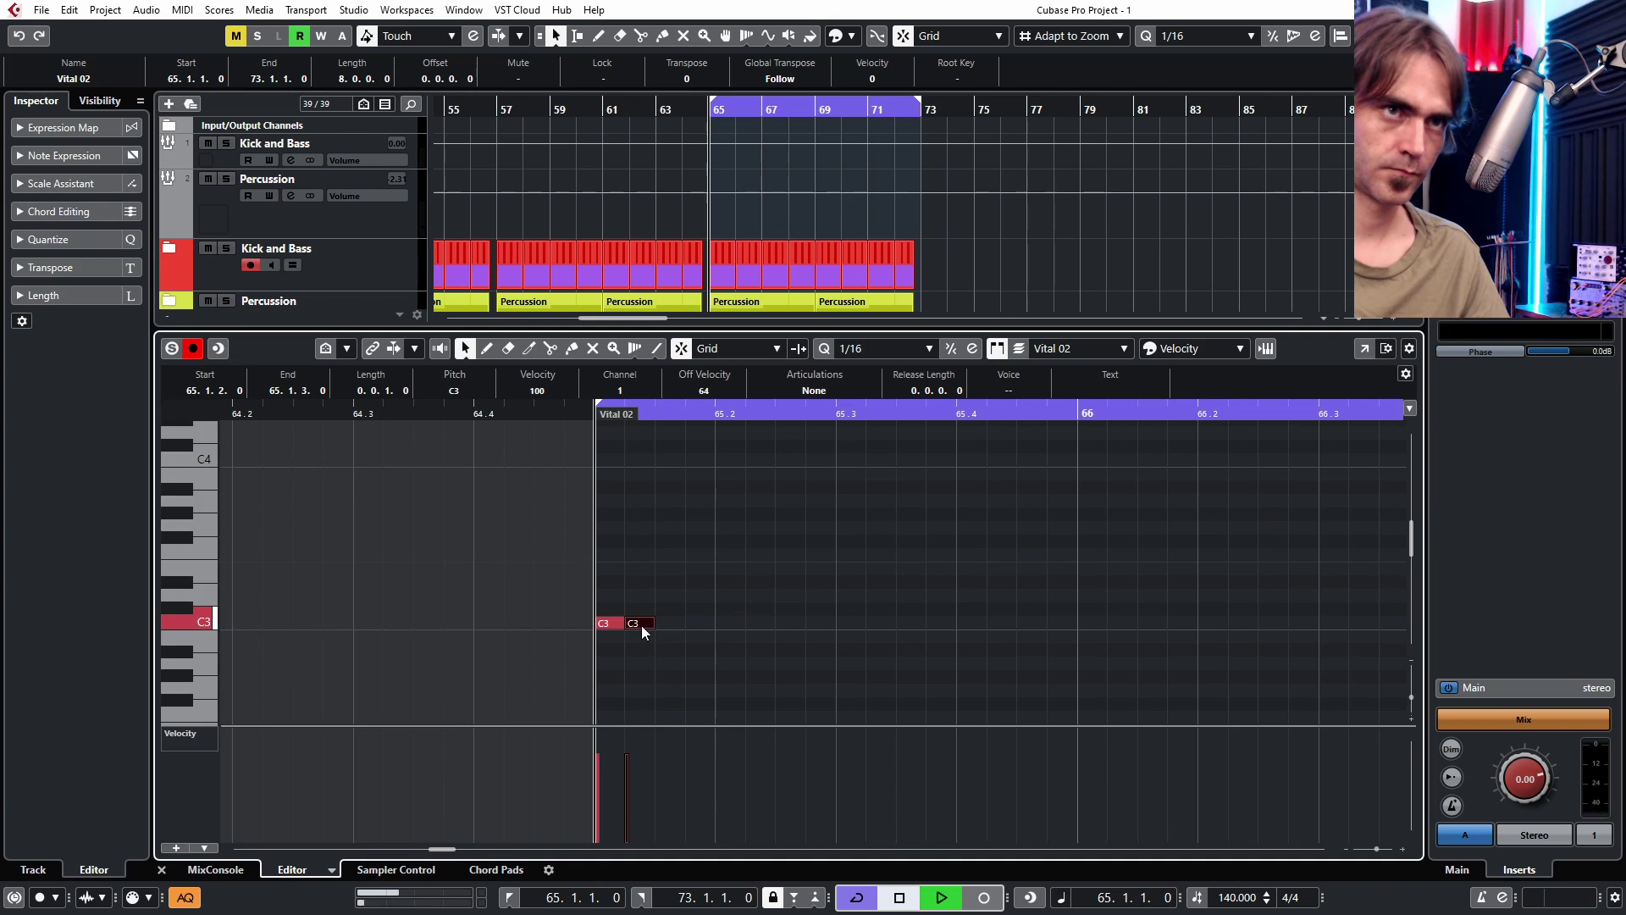
pyautogui.press('space')
pyautogui.hotkey('ctrl', 'e')
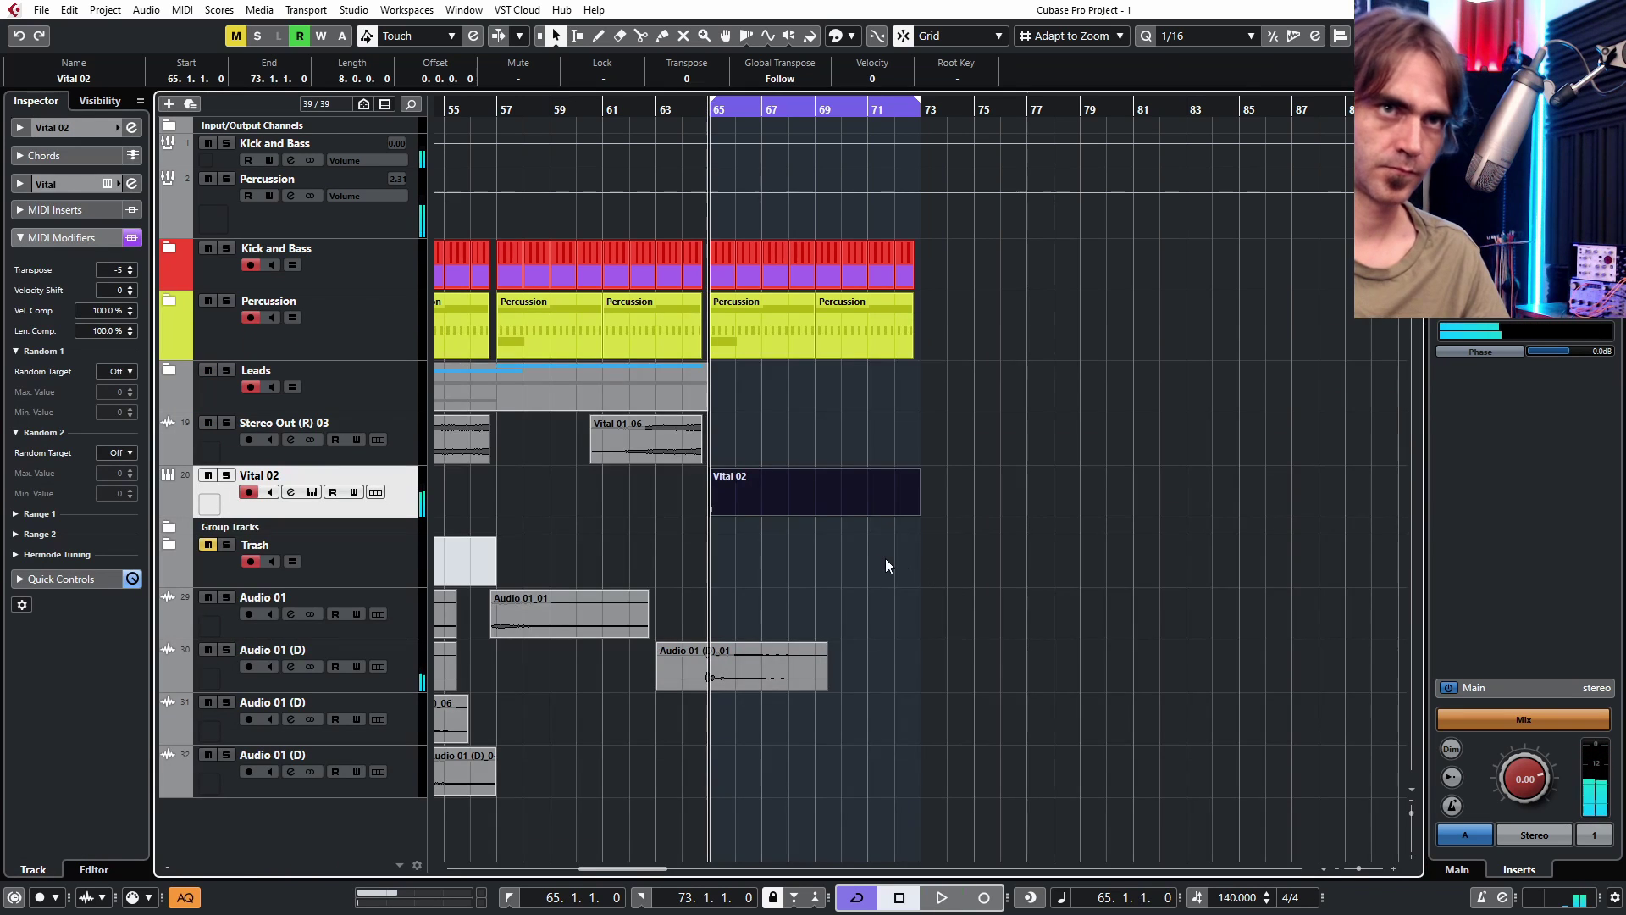
# - Play back the Vital 02 part at bar 65 and delete it
pyautogui.keyDown('ctrl'); pyautogui.scroll(3, 889, 557); pyautogui.keyUp('ctrl')
pyautogui.hscroll(-3, 962, 529)
pyautogui.press('space')
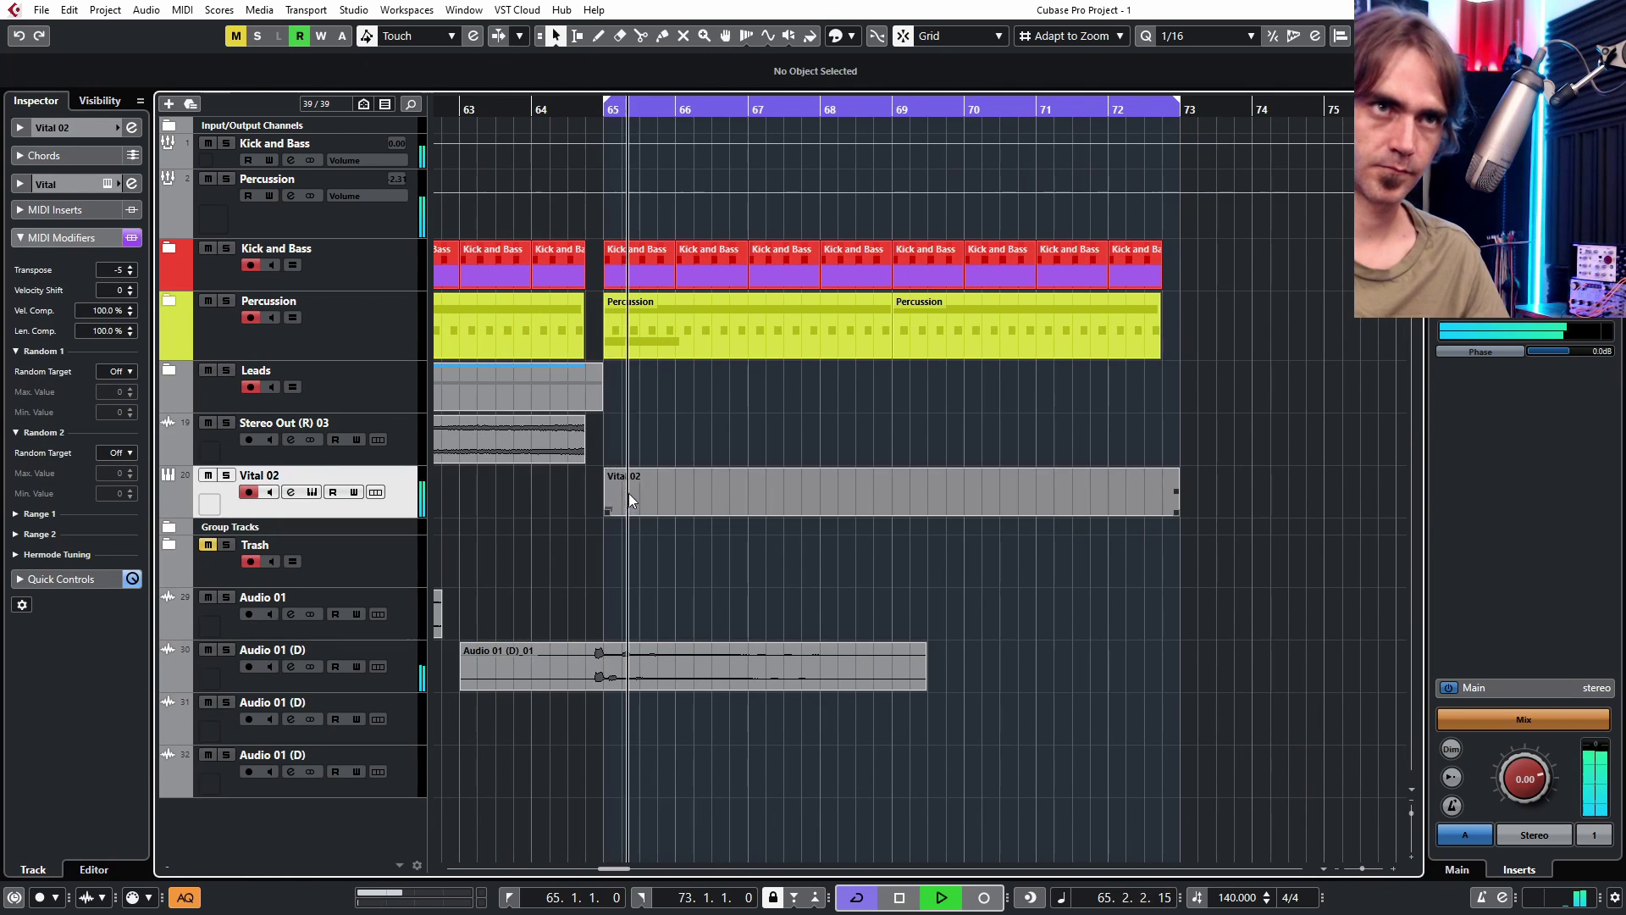
pyautogui.press('space')
pyautogui.press('Delete')
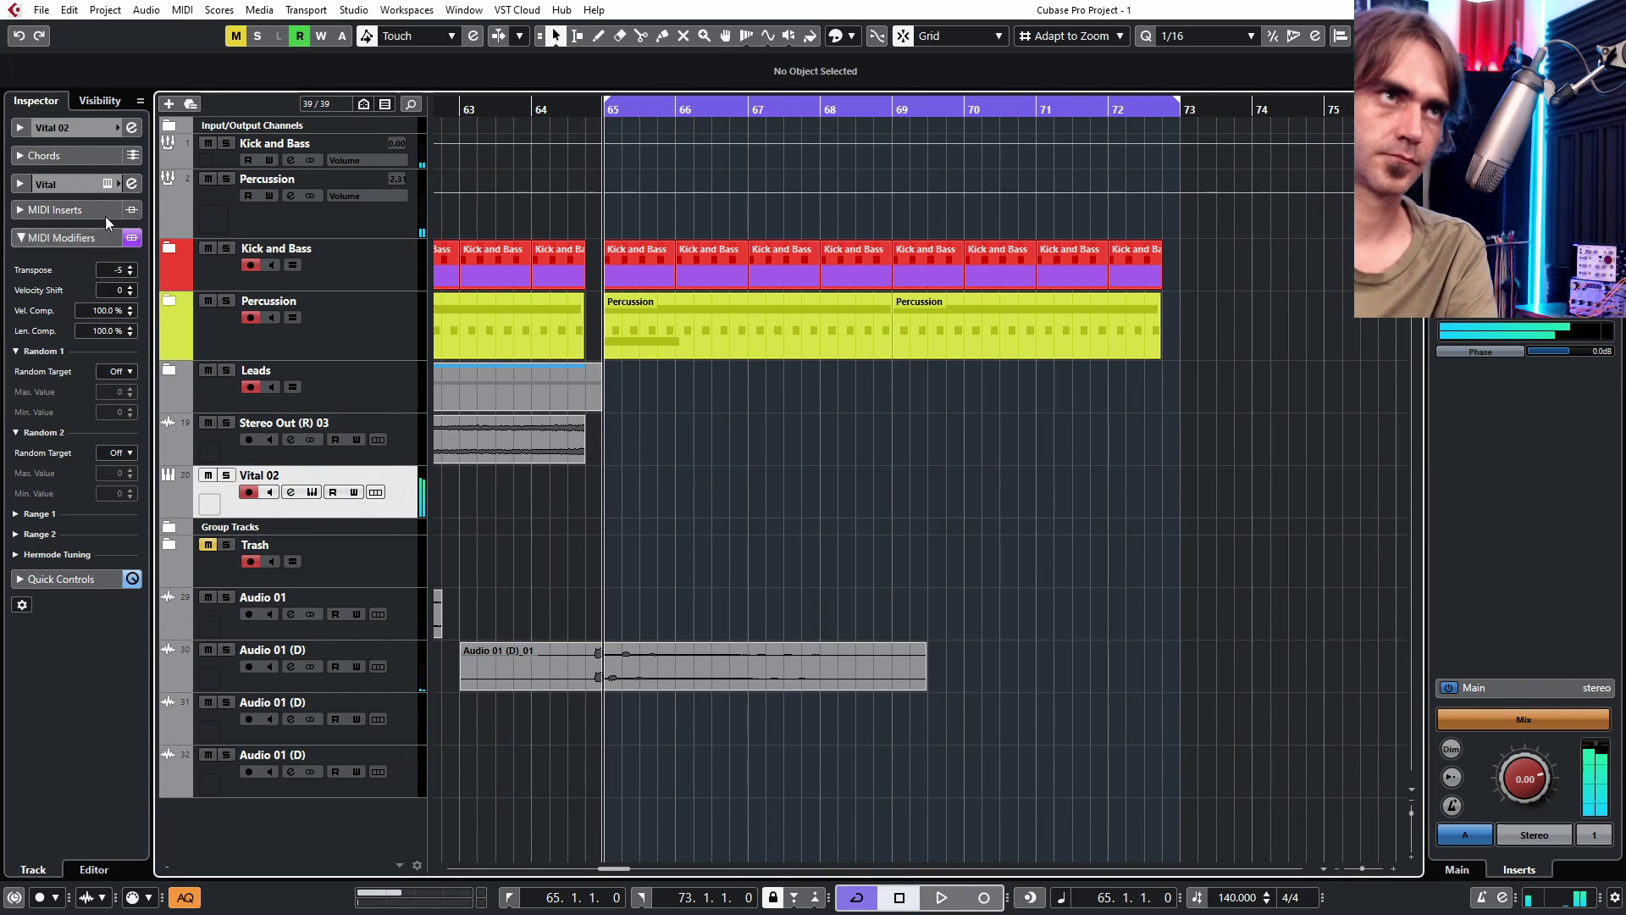
# - Open the Vital 02 instrument's preset browser, show the Glitch Psytrance Essentials Vol2 folder, and load LD Aglaonema
pyautogui.click(21, 128)
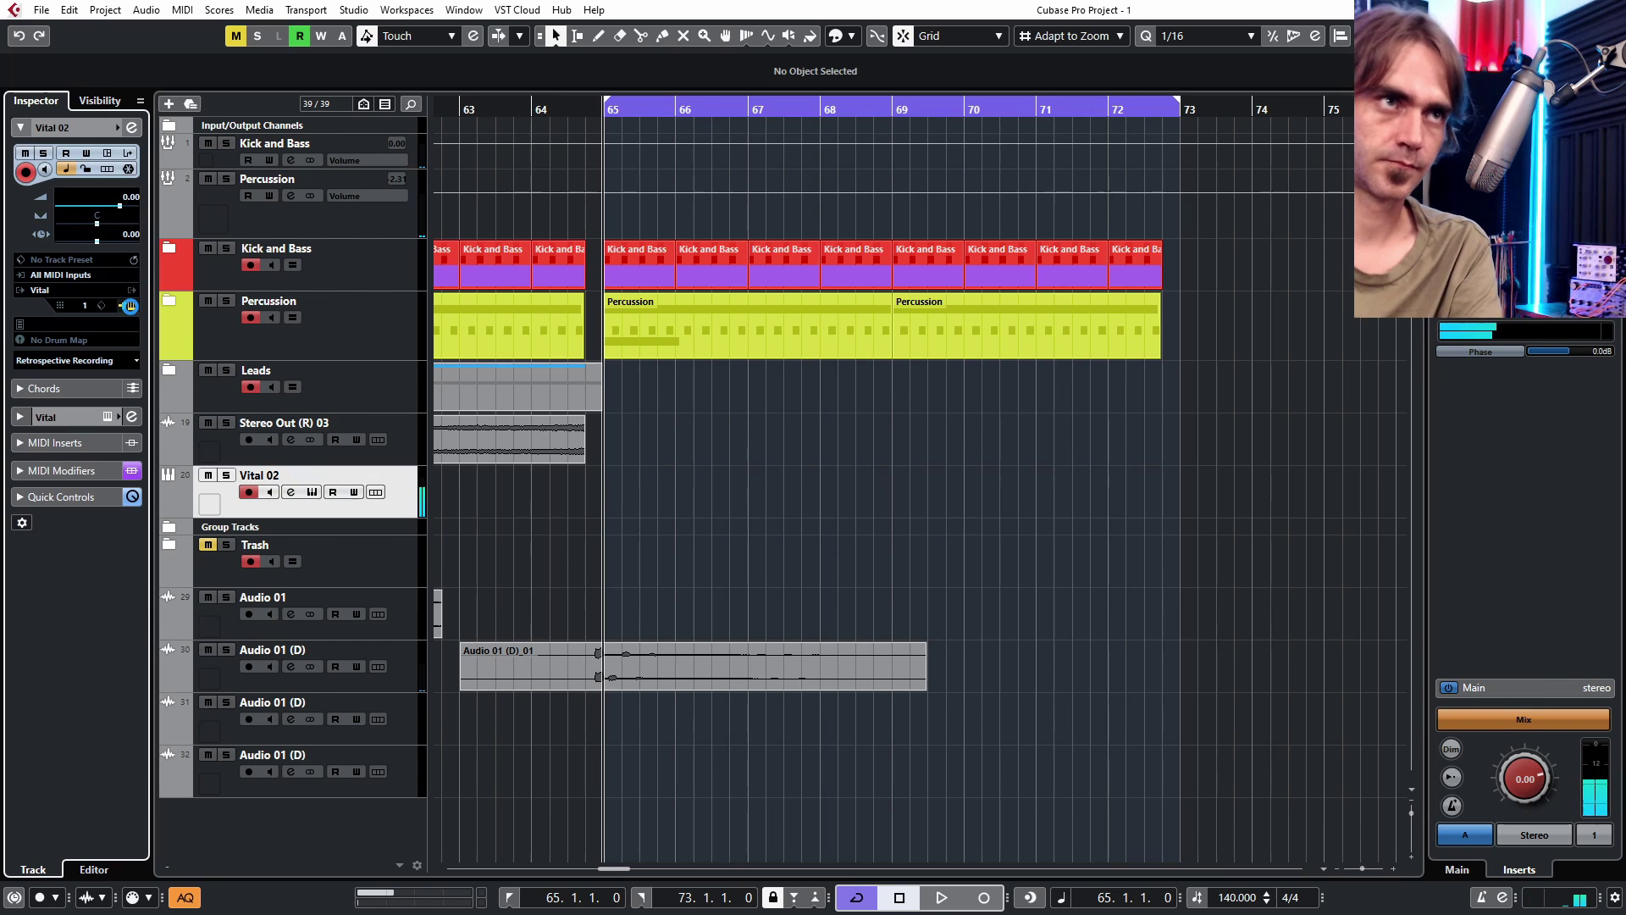
pyautogui.click(130, 306)
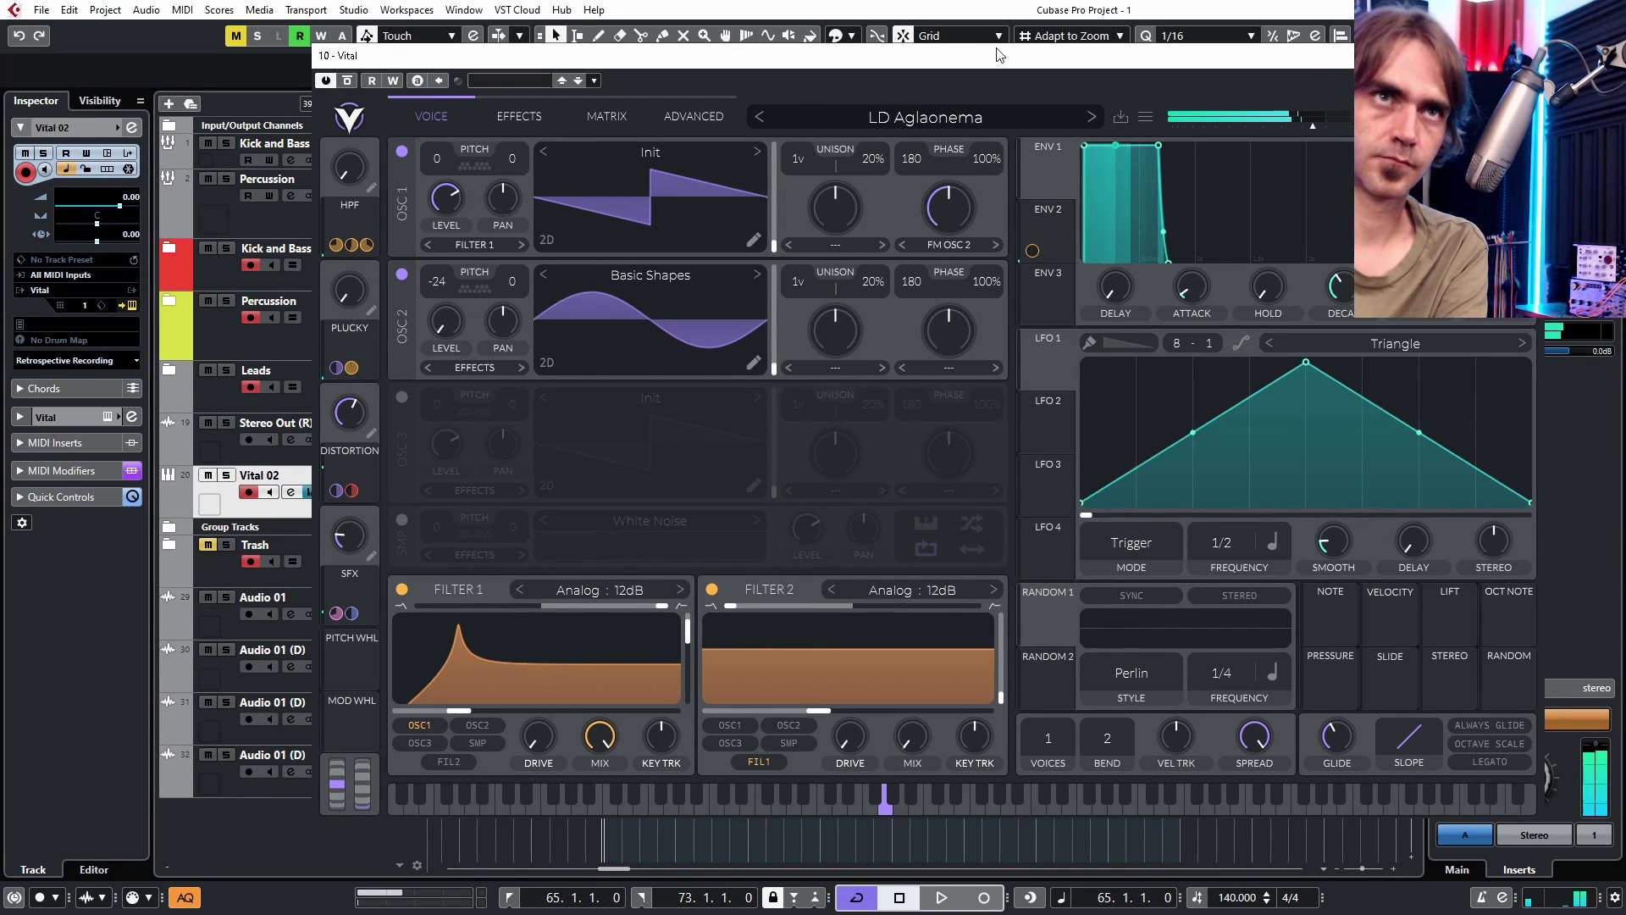
pyautogui.click(925, 117)
pyautogui.click(543, 734)
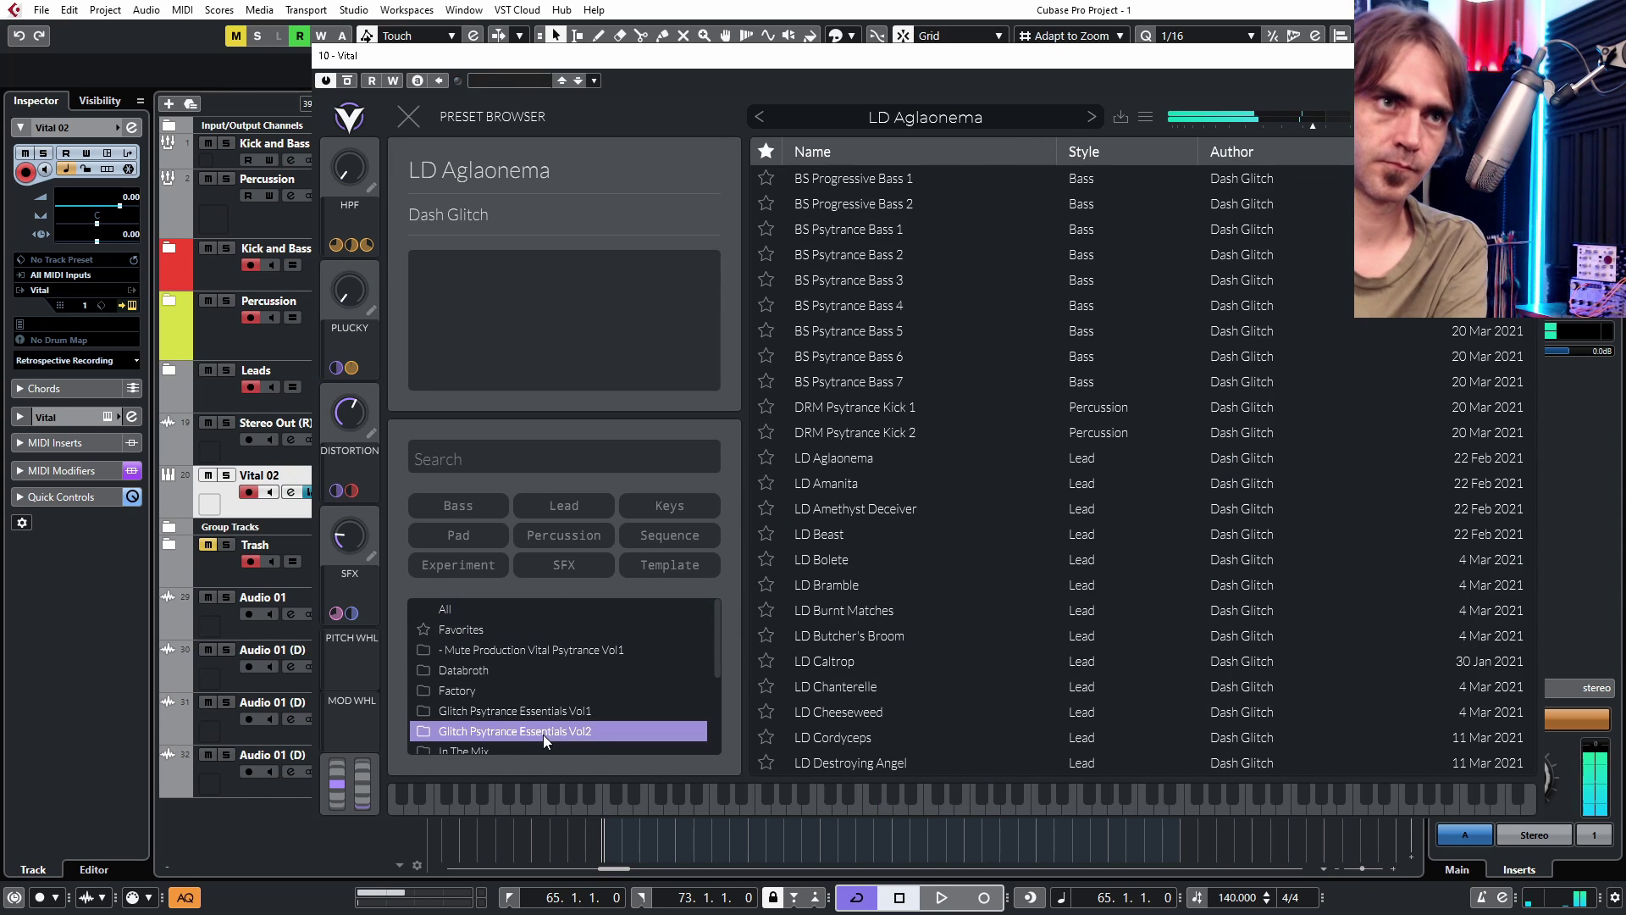
pyautogui.click(868, 464)
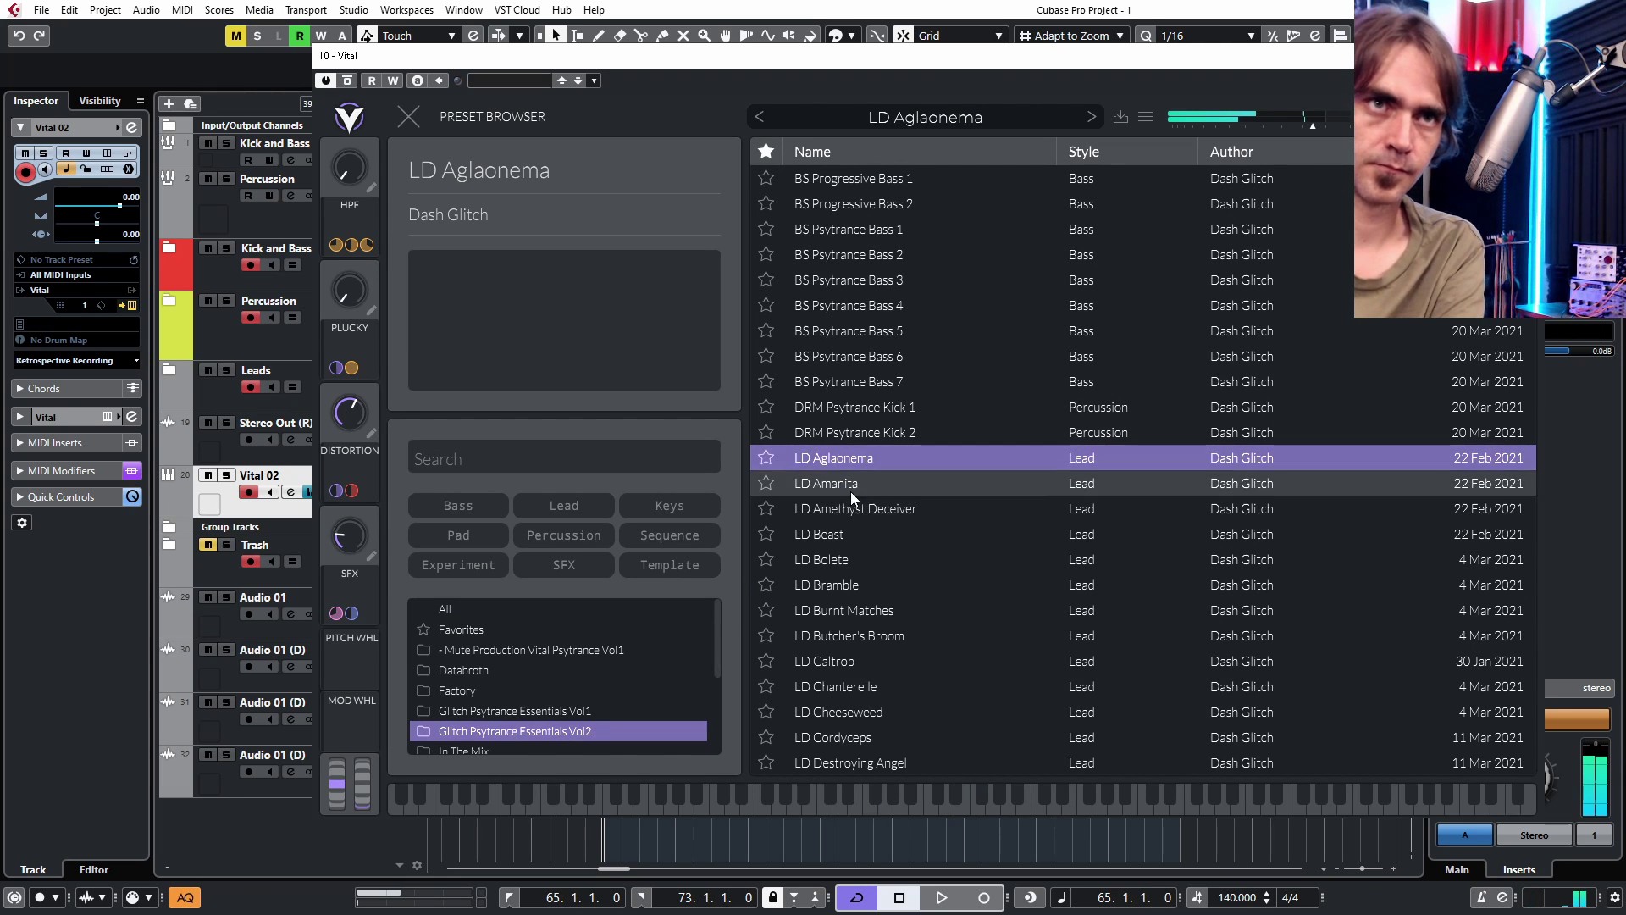
# - Audition the LD Amanita and LD Amethyst Deceiver presets, sweeping their Filter and Flanger macros
pyautogui.click(851, 484)
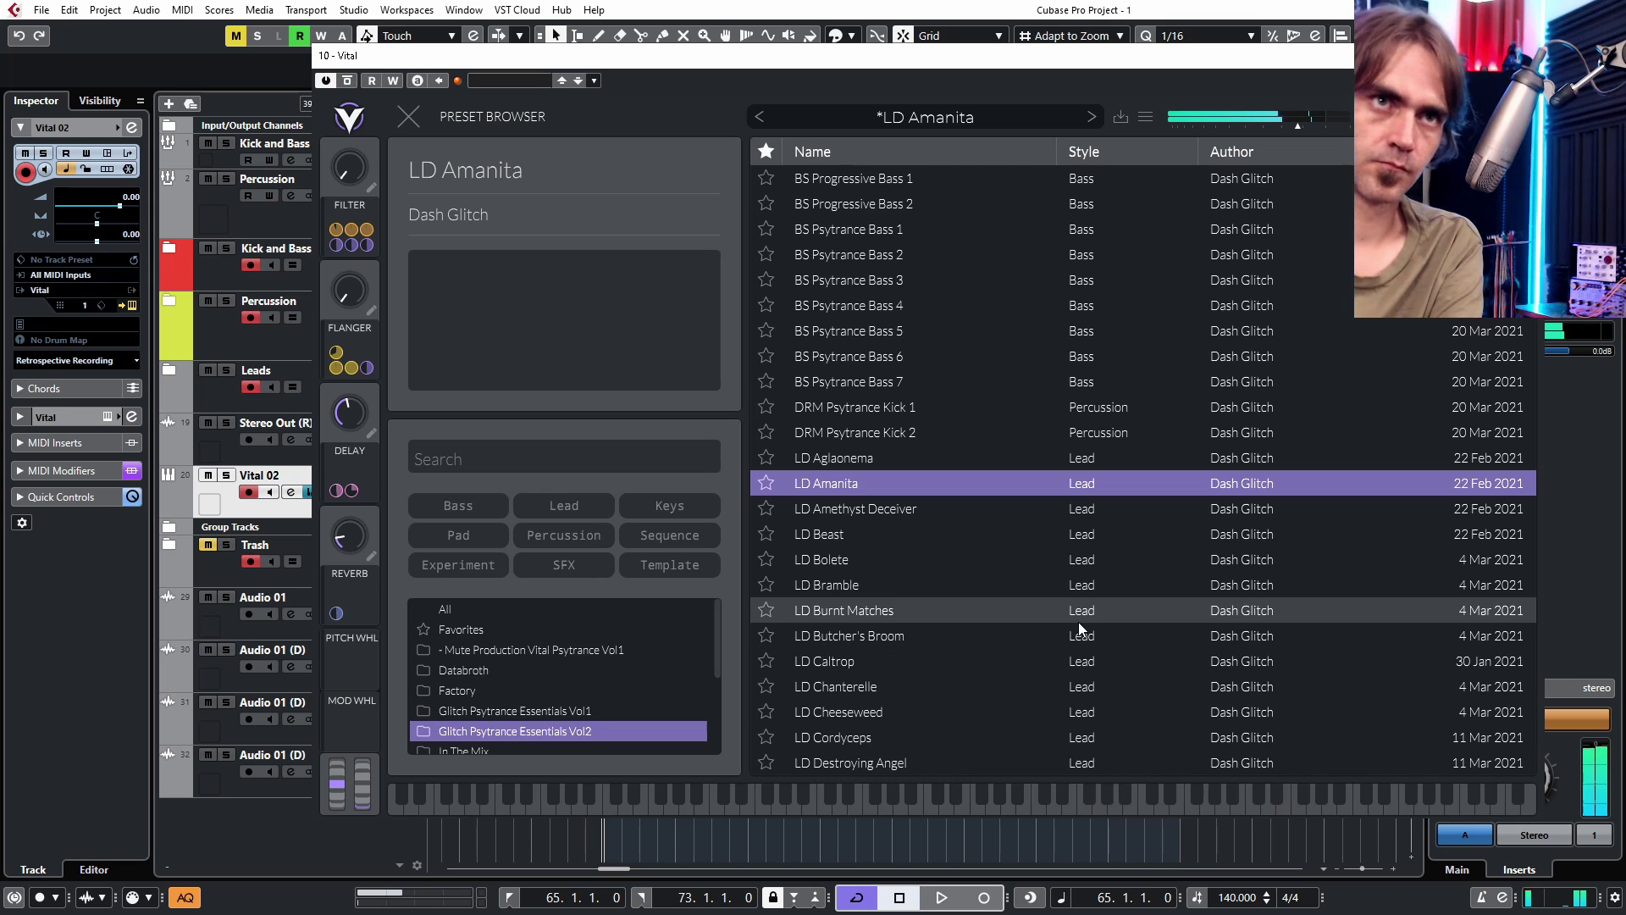
pyautogui.moveTo(344, 292); pyautogui.dragTo(316, 466)
pyautogui.moveTo(352, 176); pyautogui.dragTo(359, 270)
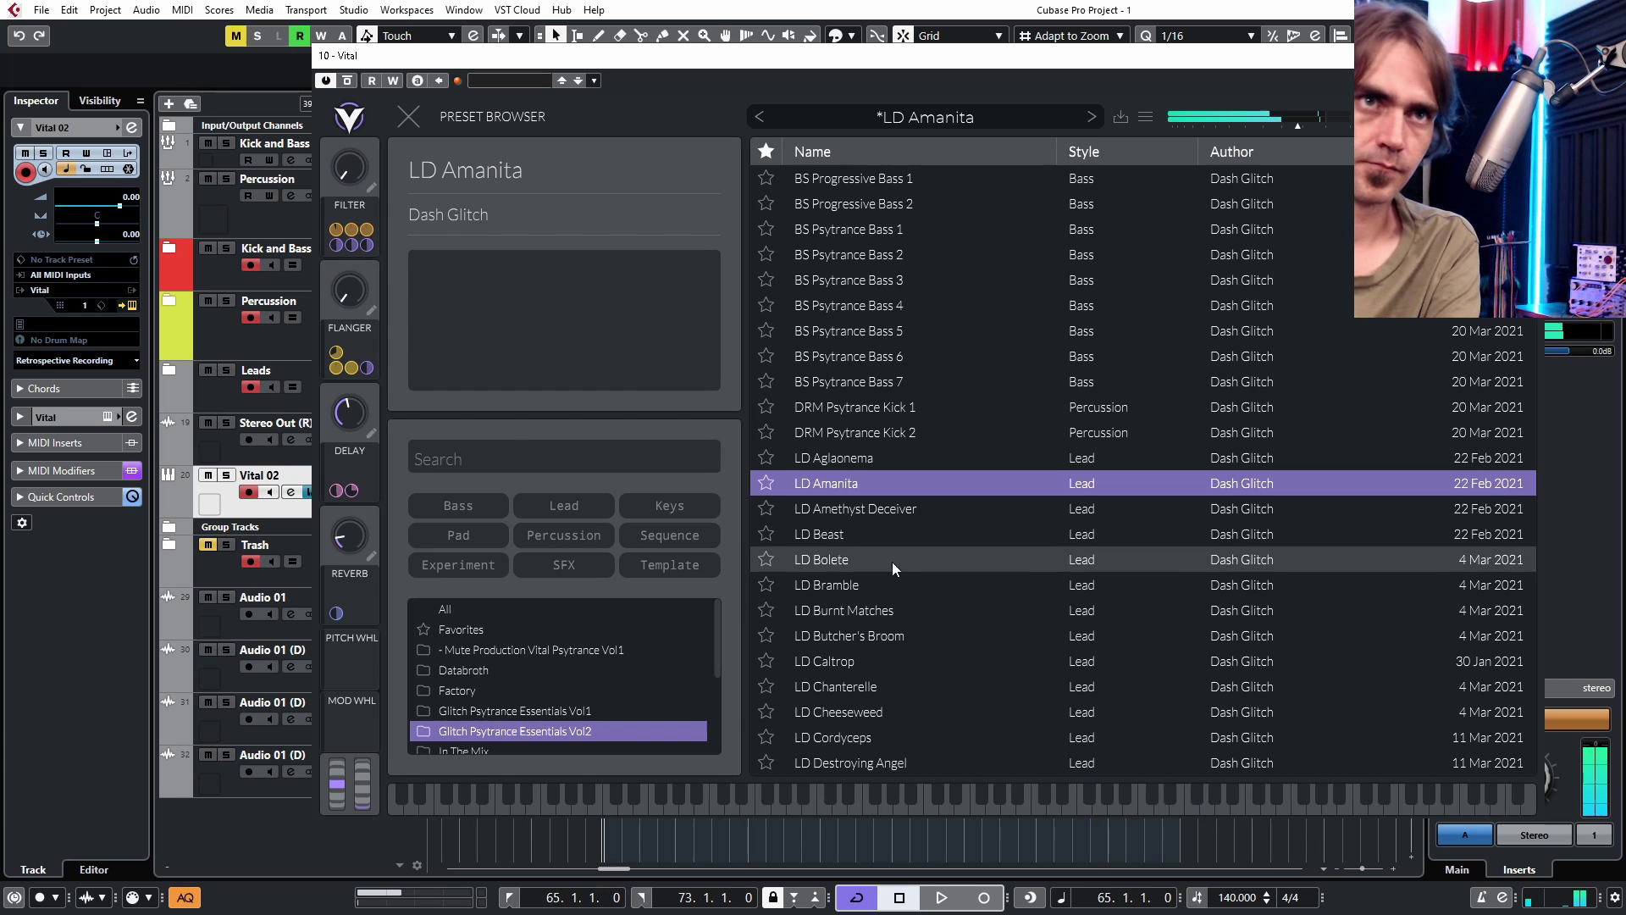
pyautogui.click(892, 512)
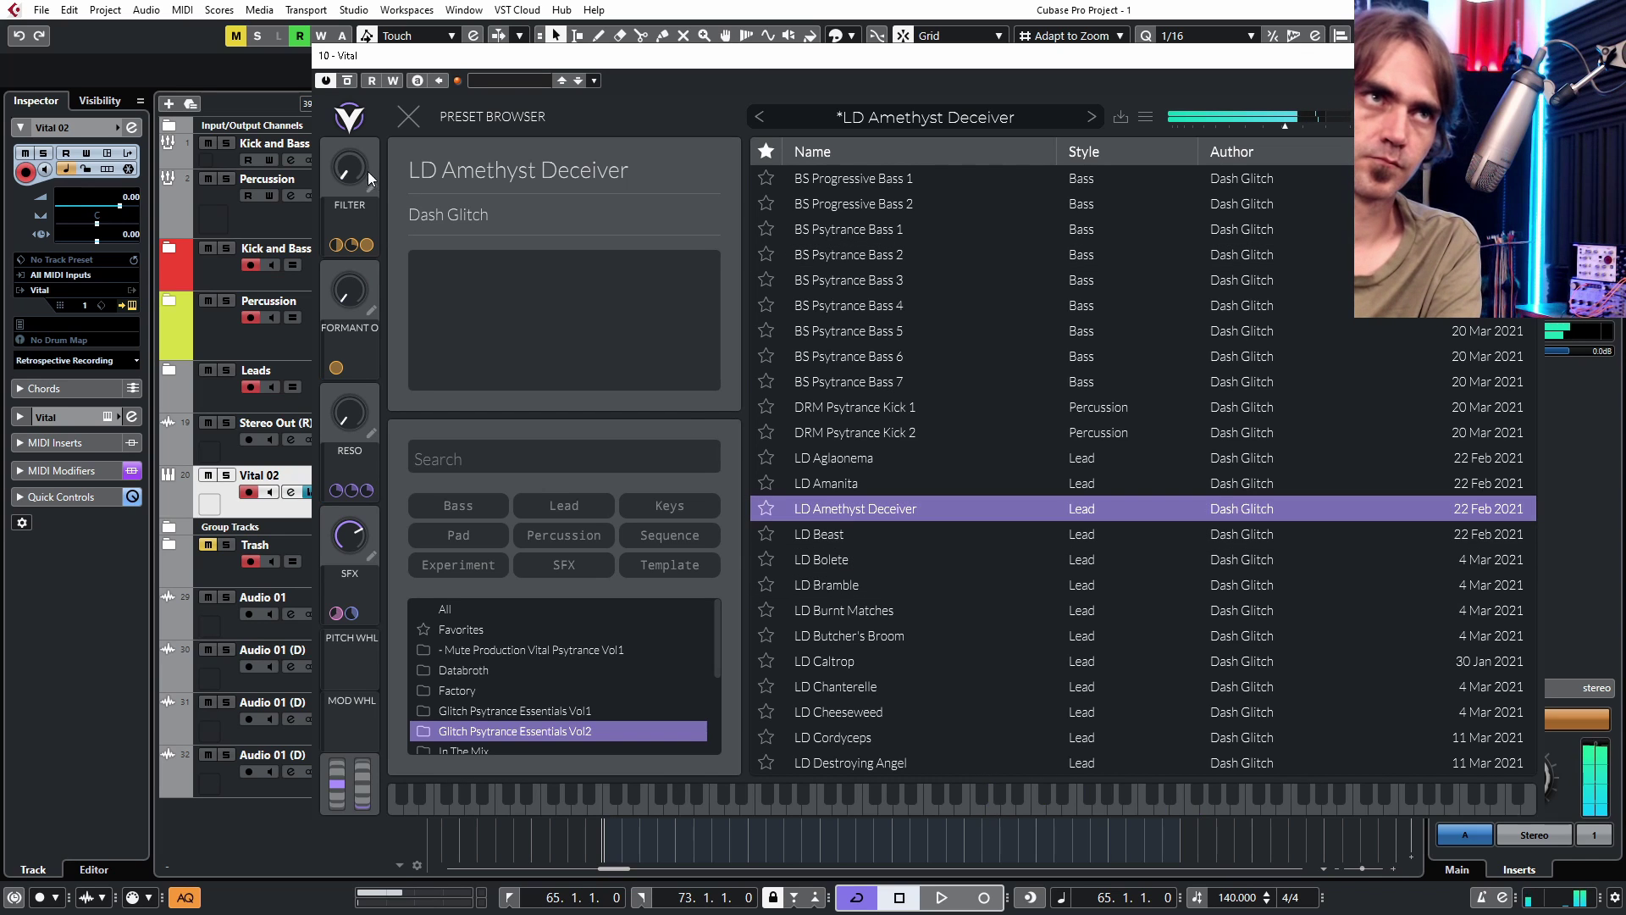
pyautogui.moveTo(396, 100); pyautogui.dragTo(394, 115)
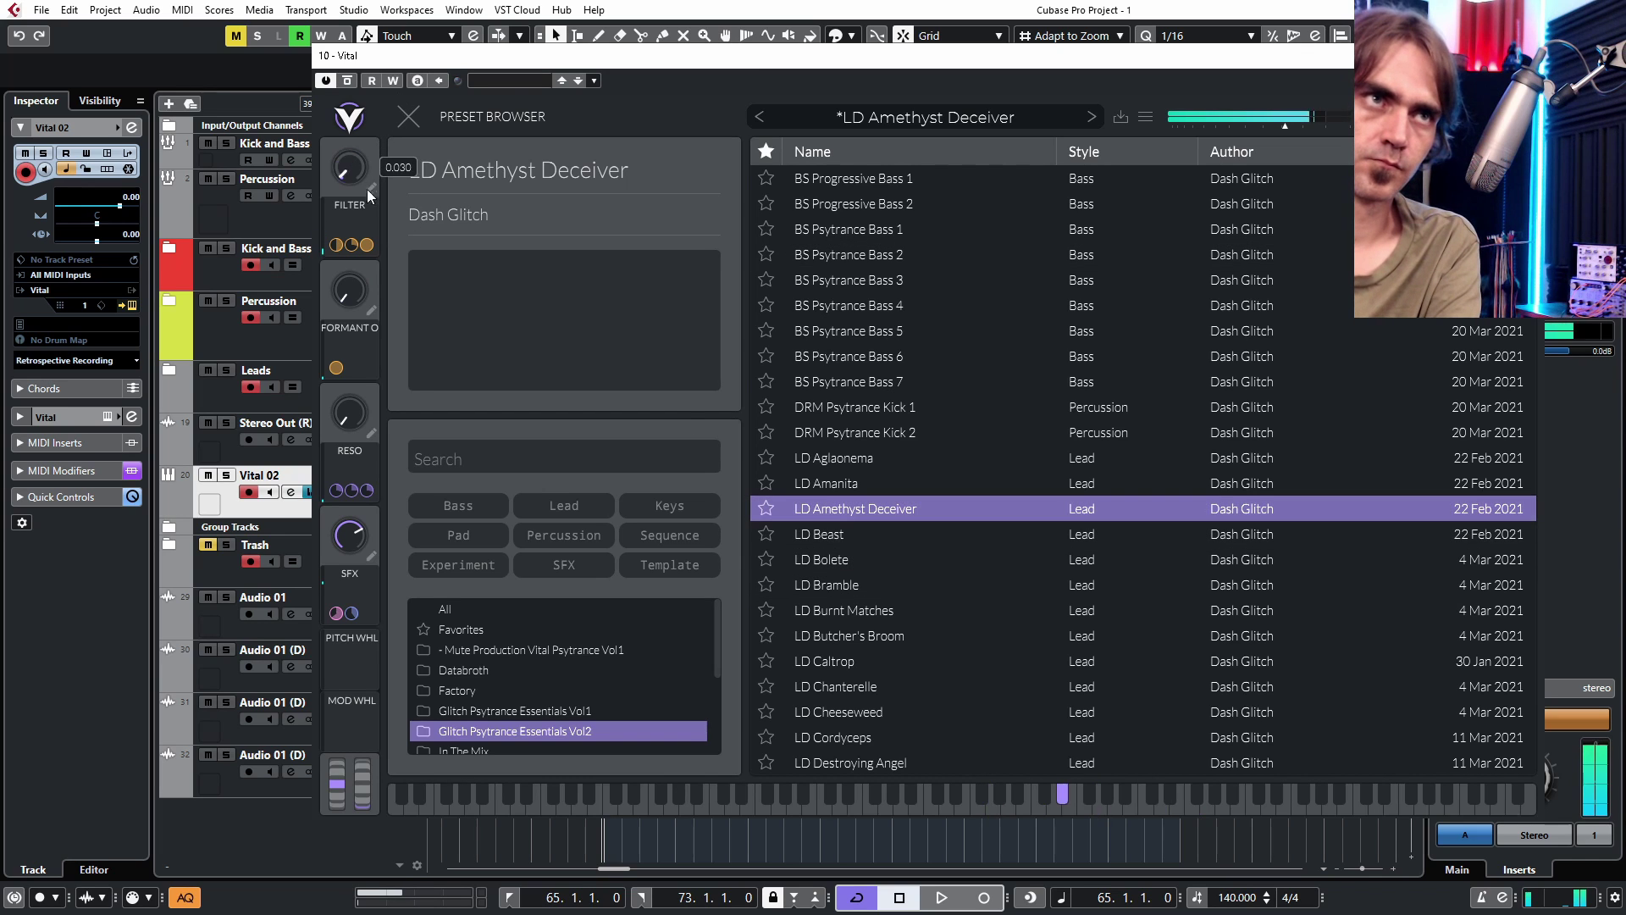
# - Audition the LD Beast and LD Bolete presets, then load LD Bramble
pyautogui.click(857, 533)
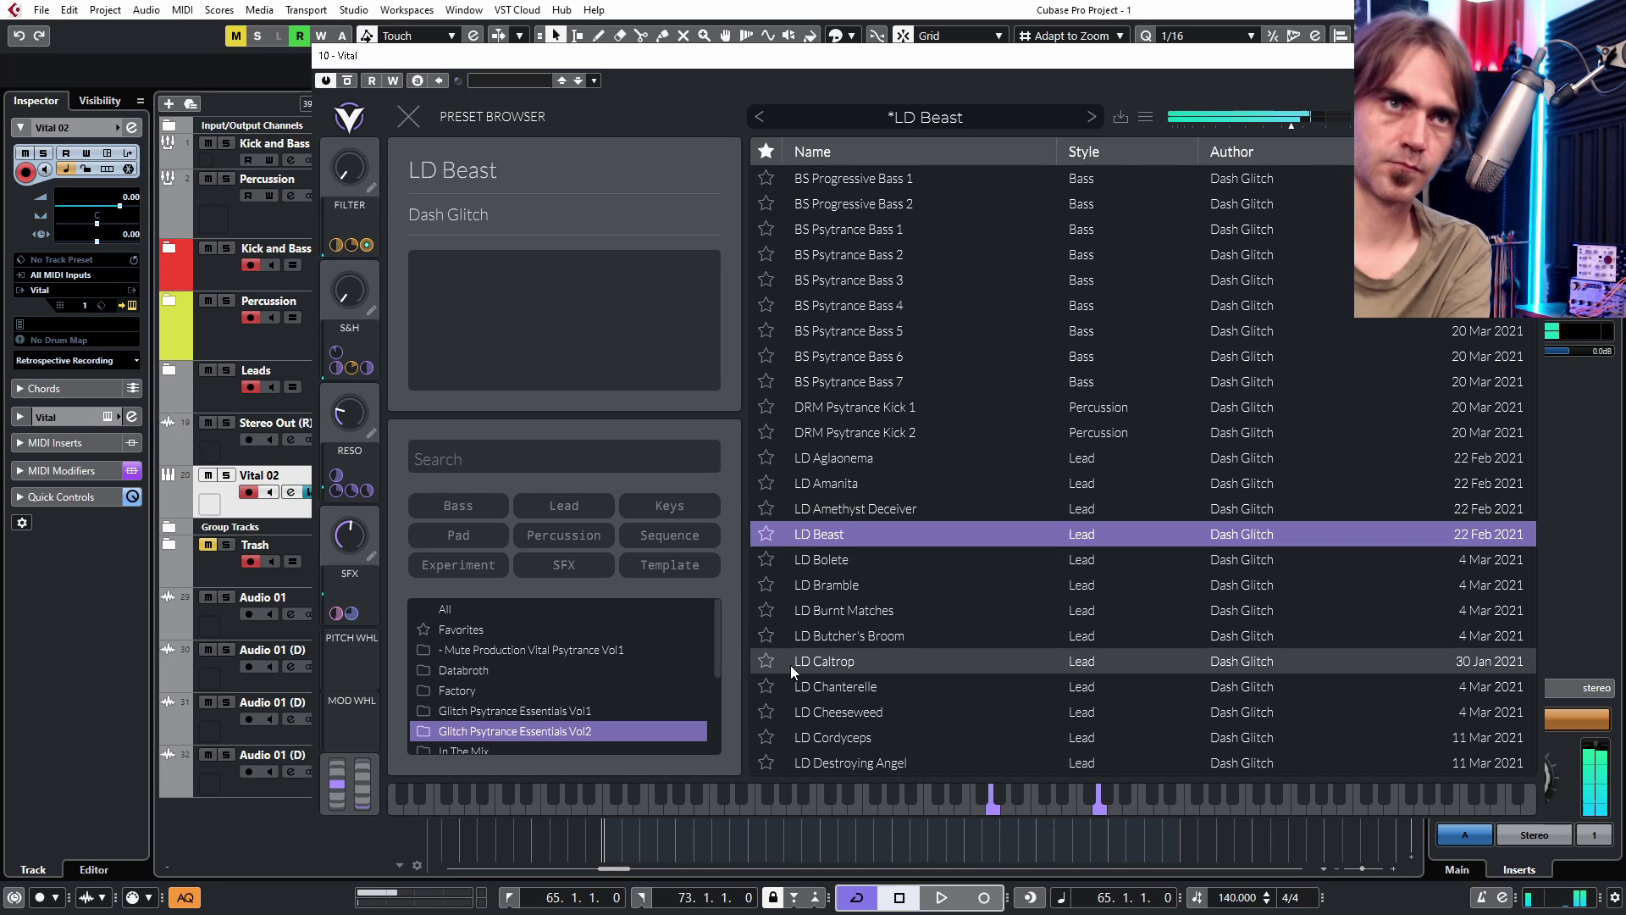
pyautogui.click(844, 566)
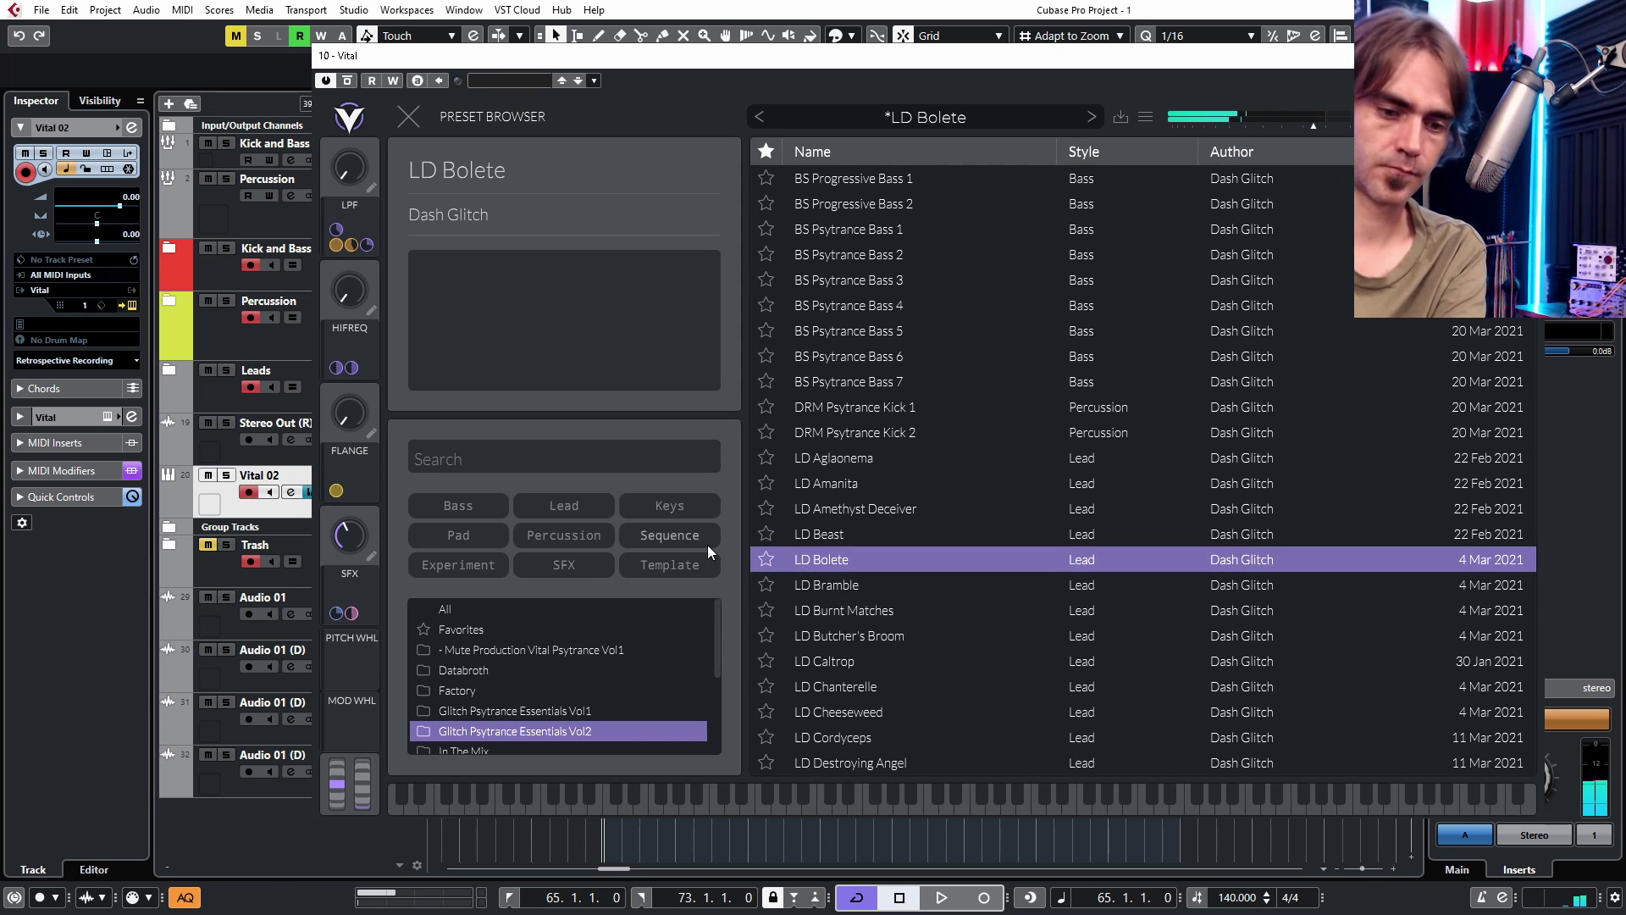
pyautogui.click(846, 585)
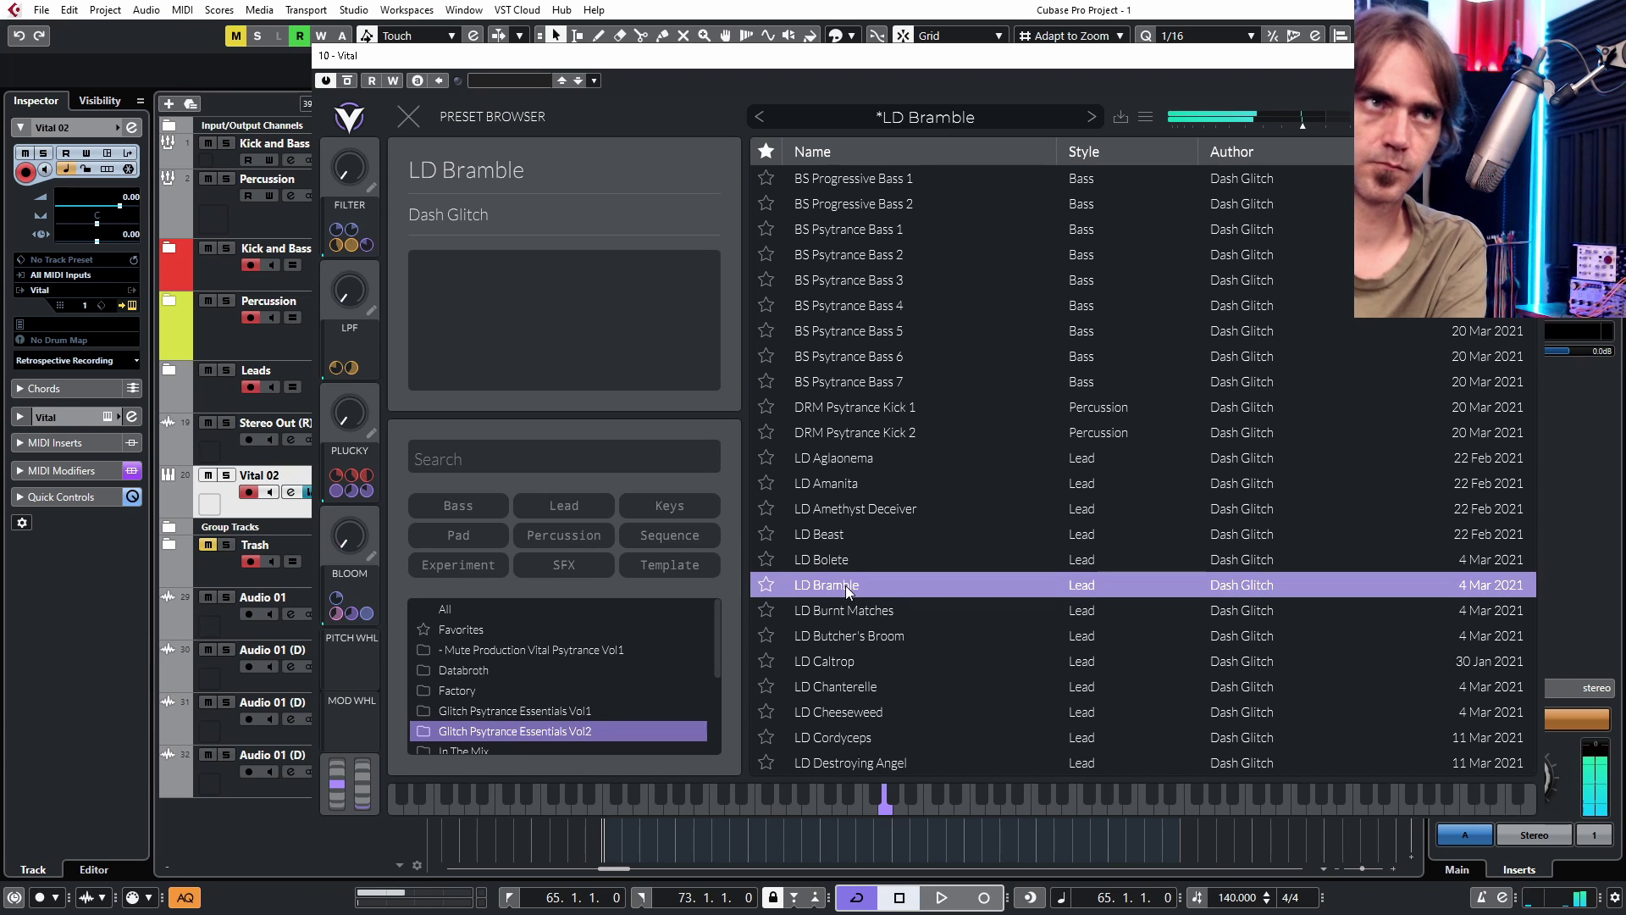
# - Audition the LD Cheeseweed, LD Cordyceps, LD Duckweed and LD Kangaroo Paws lead presets
pyautogui.scroll(-3, 881, 592)
pyautogui.click(887, 632)
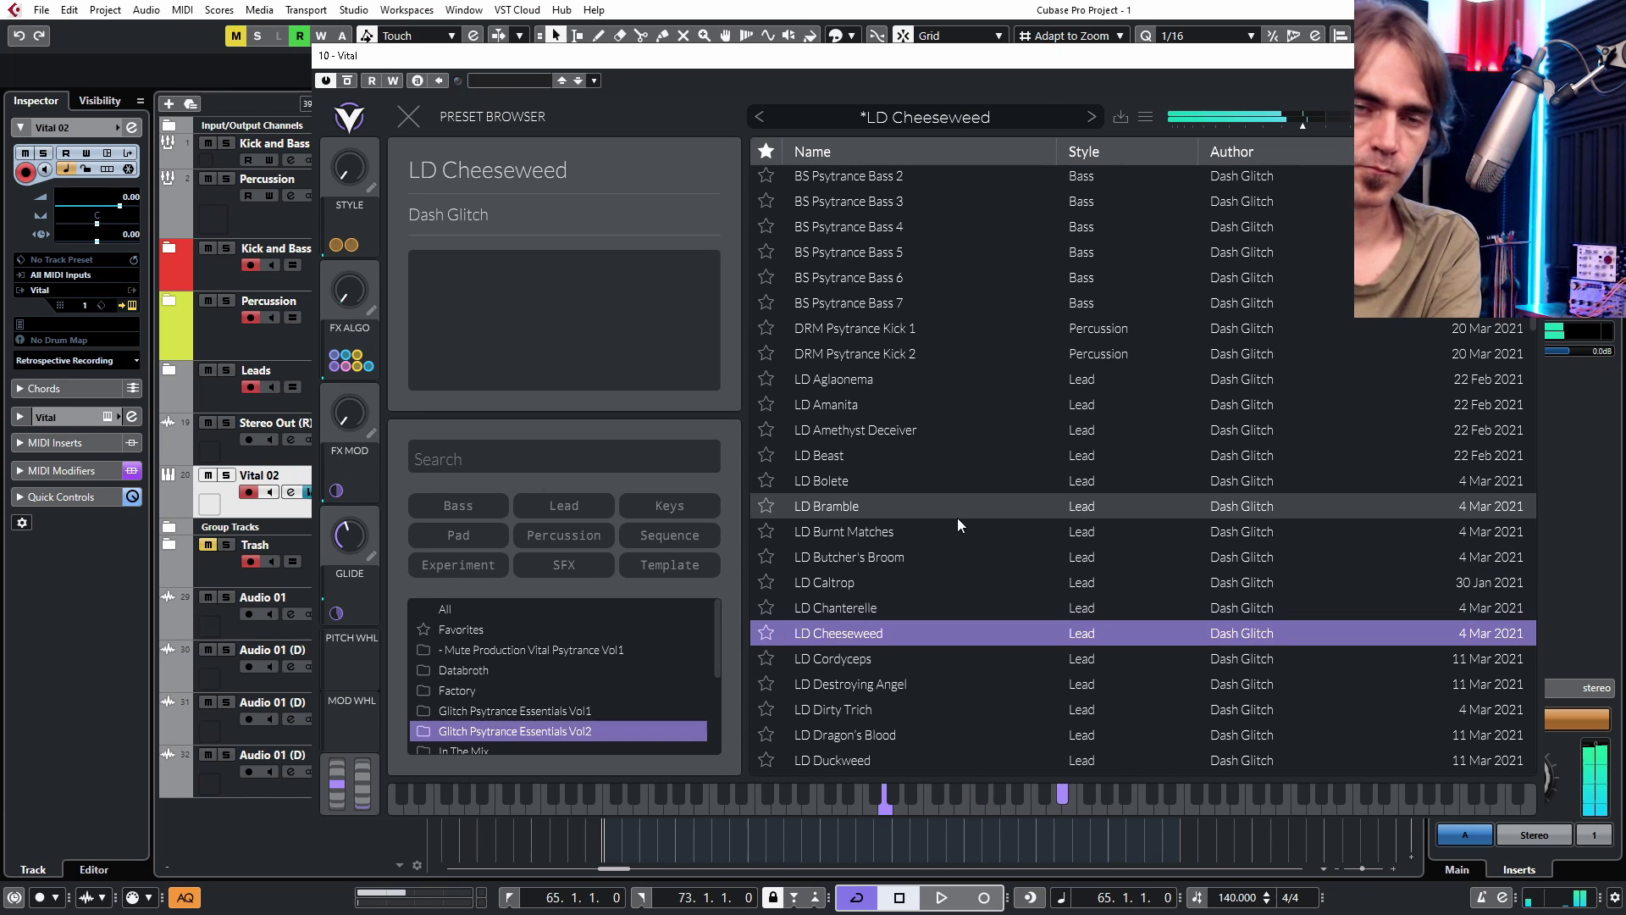
pyautogui.click(872, 665)
pyautogui.scroll(-3, 872, 666)
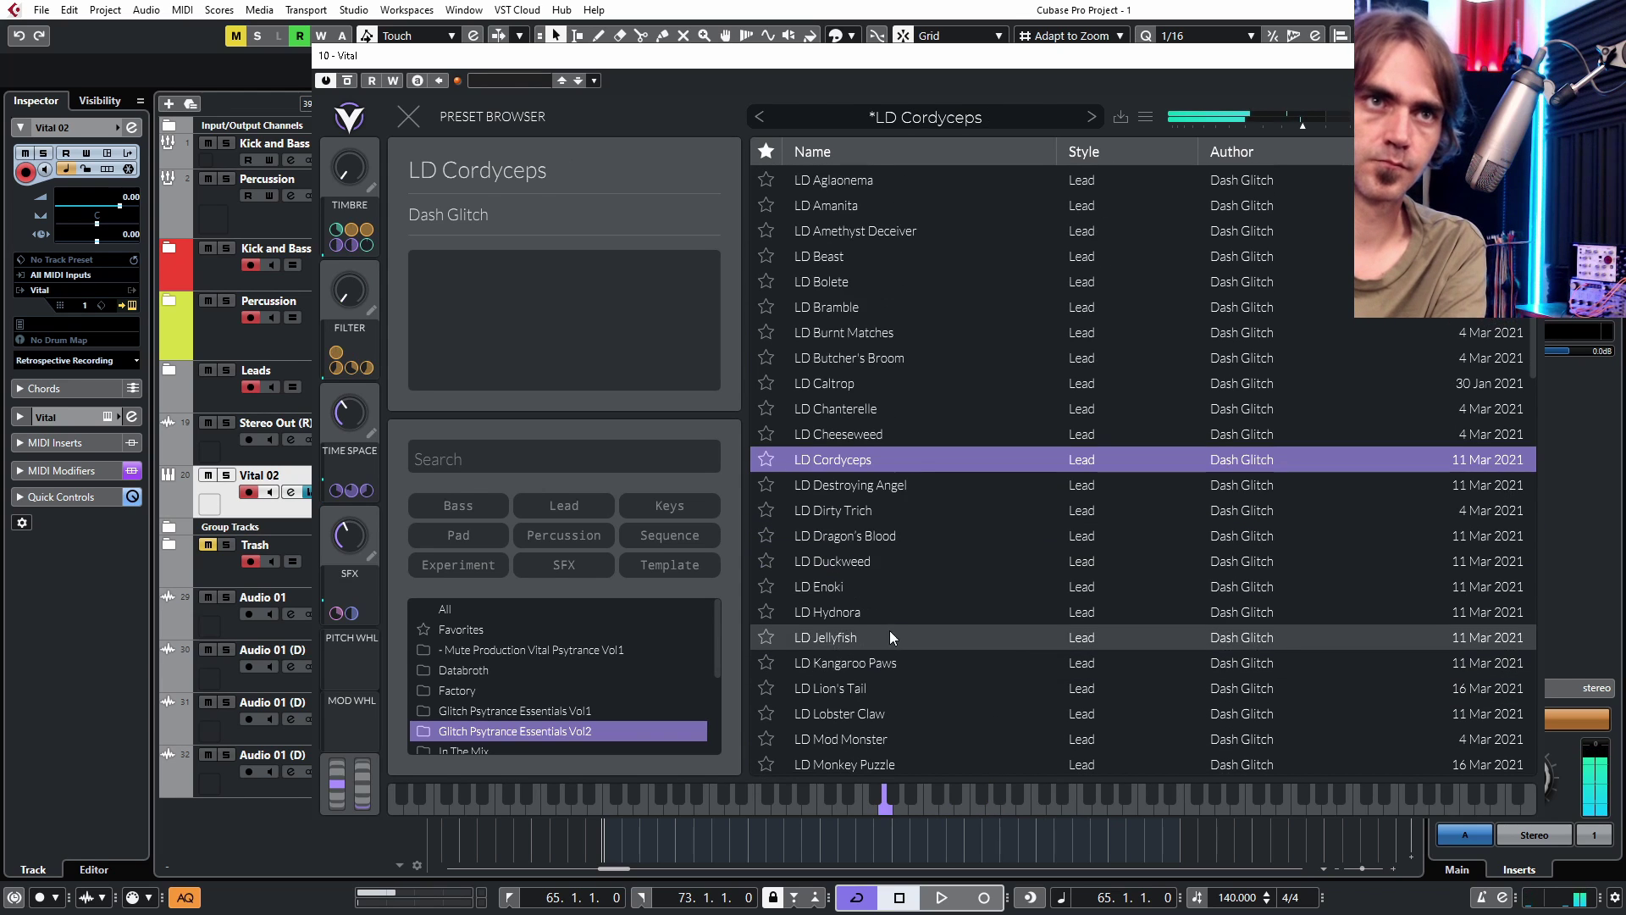
pyautogui.click(875, 568)
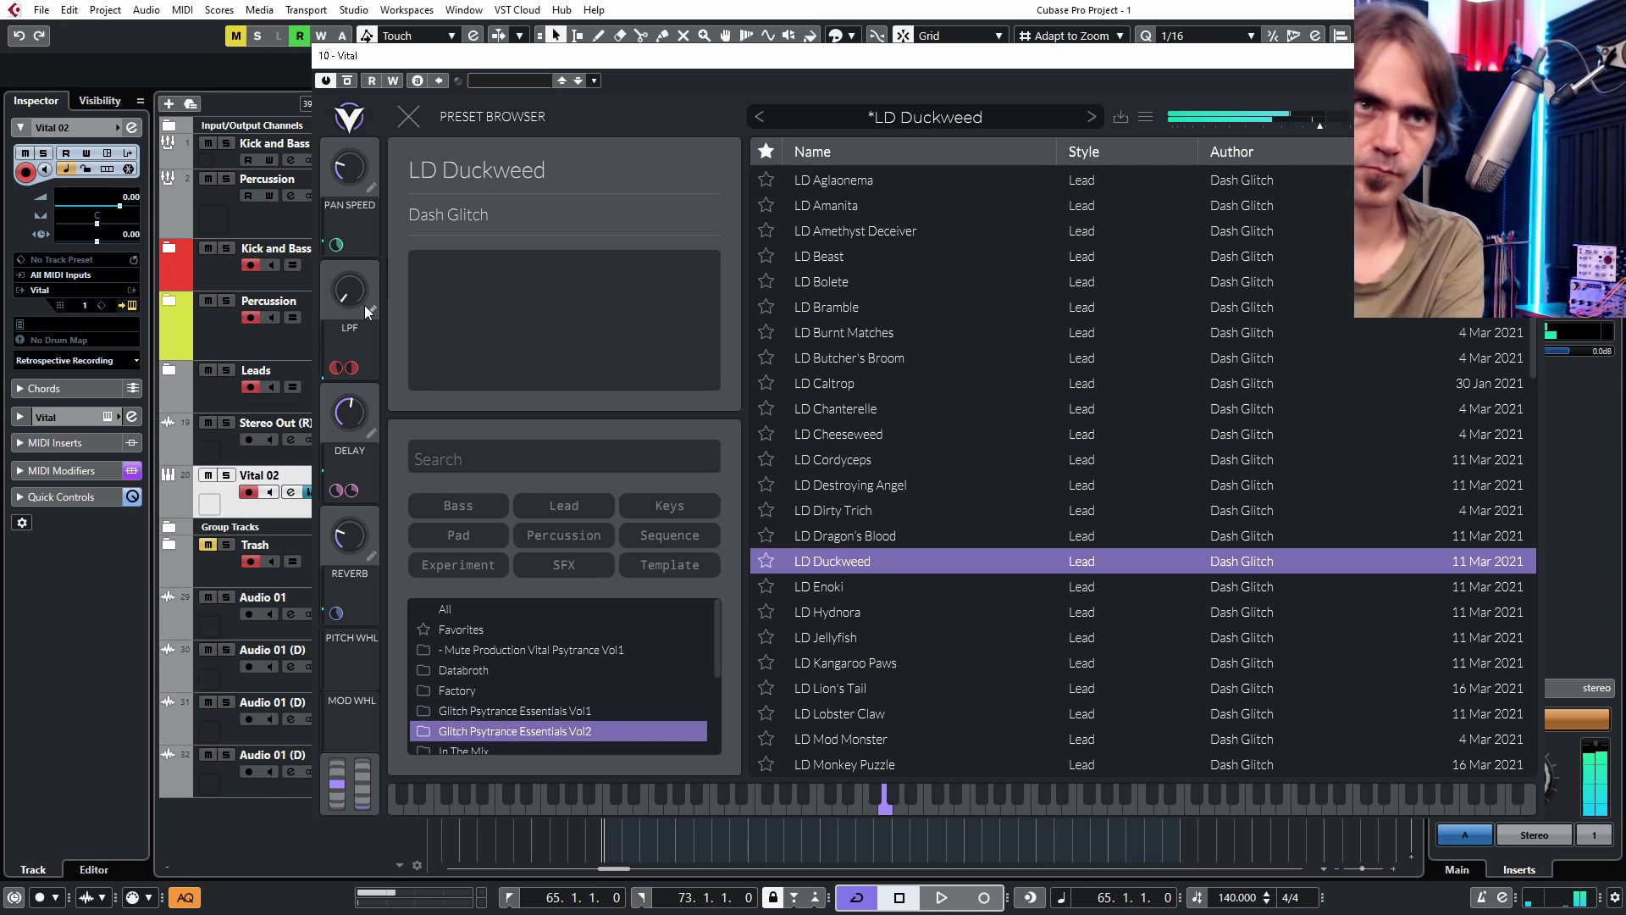
pyautogui.click(867, 661)
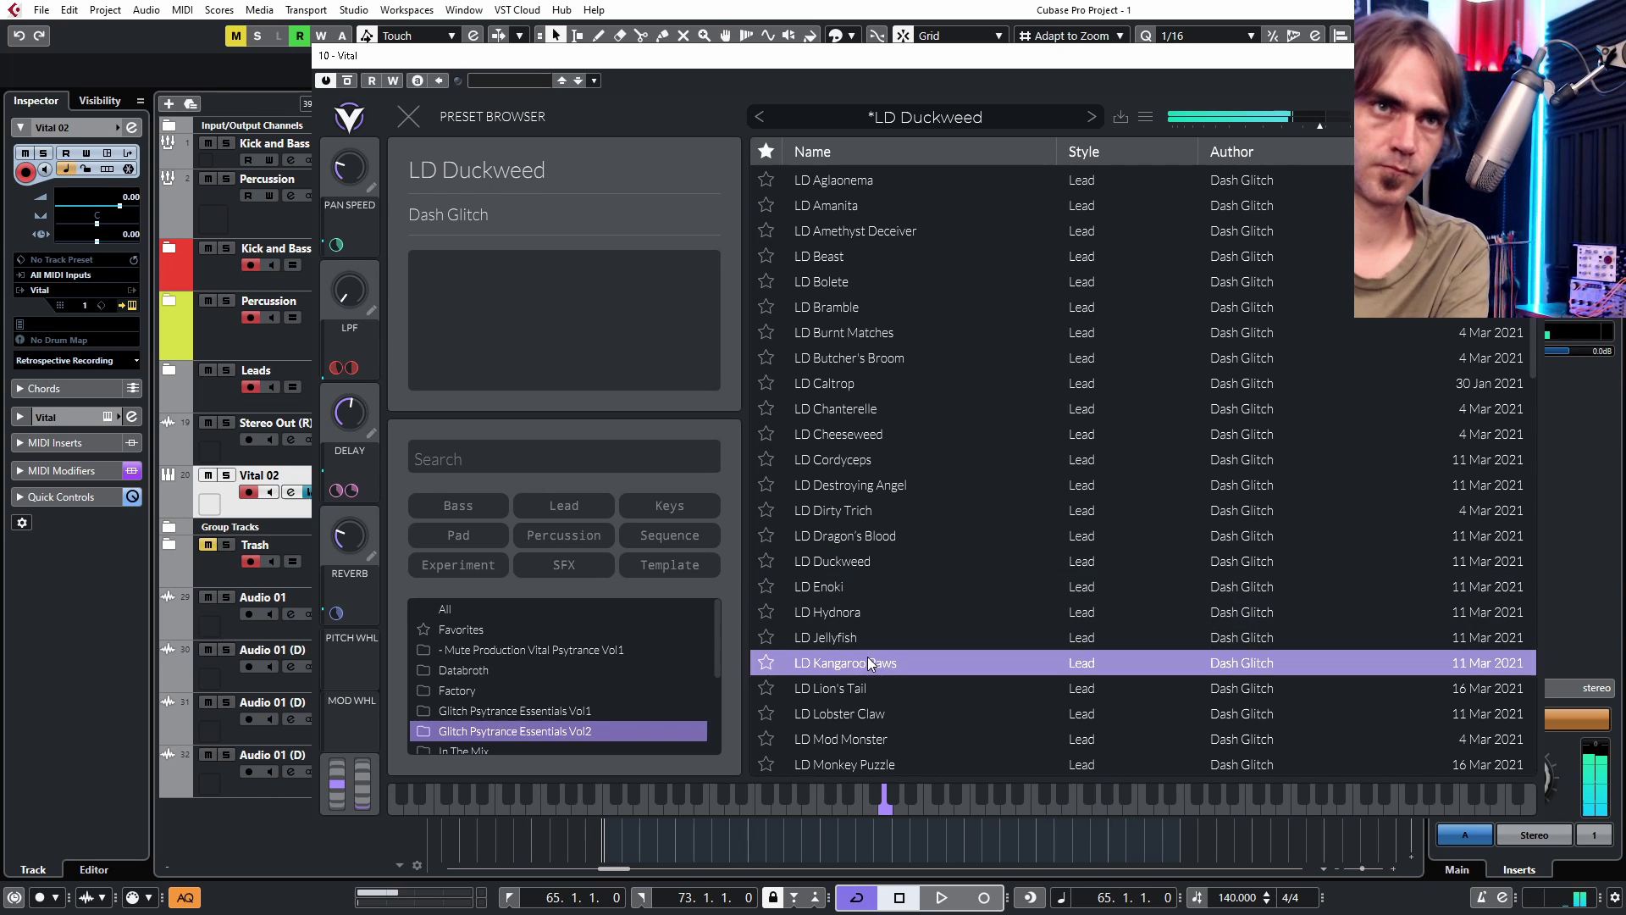
pyautogui.scroll(-1, 923, 630)
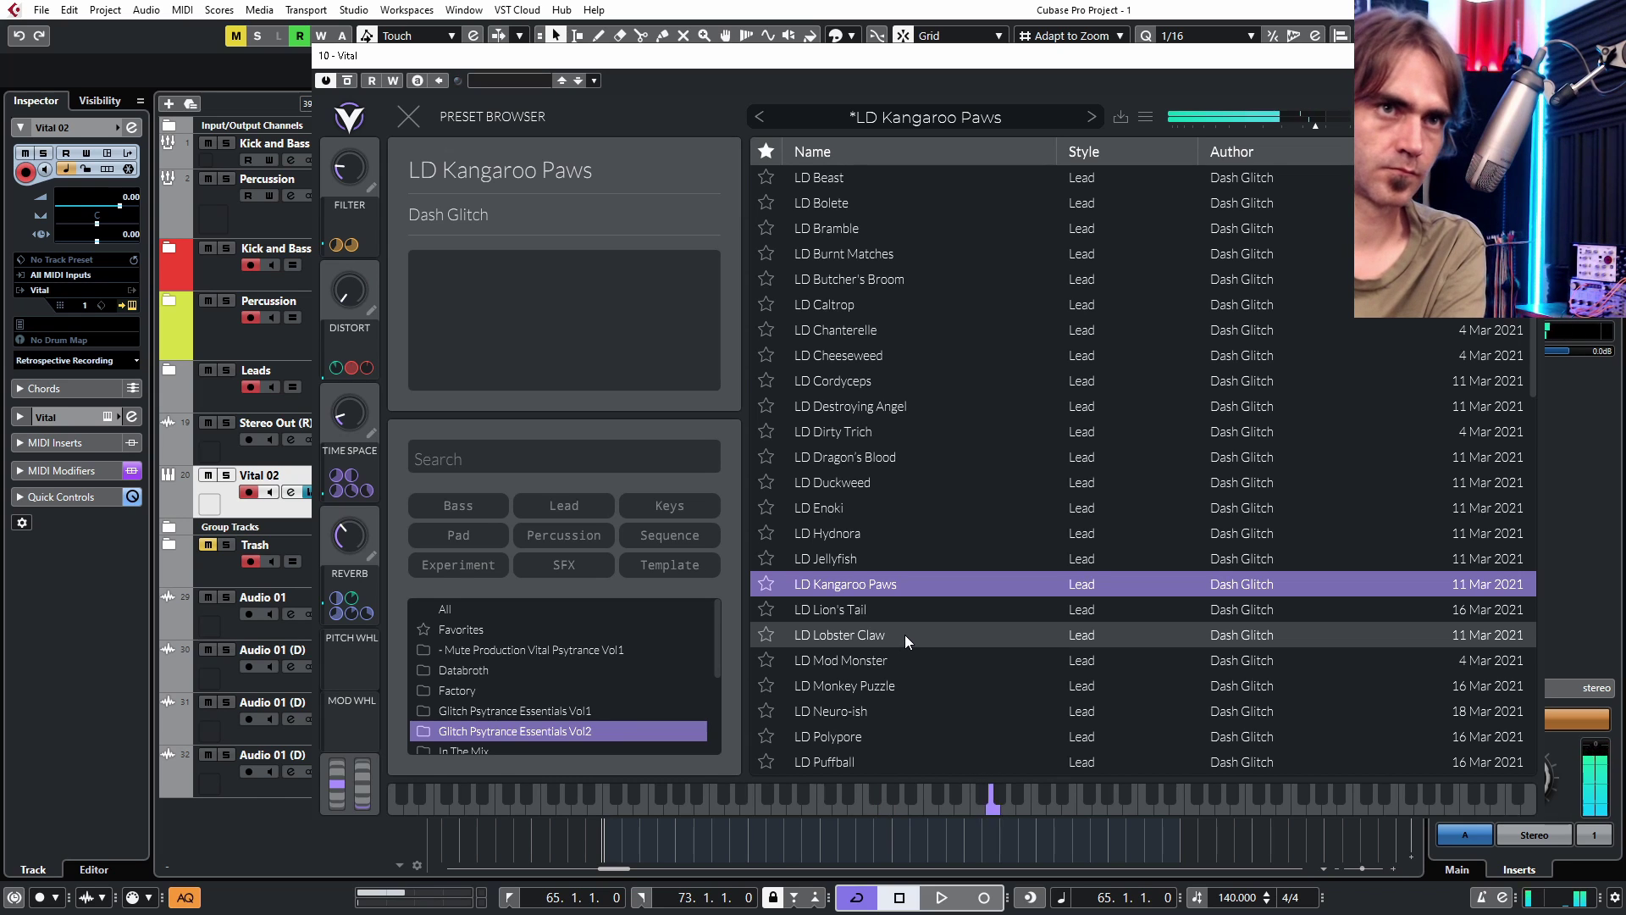
# - Audition the LD Neuro-ish preset, look through the remaining leads, and load LD Aglaonema
pyautogui.click(826, 711)
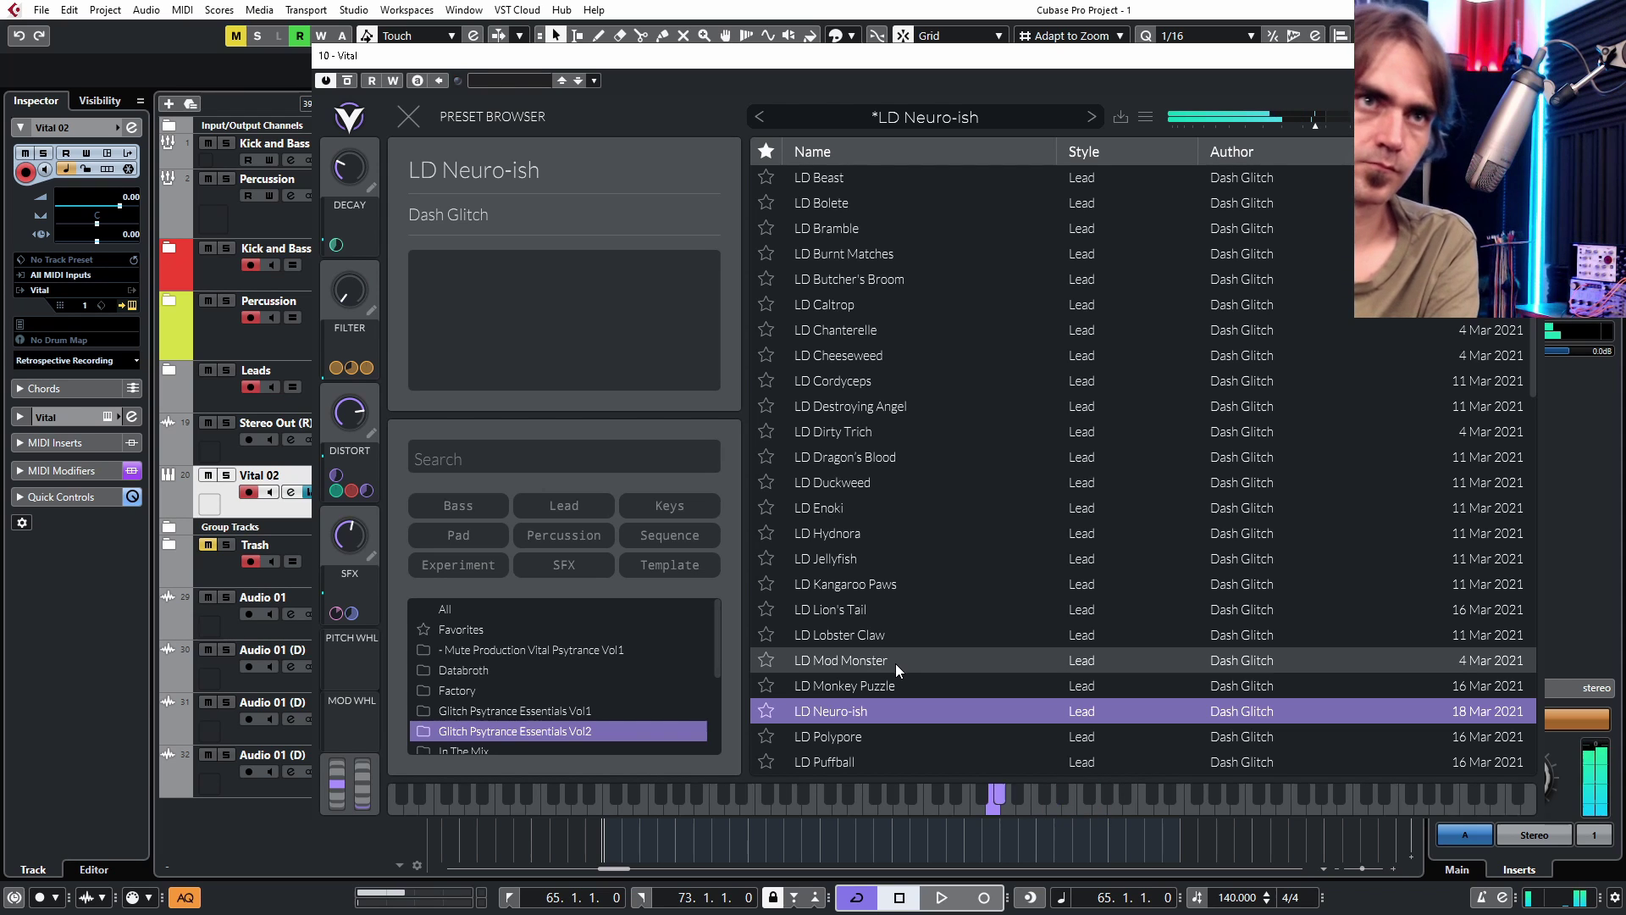
pyautogui.scroll(-3, 881, 661)
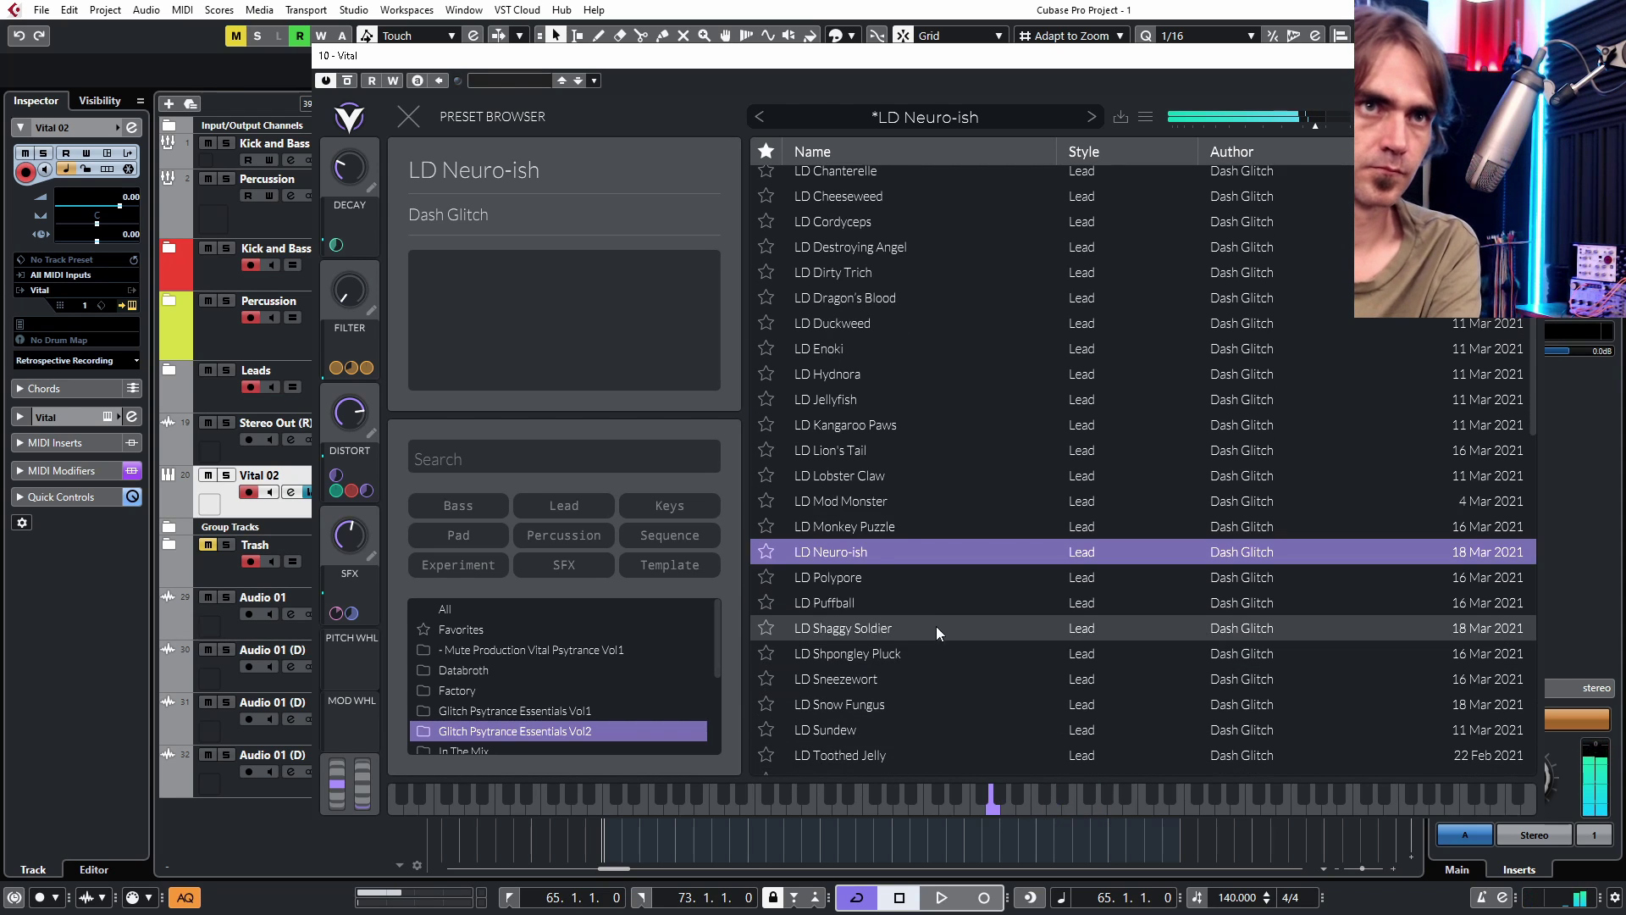
pyautogui.scroll(-1, 902, 642)
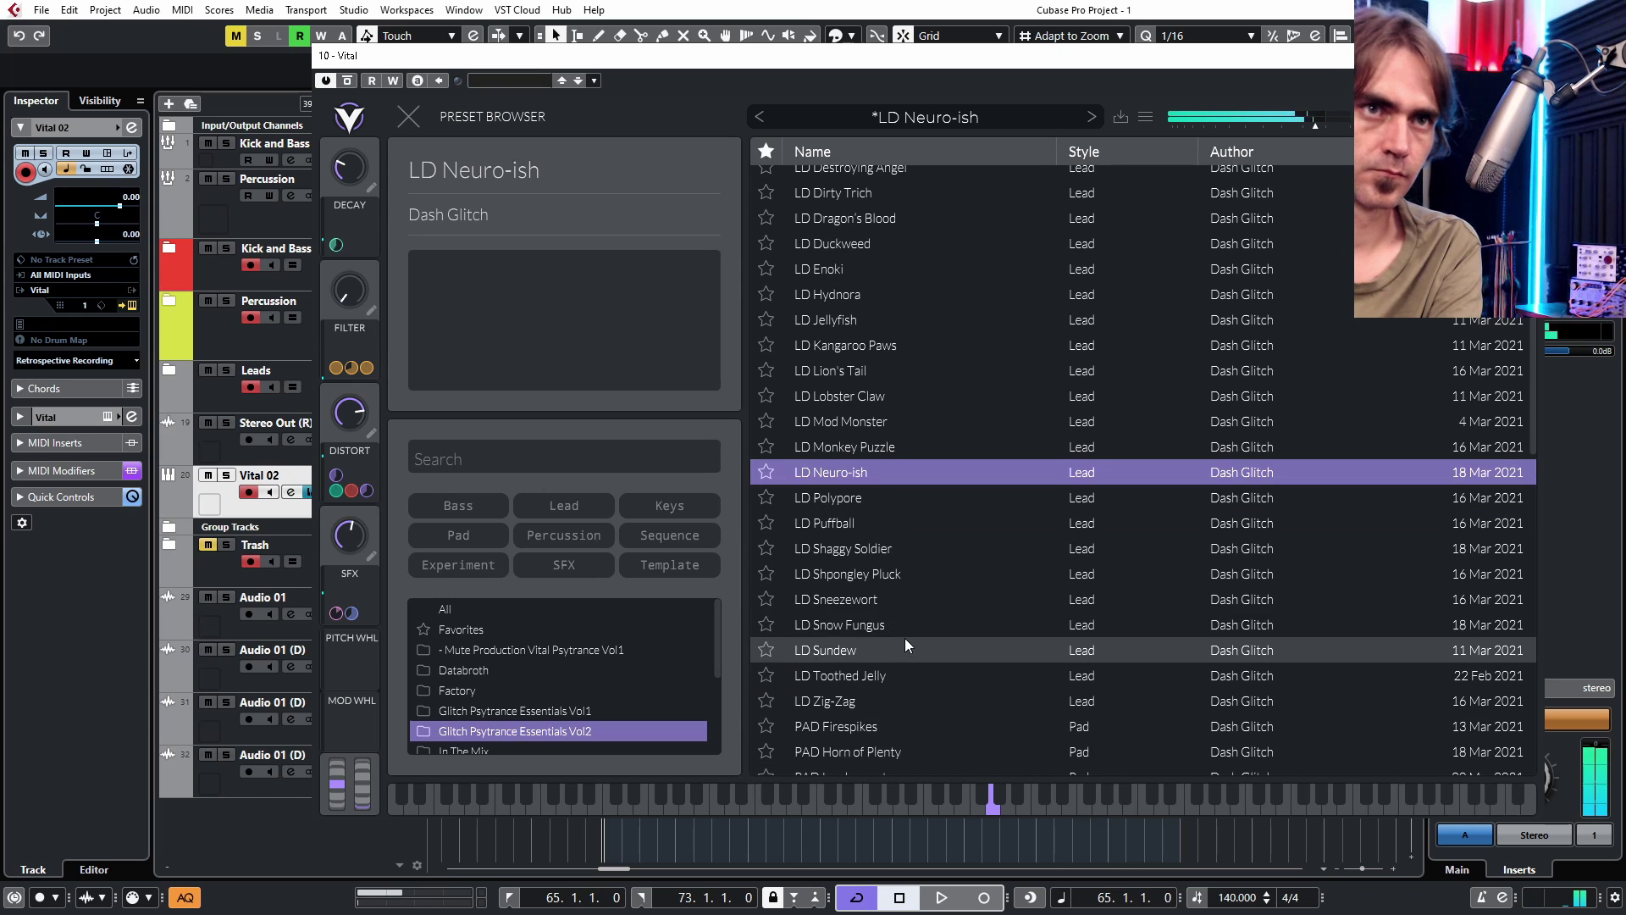
pyautogui.scroll(2, 931, 622)
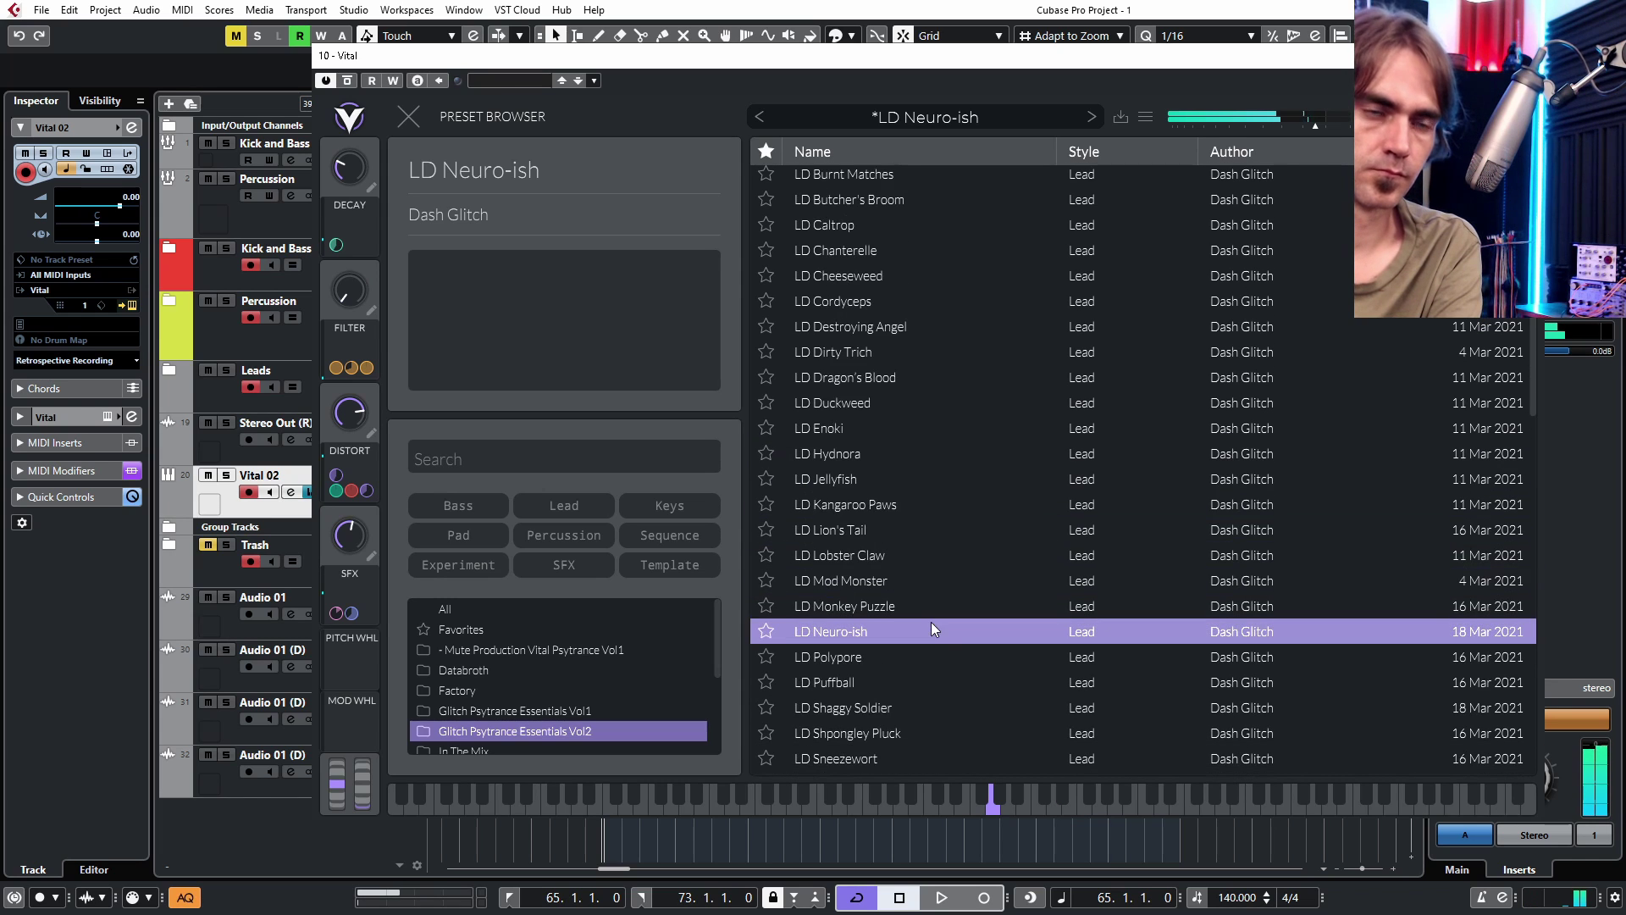
pyautogui.scroll(3, 932, 622)
pyautogui.click(845, 222)
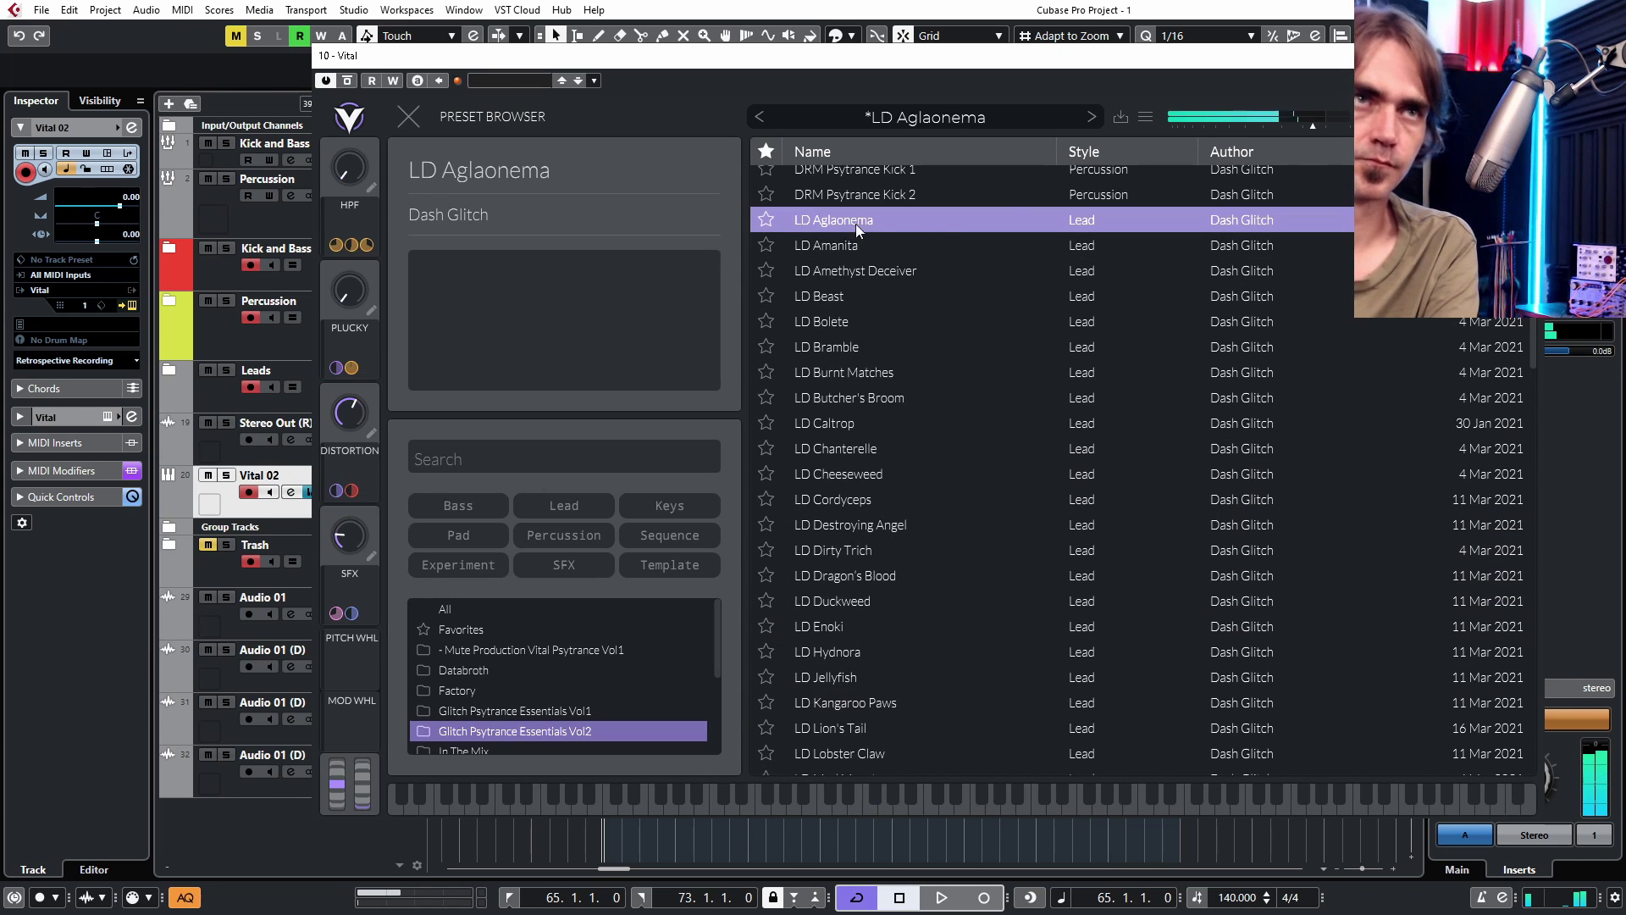
# - Create a Vital 02 part from bar 65 to 73 and enter three consecutive sixteenth C3 notes at its start
pyautogui.click(1526, 55)
pyautogui.doubleClick(628, 485)
pyautogui.doubleClick(617, 501)
pyautogui.click(227, 624)
pyautogui.click(257, 624)
pyautogui.click(286, 624)
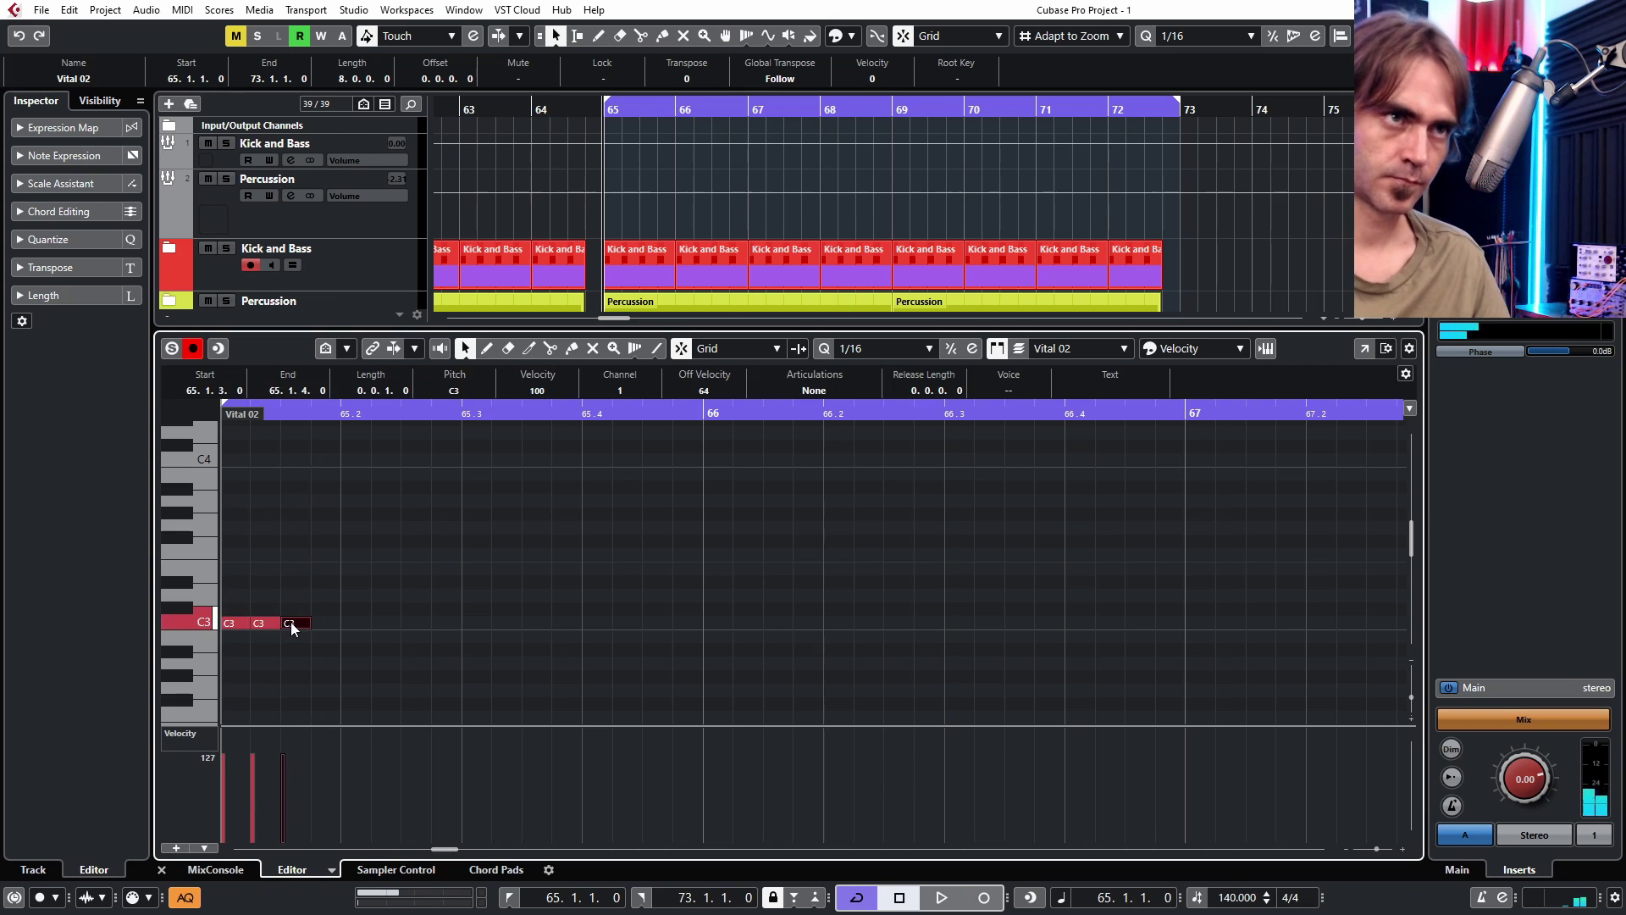
# - Shorten the first two C3 notes into brief stabs and extend the third one to beat 65.2
pyautogui.press('space')
pyautogui.moveTo(386, 586); pyautogui.dragTo(203, 657)
pyautogui.click(392, 623)
pyautogui.moveTo(393, 624)
pyautogui.mouseDown()
pyautogui.moveTo(417, 622)
pyautogui.moveTo(319, 623)
pyautogui.moveTo(370, 622)
pyautogui.mouseUp()
pyautogui.scroll(3, 323, 601)
pyautogui.click(411, 573)
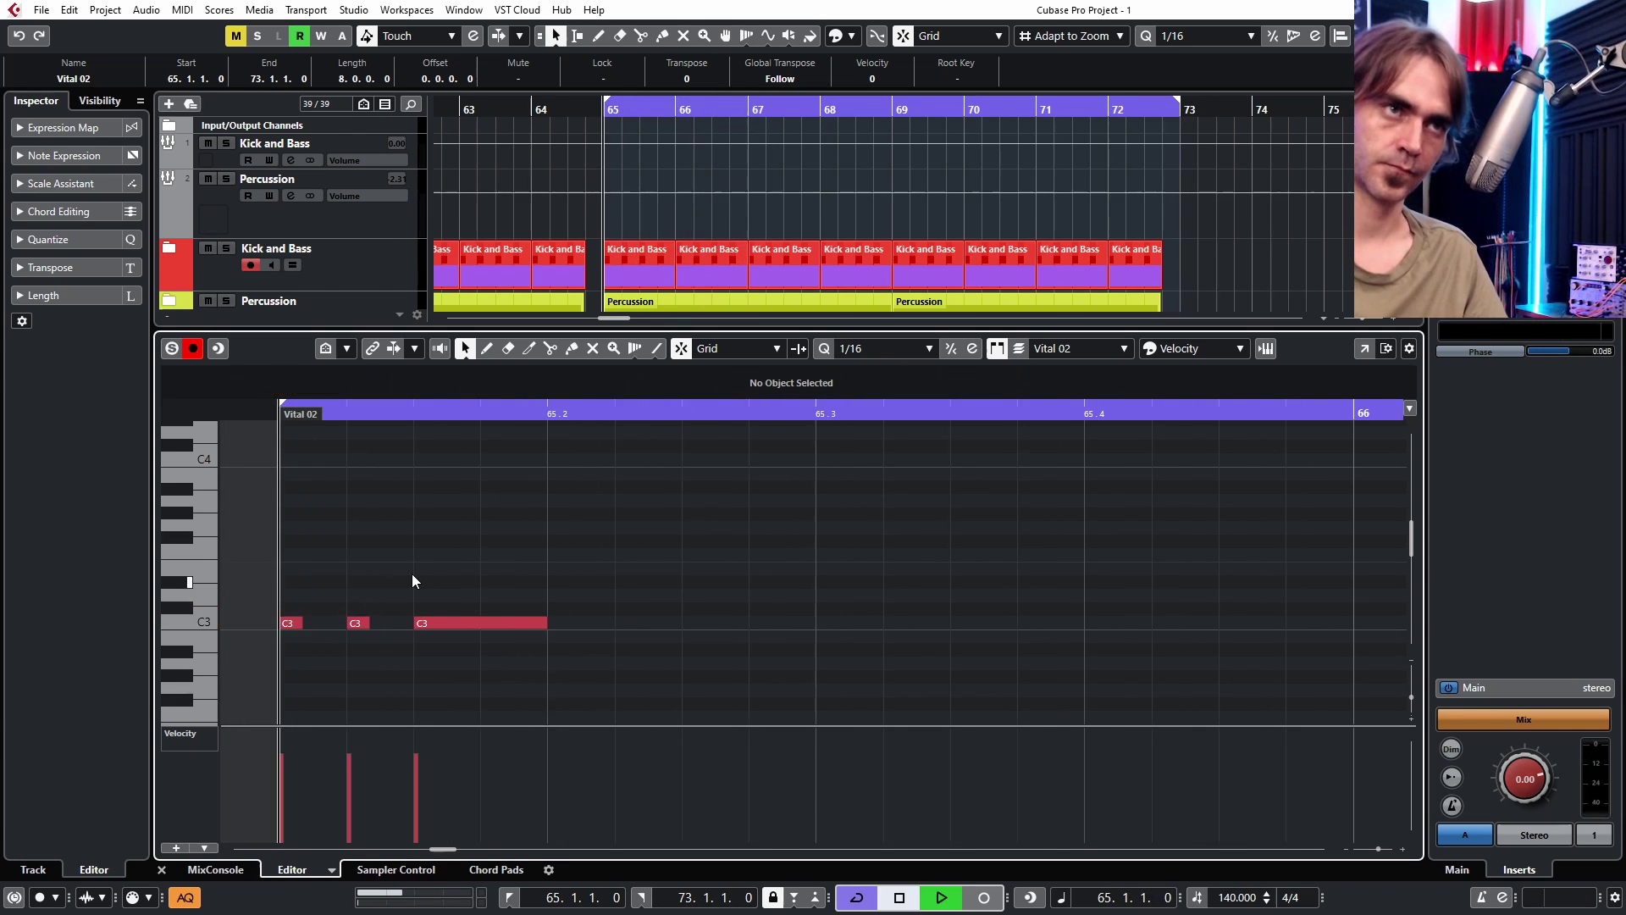
# - Play back the Vital 02 part and add a three-sixteenth G#3 note at 66.4.1 plus a lower note towards the end of bar 66
pyautogui.click(161, 869)
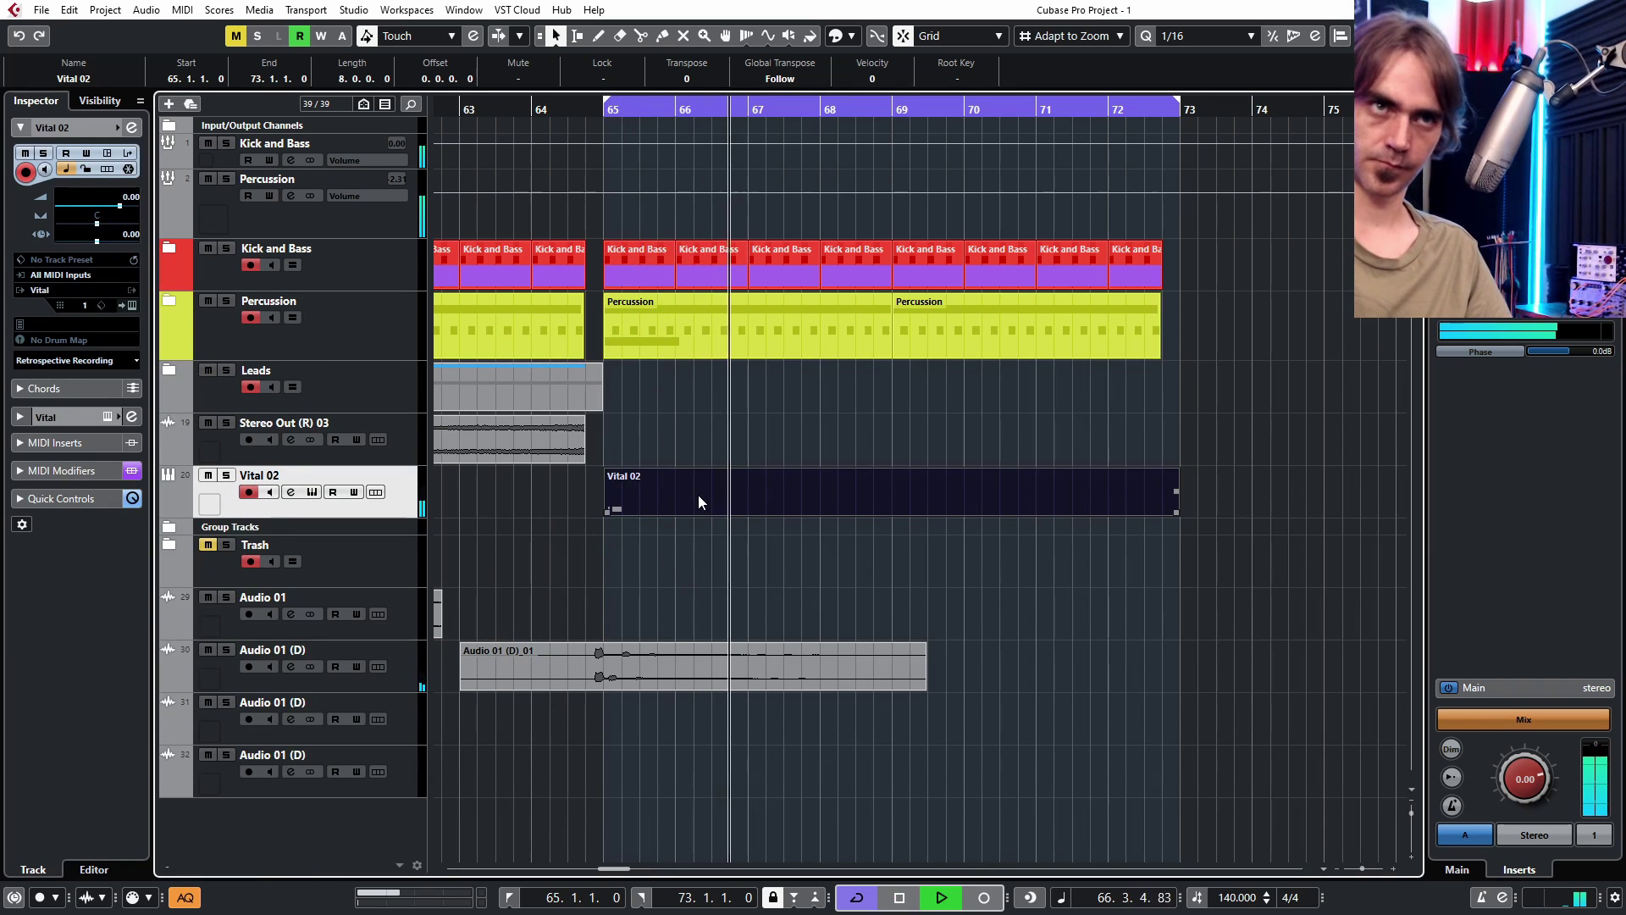
pyautogui.press('space')
pyautogui.doubleClick(883, 506)
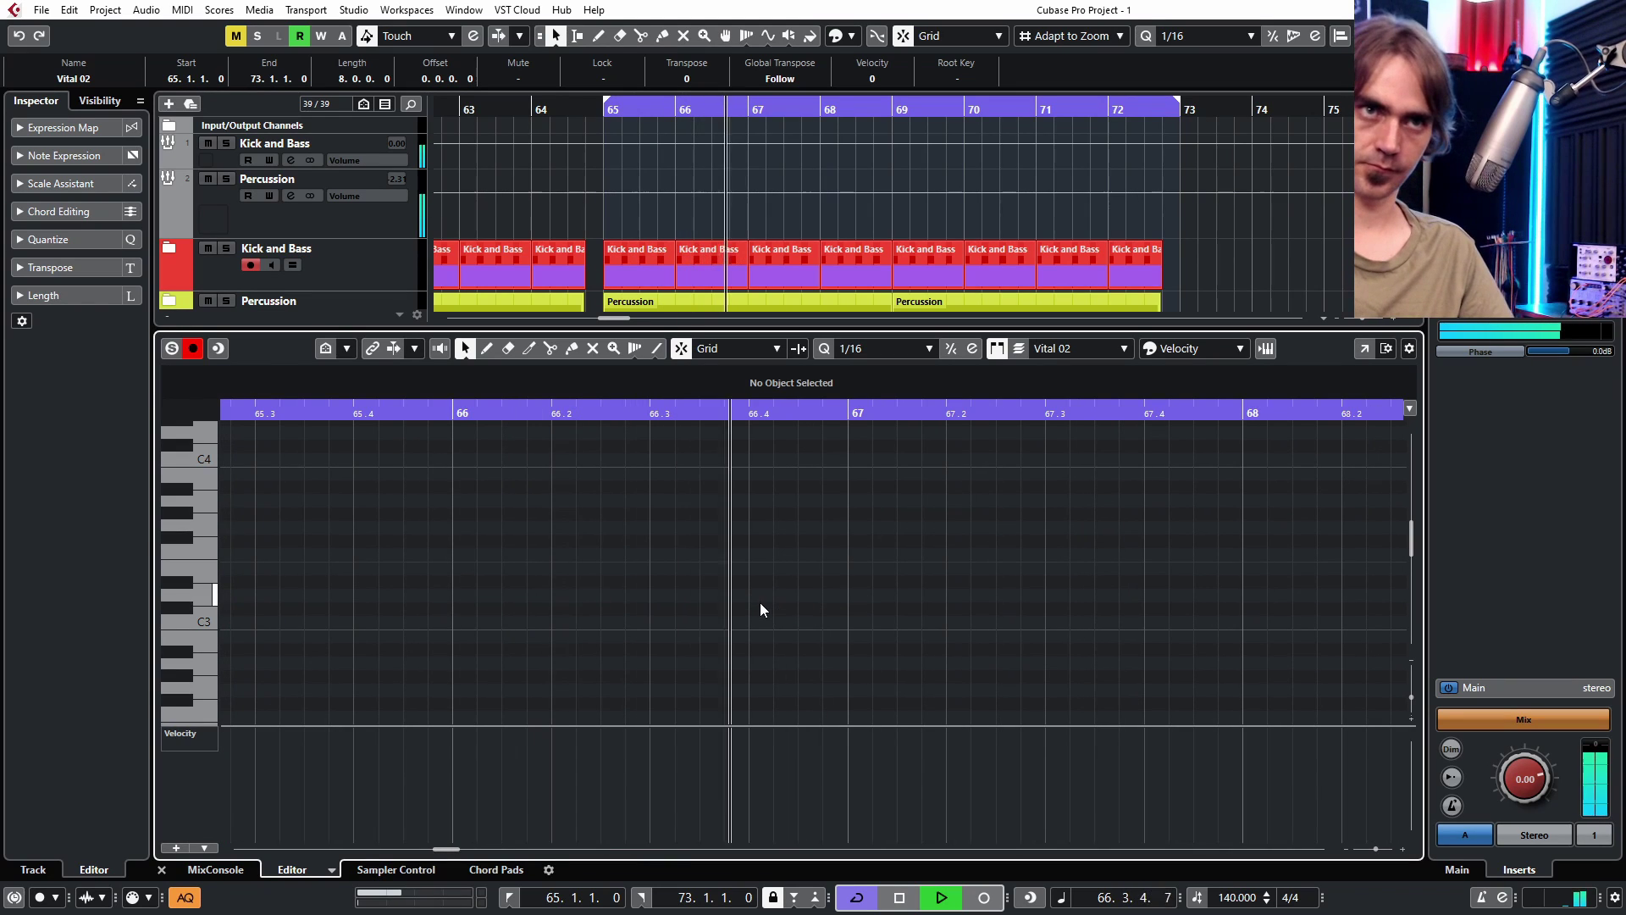
pyautogui.press('space')
pyautogui.press('space')
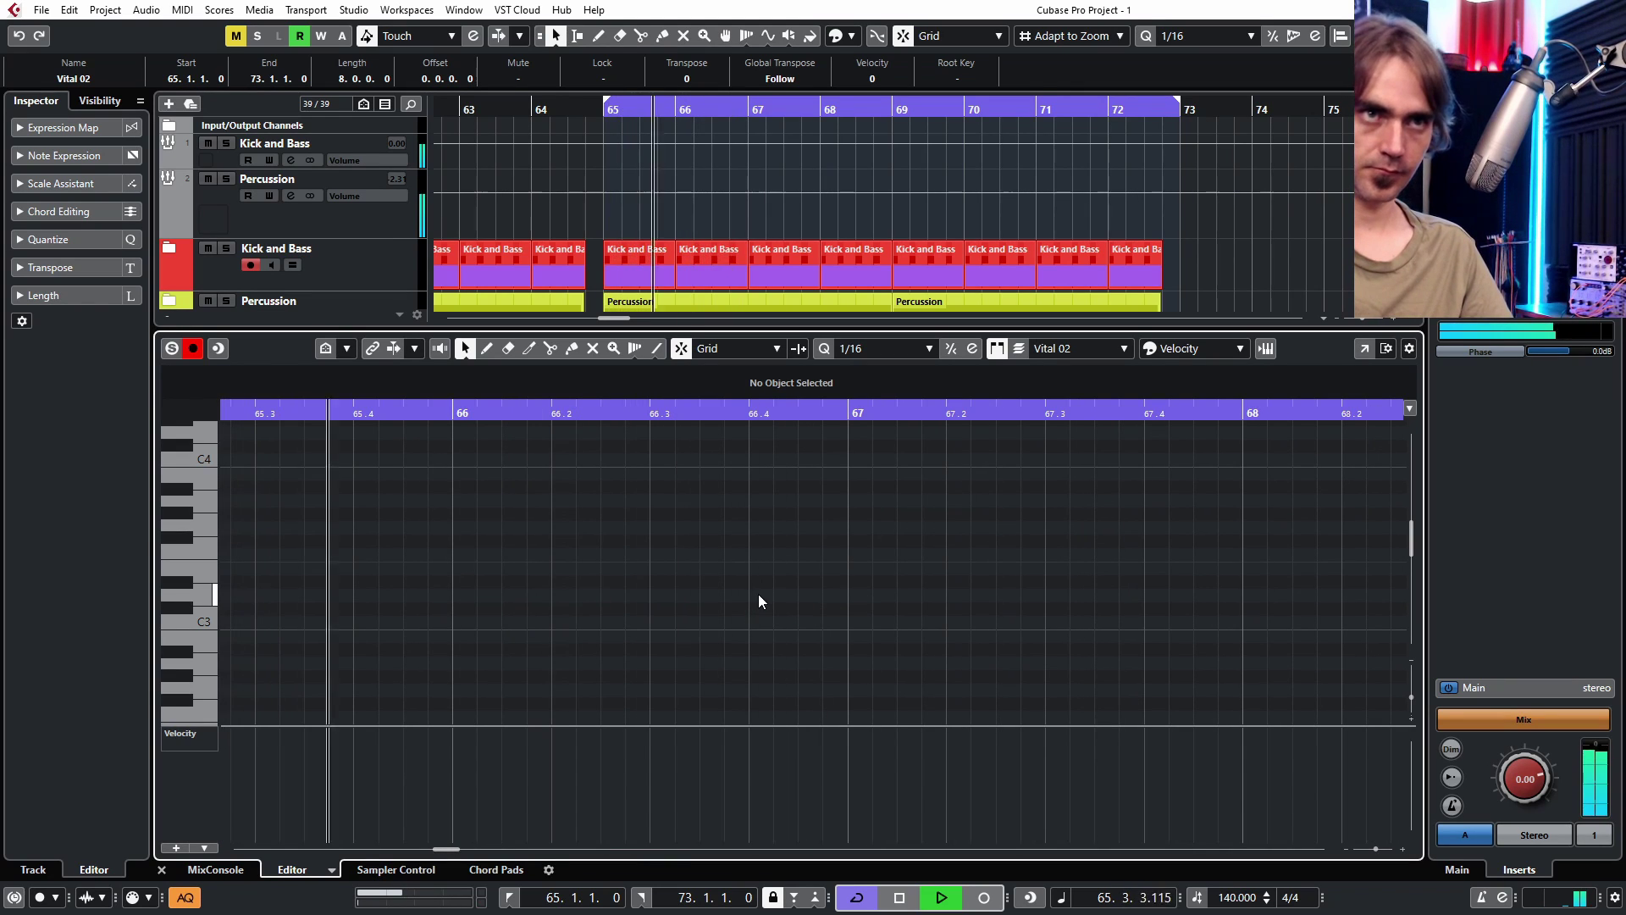
pyautogui.moveTo(756, 515); pyautogui.dragTo(822, 515)
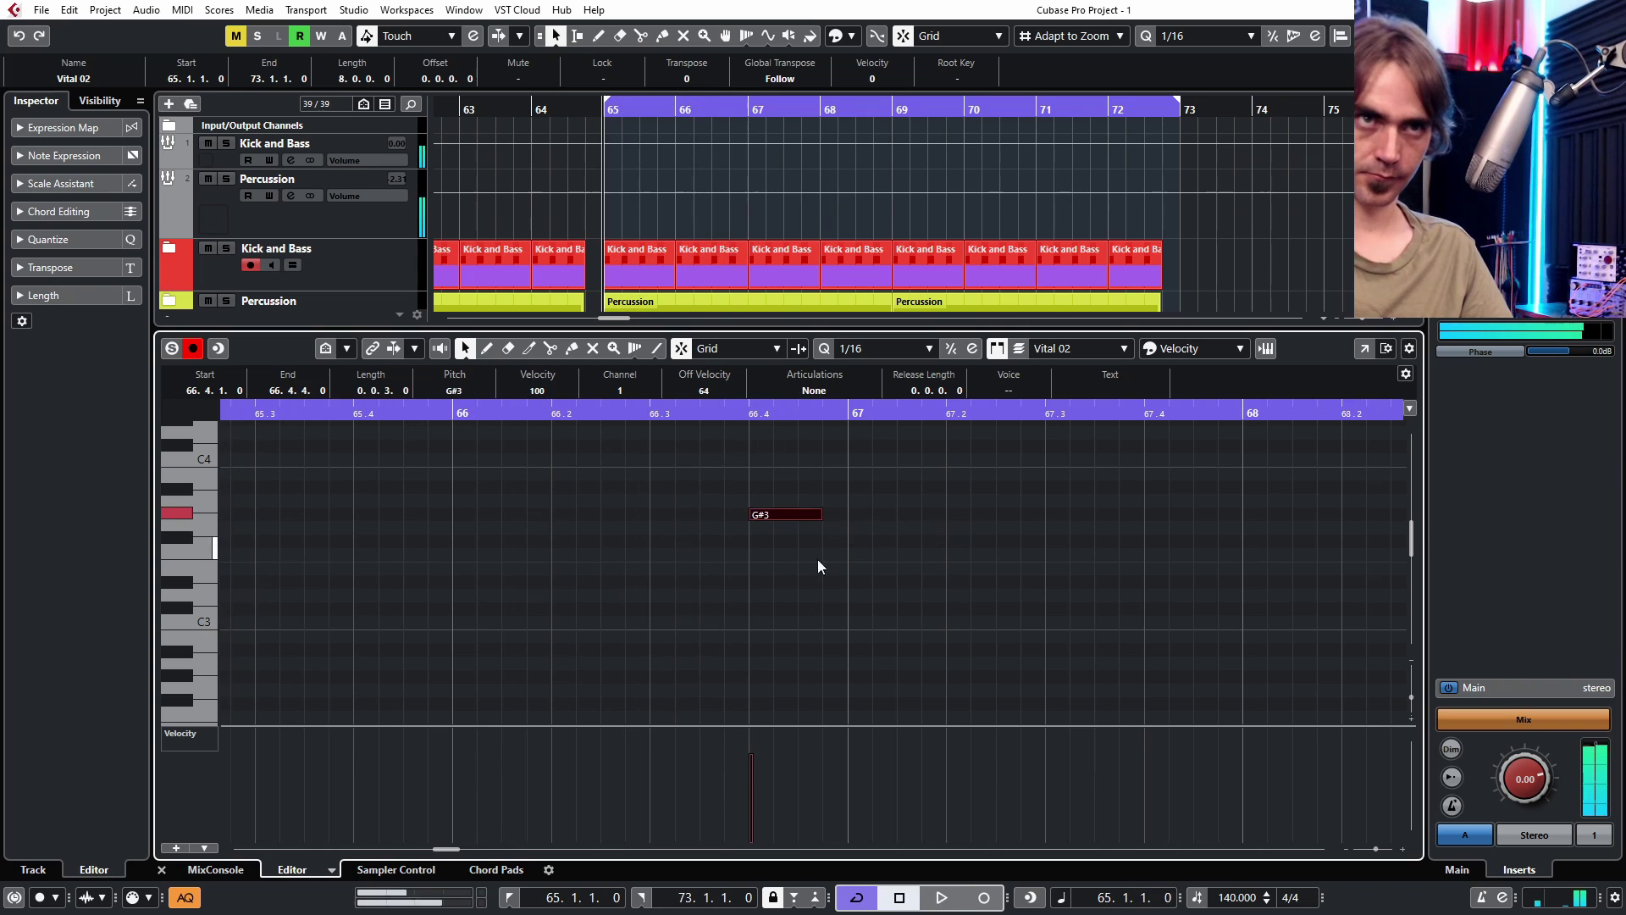
pyautogui.moveTo(802, 610)
pyautogui.mouseDown()
pyautogui.moveTo(947, 613)
pyautogui.moveTo(840, 621)
pyautogui.mouseUp()
pyautogui.click(162, 870)
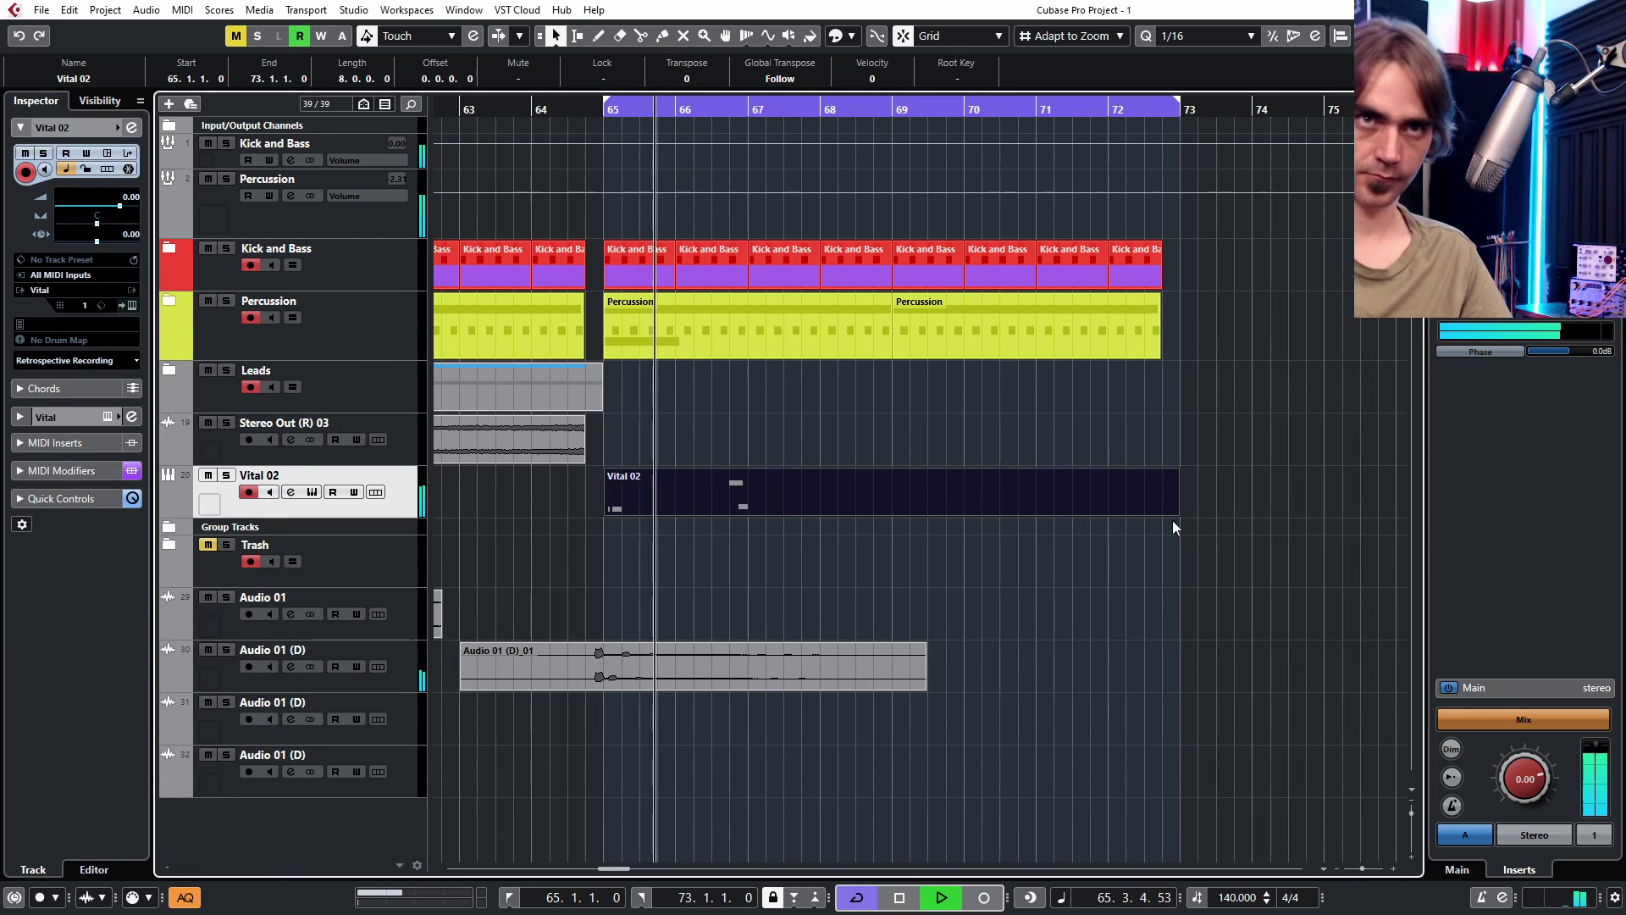
# - Shorten the Vital 02 part to two bars and repeat it until bar 73
pyautogui.moveTo(1177, 508); pyautogui.dragTo(1023, 470)
pyautogui.press('g')
pyautogui.press('g')
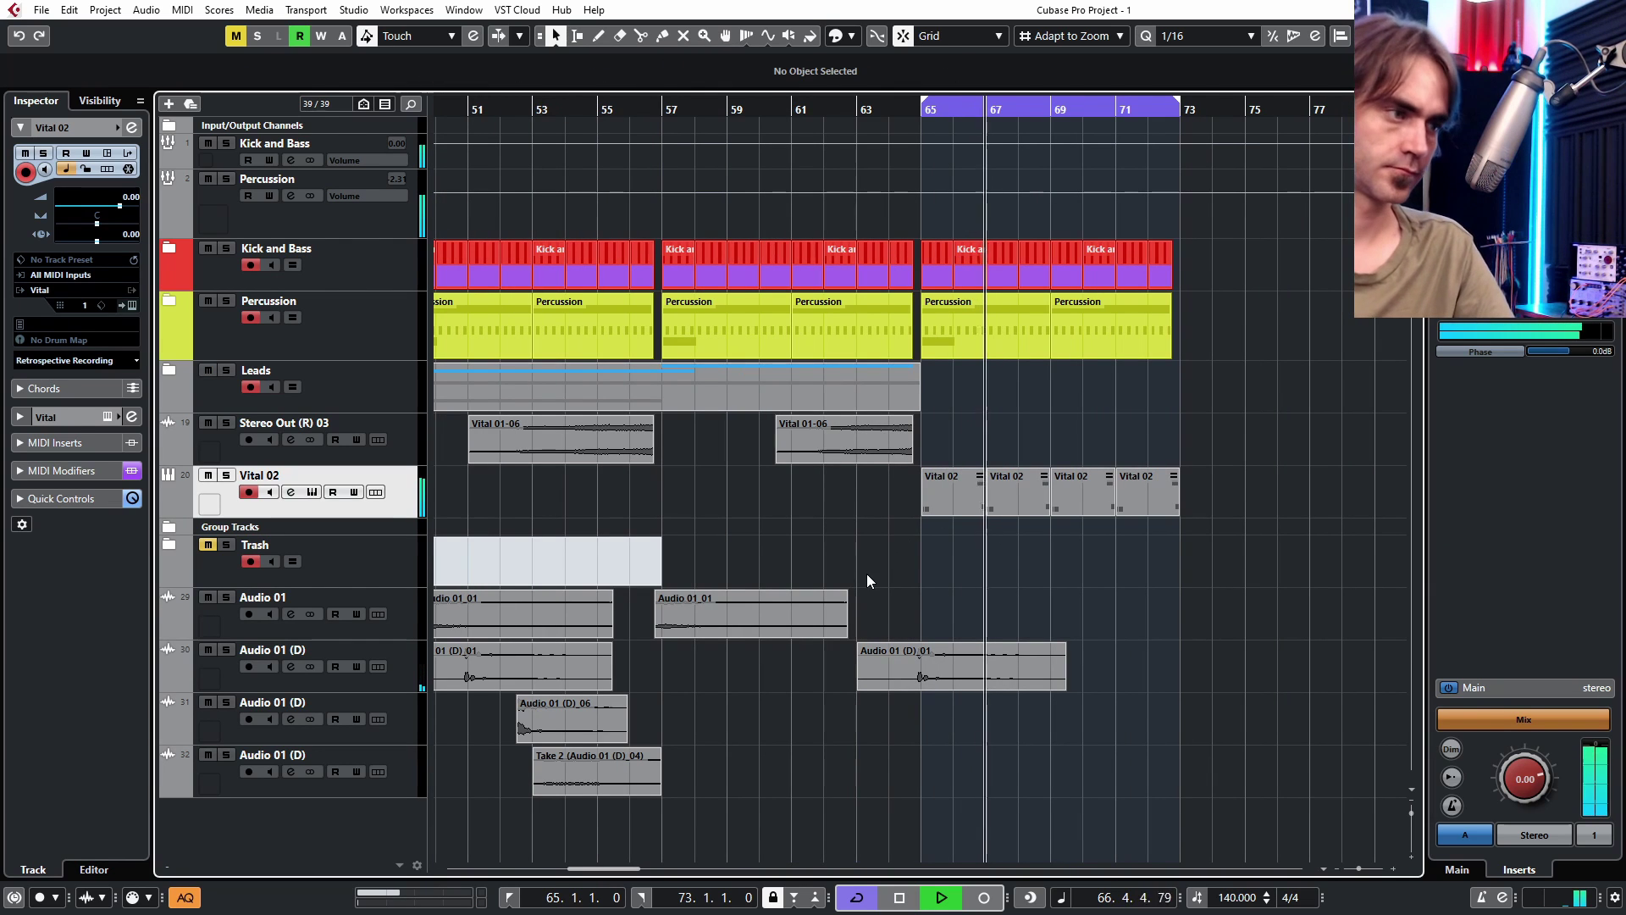
pyautogui.press('h')
pyautogui.press('h')
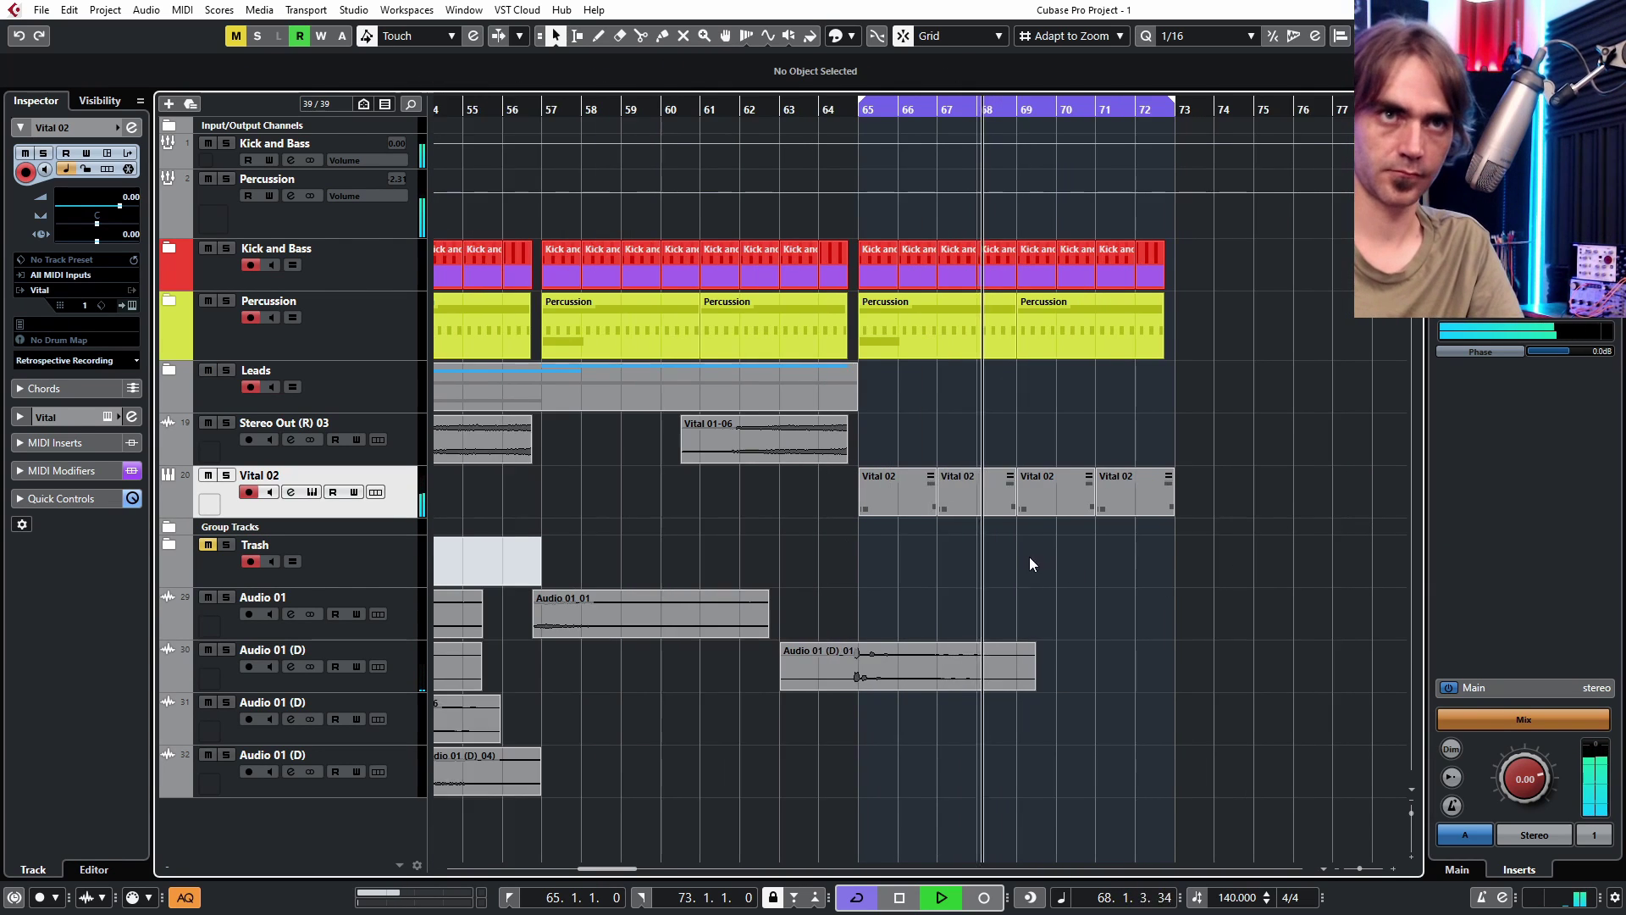
# - Listen to the repeated two-bar Vital 02 pattern in the loop and stop playback
pyautogui.rightClick(391, 507)
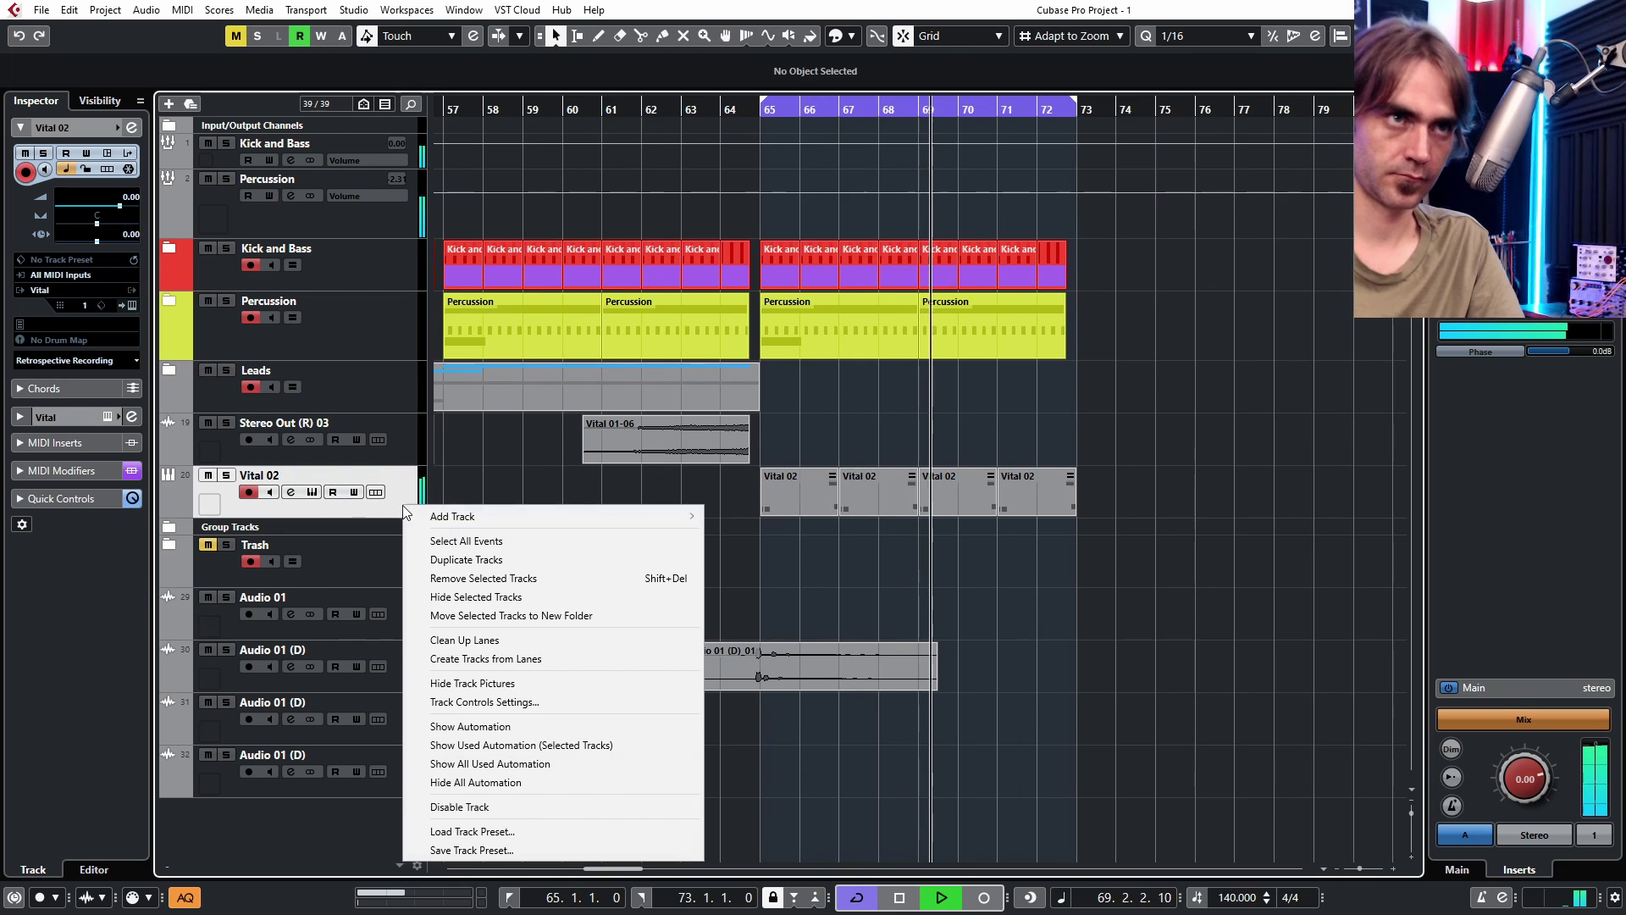
pyautogui.click(1159, 597)
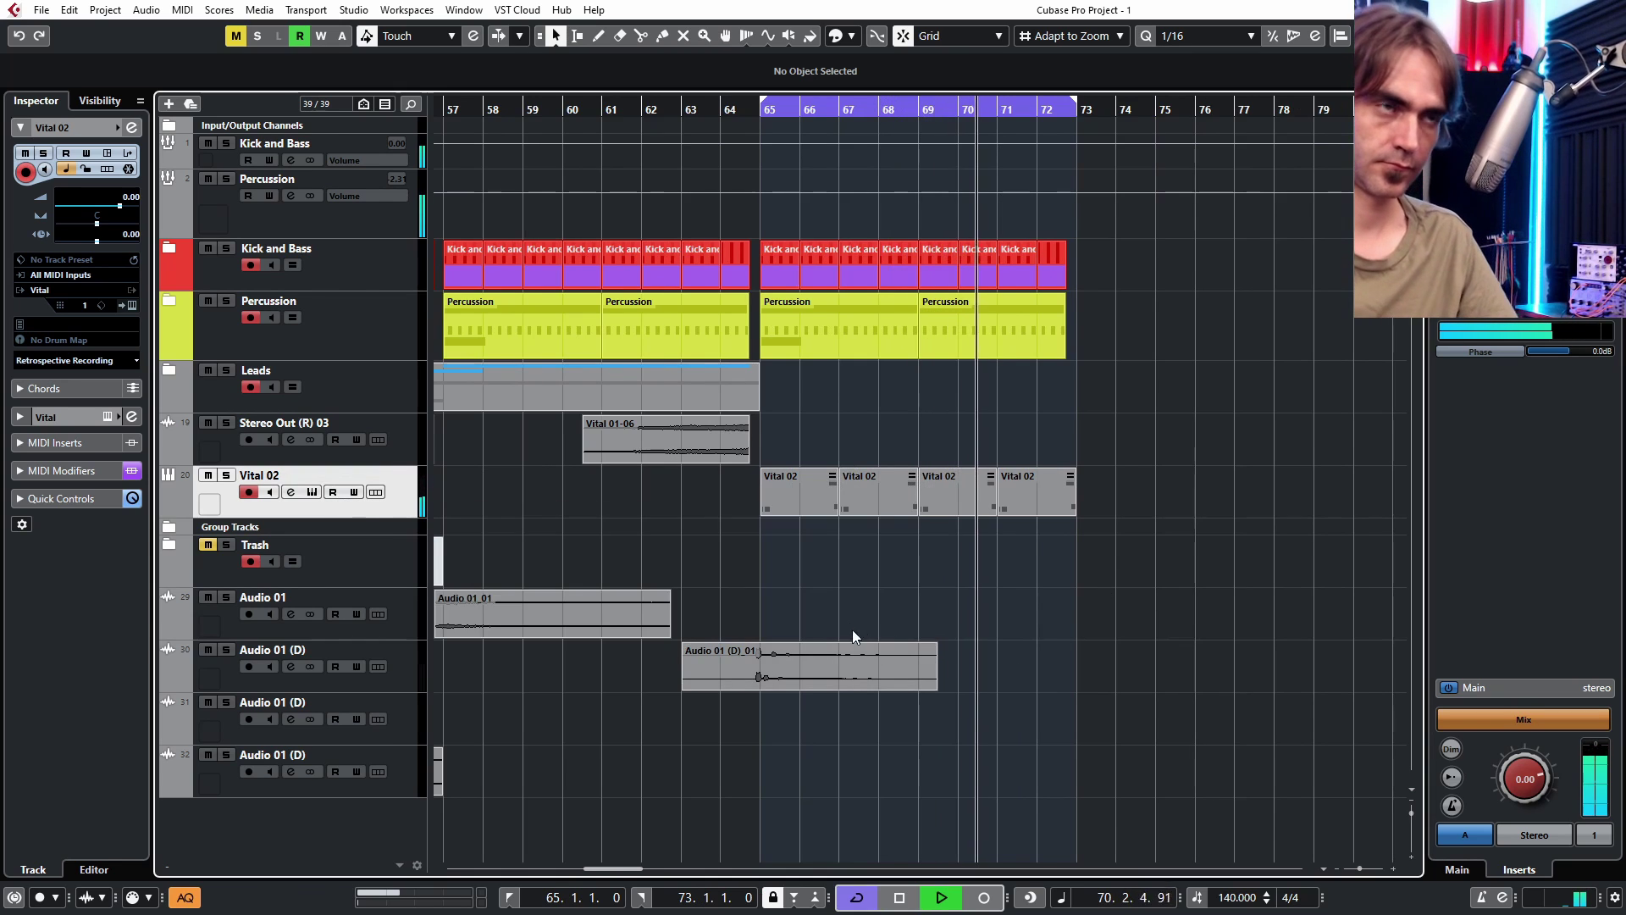
pyautogui.press('space')
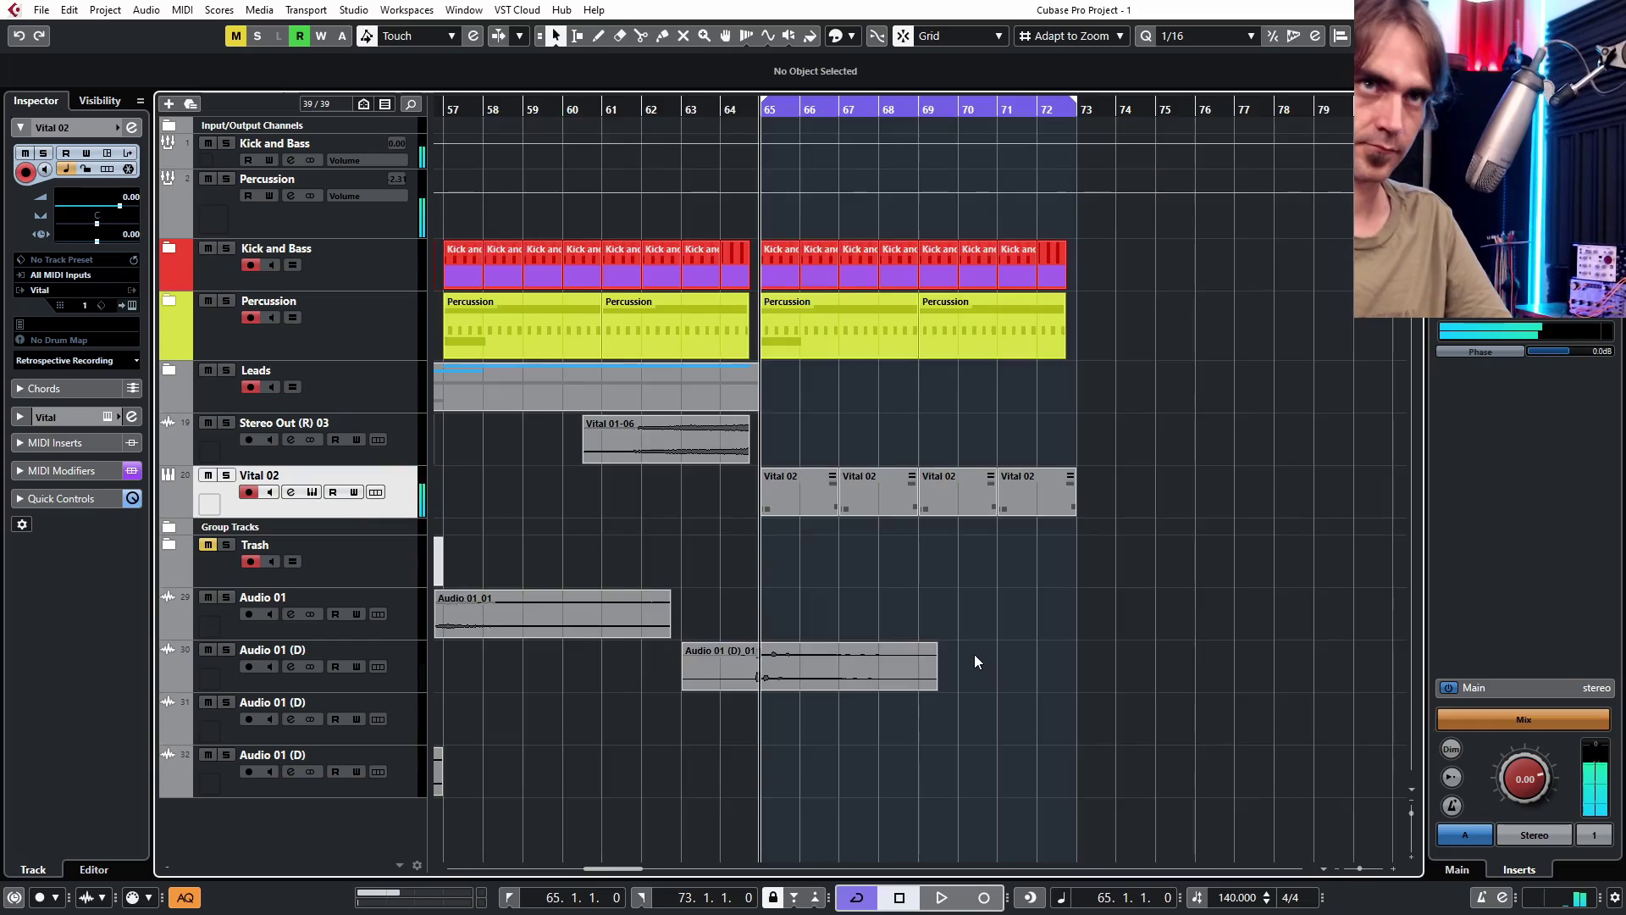
pyautogui.press('g')
pyautogui.press('g')
pyautogui.press('g')
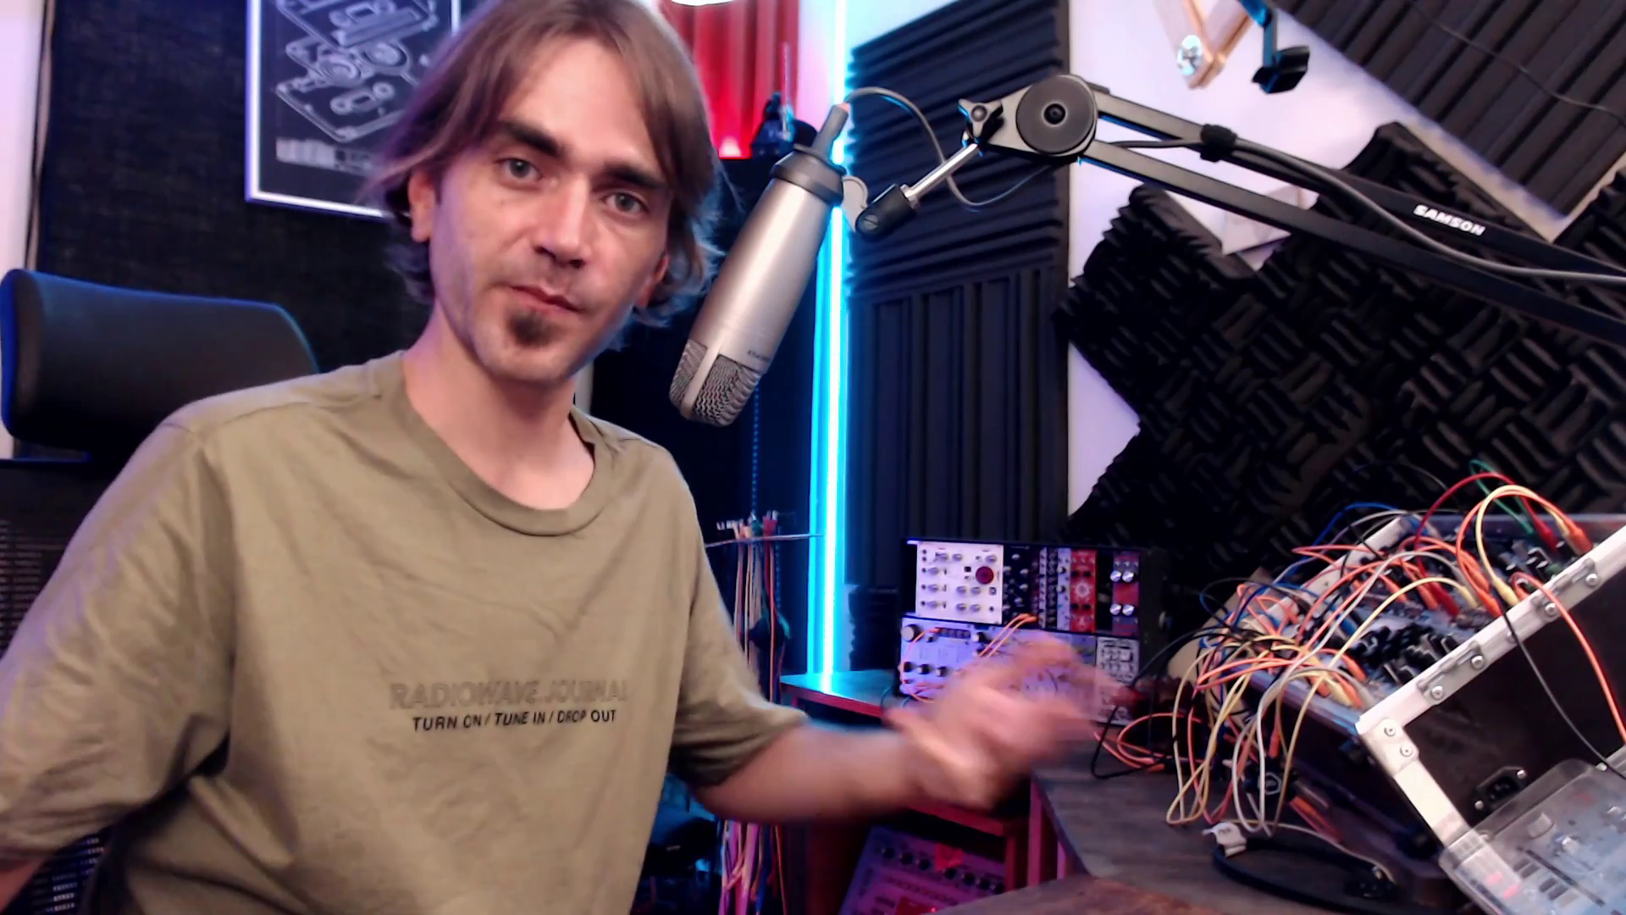